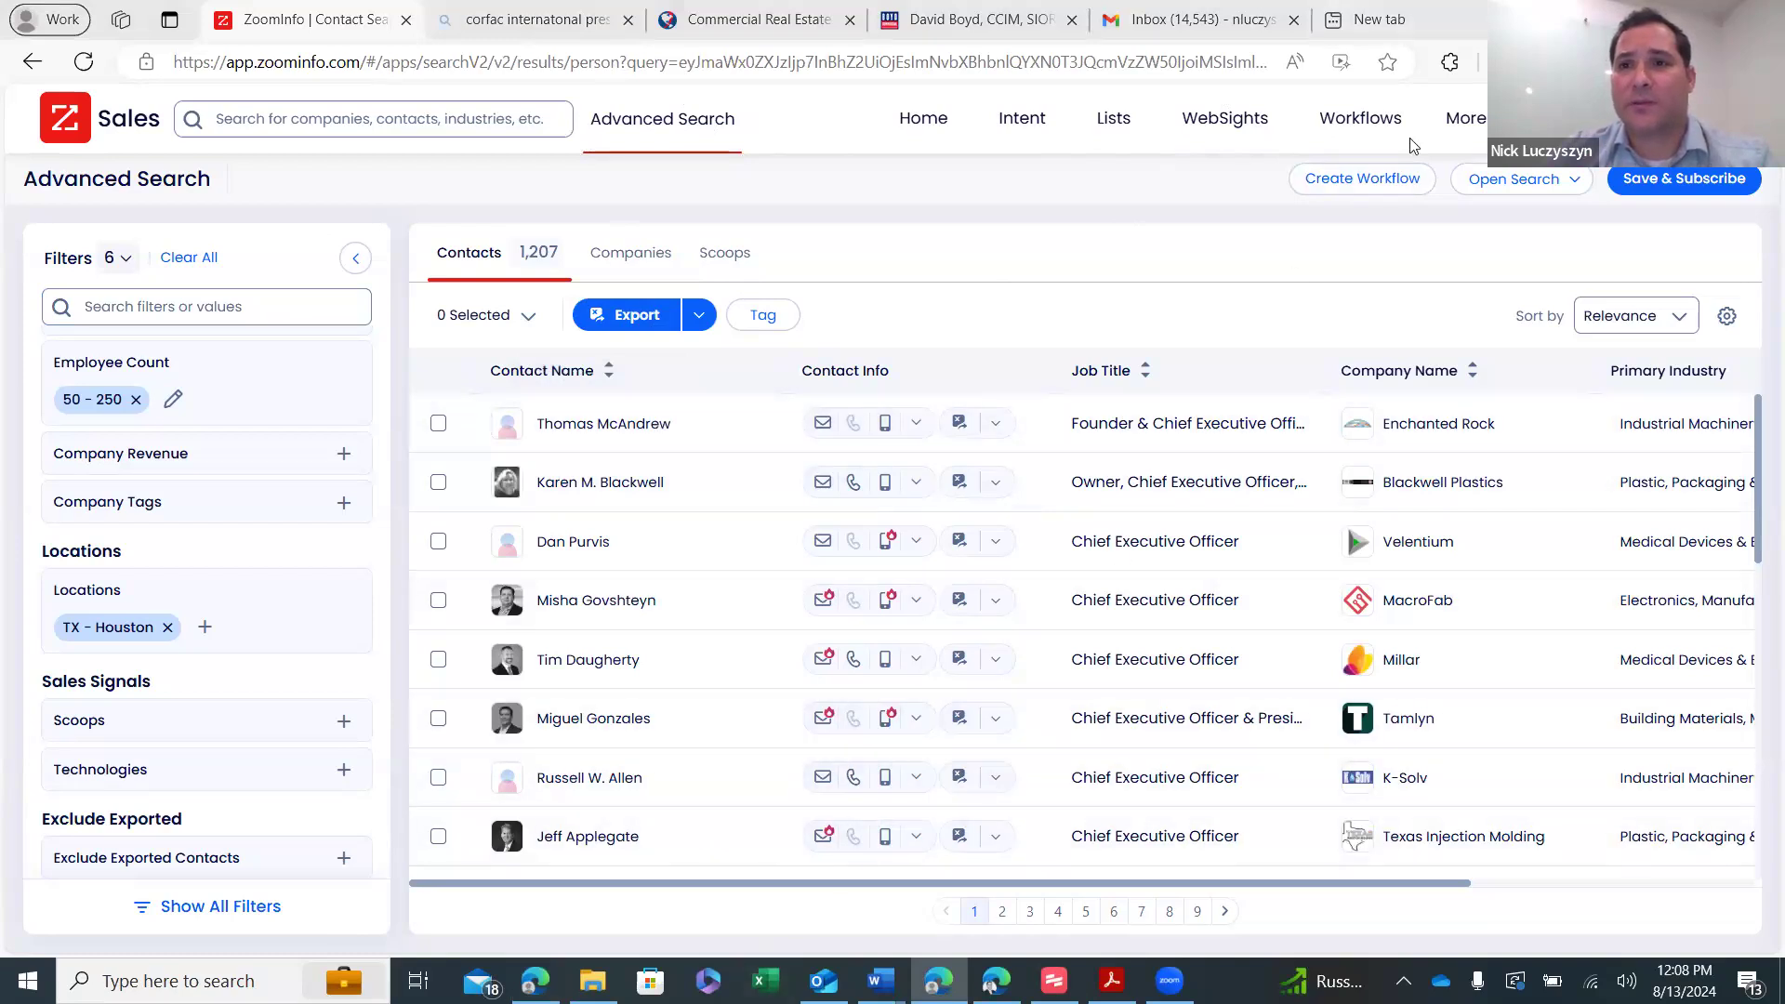
- Open the original Manufacturing Houston TX CSV in Excel without converting, and review its columns
{"action": "key", "text": "alt+Tab"}
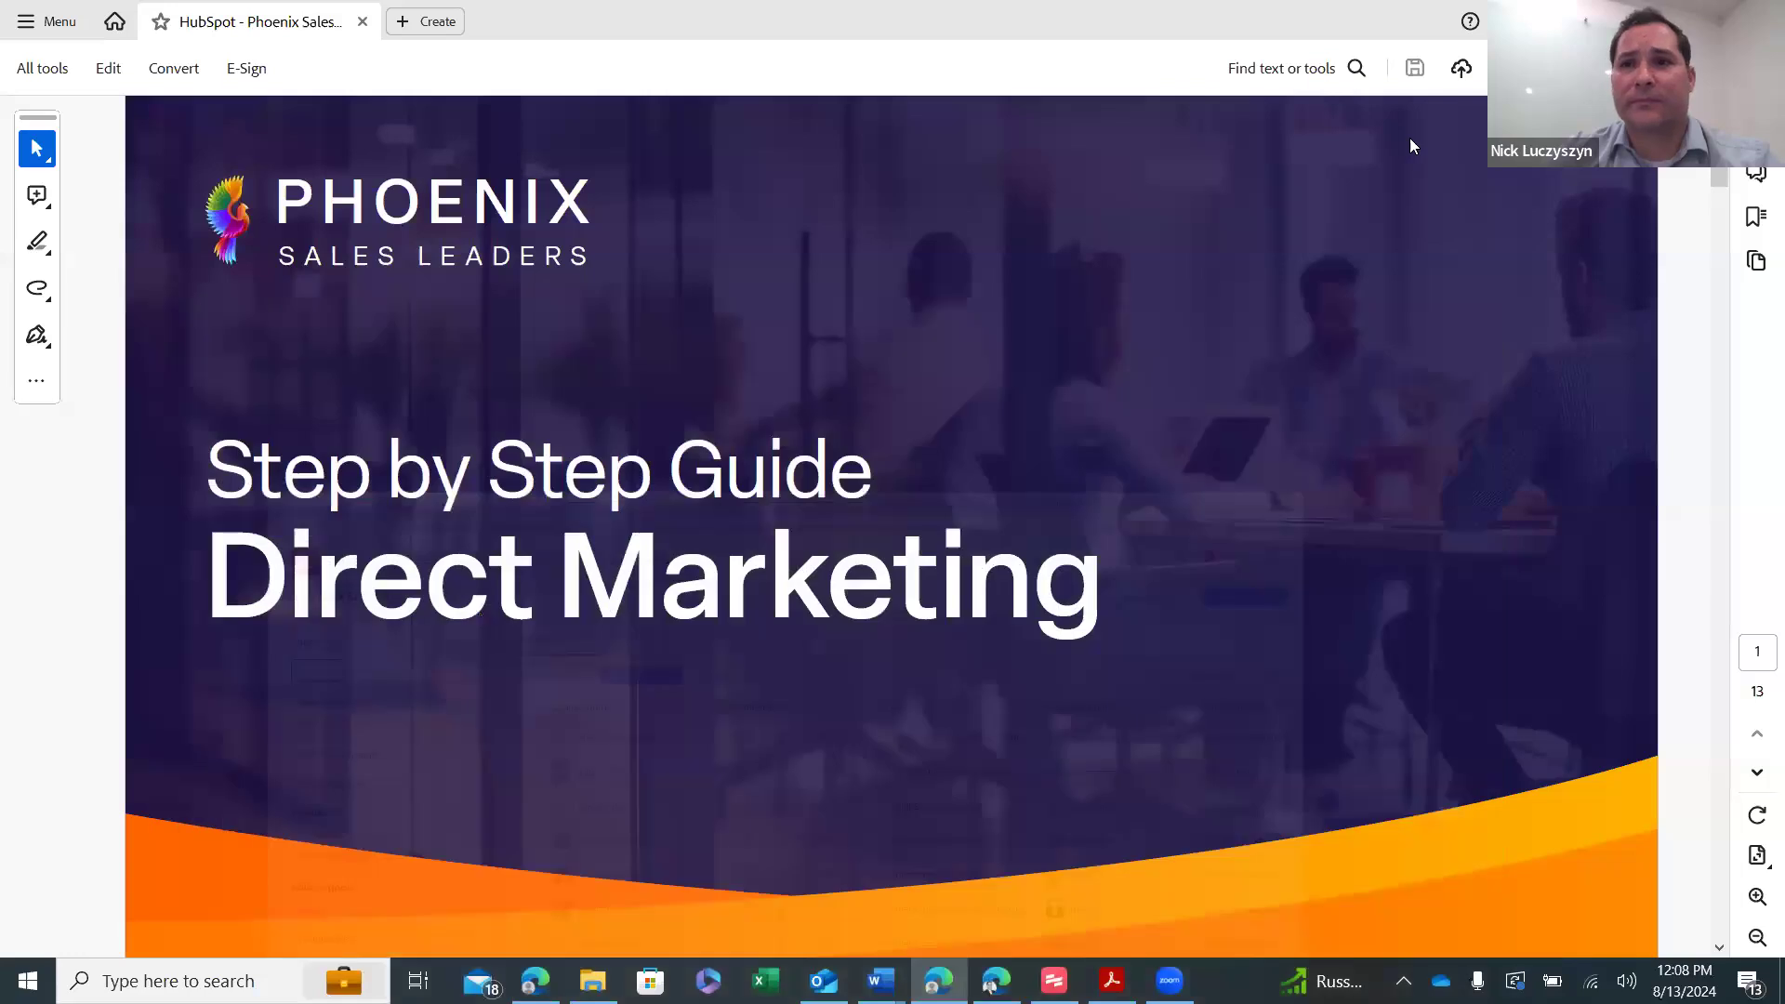
{"action": "key", "text": "super+d"}
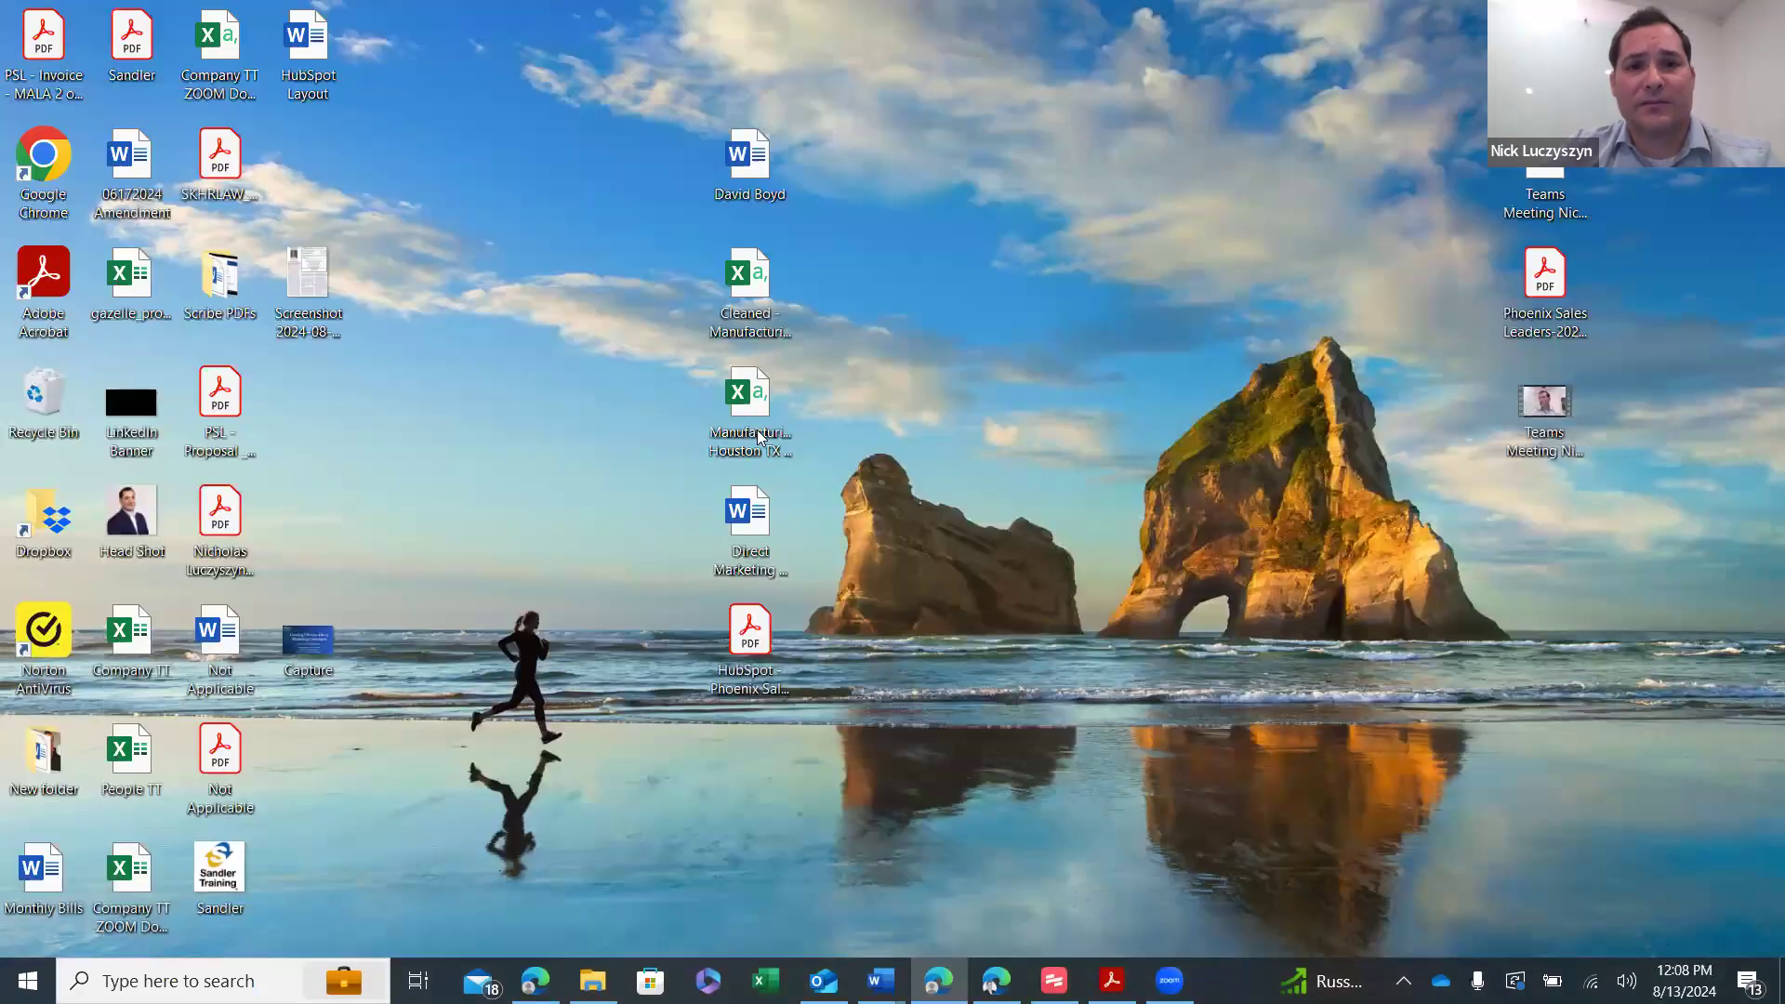
{"action": "double_click", "coordinate": [759, 437]}
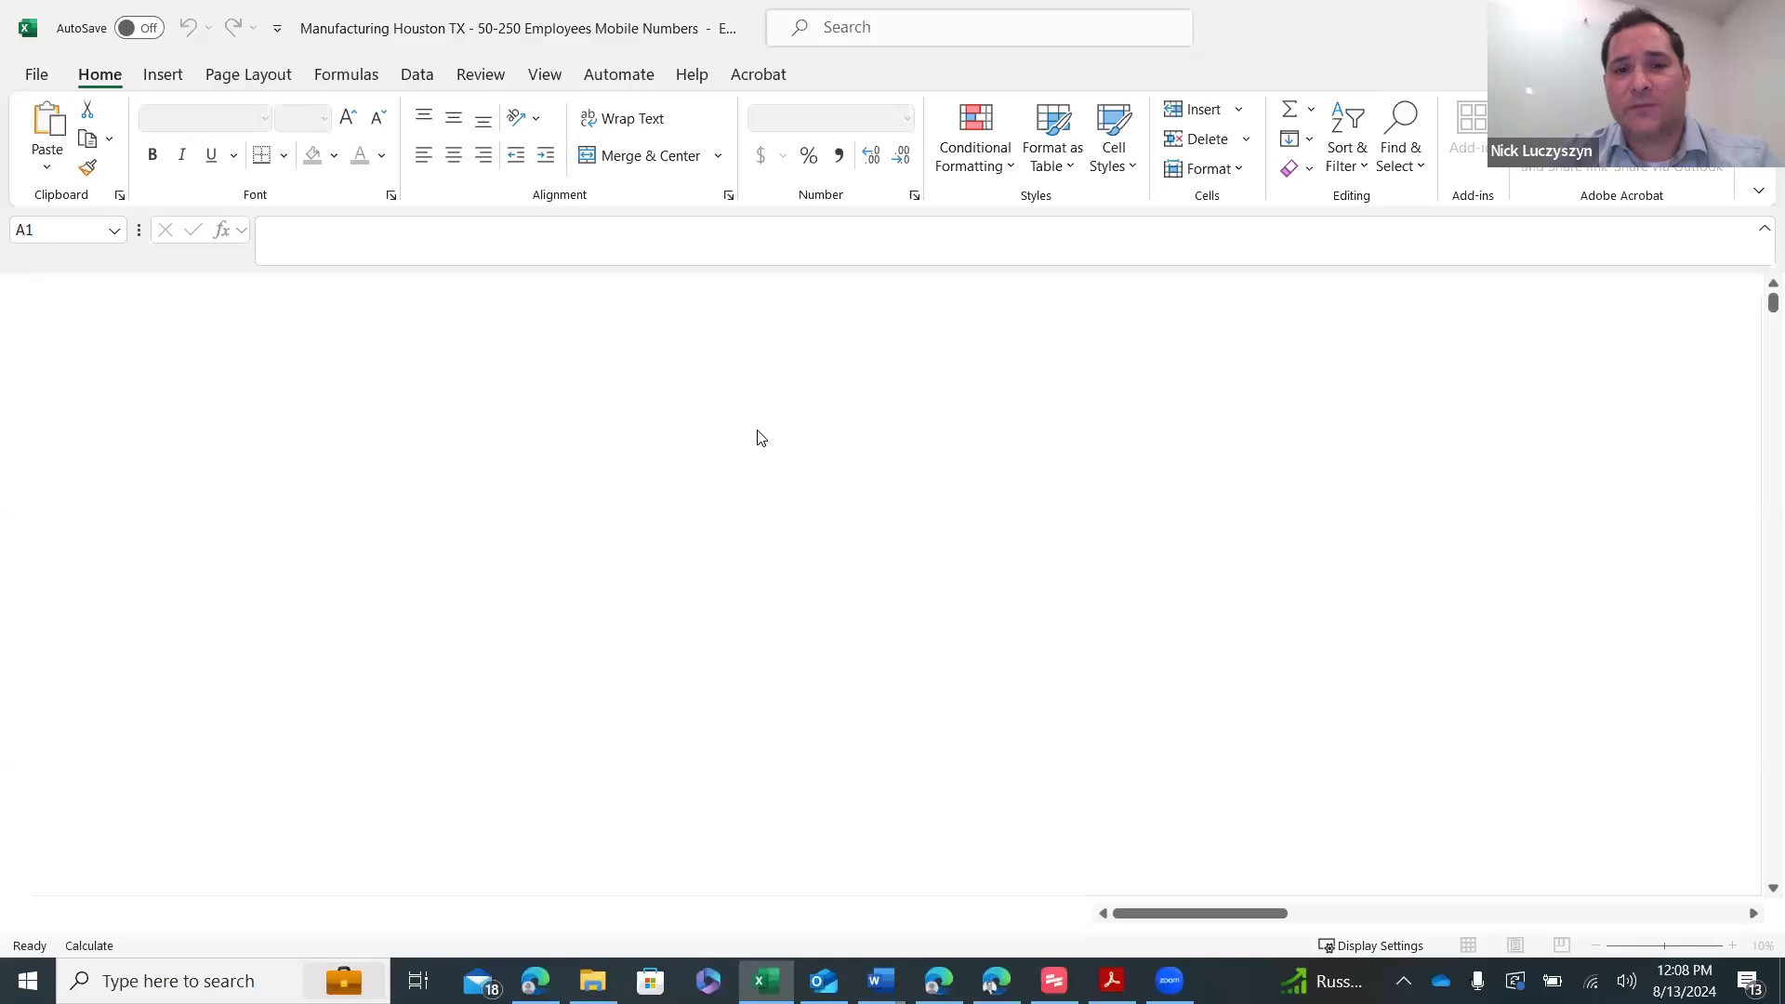
{"action": "left_click", "coordinate": [900, 604]}
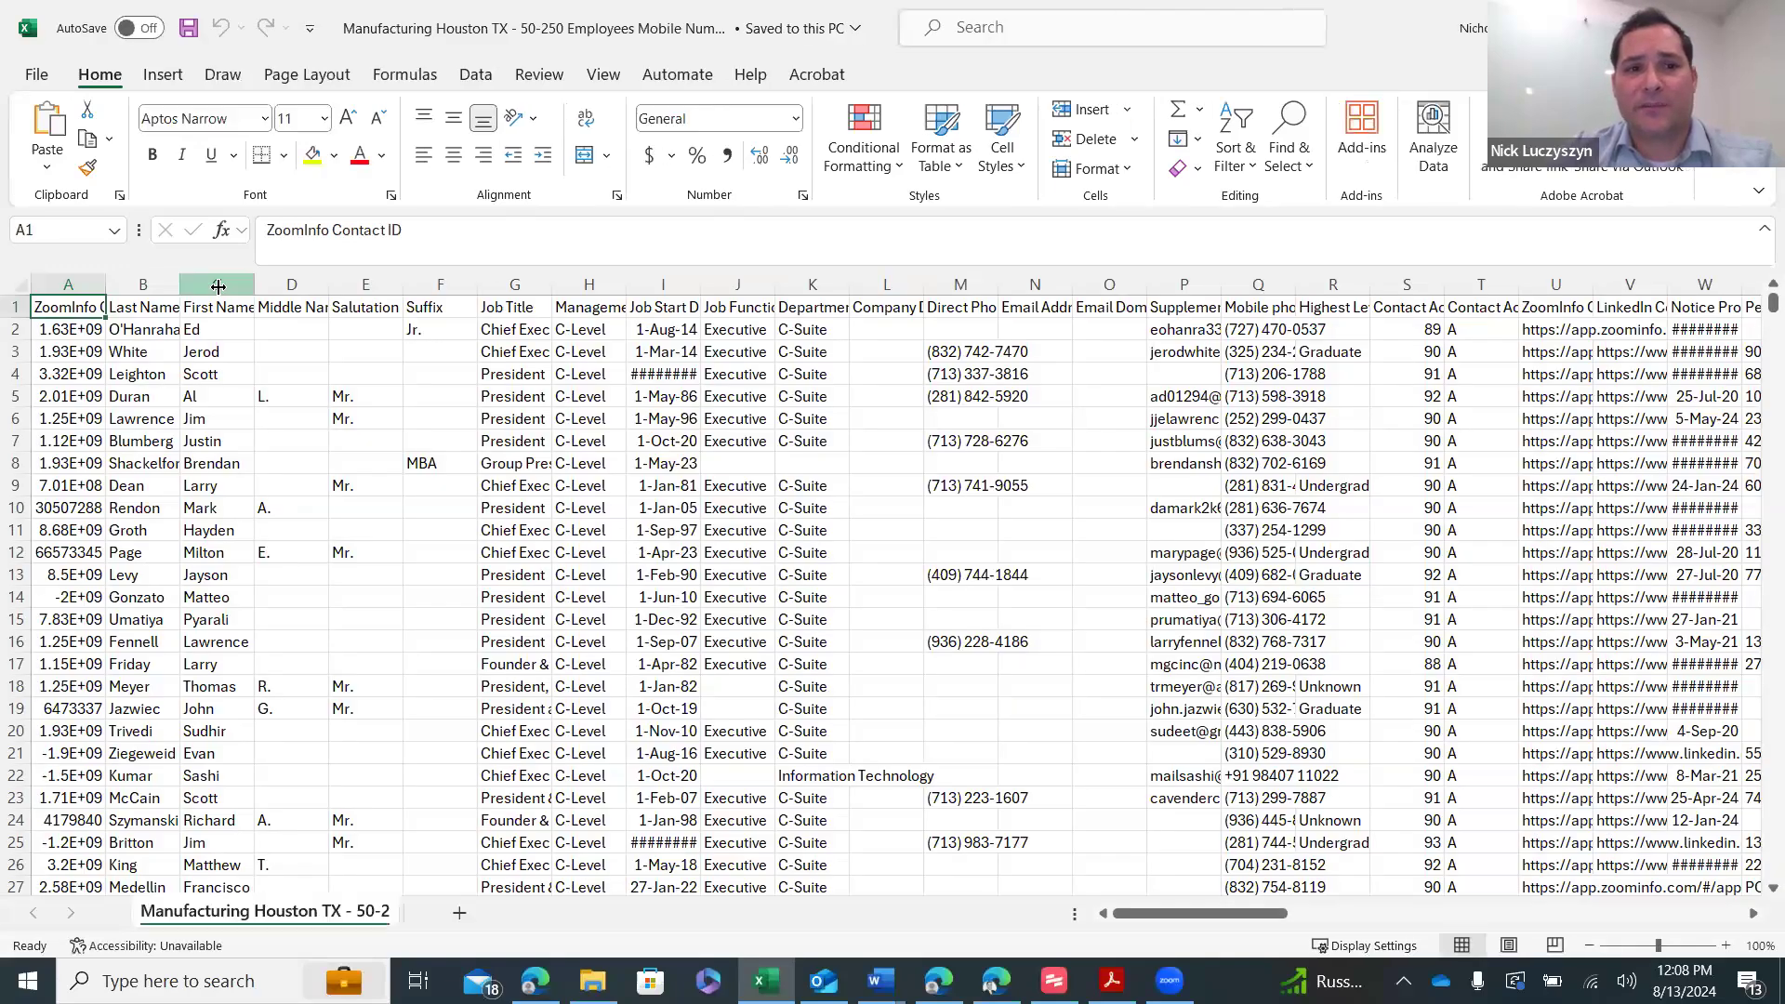
{"action": "left_click", "coordinate": [291, 283]}
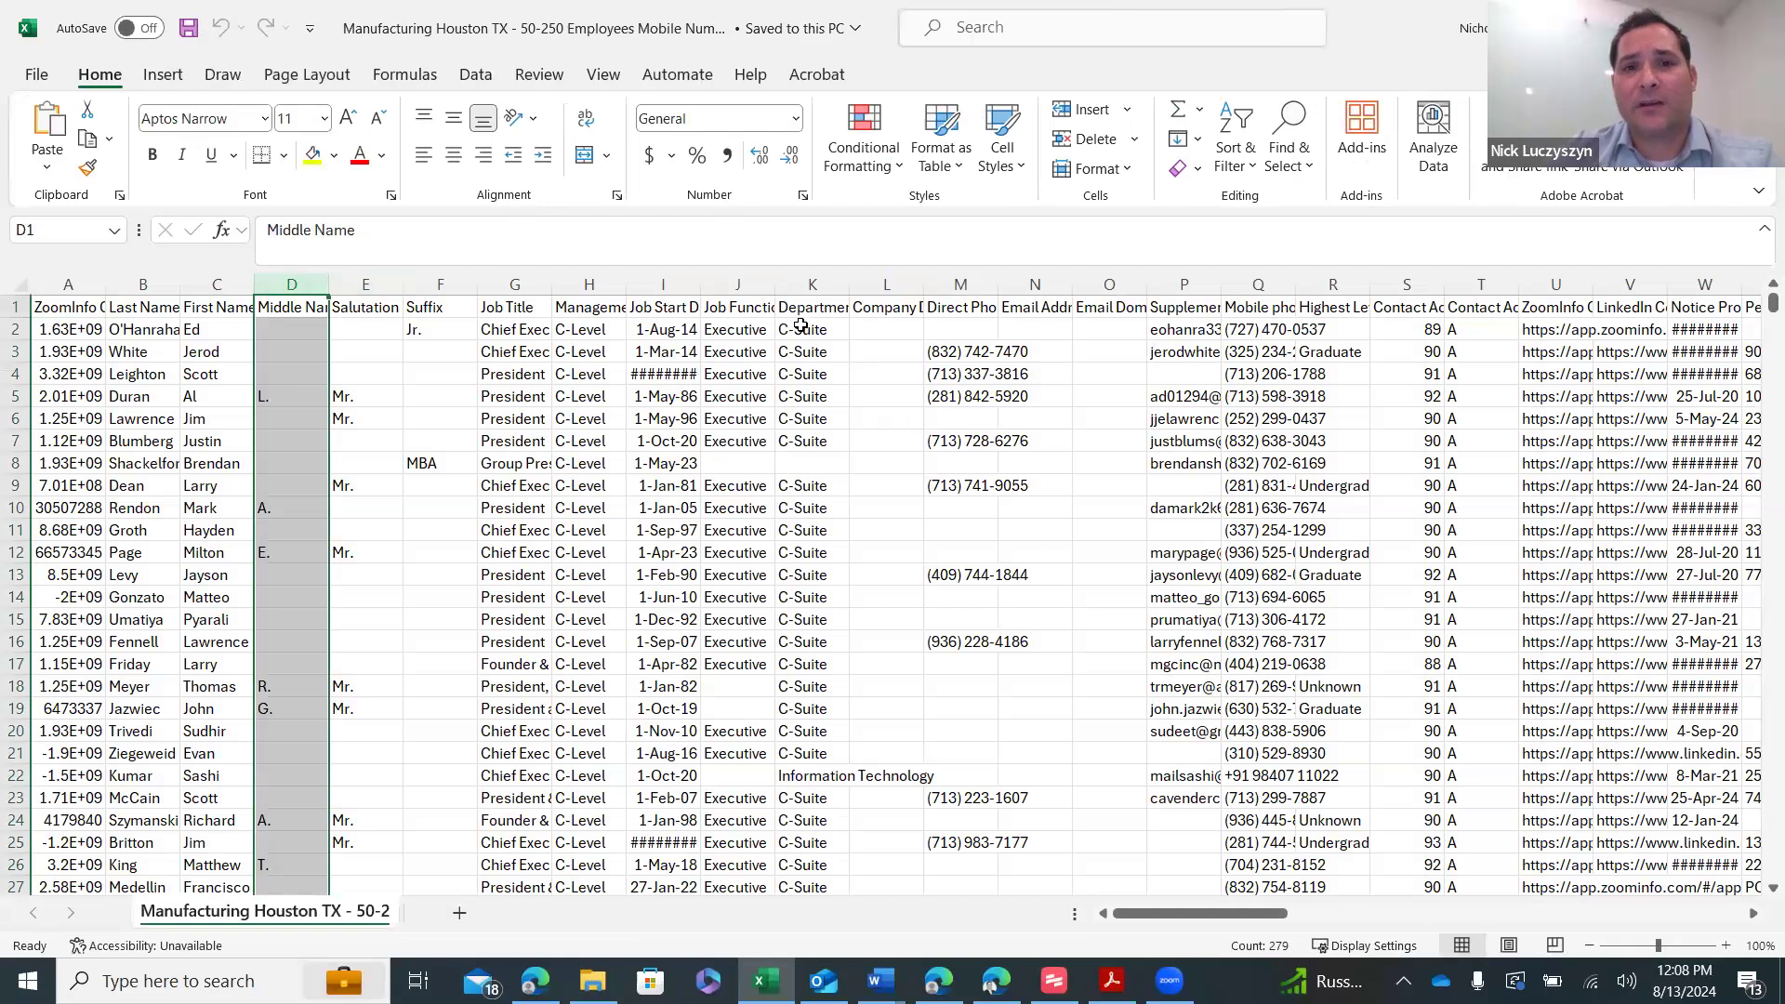
{"action": "left_click_drag", "start_coordinate": [1255, 920], "coordinate": [1525, 916]}
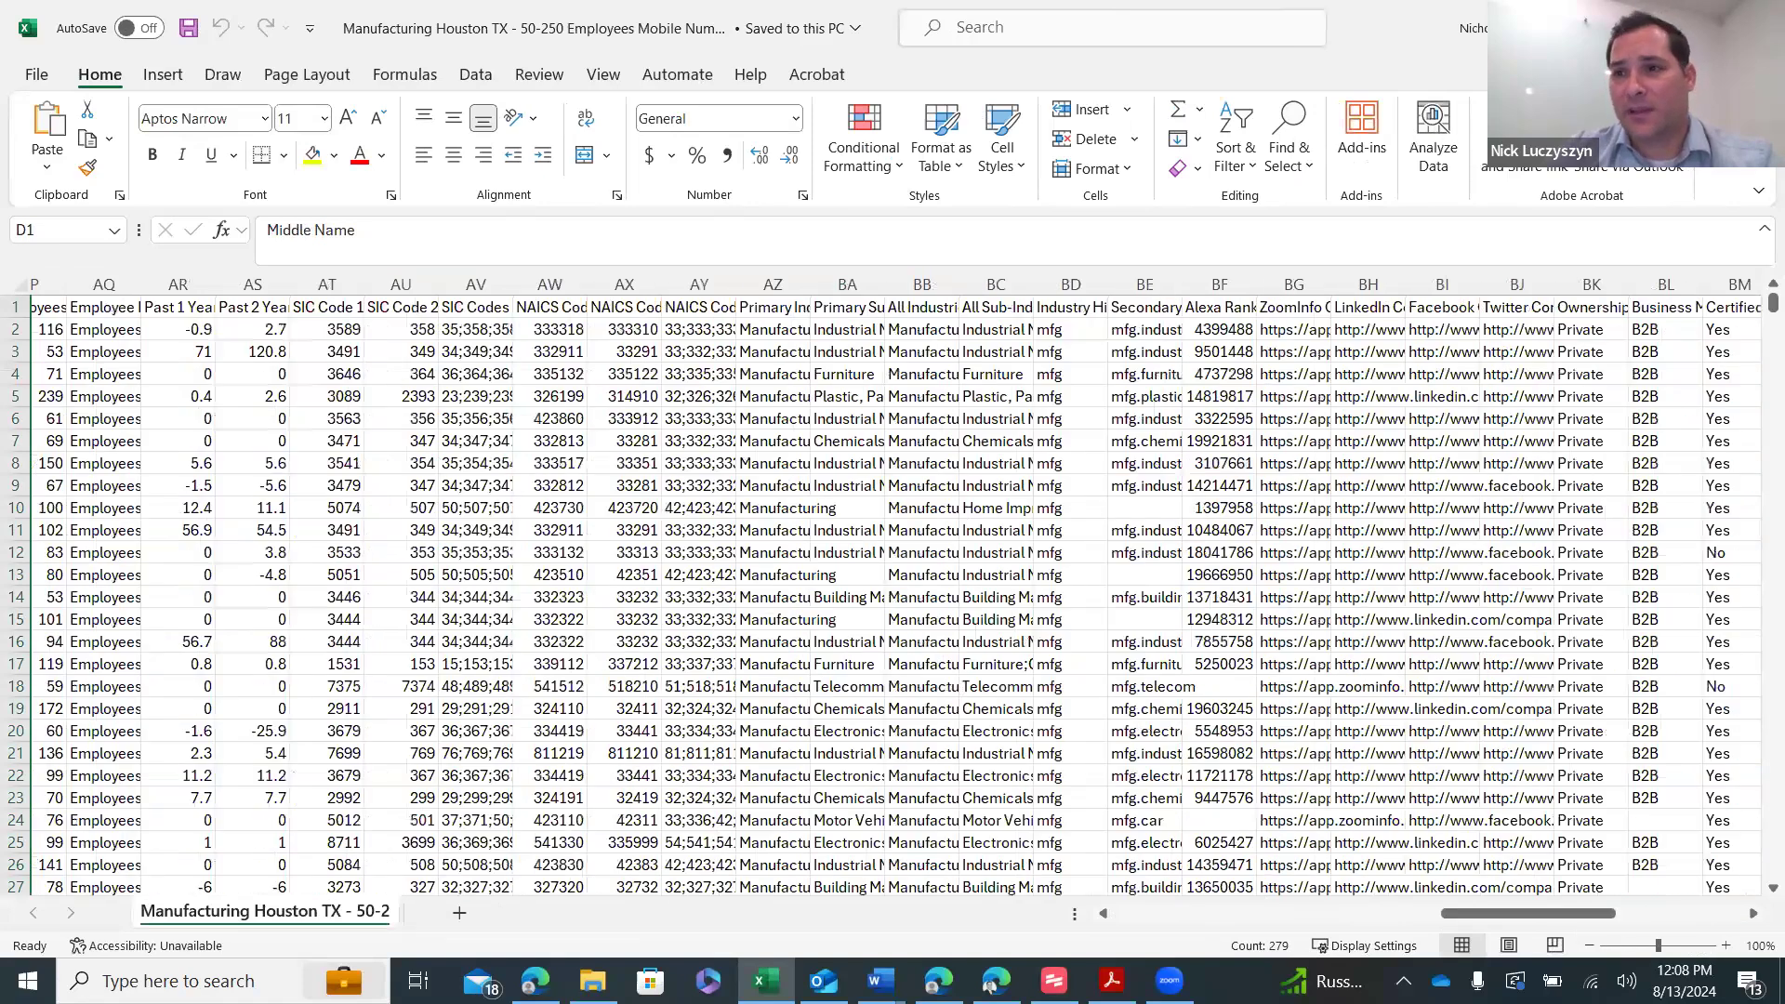
- Open the Cleaned Manufacturing Houston TX CSV without converting, then return to HubSpot
{"action": "key", "text": "super+d"}
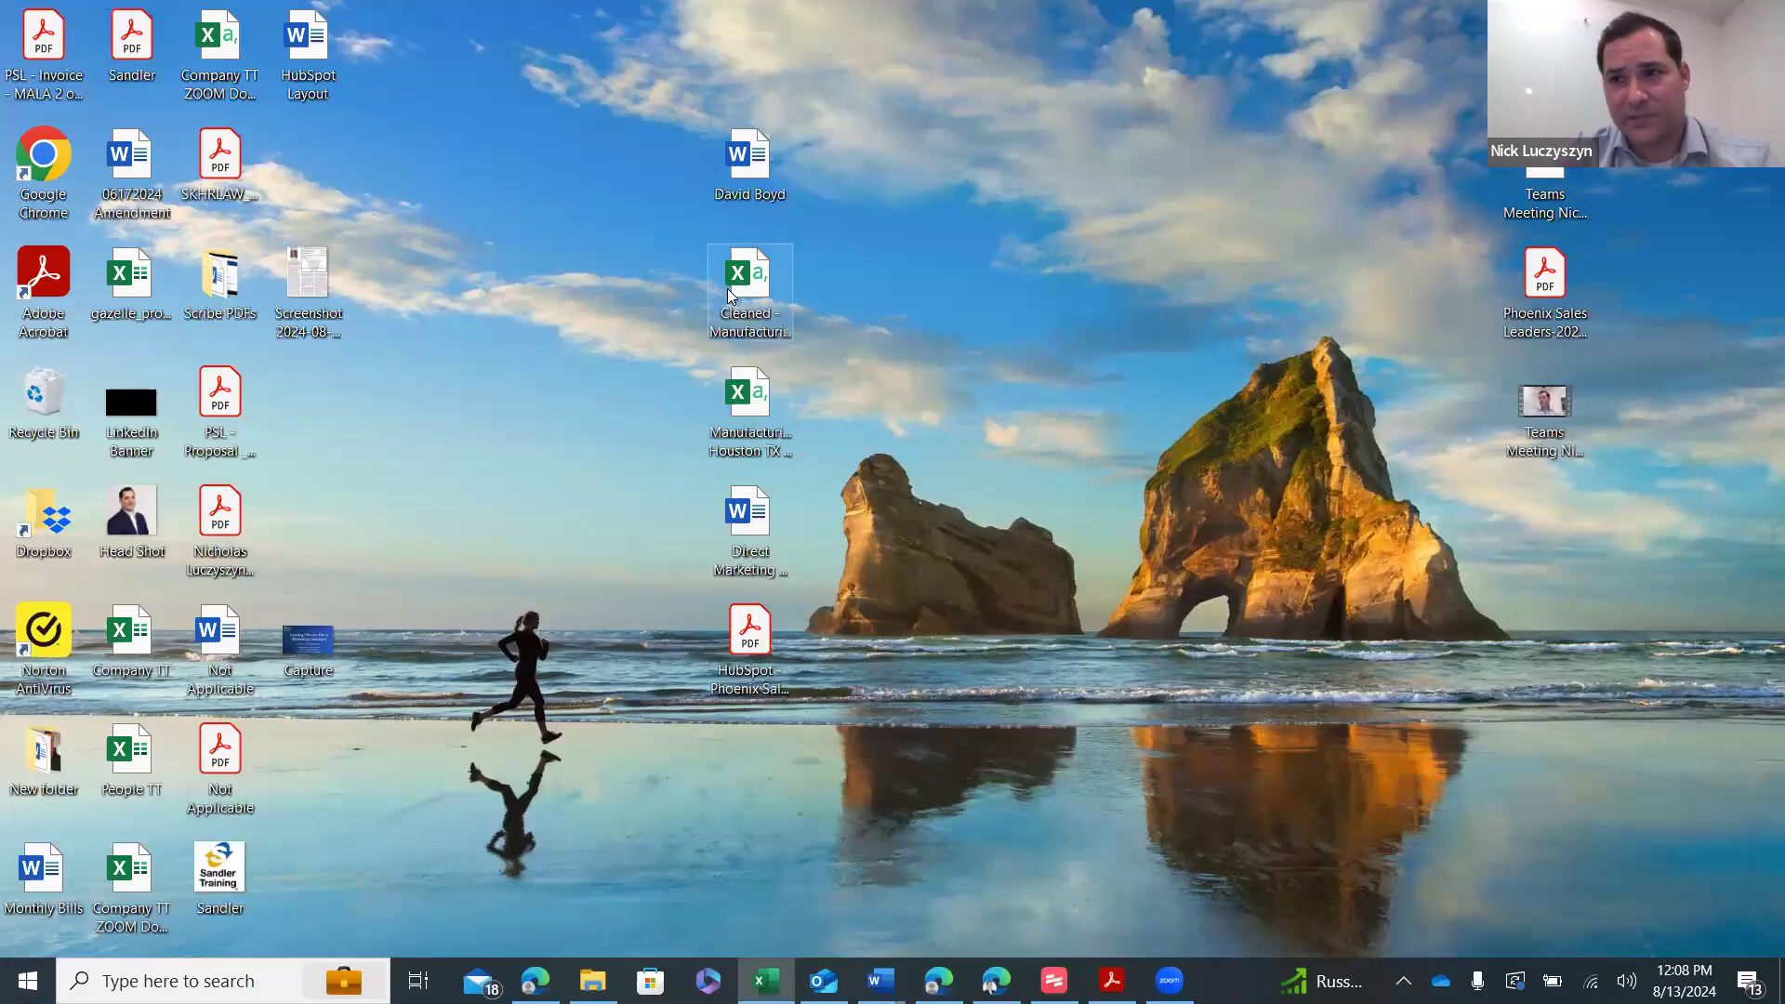
{"action": "double_click", "coordinate": [734, 286]}
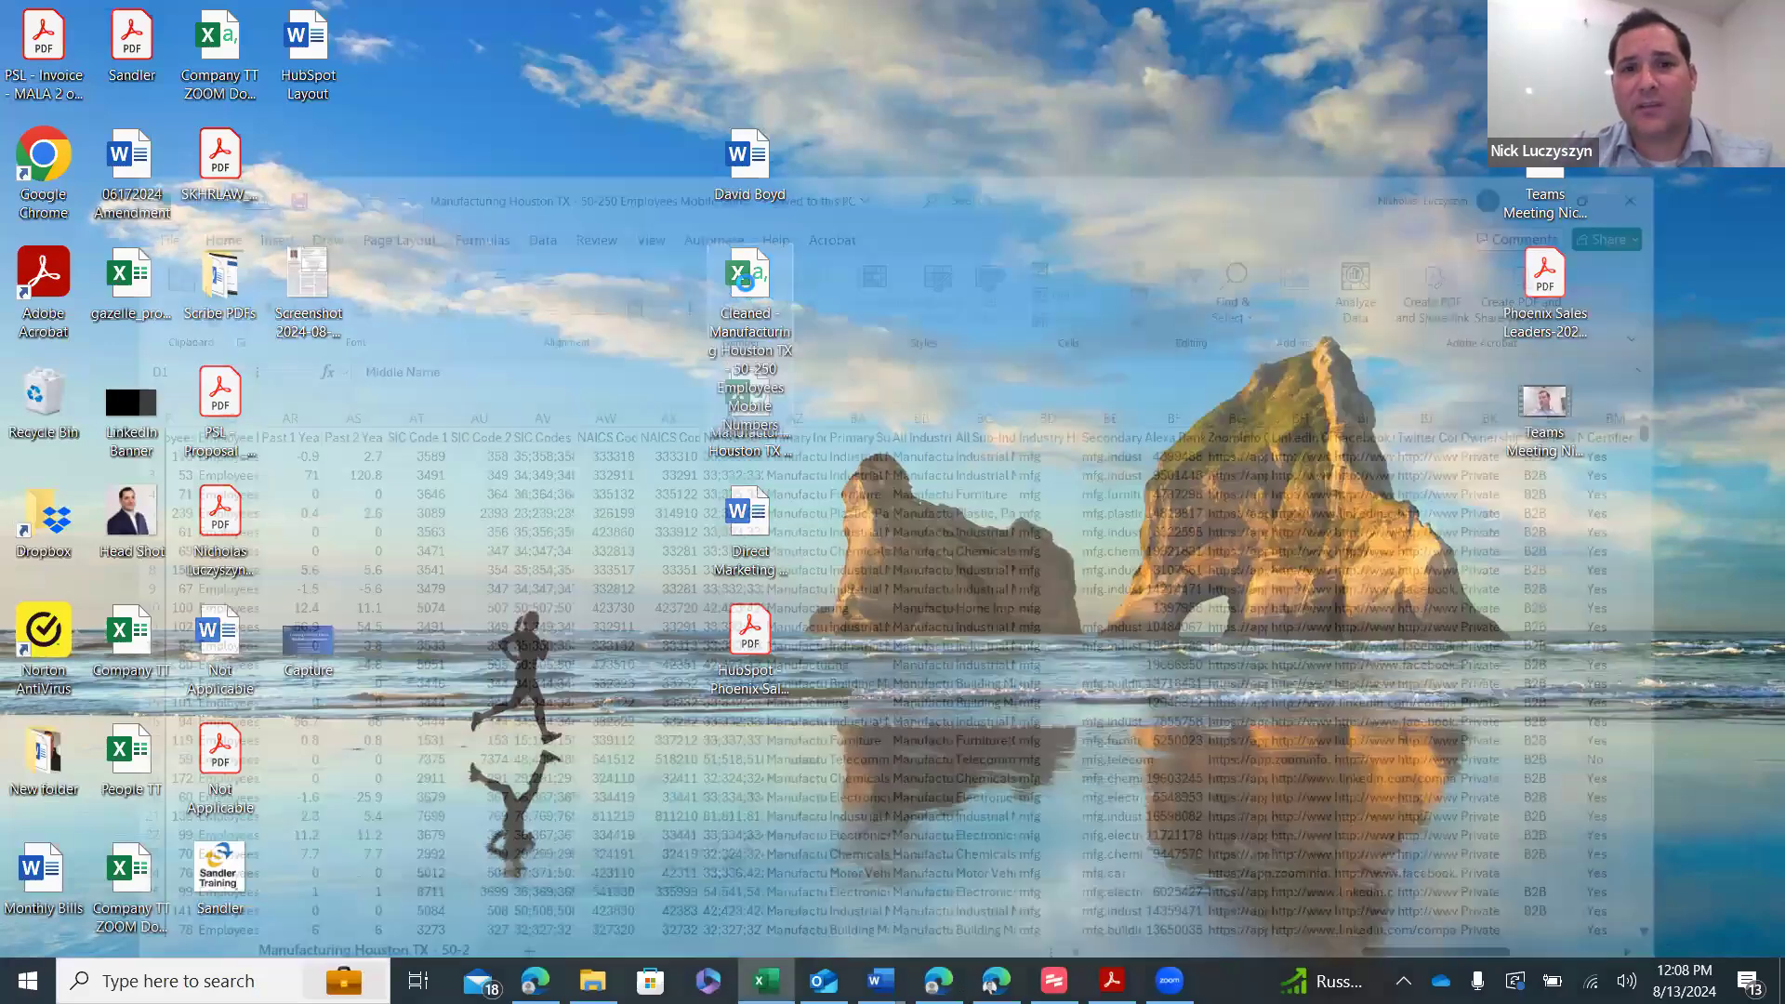
{"action": "left_click", "coordinate": [888, 594]}
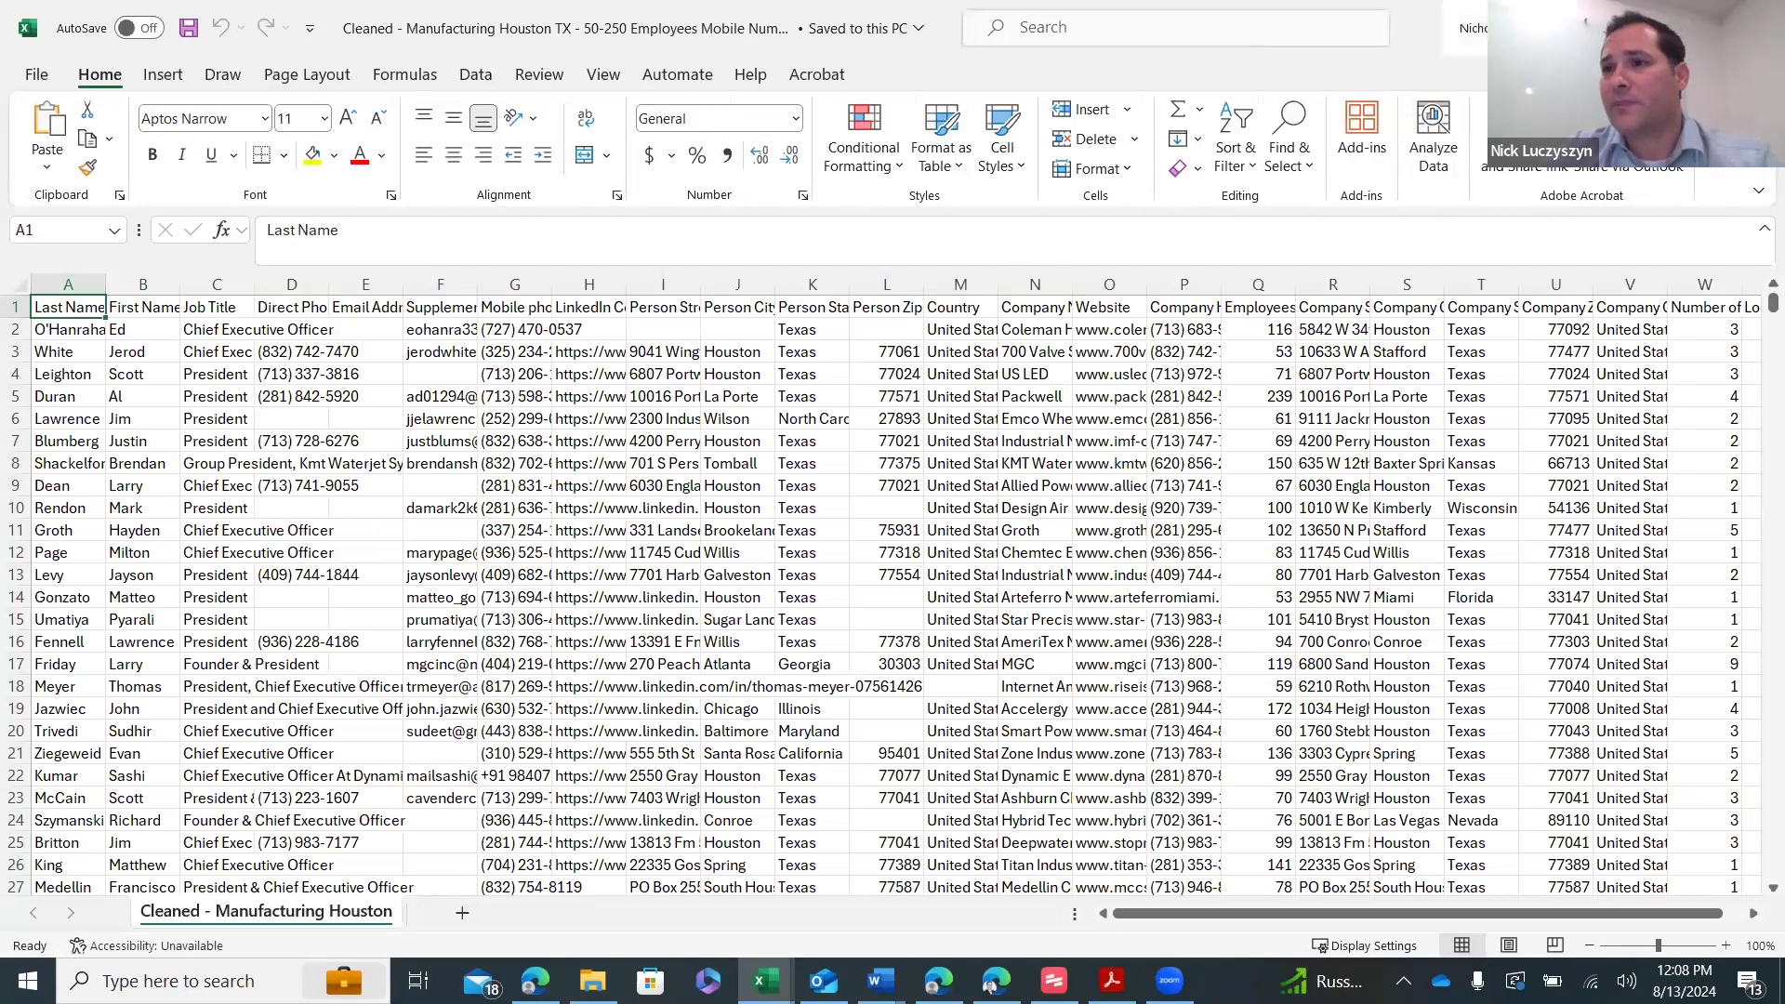
{"action": "key", "text": "alt+Tab"}
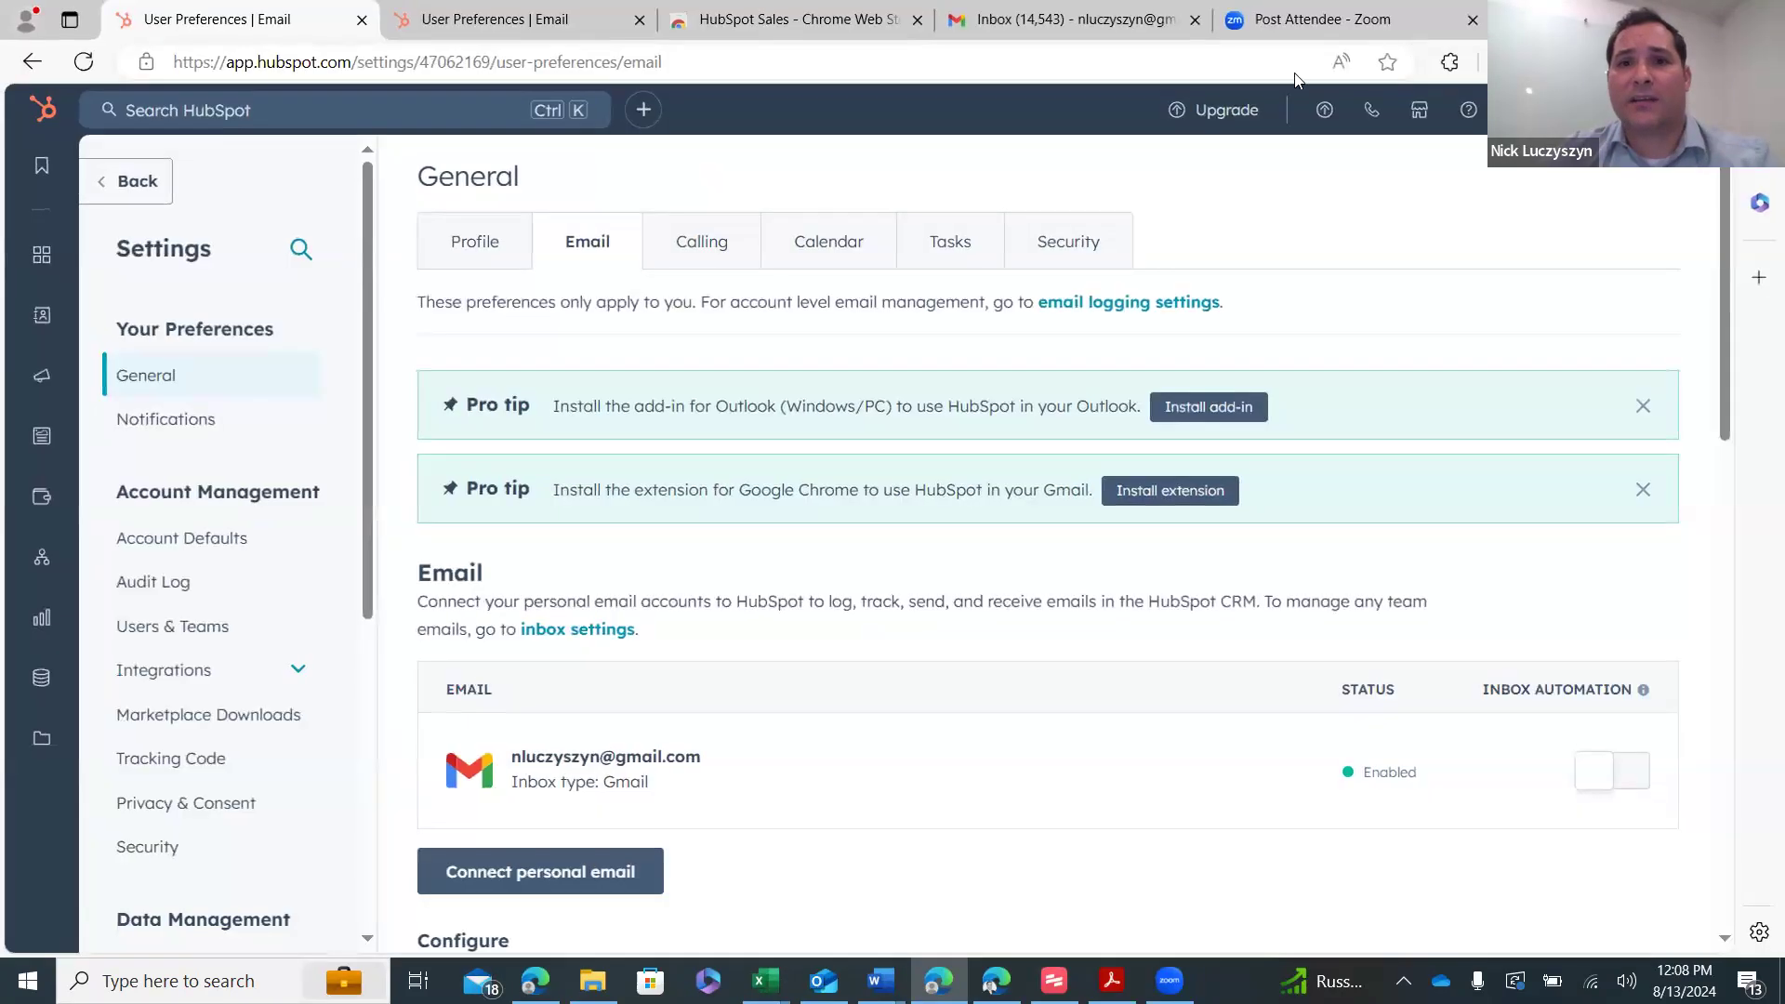
- Start a manually set-up file import from the CRM Contacts list
{"action": "mouse_move", "coordinate": [57, 307]}
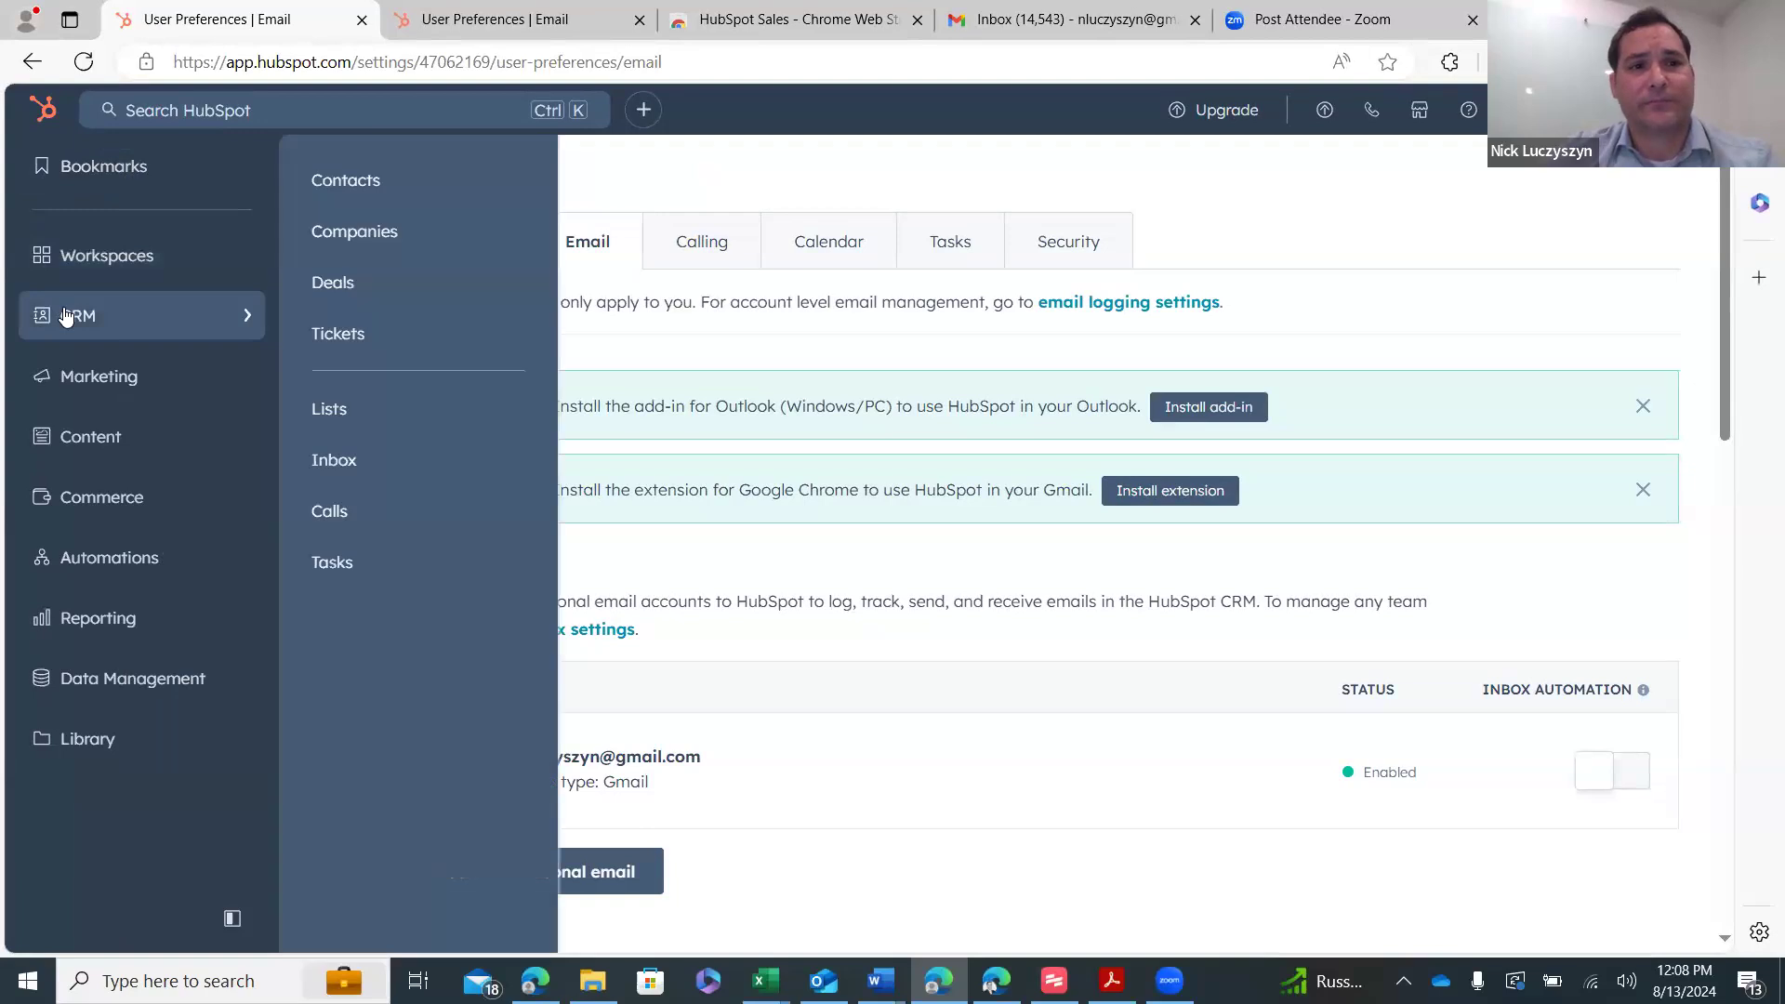
{"action": "left_click", "coordinate": [353, 193]}
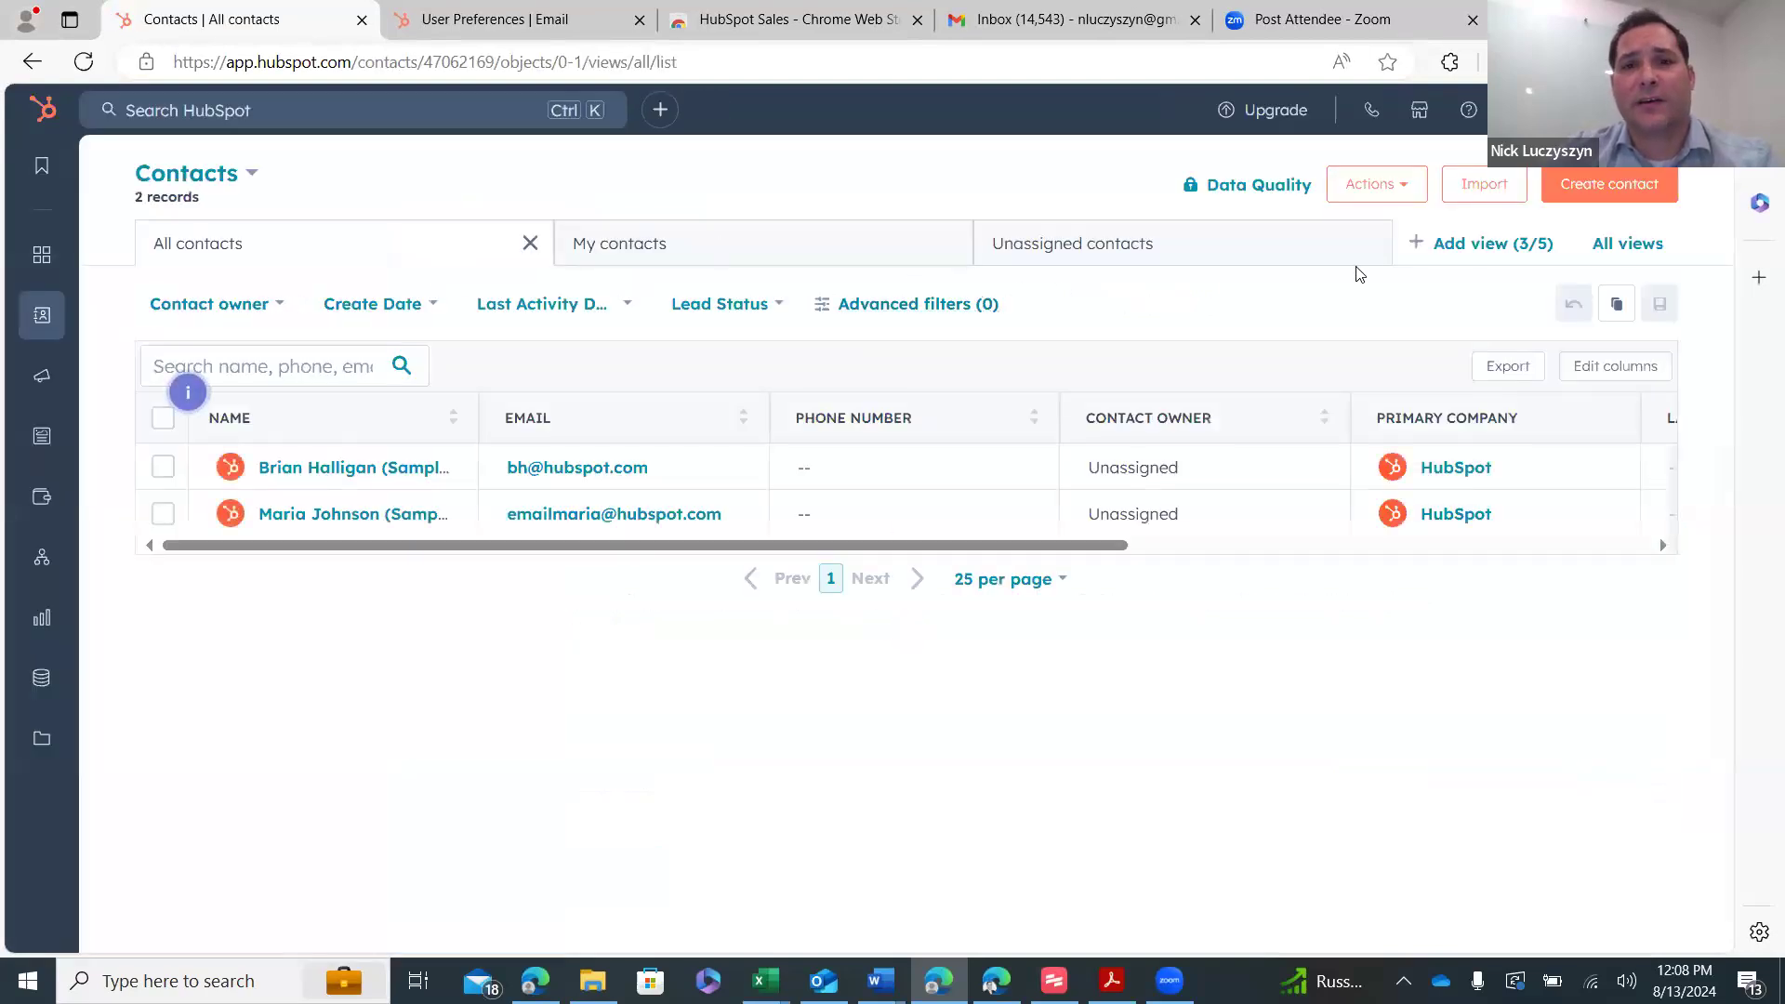
{"action": "left_click", "coordinate": [1470, 193]}
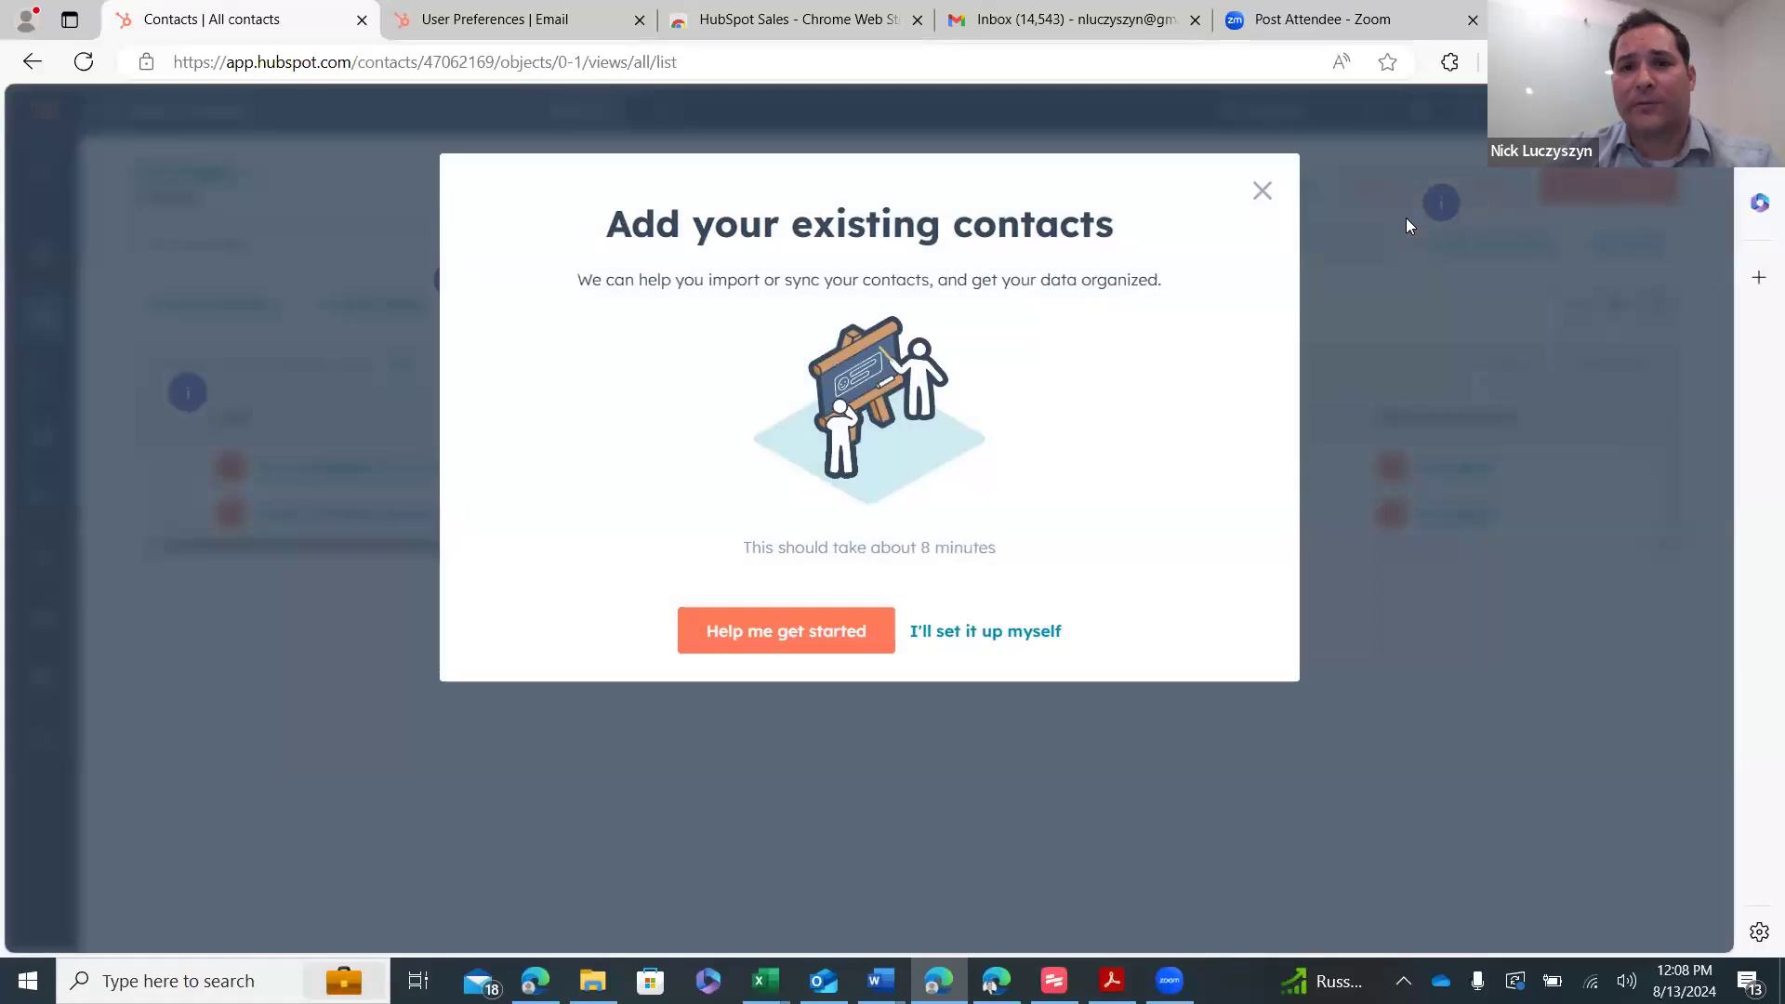
{"action": "left_click", "coordinate": [985, 631]}
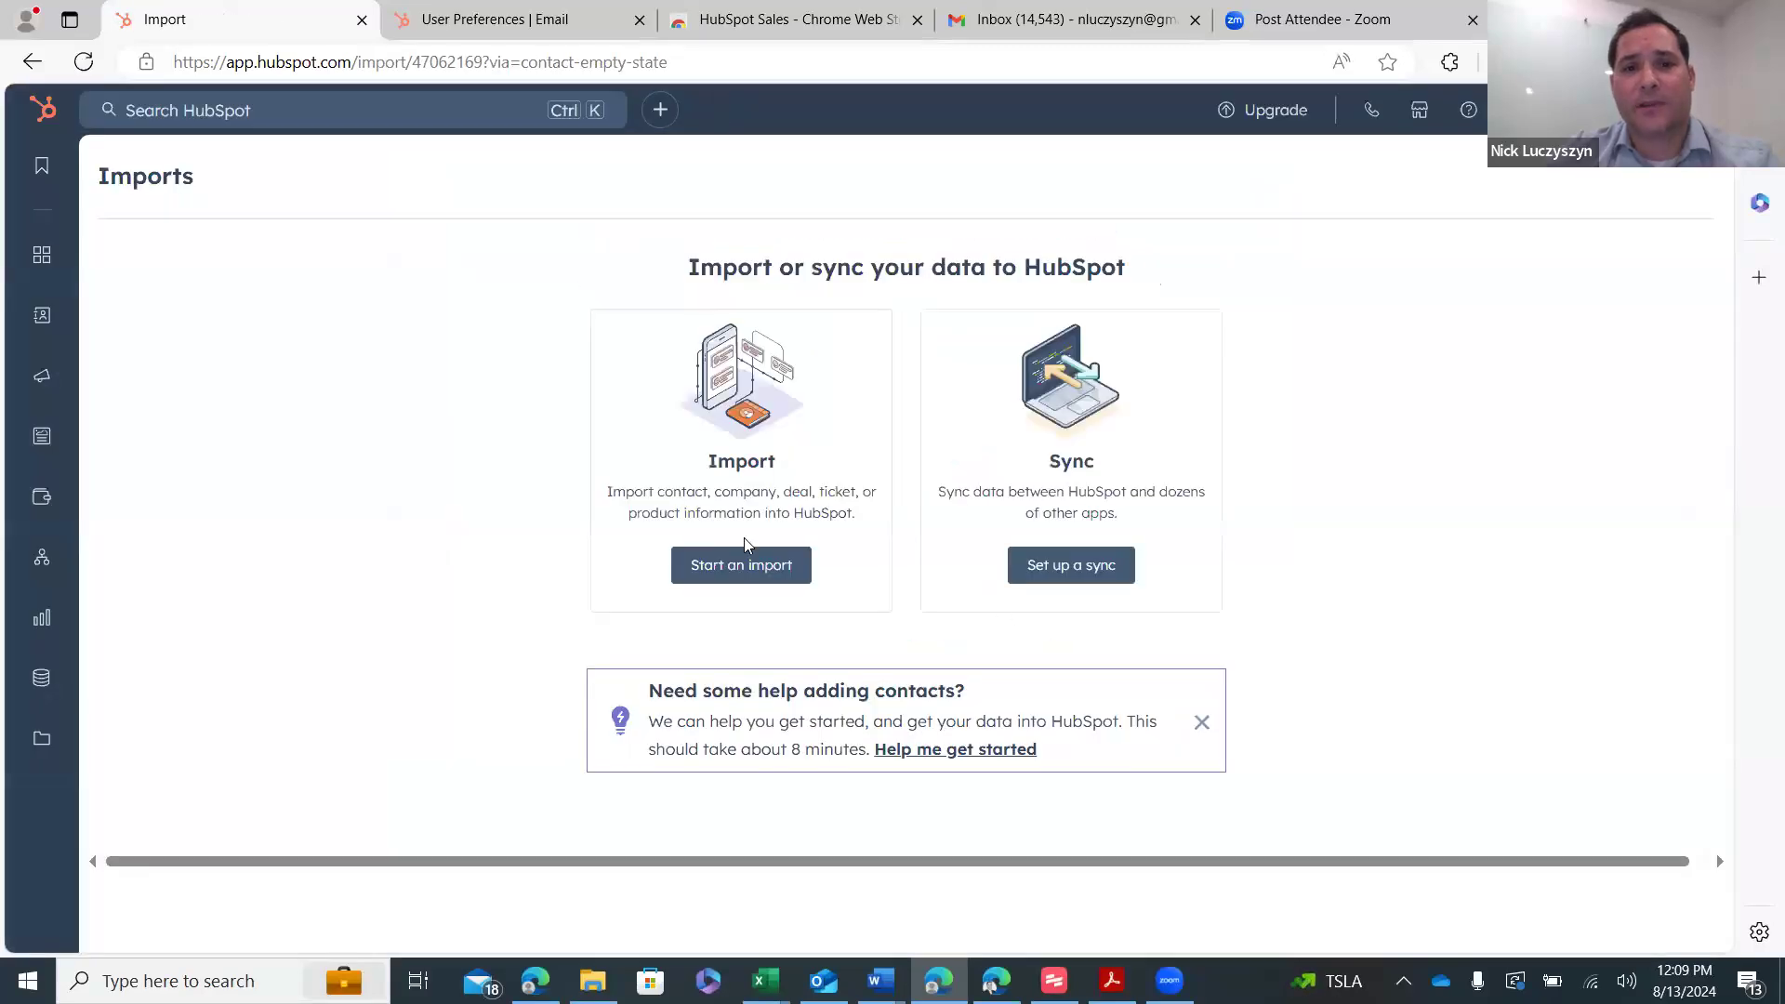
{"action": "left_click", "coordinate": [750, 564]}
{"action": "left_click", "coordinate": [639, 470]}
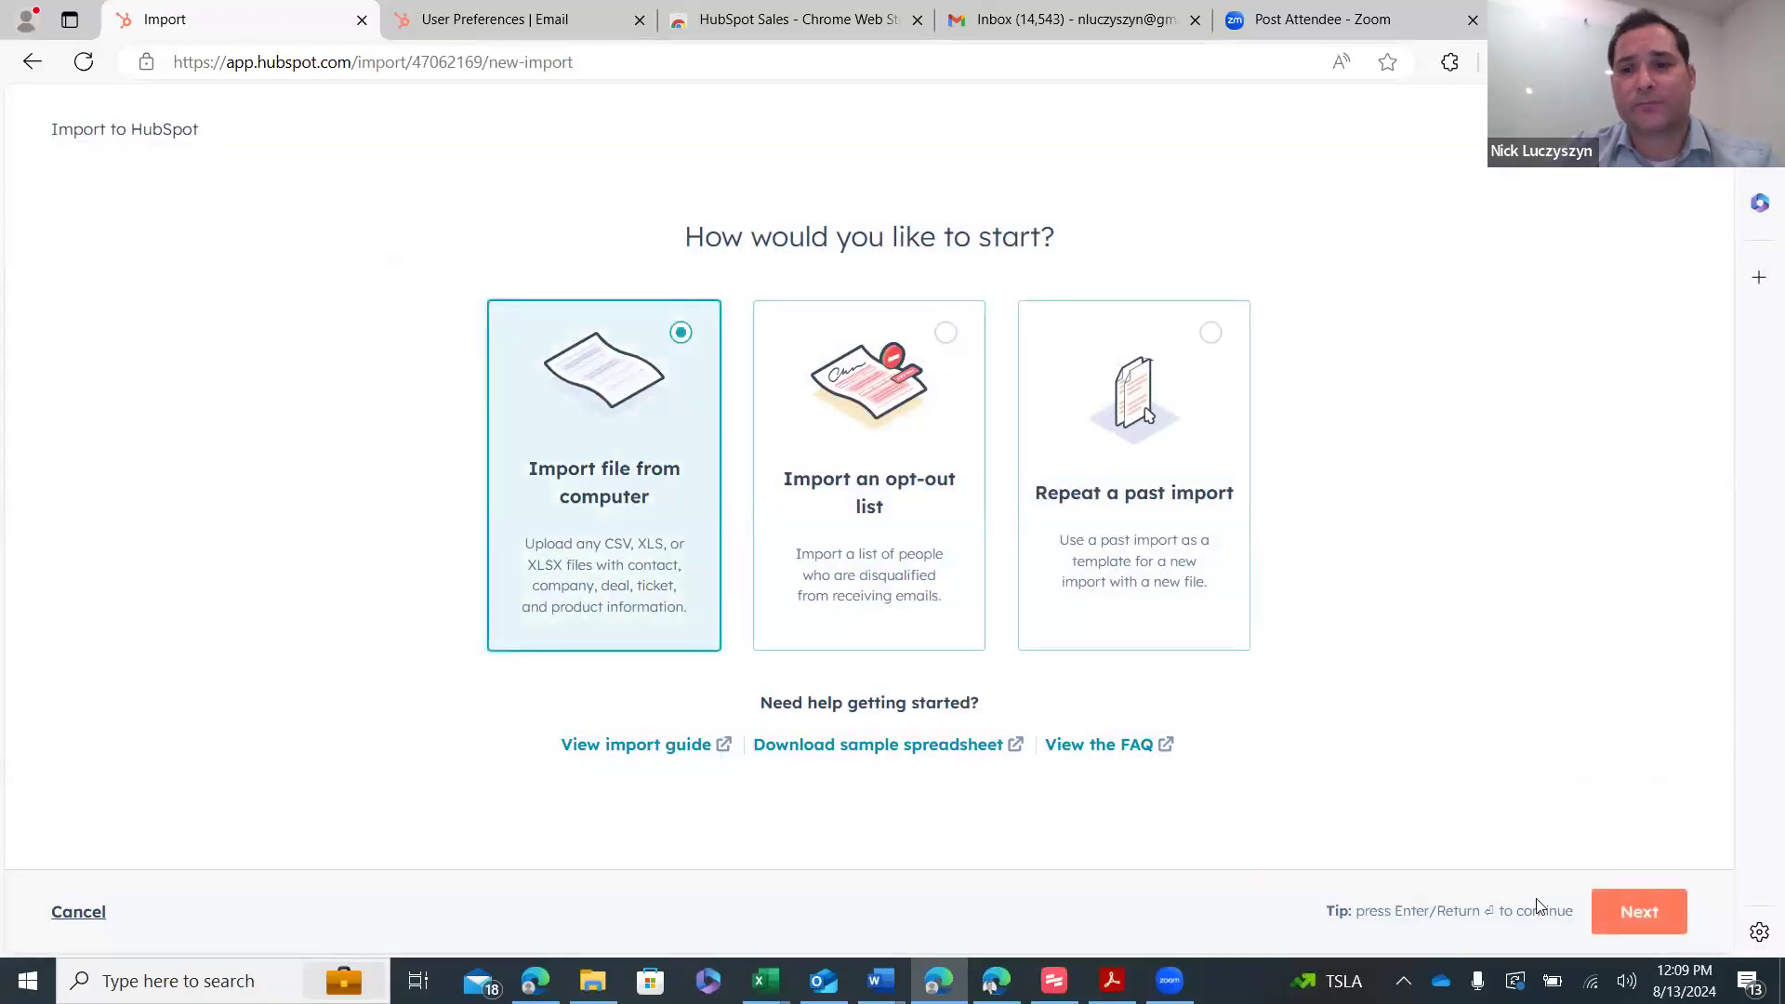
{"action": "left_click", "coordinate": [1639, 911]}
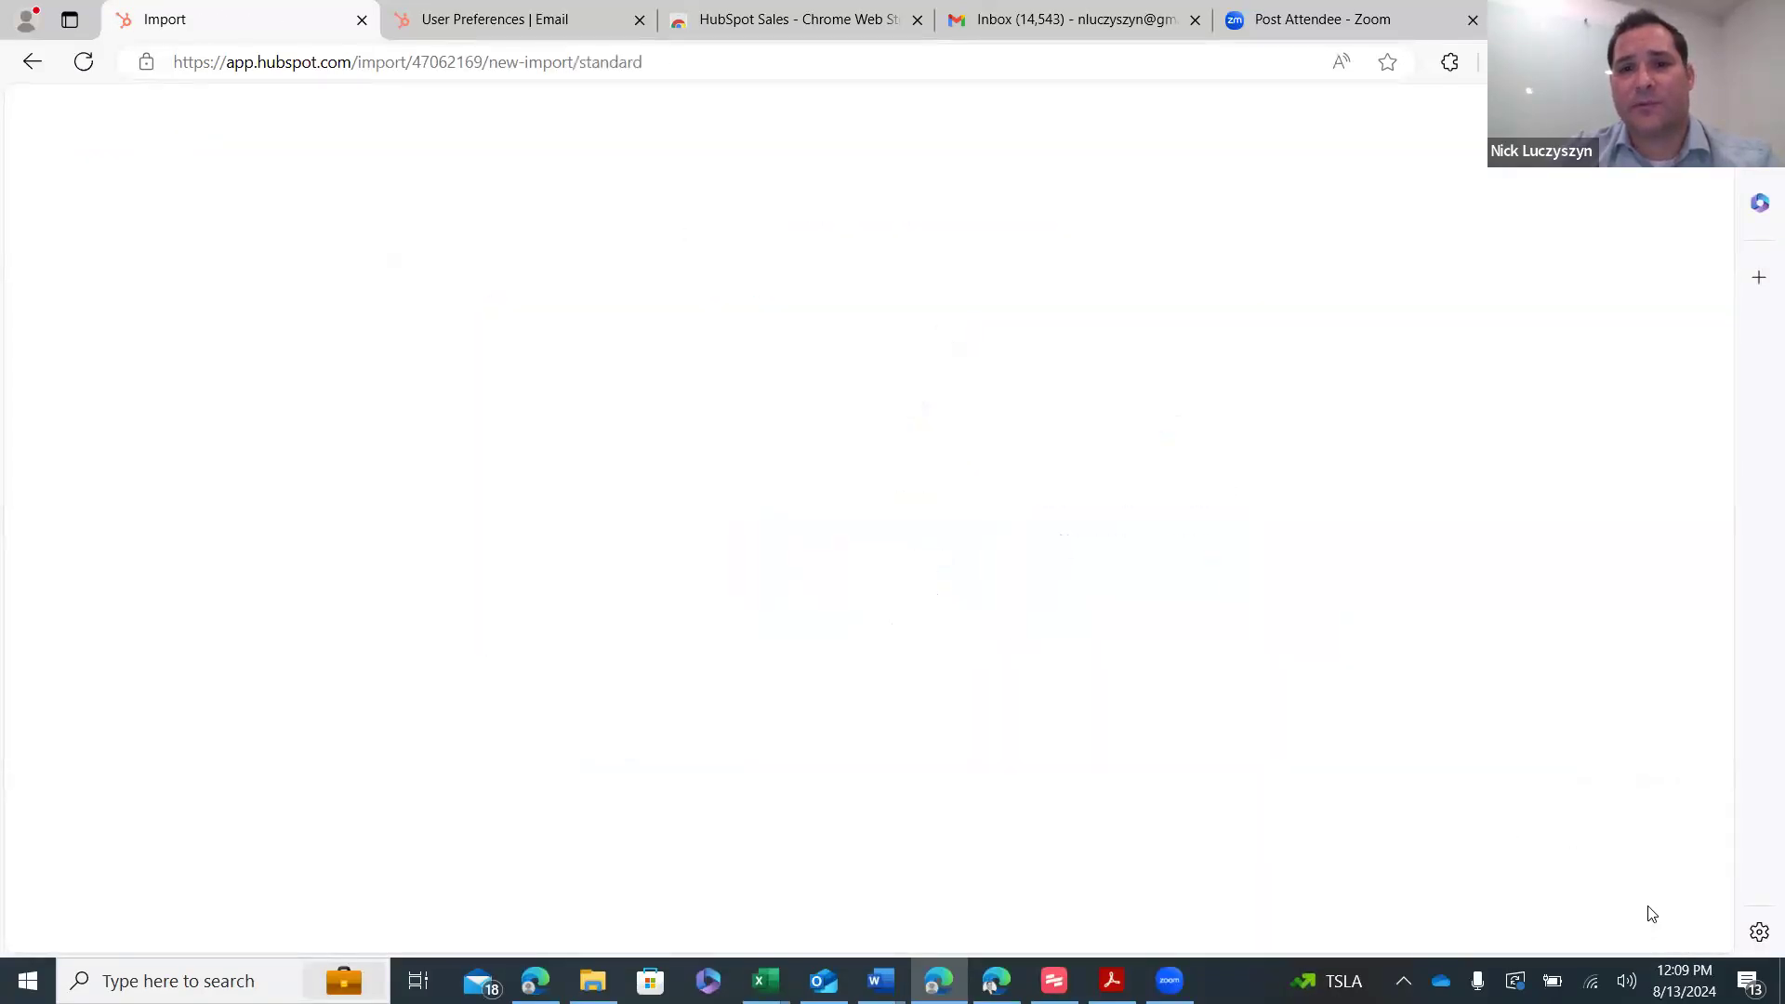
- Choose Companies and Contacts as the objects to import
{"action": "left_click", "coordinate": [388, 479]}
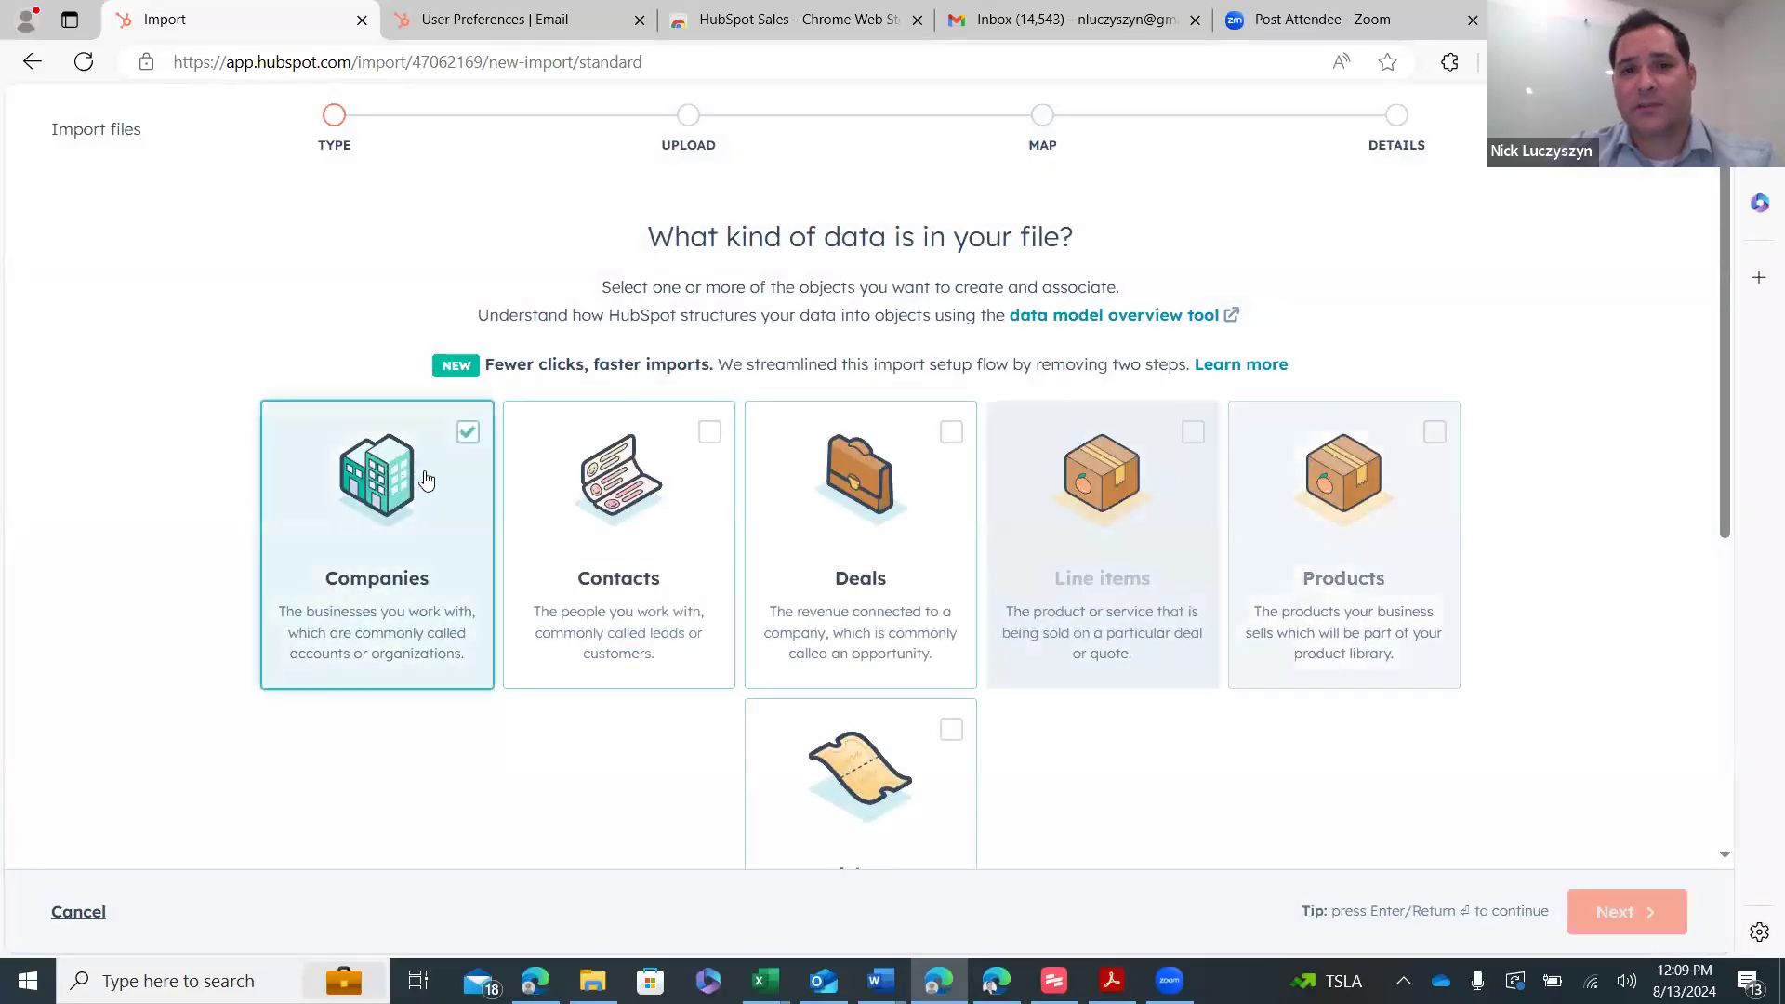
{"action": "left_click", "coordinate": [618, 476]}
{"action": "scroll", "coordinate": [809, 487], "scroll_direction": "down", "scroll_amount": 3}
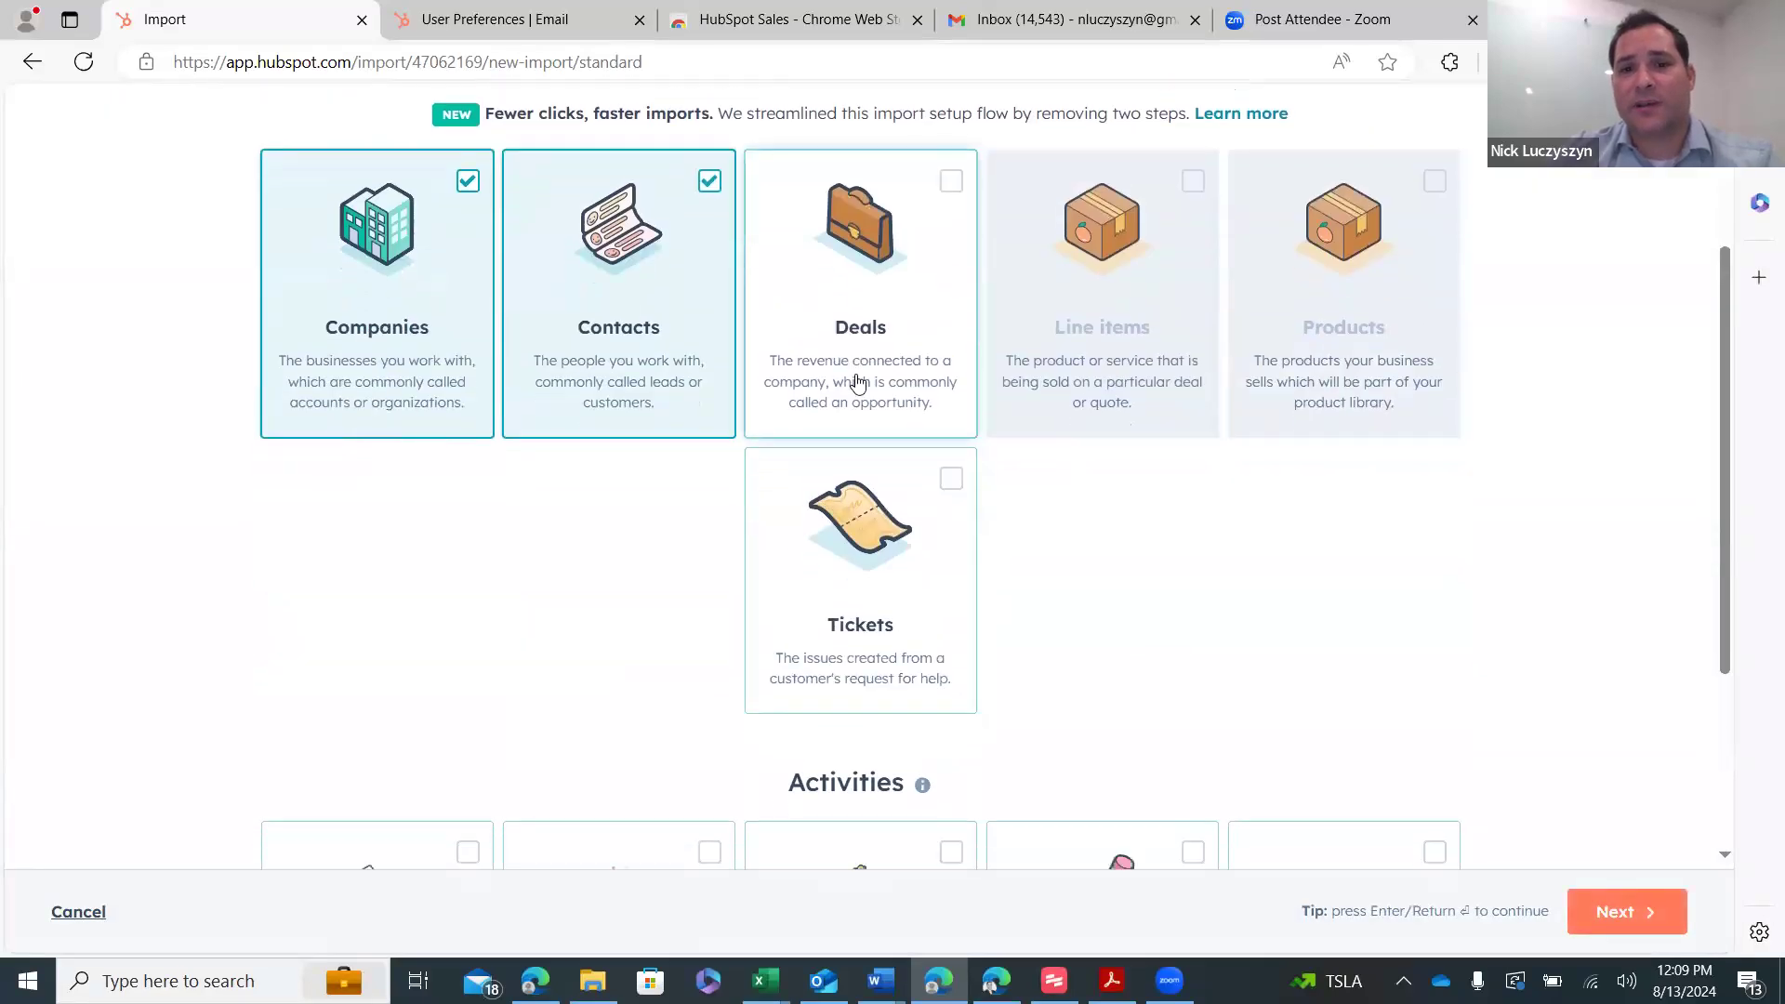
{"action": "scroll", "coordinate": [855, 390], "scroll_direction": "down", "scroll_amount": 1}
{"action": "scroll", "coordinate": [488, 710], "scroll_direction": "down", "scroll_amount": 2}
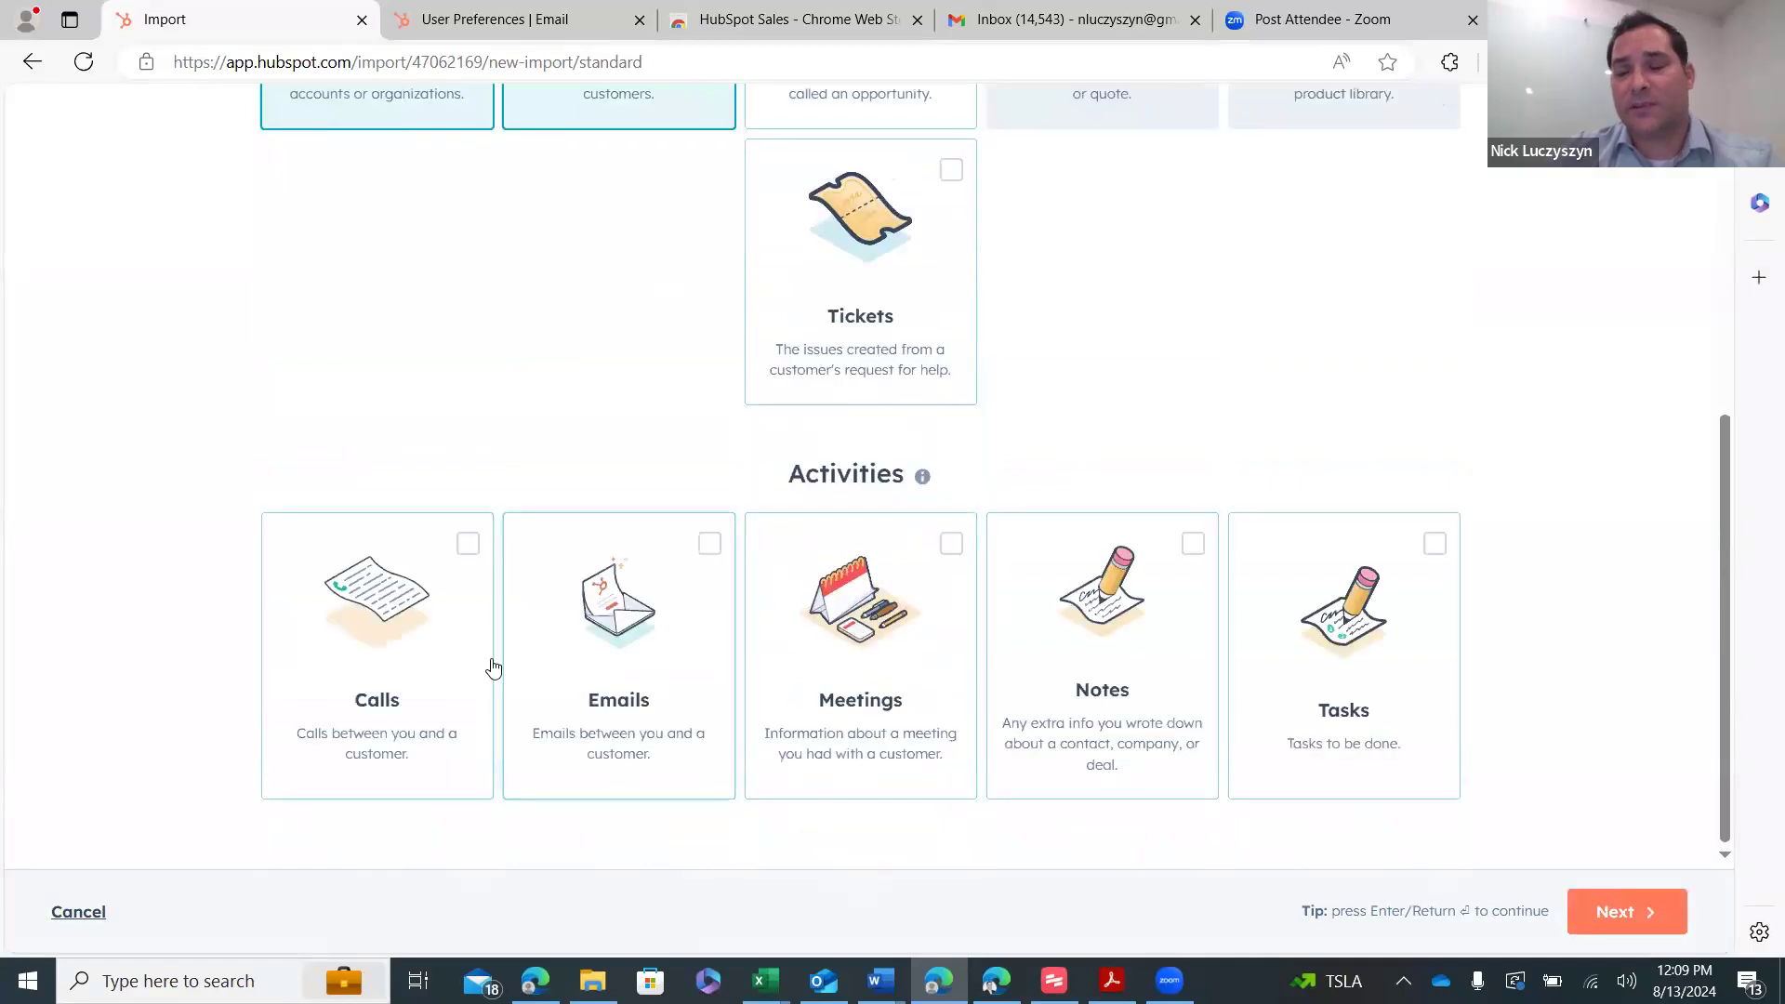
{"action": "scroll", "coordinate": [1153, 570], "scroll_direction": "up", "scroll_amount": 4}
{"action": "scroll", "coordinate": [1155, 570], "scroll_direction": "up", "scroll_amount": 2}
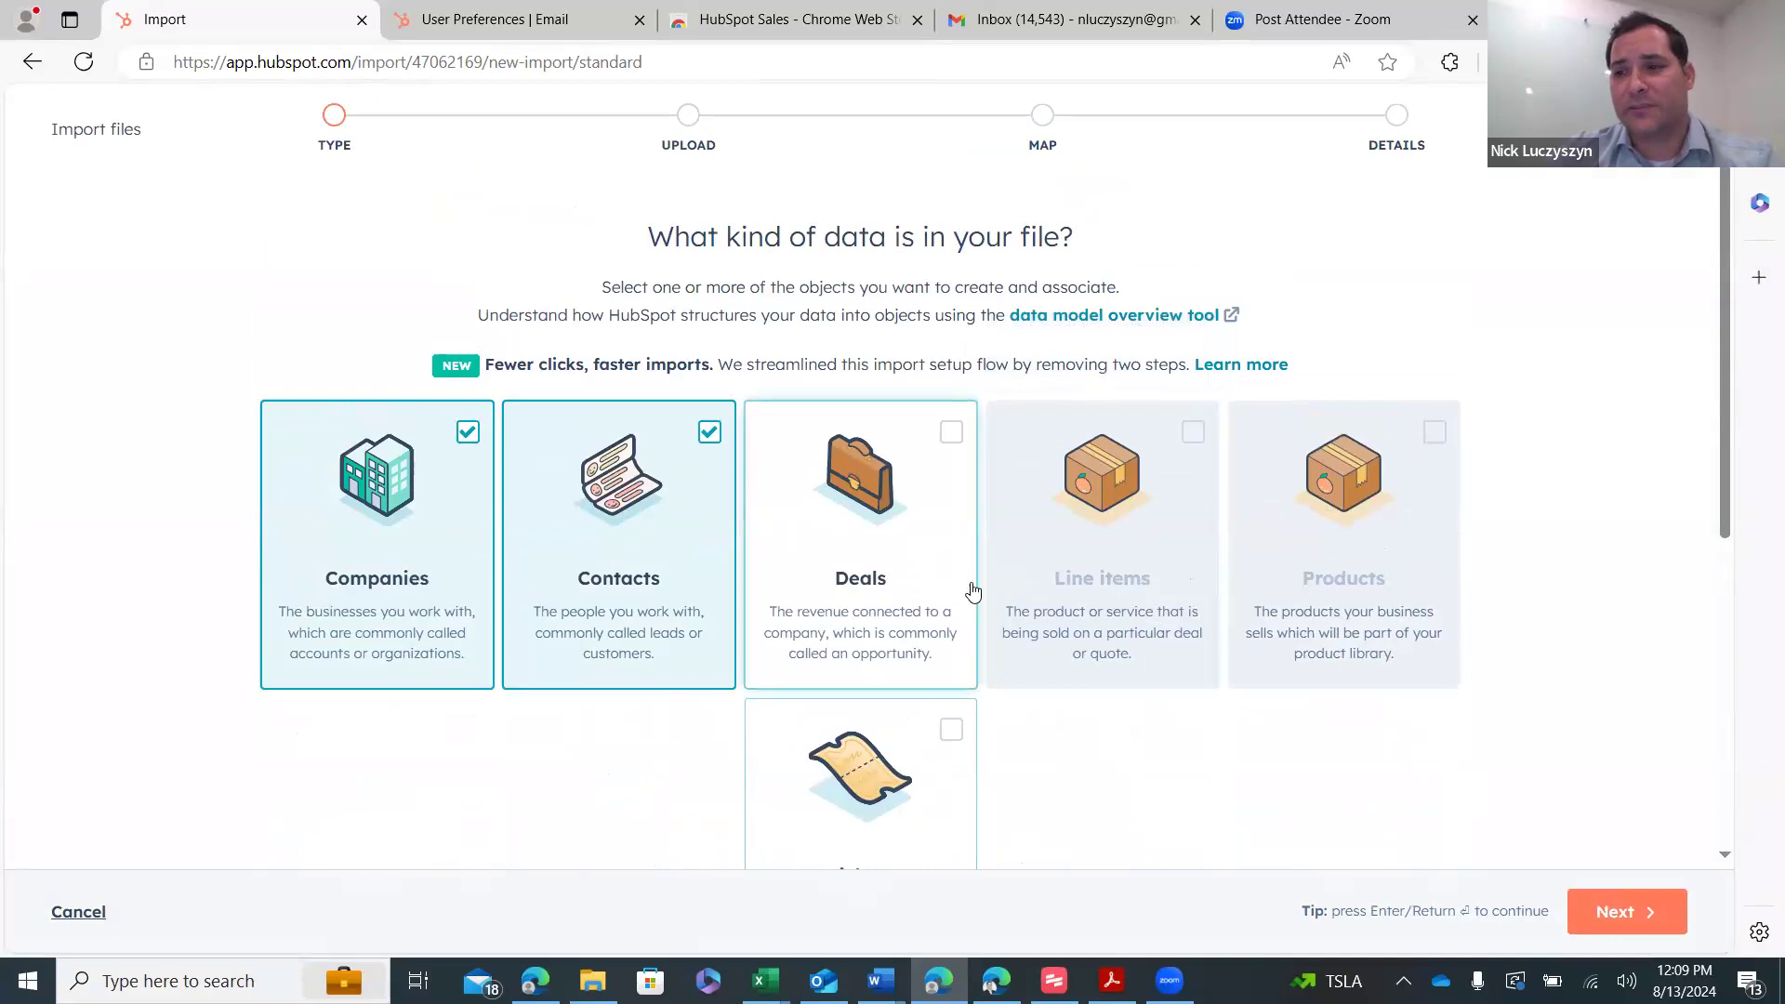
{"action": "left_click", "coordinate": [1617, 913]}
- Upload the Cleaned Manufacturing Houston TX file and continue to column mapping
{"action": "scroll", "coordinate": [826, 490], "scroll_direction": "down", "scroll_amount": 3}
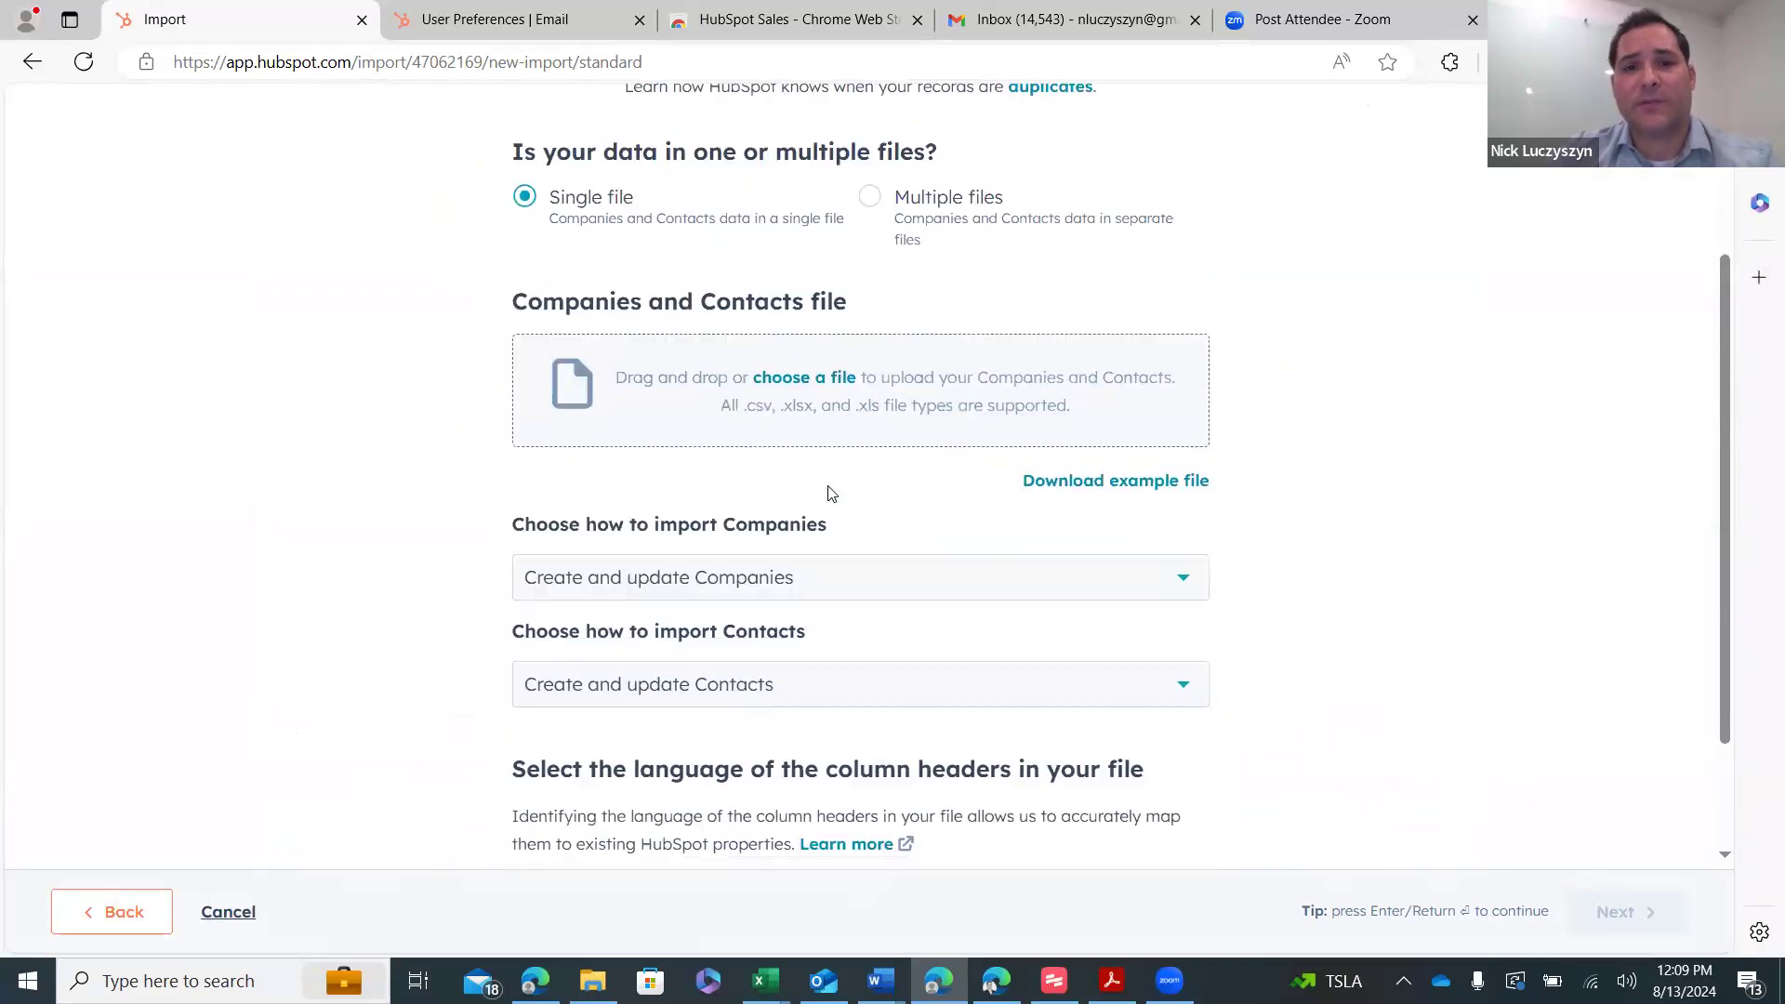
{"action": "left_click", "coordinate": [831, 390]}
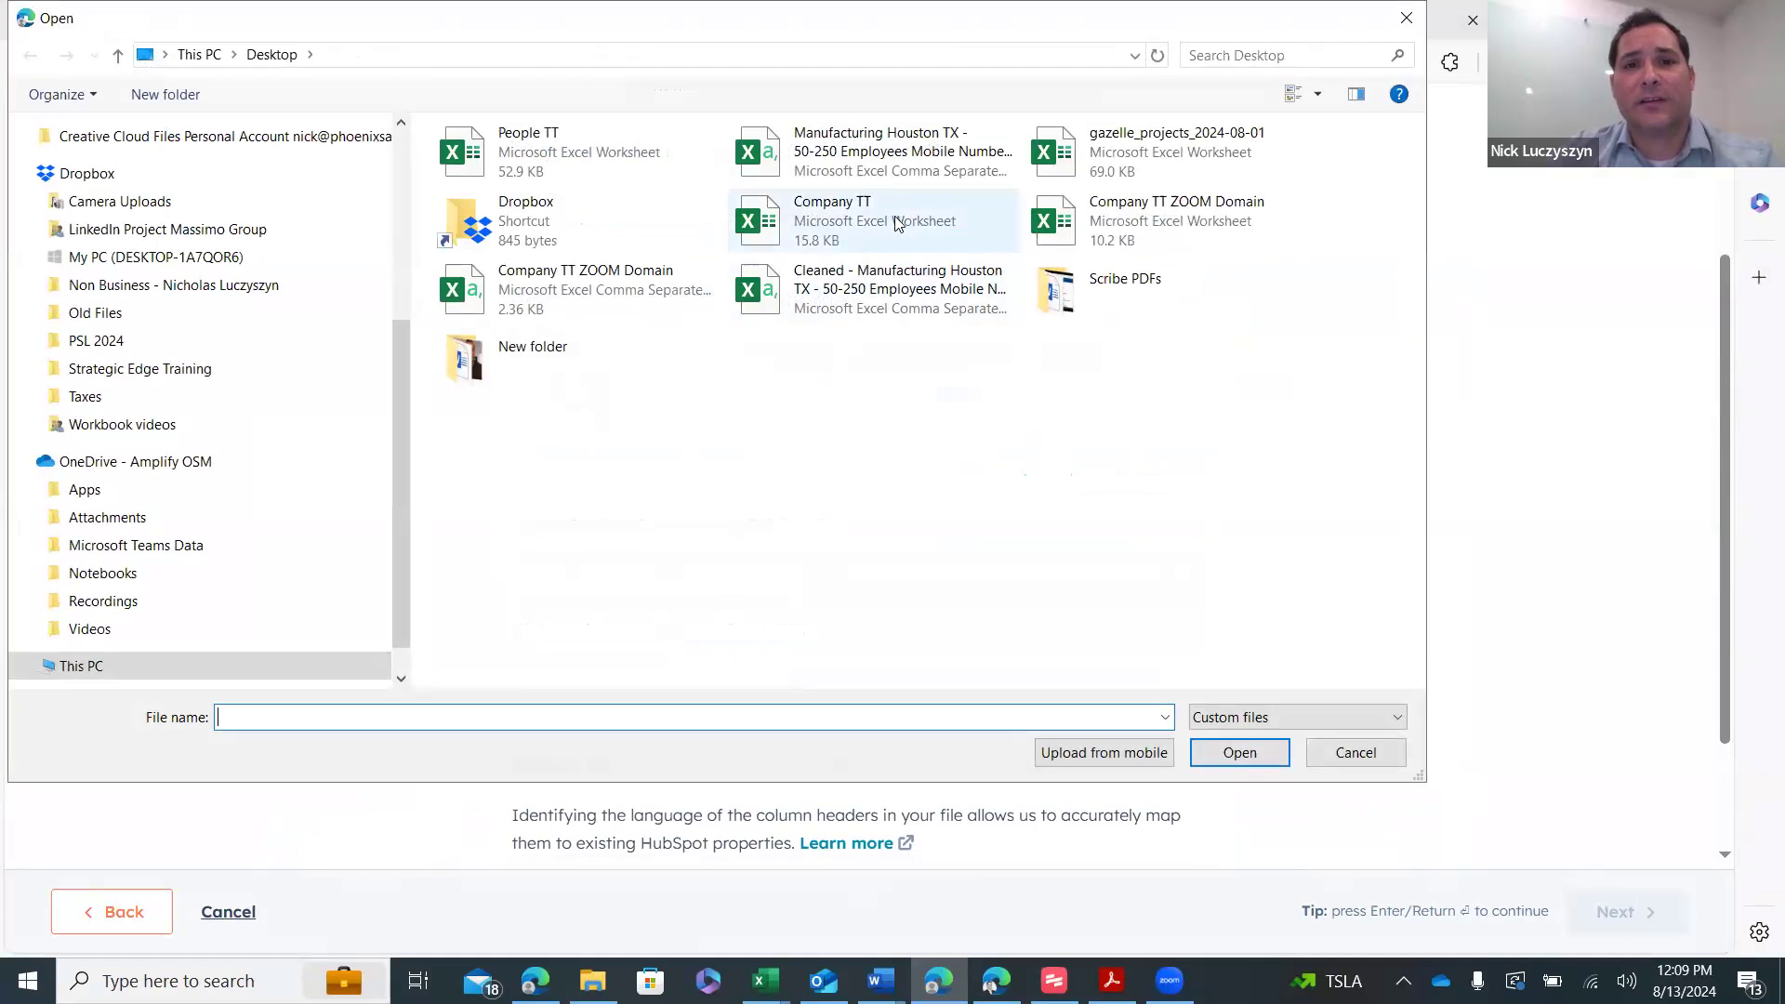
{"action": "double_click", "coordinate": [897, 288]}
{"action": "left_click", "coordinate": [1617, 915]}
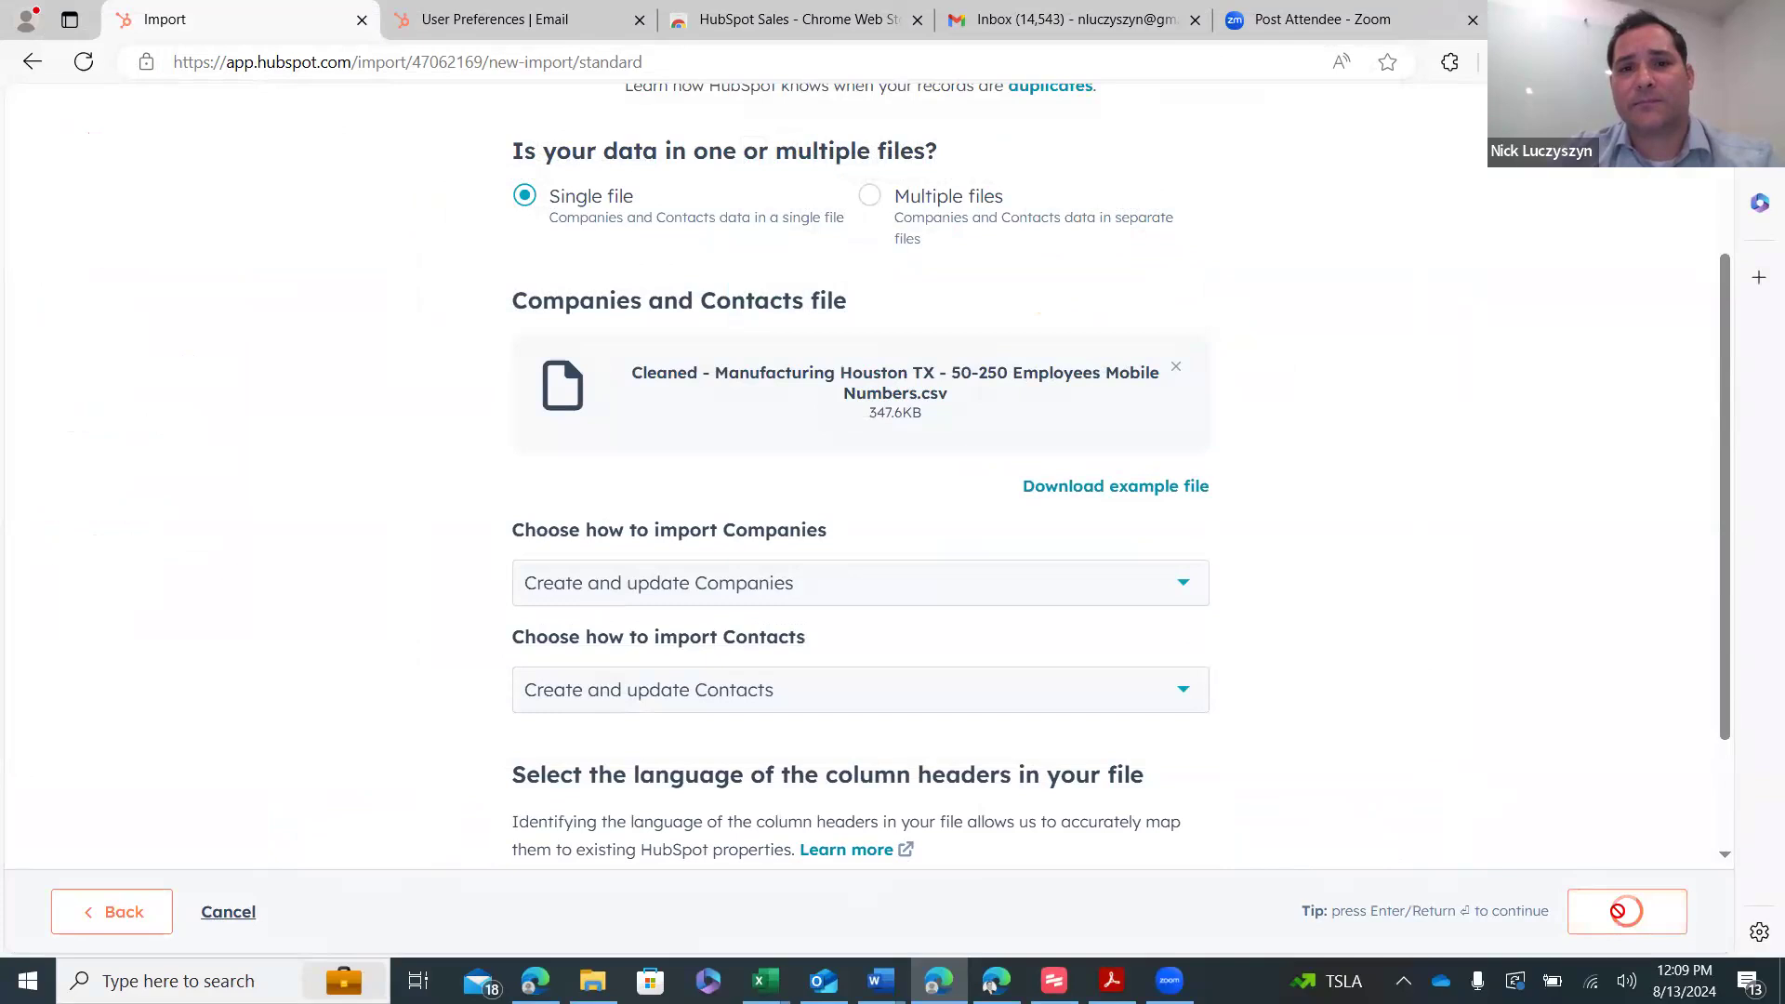
{"action": "scroll", "coordinate": [1069, 412], "scroll_direction": "down", "scroll_amount": 2}
{"action": "scroll", "coordinate": [1032, 326], "scroll_direction": "down", "scroll_amount": 3}
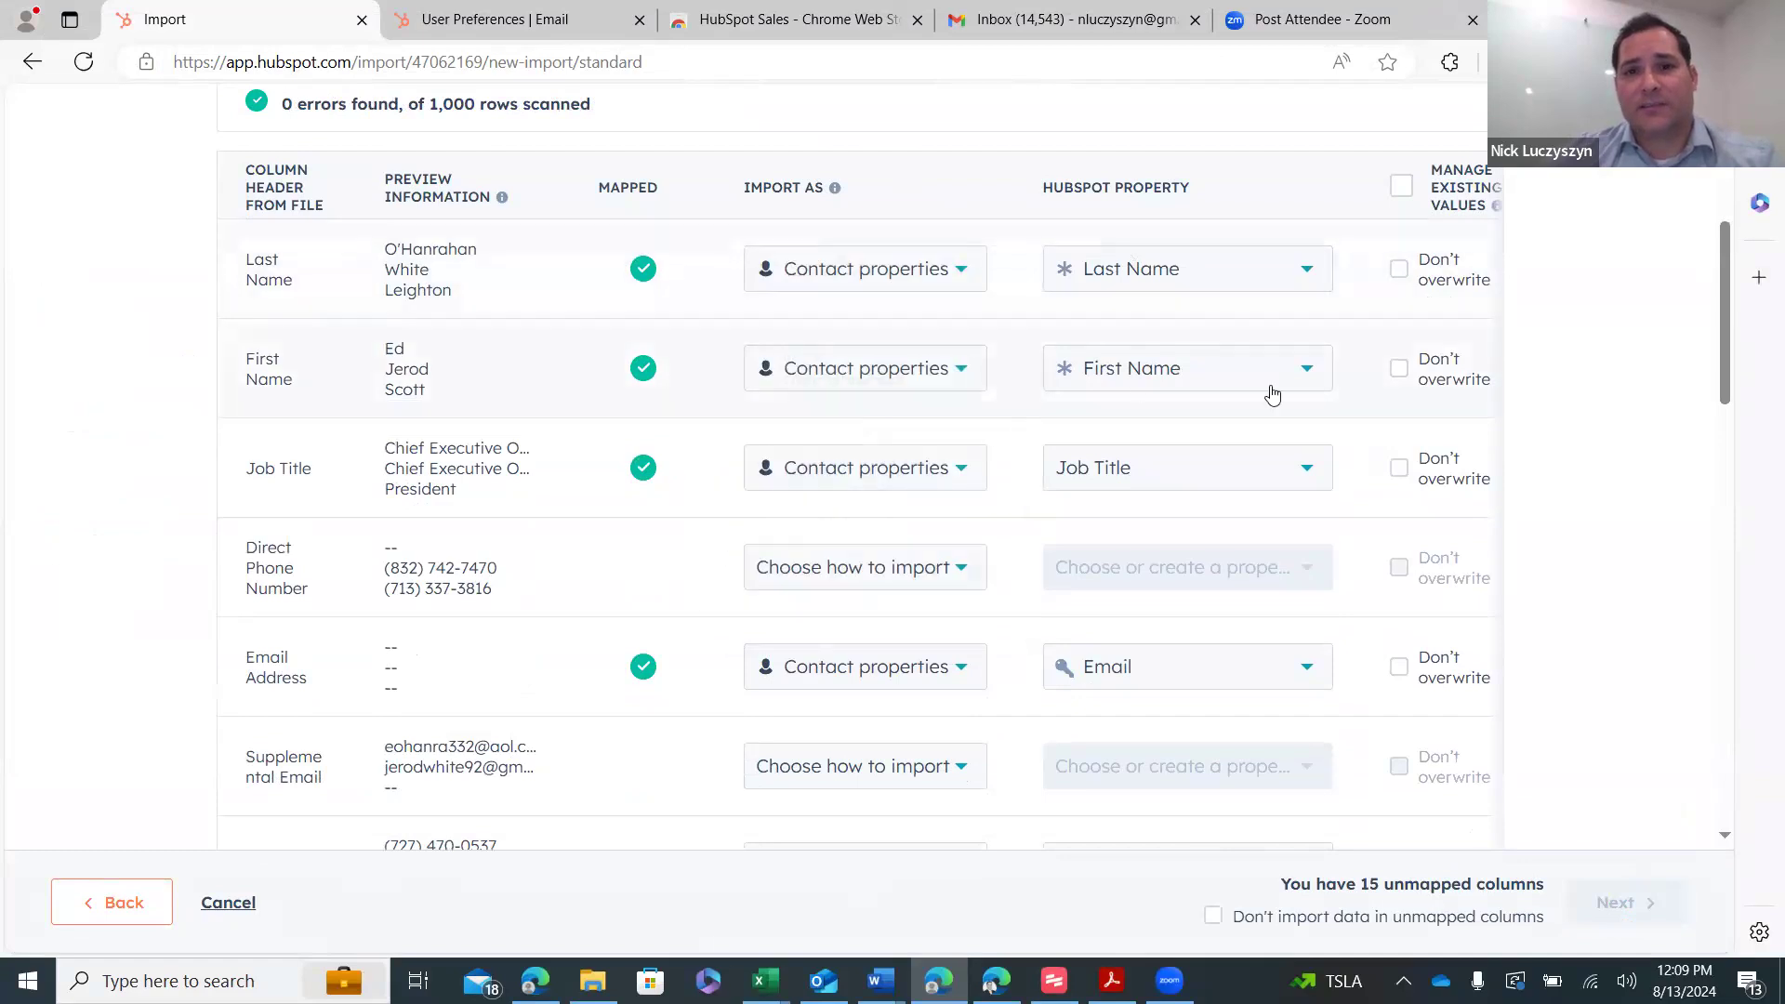
- Map the Direct Phone Number column to the Phone Number contact property
{"action": "scroll", "coordinate": [1128, 410], "scroll_direction": "down", "scroll_amount": 3}
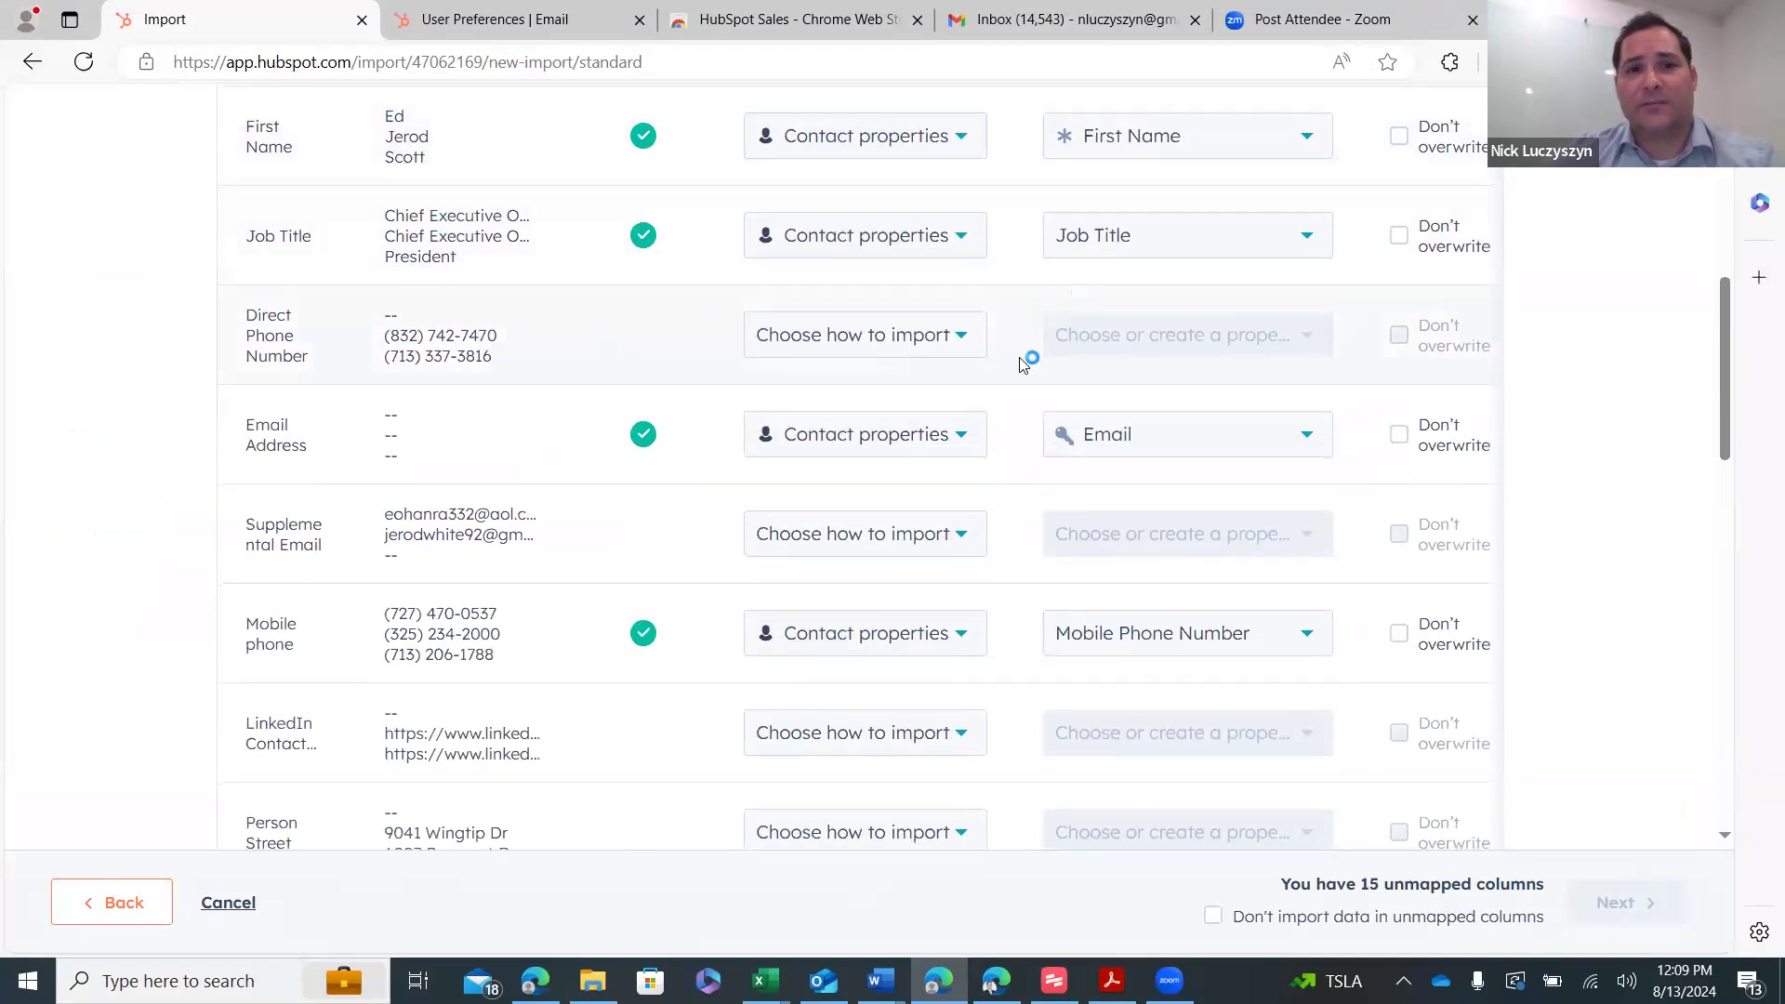
{"action": "left_click", "coordinate": [915, 345]}
{"action": "left_click", "coordinate": [932, 497]}
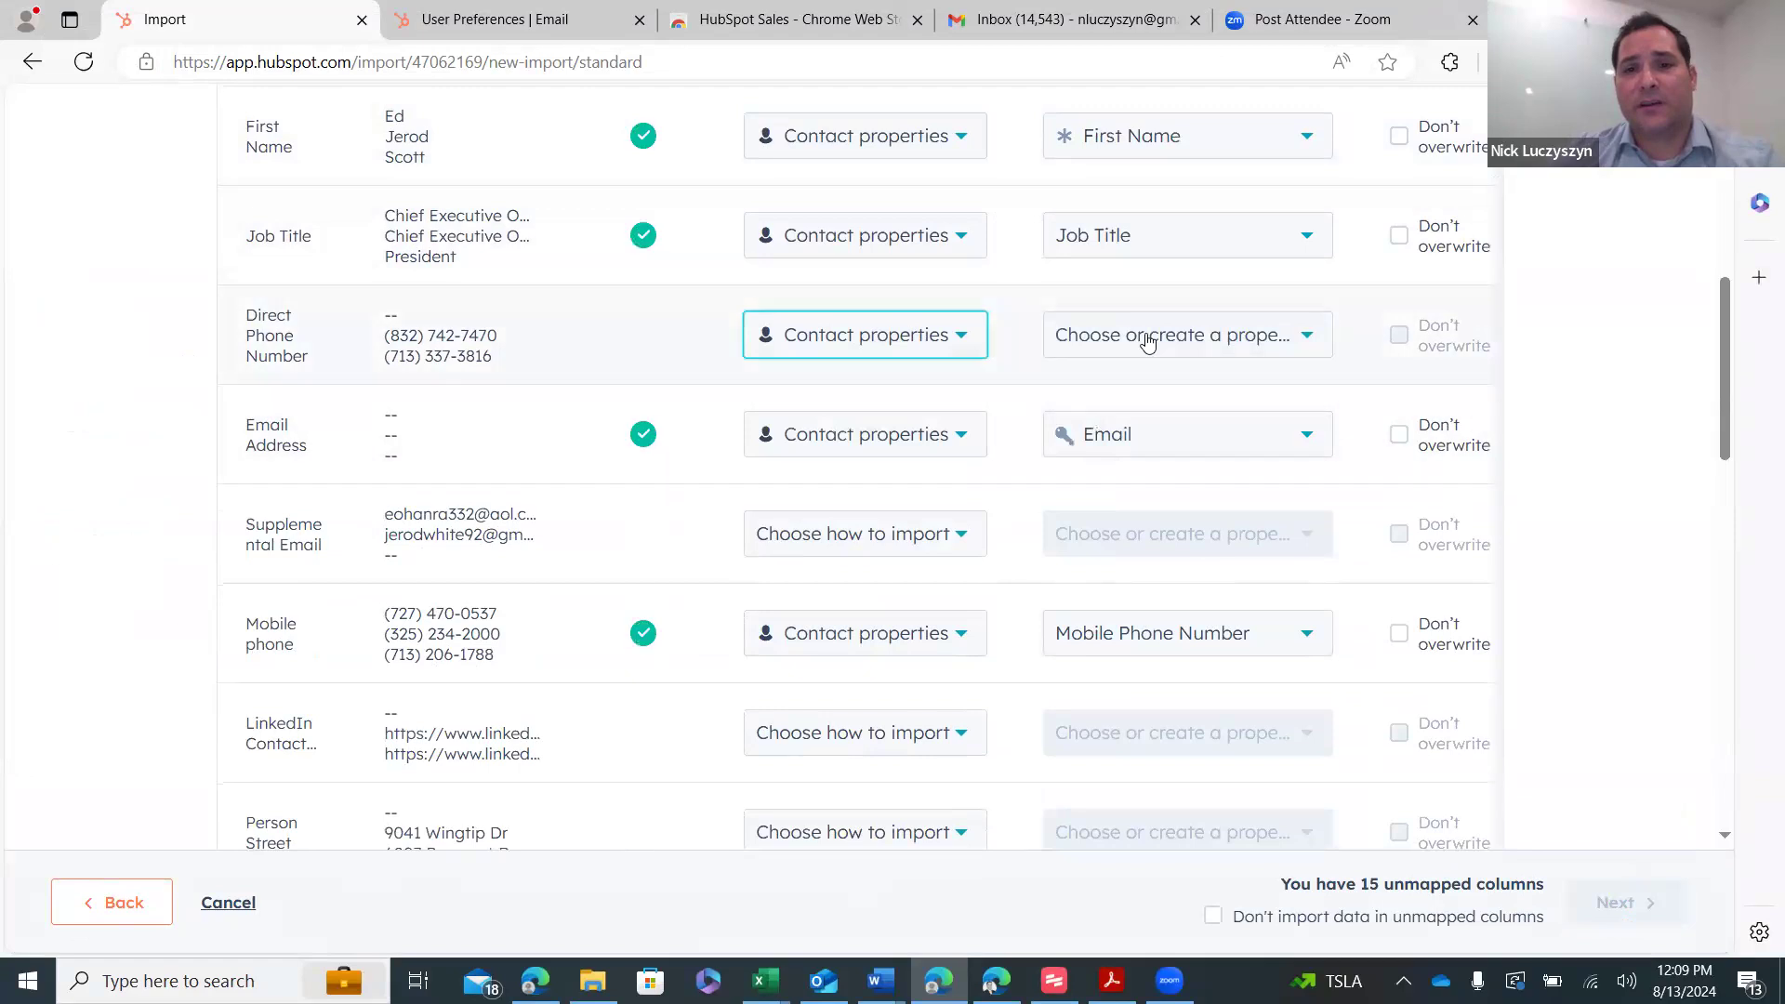
{"action": "left_click", "coordinate": [1147, 340]}
{"action": "type", "text": "phone"}
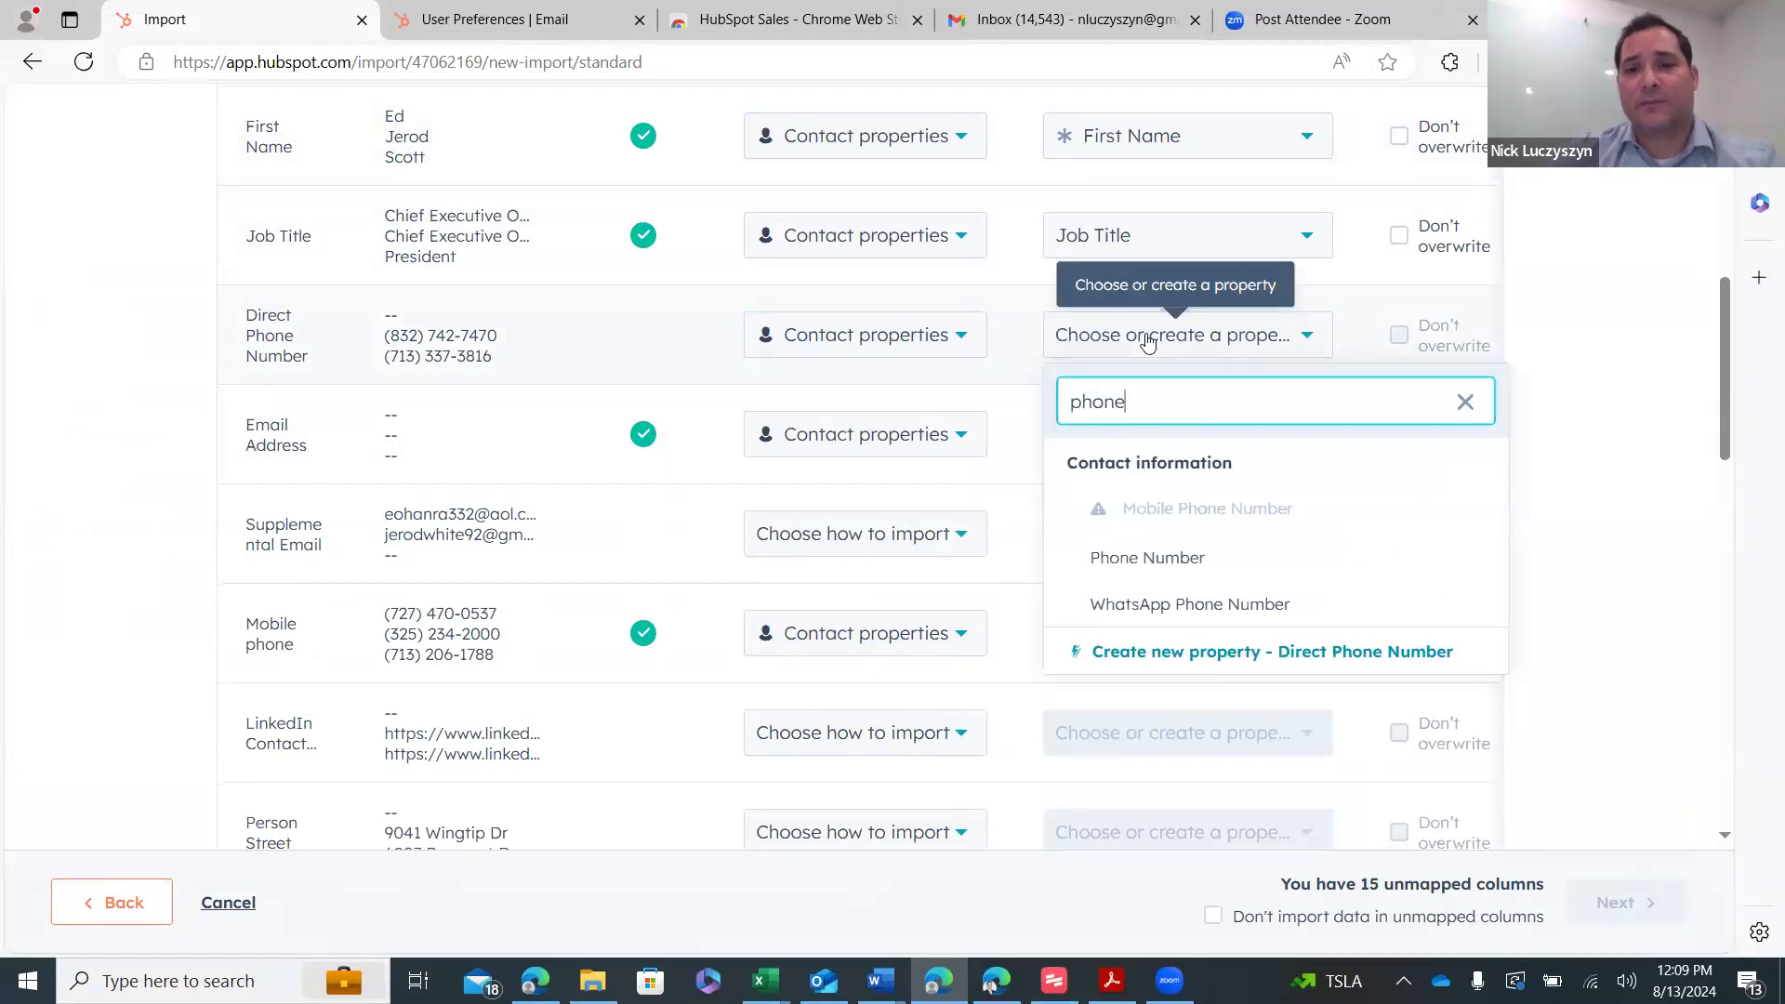
{"action": "left_click", "coordinate": [1190, 556]}
- Set Supplemental Email to import as a contact property and open its property list
{"action": "scroll", "coordinate": [844, 367], "scroll_direction": "down", "scroll_amount": 1}
{"action": "scroll", "coordinate": [844, 367], "scroll_direction": "down", "scroll_amount": 1}
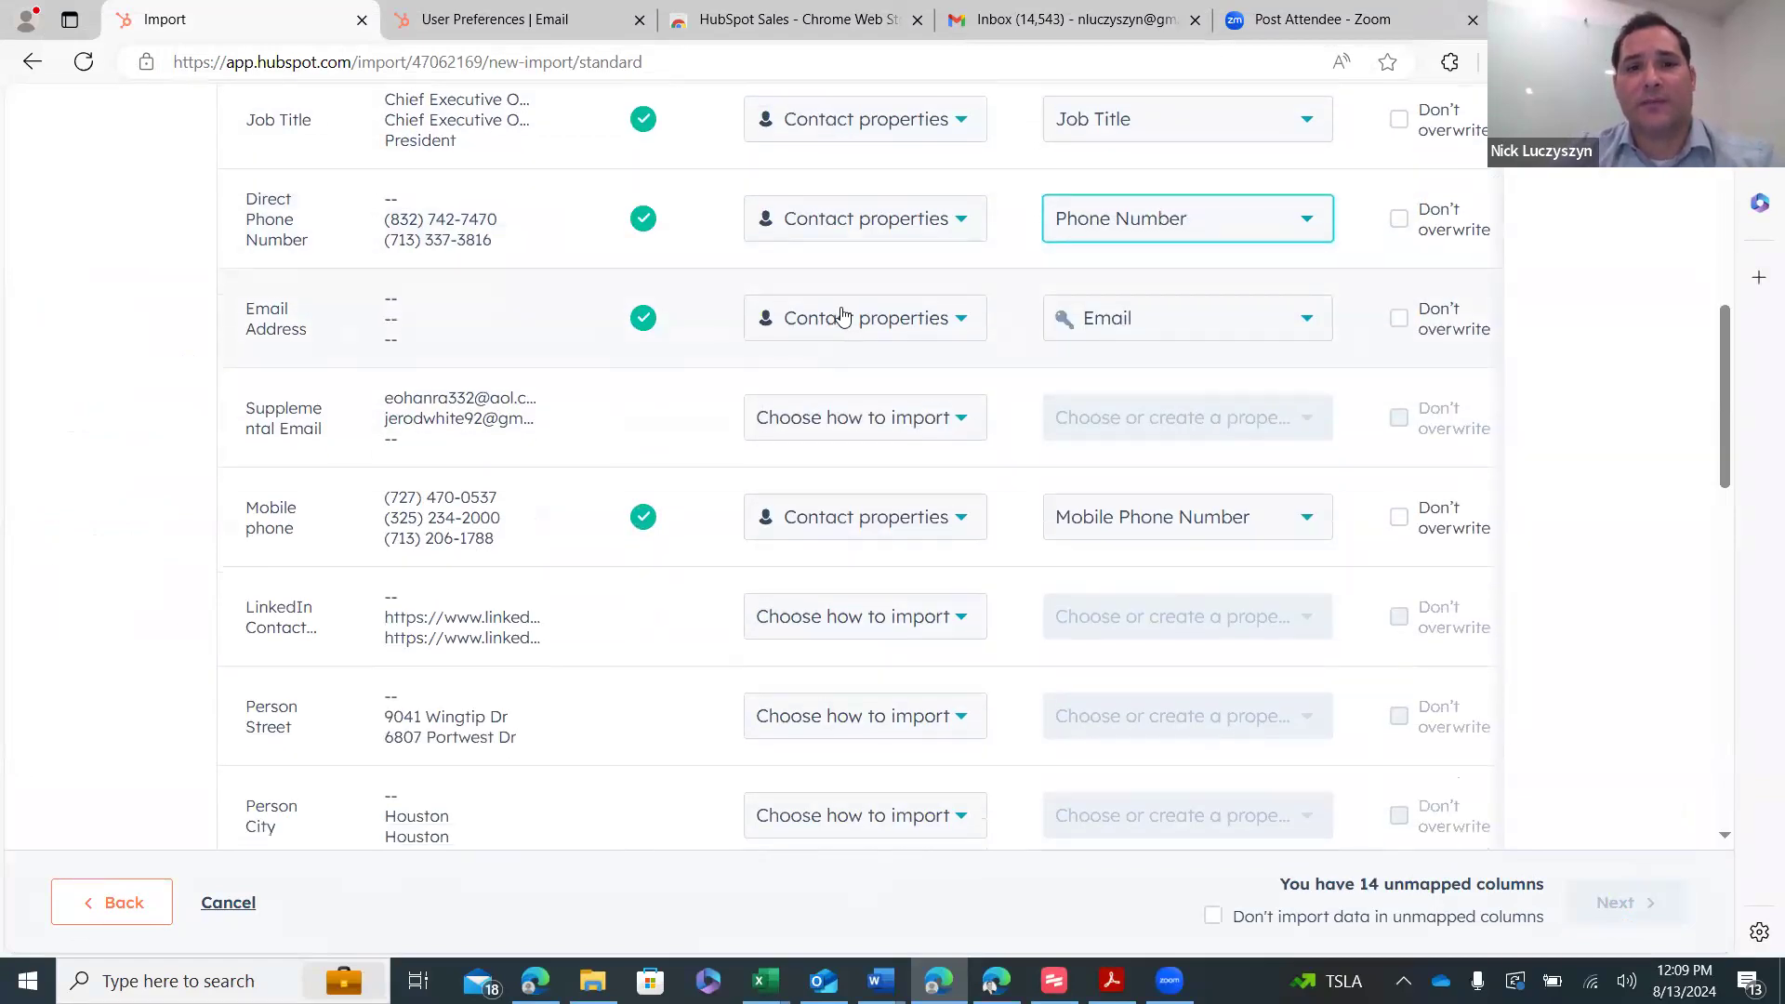
{"action": "mouse_move", "coordinate": [1060, 331]}
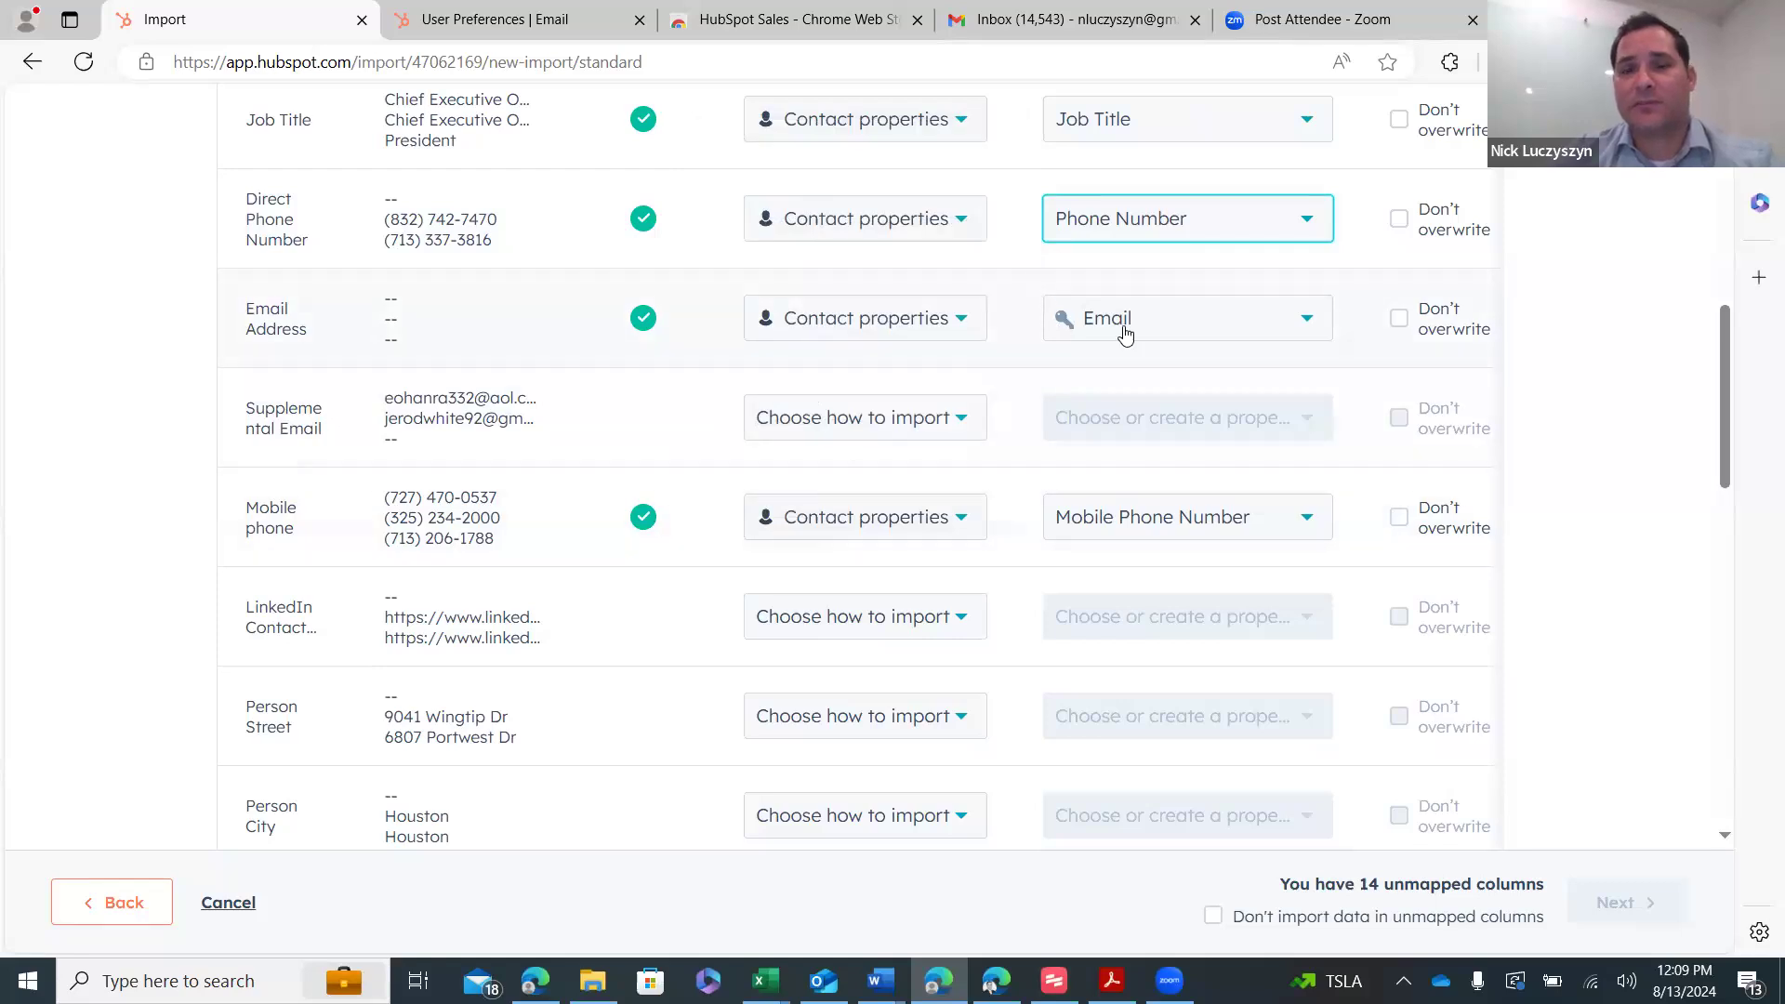
{"action": "mouse_move", "coordinate": [1125, 333]}
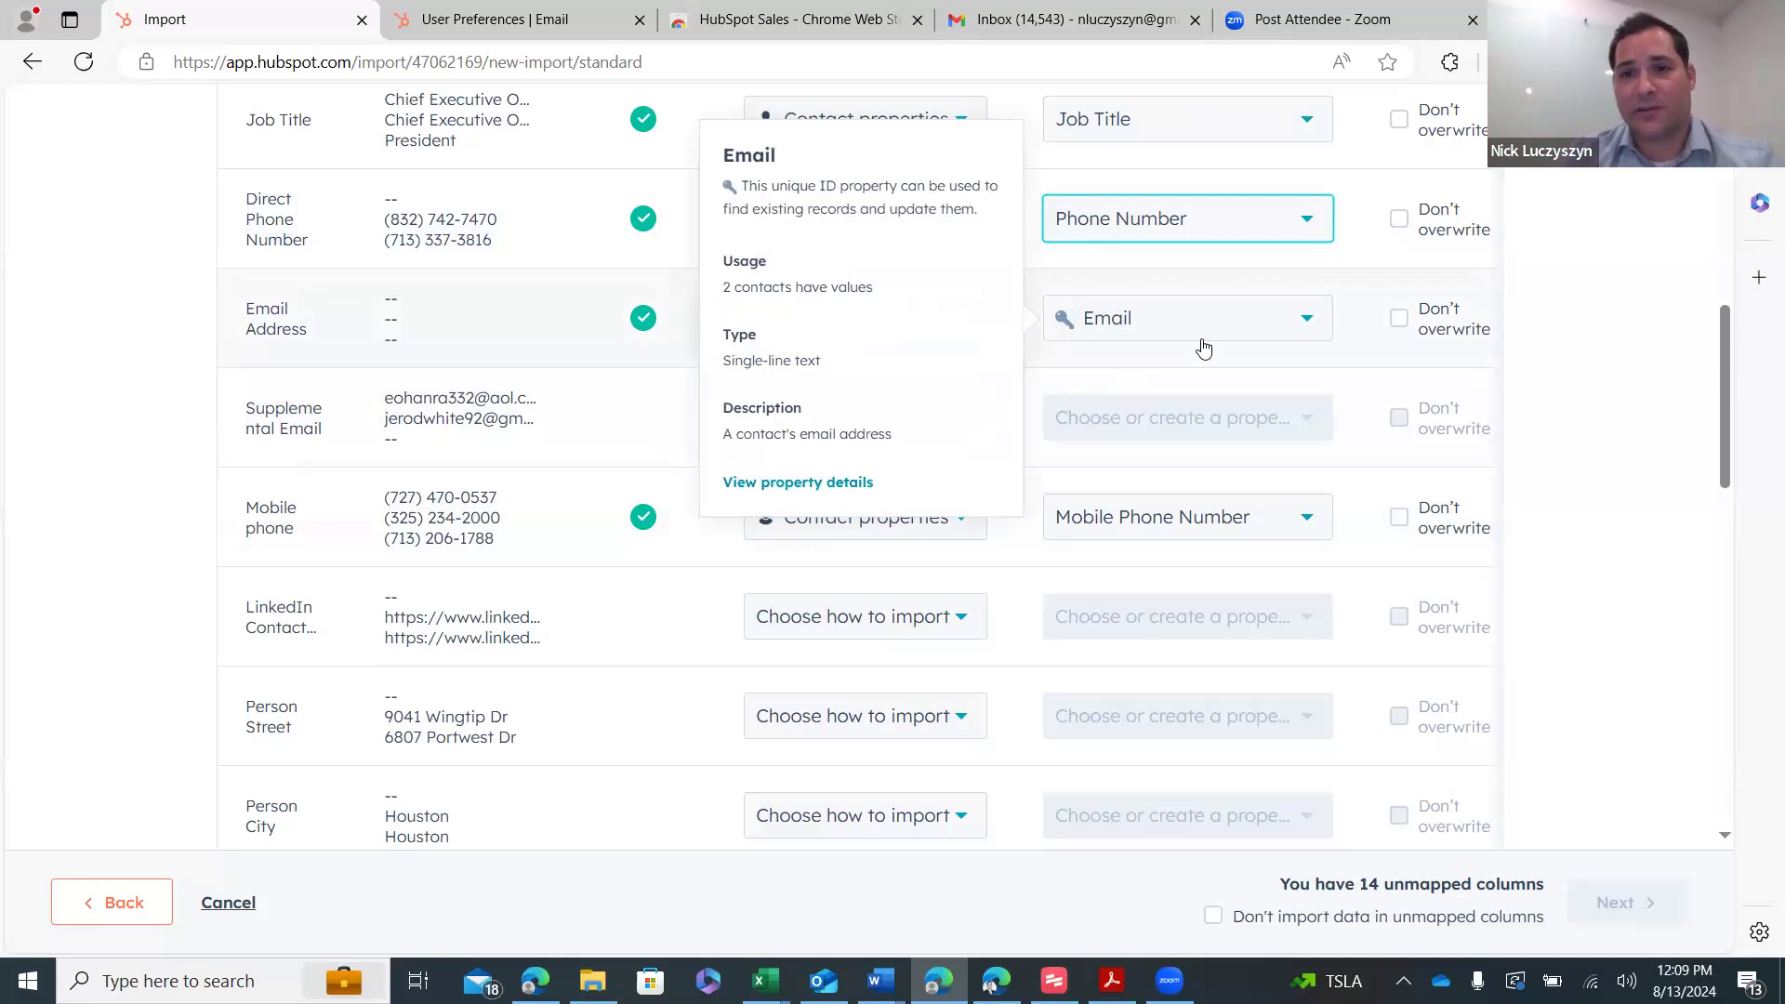
{"action": "left_click", "coordinate": [864, 426]}
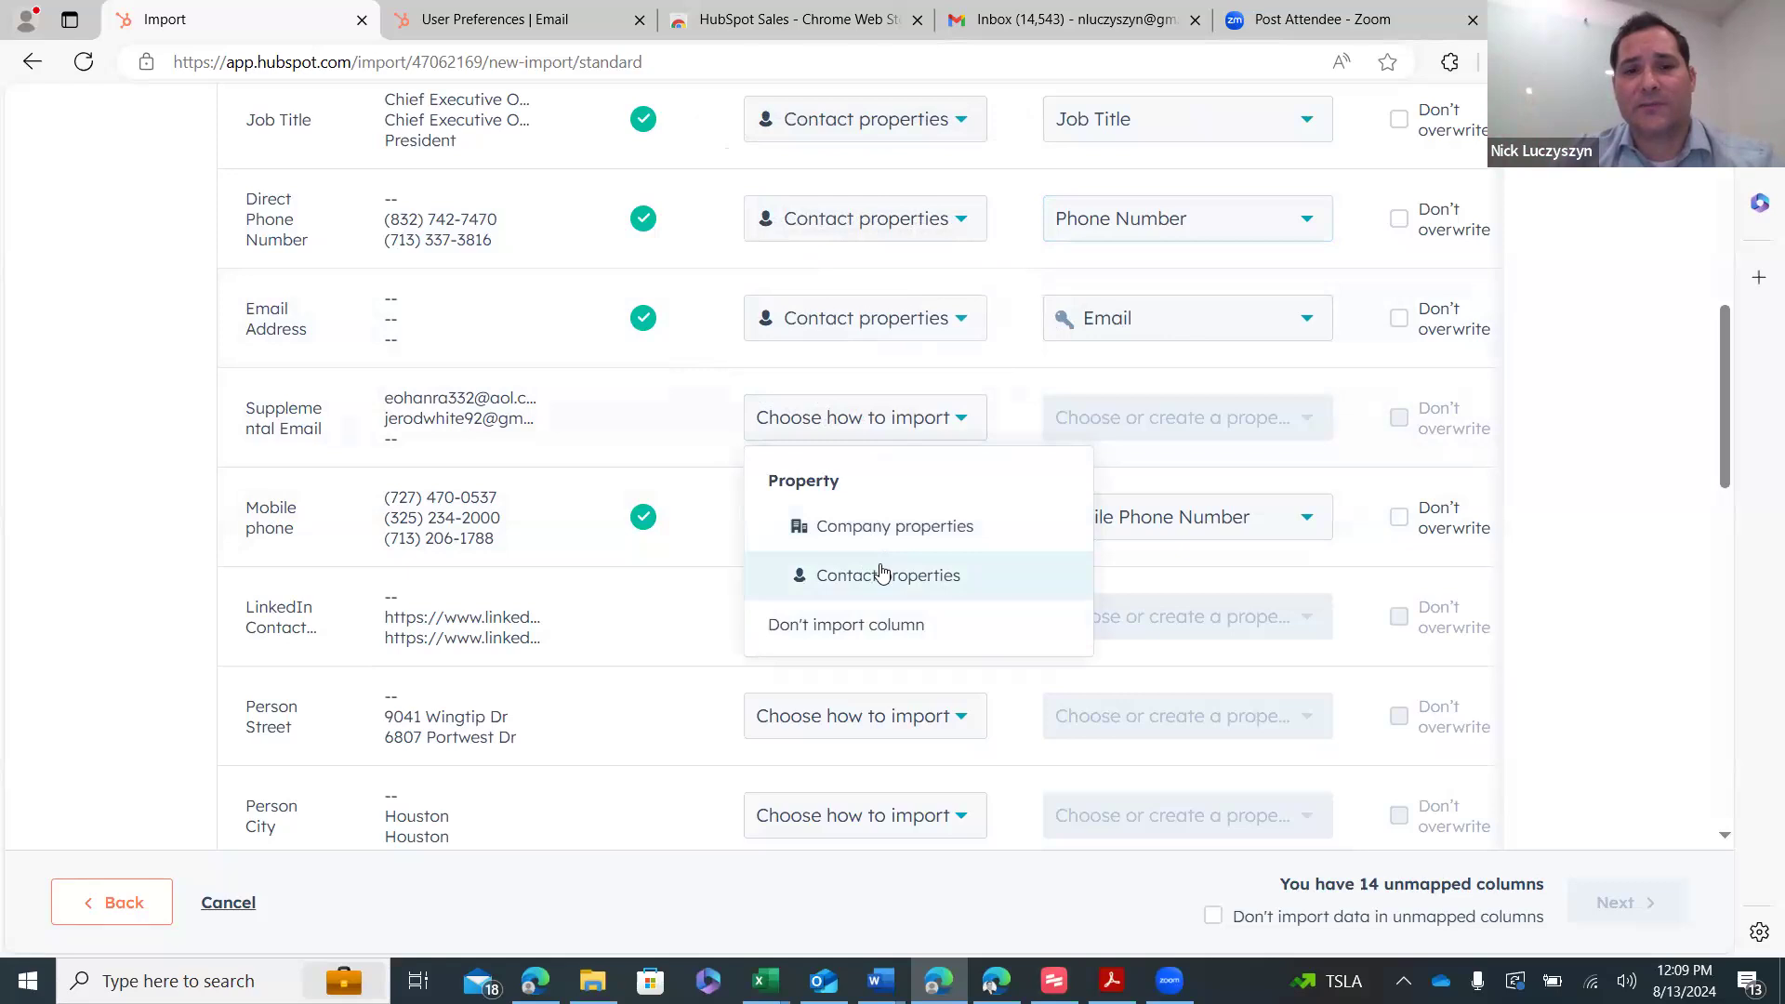
{"action": "left_click", "coordinate": [883, 575]}
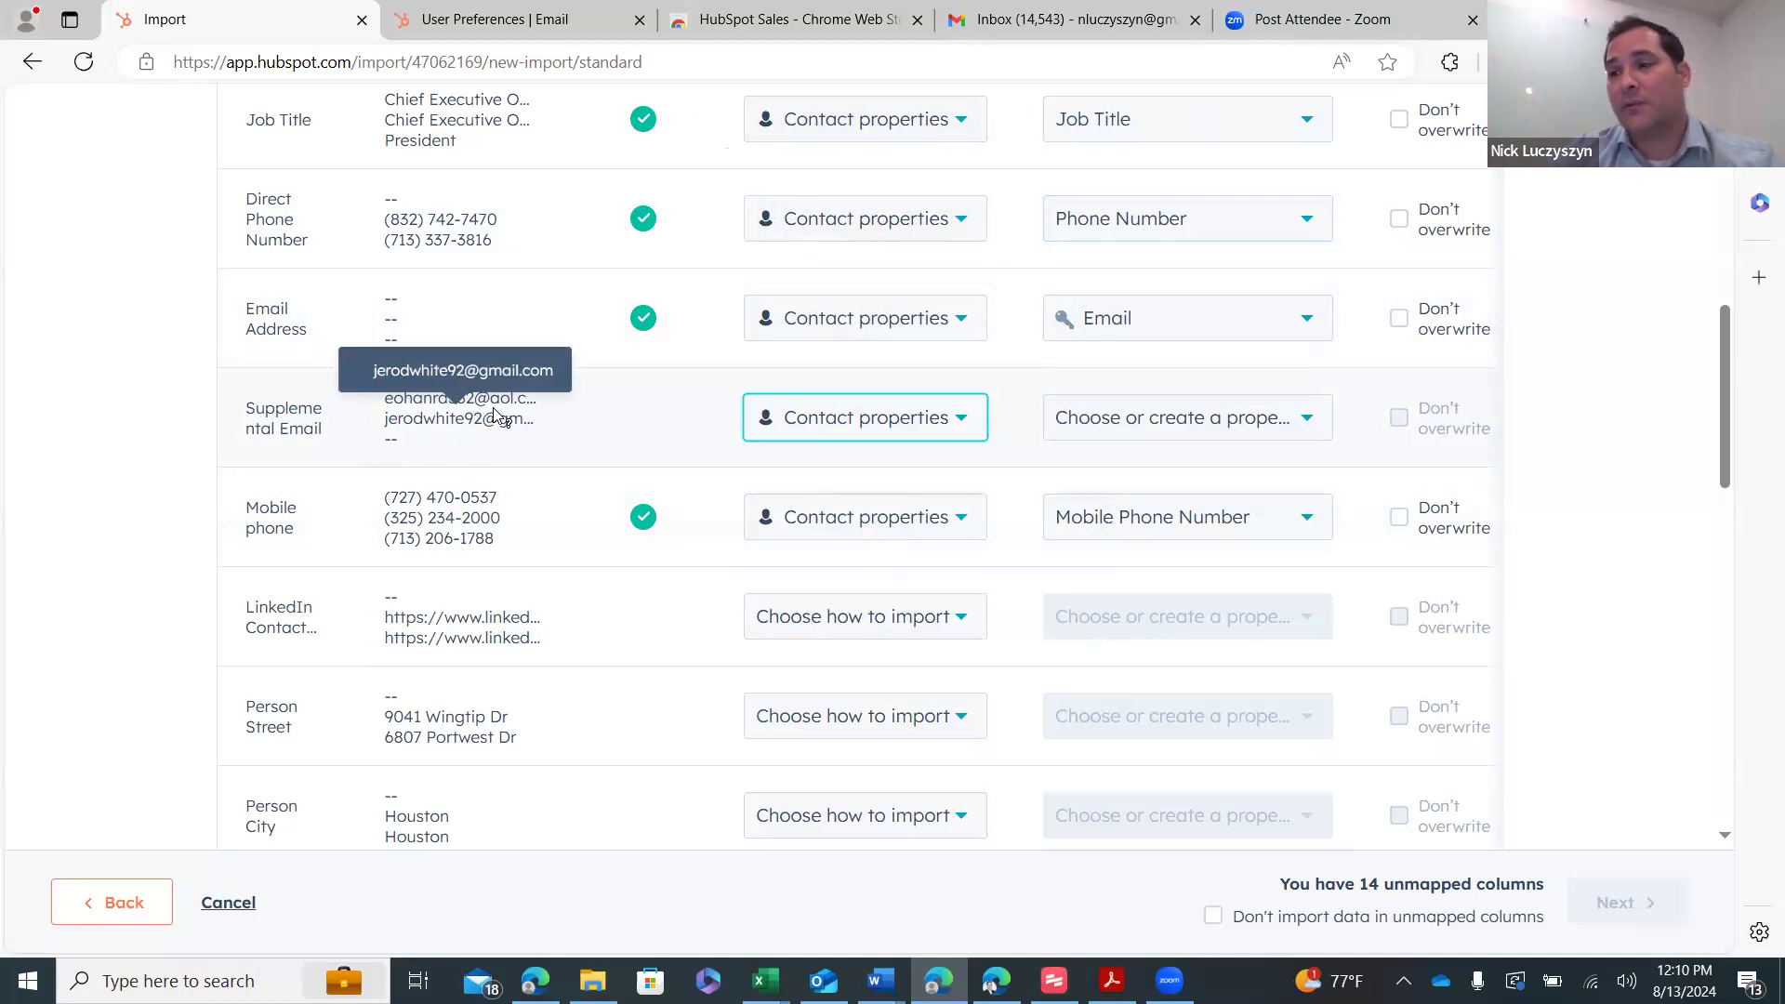
{"action": "left_click", "coordinate": [1144, 429]}
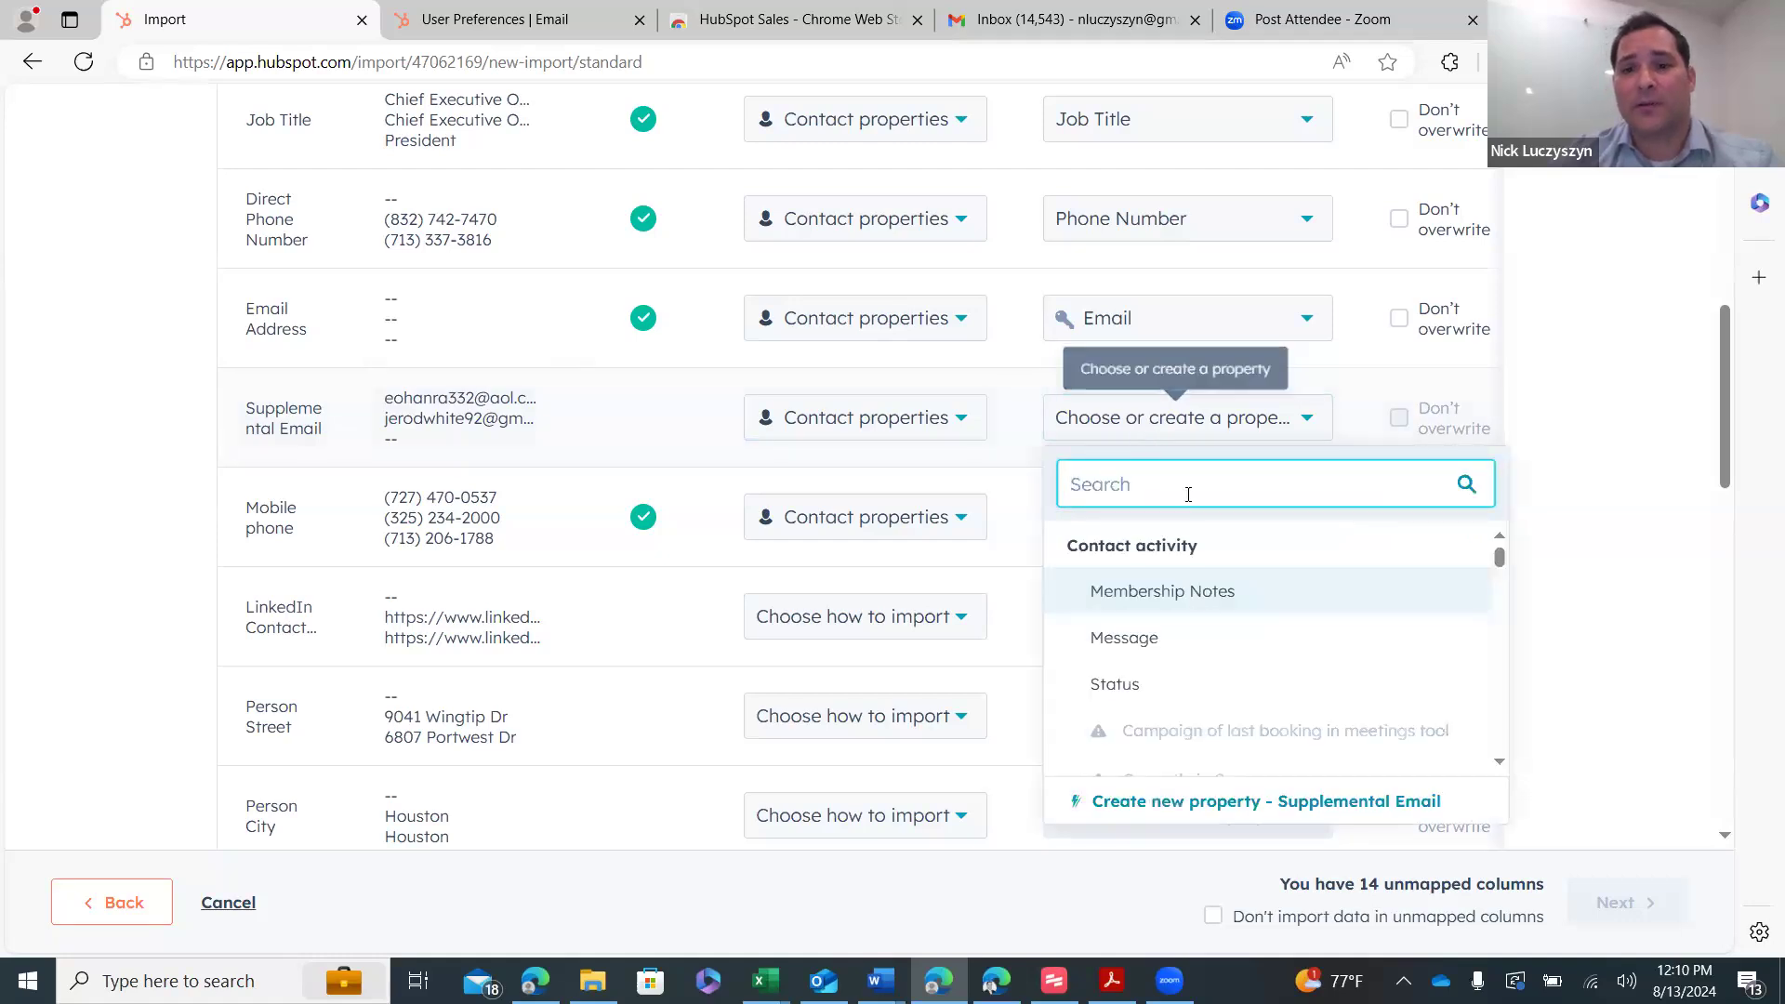
- Create a new Supplemental Email contact property for that column
{"action": "left_click", "coordinate": [1224, 803]}
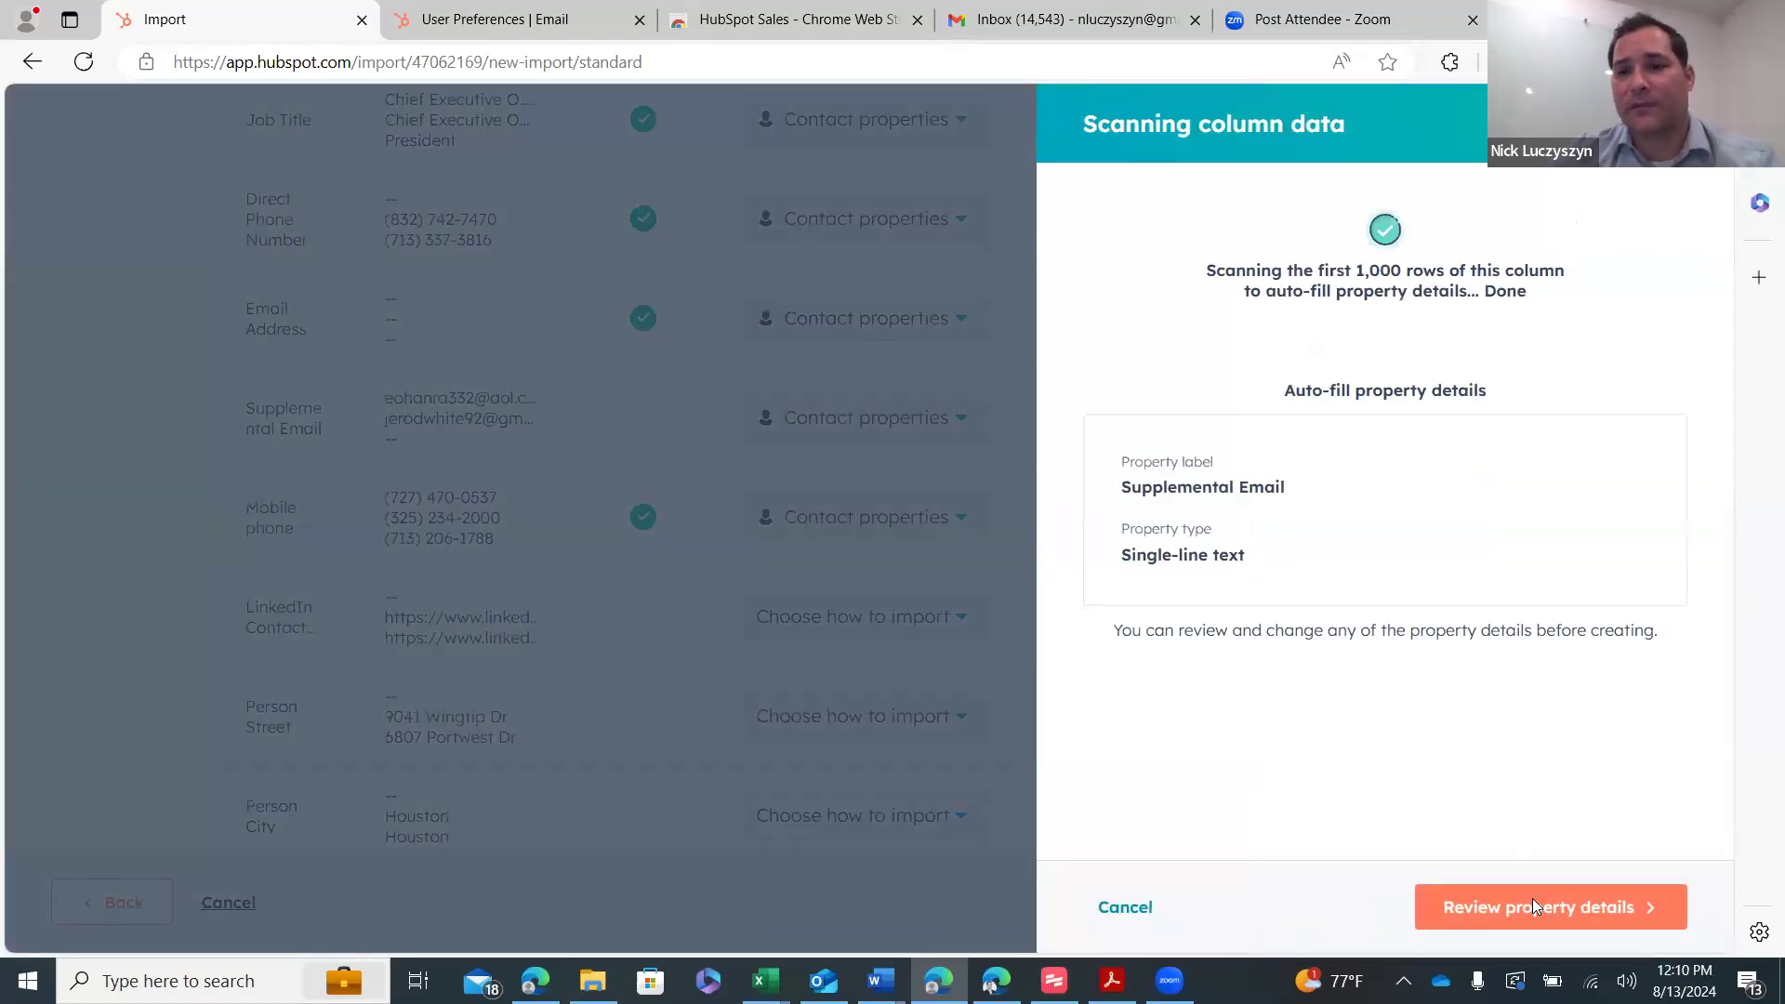
{"action": "left_click", "coordinate": [1532, 900]}
{"action": "left_click", "coordinate": [1654, 895]}
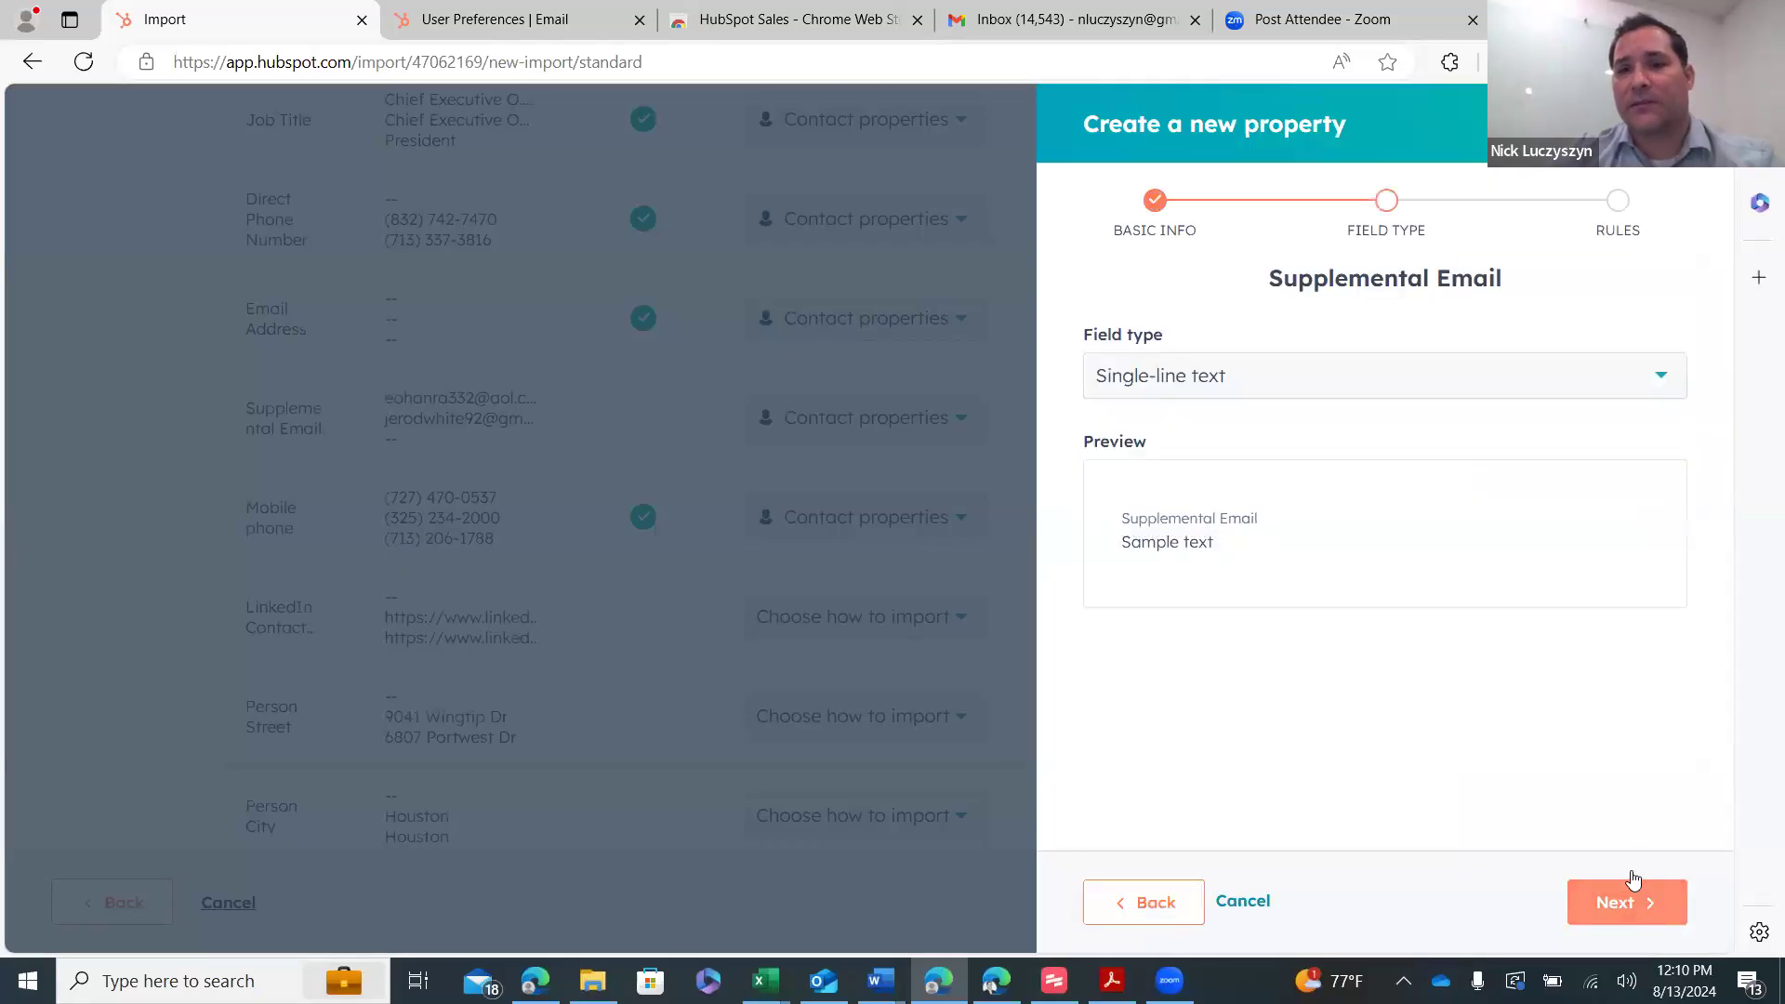
{"action": "left_click", "coordinate": [1669, 893]}
{"action": "left_click", "coordinate": [1628, 902]}
- Import the LinkedIn column into a new LinkedIn Contact Profile URL contact property
{"action": "scroll", "coordinate": [986, 439], "scroll_direction": "down", "scroll_amount": 9}
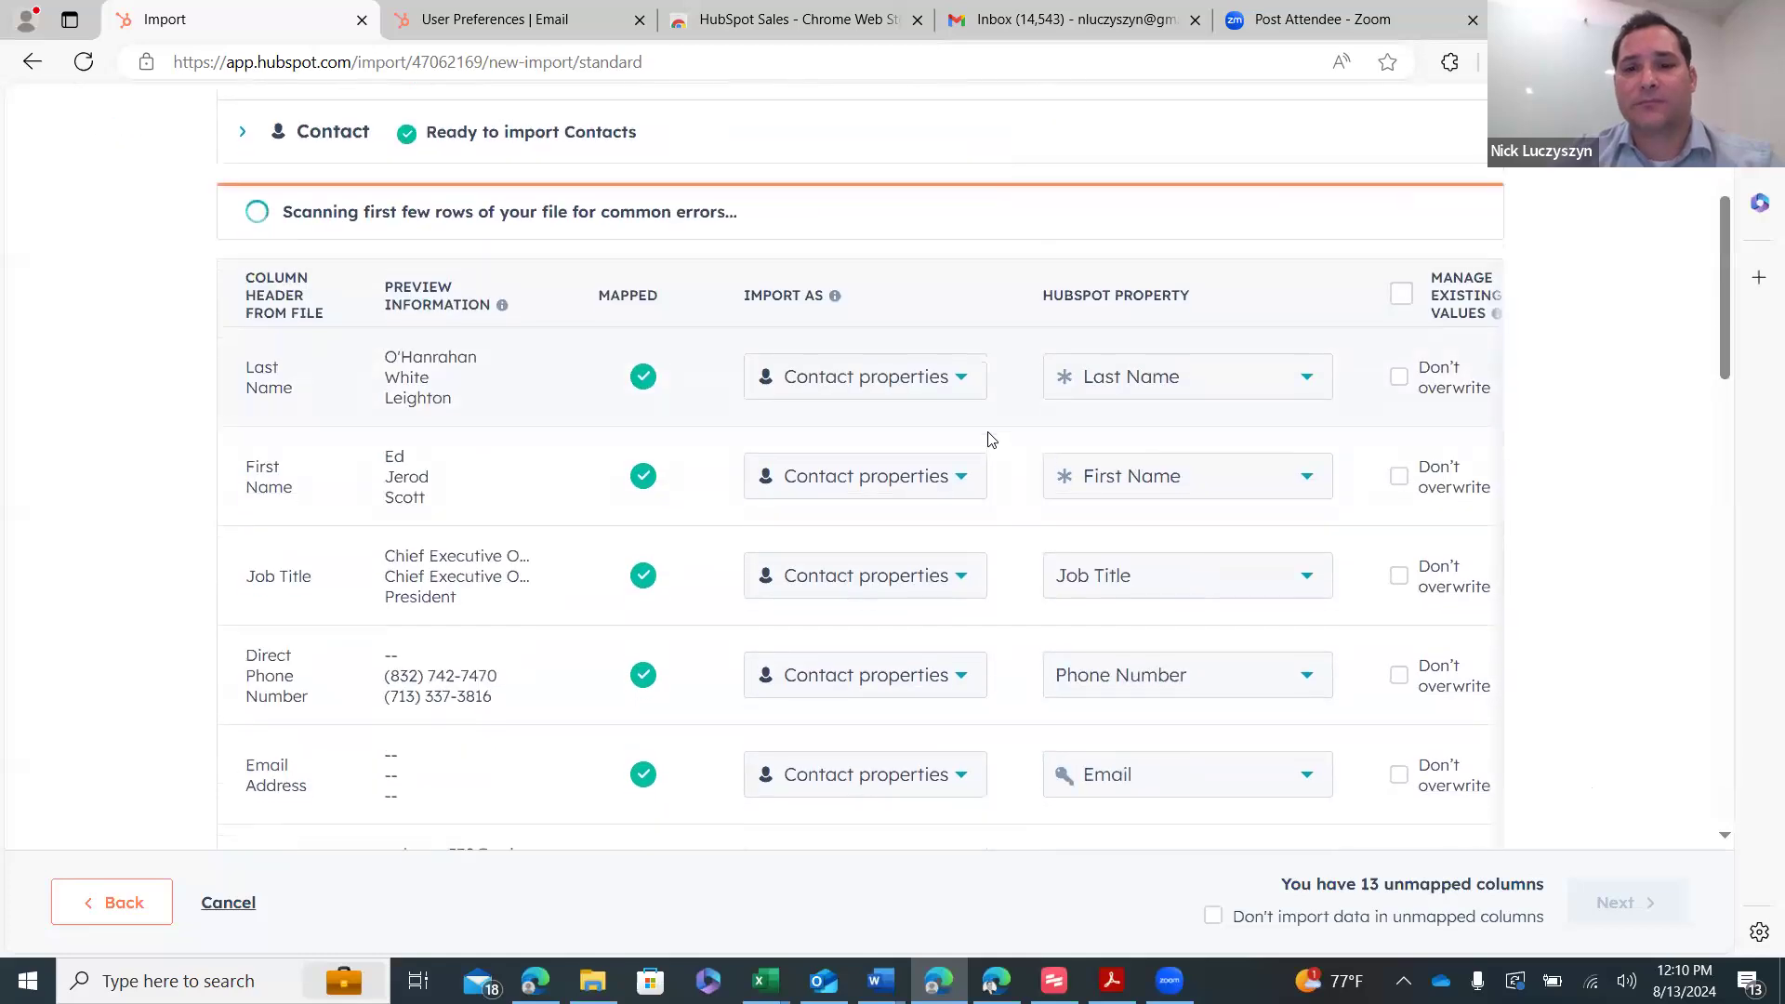
{"action": "scroll", "coordinate": [990, 440], "scroll_direction": "down", "scroll_amount": 2}
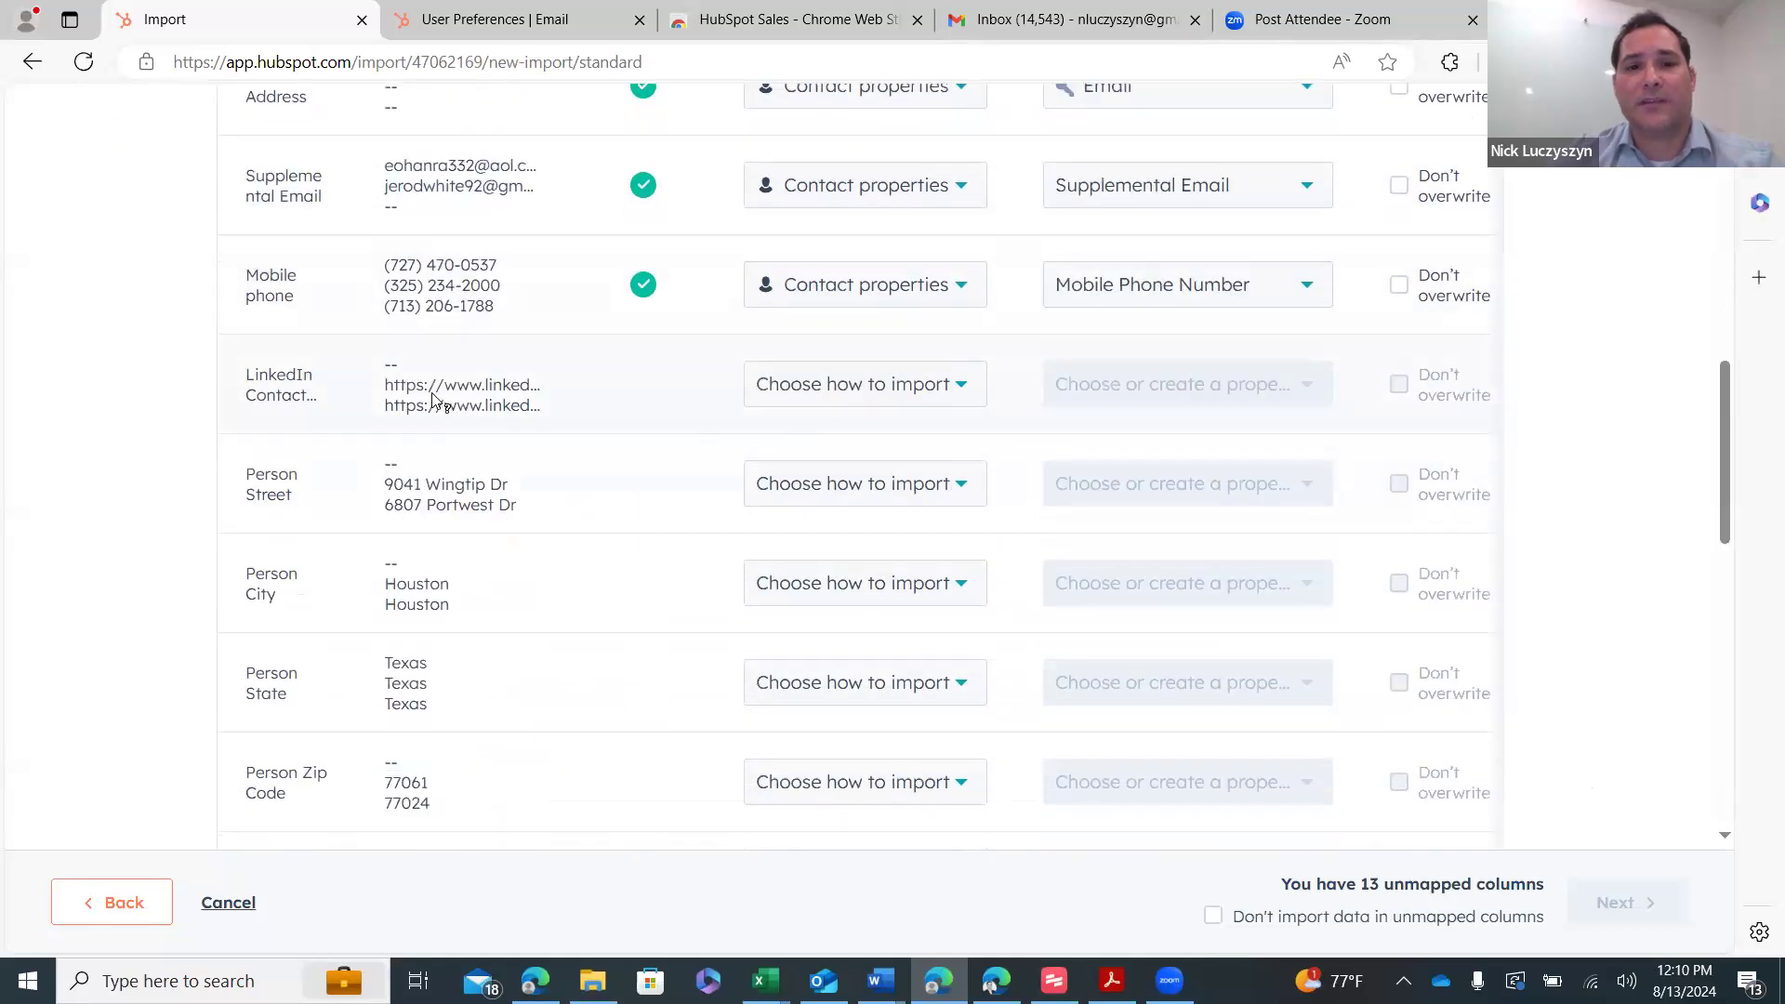
{"action": "left_click", "coordinate": [916, 395]}
{"action": "left_click", "coordinate": [888, 541]}
{"action": "left_click", "coordinate": [1153, 384]}
{"action": "key", "text": "Escape"}
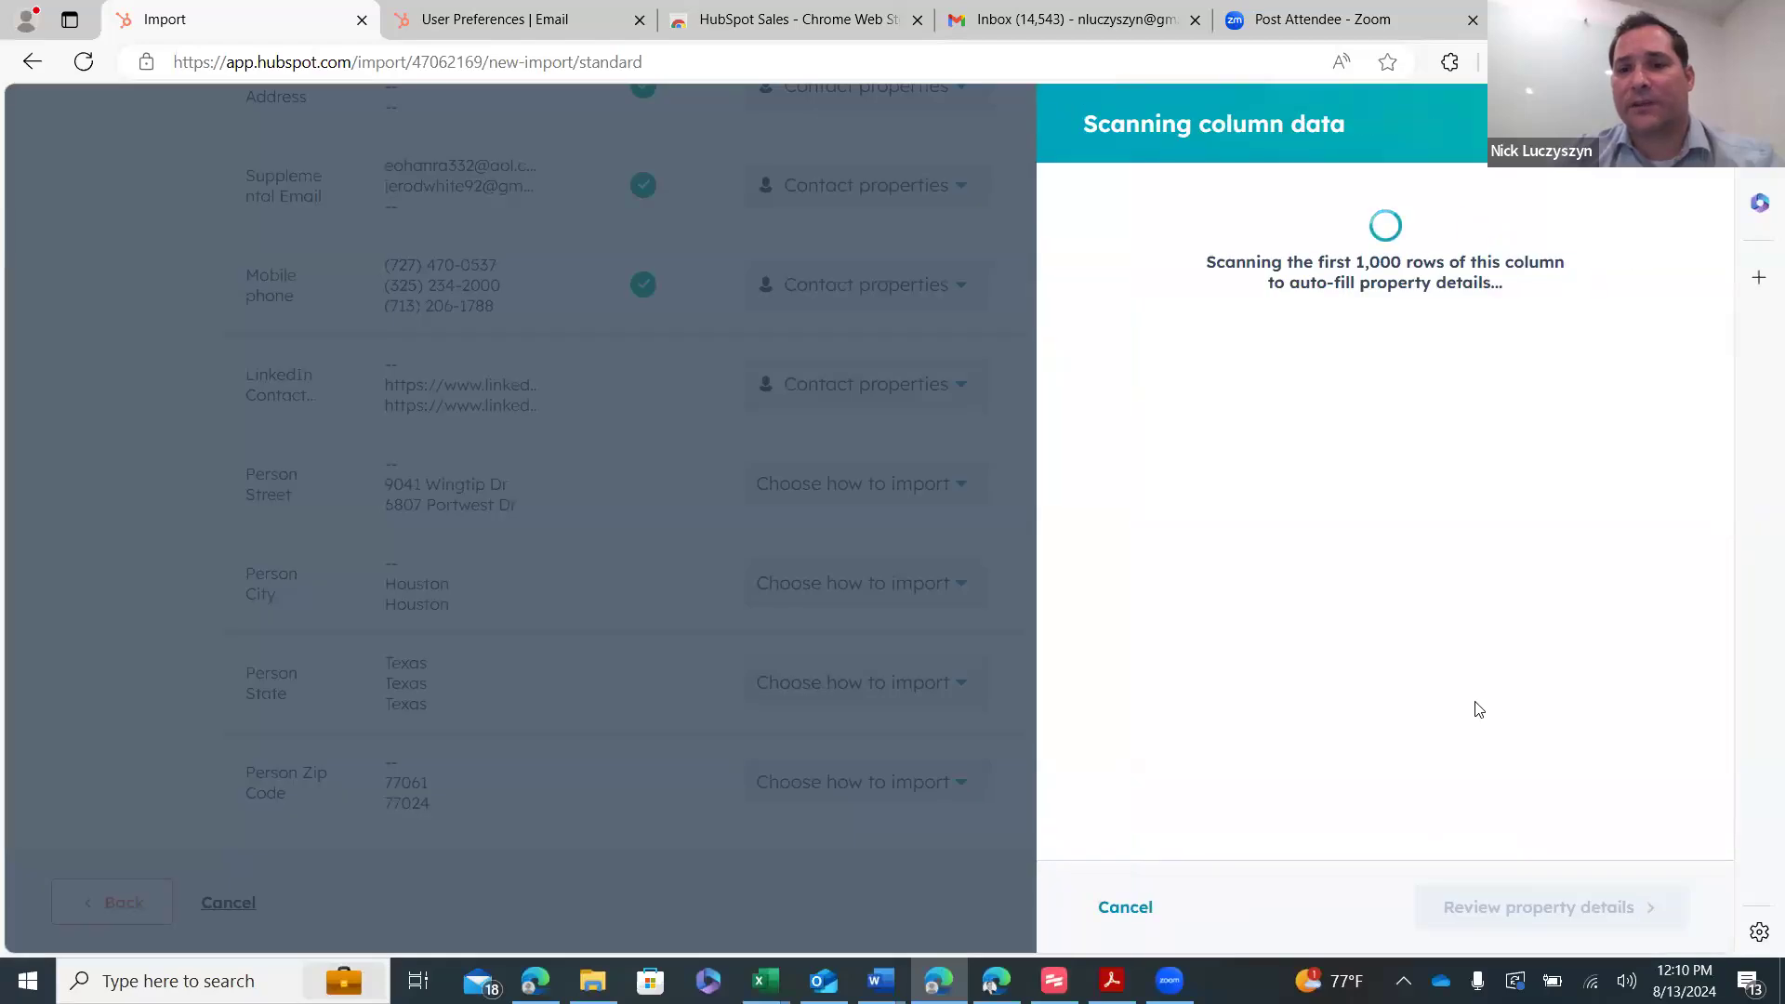
{"action": "left_click", "coordinate": [1604, 908]}
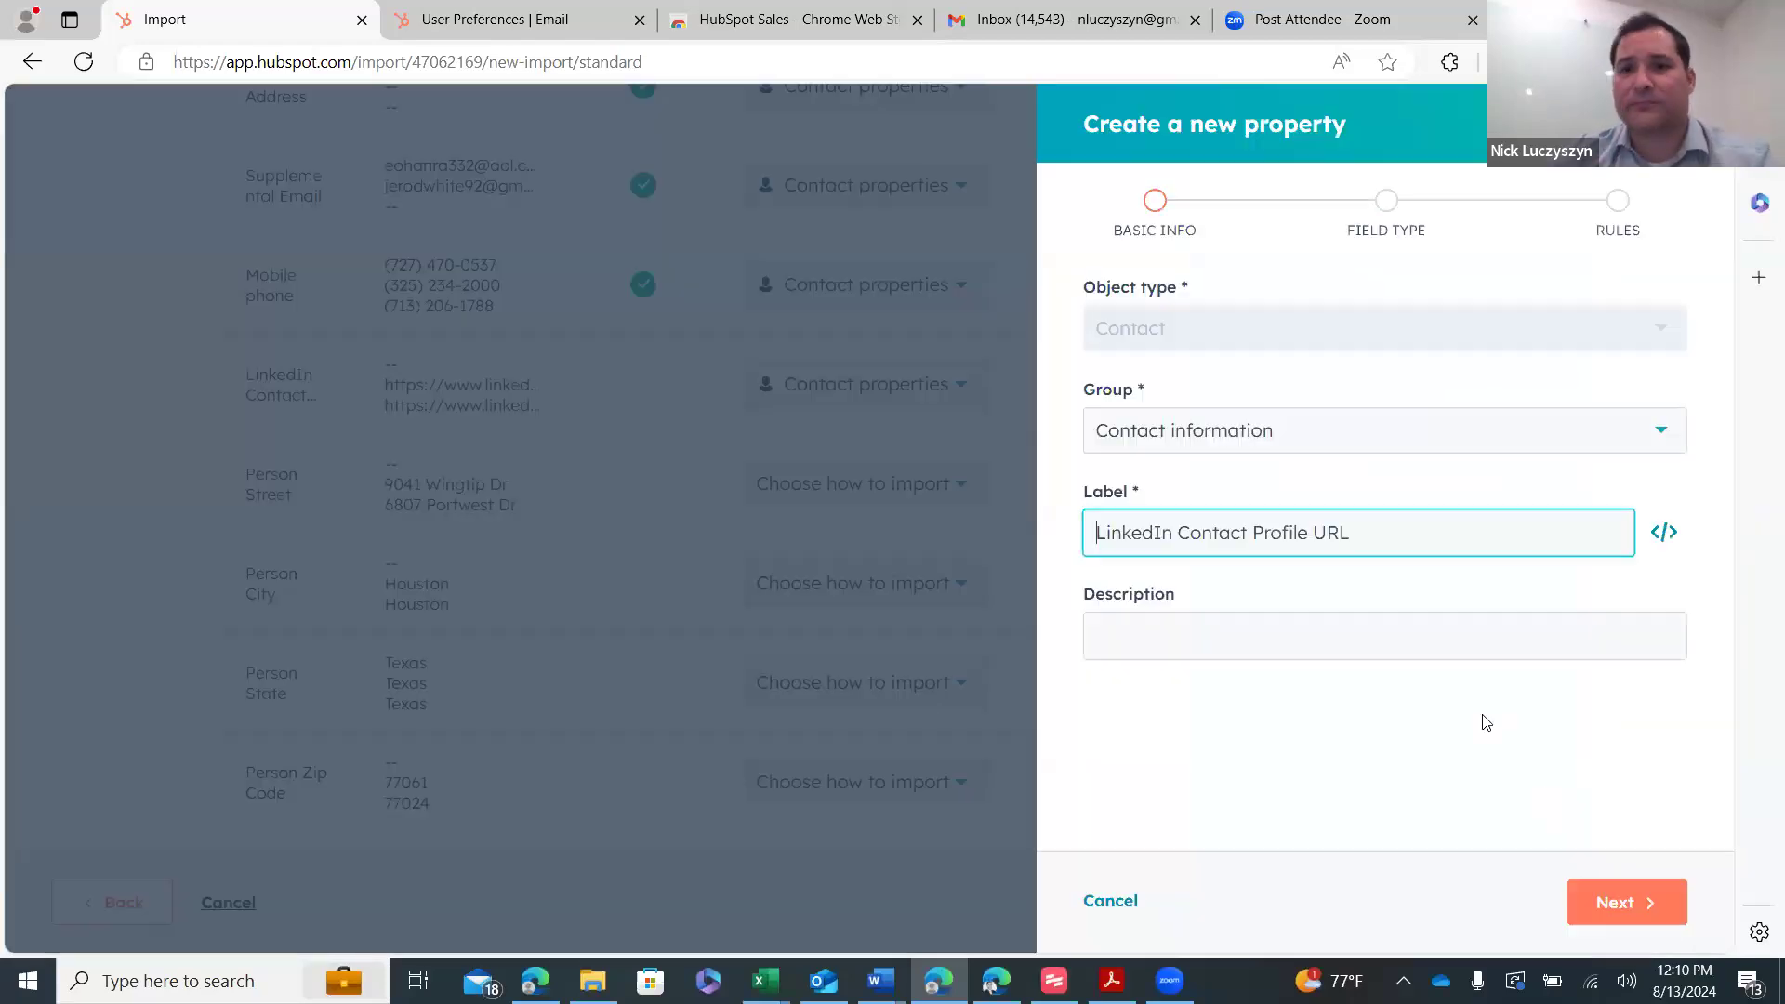
{"action": "left_click", "coordinate": [1638, 902]}
{"action": "left_click", "coordinate": [1642, 907]}
{"action": "scroll", "coordinate": [1069, 576], "scroll_direction": "down", "scroll_amount": 6}
{"action": "scroll", "coordinate": [1068, 577], "scroll_direction": "down", "scroll_amount": 3}
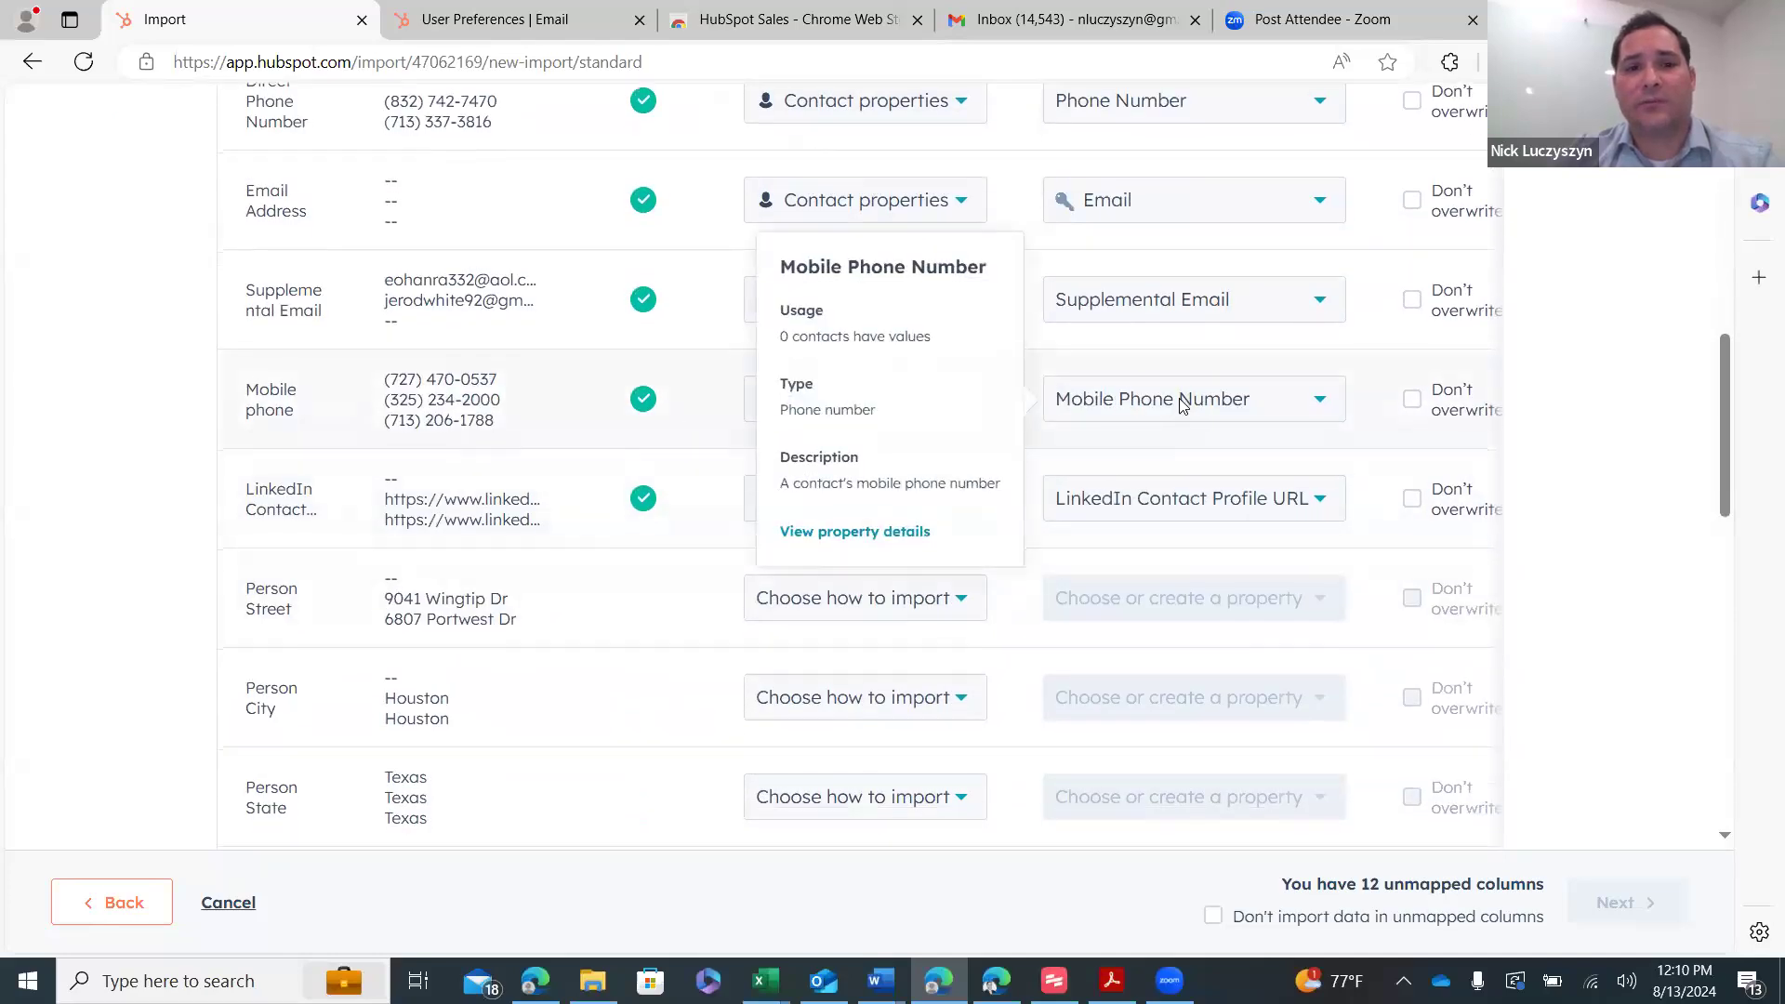
{"action": "scroll", "coordinate": [1162, 409], "scroll_direction": "down", "scroll_amount": 3}
- Map Person Street to Street Address and Person City to City as contact properties
{"action": "left_click", "coordinate": [911, 253]}
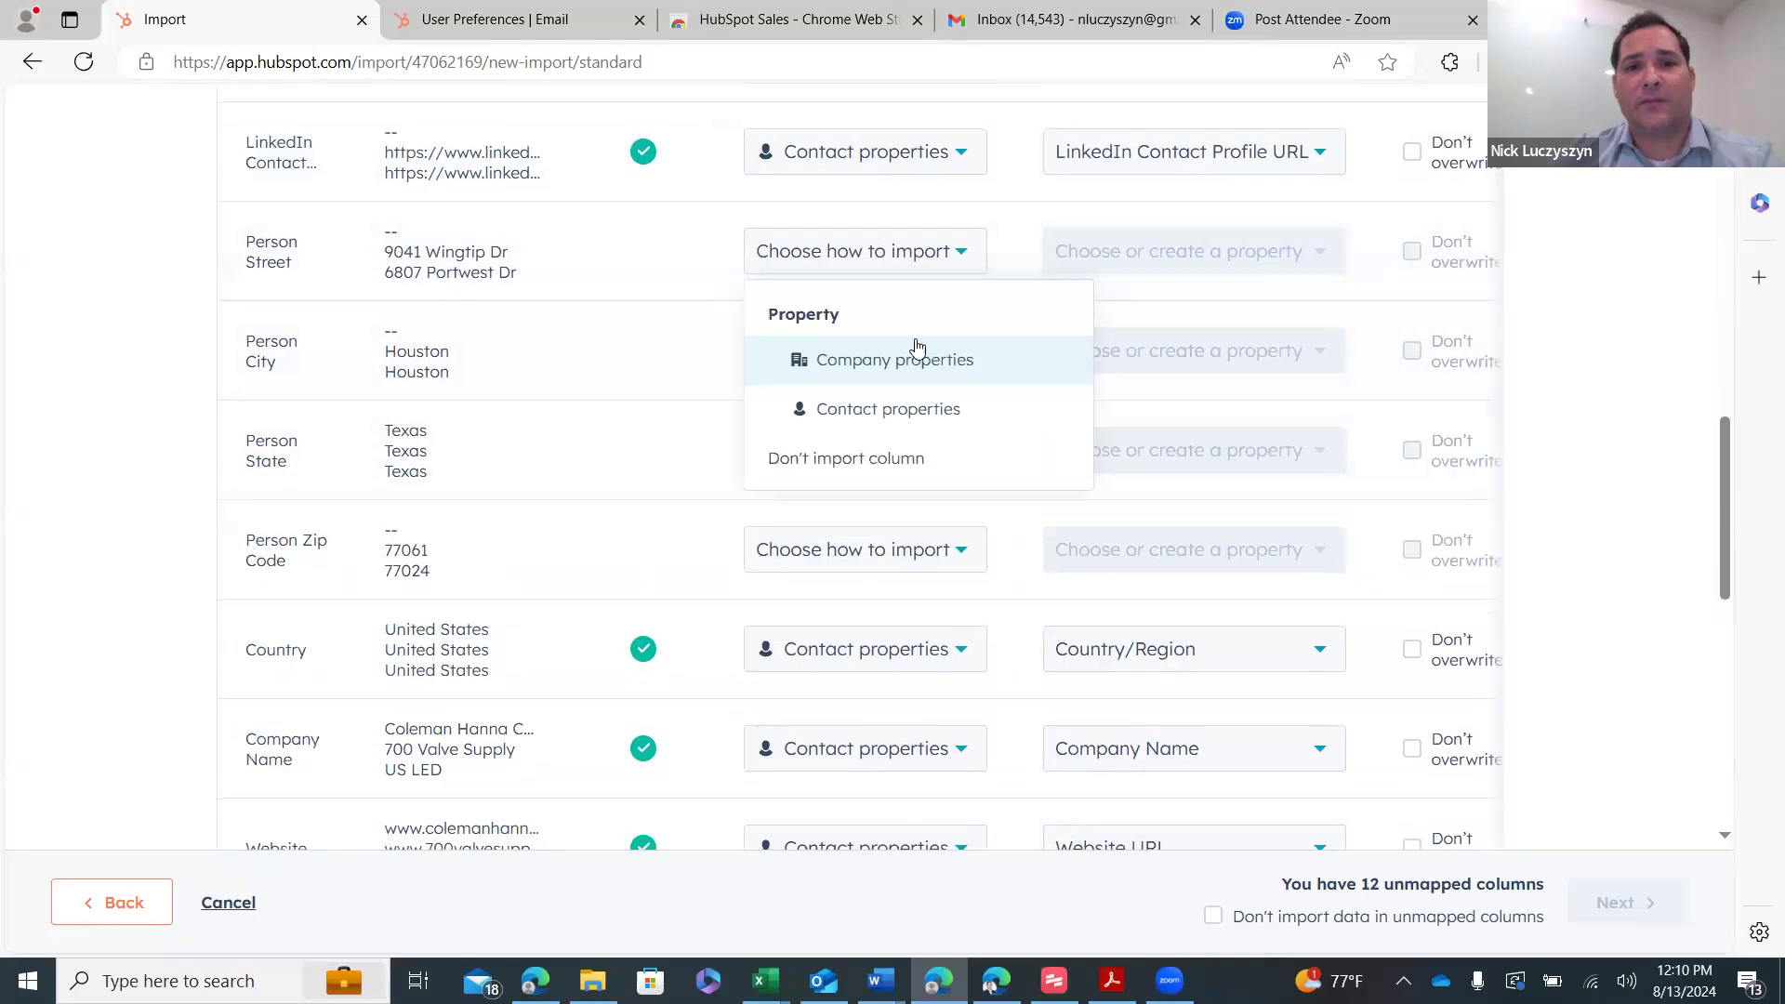
{"action": "left_click", "coordinate": [917, 412]}
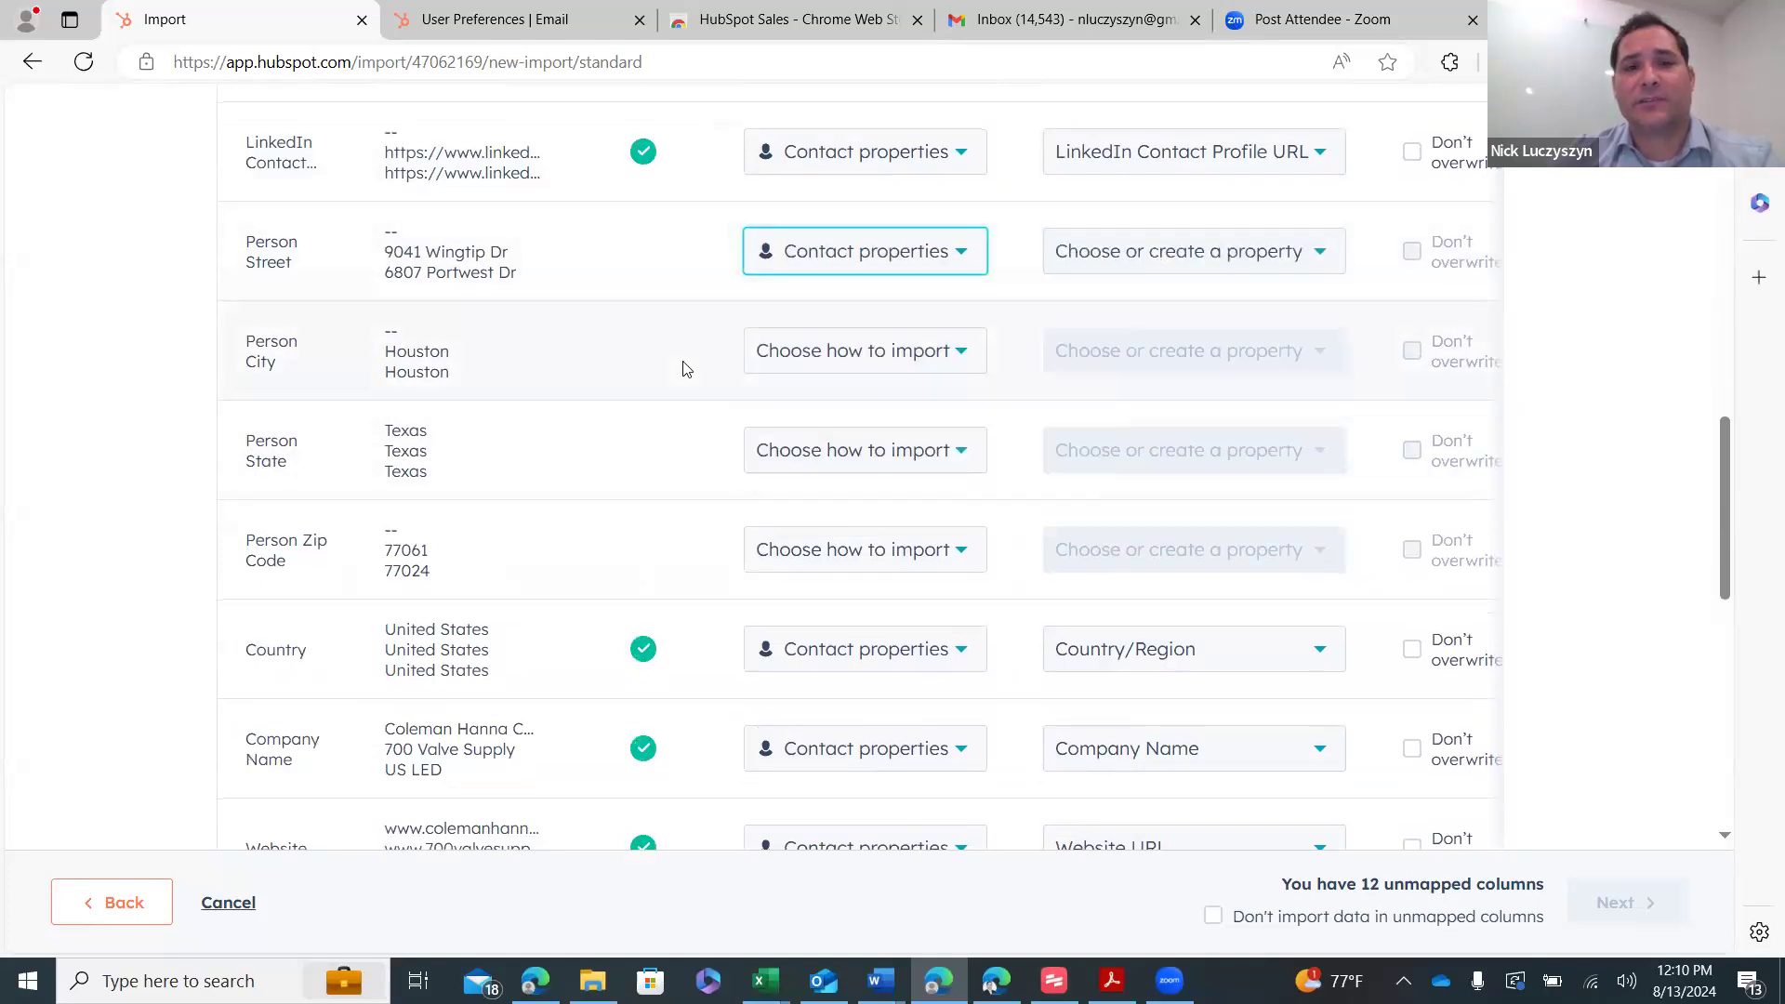
{"action": "left_click", "coordinate": [1148, 259]}
{"action": "type", "text": "stre"}
{"action": "left_click", "coordinate": [1164, 426]}
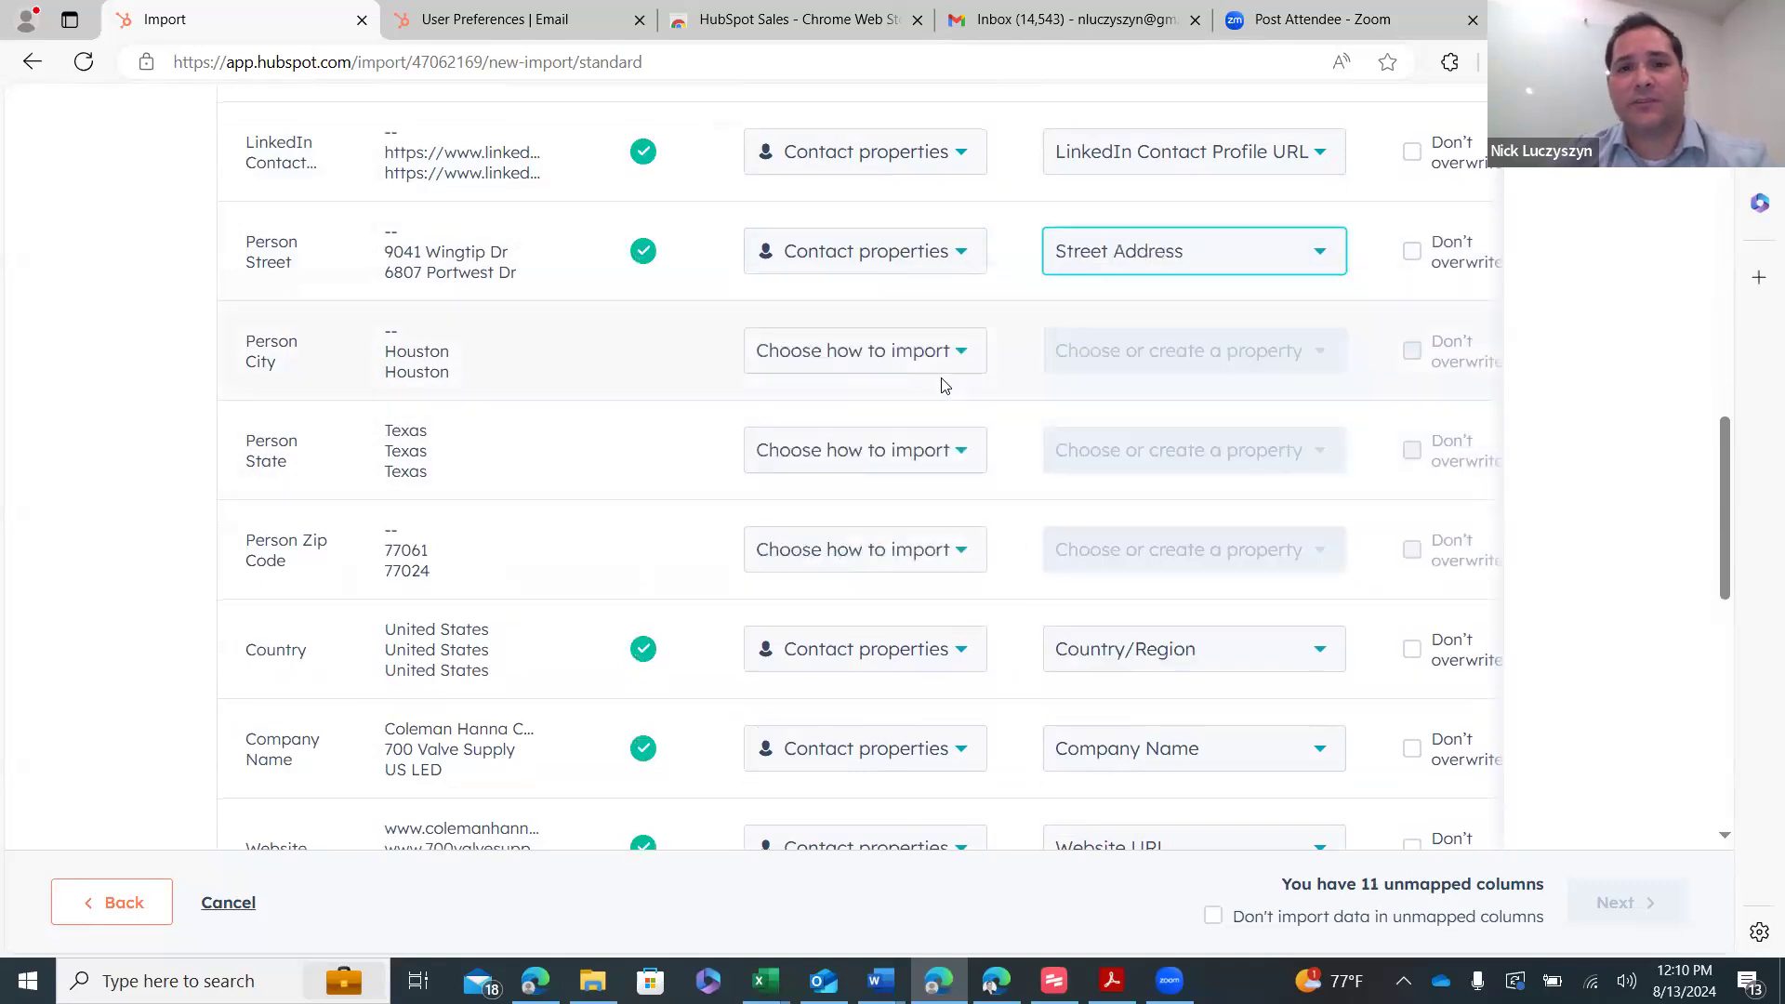
{"action": "left_click", "coordinate": [941, 356]}
{"action": "left_click", "coordinate": [991, 493]}
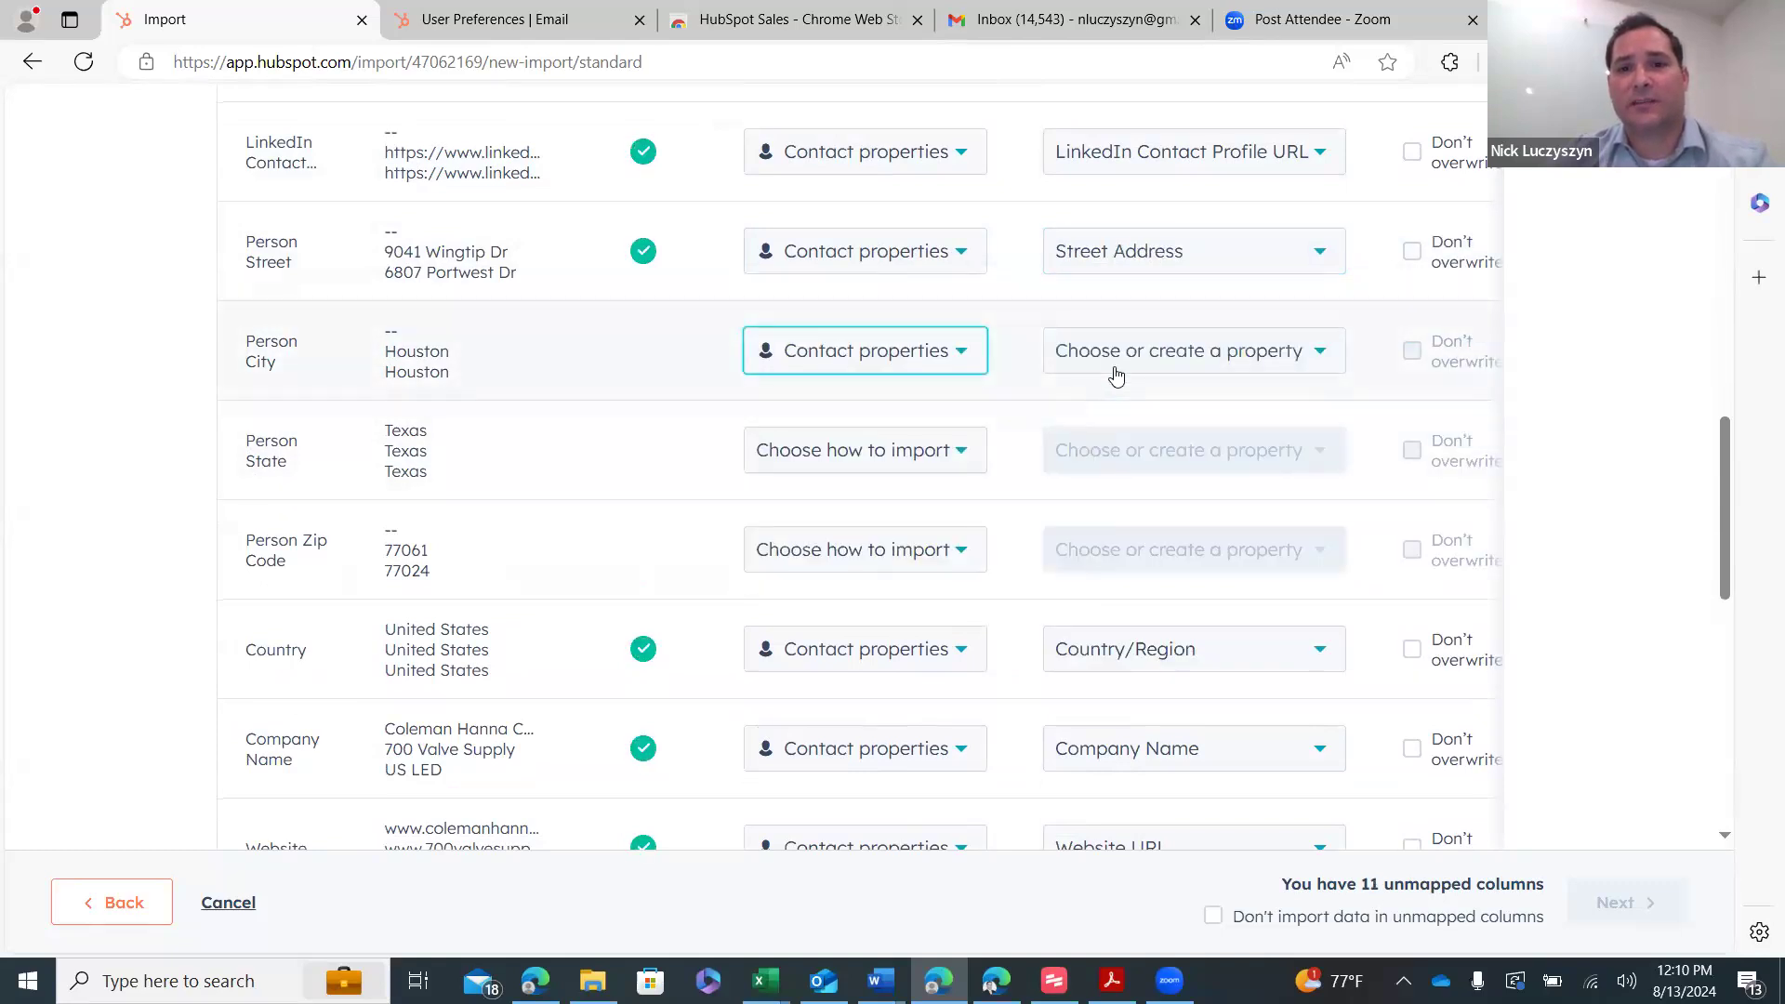
{"action": "left_click", "coordinate": [1120, 363]}
{"action": "type", "text": "ci"}
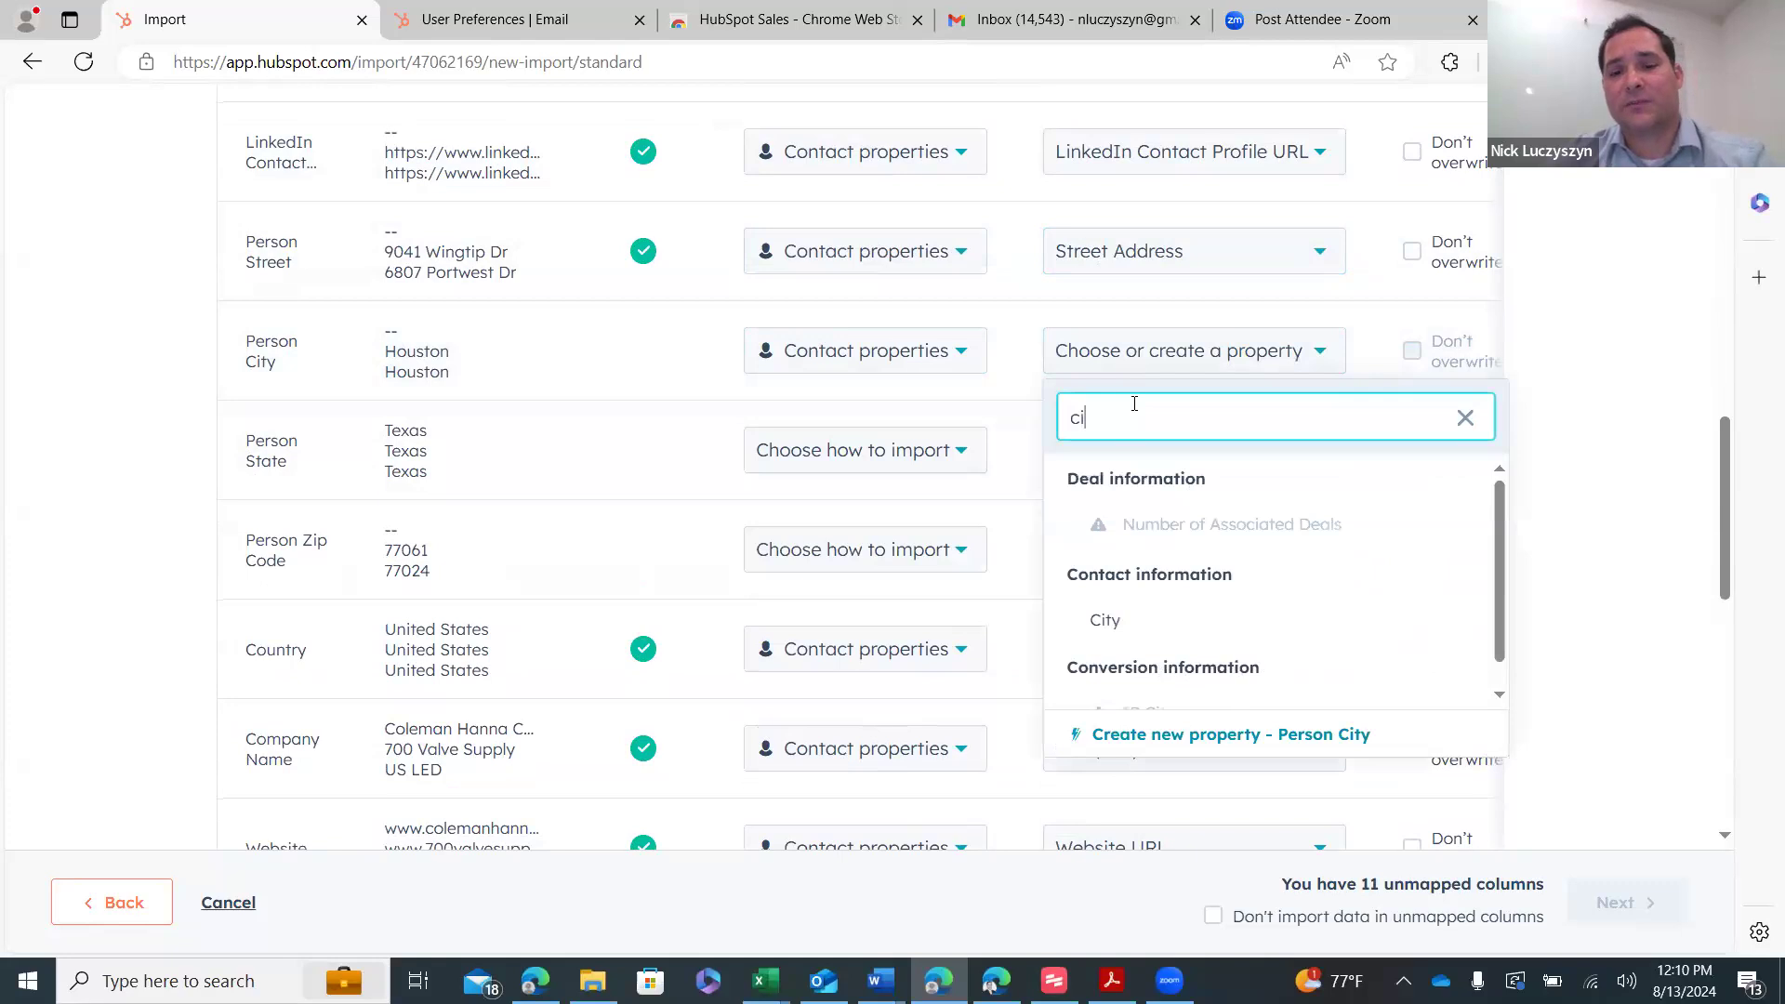
{"action": "type", "text": "ty"}
{"action": "left_click", "coordinate": [1168, 532]}
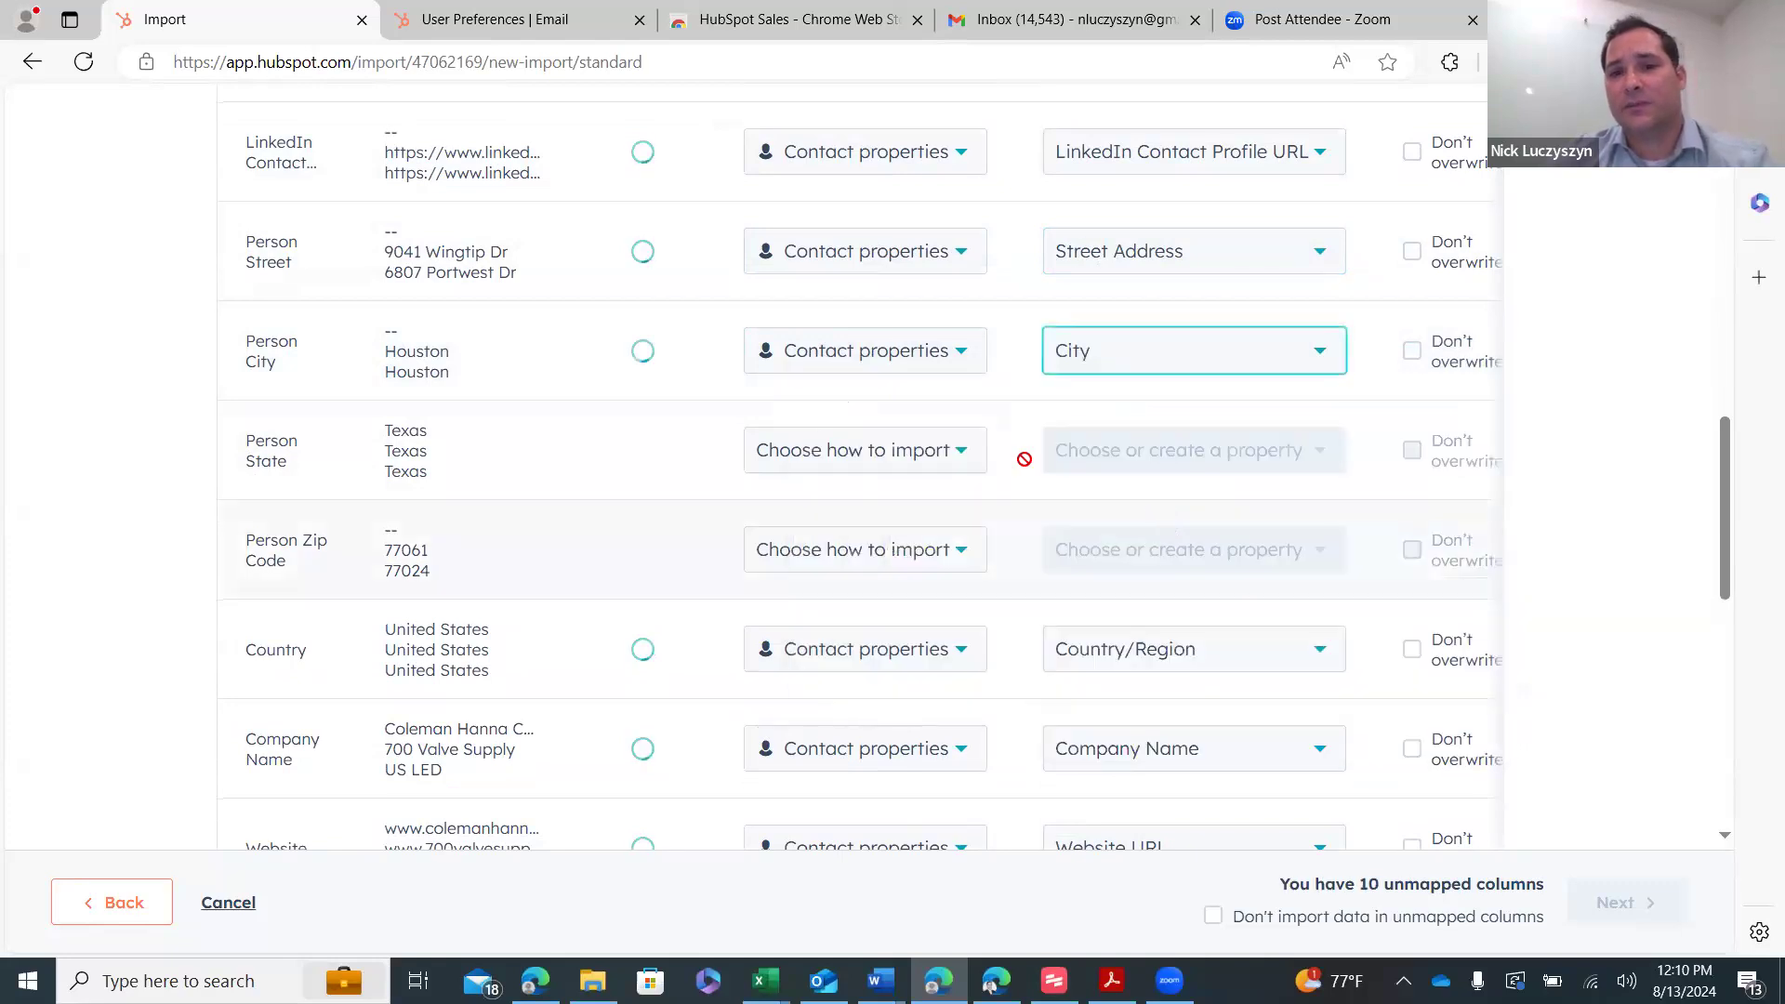
- Map Person State to State/Region and Person Zip Code to Postal Code
{"action": "left_click", "coordinate": [819, 459]}
{"action": "left_click", "coordinate": [885, 605]}
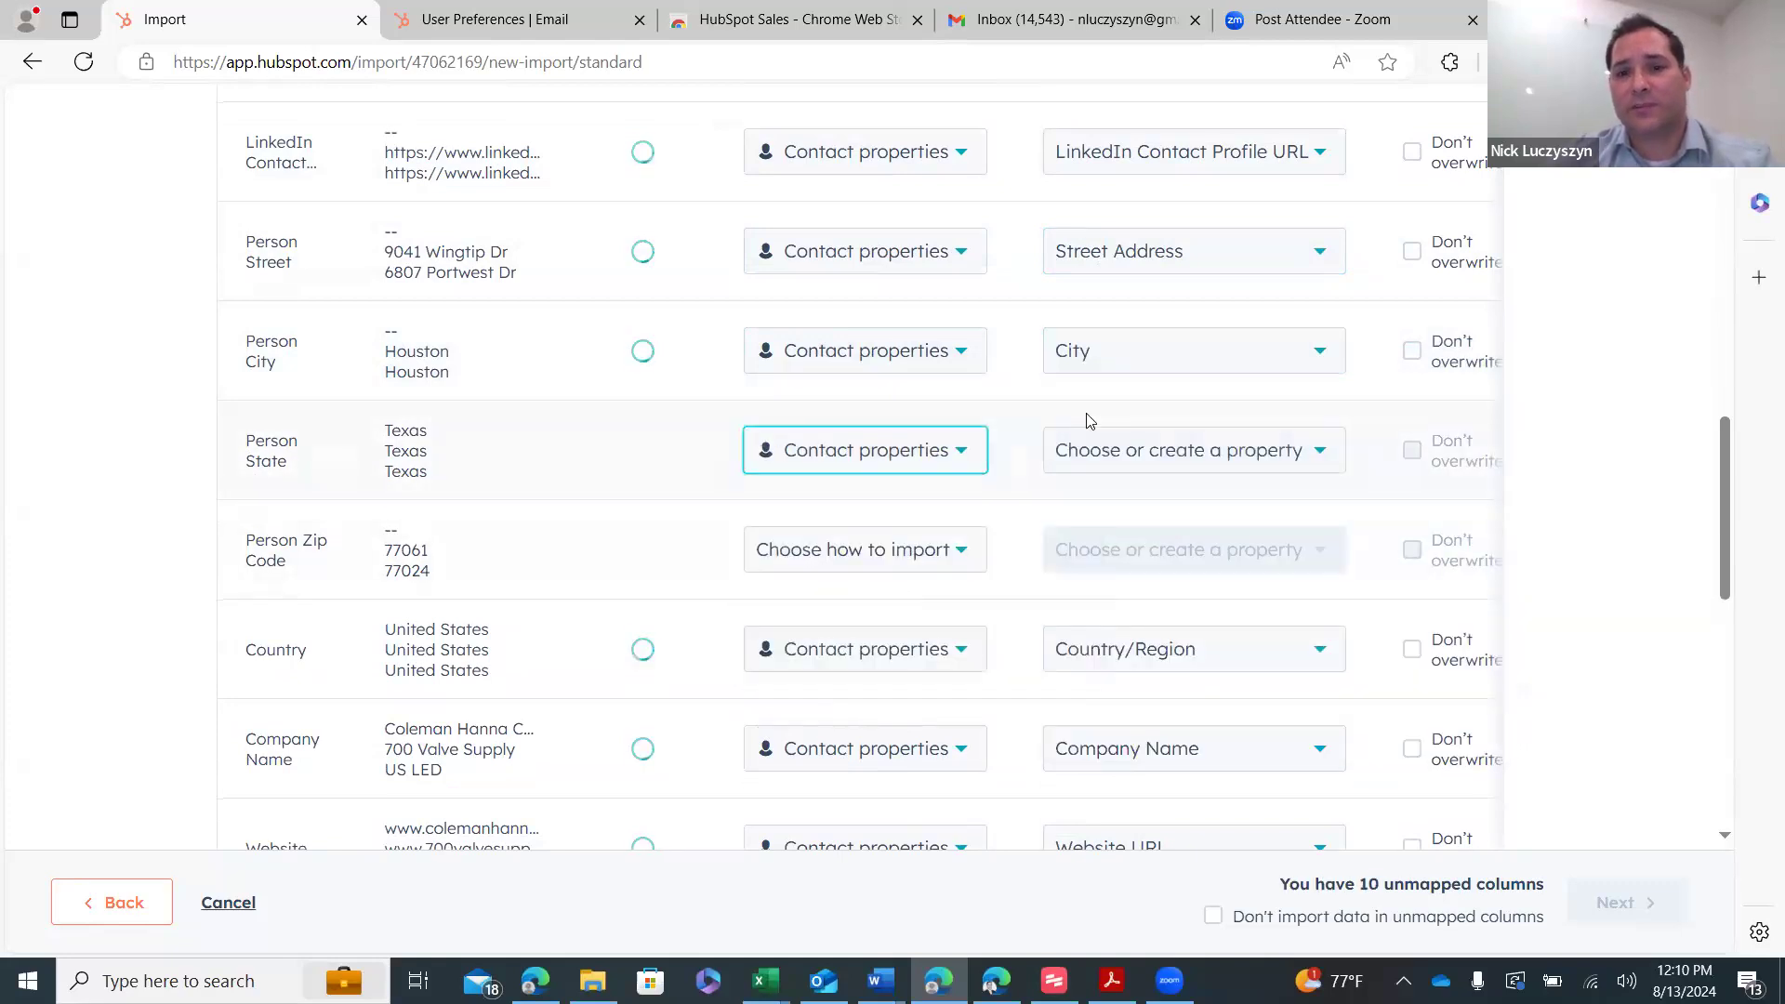
{"action": "left_click", "coordinate": [1118, 454]}
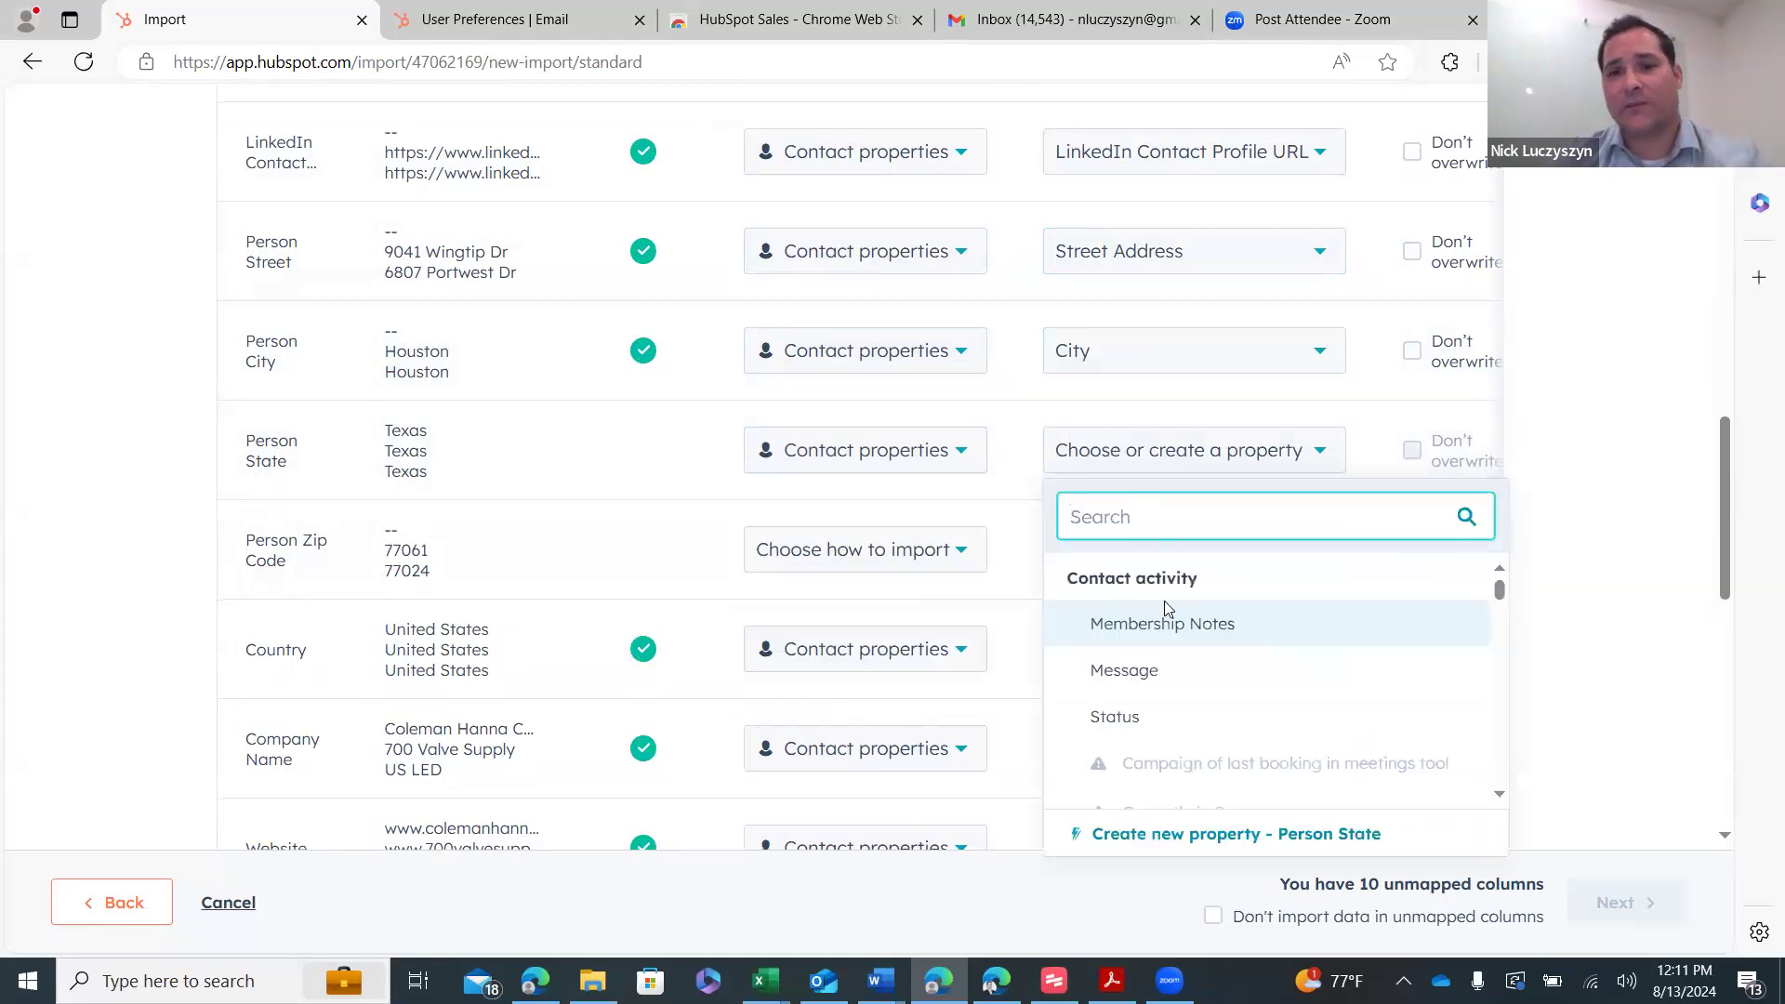
{"action": "type", "text": "stat"}
{"action": "mouse_move", "coordinate": [1182, 646]}
{"action": "type", "text": "e"}
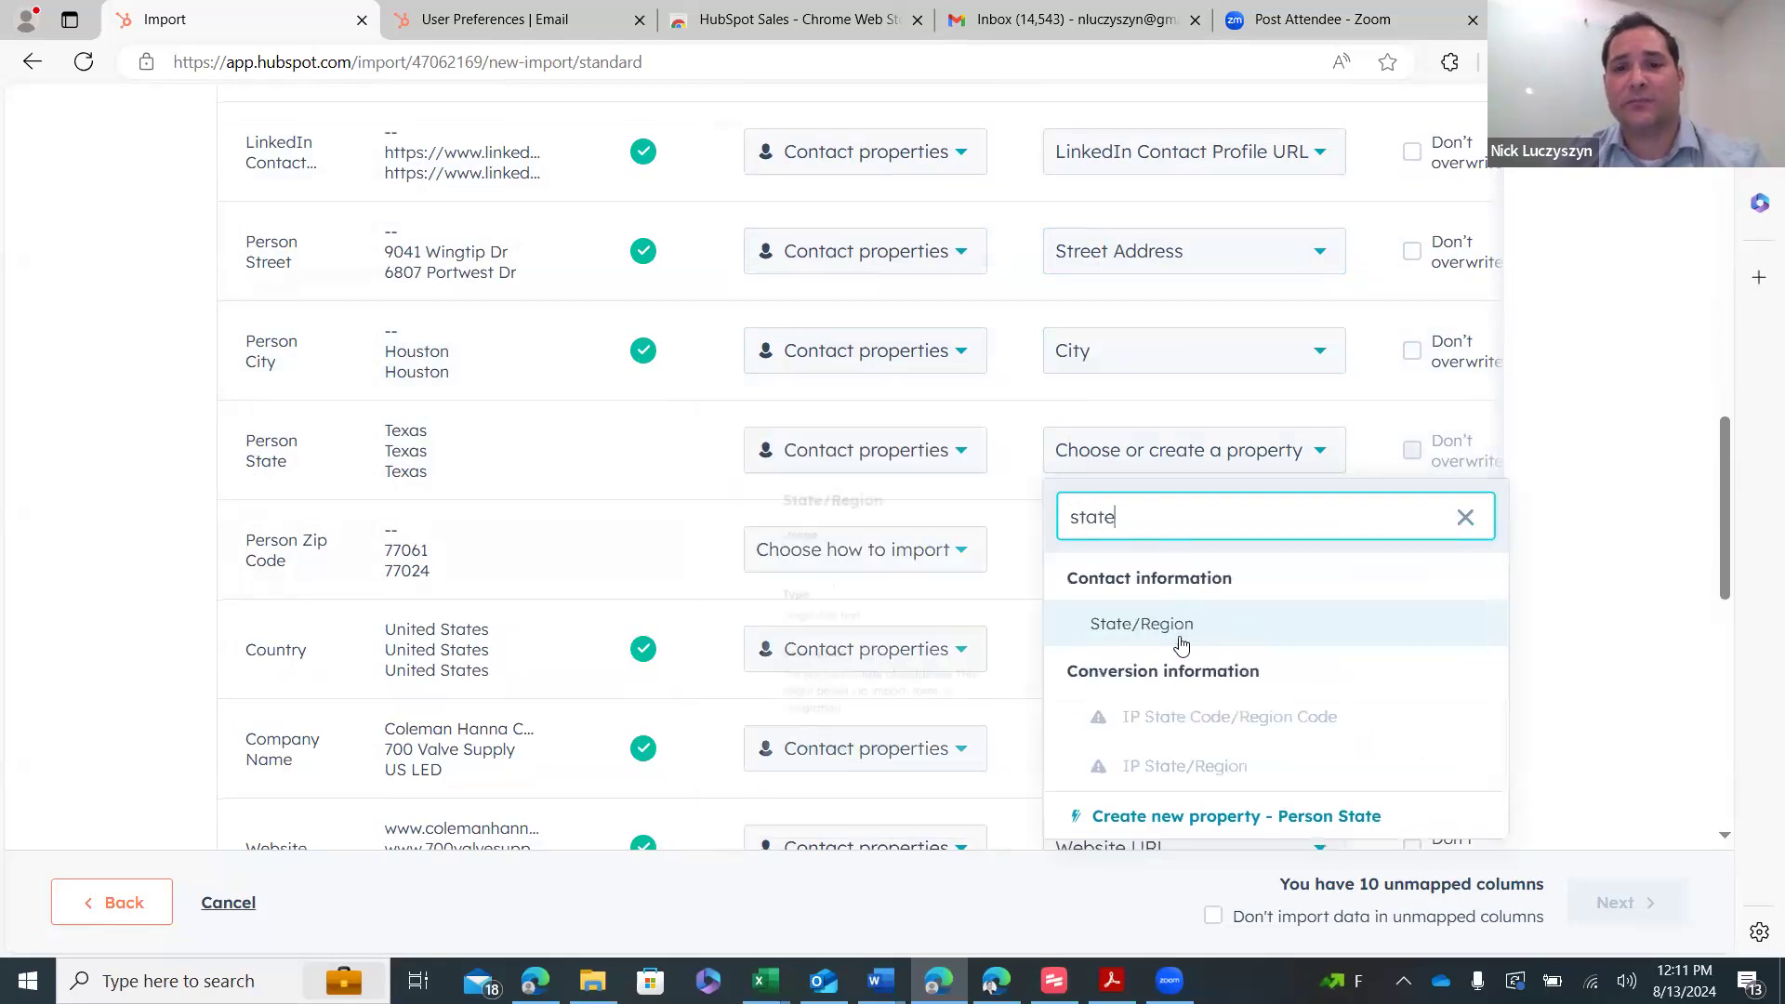
{"action": "left_click", "coordinate": [1232, 635]}
{"action": "scroll", "coordinate": [1056, 570], "scroll_direction": "down", "scroll_amount": 2}
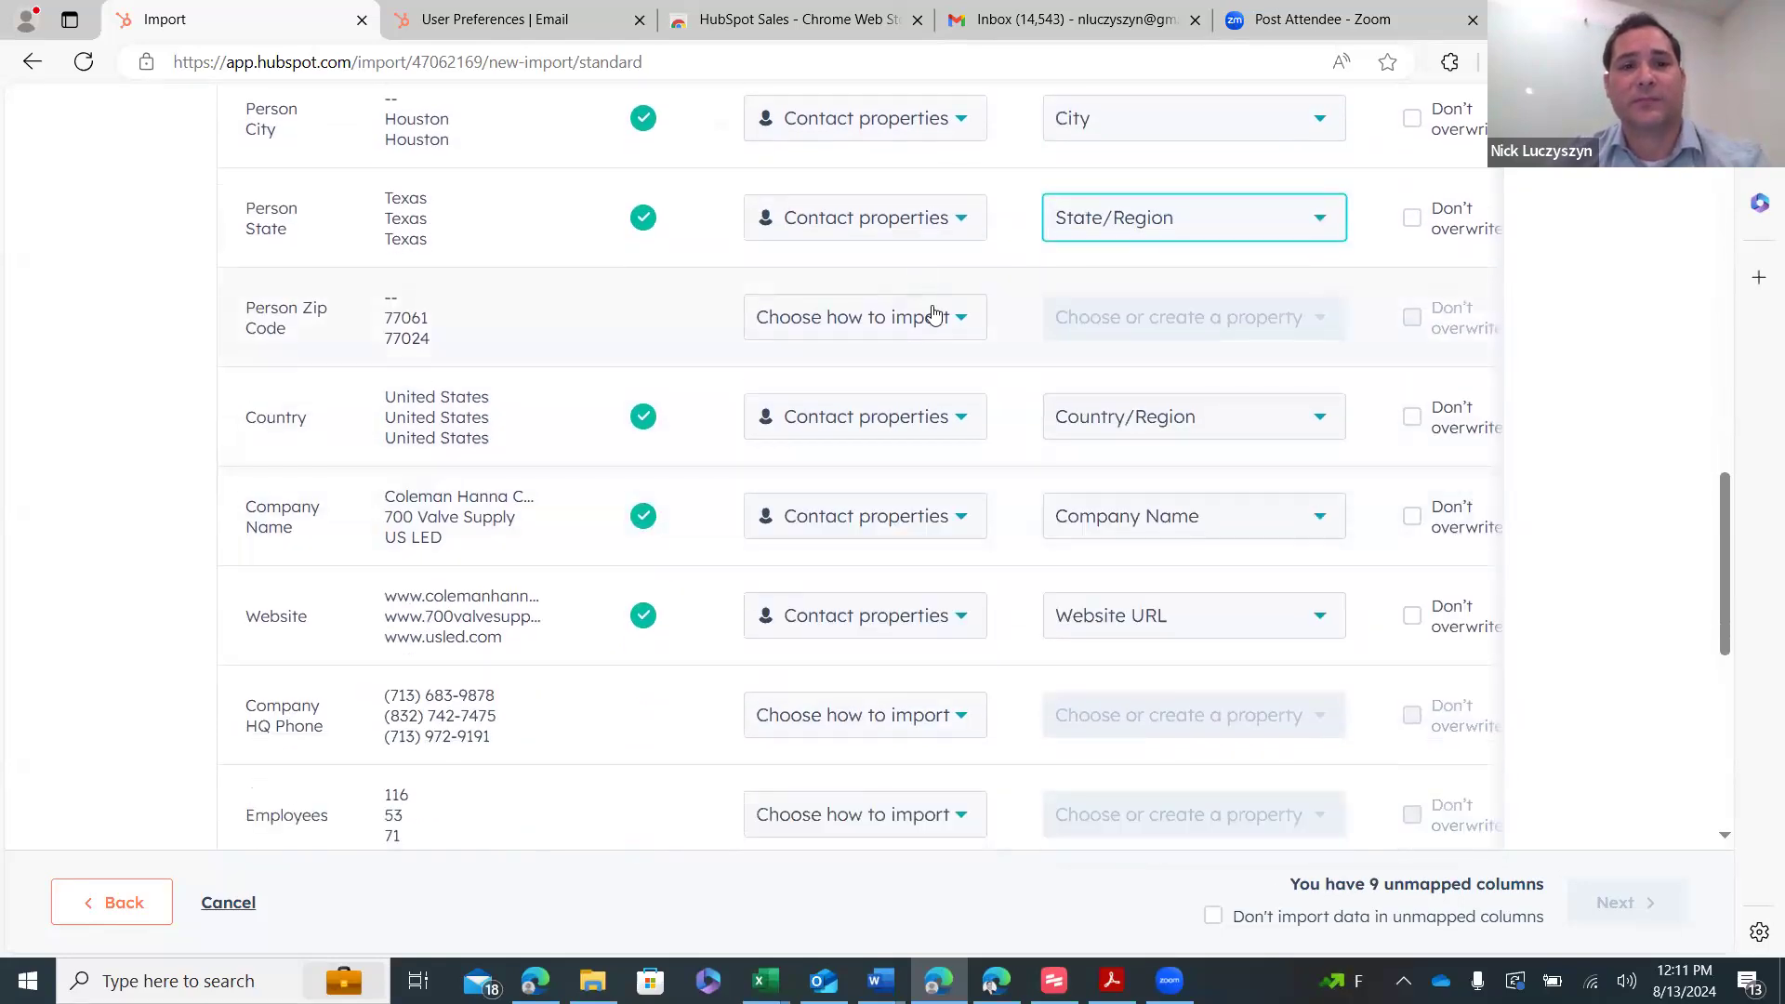
{"action": "left_click", "coordinate": [934, 314]}
{"action": "left_click", "coordinate": [940, 472]}
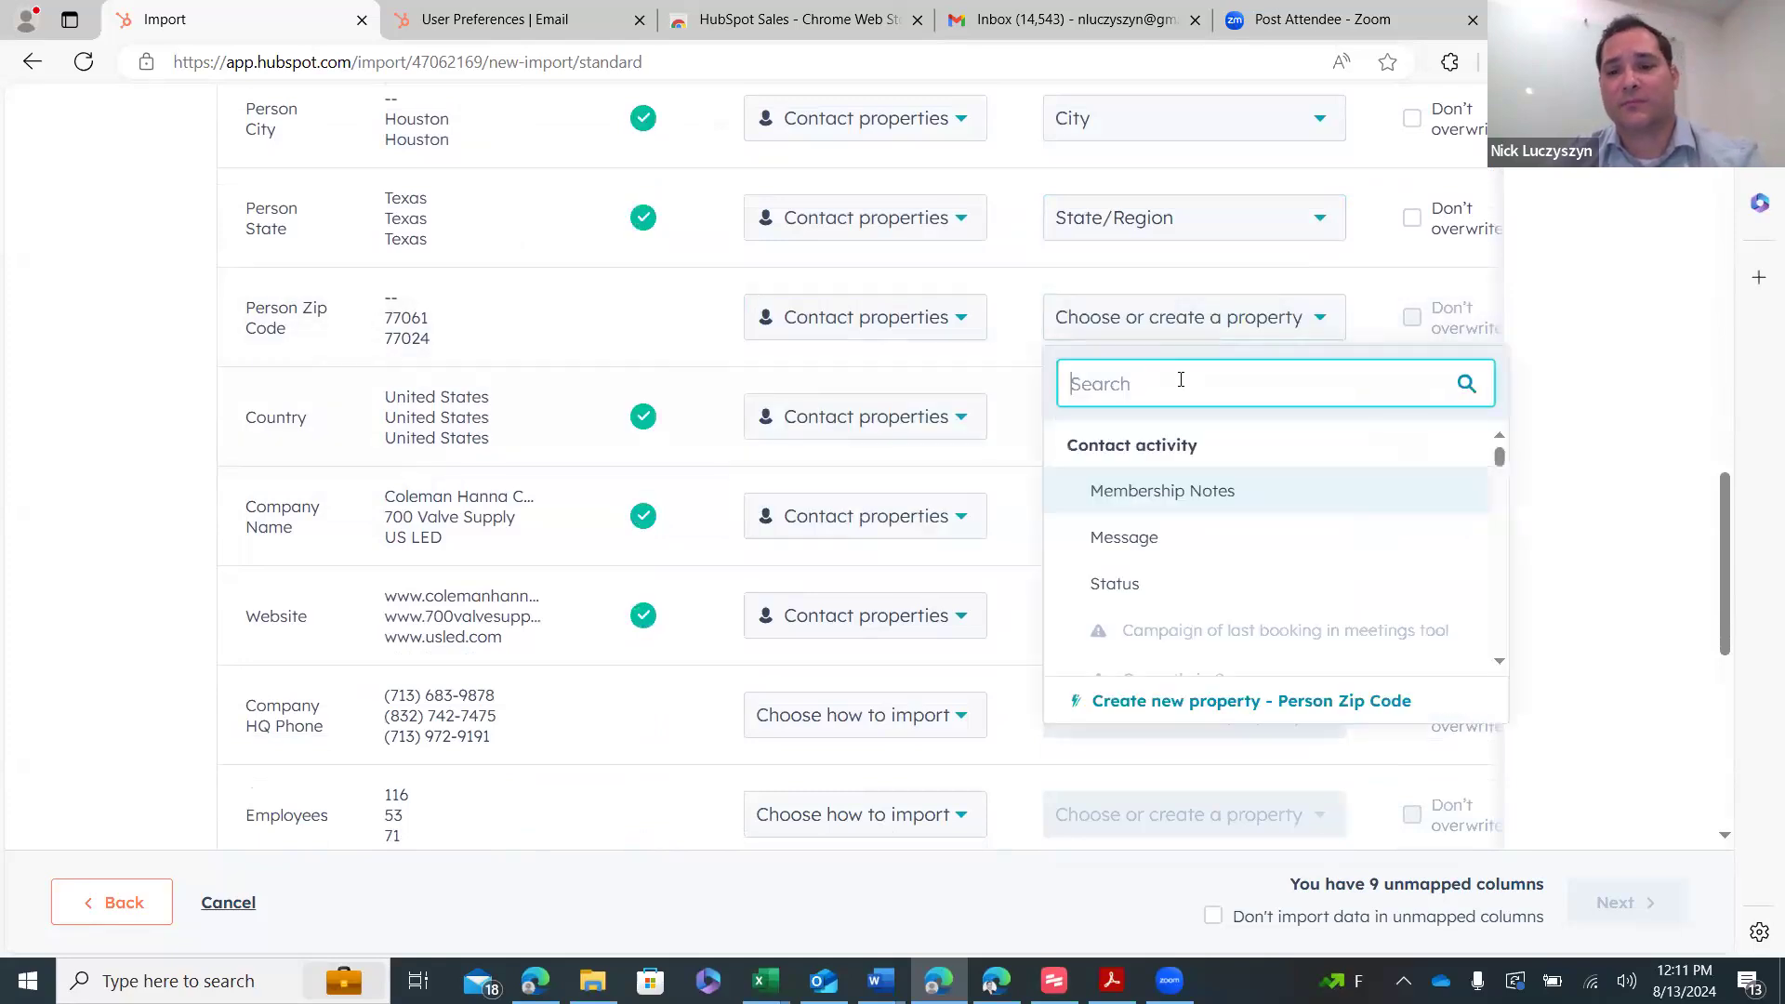
{"action": "type", "text": "post"}
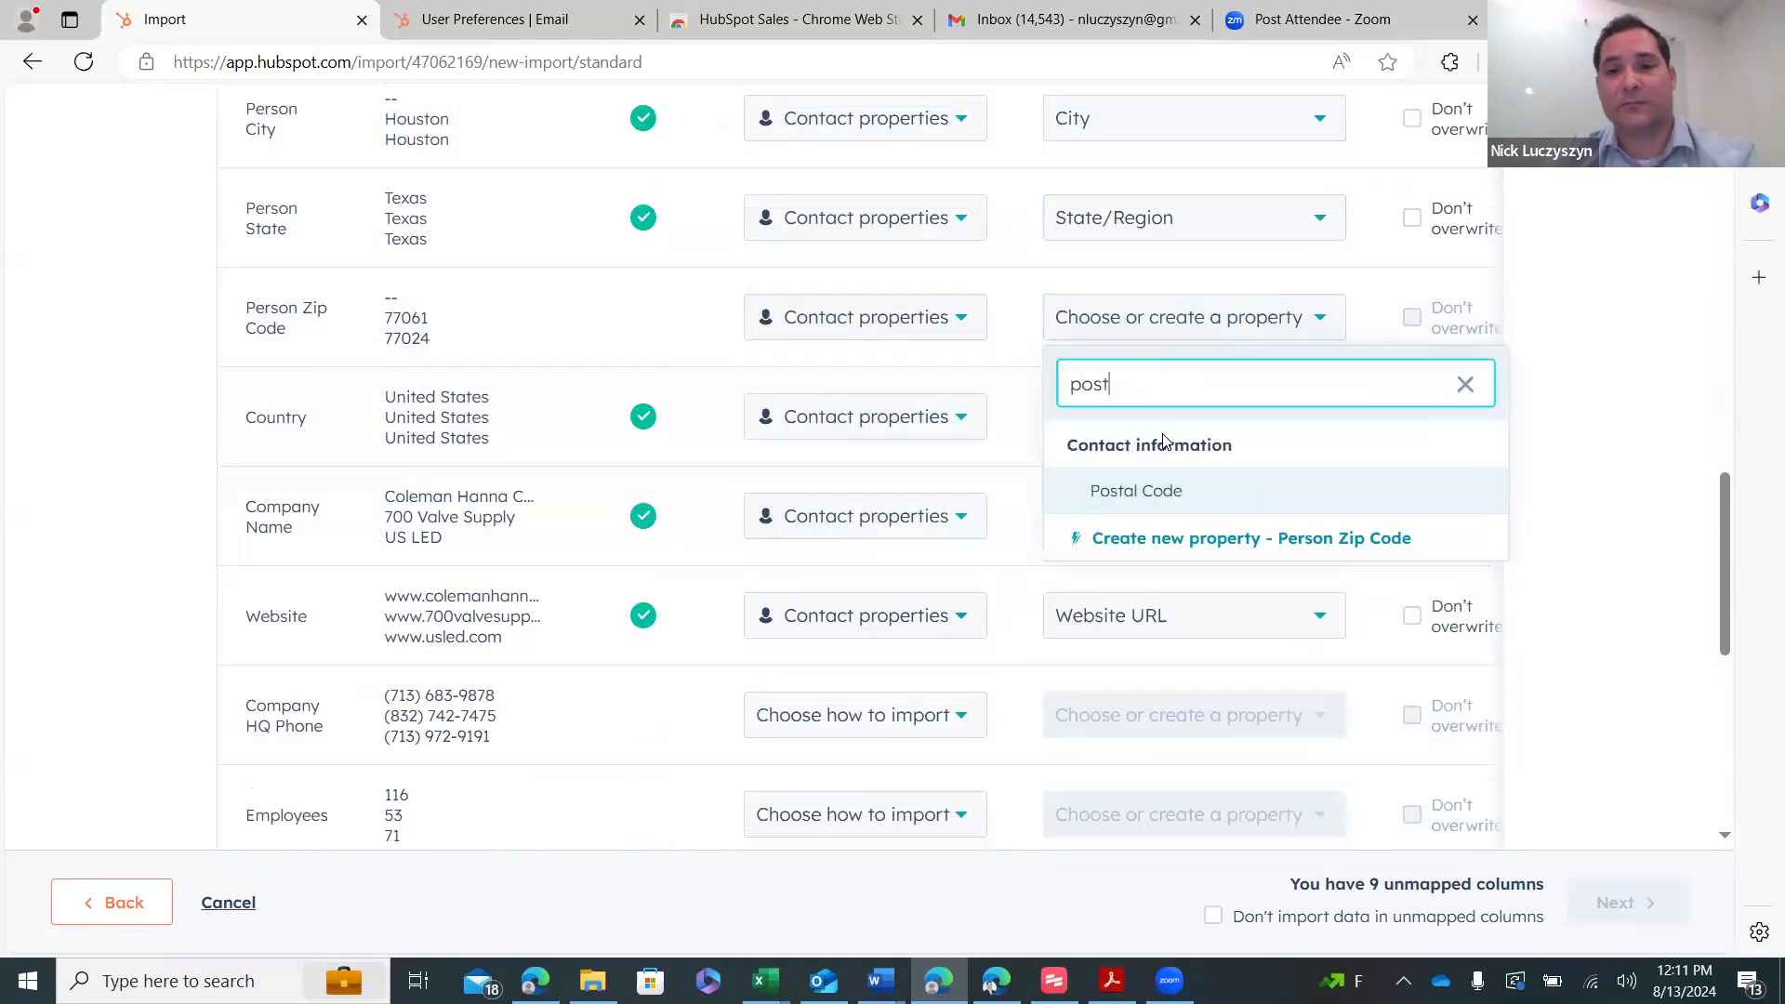
{"action": "left_click", "coordinate": [1180, 484]}
{"action": "scroll", "coordinate": [961, 446], "scroll_direction": "down", "scroll_amount": 2}
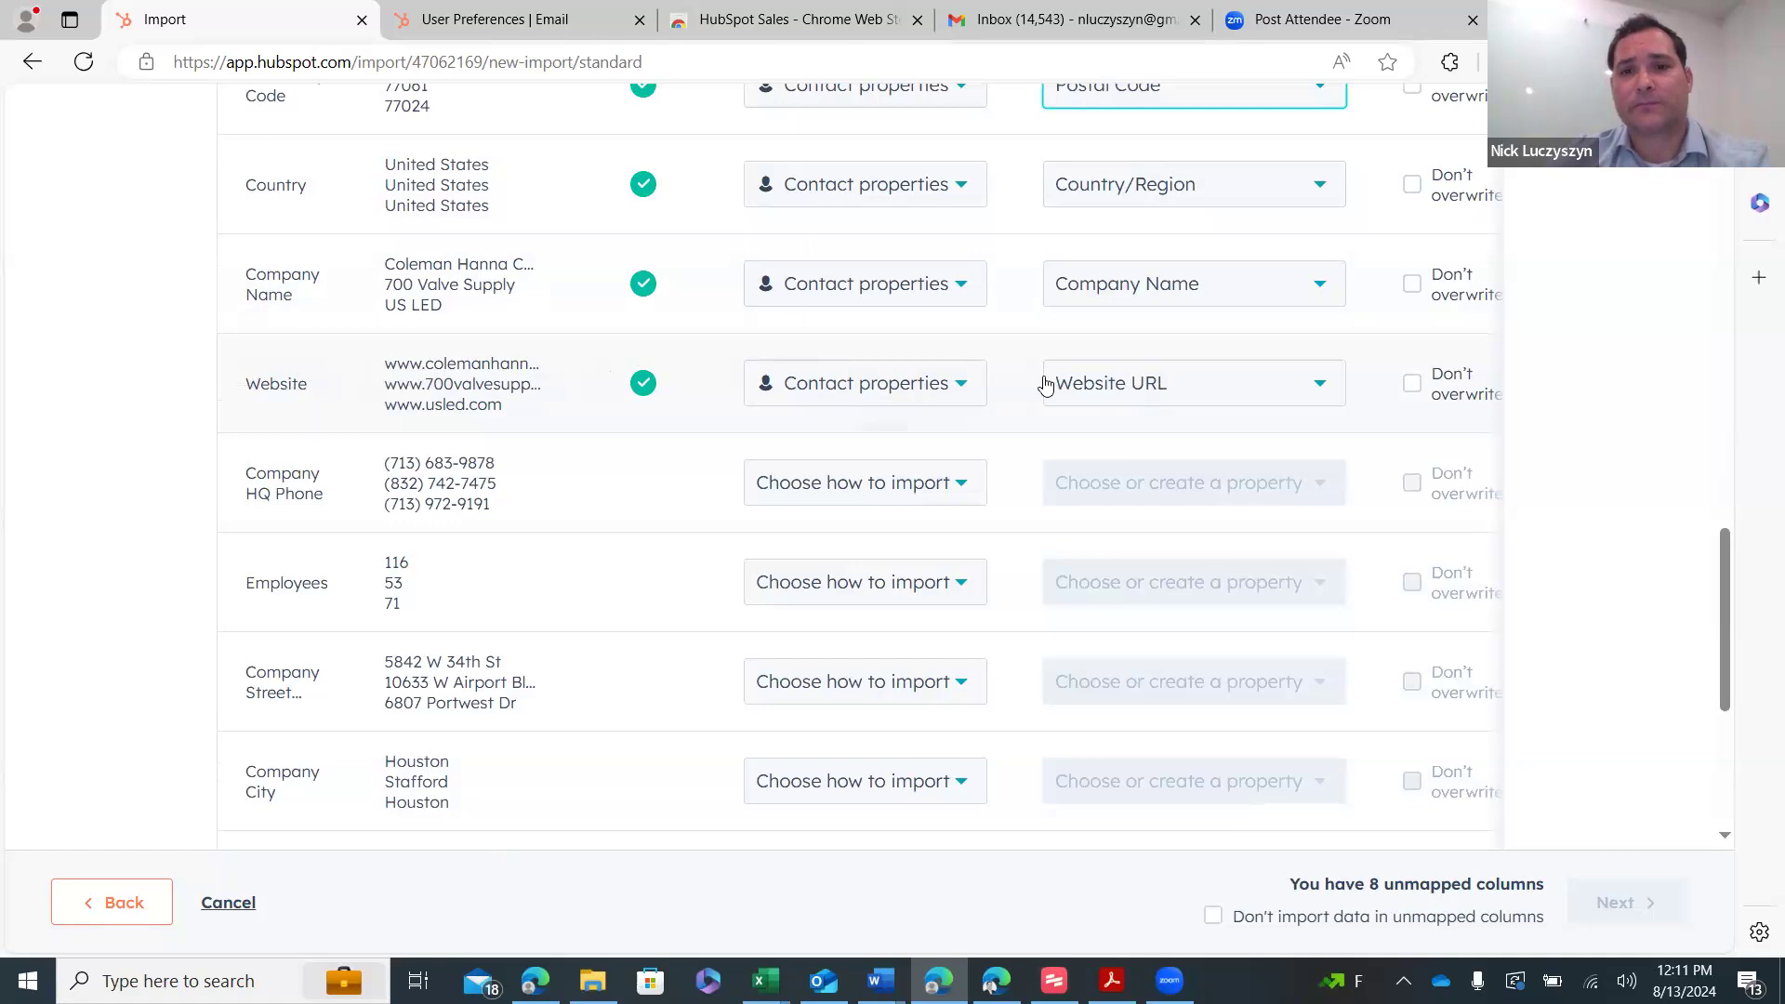
- Map Website to Company Domain Name and Company HQ Phone to Phone Number as company properties
{"action": "left_click", "coordinate": [822, 406]}
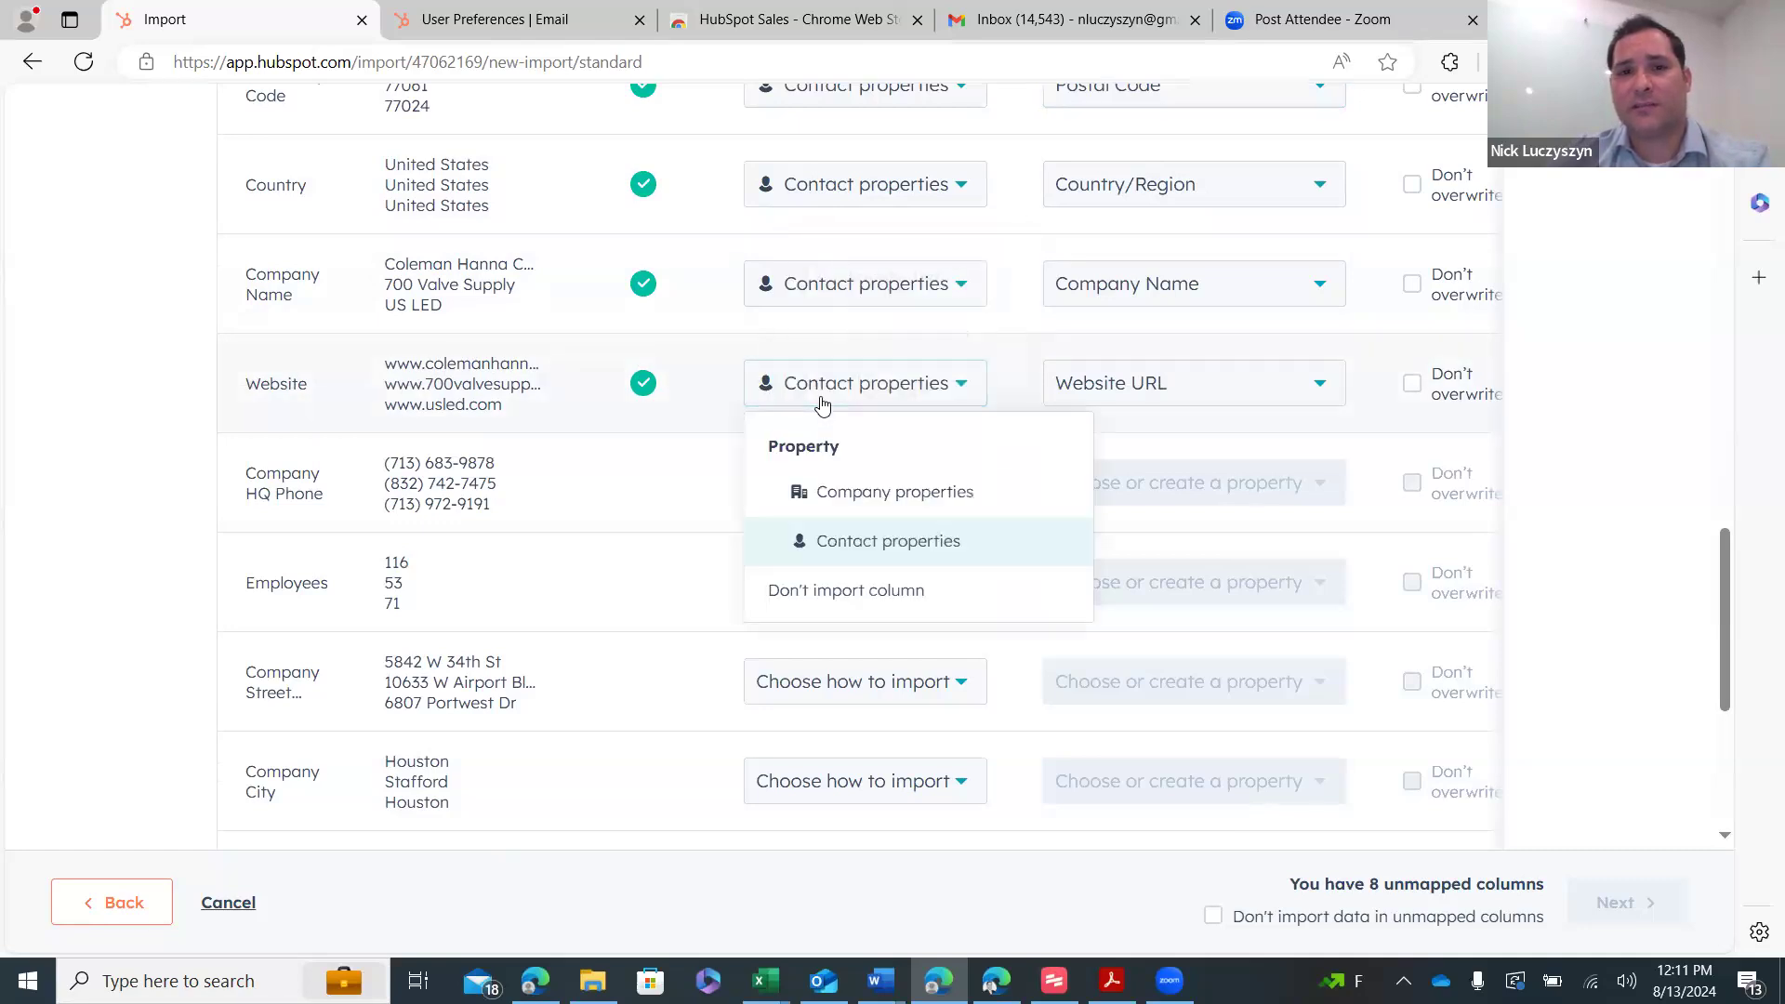
{"action": "left_click", "coordinate": [842, 502]}
{"action": "left_click", "coordinate": [1144, 389]}
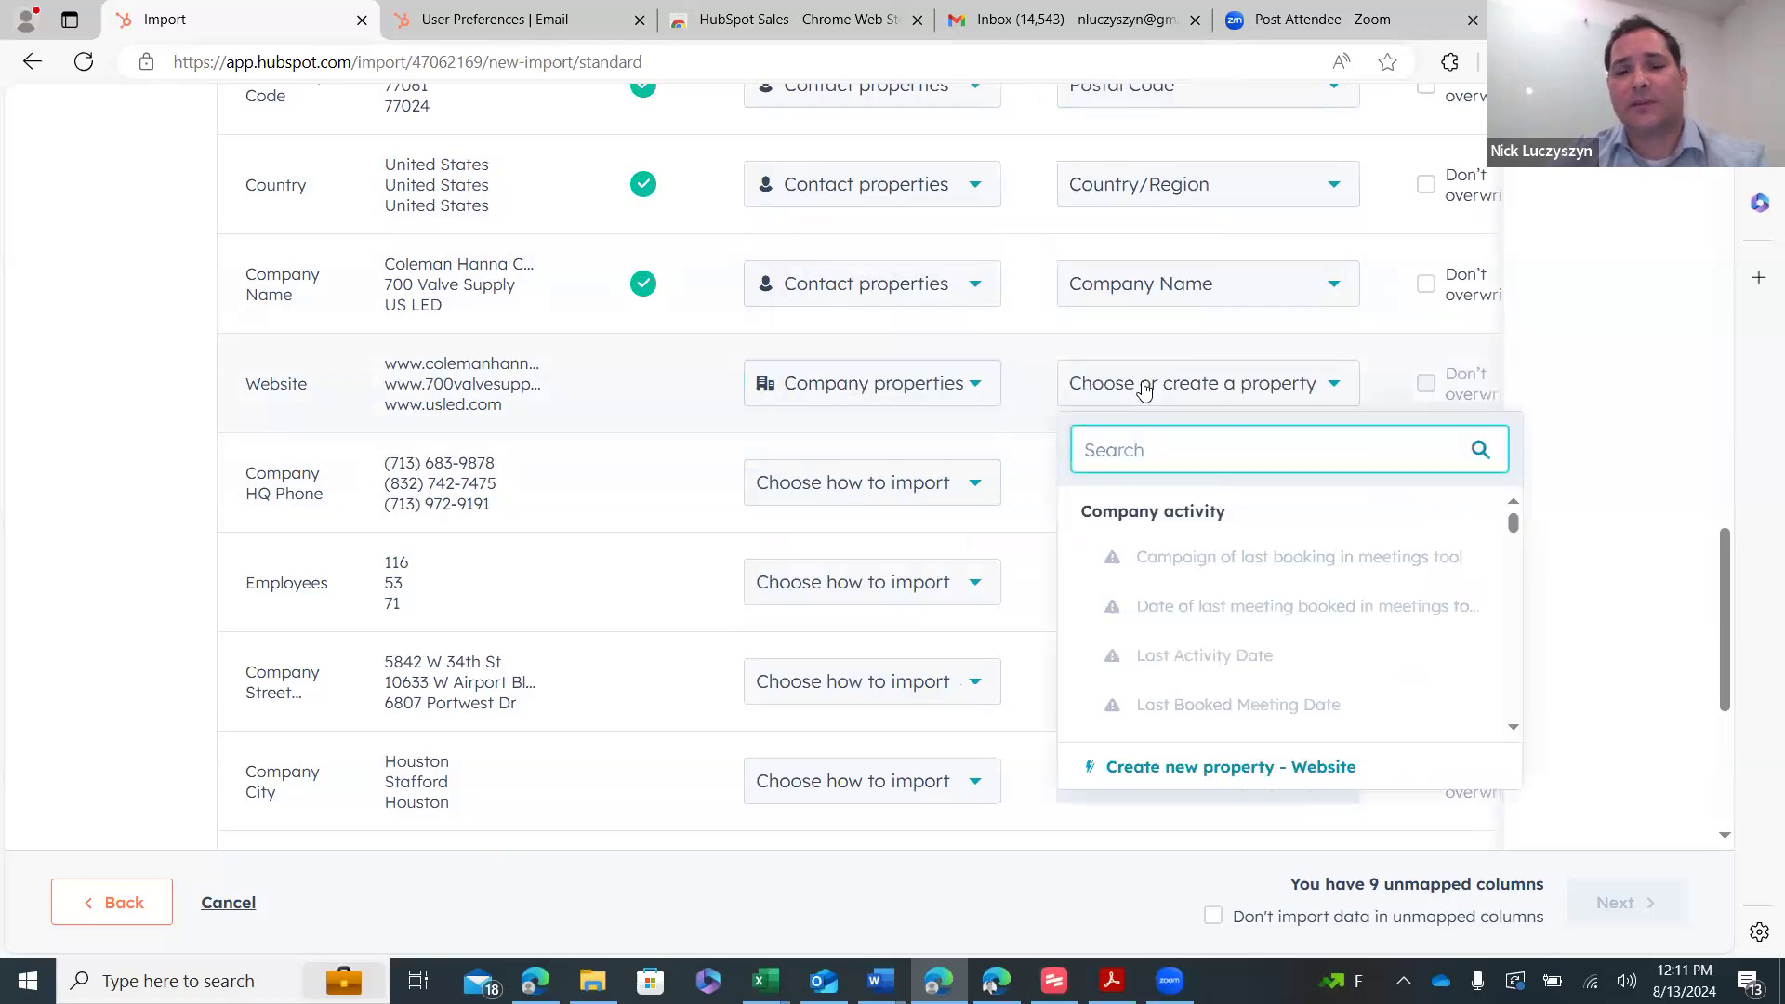
{"action": "type", "text": "domai"}
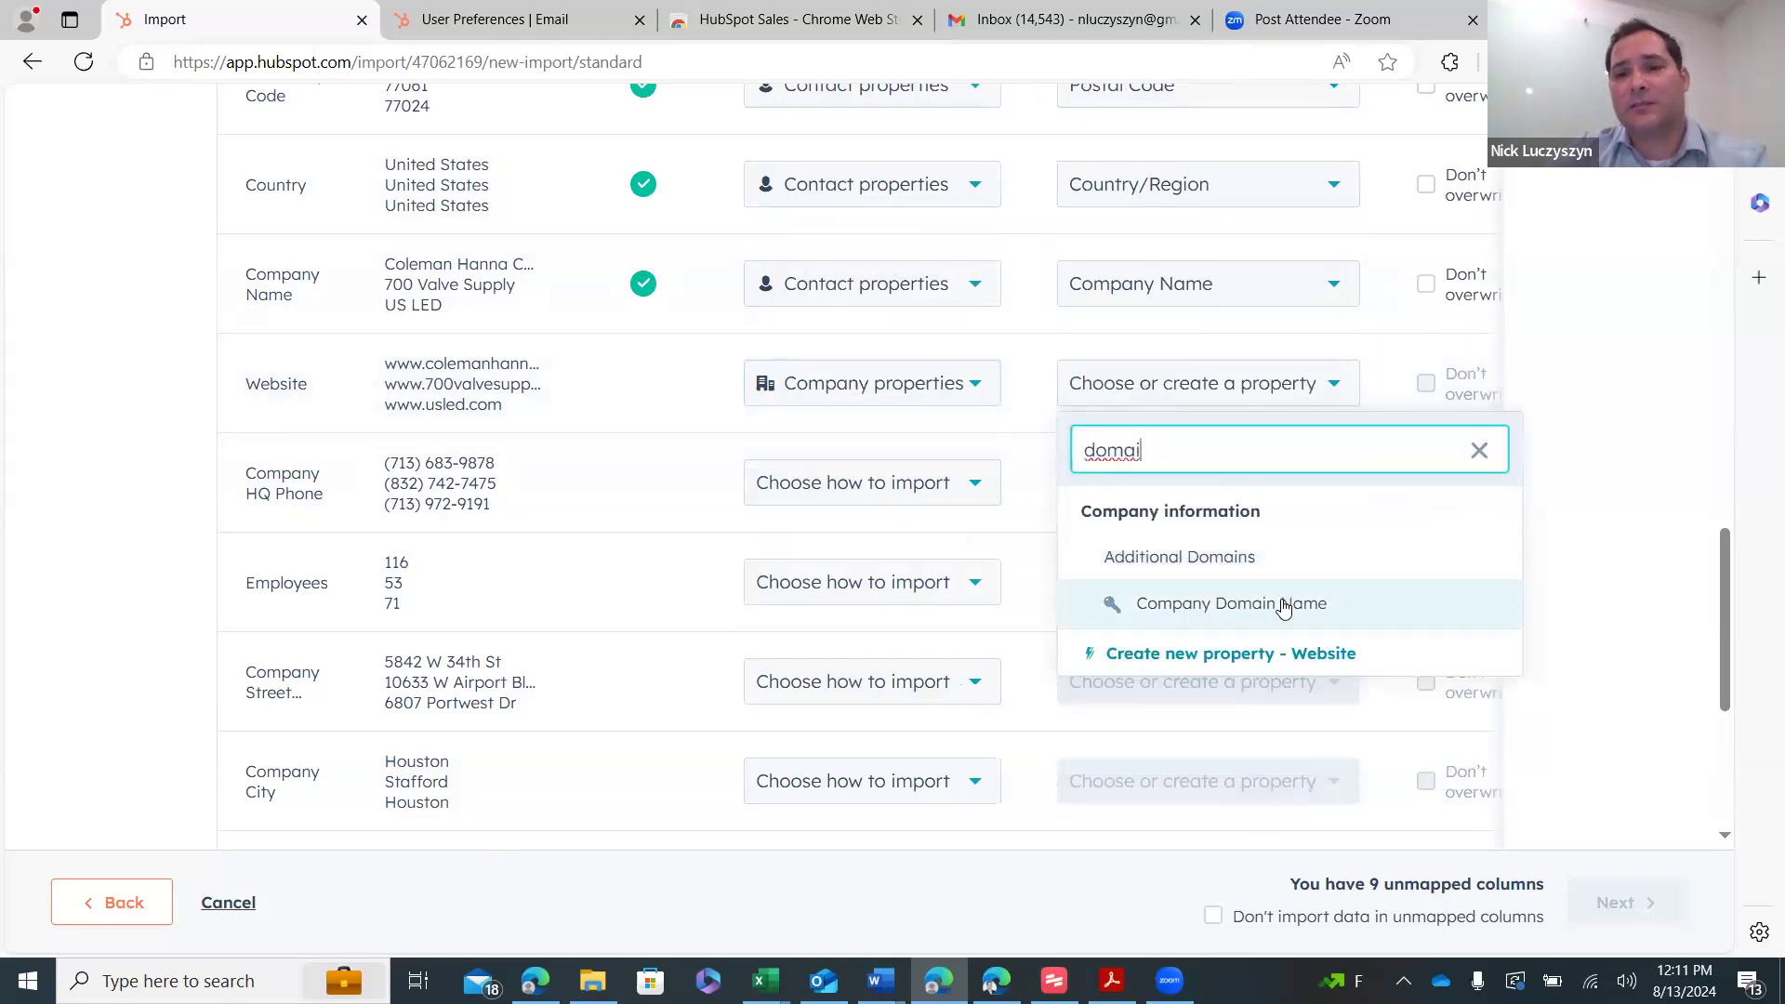
{"action": "left_click", "coordinate": [1278, 604]}
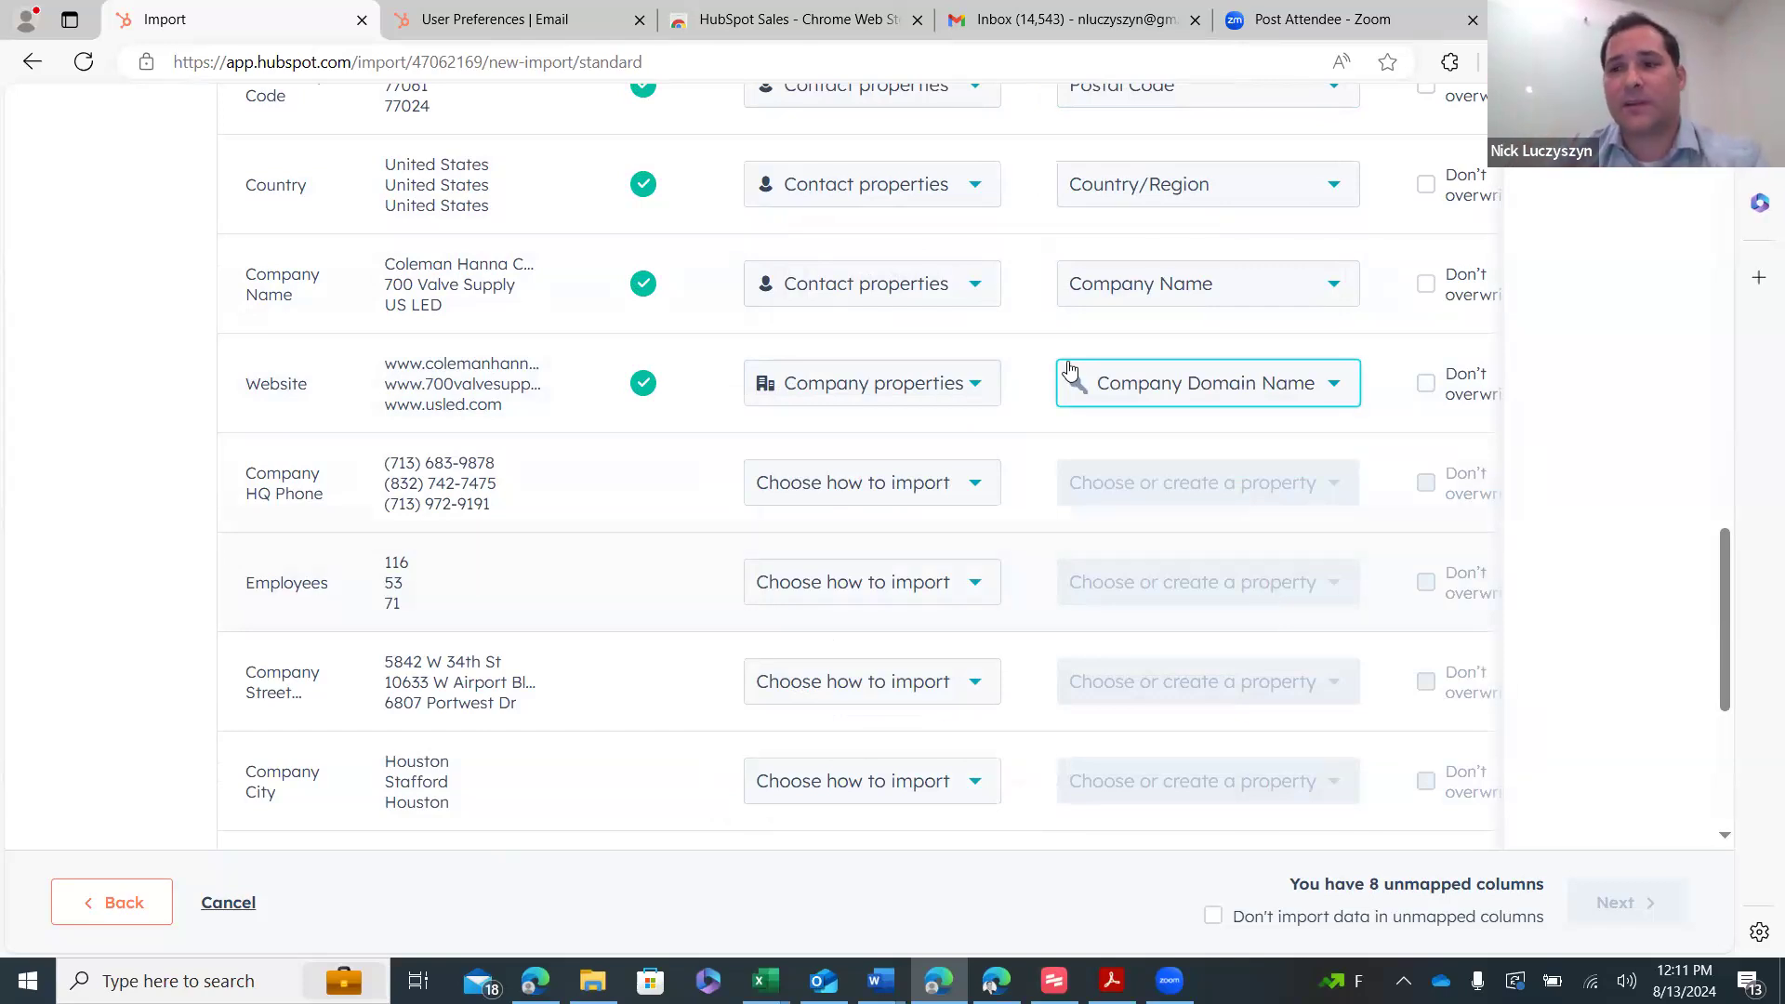
{"action": "mouse_move", "coordinate": [1069, 369]}
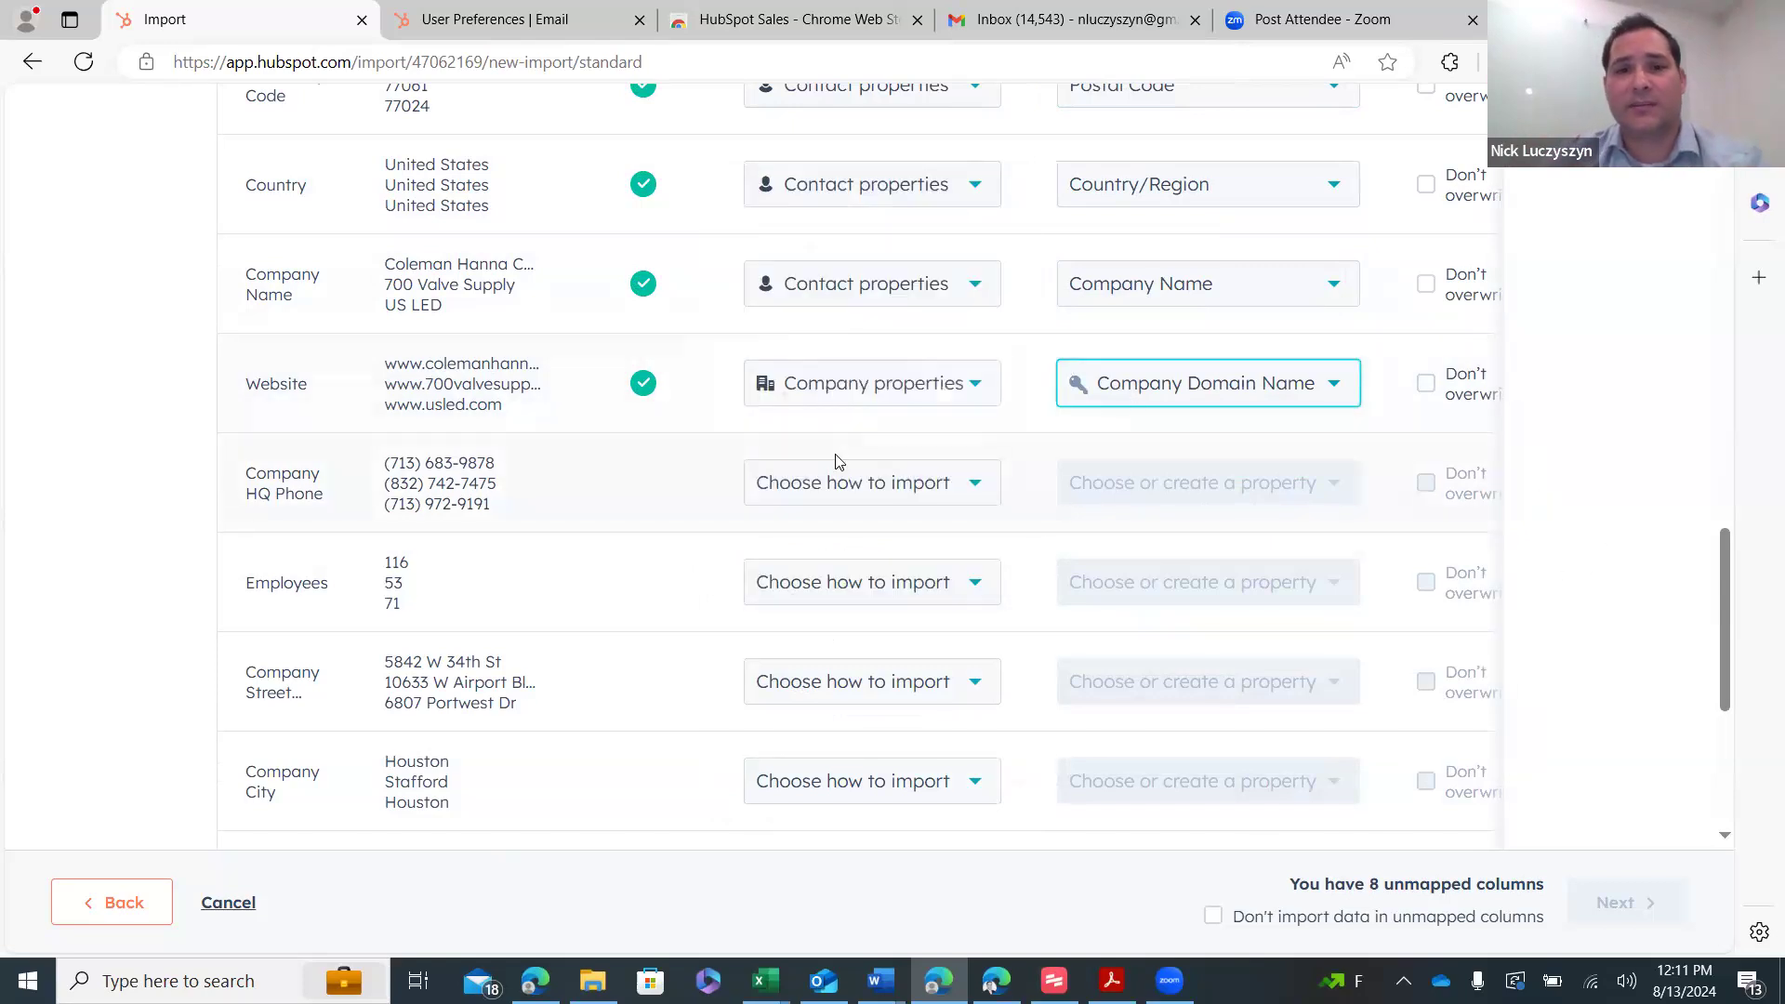
{"action": "scroll", "coordinate": [833, 462], "scroll_direction": "down", "scroll_amount": 2}
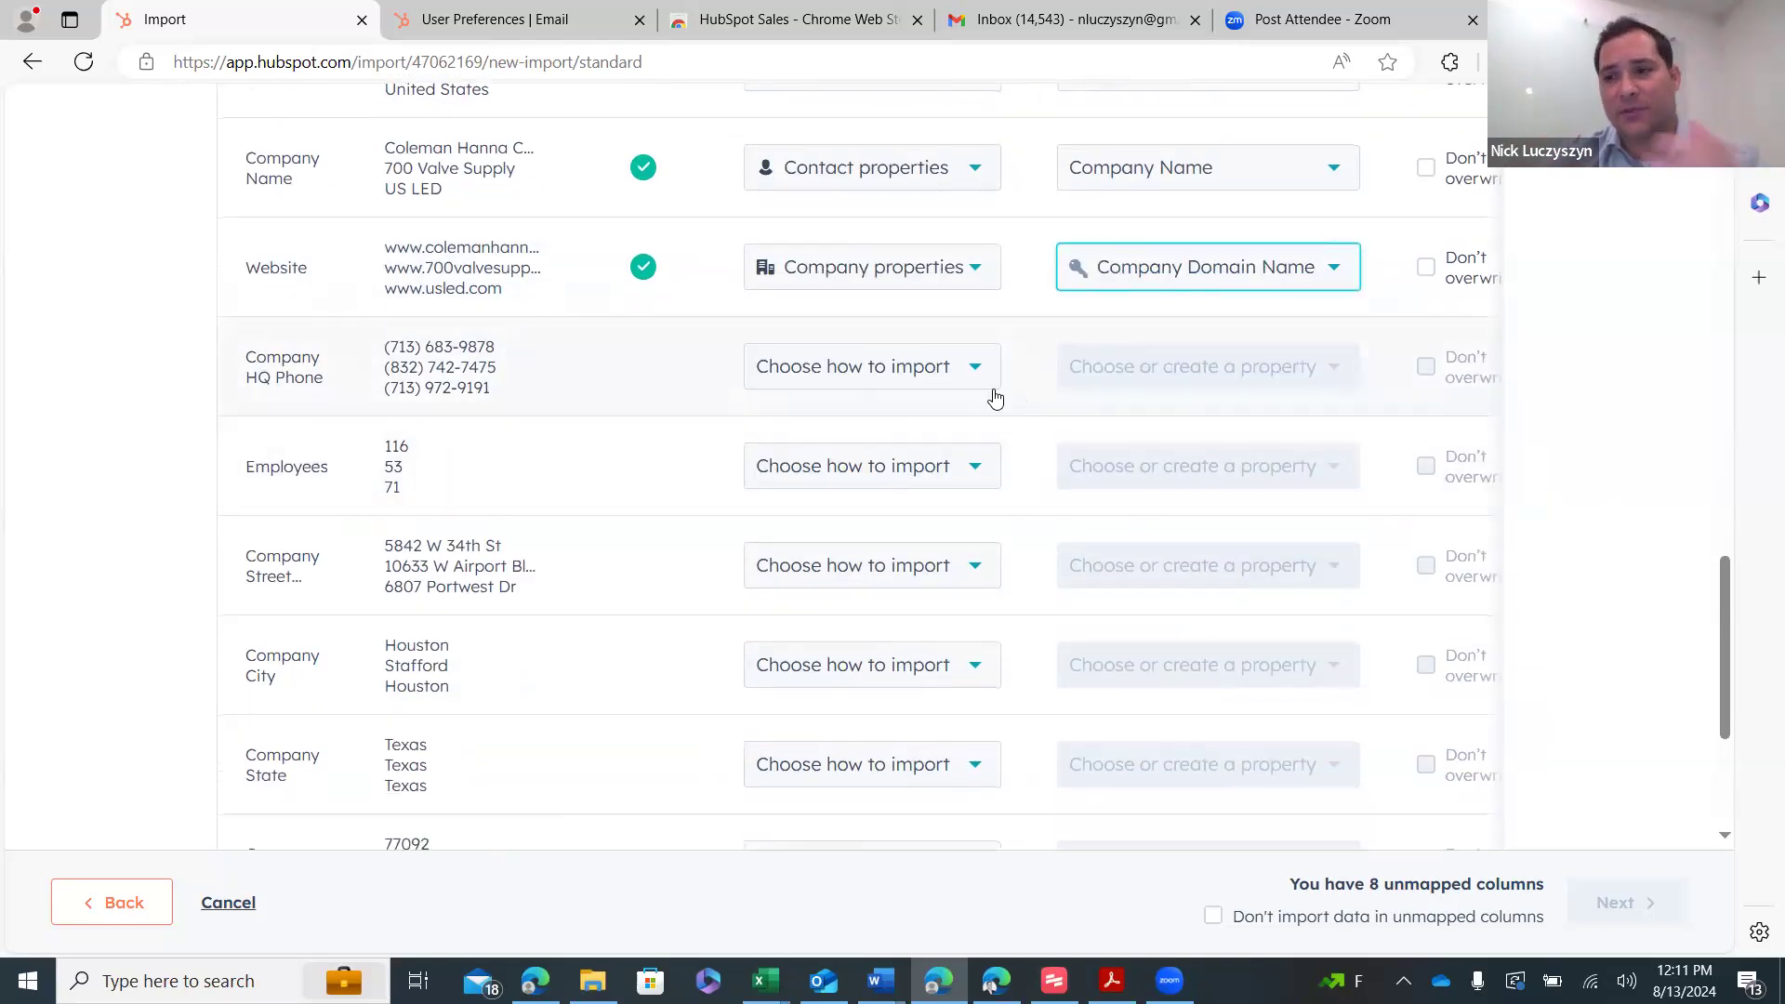
{"action": "left_click", "coordinate": [848, 369]}
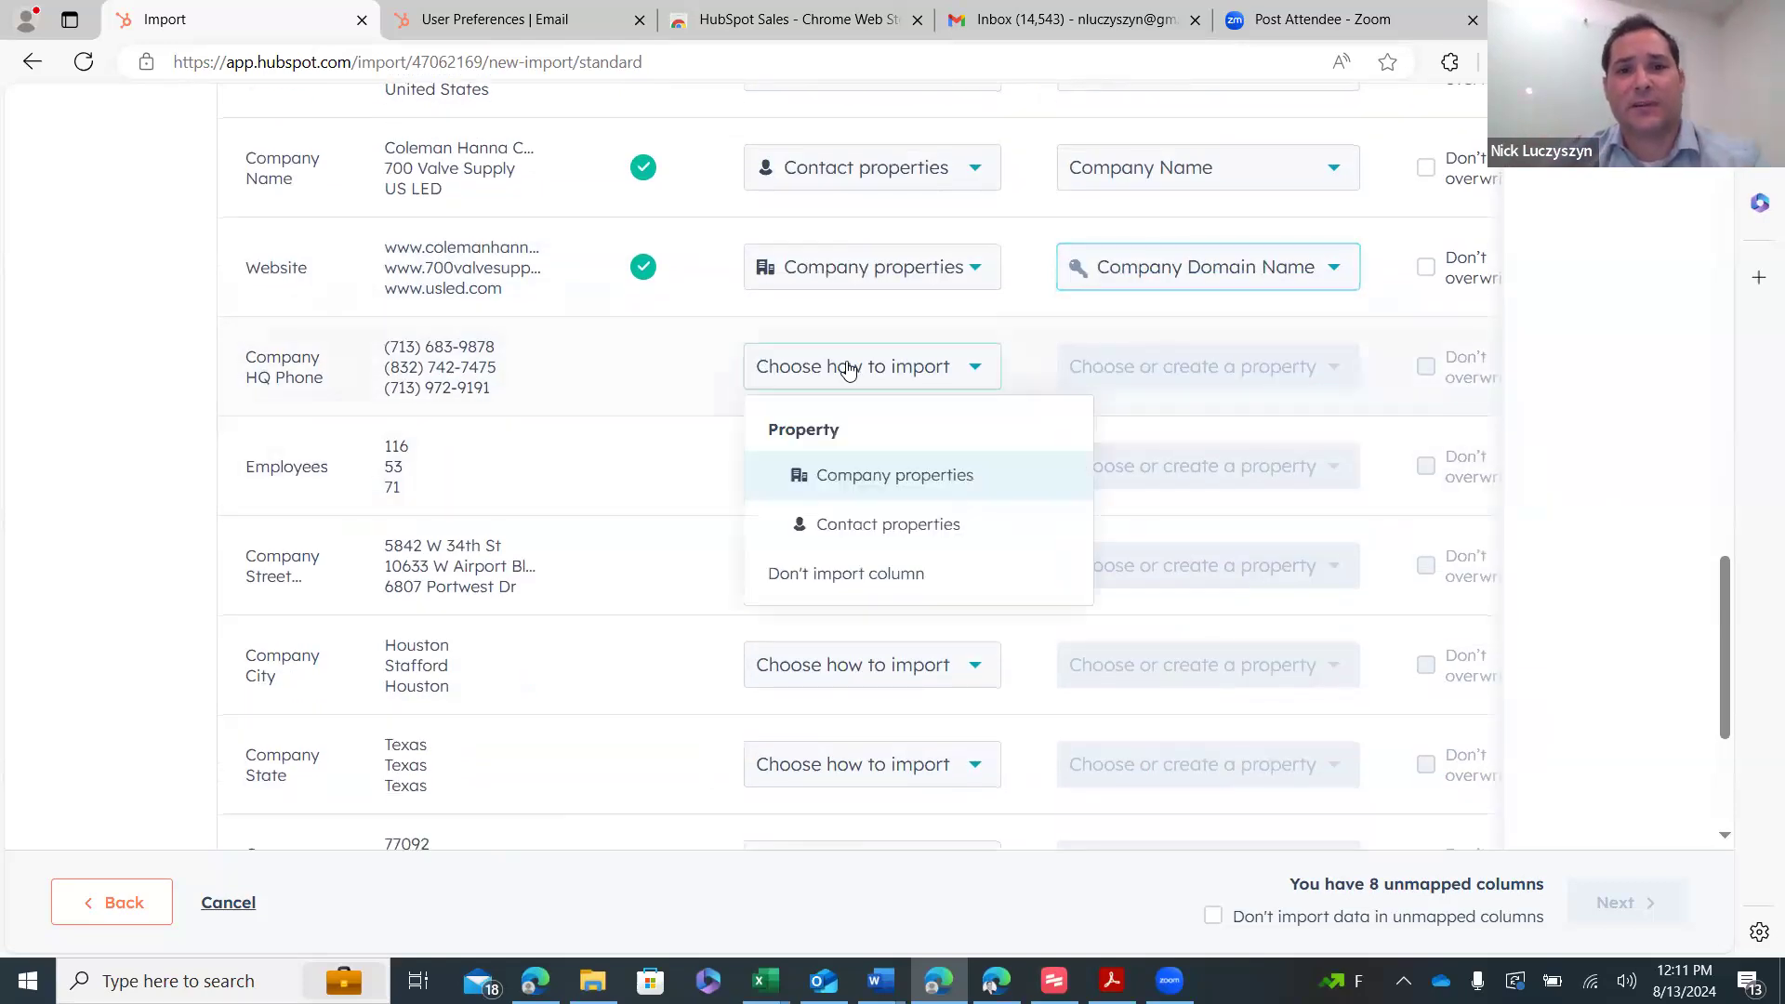
{"action": "left_click", "coordinate": [877, 477]}
{"action": "left_click", "coordinate": [1151, 372]}
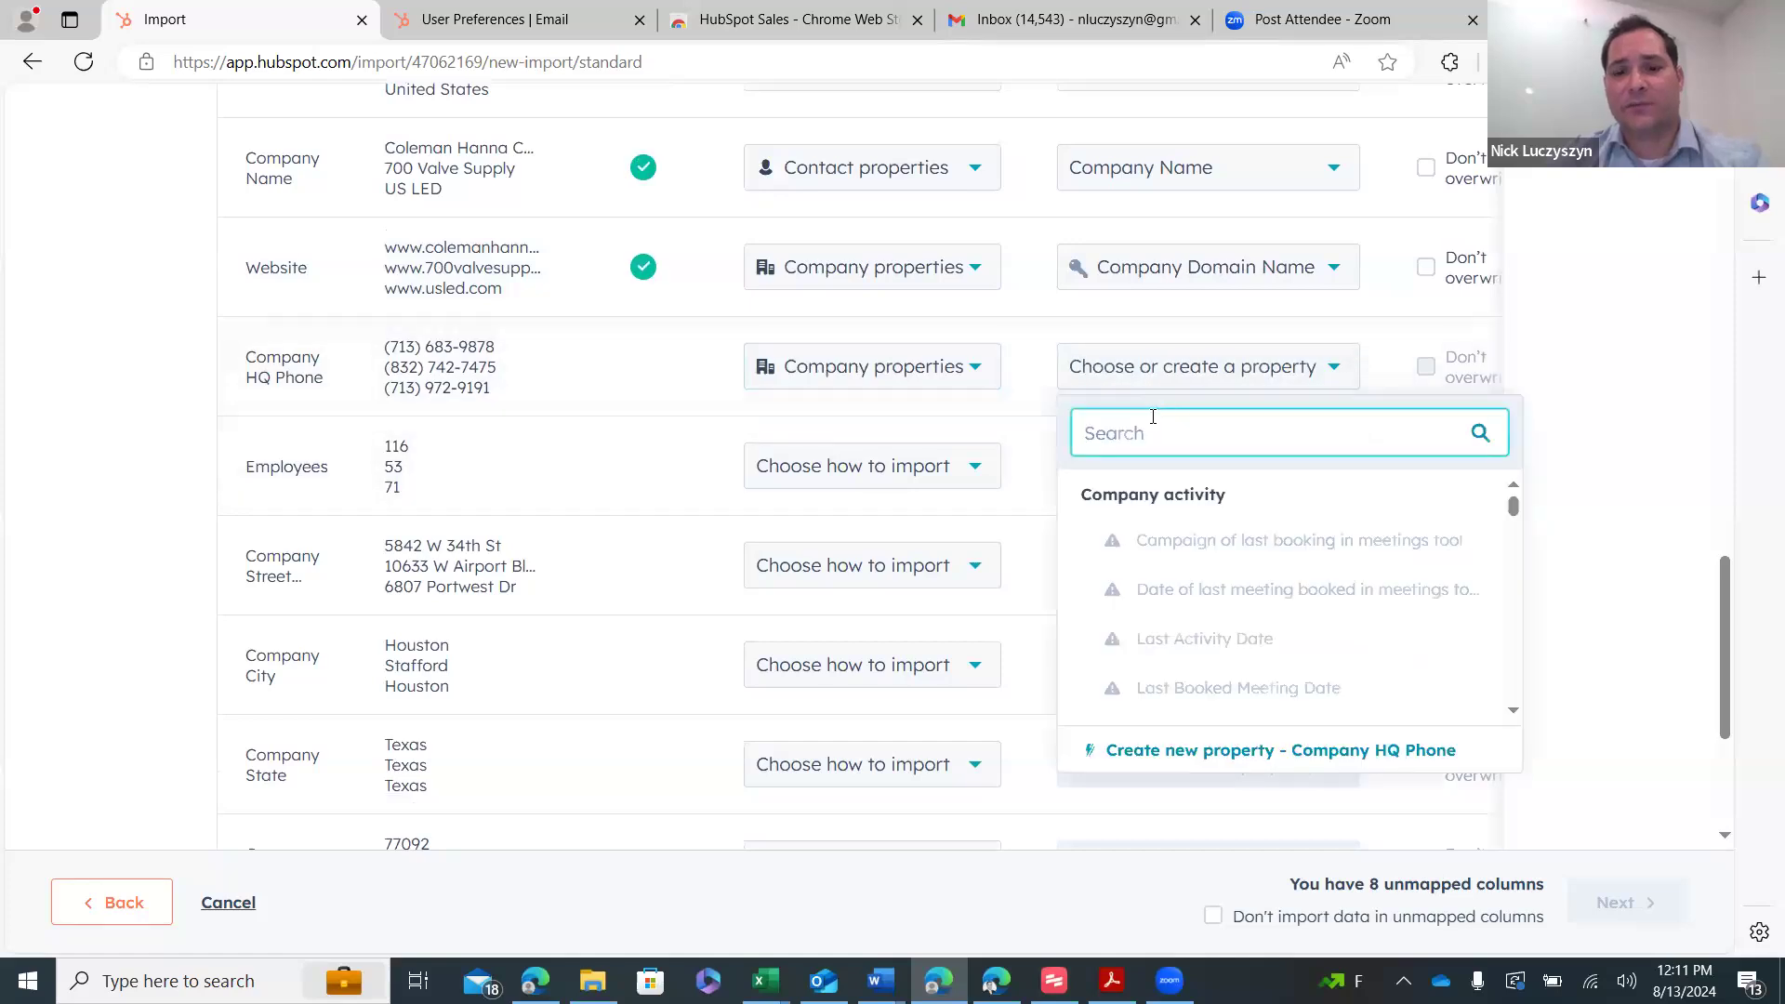
{"action": "type", "text": "phon"}
{"action": "left_click", "coordinate": [1193, 539]}
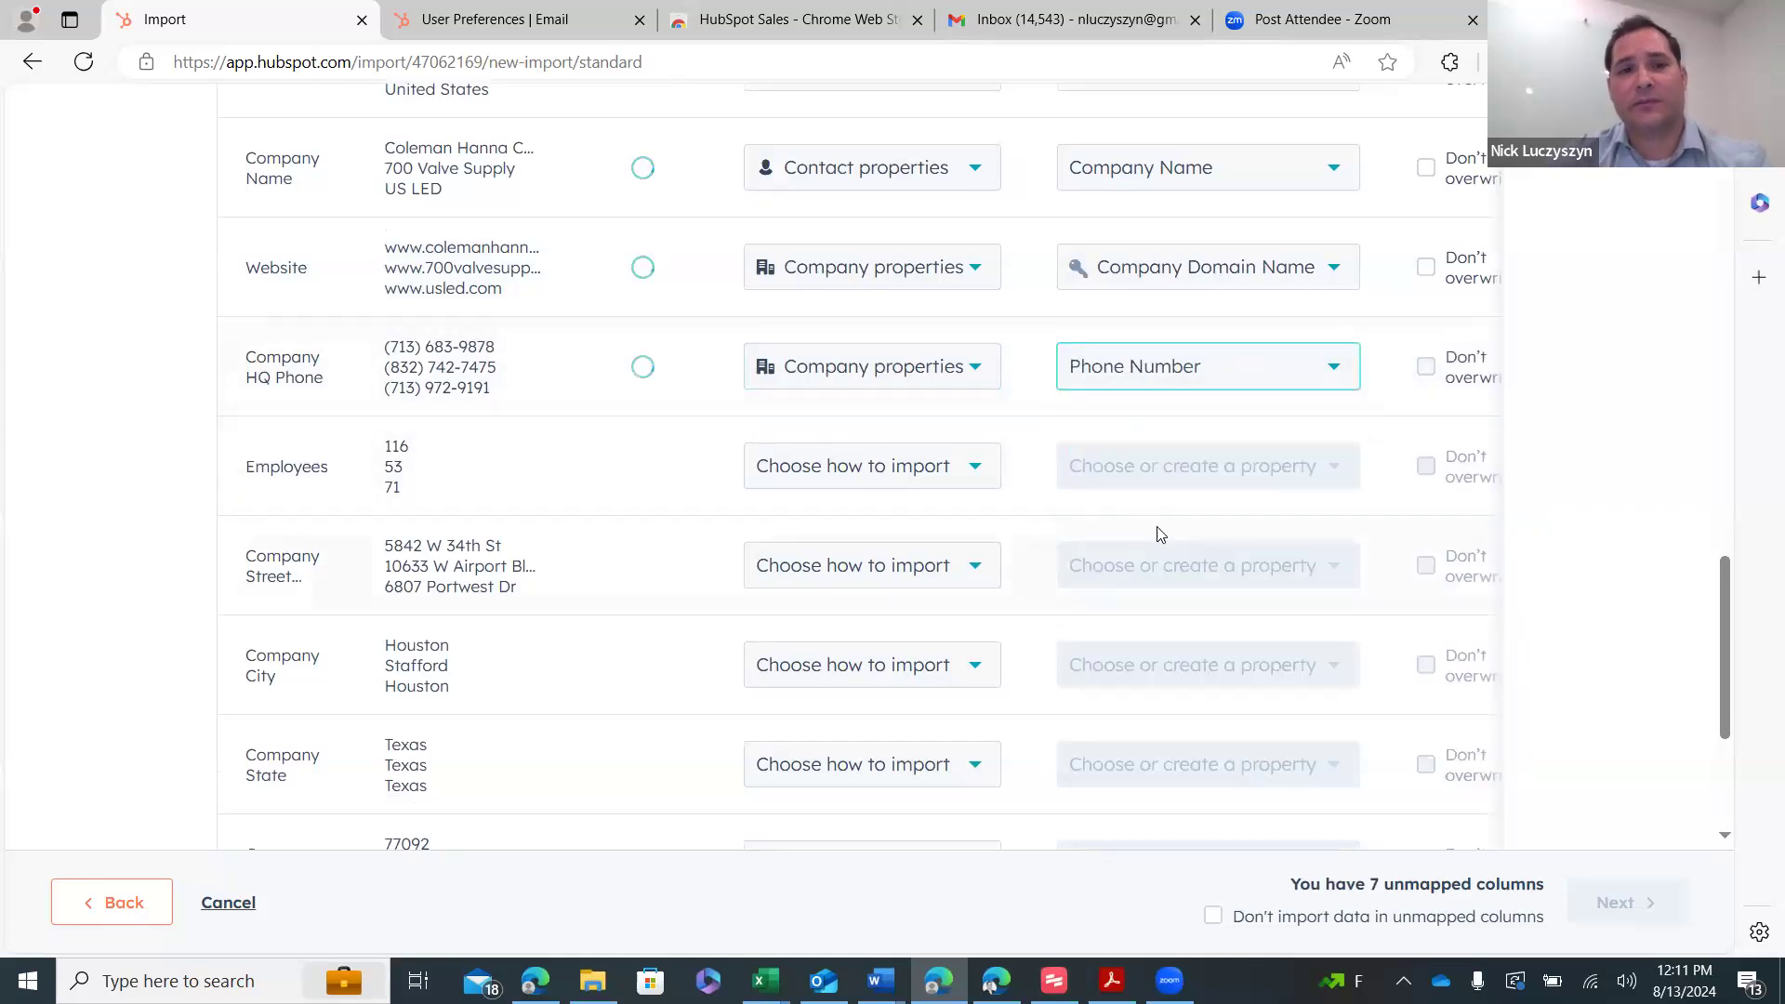
- Map Employees to Number of Employees and Company Street to Street Address
{"action": "left_click", "coordinate": [958, 470]}
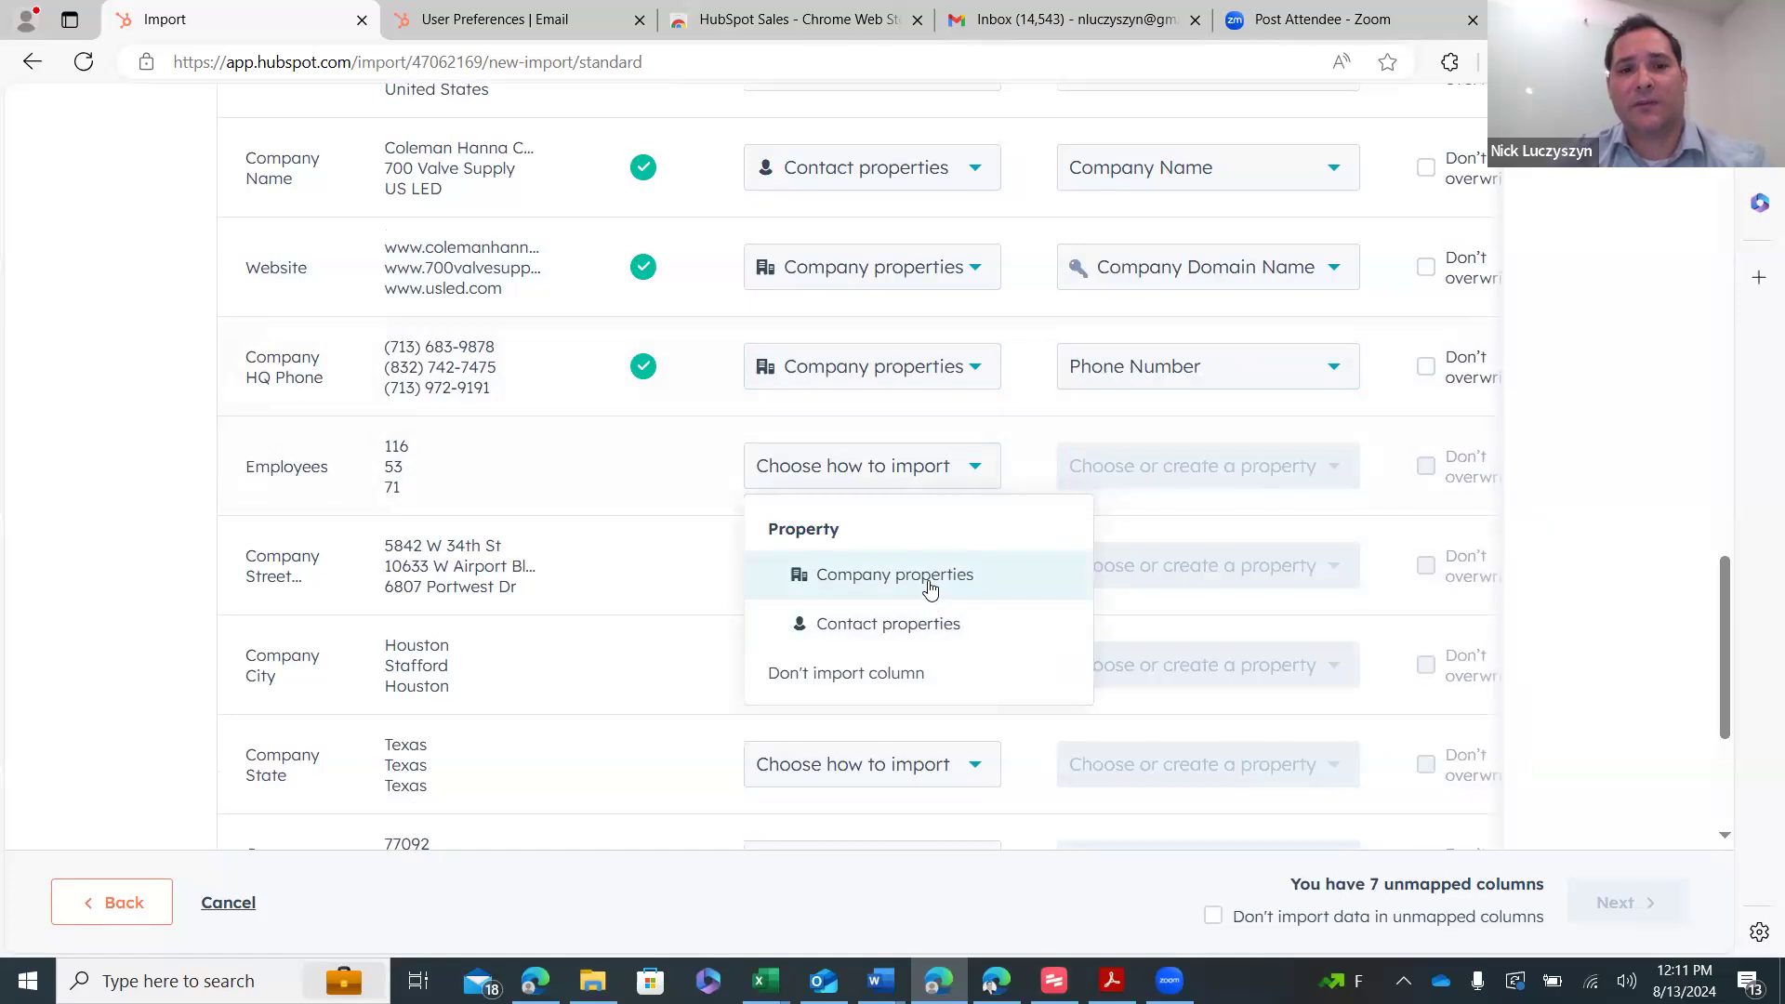
{"action": "left_click", "coordinate": [884, 577]}
{"action": "left_click", "coordinate": [1151, 475]}
{"action": "type", "text": "emp"}
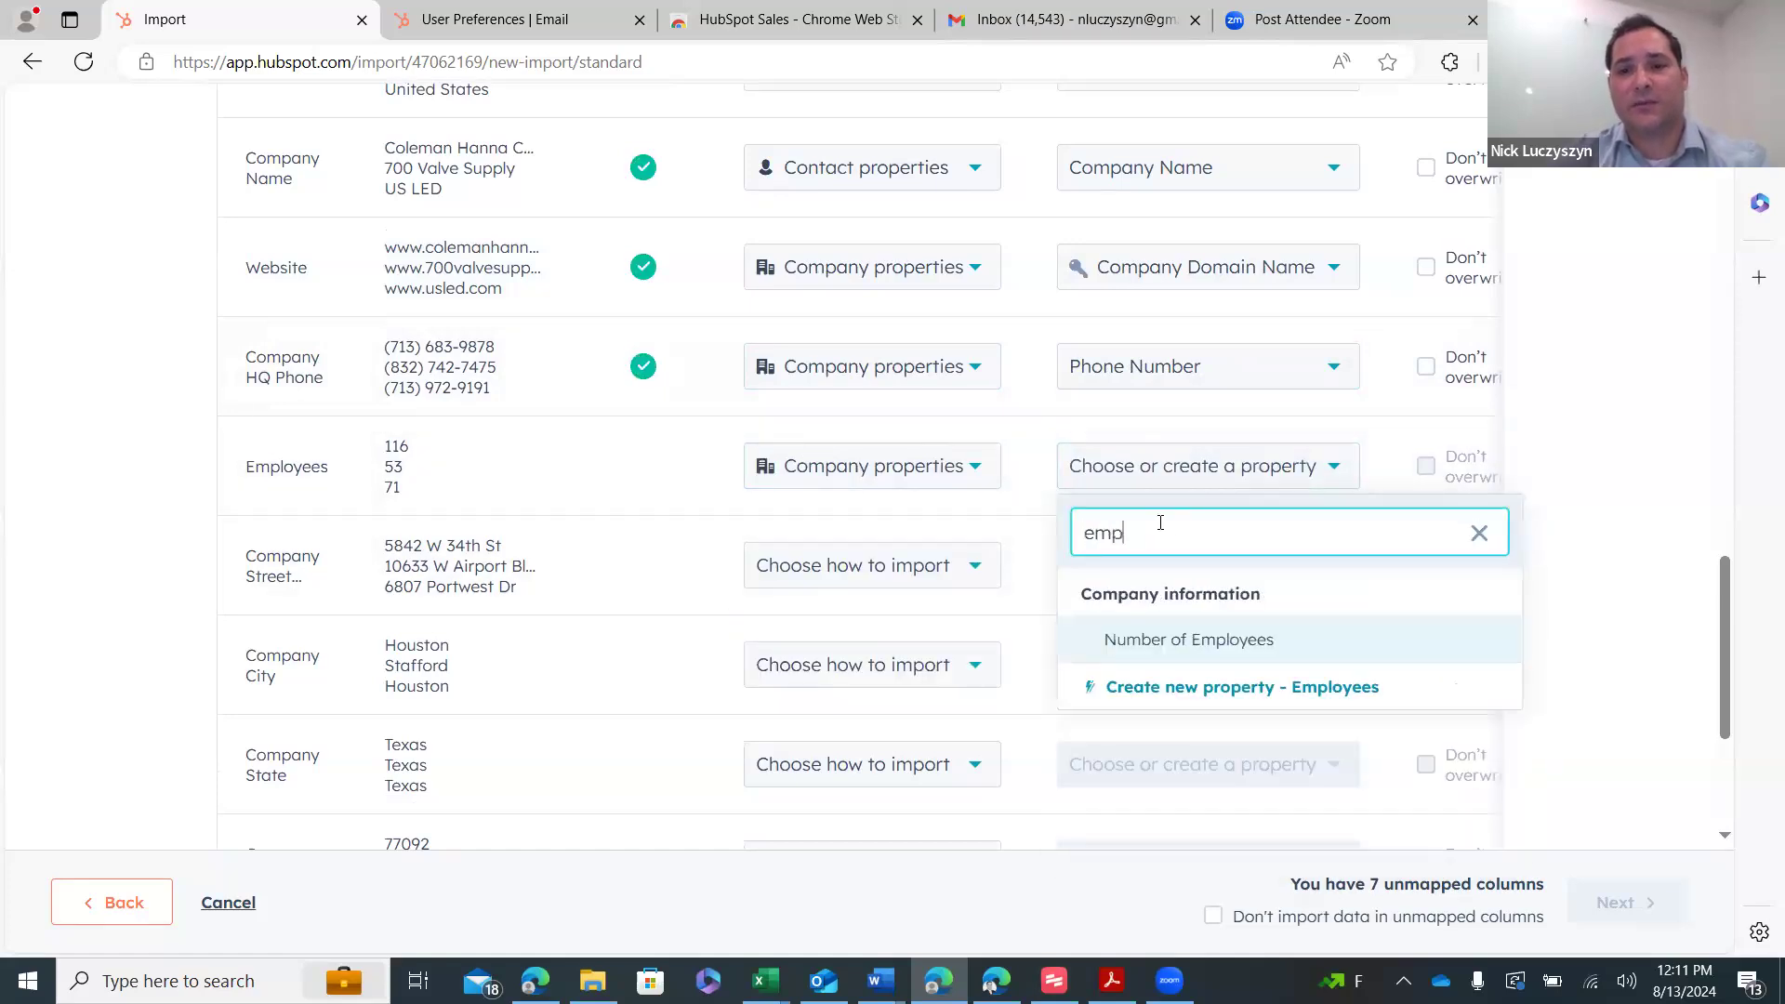
{"action": "left_click", "coordinate": [1220, 646]}
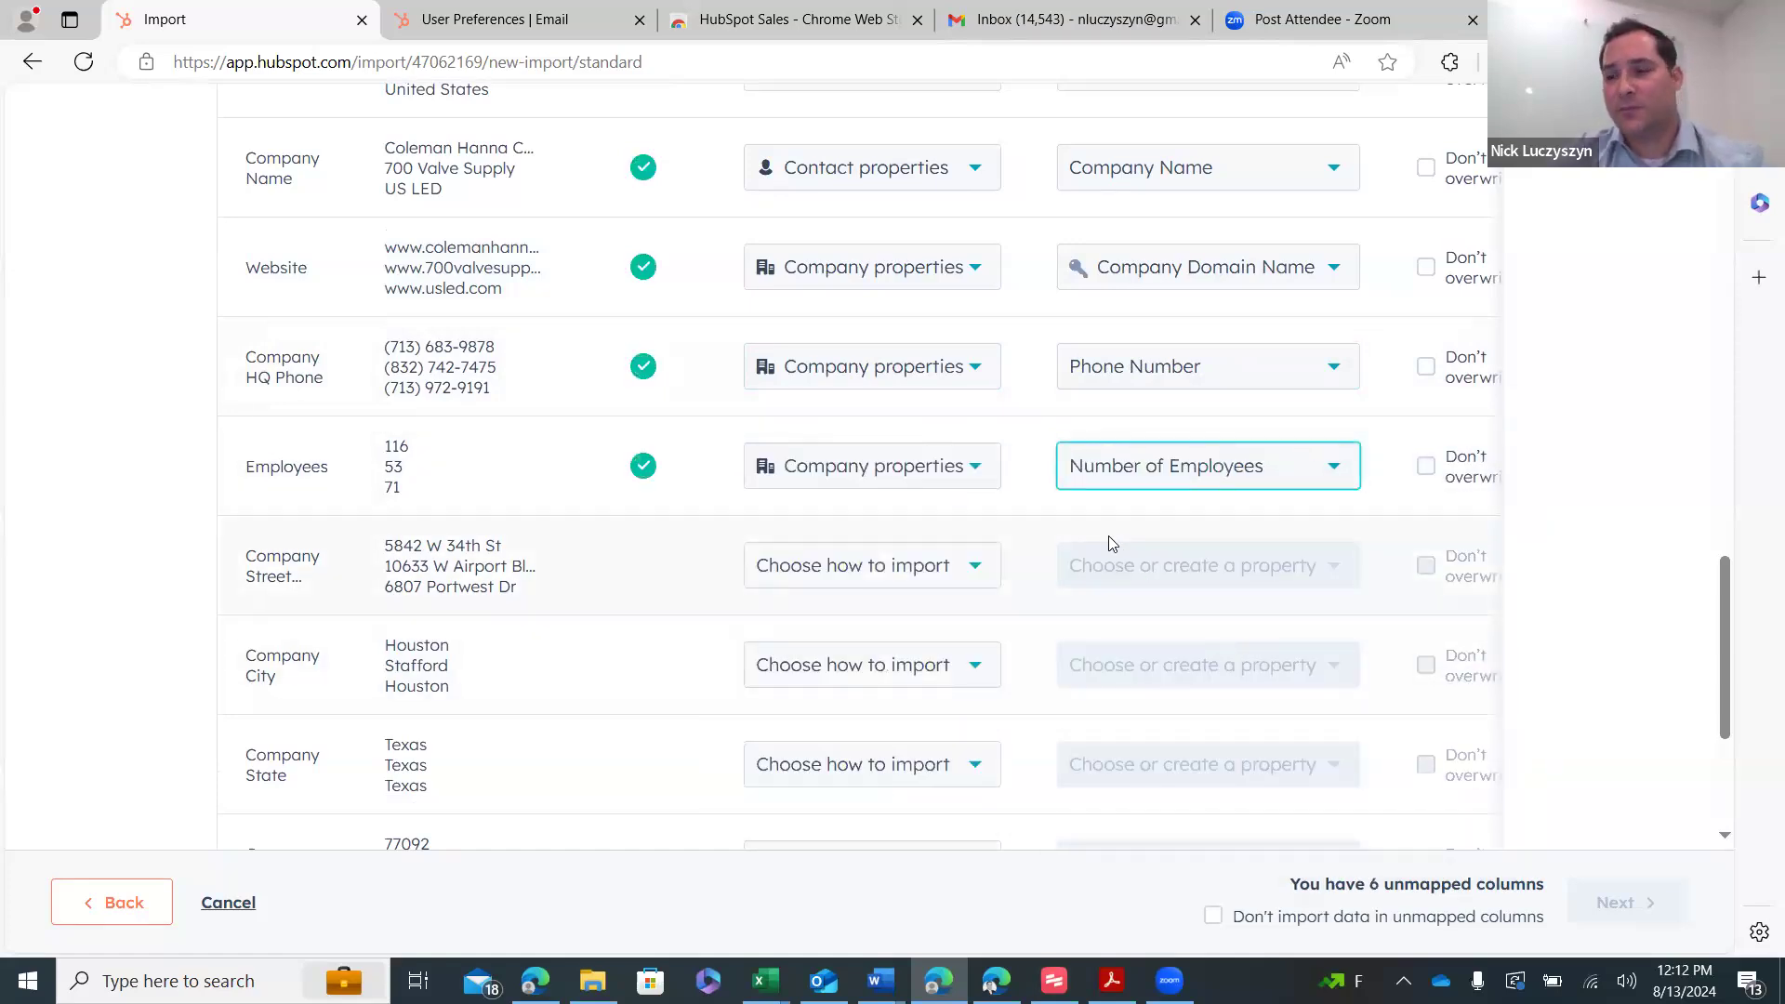
{"action": "mouse_move", "coordinate": [1087, 496]}
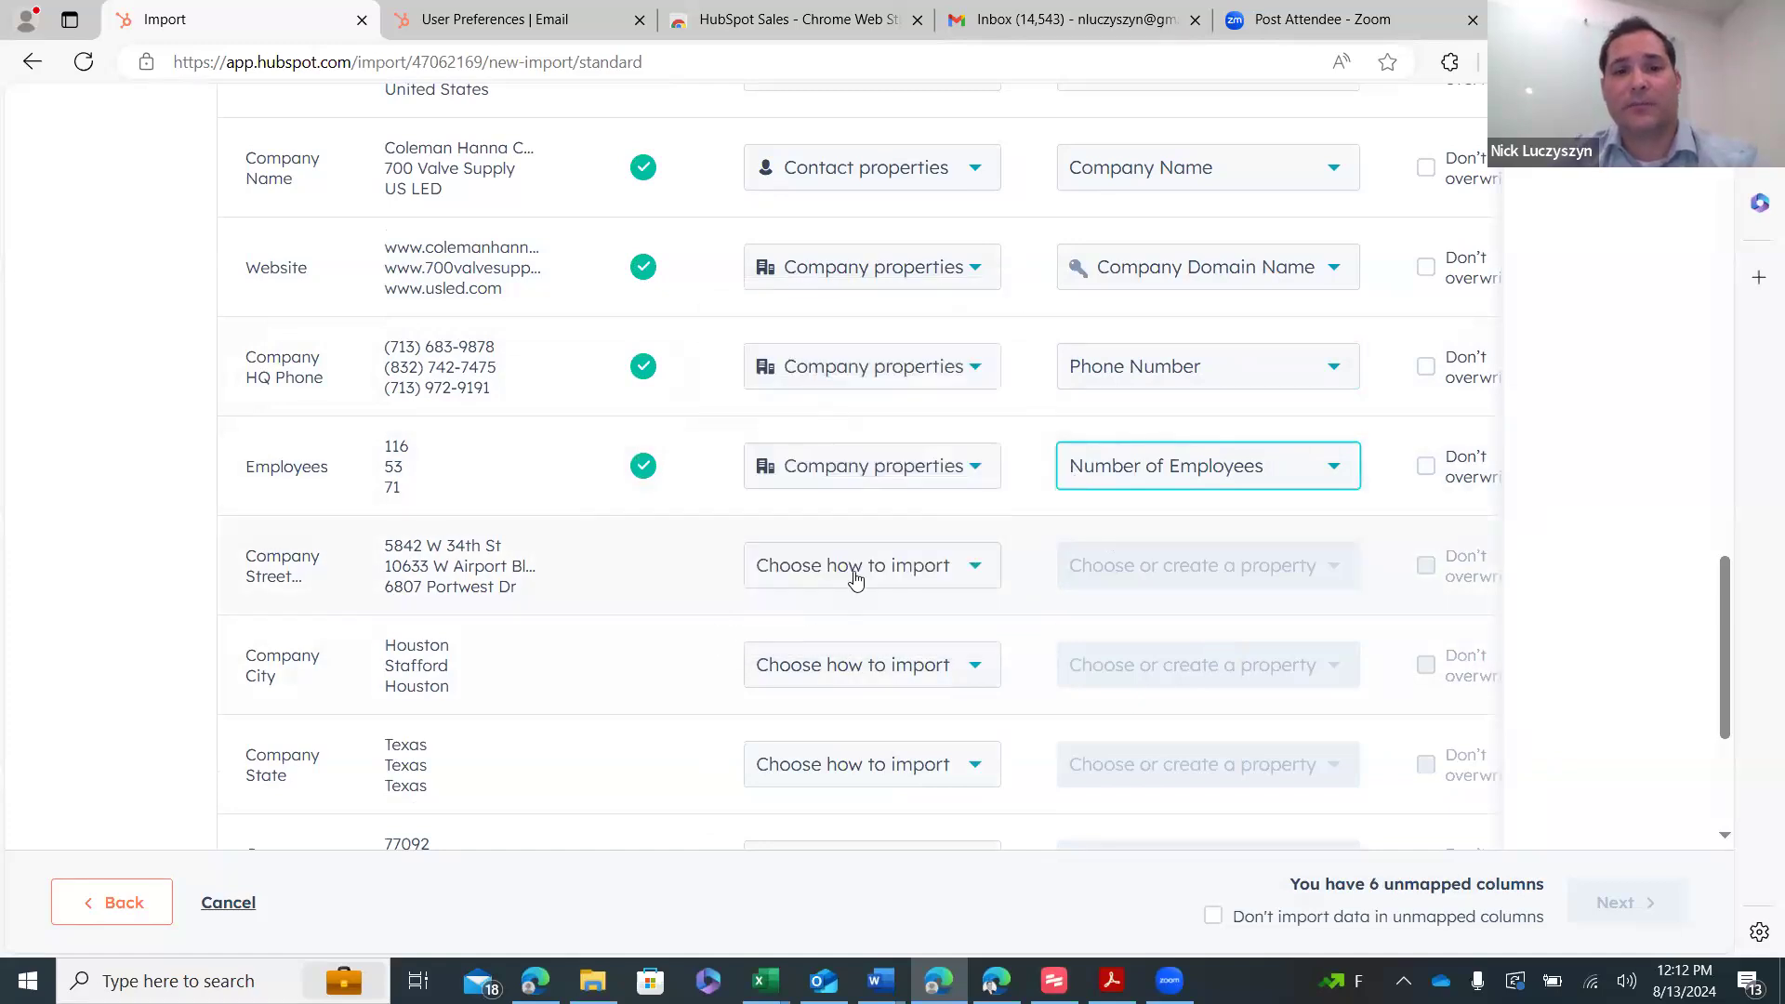
{"action": "left_click", "coordinate": [856, 579]}
{"action": "left_click", "coordinate": [858, 693]}
{"action": "left_click", "coordinate": [1148, 566]}
{"action": "type", "text": "stre"}
{"action": "left_click", "coordinate": [1160, 411]}
- Map Company City to City and Company State to State/Region company properties
{"action": "scroll", "coordinate": [1000, 486], "scroll_direction": "down", "scroll_amount": 1}
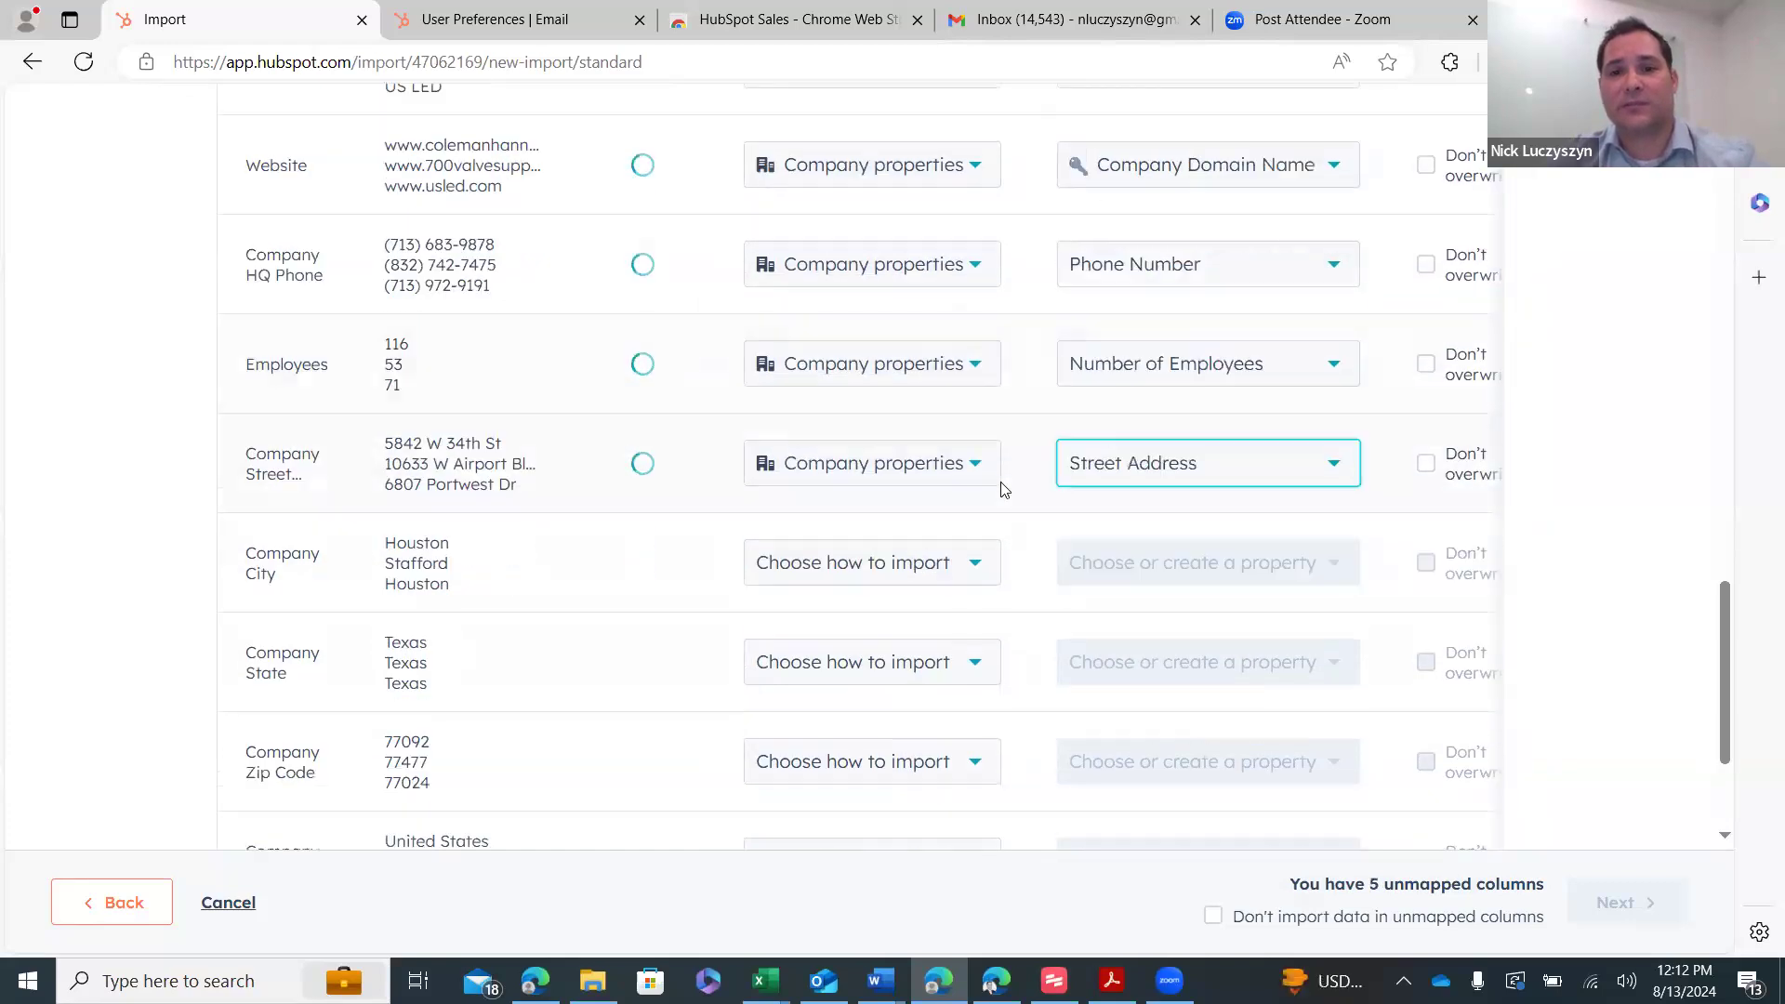
{"action": "left_click", "coordinate": [926, 558]}
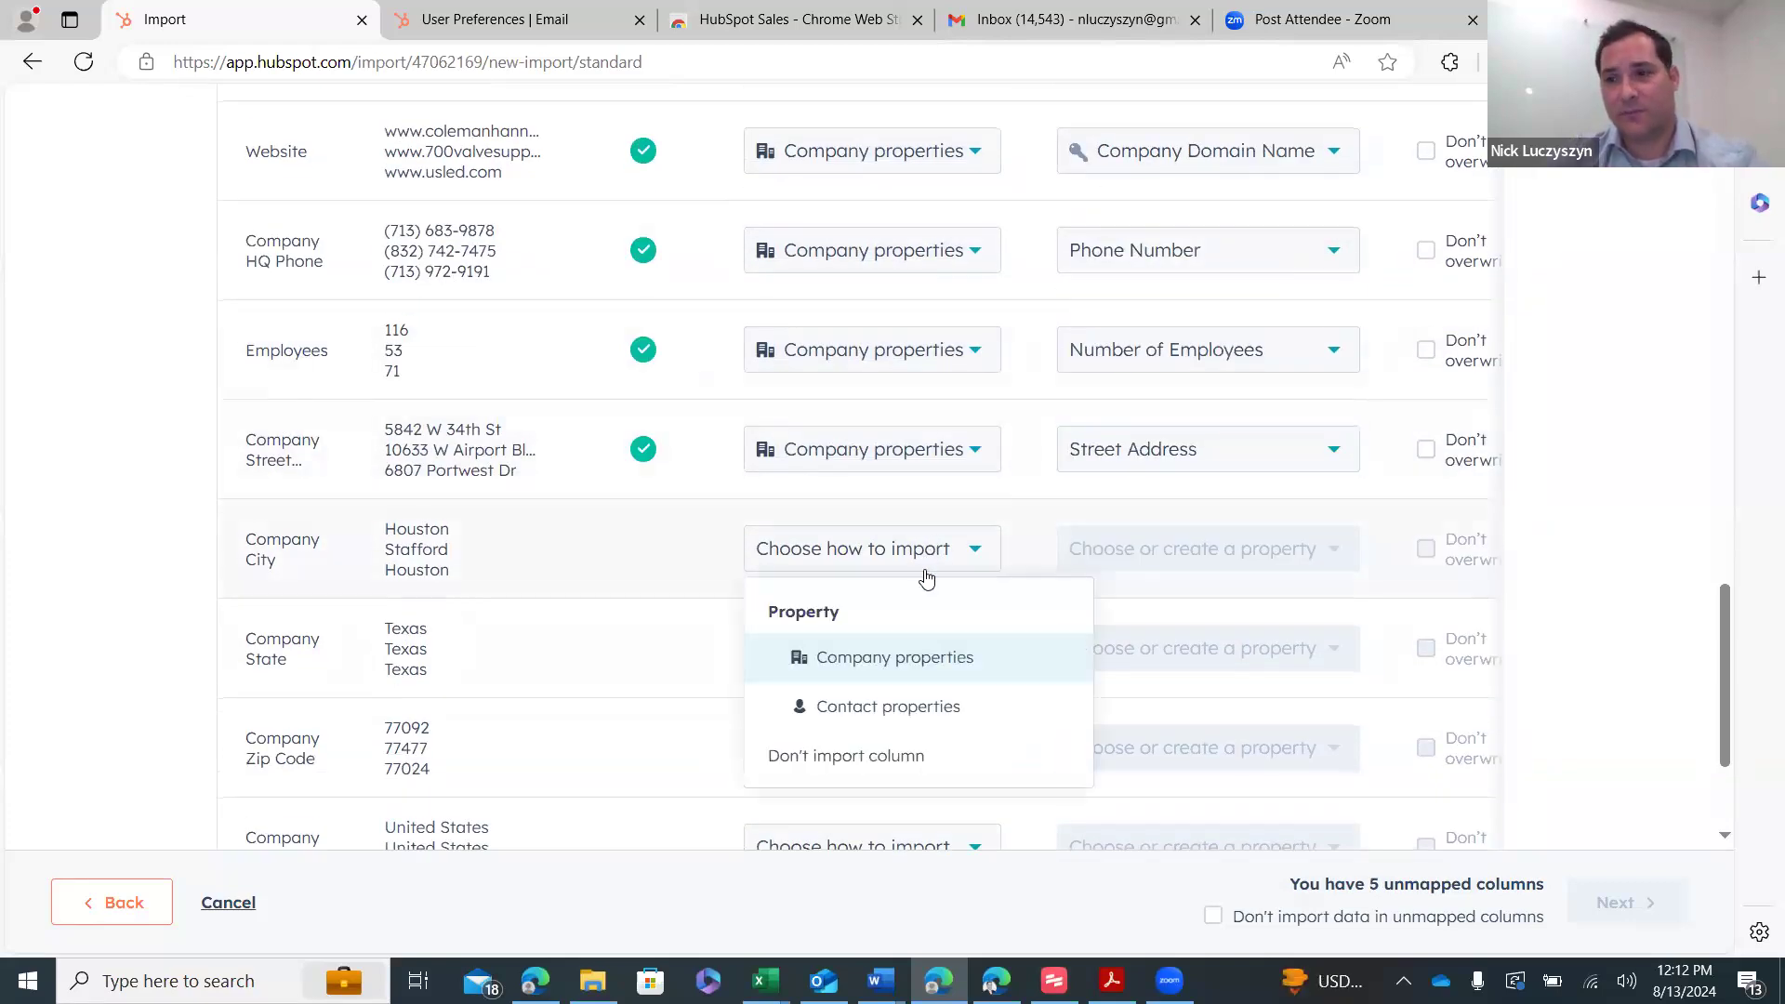
{"action": "left_click", "coordinate": [904, 660]}
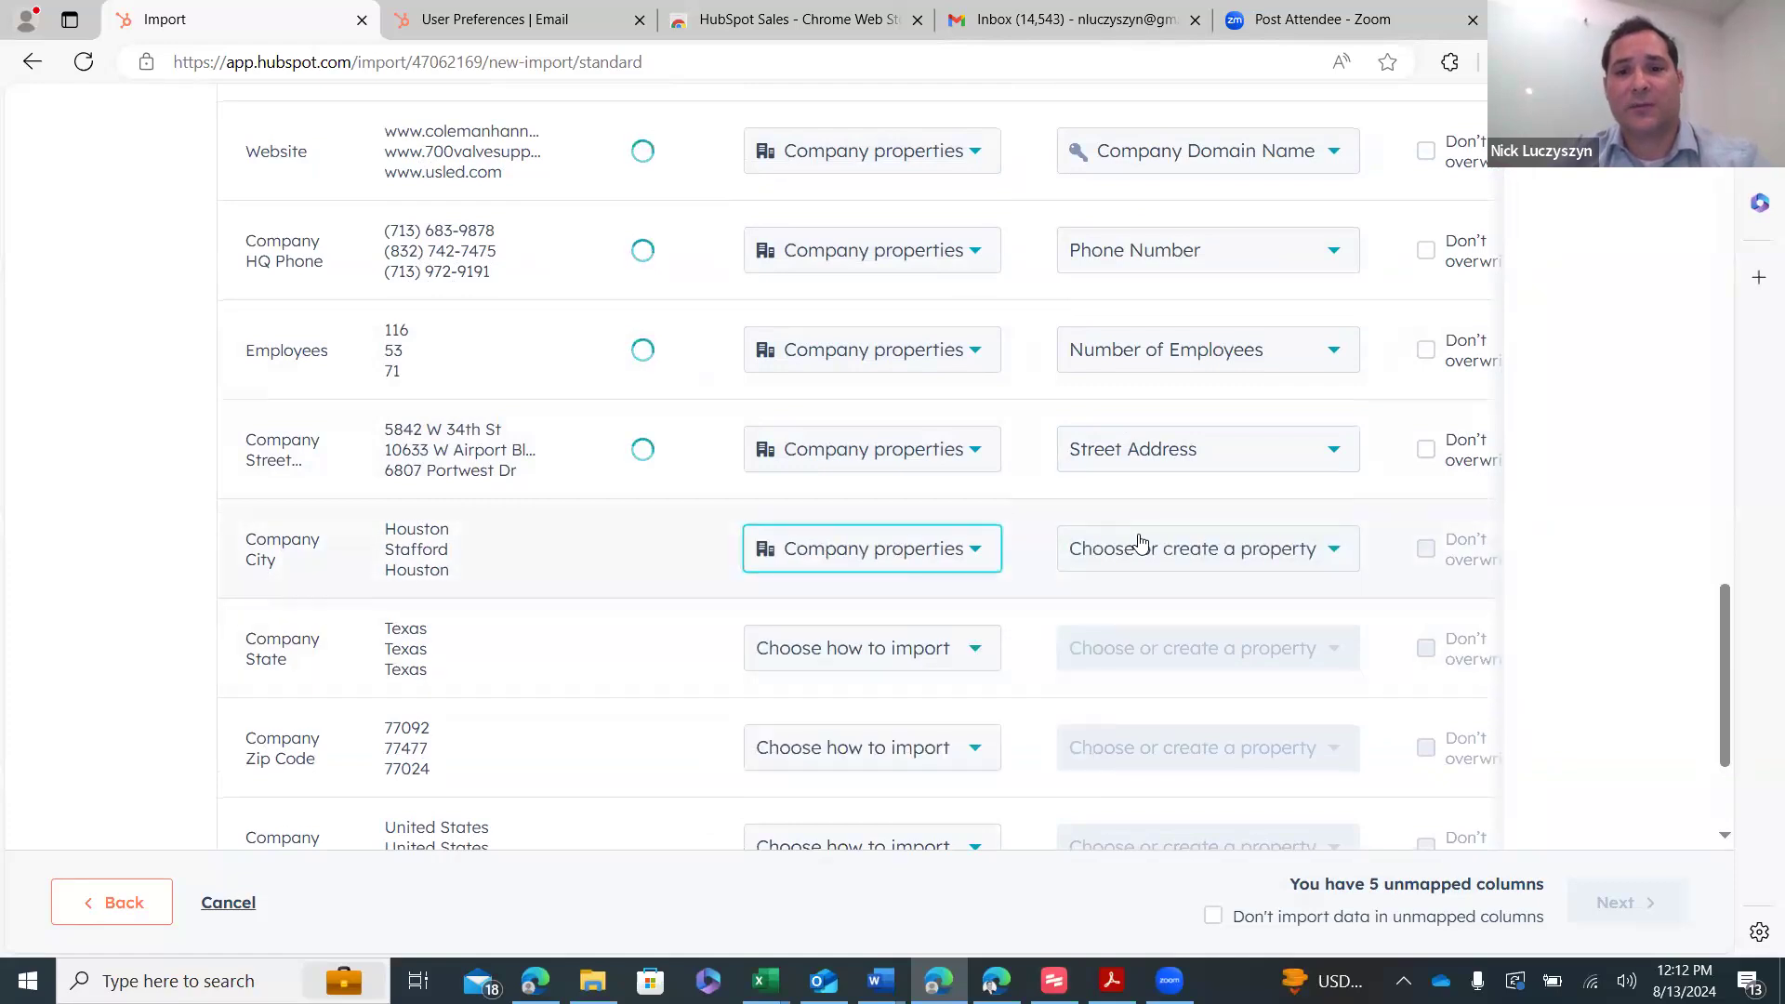
{"action": "left_click", "coordinate": [1147, 566]}
{"action": "type", "text": "city"}
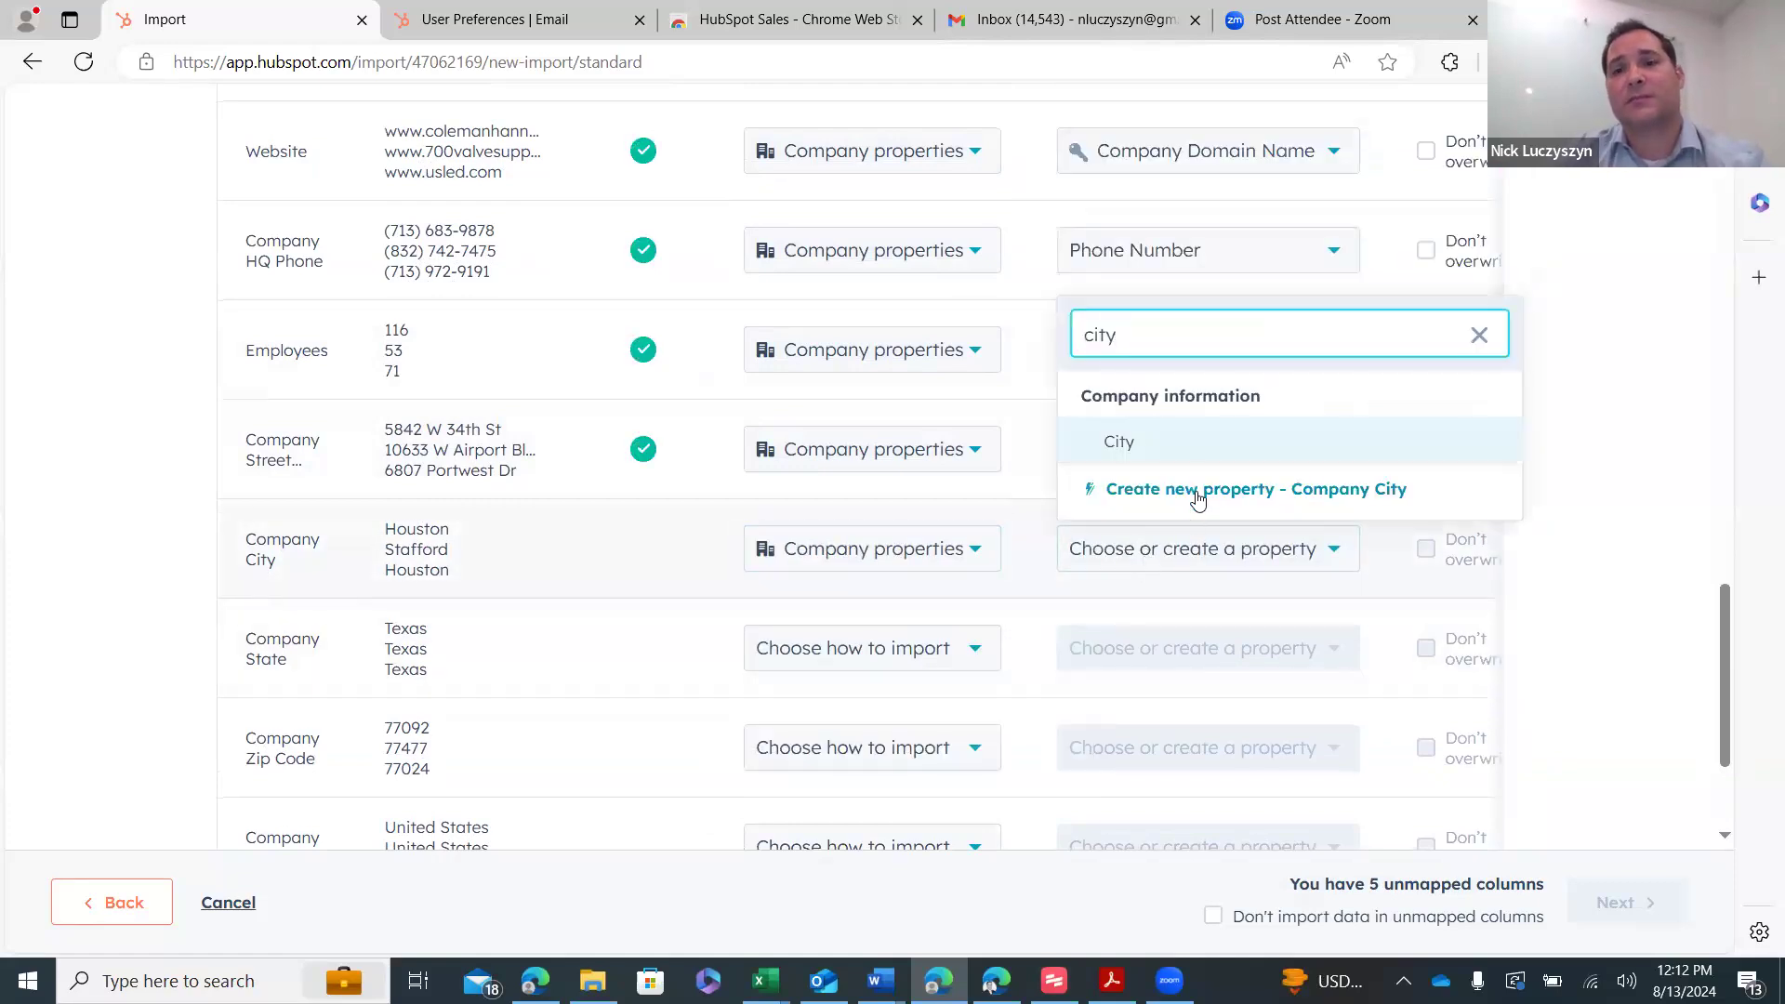
{"action": "left_click", "coordinate": [1162, 442]}
{"action": "scroll", "coordinate": [1004, 493], "scroll_direction": "down", "scroll_amount": 3}
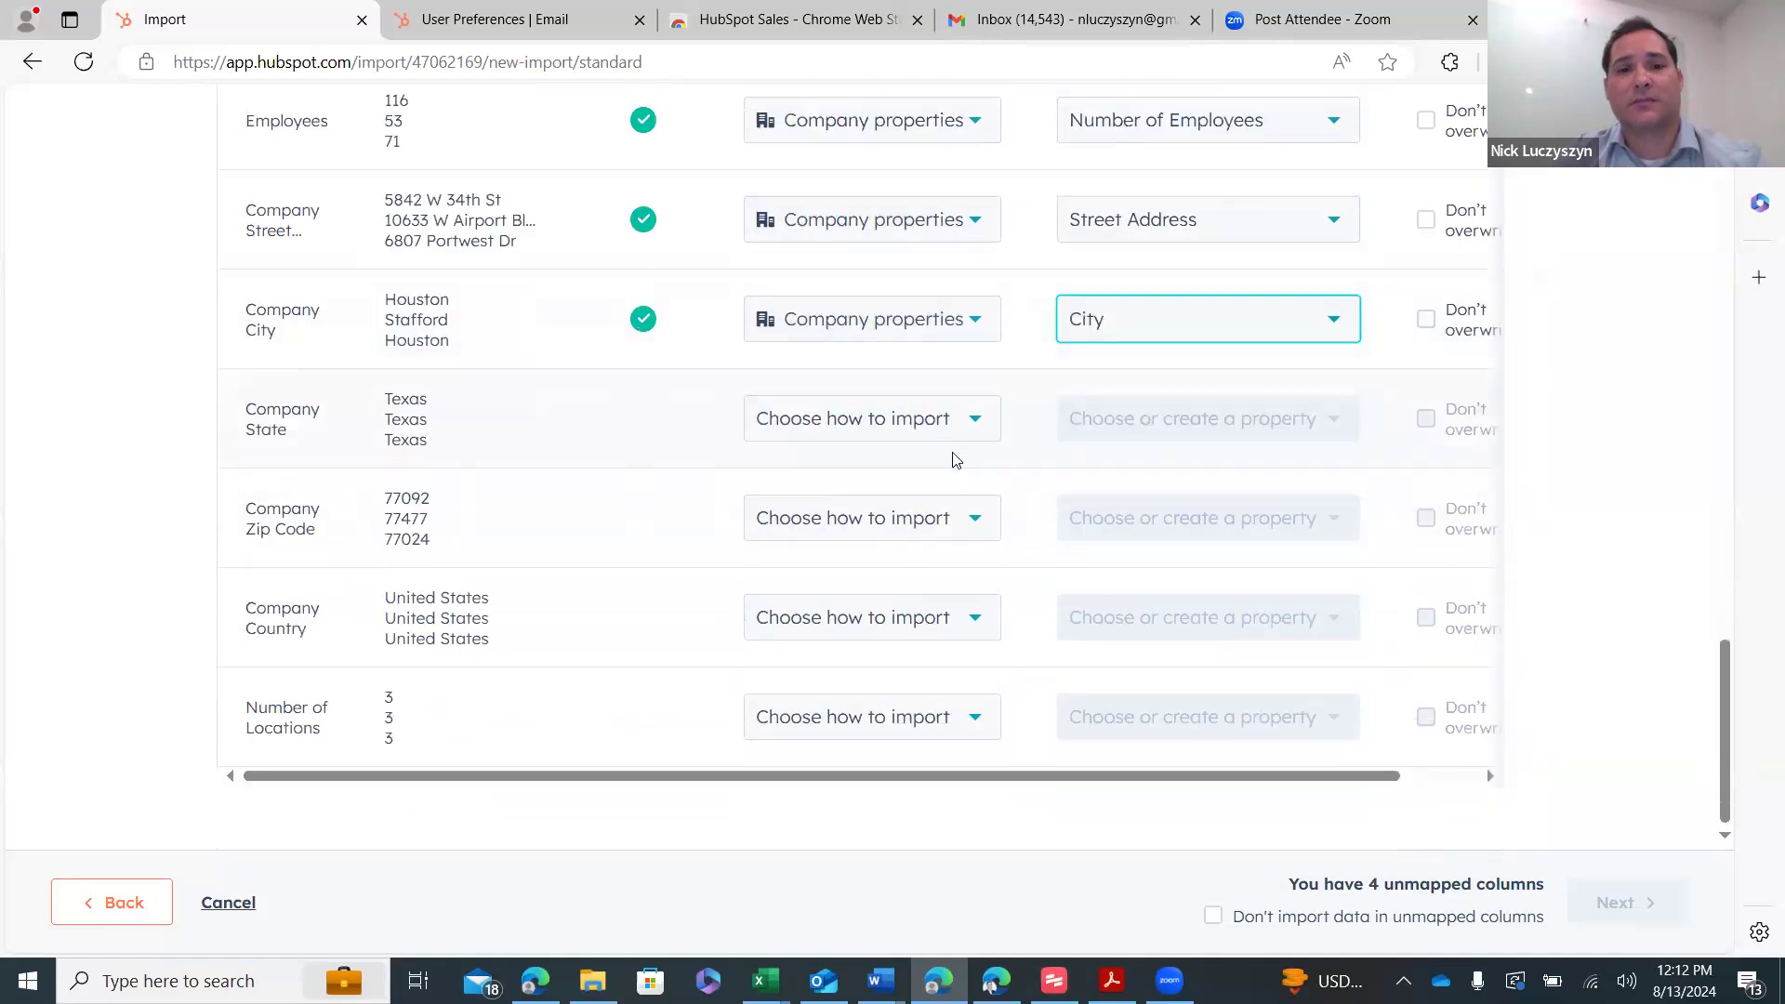
{"action": "left_click", "coordinate": [976, 418]}
{"action": "left_click", "coordinate": [912, 526]}
{"action": "left_click", "coordinate": [1144, 444]}
{"action": "type", "text": "stat"}
{"action": "left_click", "coordinate": [1205, 692]}
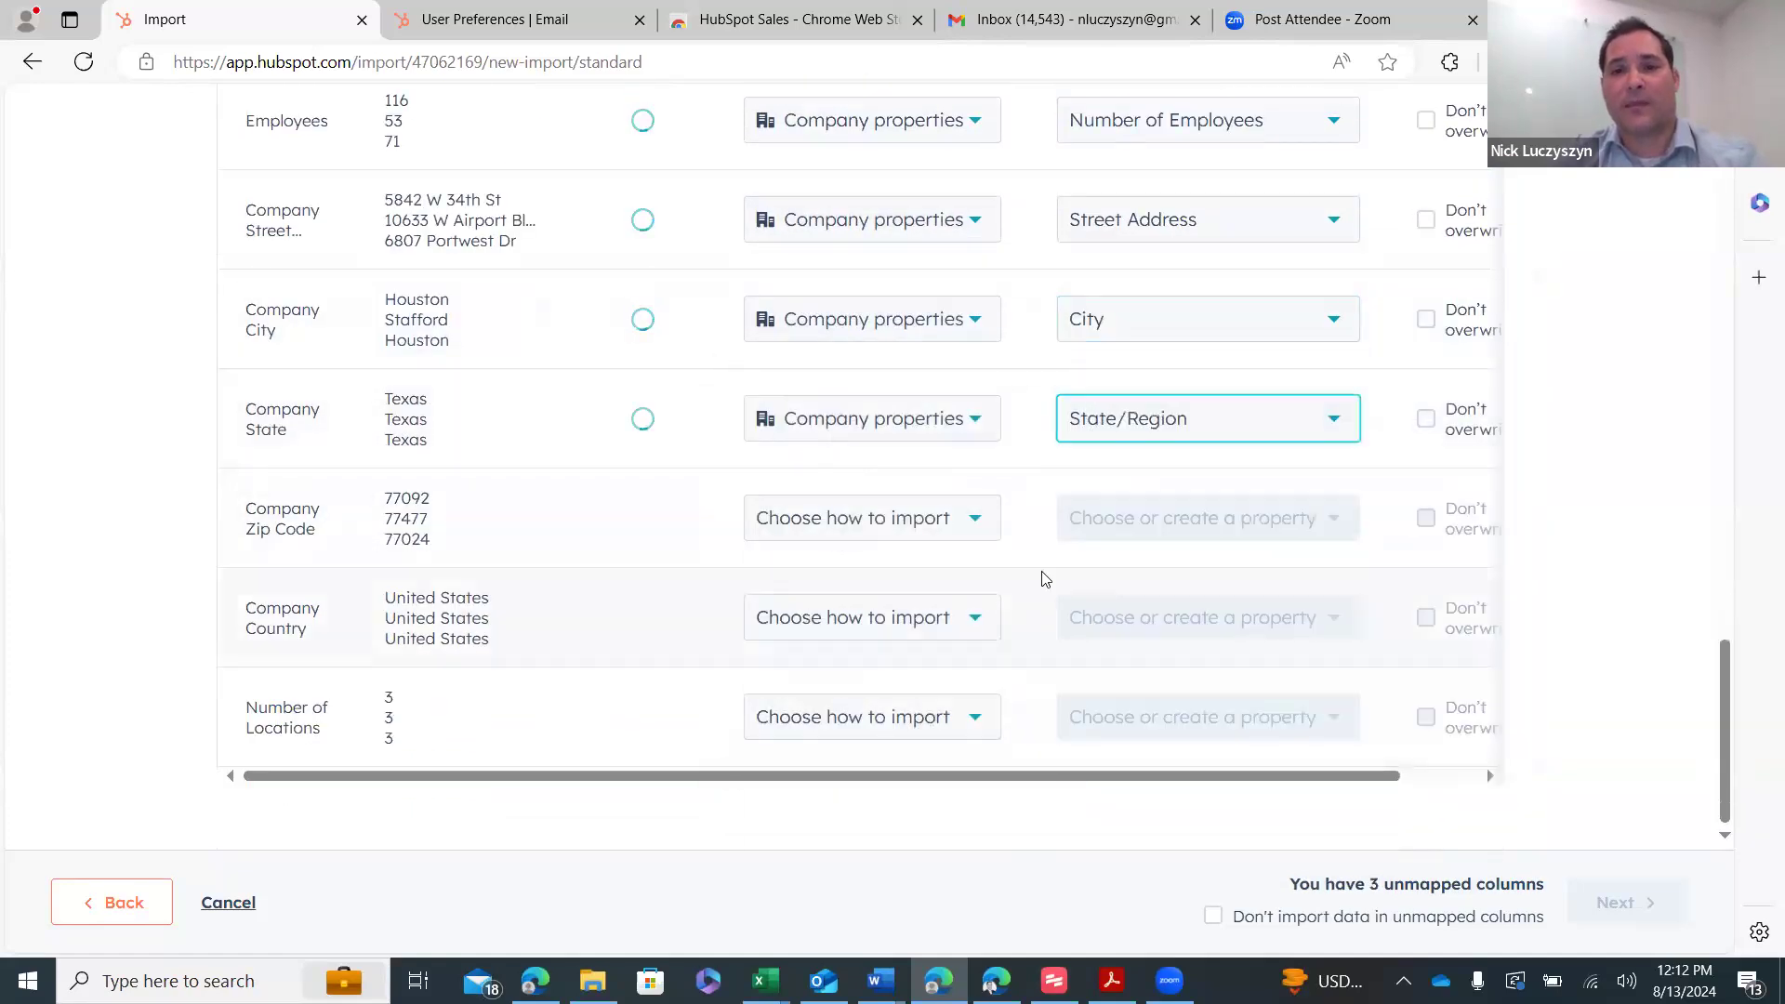
- Map Company Zip Code to Postal Code and Company Country to Country/Region; set Number of Locations as a company property
{"action": "left_click", "coordinate": [945, 518]}
{"action": "left_click", "coordinate": [941, 625]}
{"action": "left_click", "coordinate": [1167, 536]}
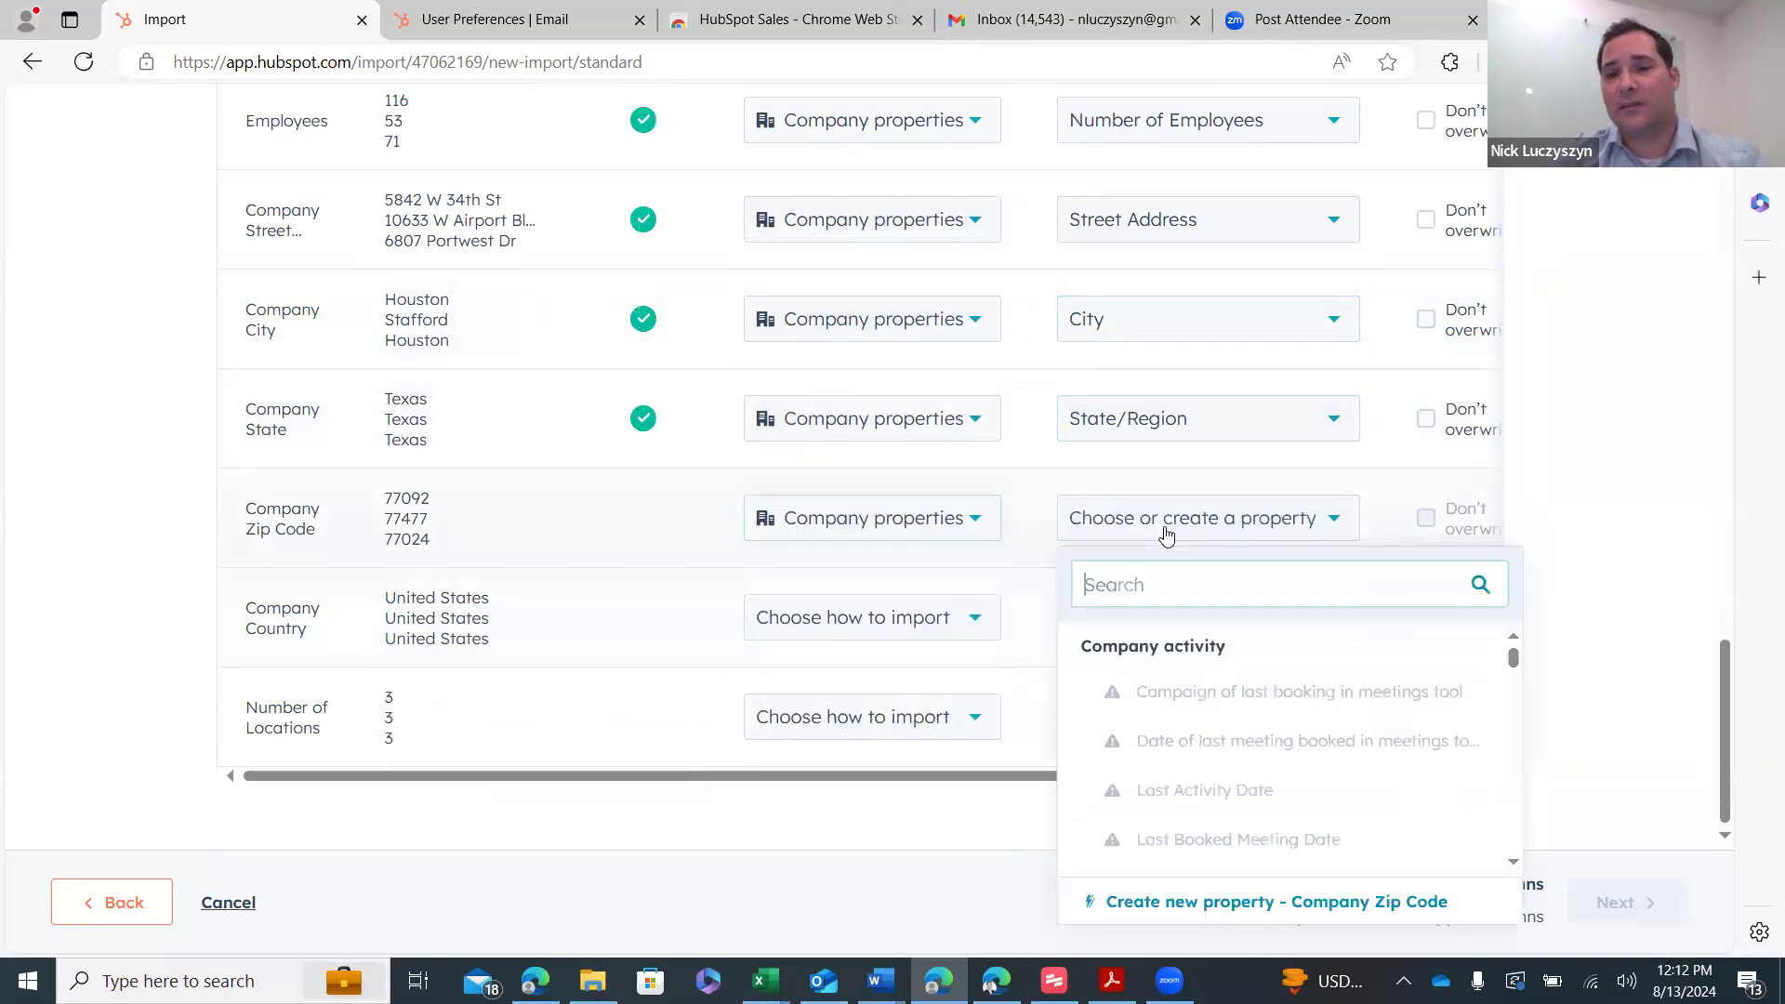
{"action": "type", "text": "posta"}
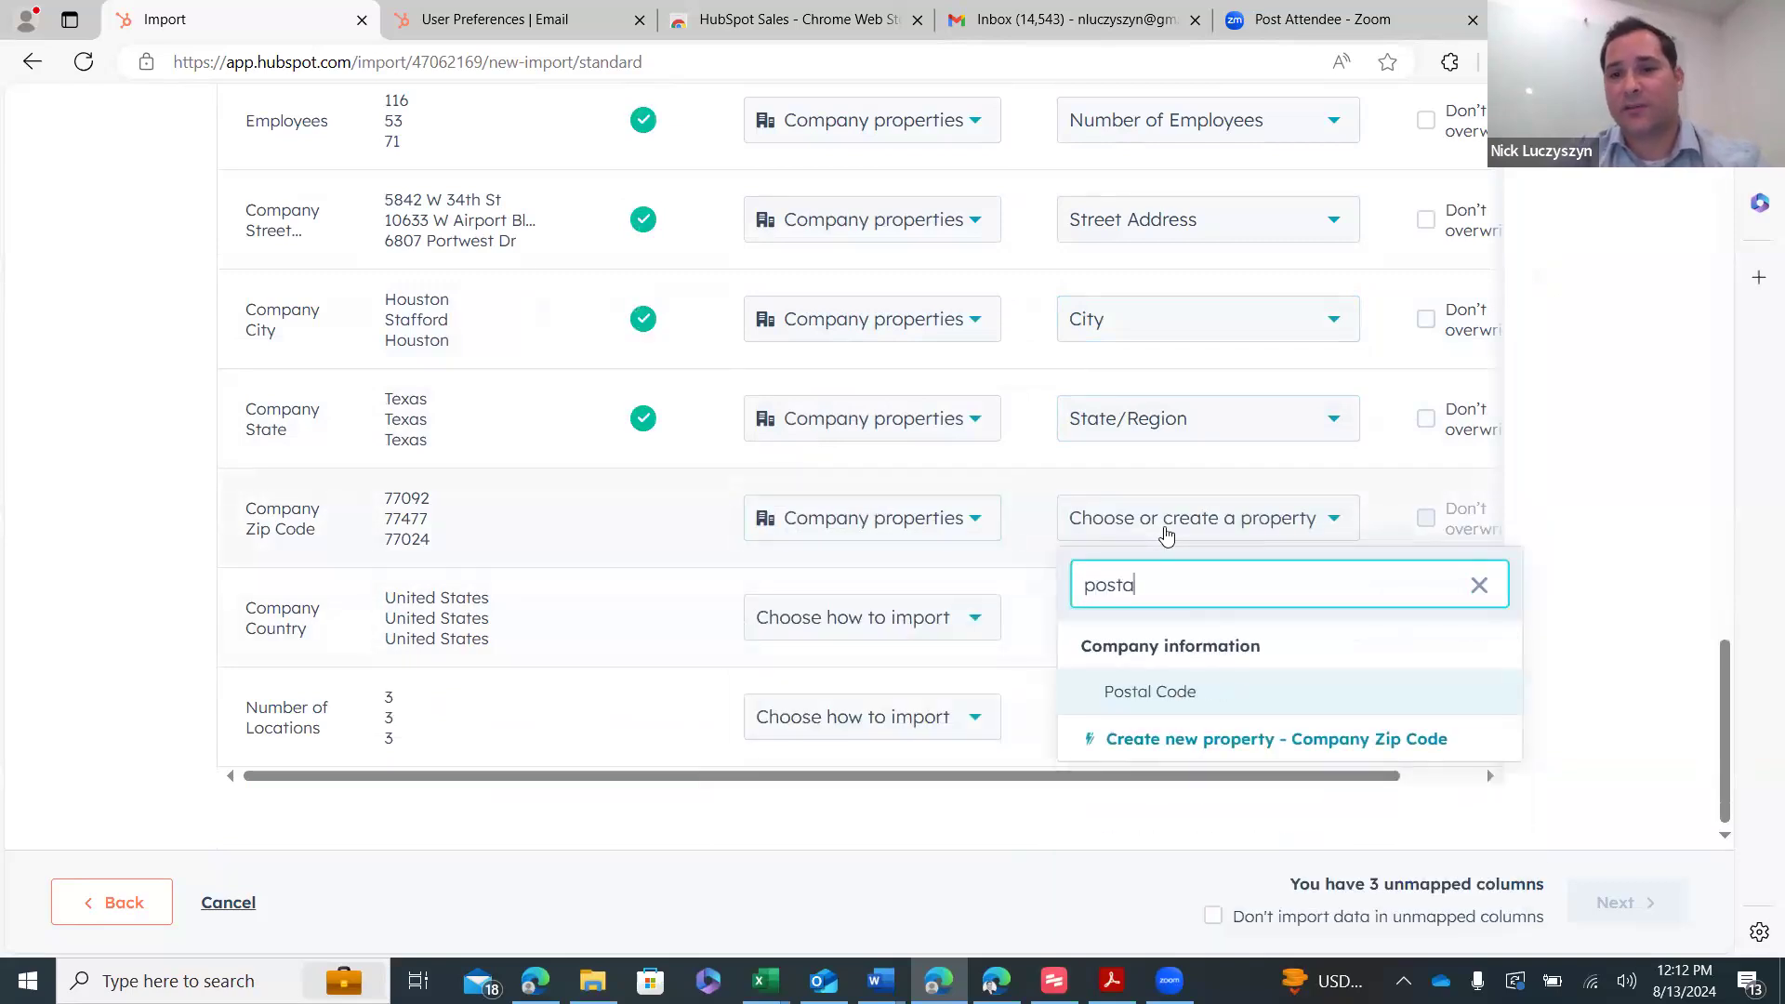
{"action": "left_click", "coordinate": [1176, 693]}
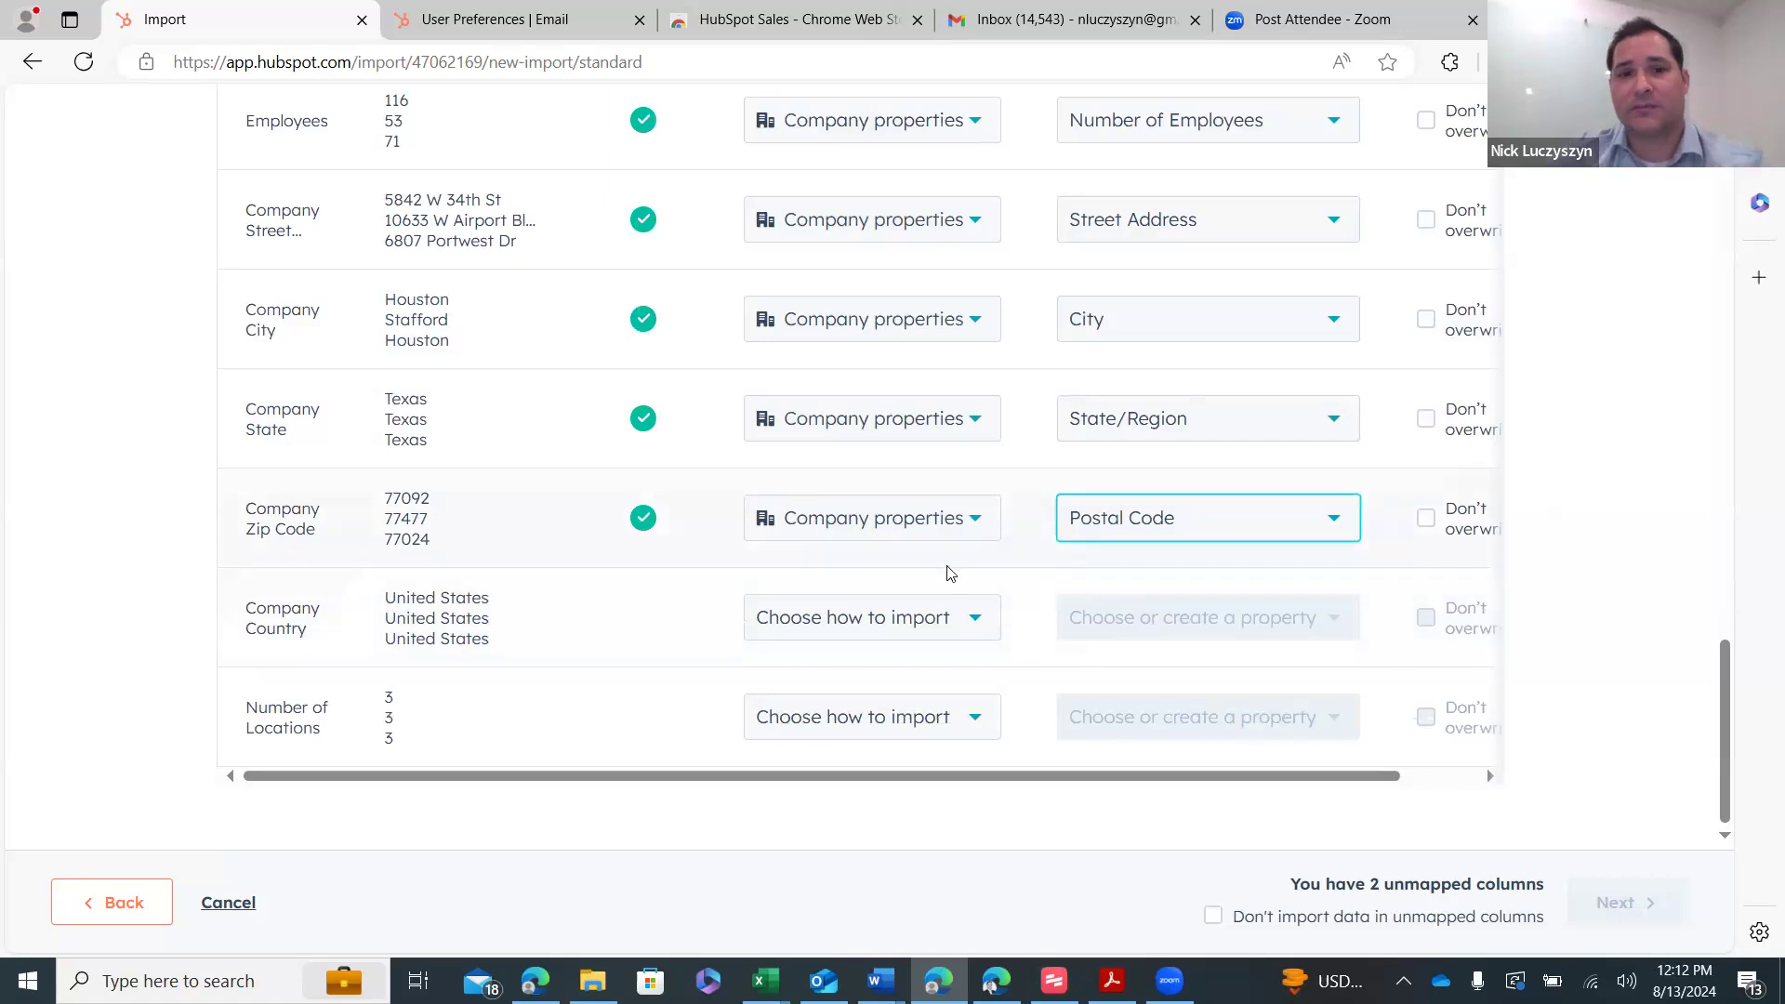
{"action": "left_click", "coordinate": [922, 617]}
{"action": "left_click", "coordinate": [926, 735]}
{"action": "left_click", "coordinate": [1171, 619]}
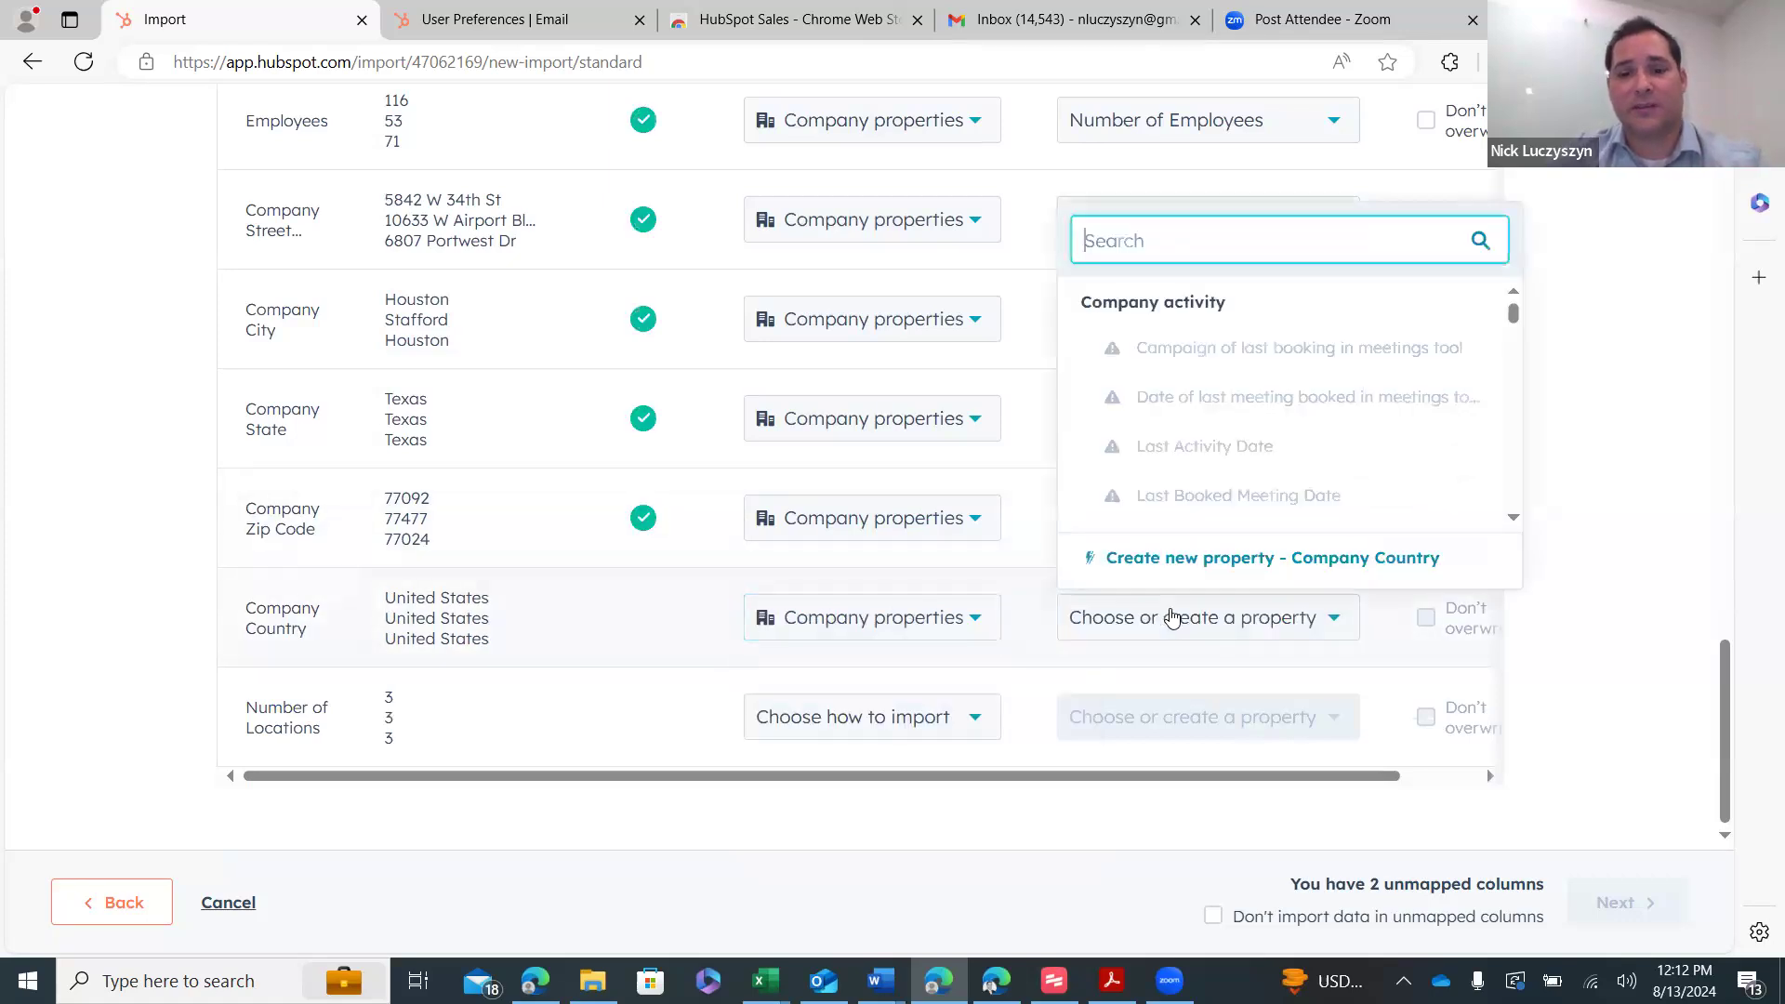
{"action": "type", "text": "cou"}
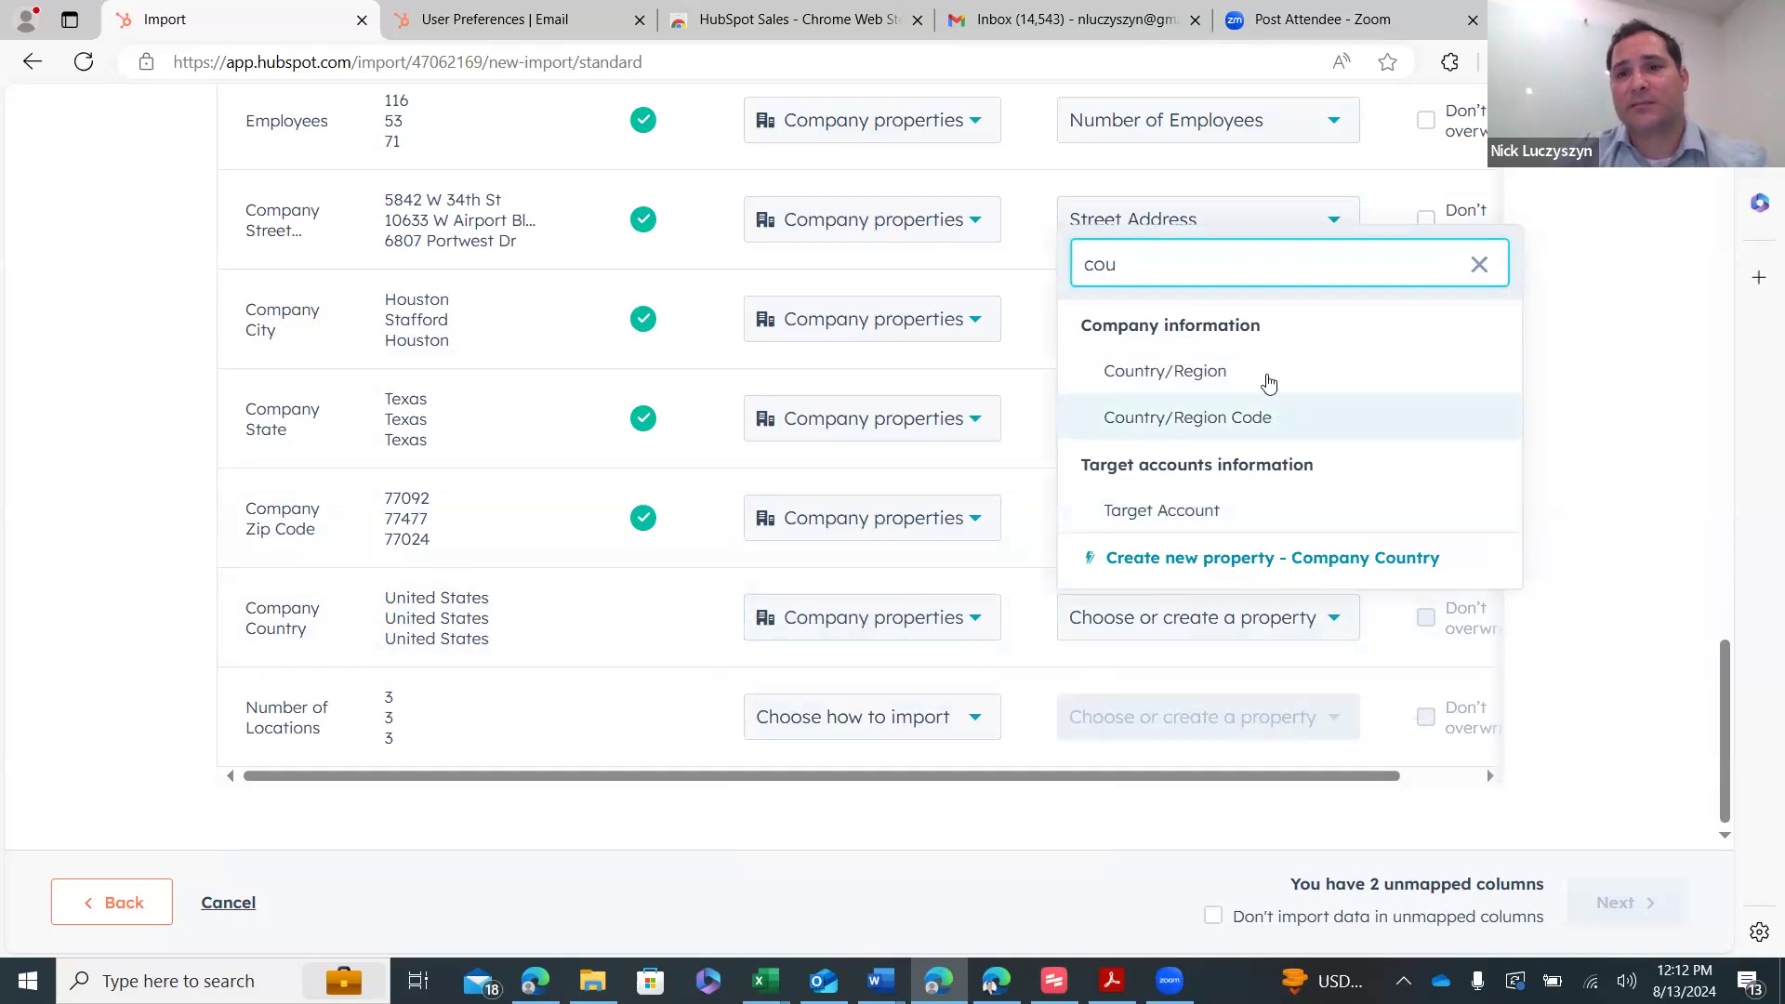
{"action": "left_click", "coordinate": [1269, 381]}
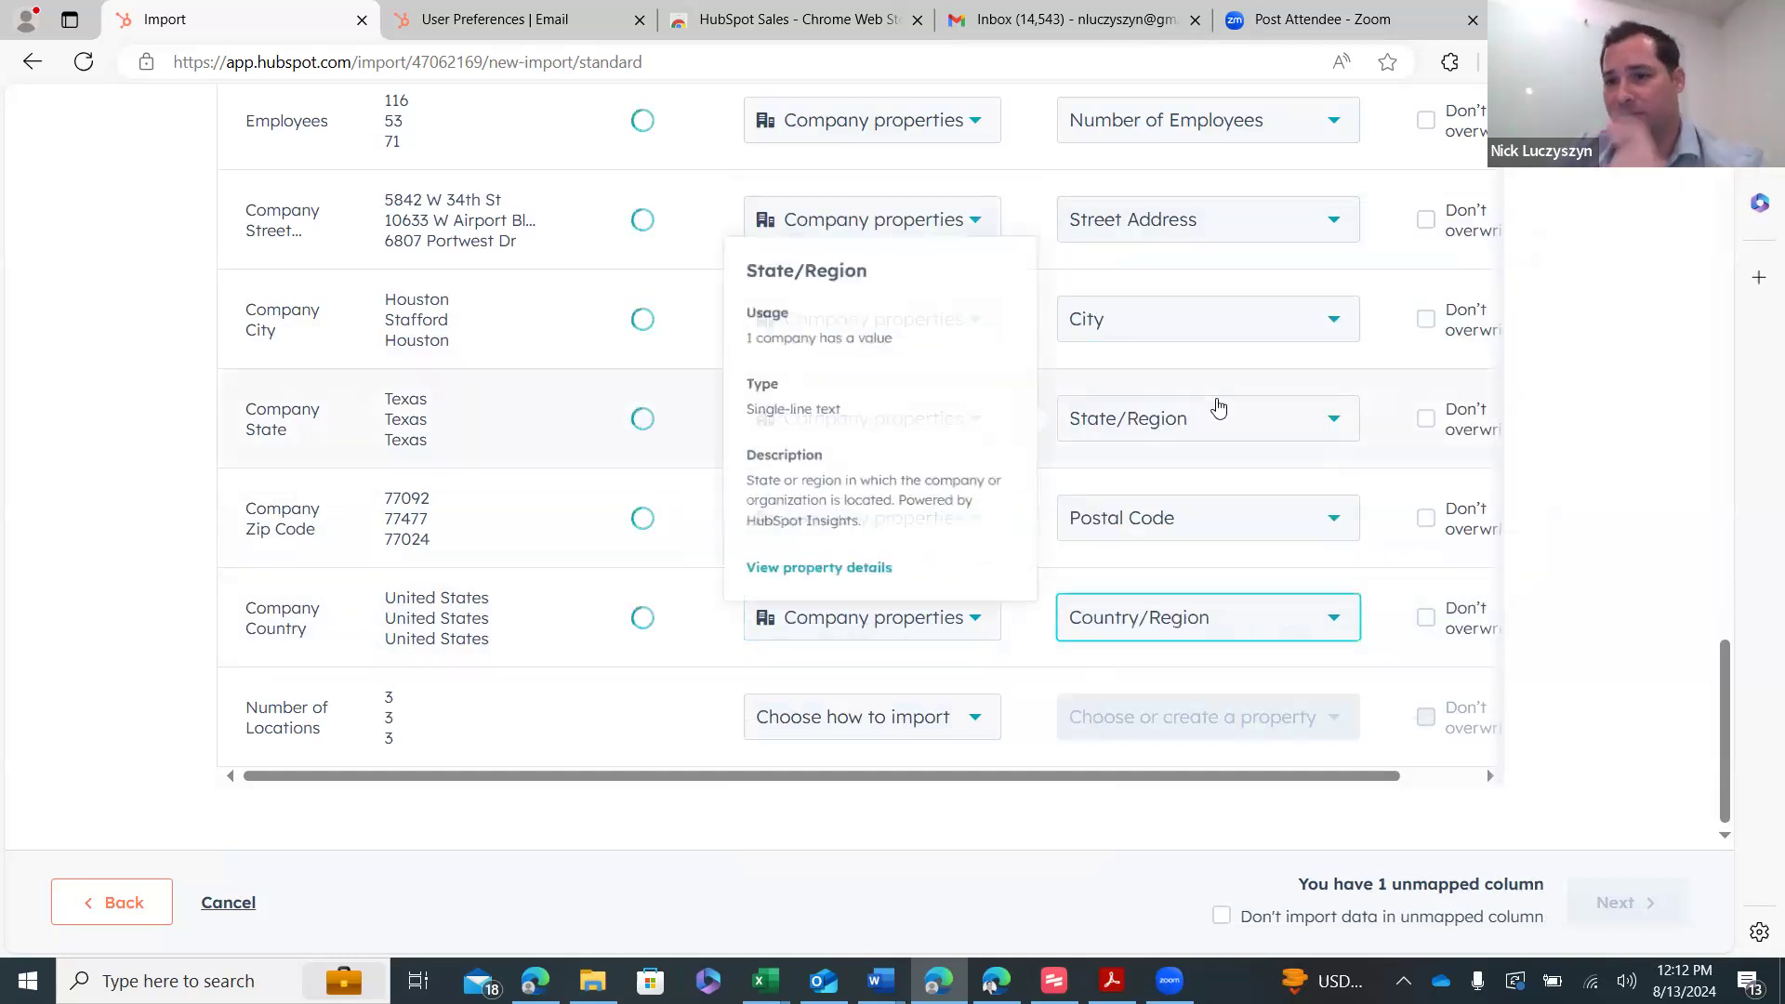
{"action": "left_click", "coordinate": [968, 717]}
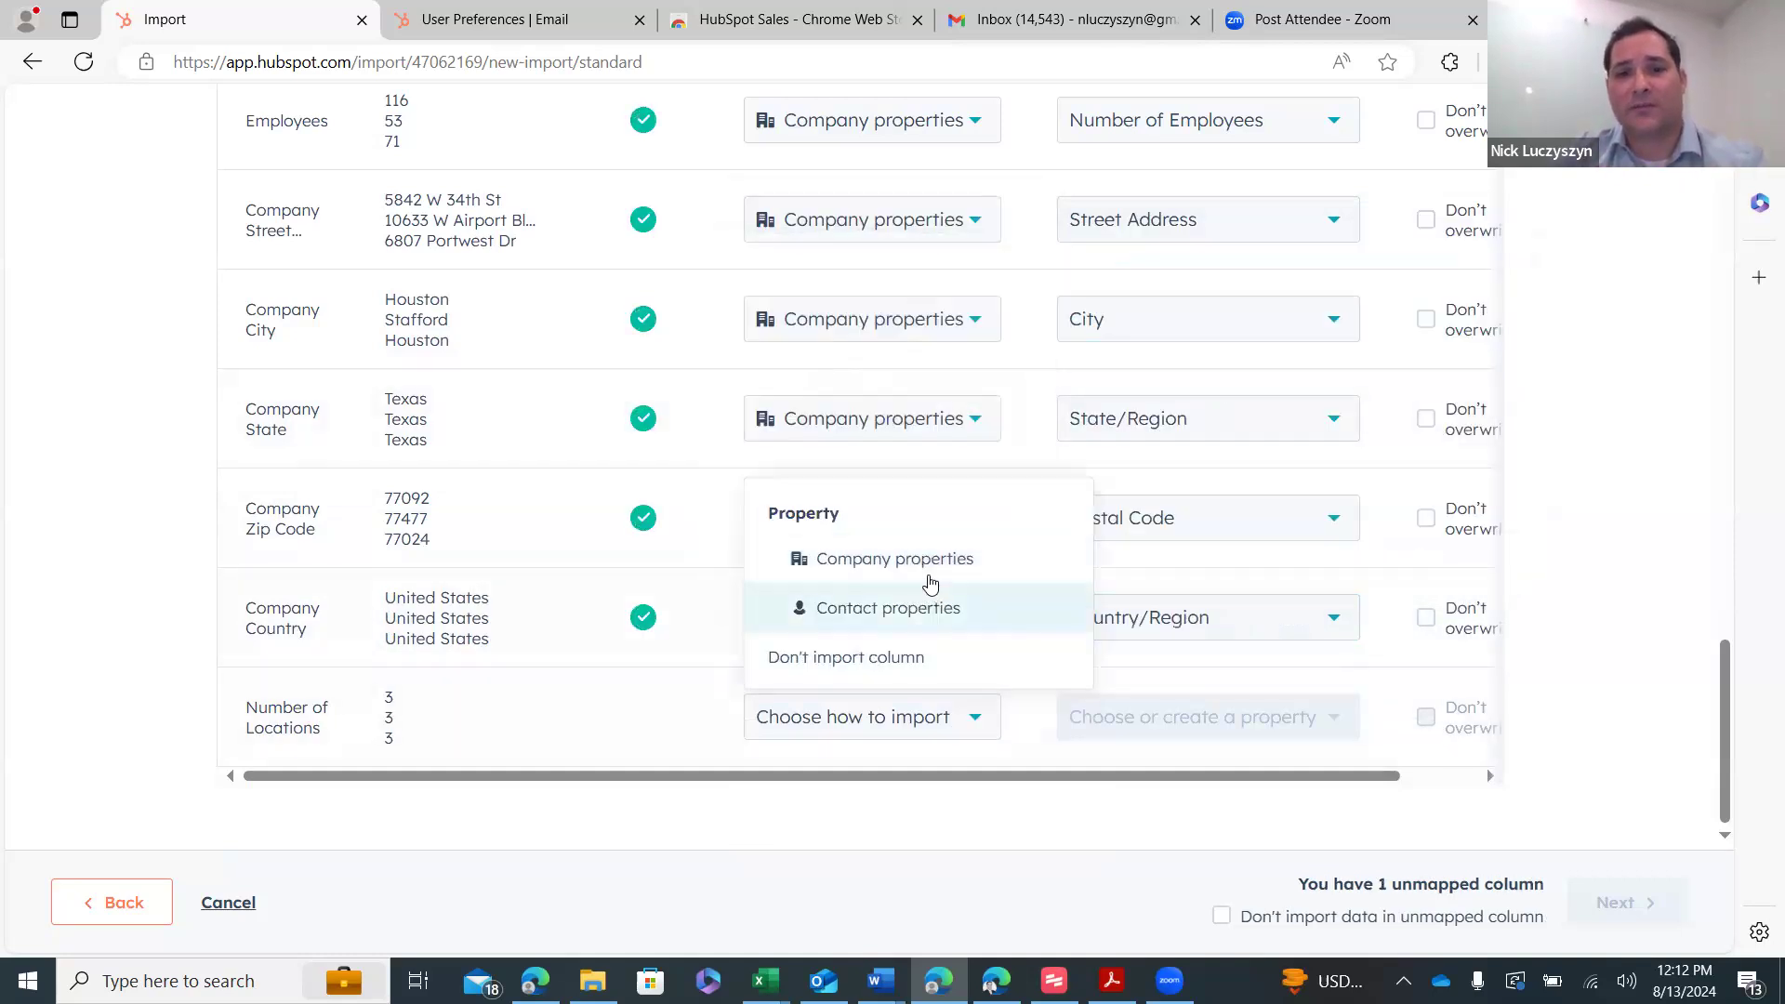
{"action": "left_click", "coordinate": [921, 559]}
{"action": "left_click", "coordinate": [1116, 721]}
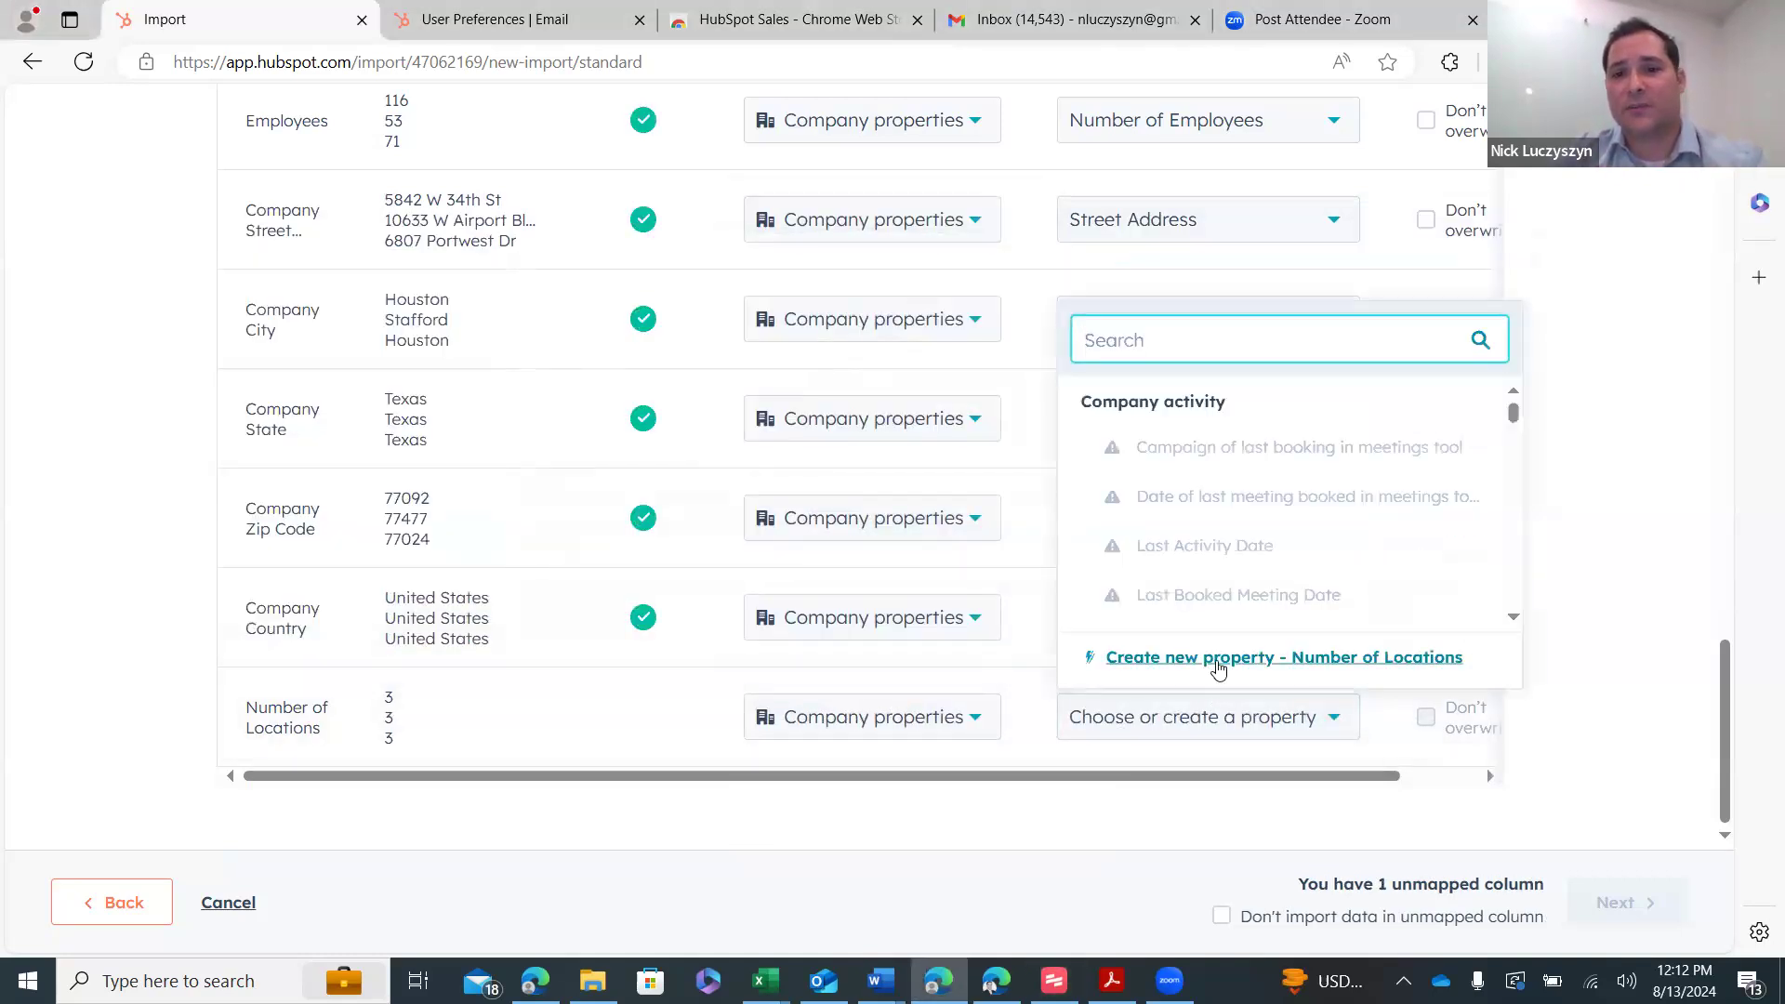
{"action": "left_click", "coordinate": [1218, 660]}
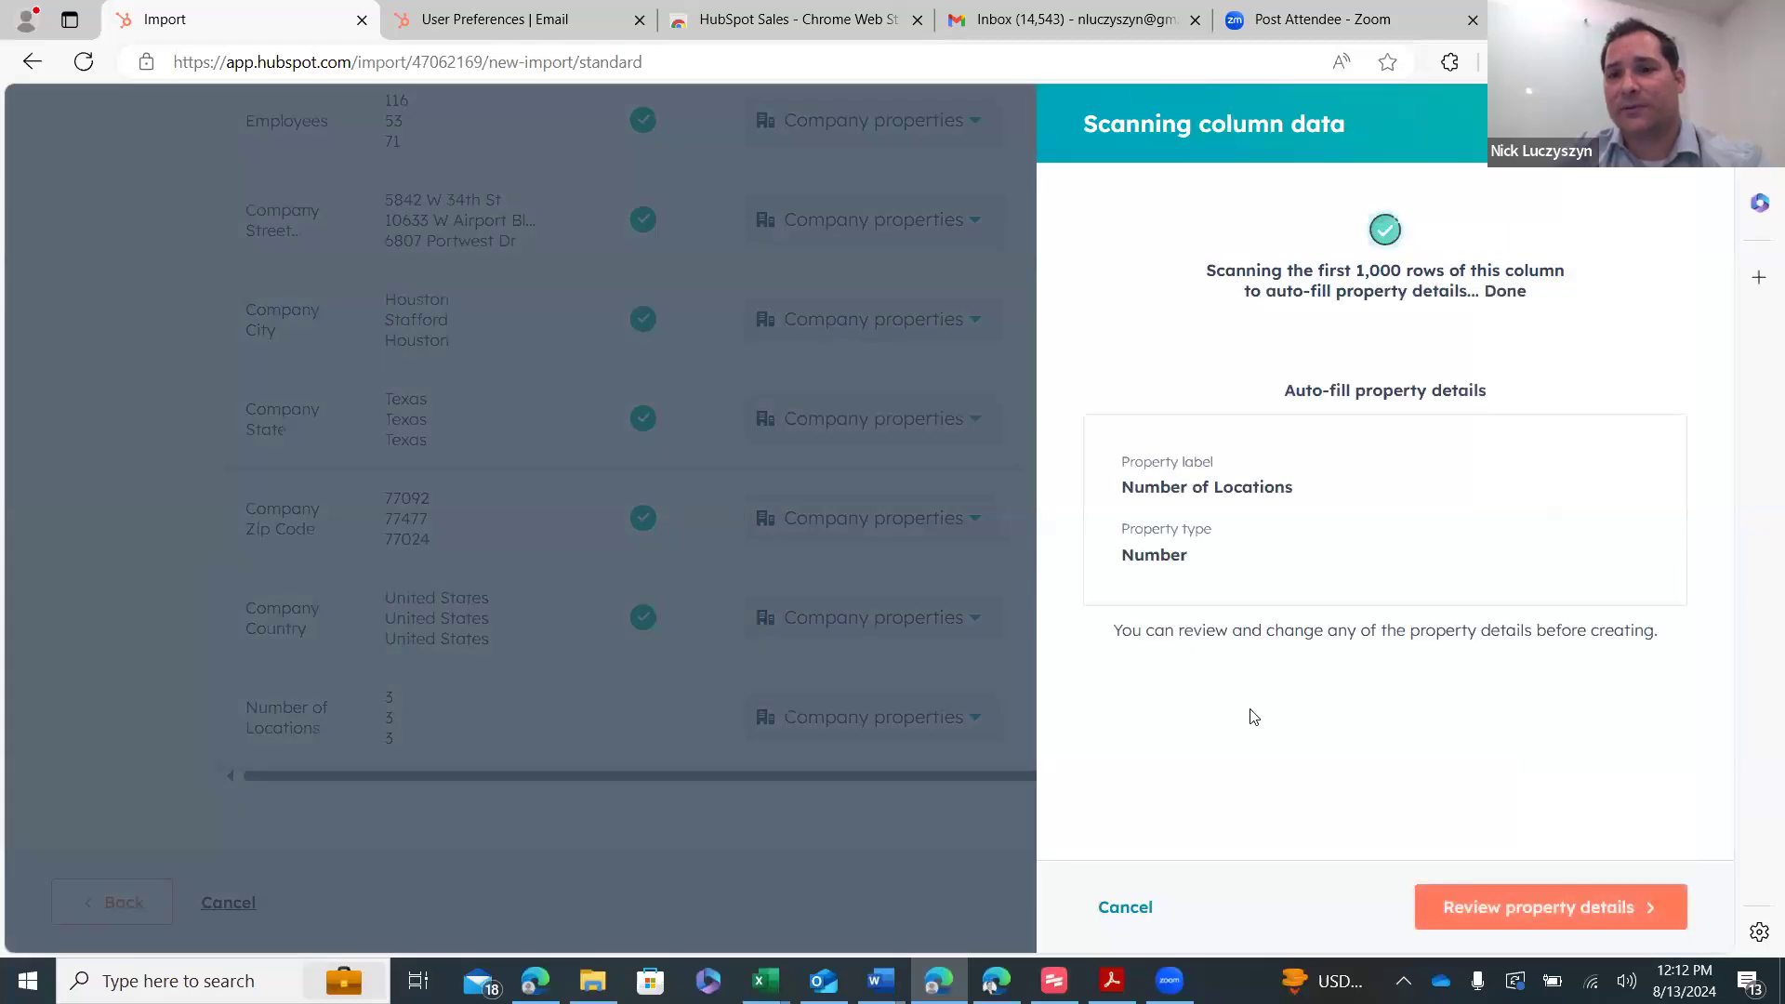
{"action": "left_click", "coordinate": [1533, 906]}
{"action": "left_click", "coordinate": [1618, 910]}
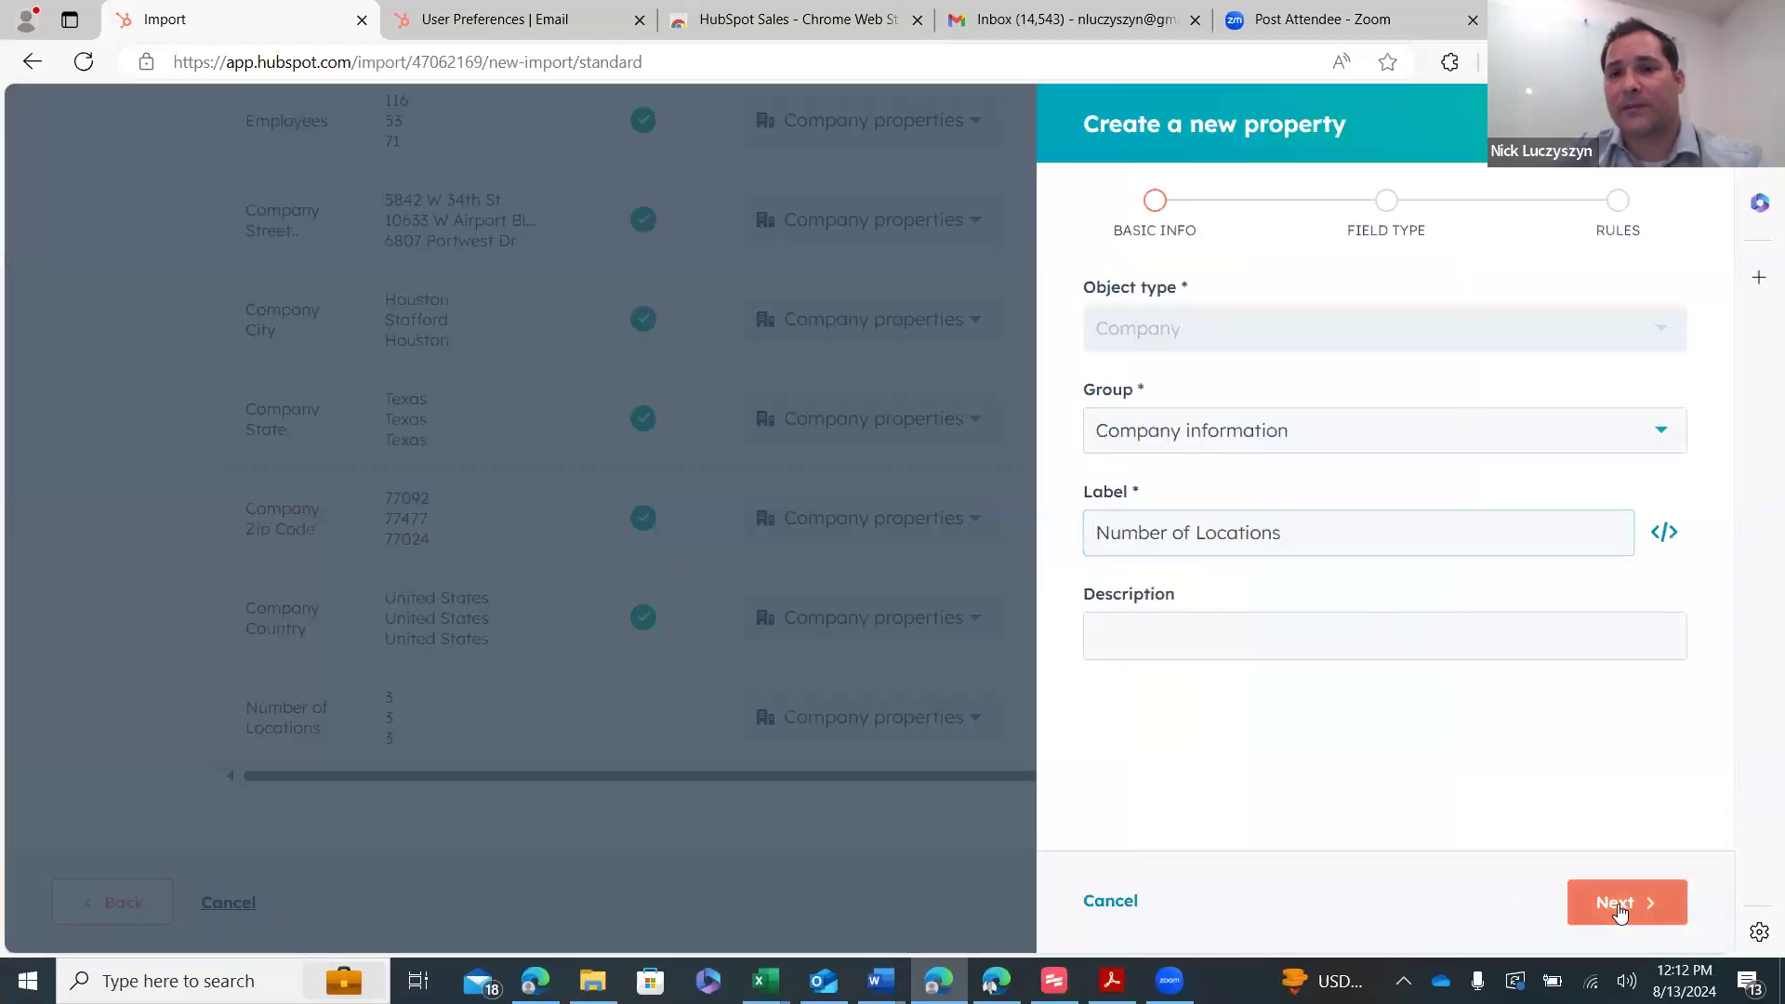
{"action": "left_click", "coordinate": [1606, 908]}
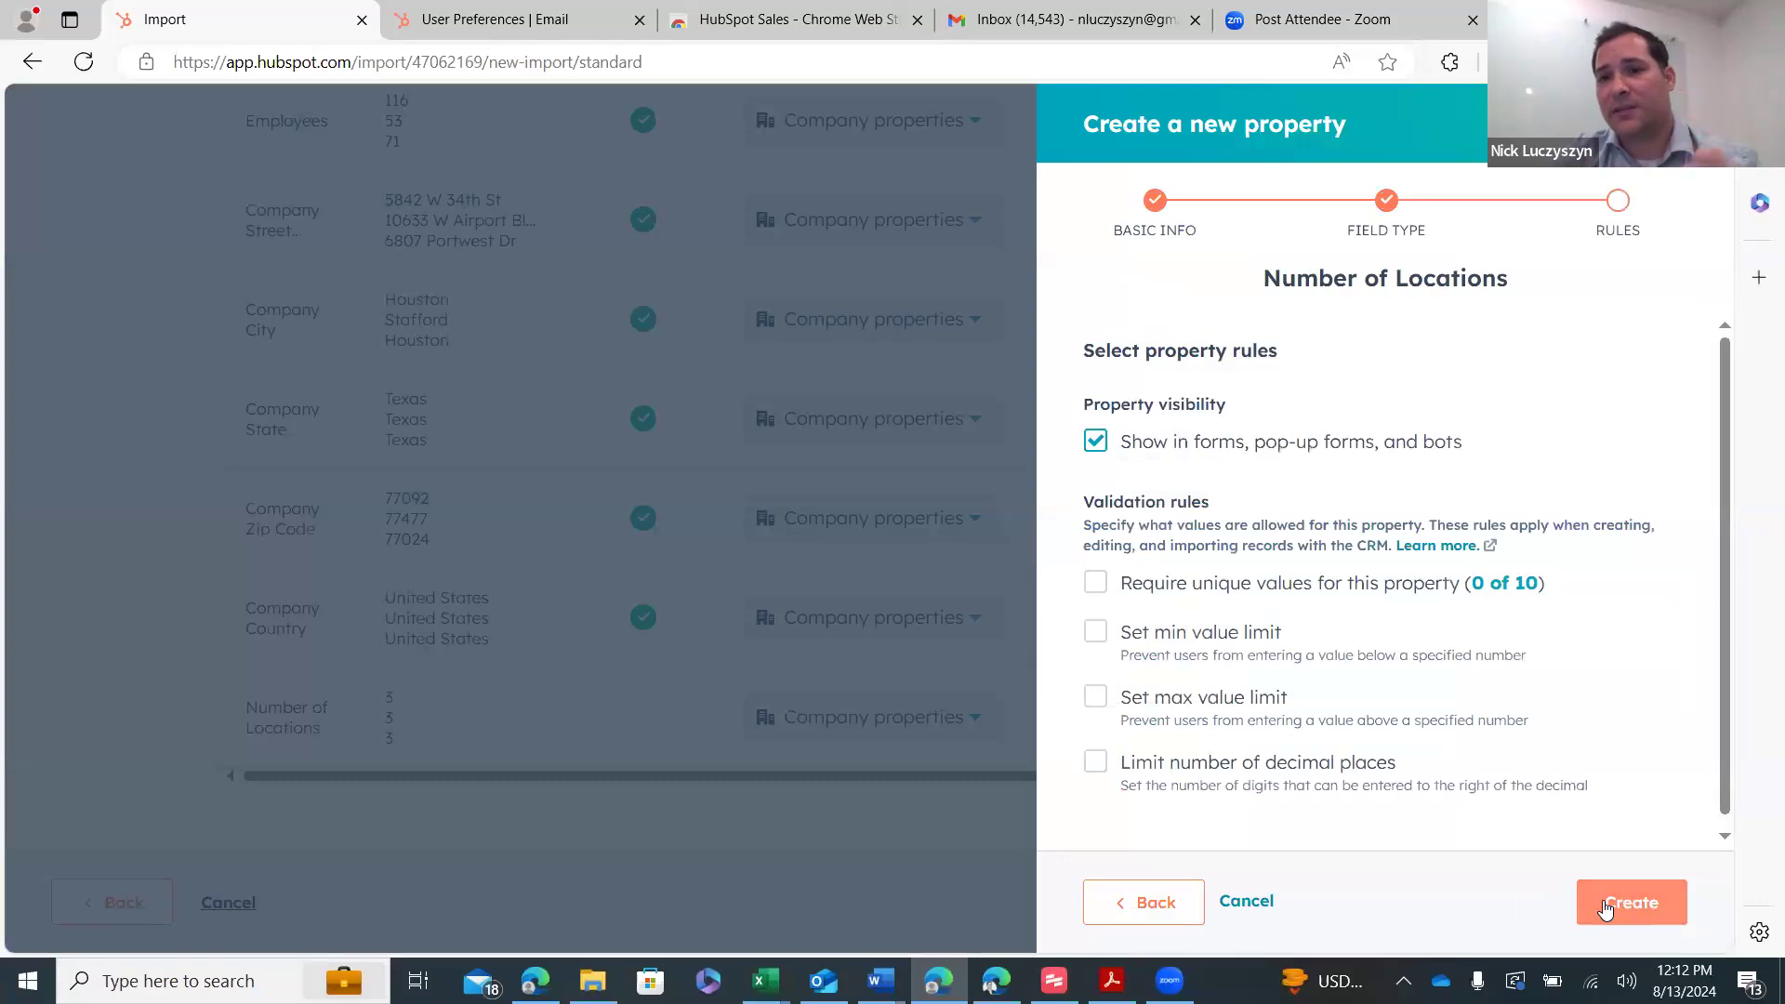
{"action": "left_click", "coordinate": [1606, 908]}
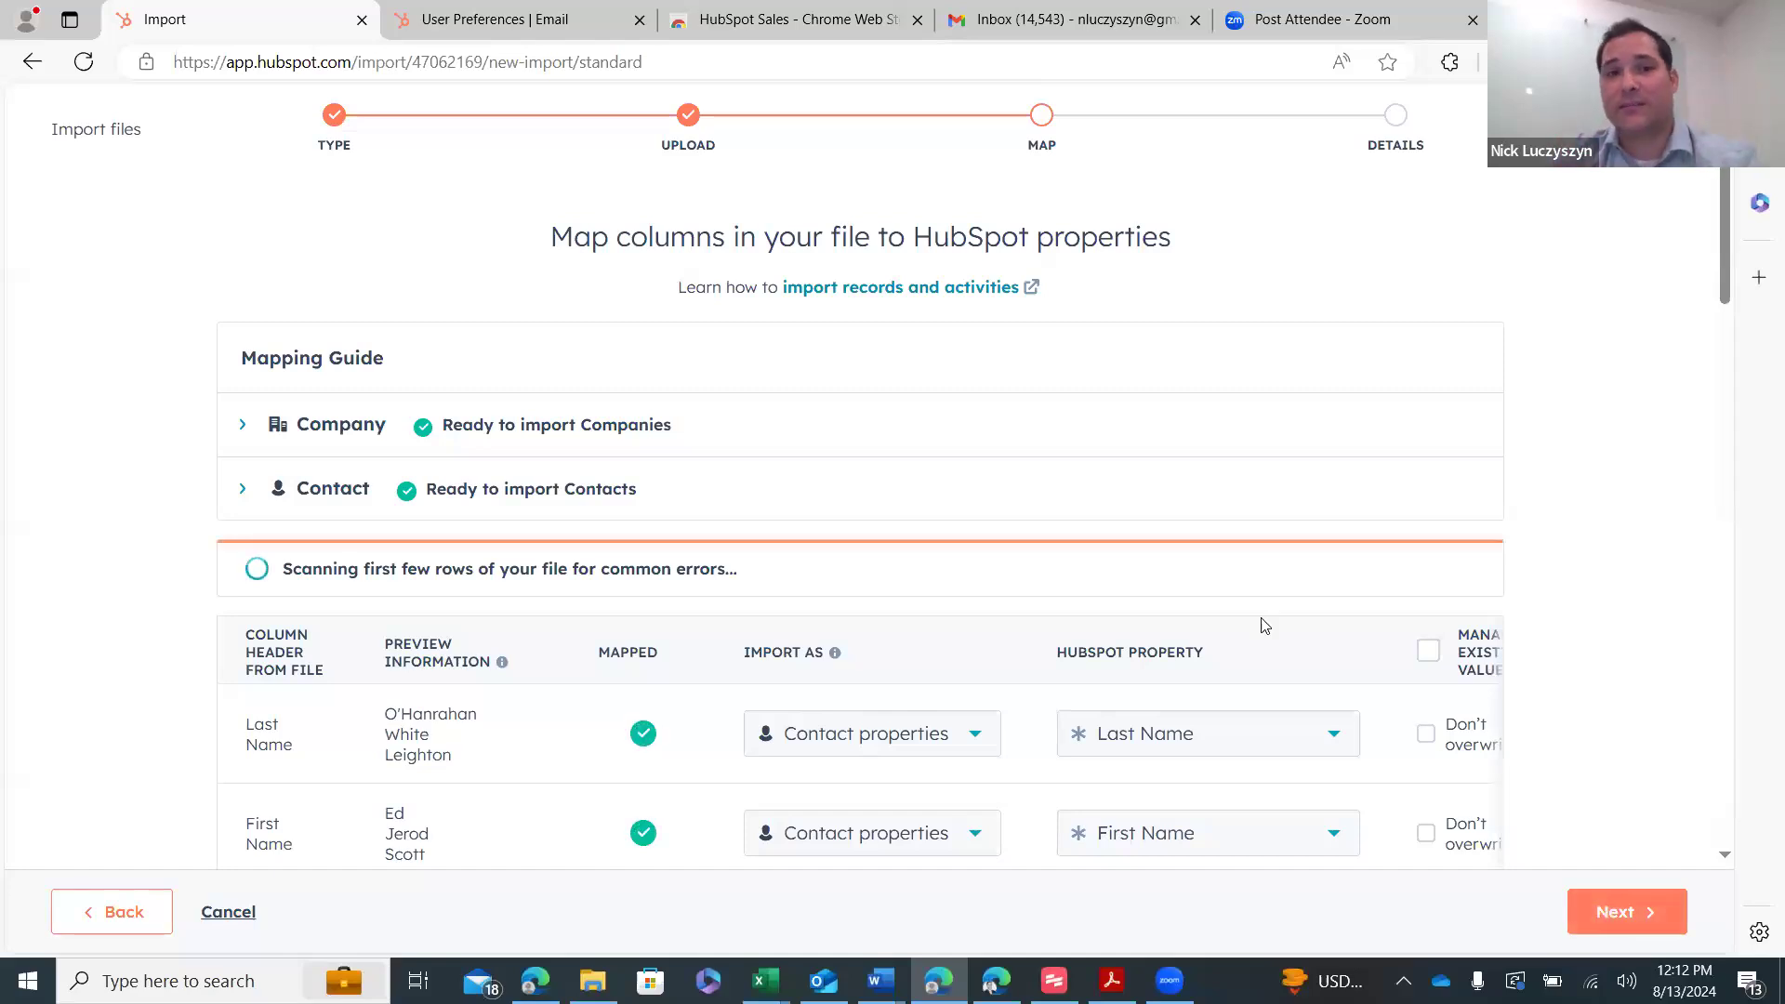
{"action": "scroll", "coordinate": [1153, 549], "scroll_direction": "down", "scroll_amount": 6}
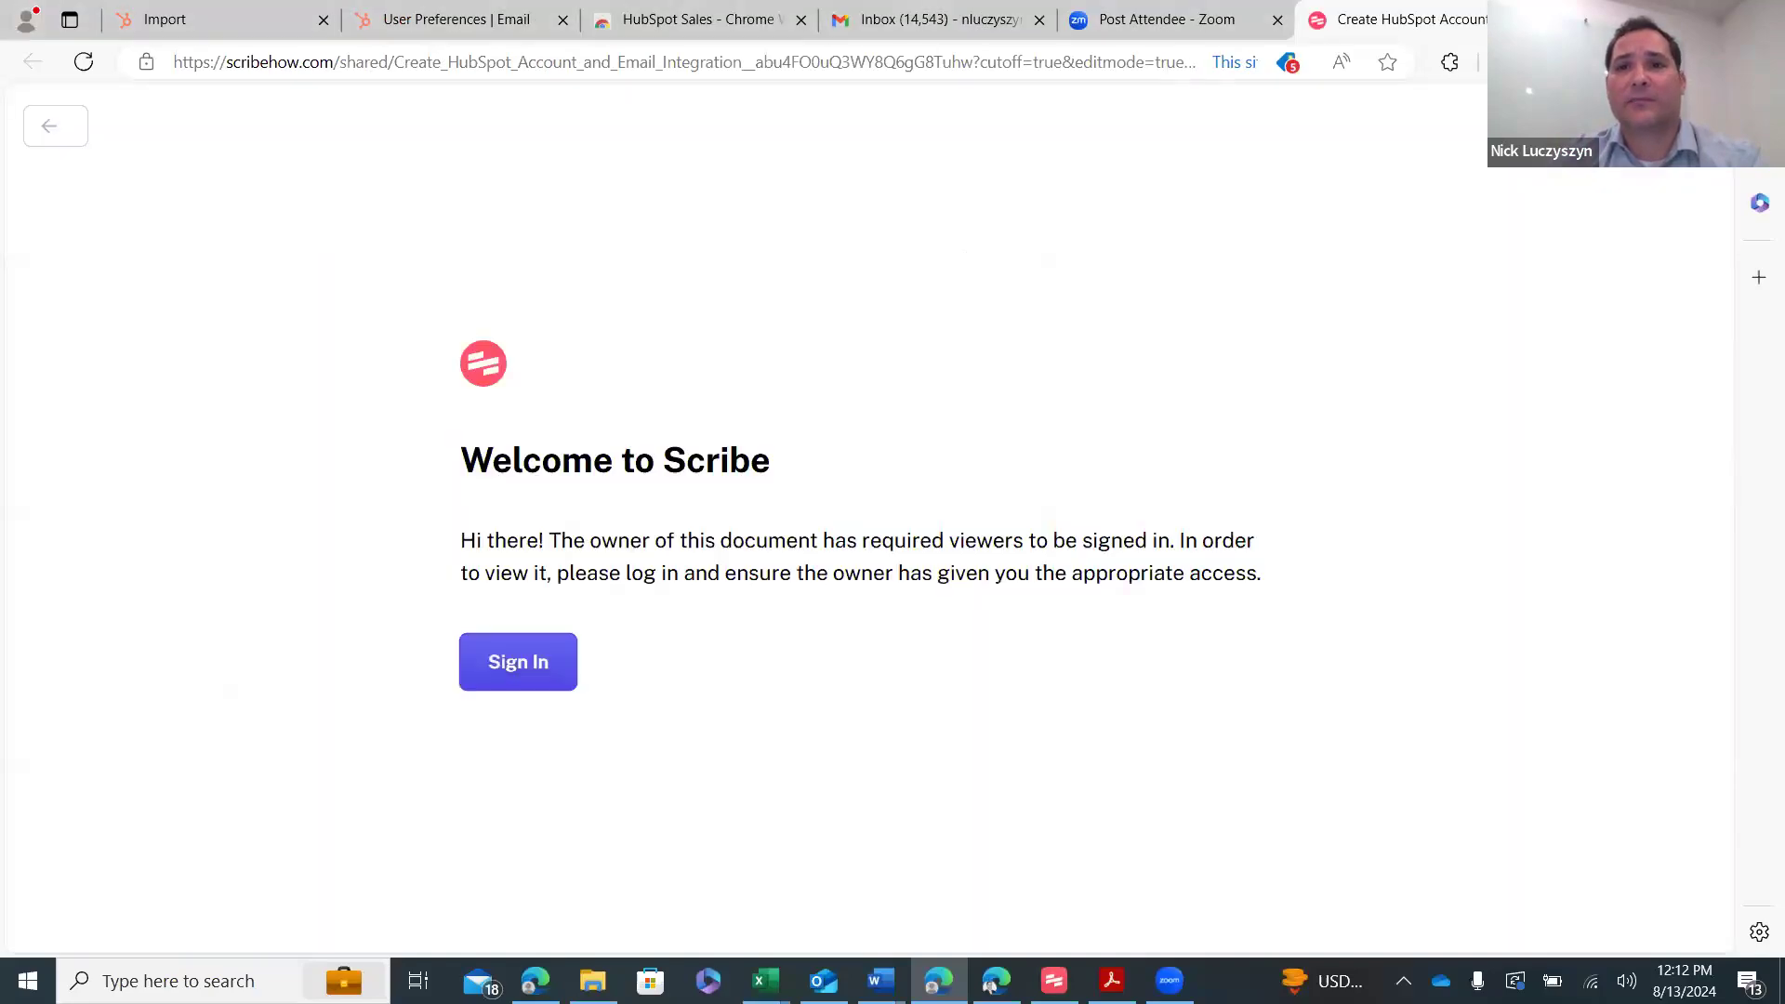
{"action": "left_click", "coordinate": [502, 18]}
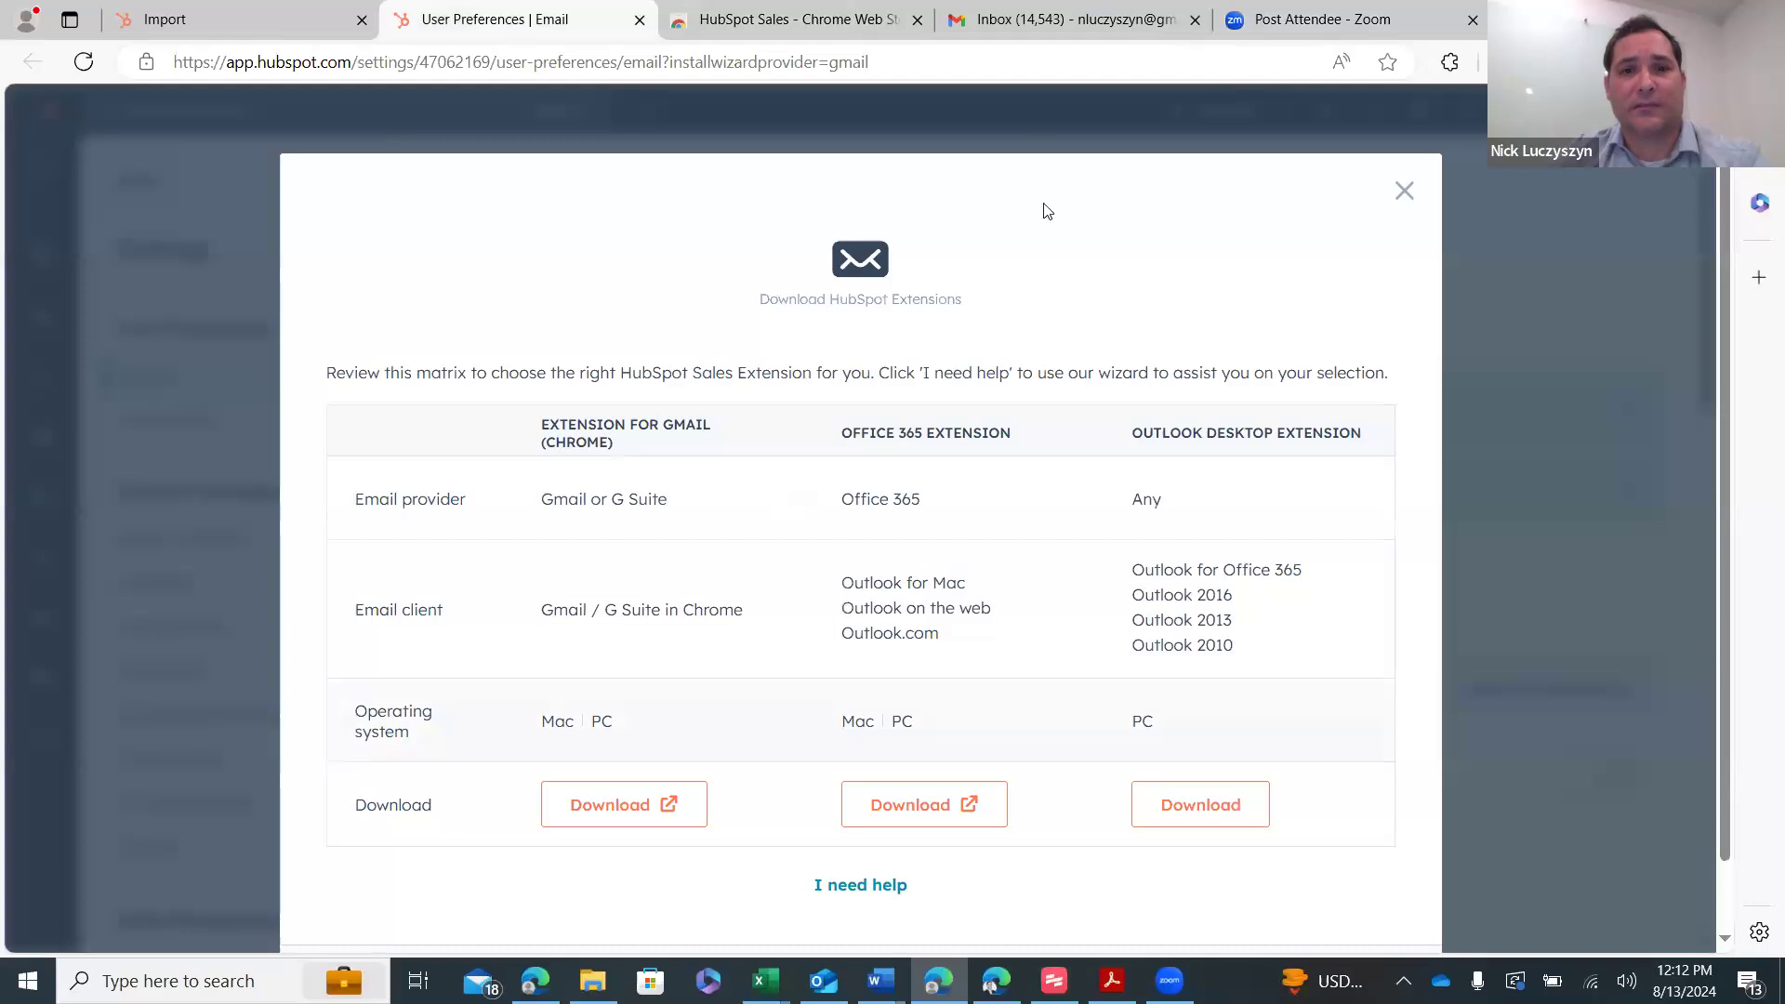
{"action": "left_click", "coordinate": [201, 19]}
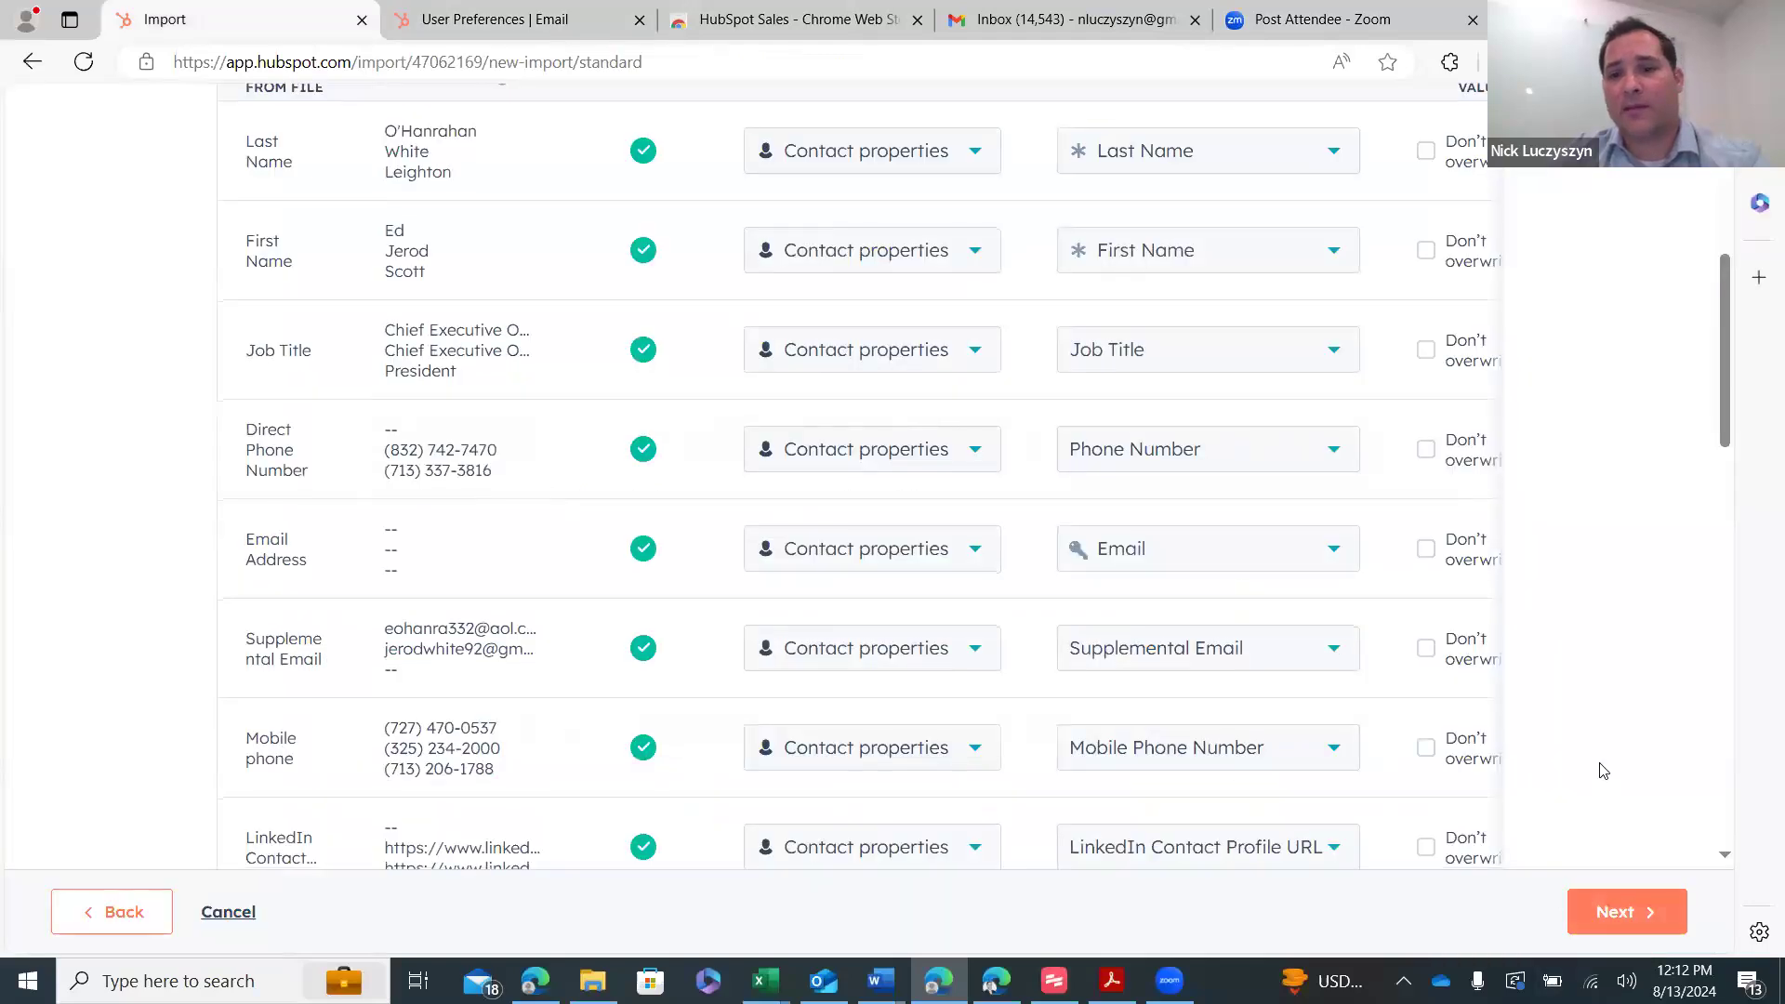
{"action": "scroll", "coordinate": [1603, 770], "scroll_direction": "down", "scroll_amount": 10}
- Confirm contacts expect to hear from us and finish the 1,209-row import
{"action": "left_click", "coordinate": [1619, 915]}
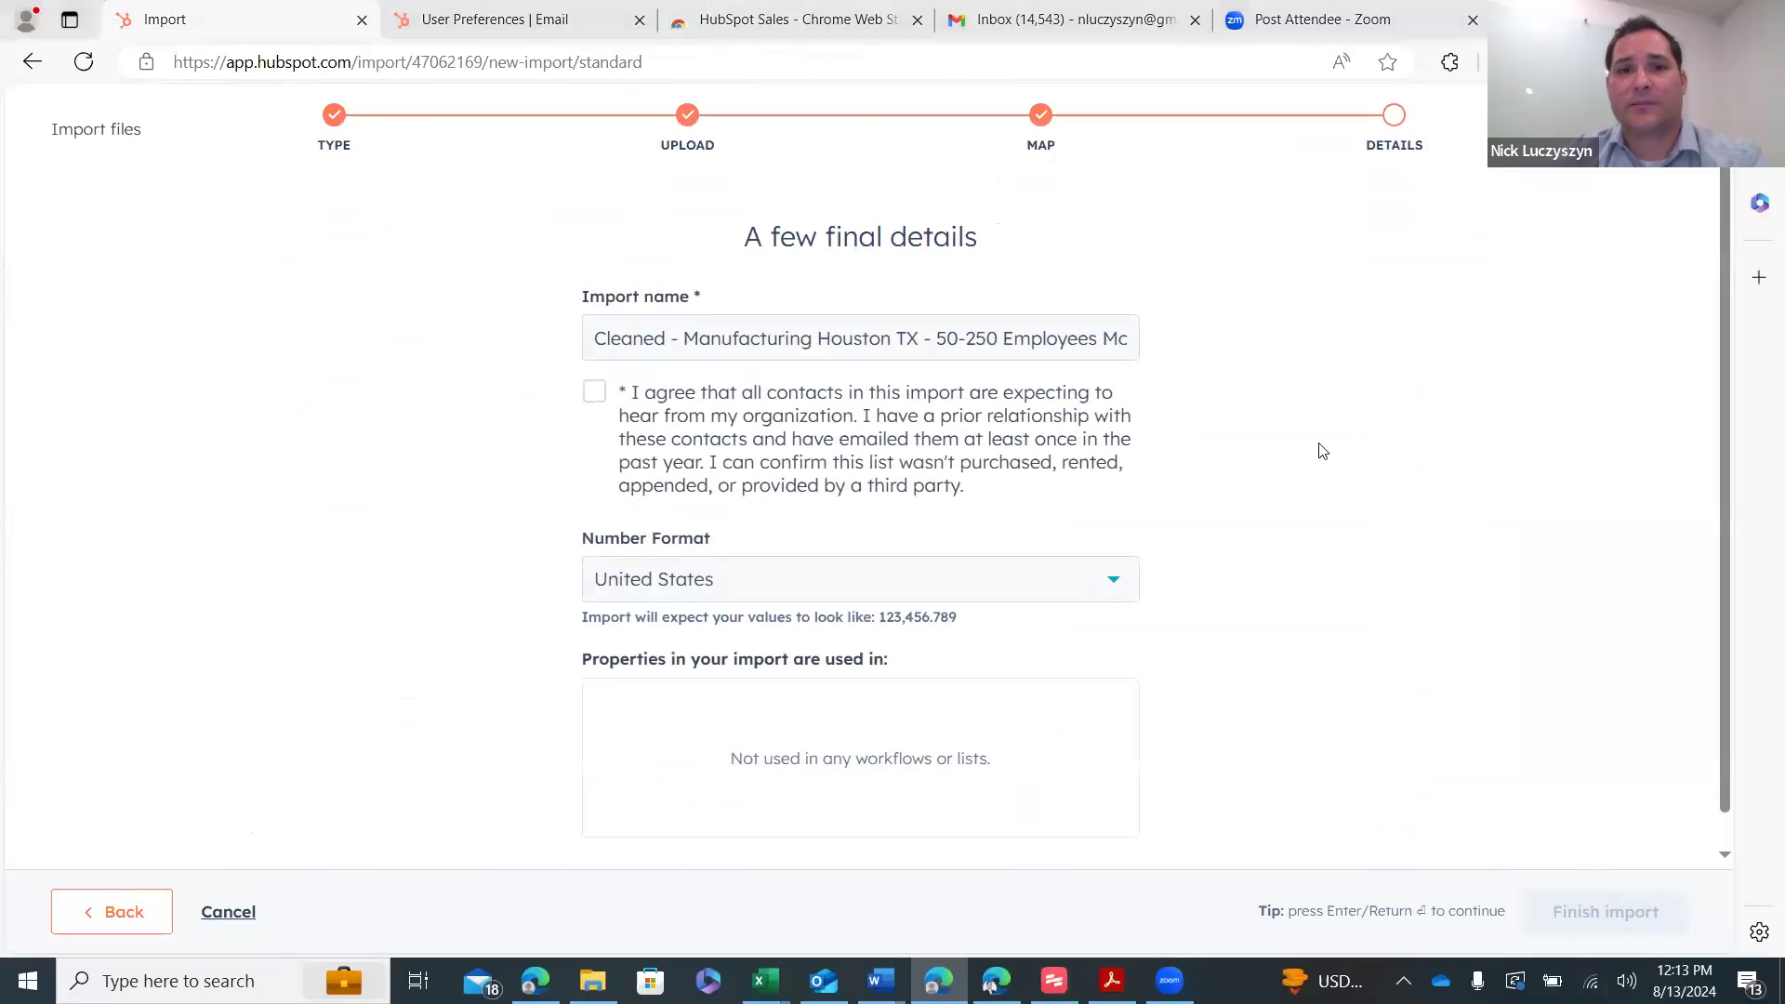
{"action": "left_click", "coordinate": [594, 391]}
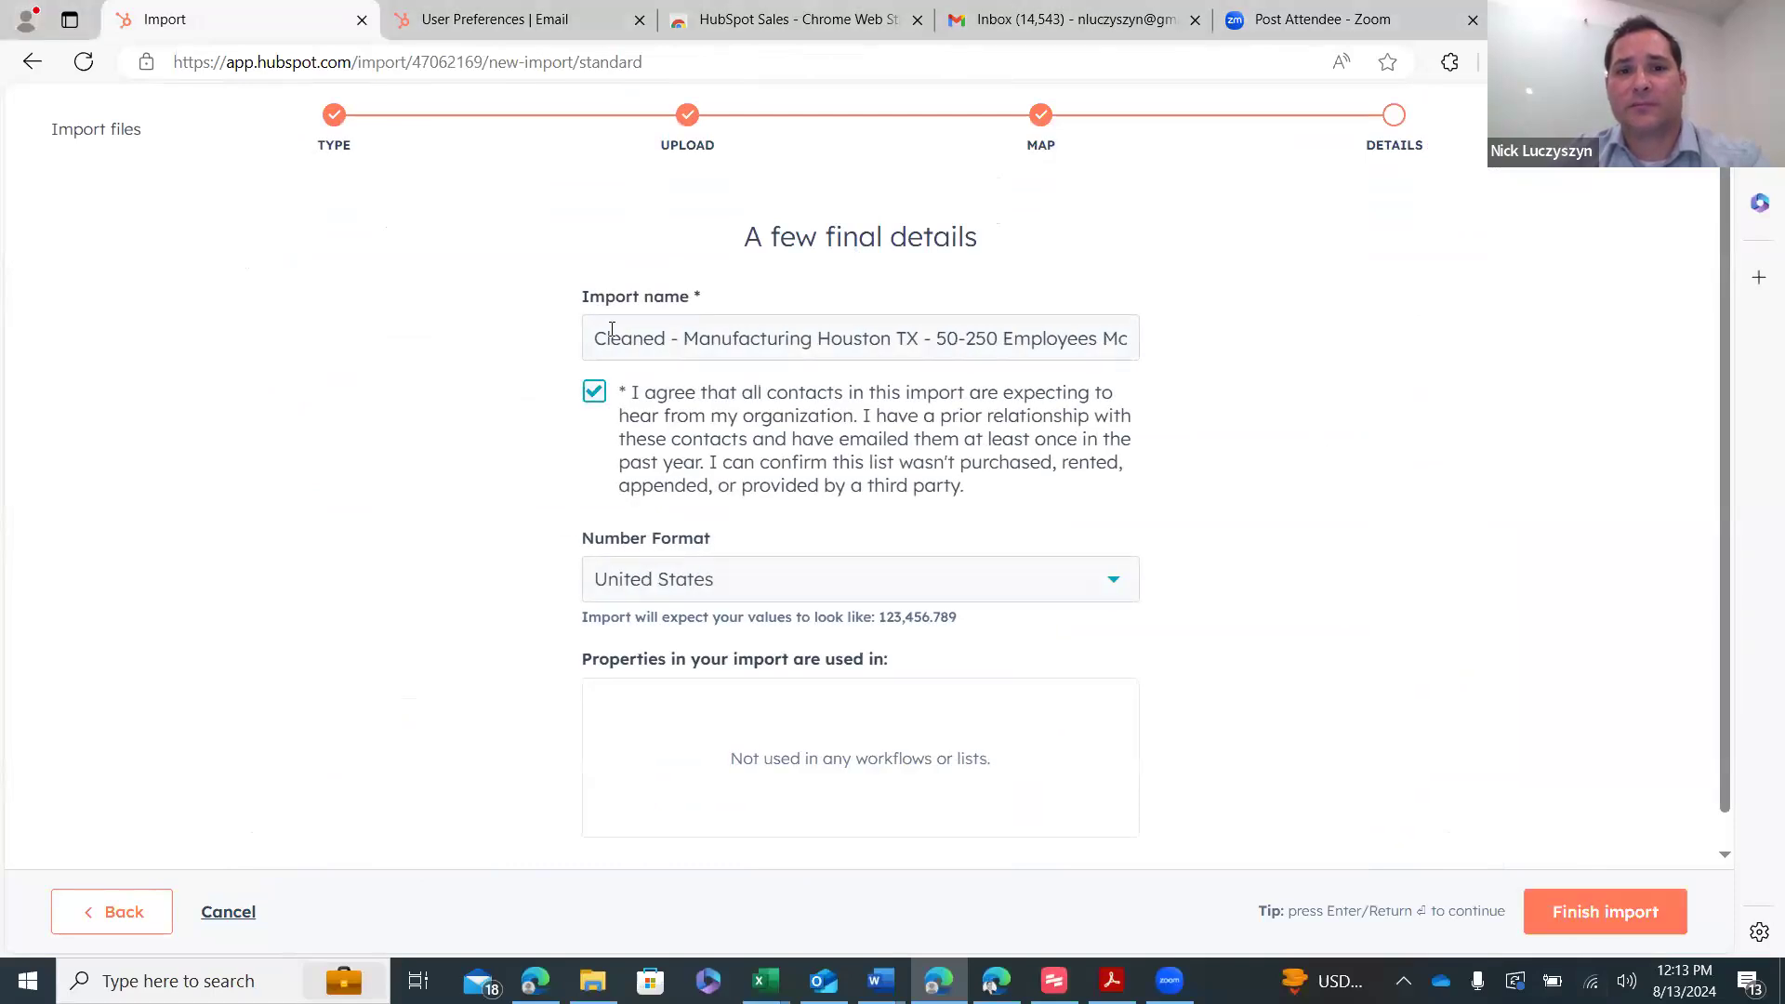
{"action": "left_click", "coordinate": [1630, 926]}
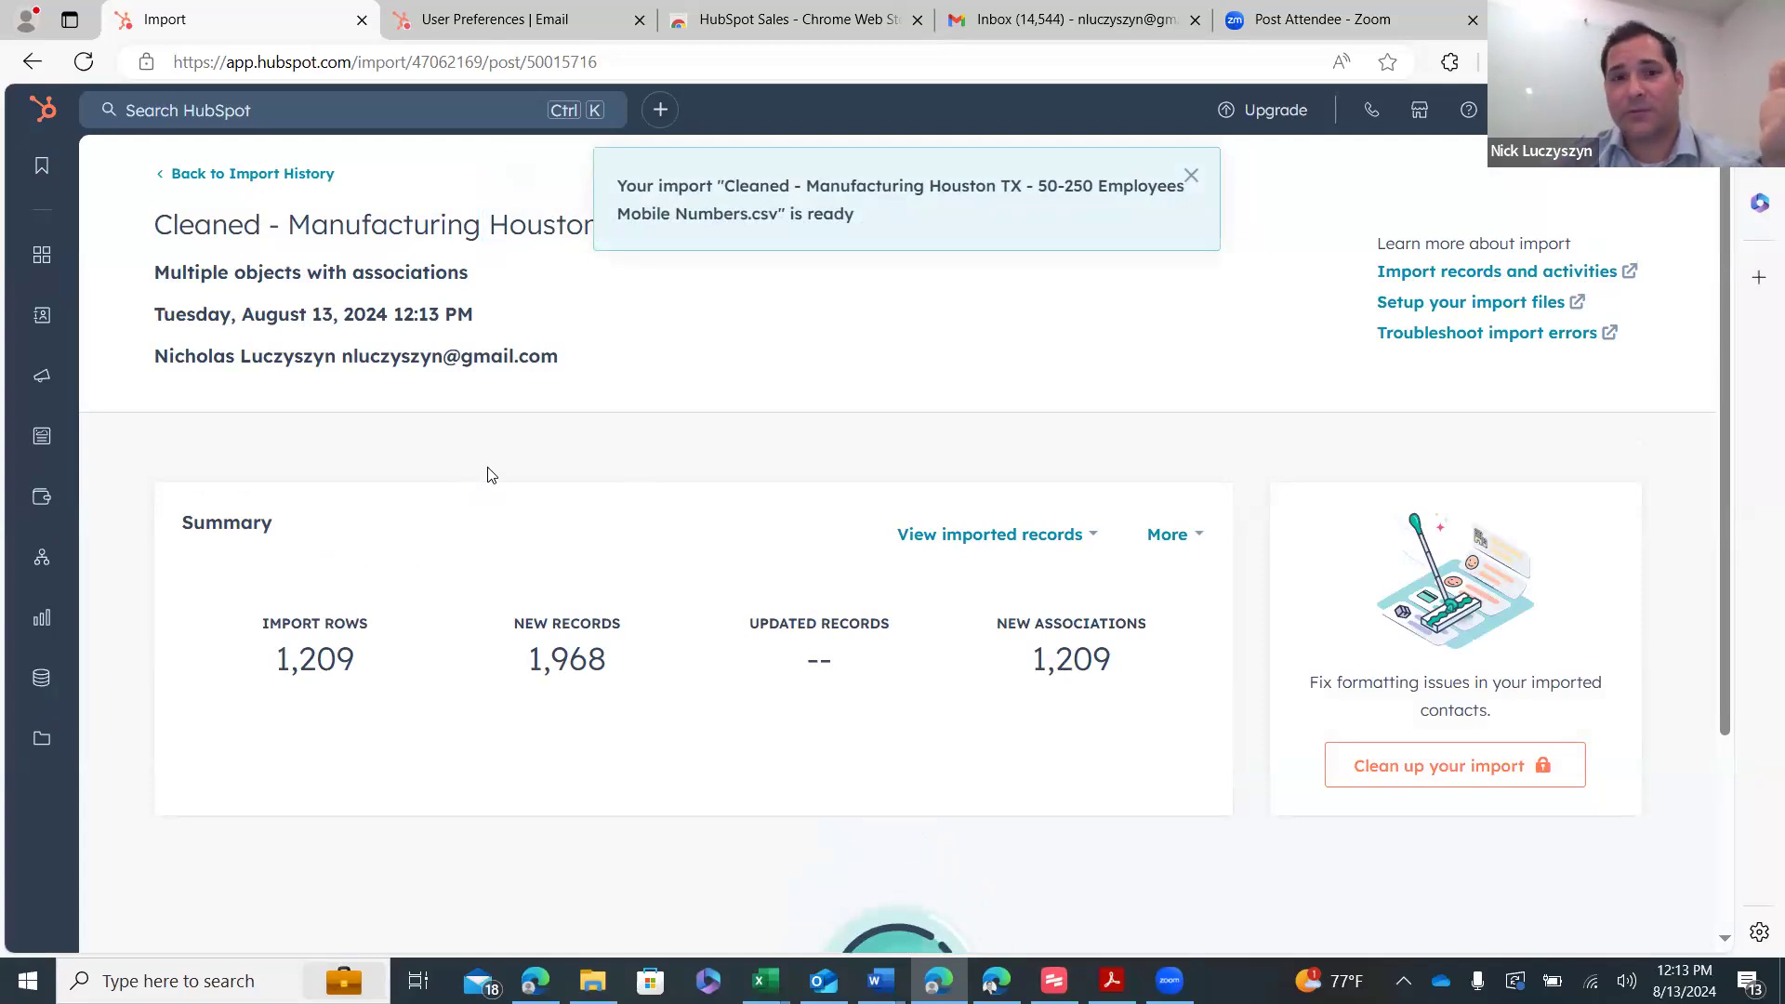
- Go to CRM > Contacts to view all 1,211 contact records
{"action": "mouse_move", "coordinate": [263, 308]}
{"action": "left_click", "coordinate": [339, 179]}
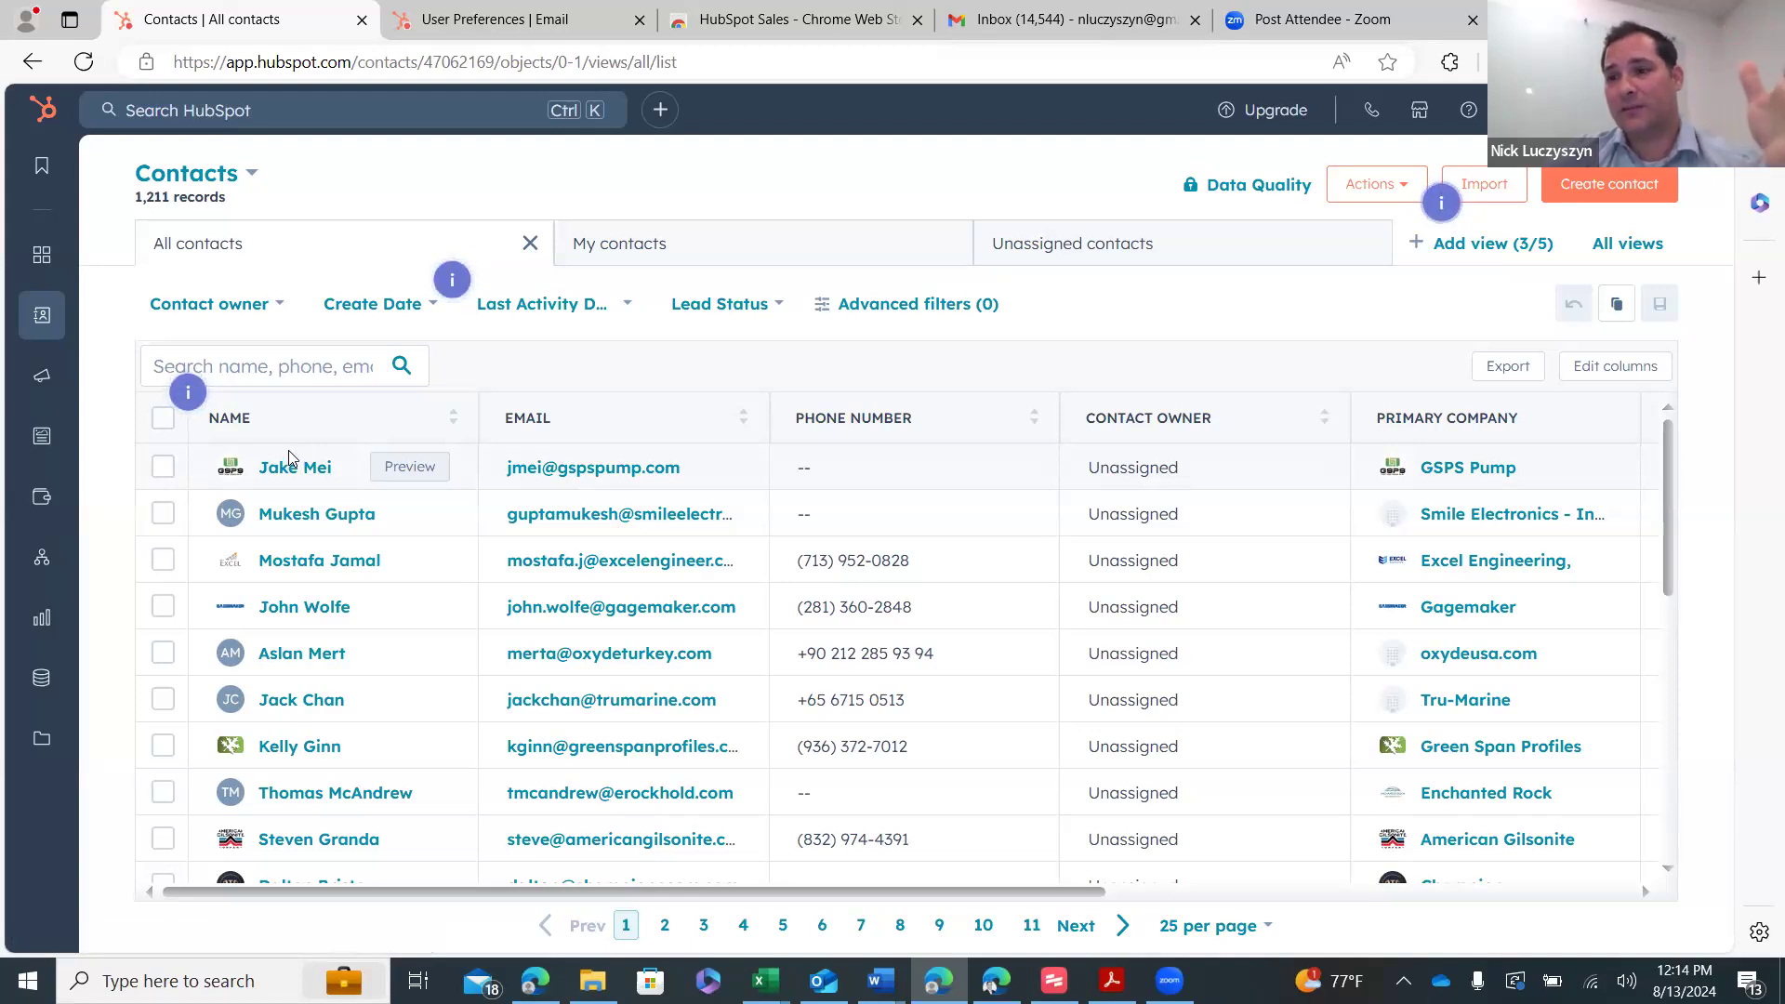
- Go to Library > Templates to list the email templates, including Breakup email
{"action": "mouse_move", "coordinate": [49, 759]}
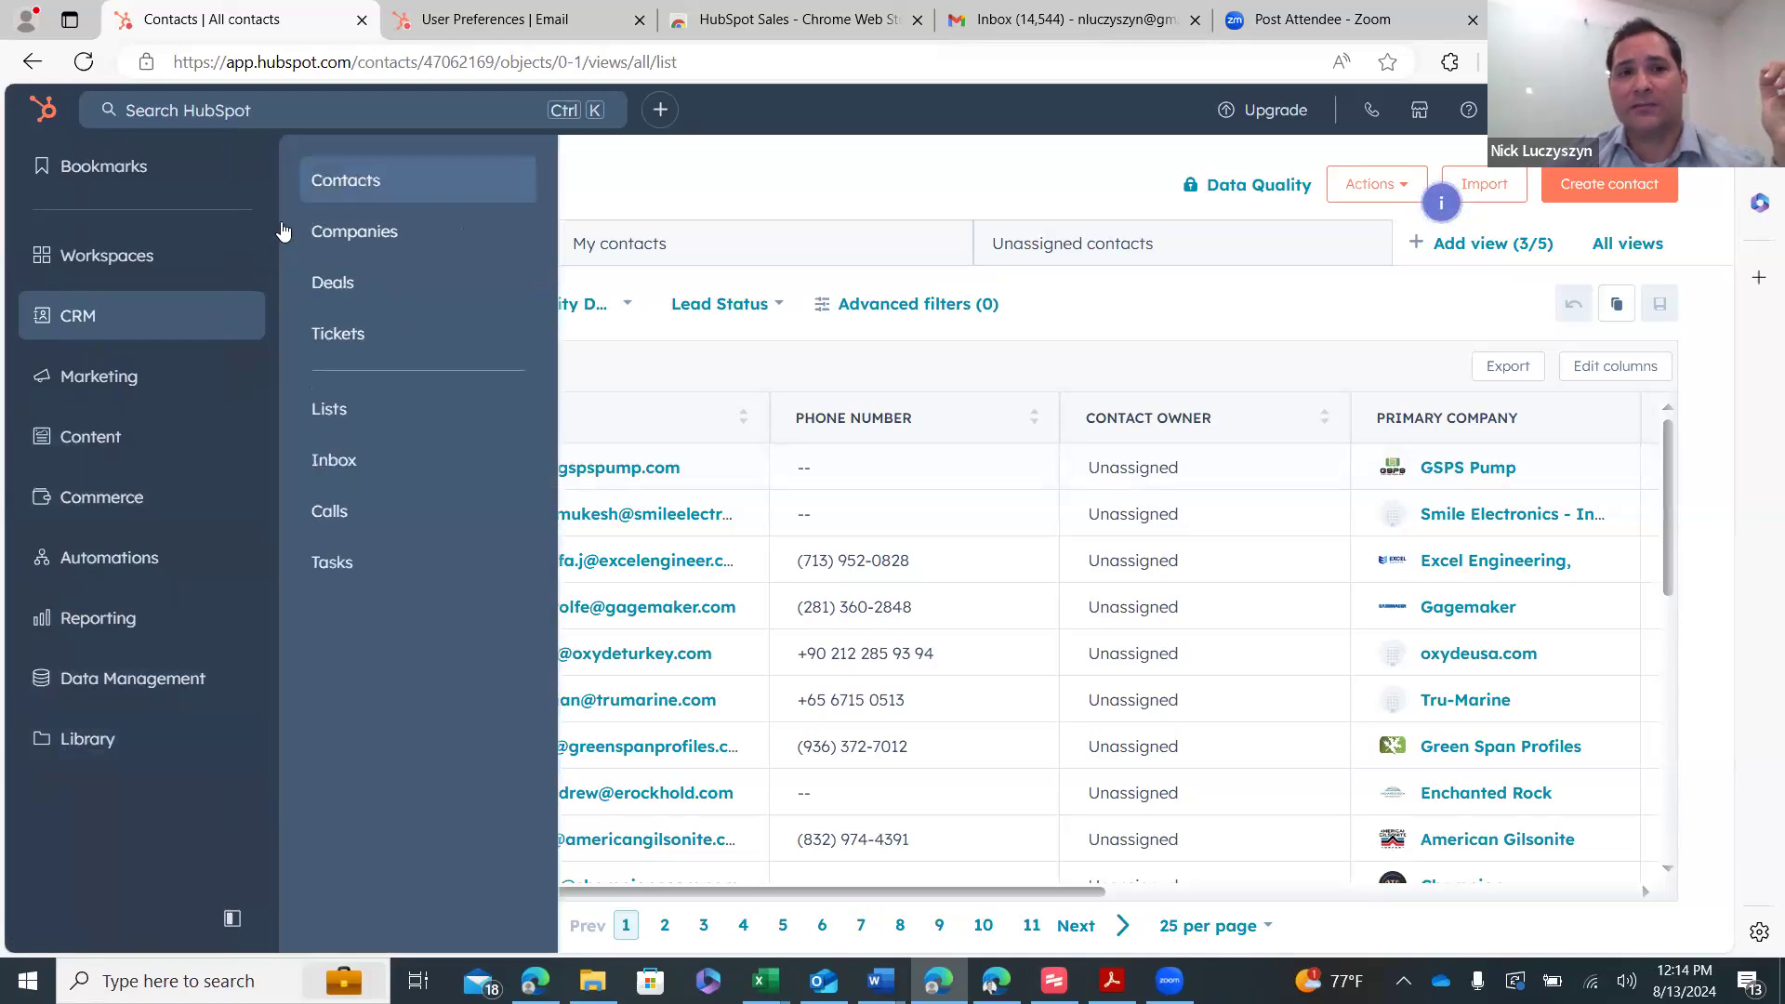
{"action": "mouse_move", "coordinate": [148, 748]}
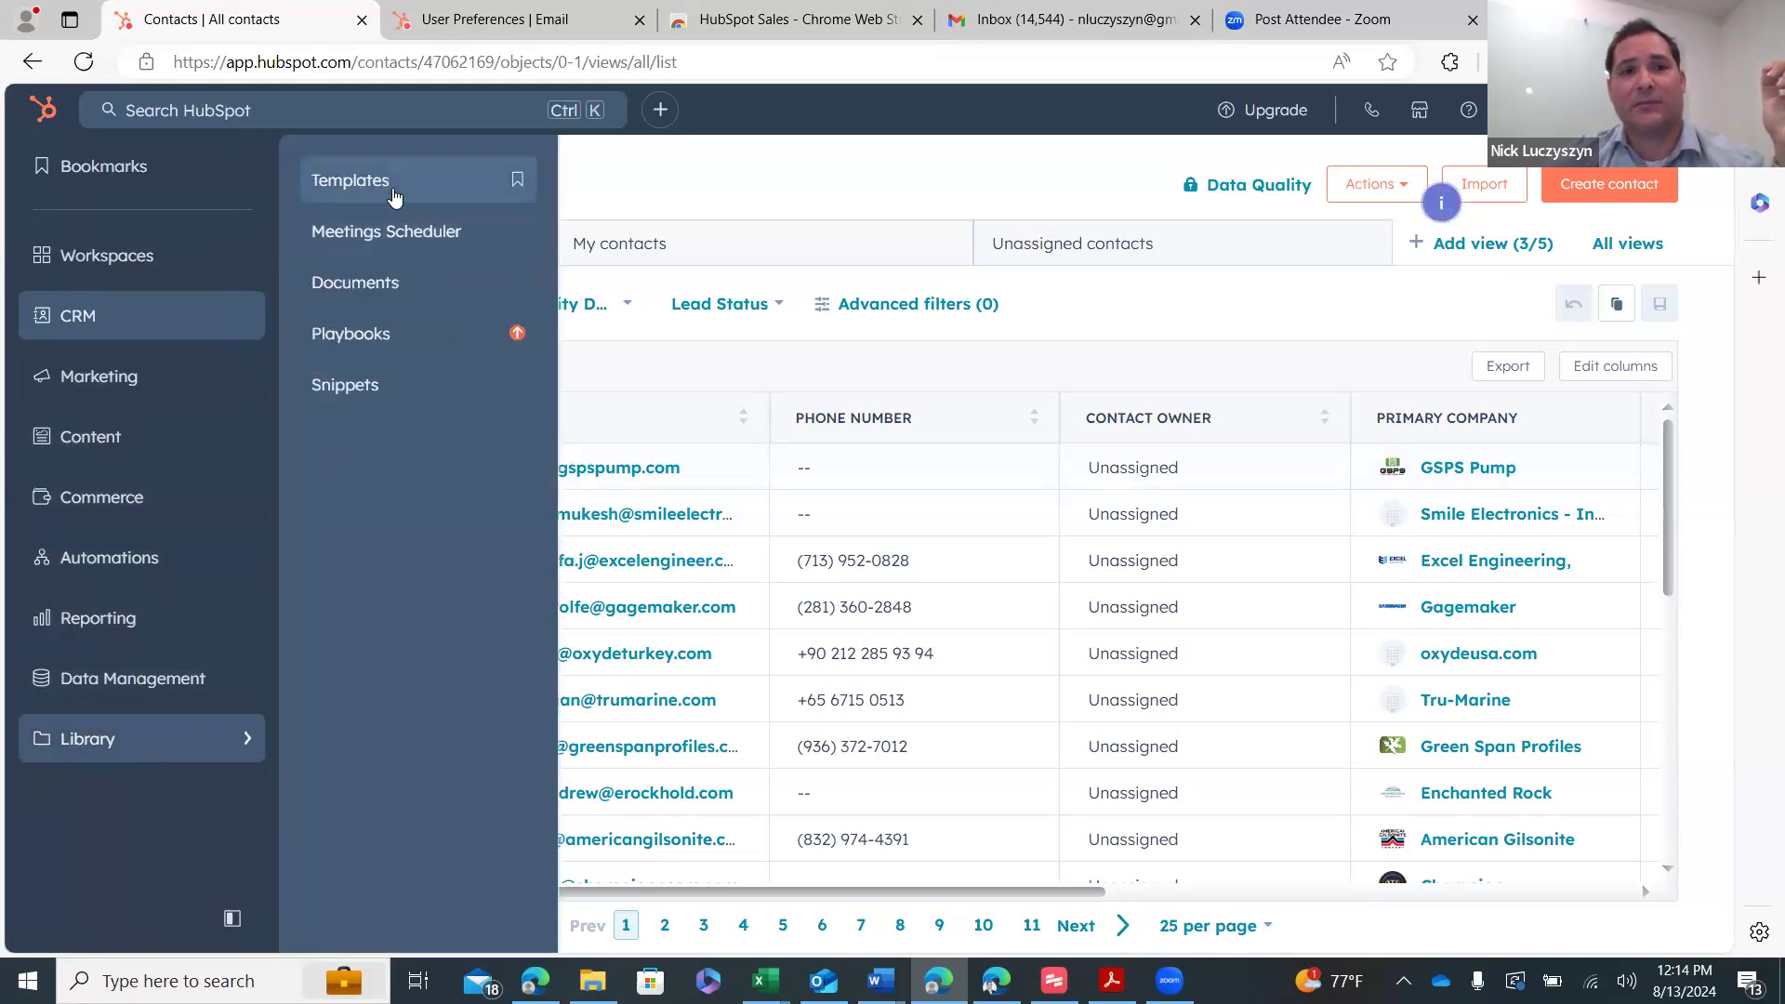
{"action": "left_click", "coordinate": [389, 186]}
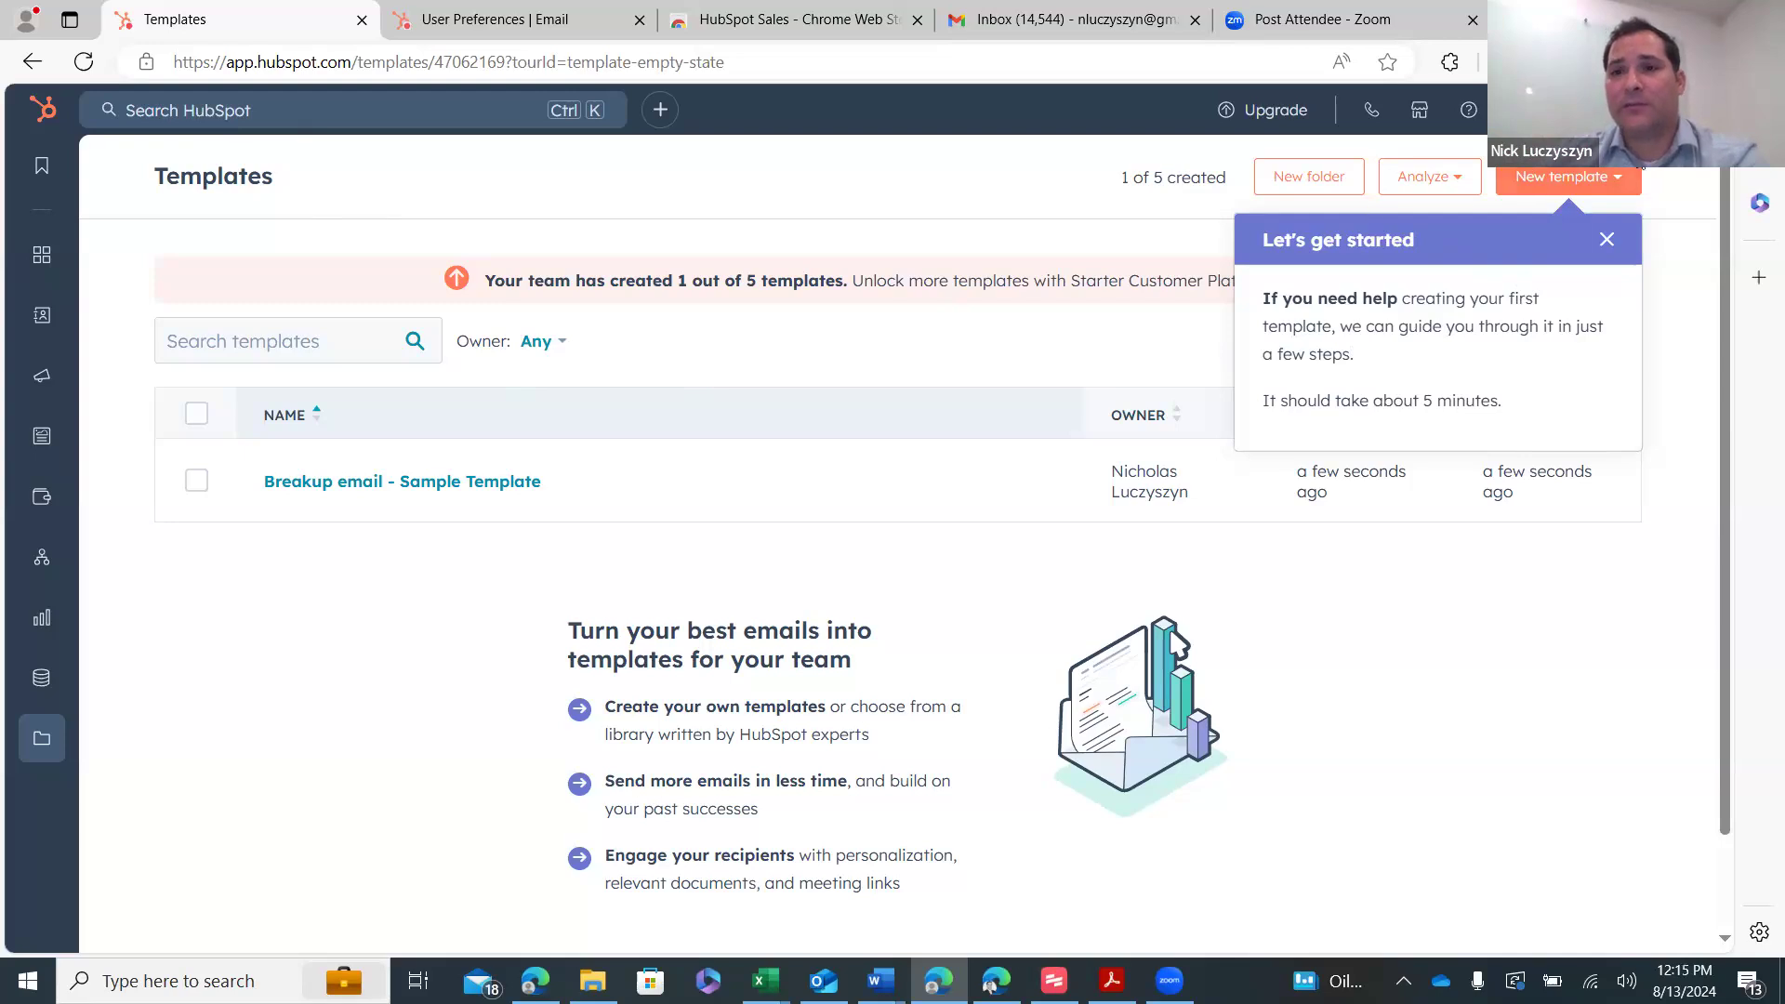
- Create a new from-scratch email template named 'Direct Marketing'
{"action": "left_click", "coordinate": [1555, 179]}
{"action": "left_click", "coordinate": [1428, 238]}
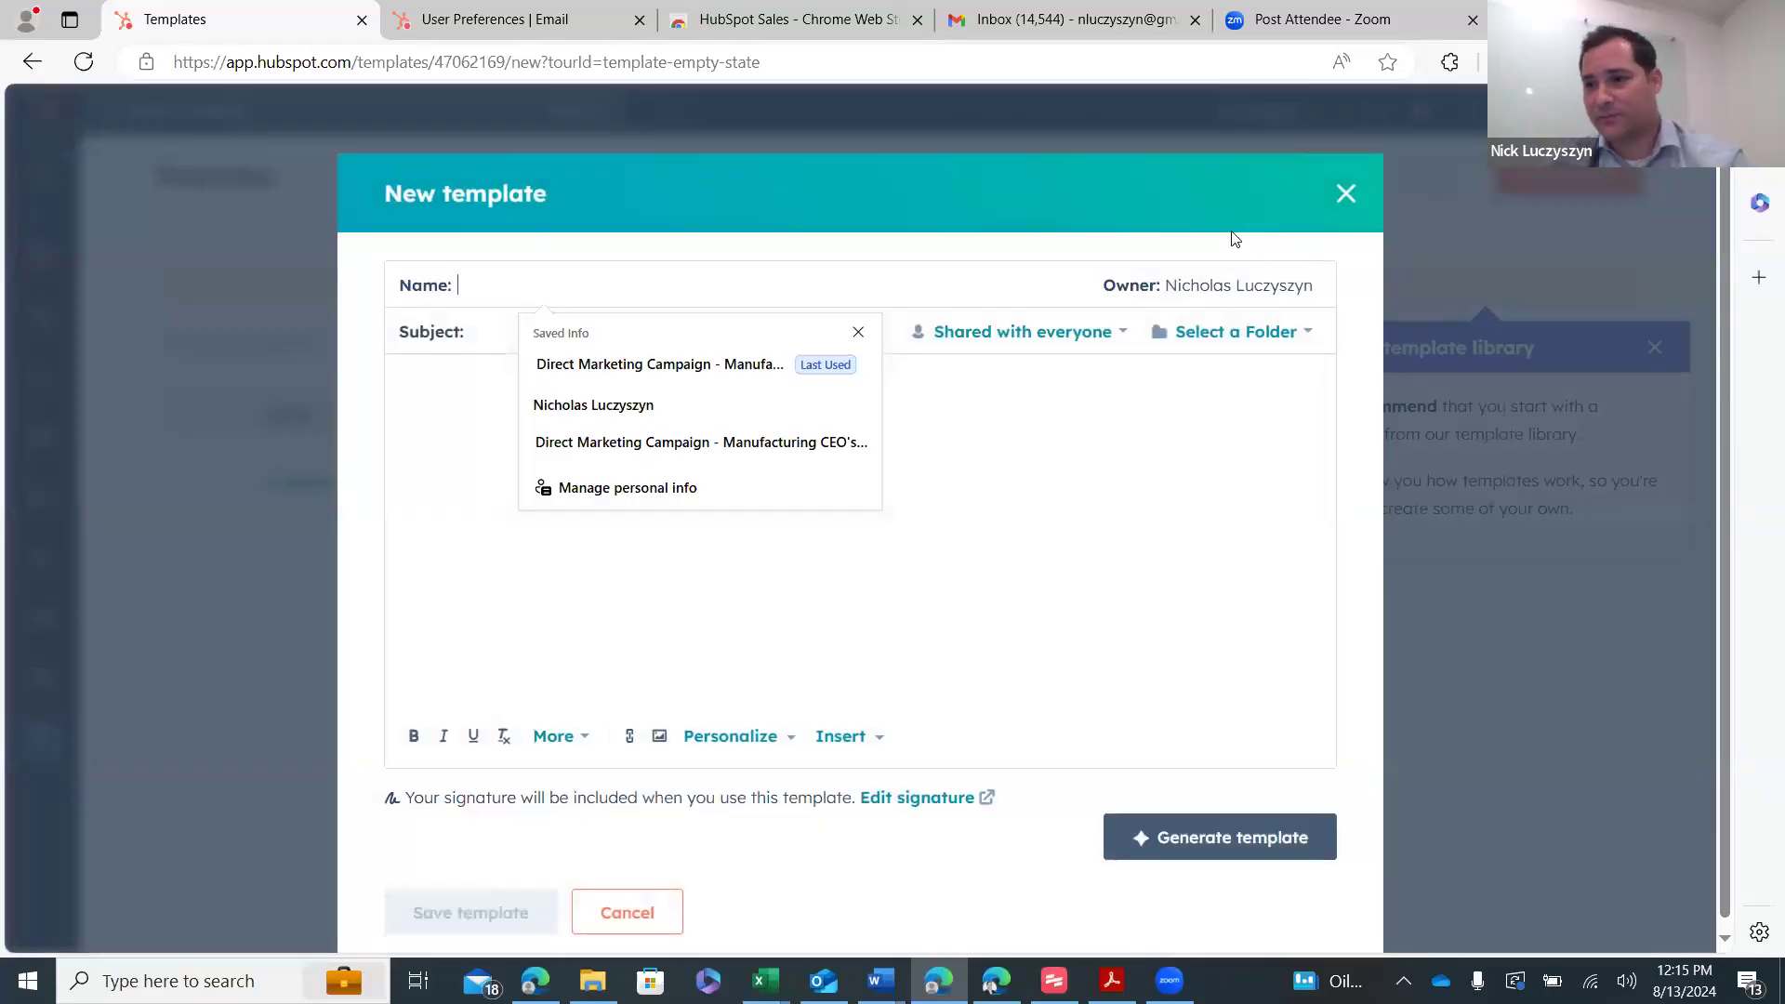
{"action": "type", "text": "Direct Marketing"}
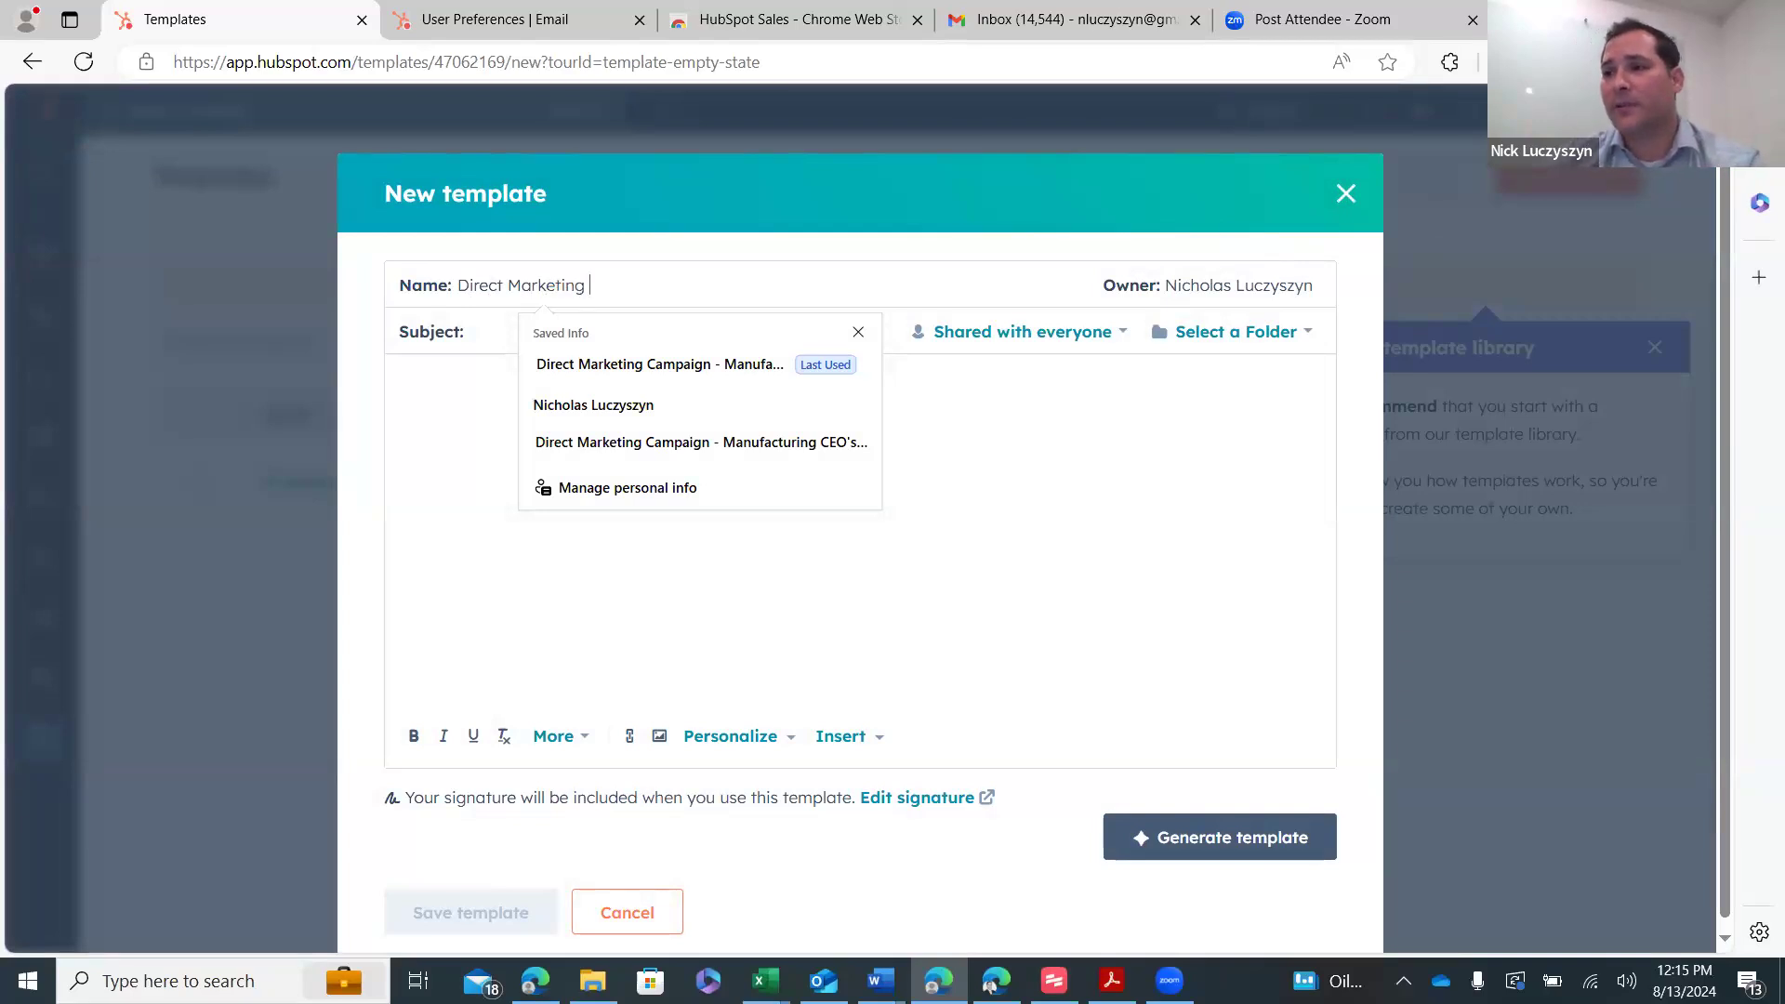
{"action": "key", "text": "Escape"}
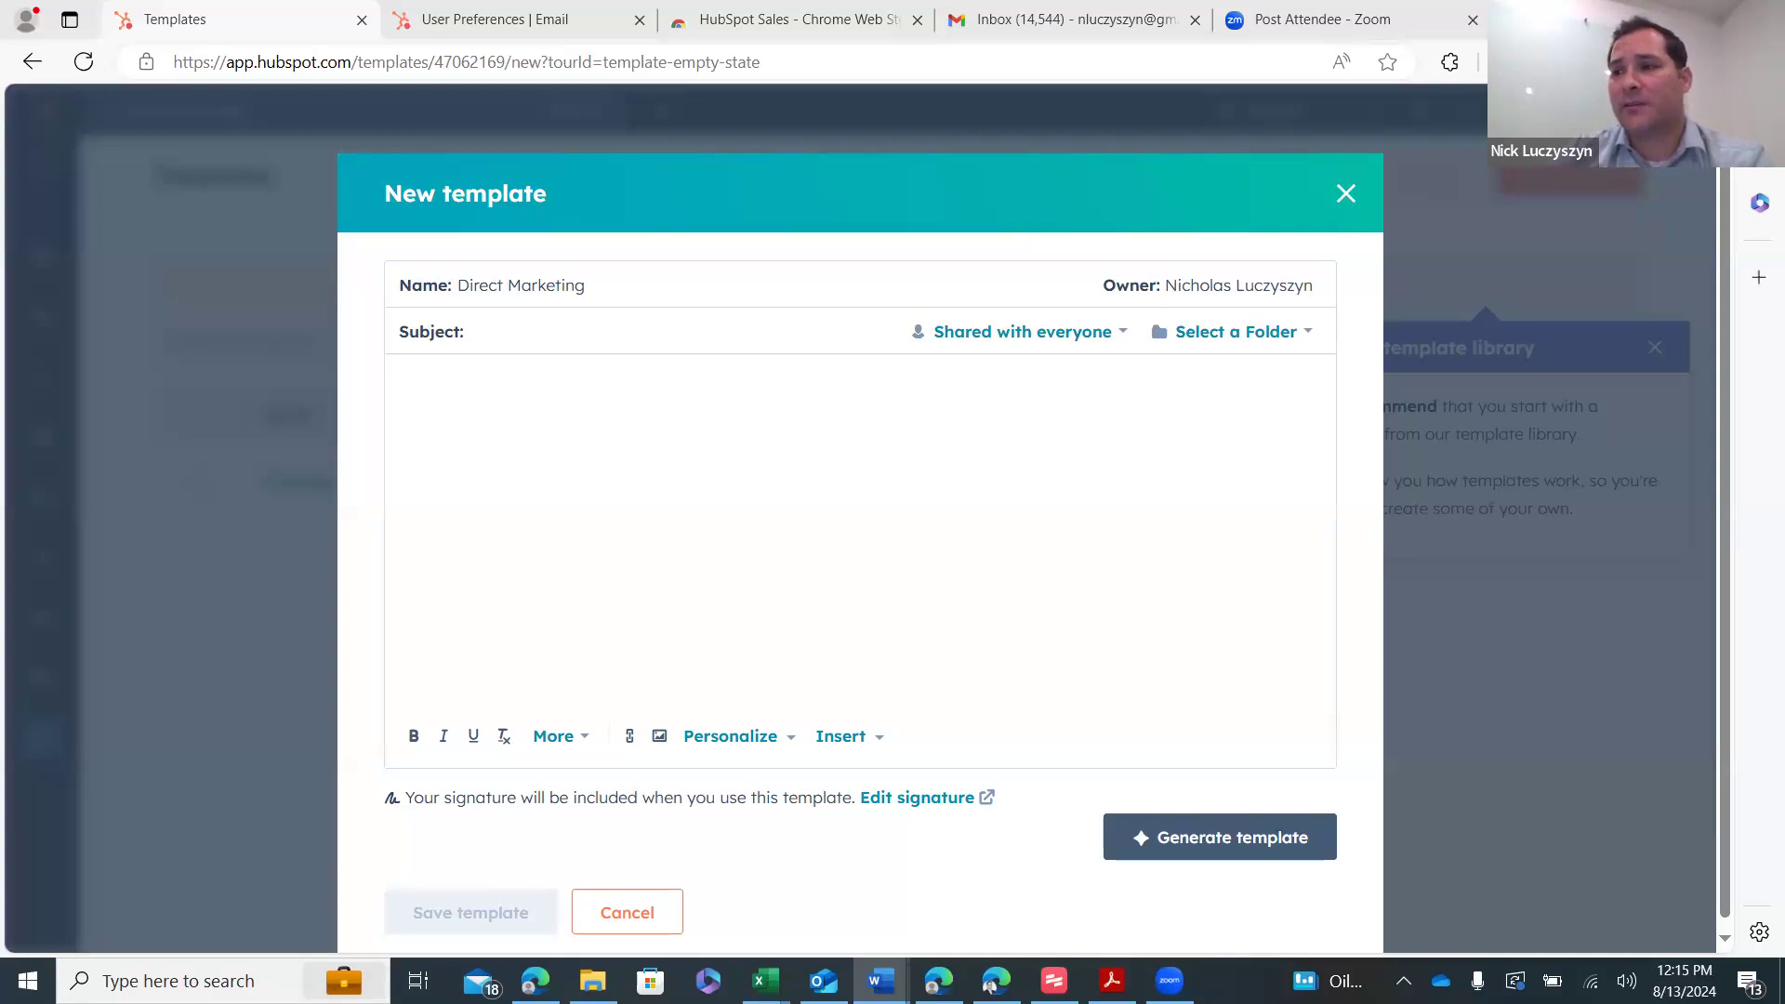
- Enter the subject naming Prologis, CT Industrial and Crow Holdings as Clients Boyd Commercial
{"action": "left_click", "coordinate": [526, 338]}
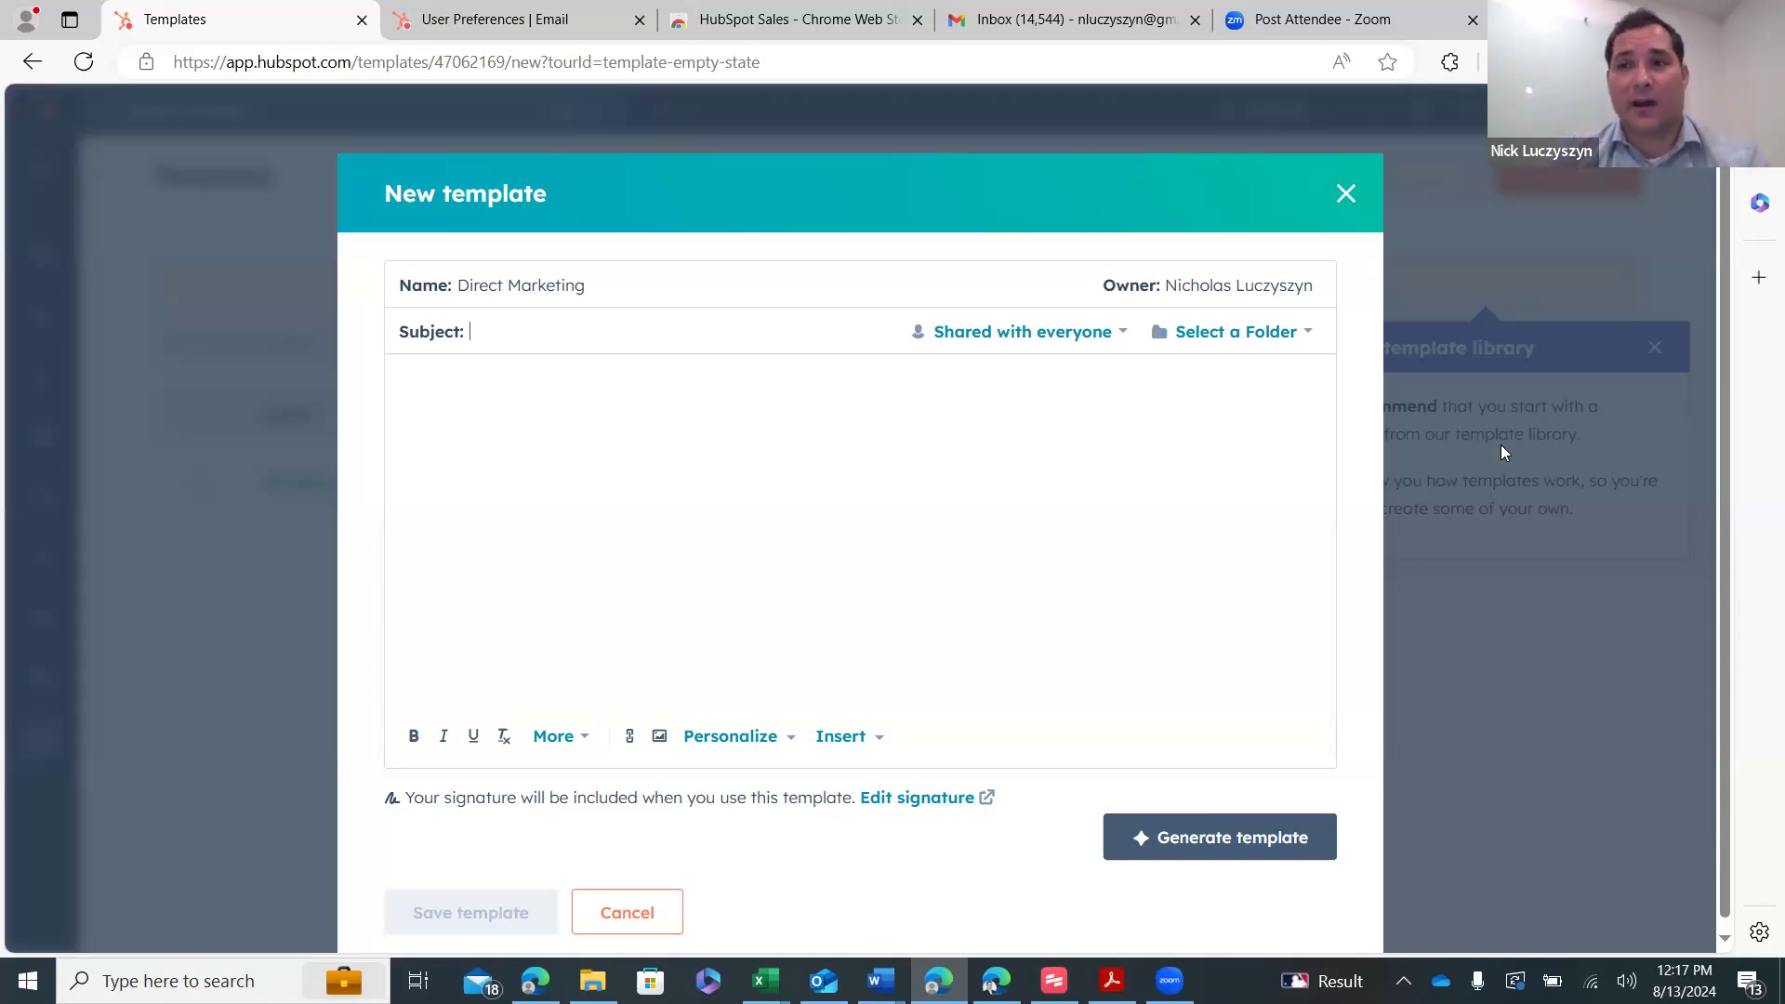
{"action": "type", "text": "Pro"}
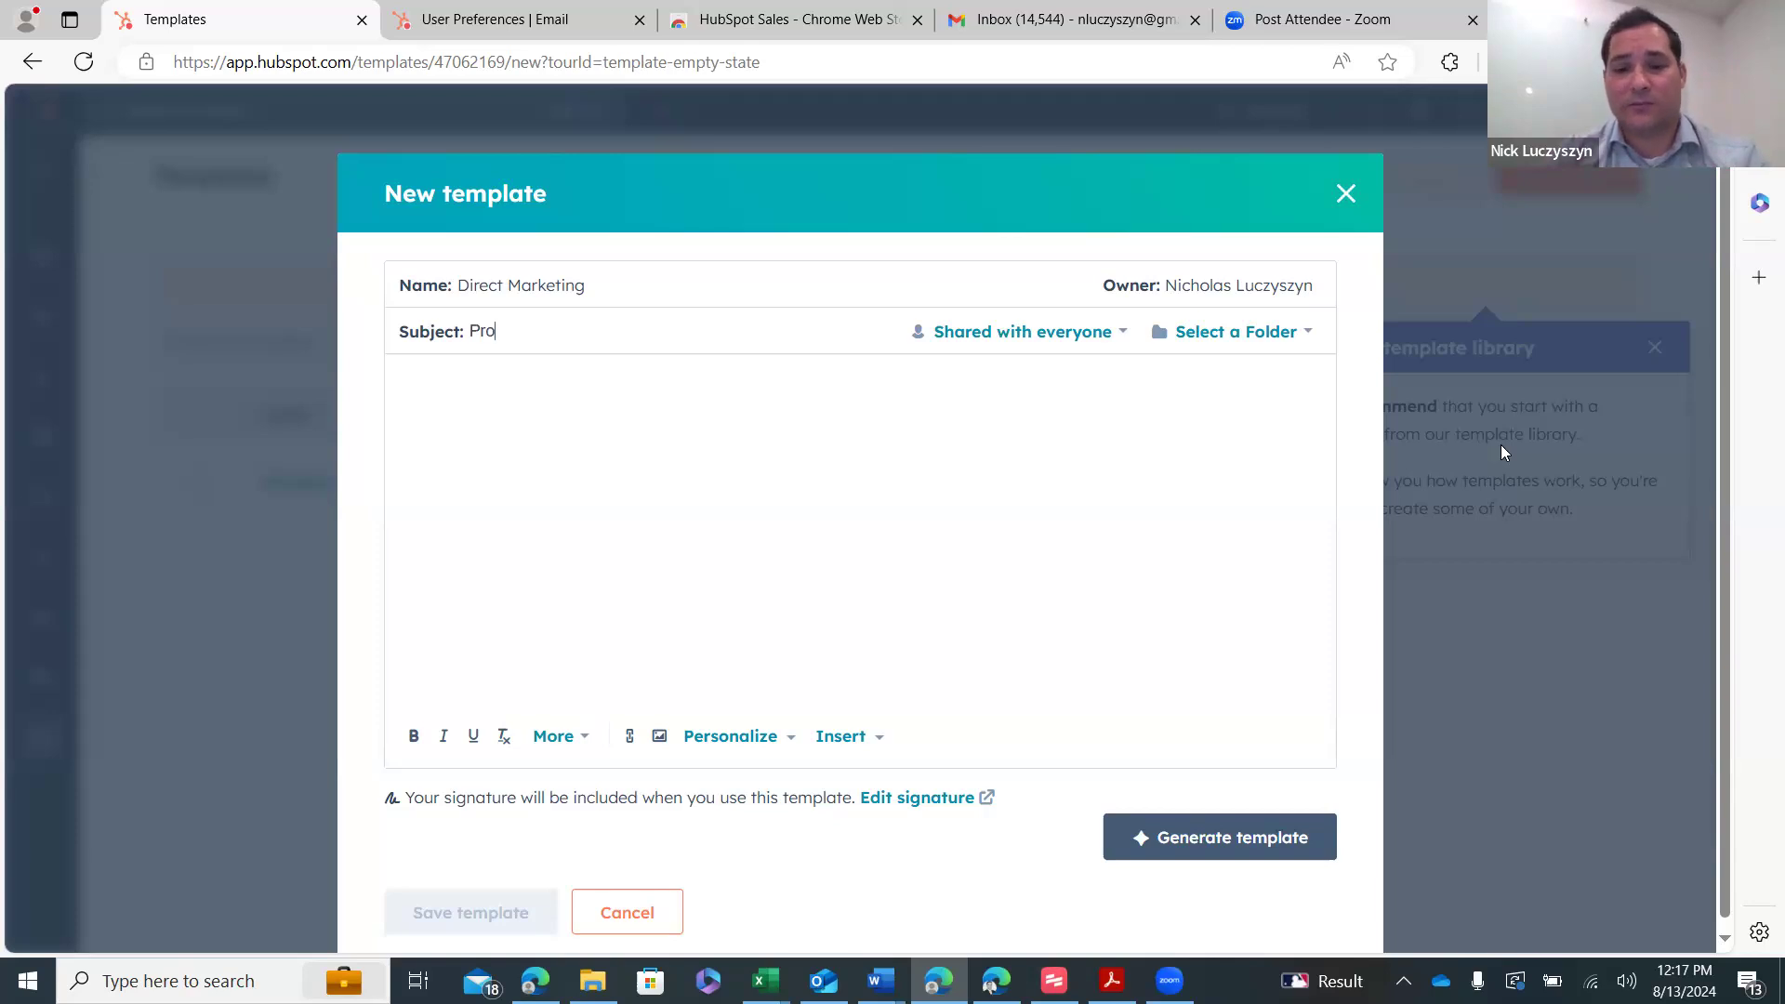
{"action": "double_click", "coordinate": [1501, 445]}
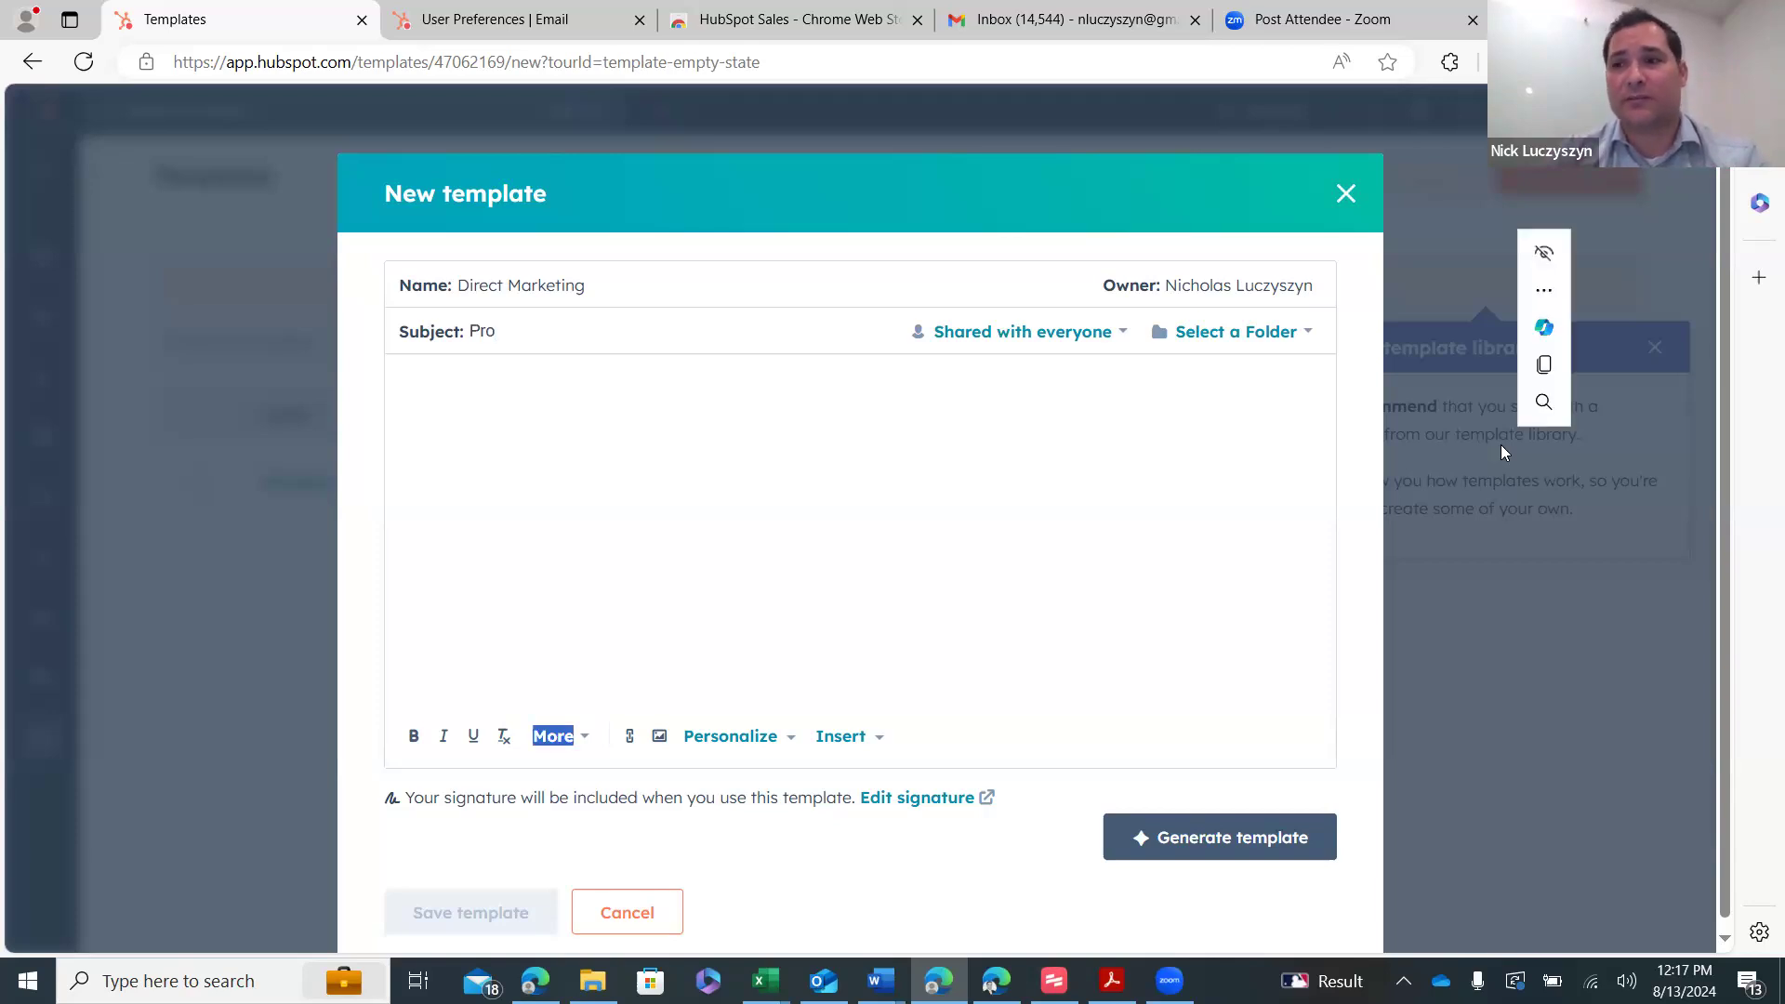
{"action": "left_click", "coordinate": [547, 333]}
{"action": "type", "text": "logi"}
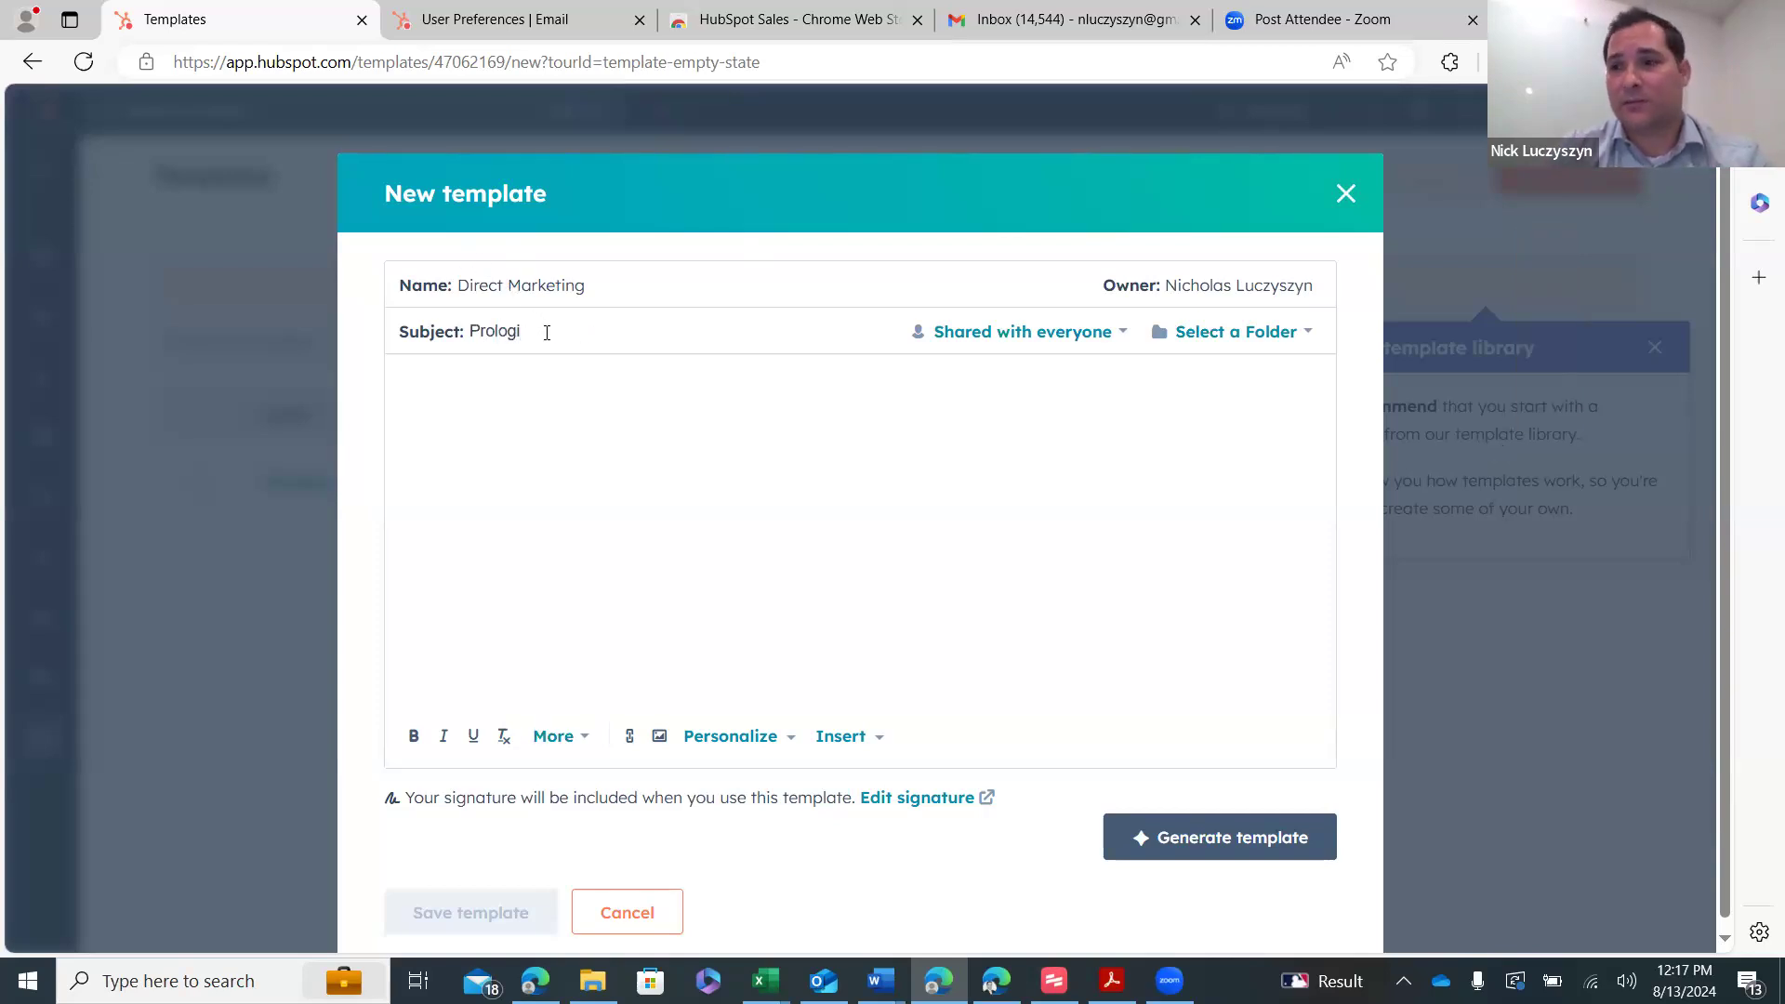
{"action": "type", "text": "s "}
{"action": "type", "text": "DCT"}
{"action": "key", "text": "BackSpace"}
{"action": "key", "text": "BackSpace"}
{"action": "key", "text": "BackSpace"}
{"action": "key", "text": "BackSpace"}
{"action": "type", "text": ", CC"}
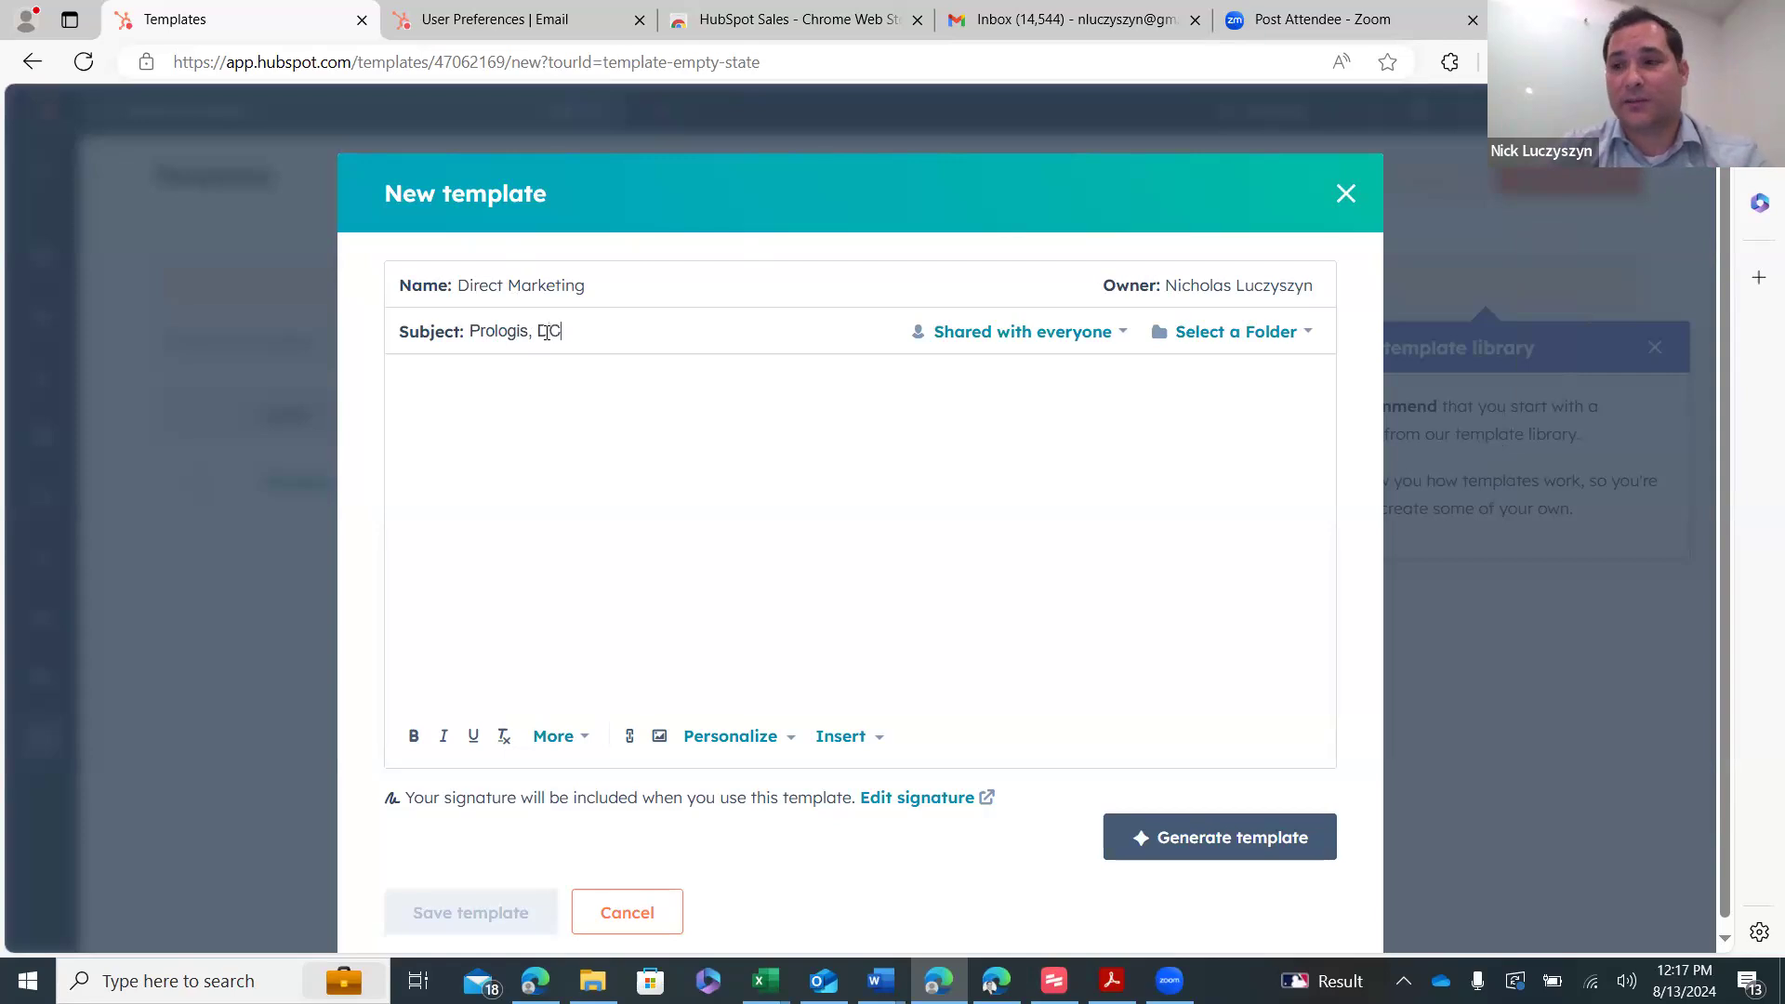
{"action": "type", "text": "T Industr"}
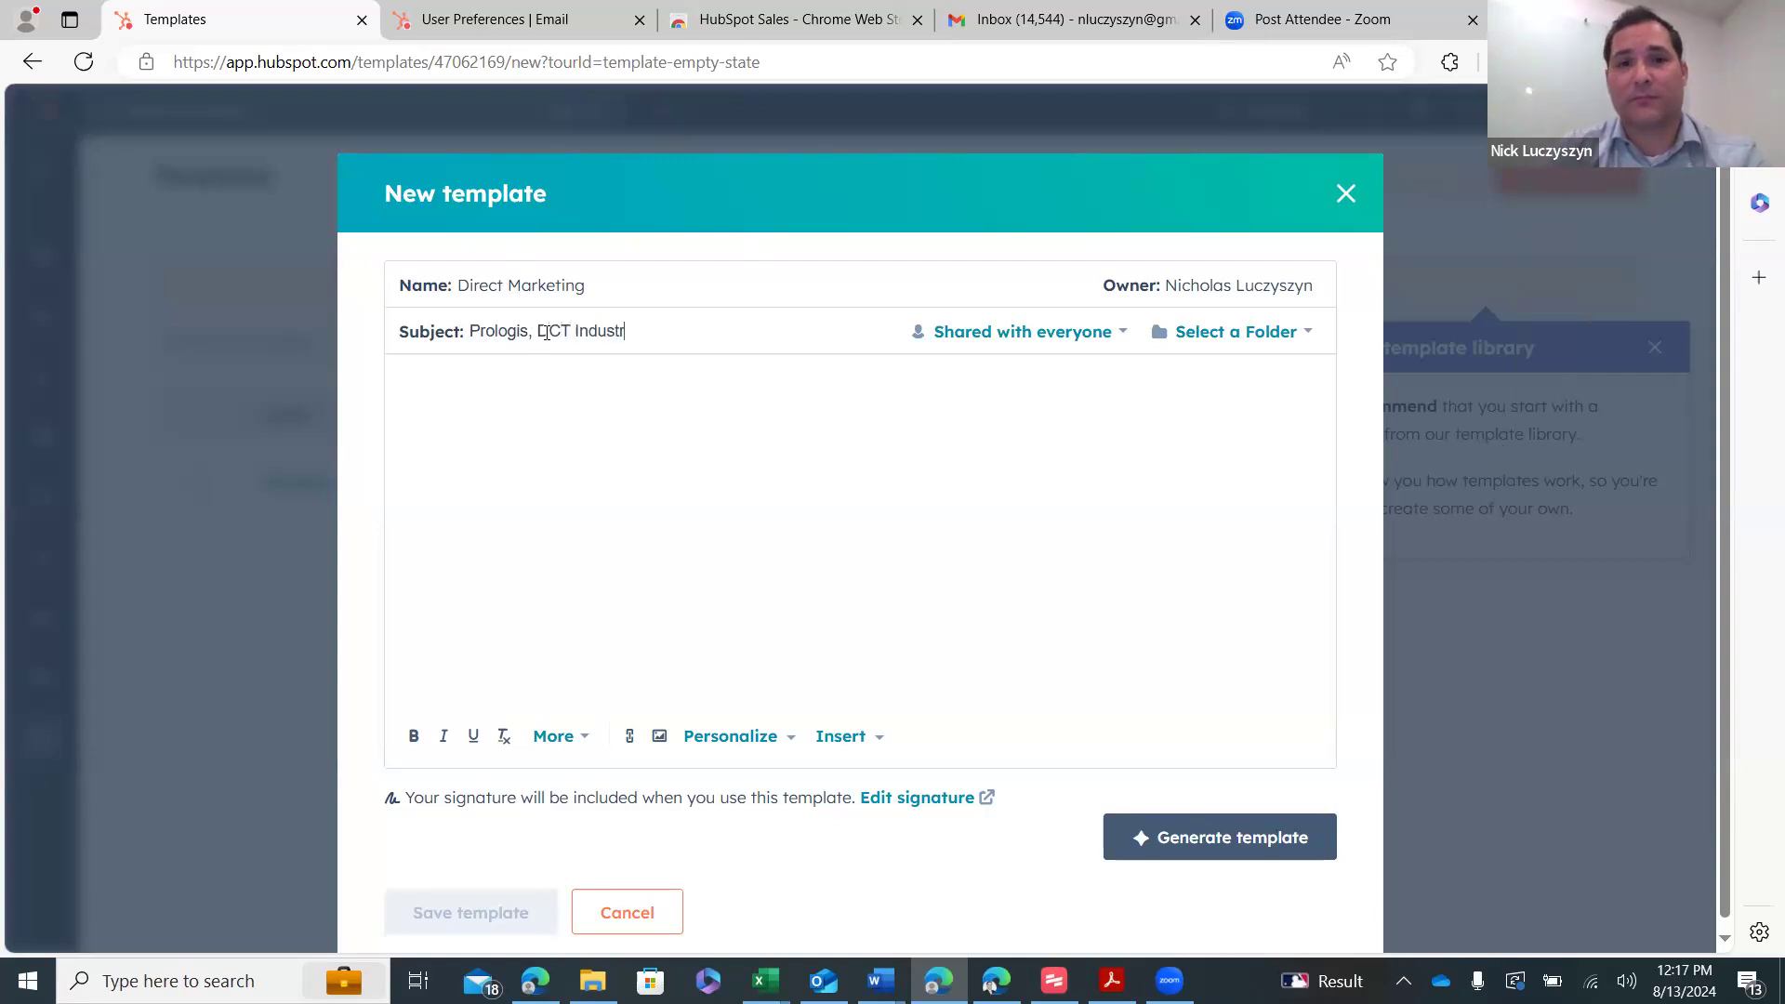
{"action": "type", "text": "ial and Crow Holdn"}
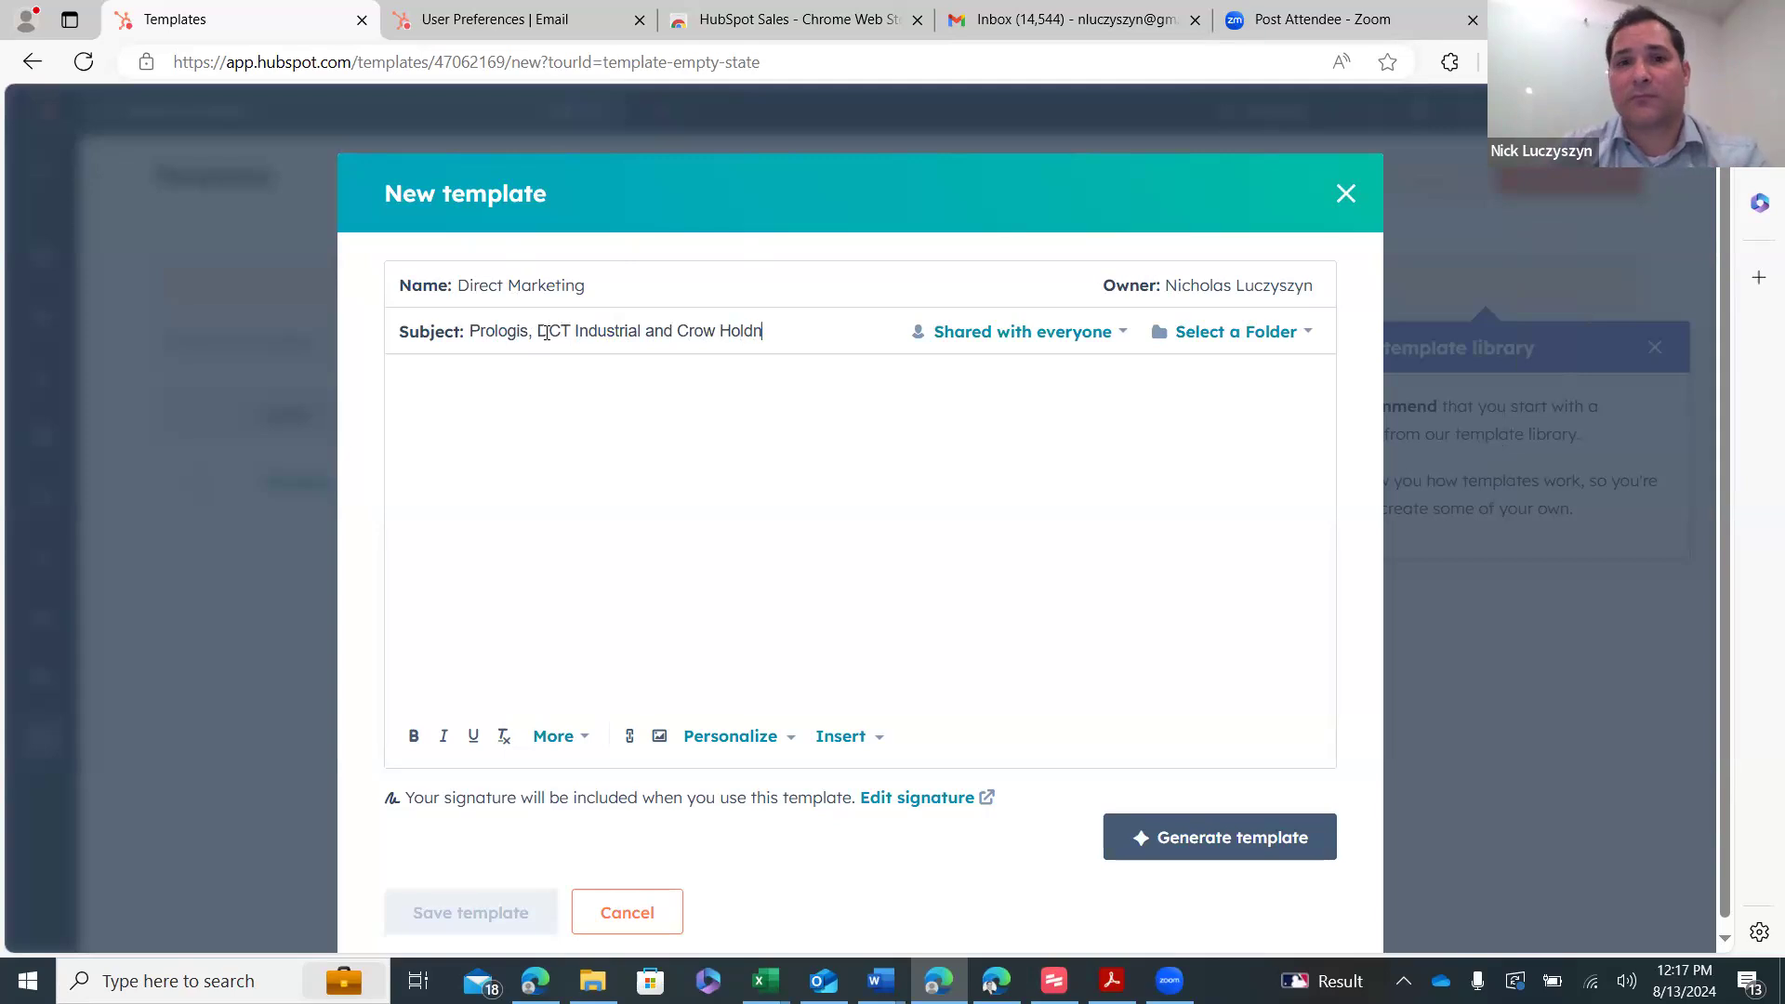
{"action": "key", "text": "BackSpace"}
{"action": "type", "text": "ing"}
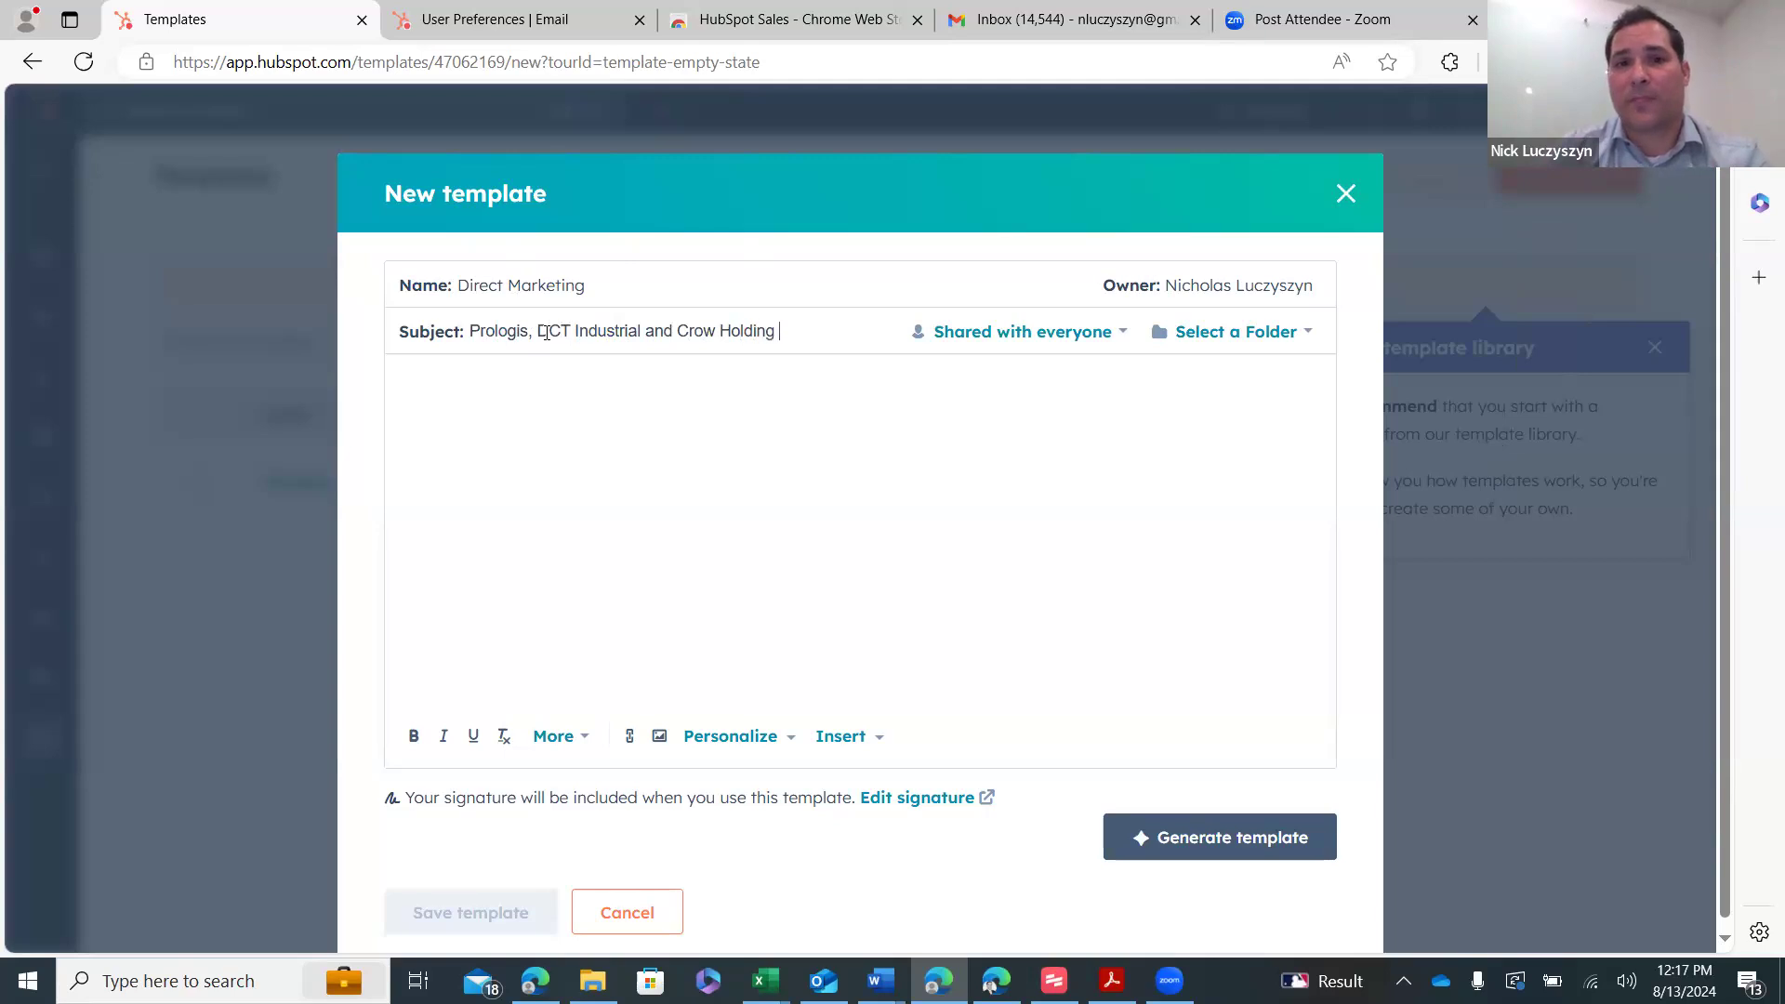
{"action": "type", "text": "s - Curren"}
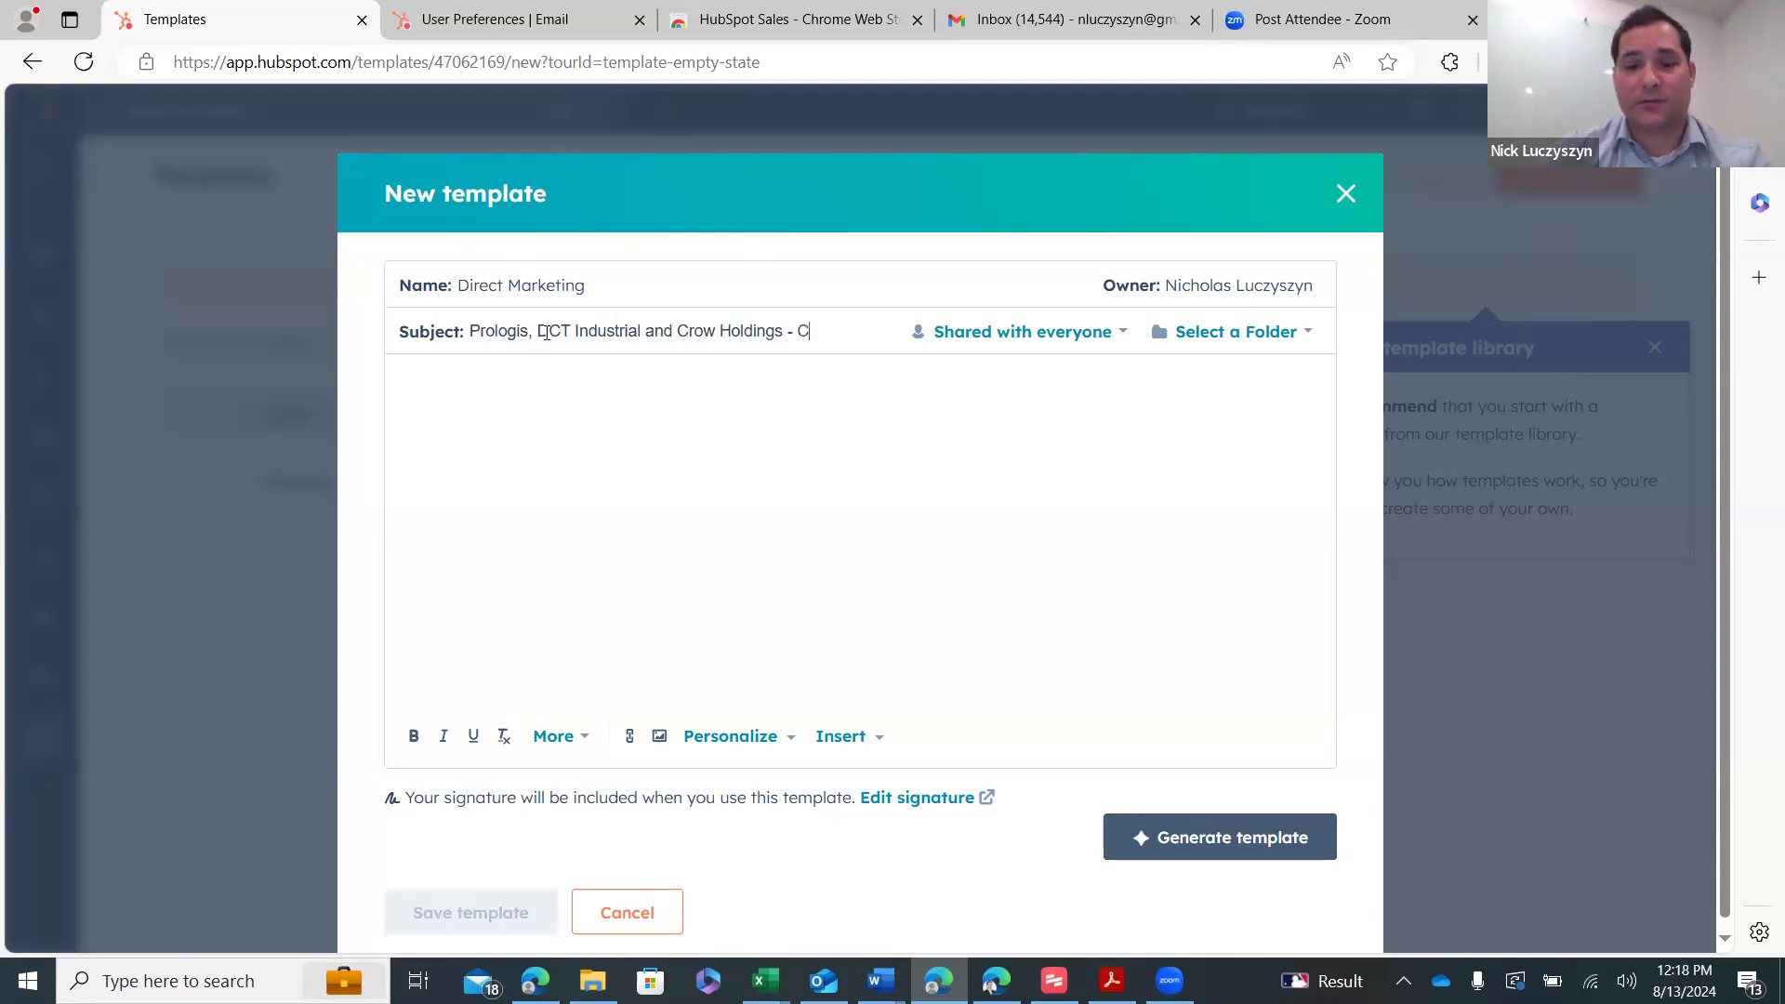
{"action": "key", "text": "BackSpace"}
{"action": "key", "text": "BackSpace"}
{"action": "key", "text": "BackSpace"}
{"action": "key", "text": "BackSpace"}
{"action": "key", "text": "BackSpace"}
{"action": "type", "text": "lients Boyd Commercial"}
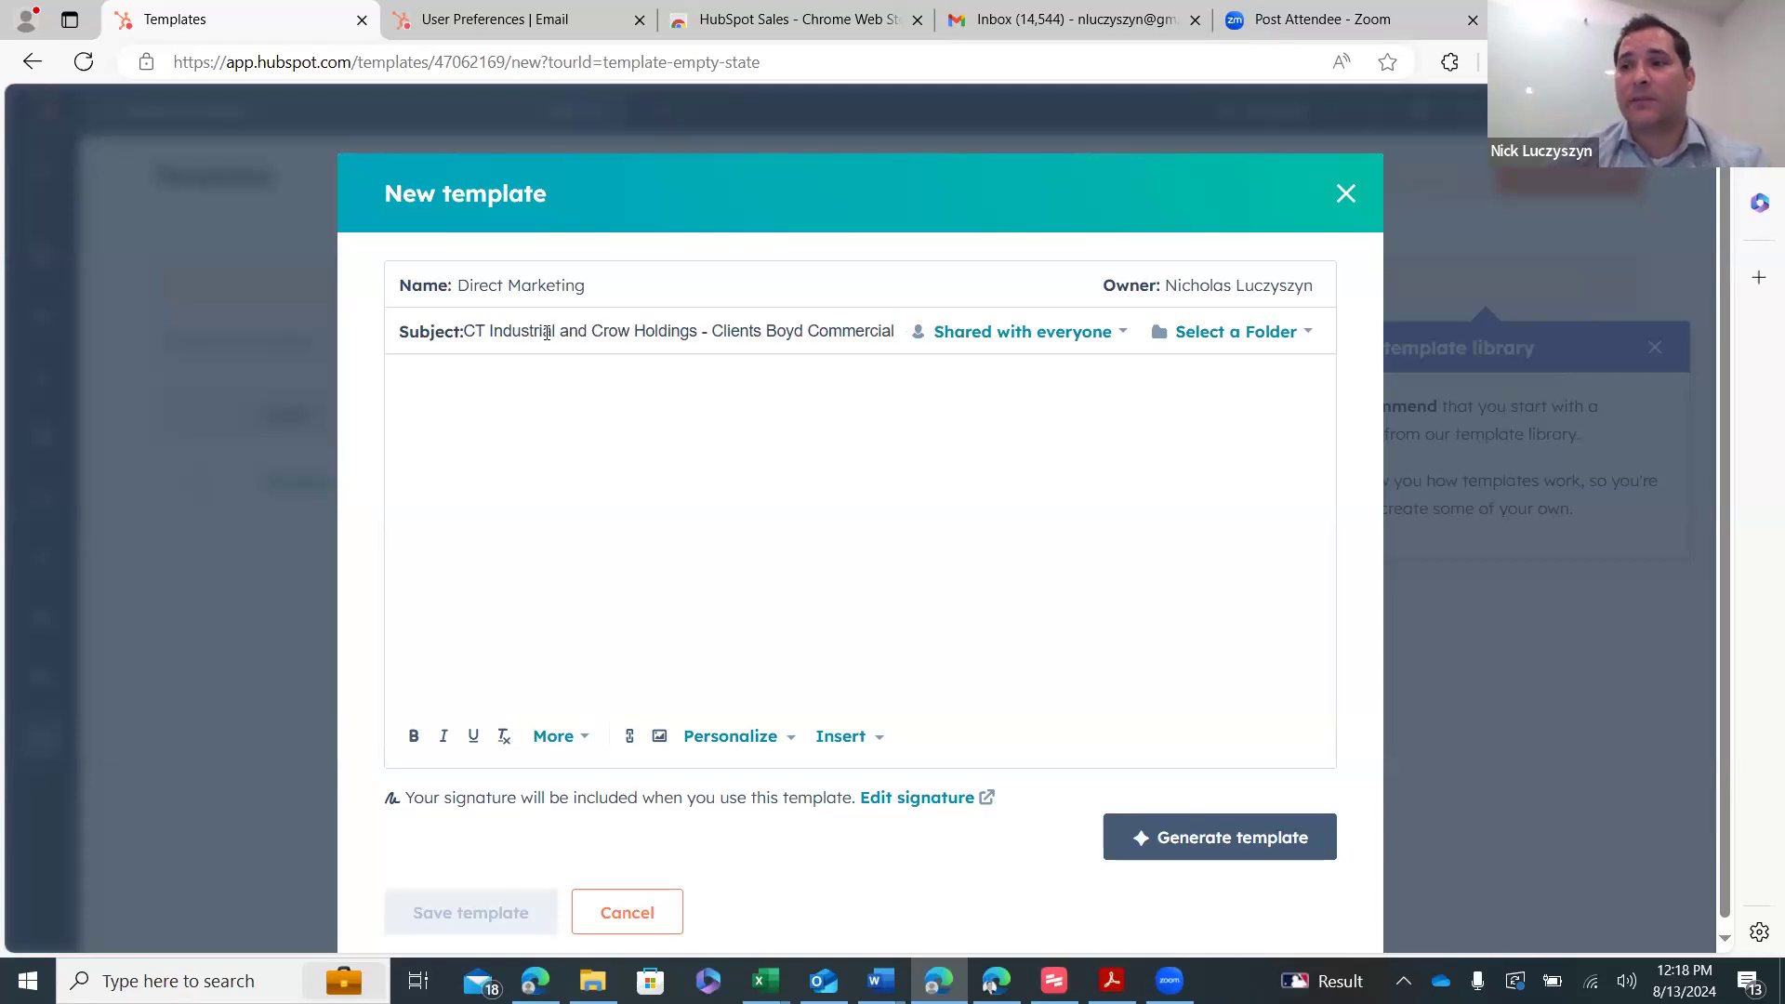
{"action": "key", "text": "alt+Tab"}
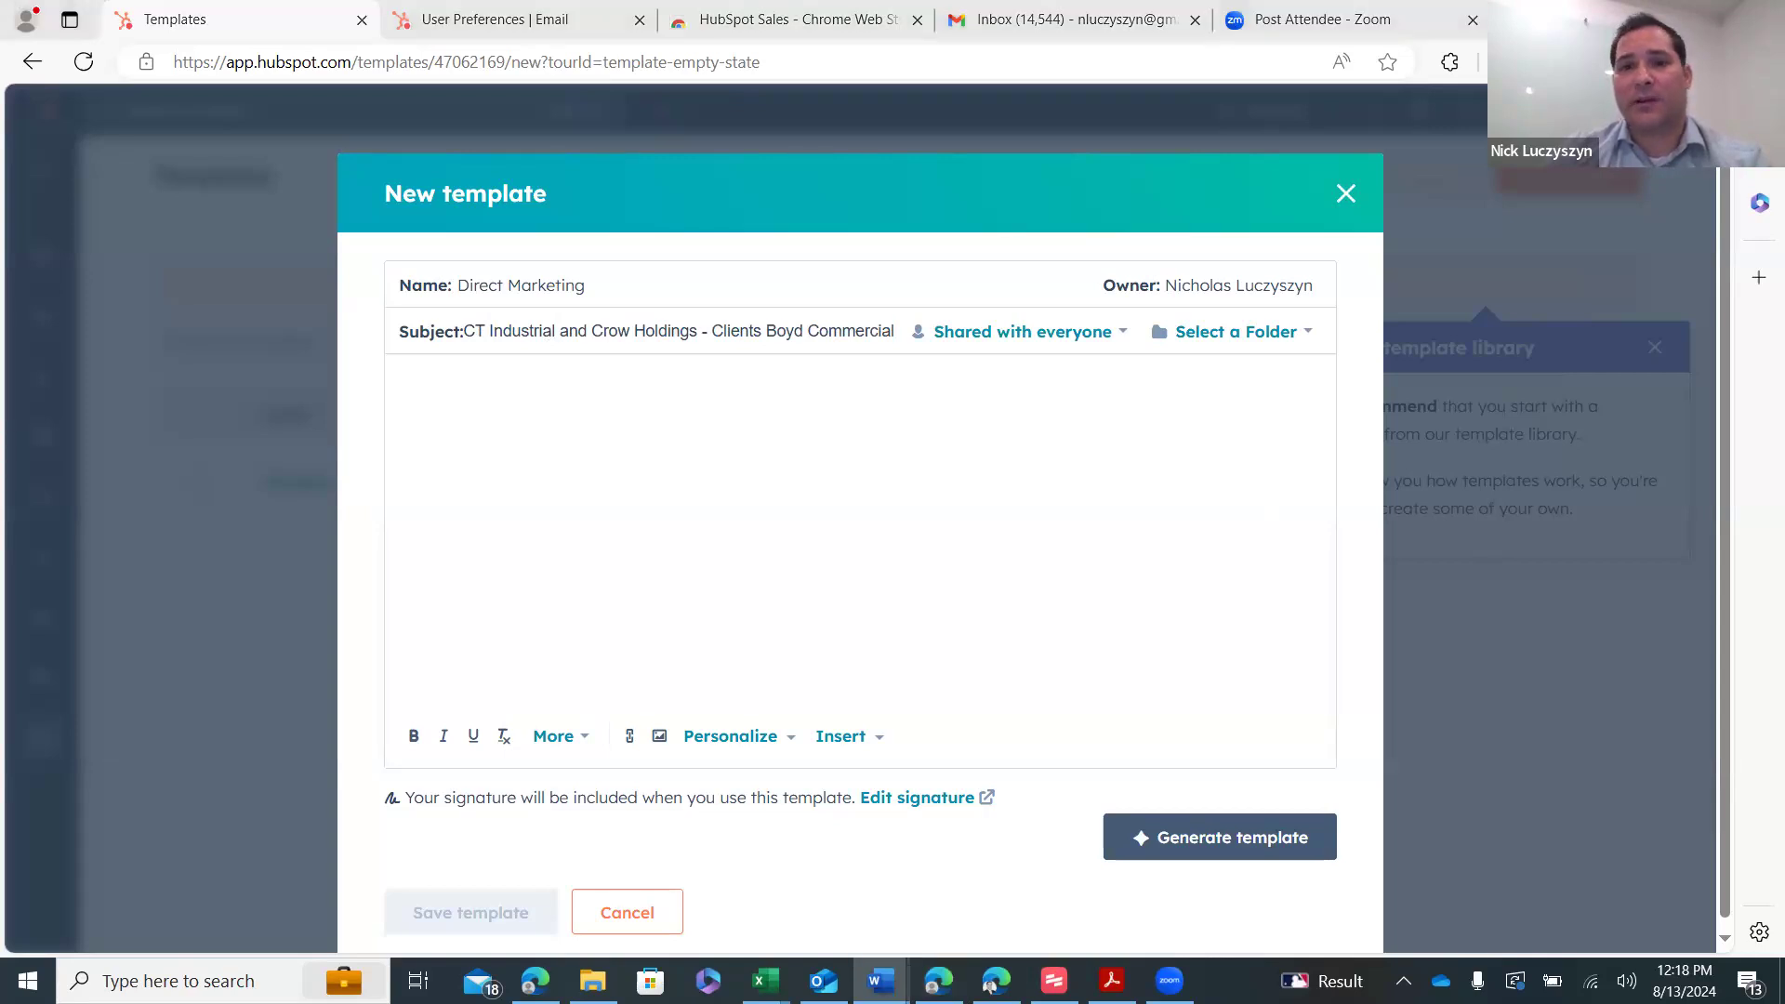
{"action": "left_click", "coordinate": [758, 580]}
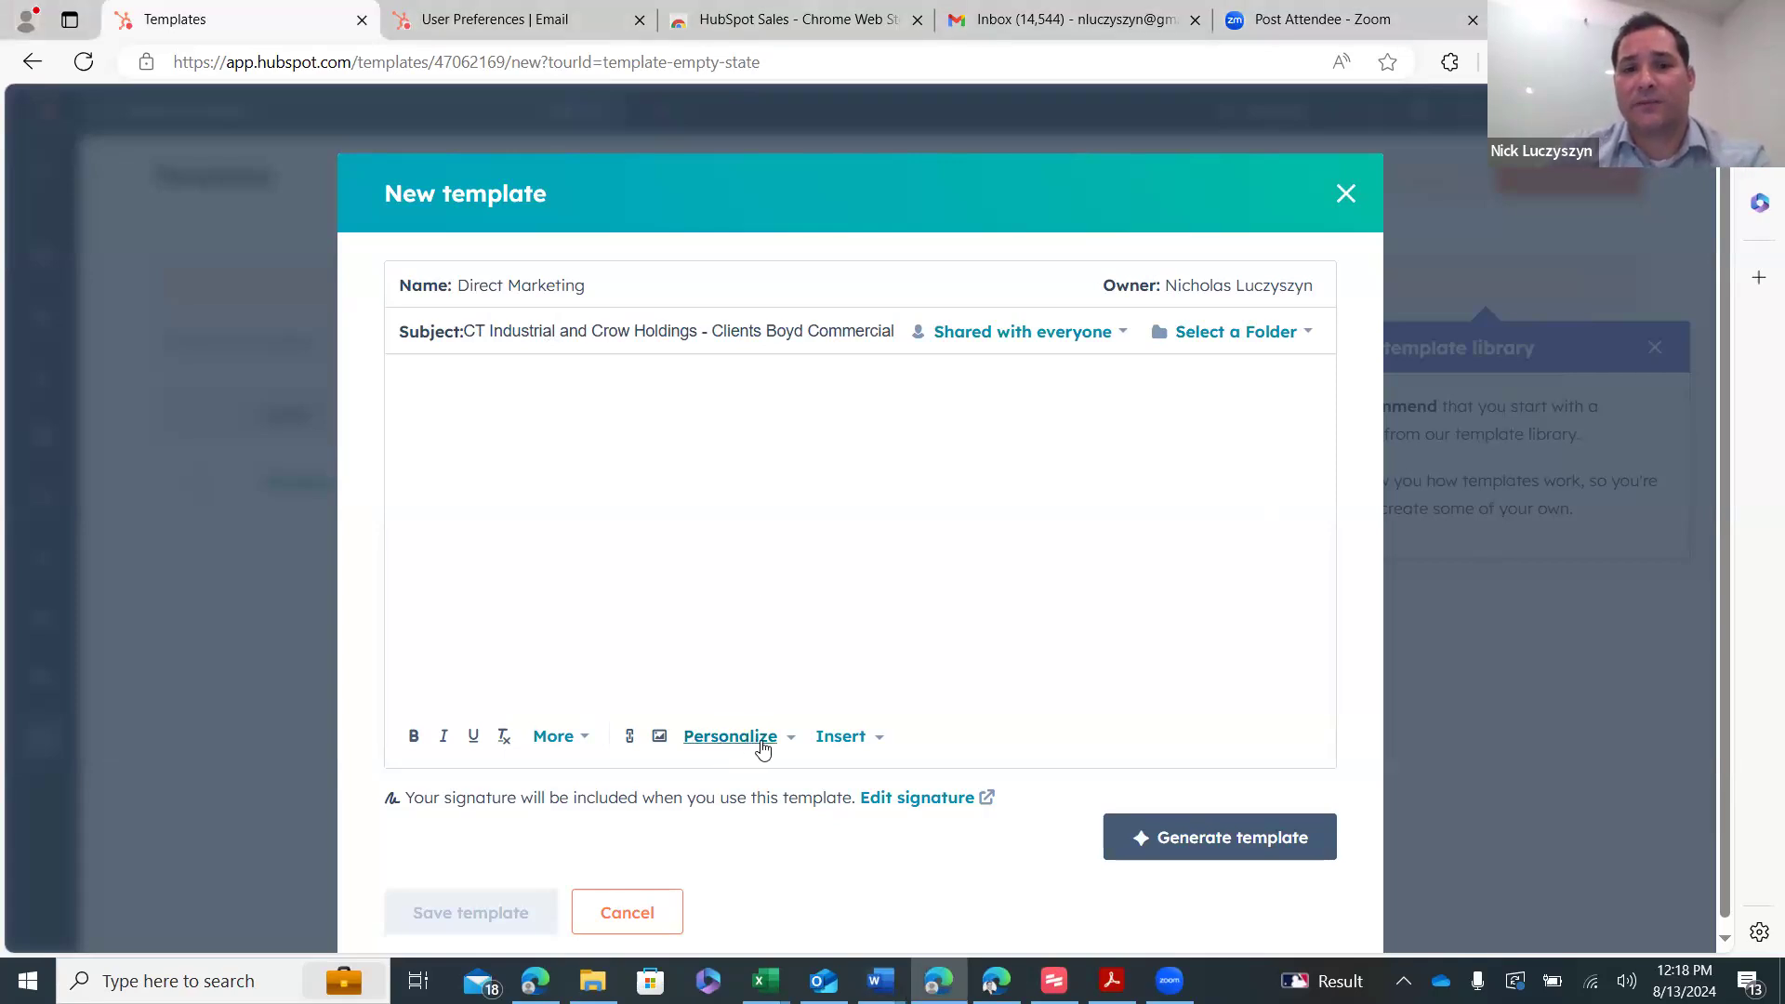
- Begin the body with a Contact: First name token, then paste the prepared message text
{"action": "left_click", "coordinate": [755, 743]}
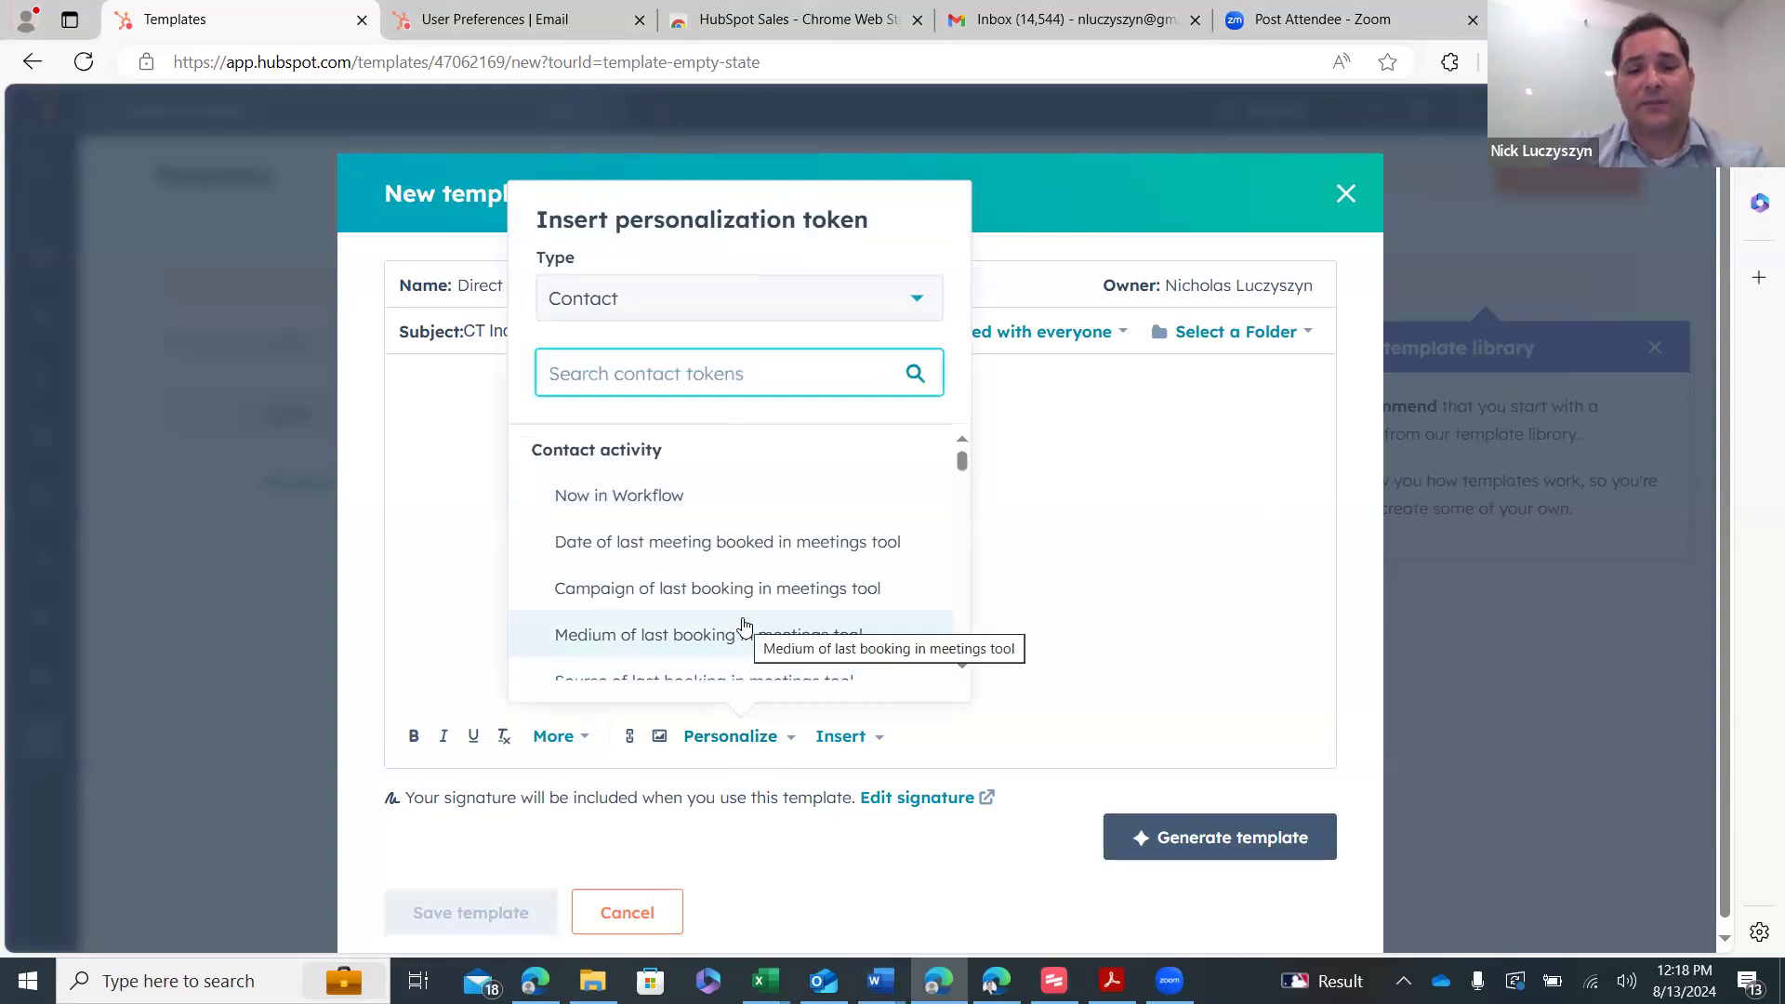
{"action": "type", "text": "first name"}
{"action": "left_click", "coordinate": [687, 498]}
{"action": "left_click", "coordinate": [452, 526]}
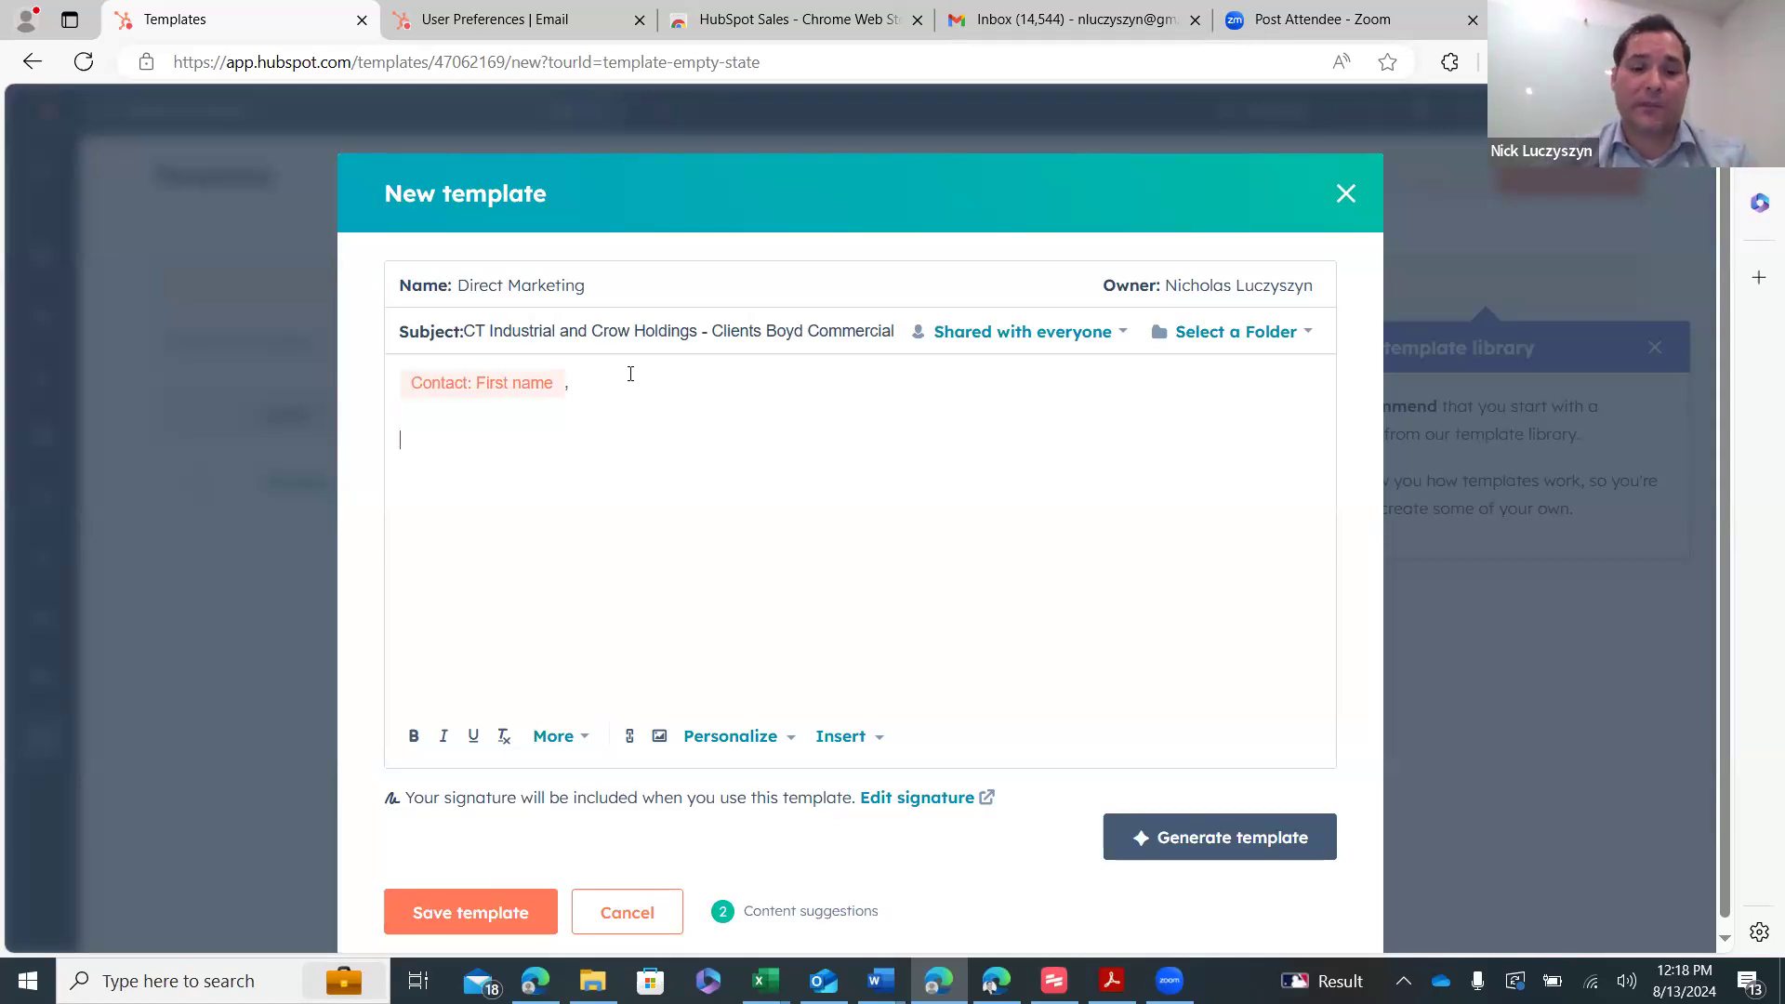
{"action": "type", "text": "Prologis, DCT Industrial and Crow Holdings have trusted Boyd Commercial with their real estate needs. I was wondering if you were free August 23rd, 30th or September 6th at 10am or 2pm for a 30-minute teams call to learn why they have trusted our firm for the last 20 years?  To learn more about Boyd Commercial please visit our website: Boyd Commercial Real Estate Services Houston, Industrial, Land, Office."}
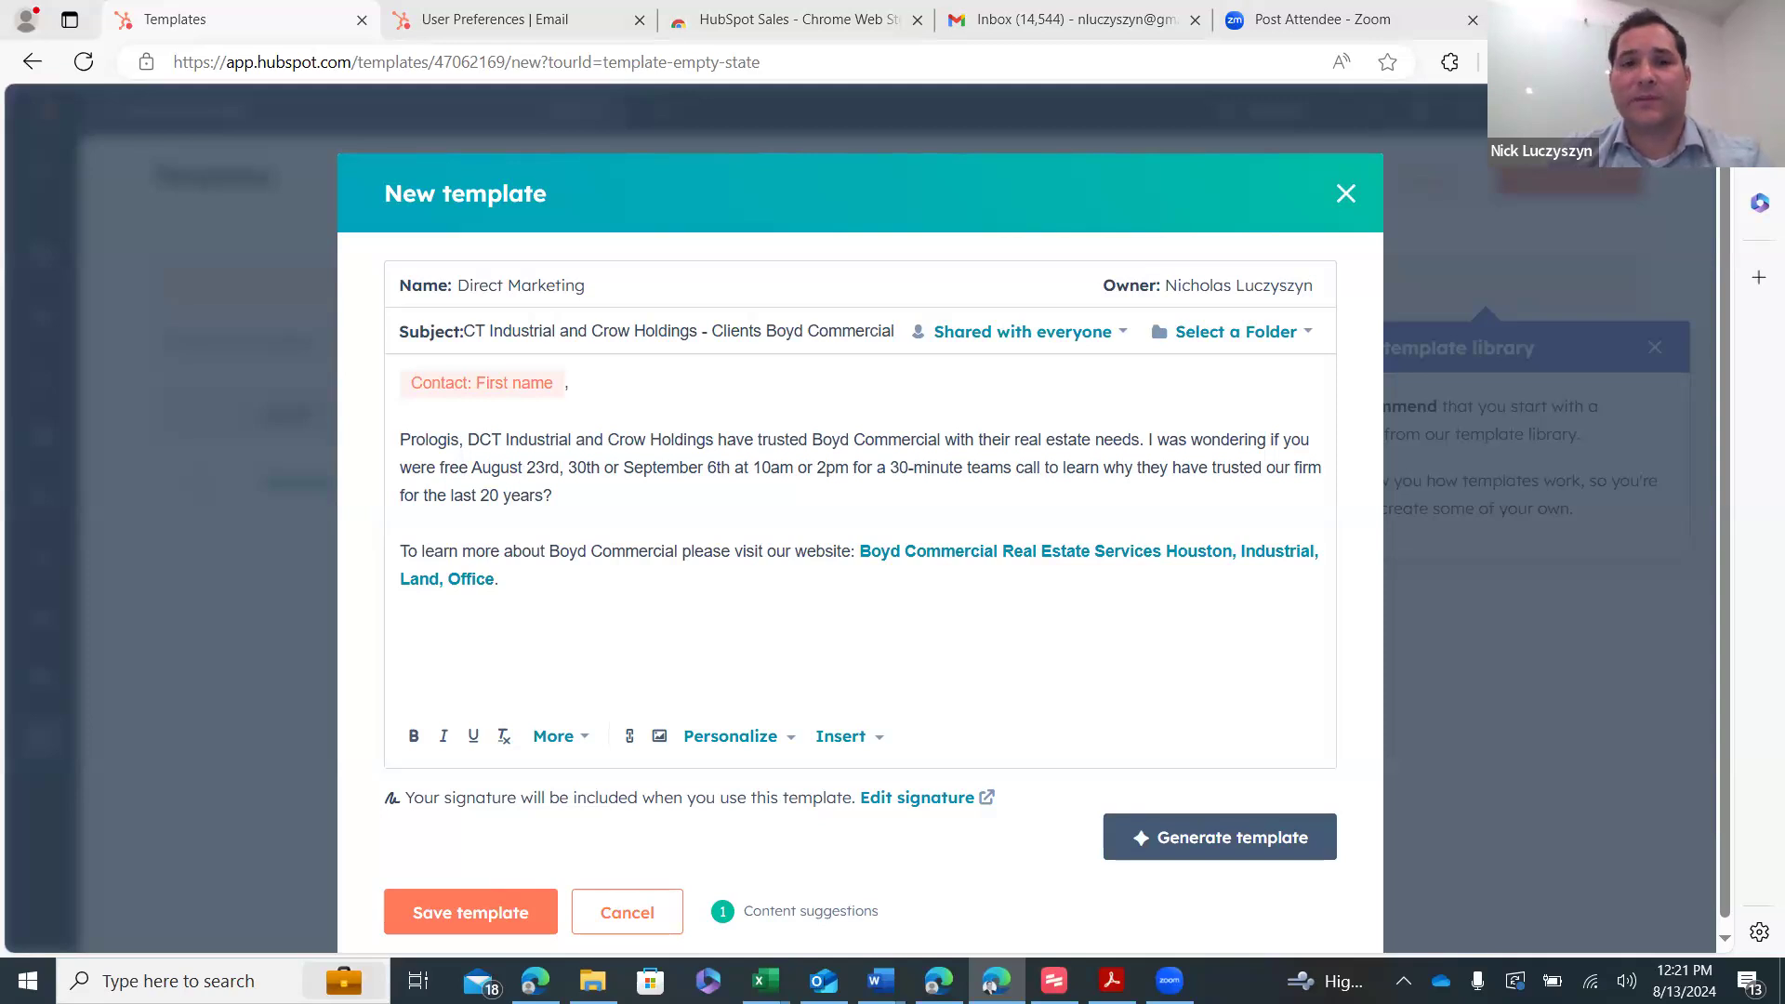
- Switch to the browser window showing the Med Tech template
{"action": "left_click", "coordinate": [991, 984]}
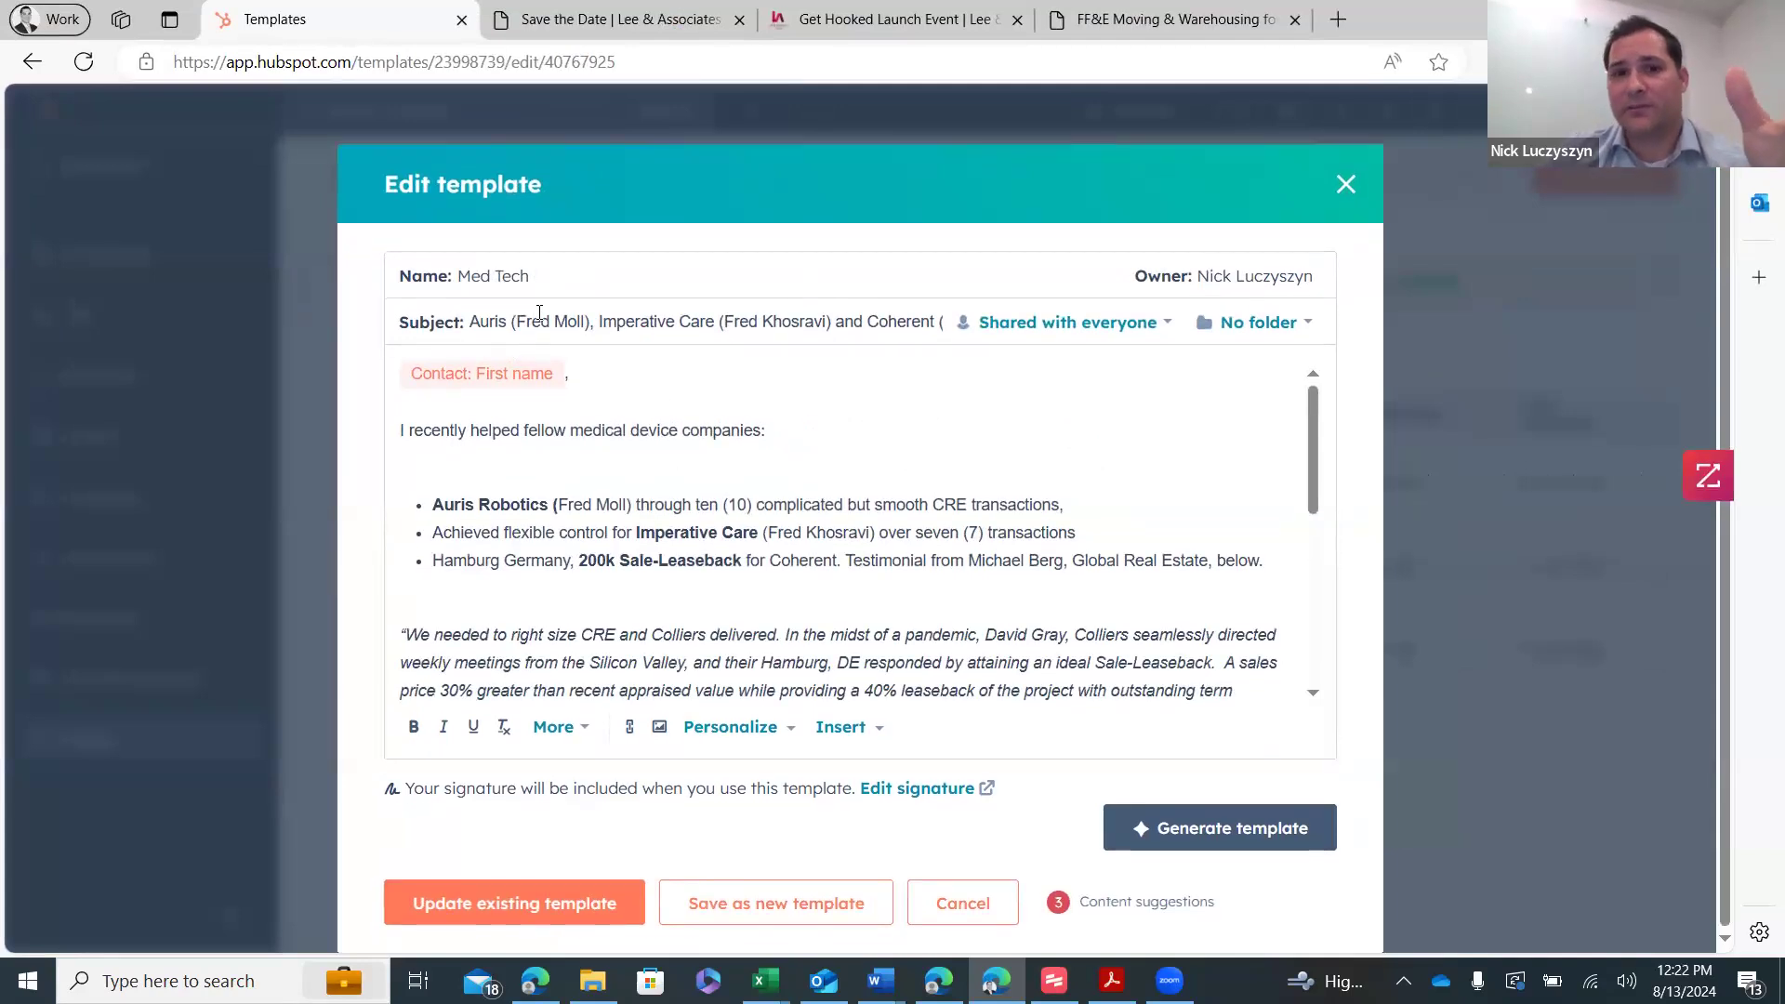
- Select the contact name in the Med Tech subject and review its body's deal list
{"action": "left_click_drag", "start_coordinate": [517, 322], "coordinate": [578, 327]}
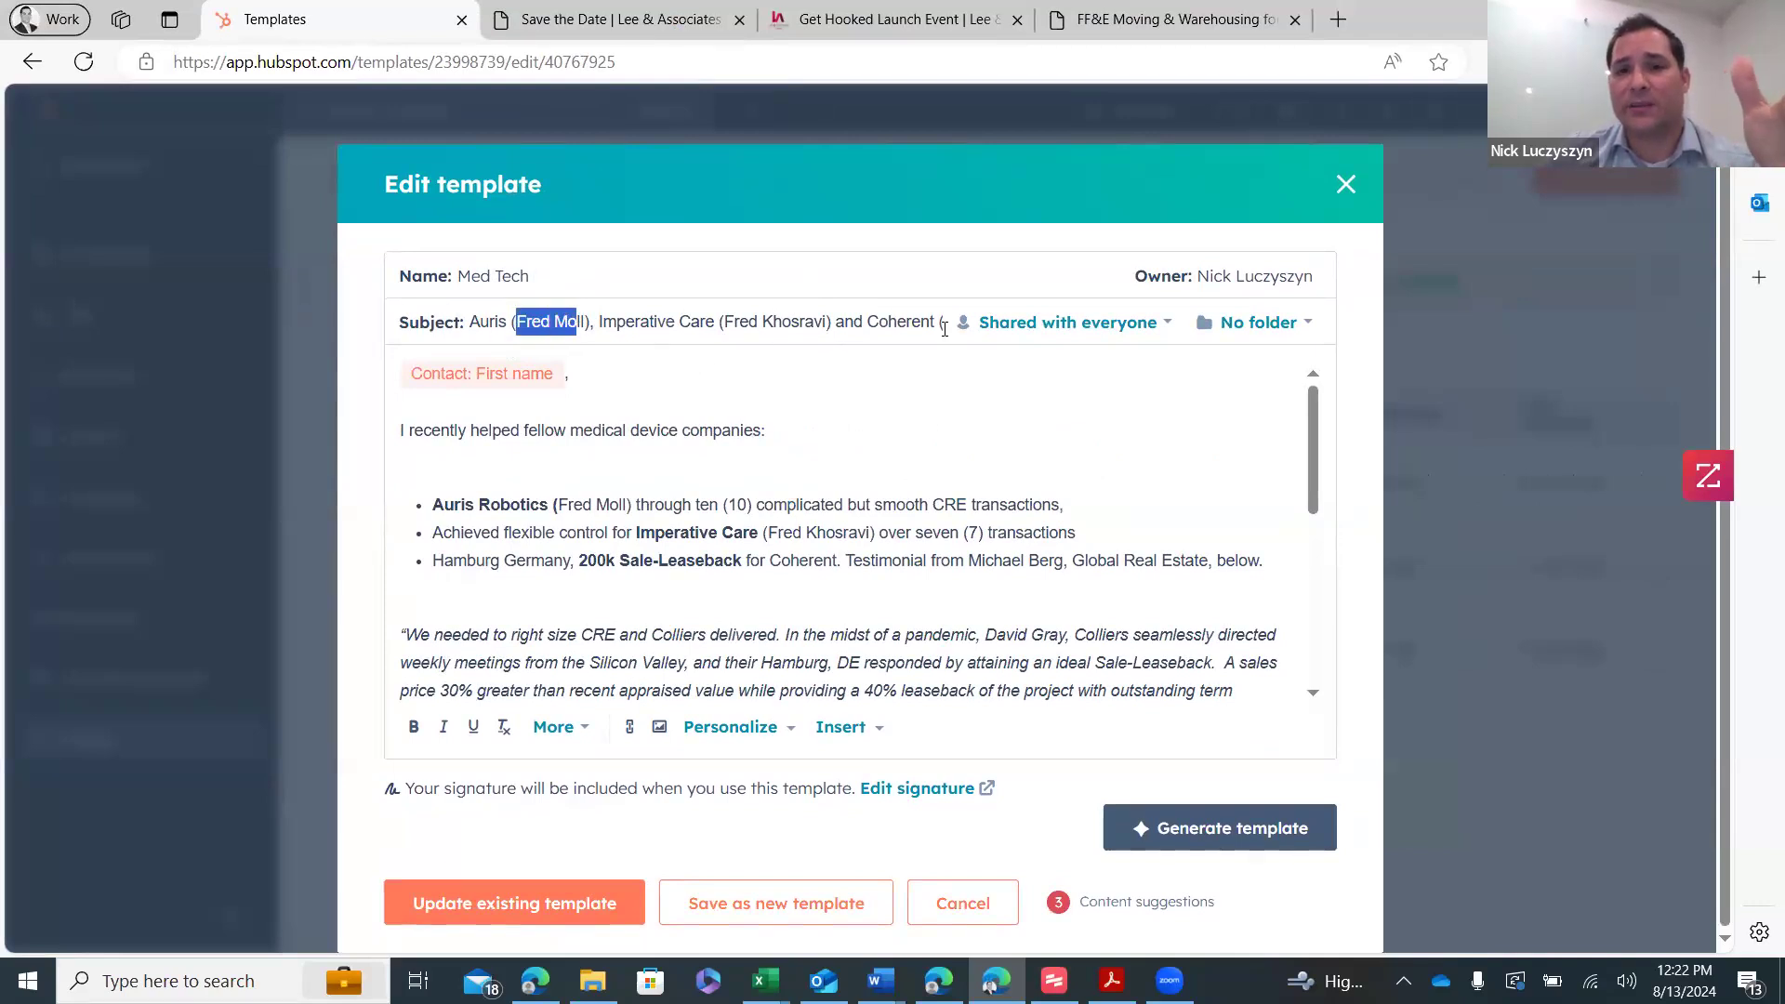
{"action": "scroll", "coordinate": [660, 457], "scroll_direction": "down", "scroll_amount": 2}
{"action": "scroll", "coordinate": [641, 446], "scroll_direction": "up", "scroll_amount": 2}
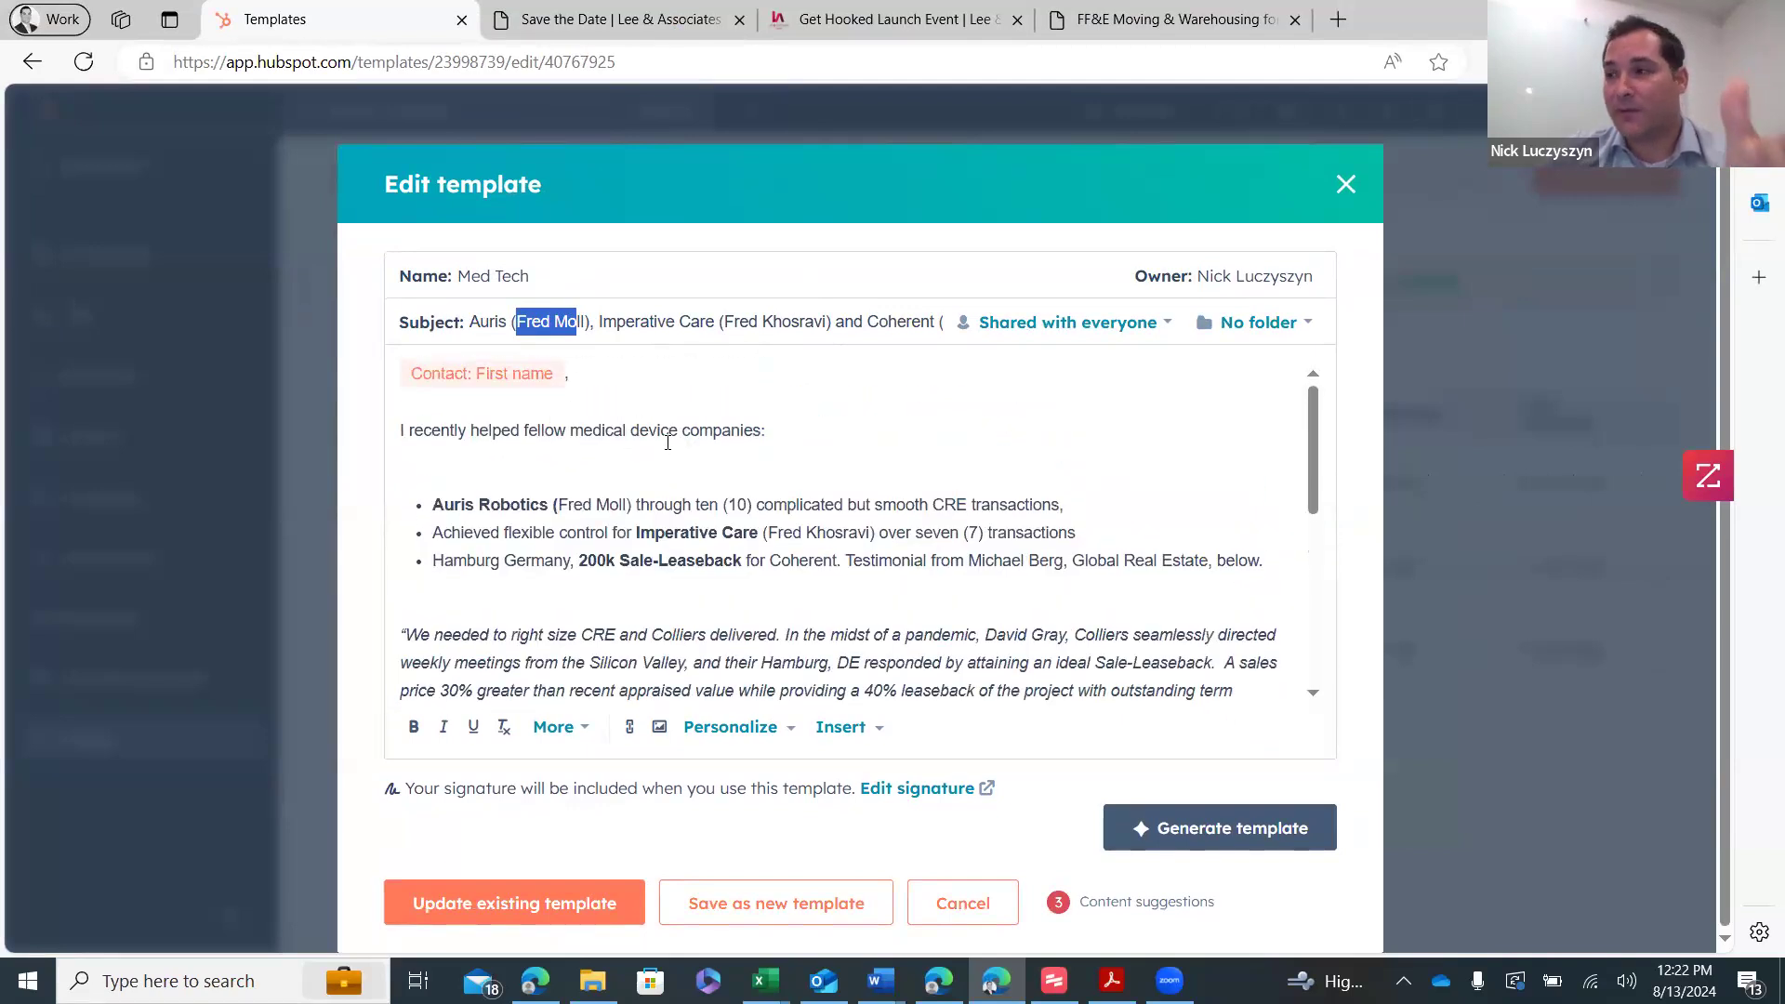
{"action": "scroll", "coordinate": [668, 442], "scroll_direction": "down", "scroll_amount": 2}
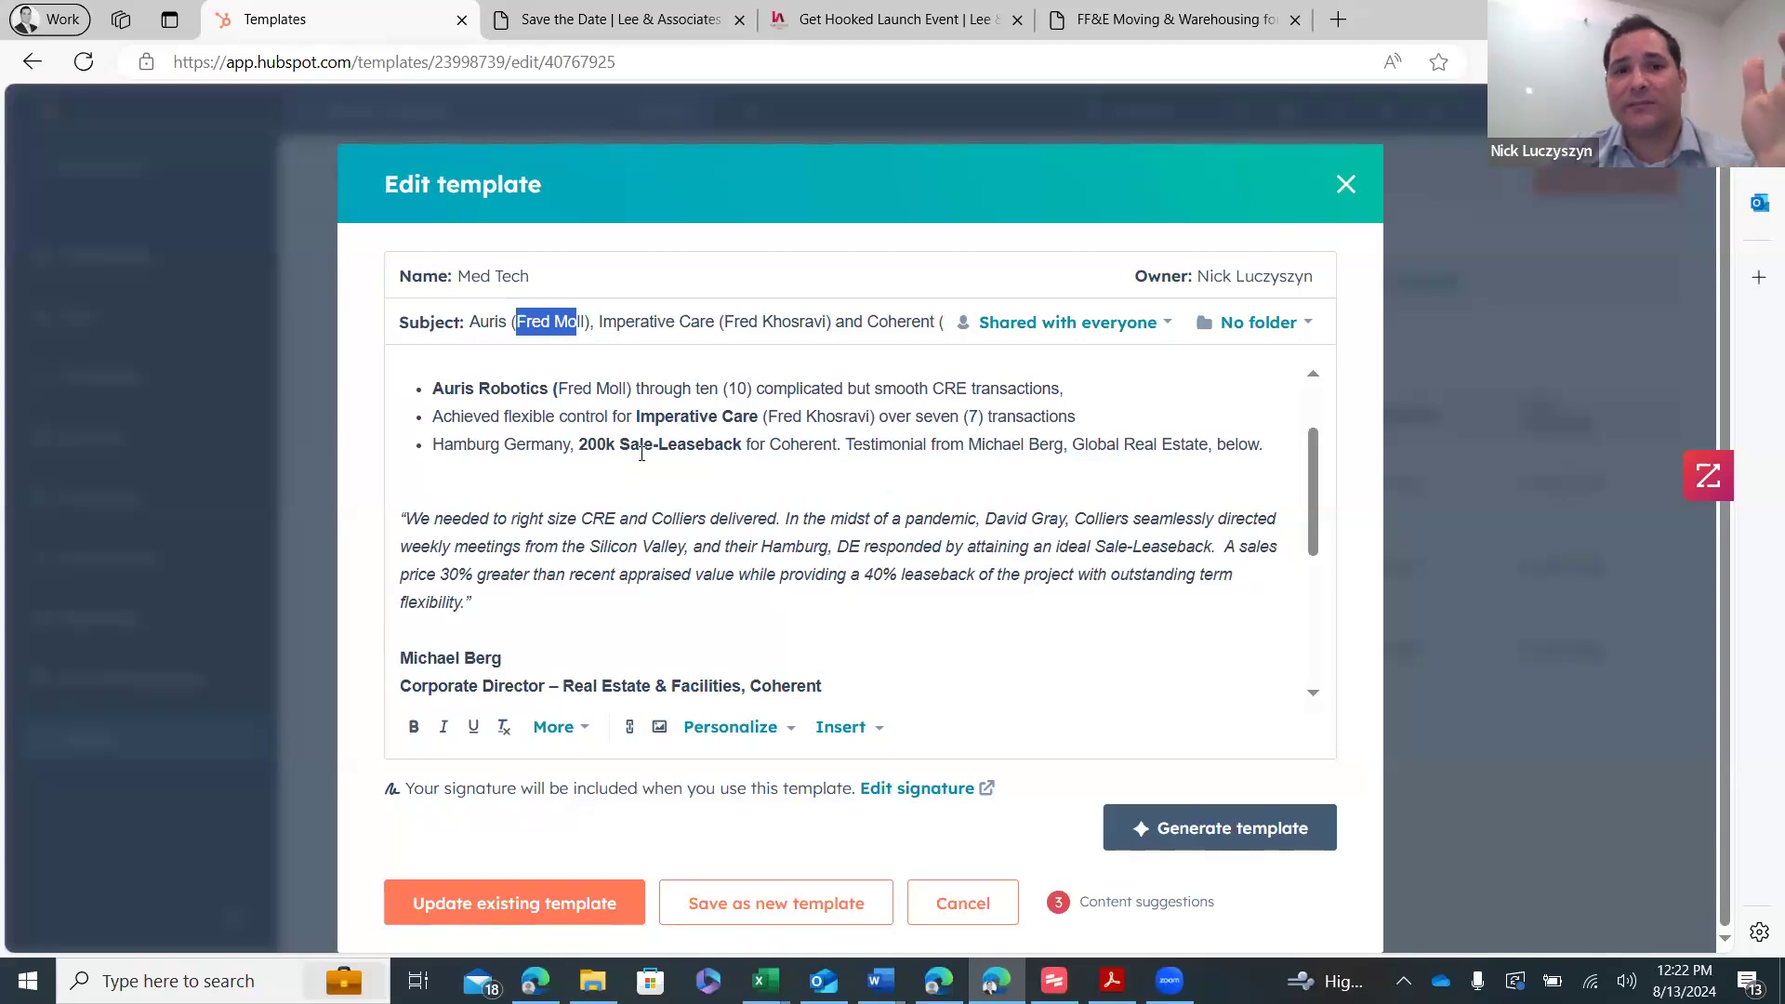
{"action": "scroll", "coordinate": [651, 470], "scroll_direction": "down", "scroll_amount": 1}
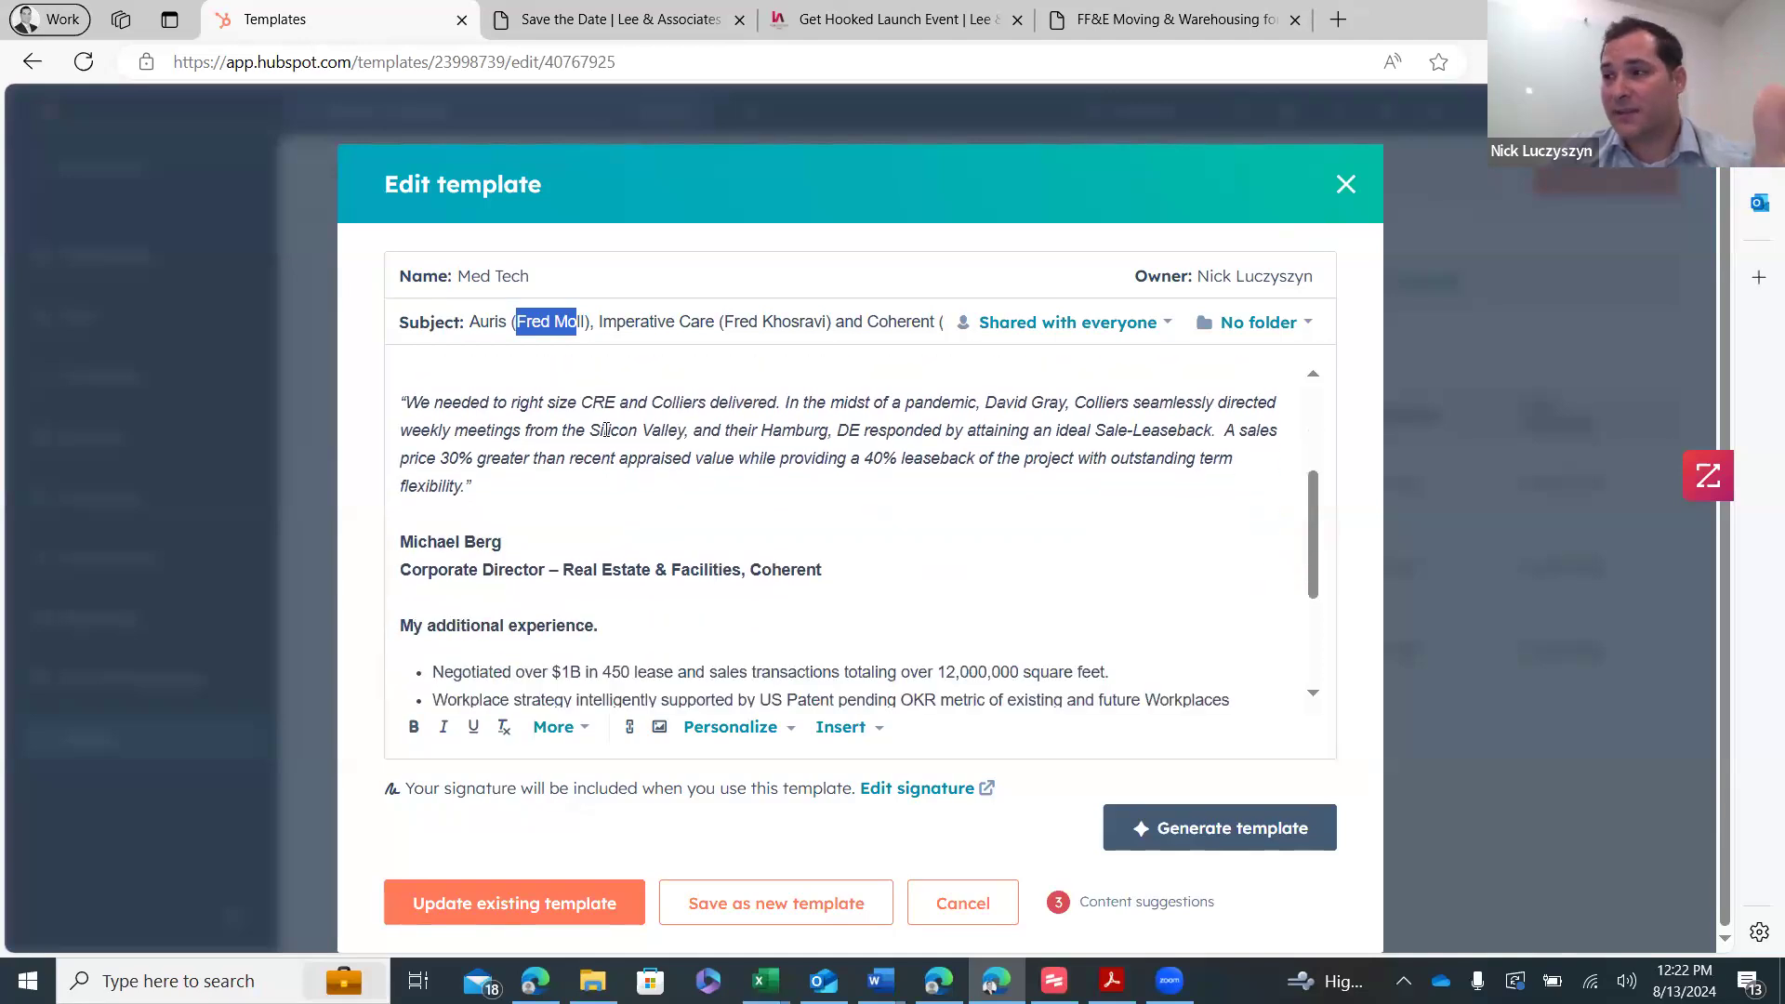
{"action": "scroll", "coordinate": [605, 430], "scroll_direction": "up", "scroll_amount": 1}
{"action": "scroll", "coordinate": [613, 447], "scroll_direction": "down", "scroll_amount": 1}
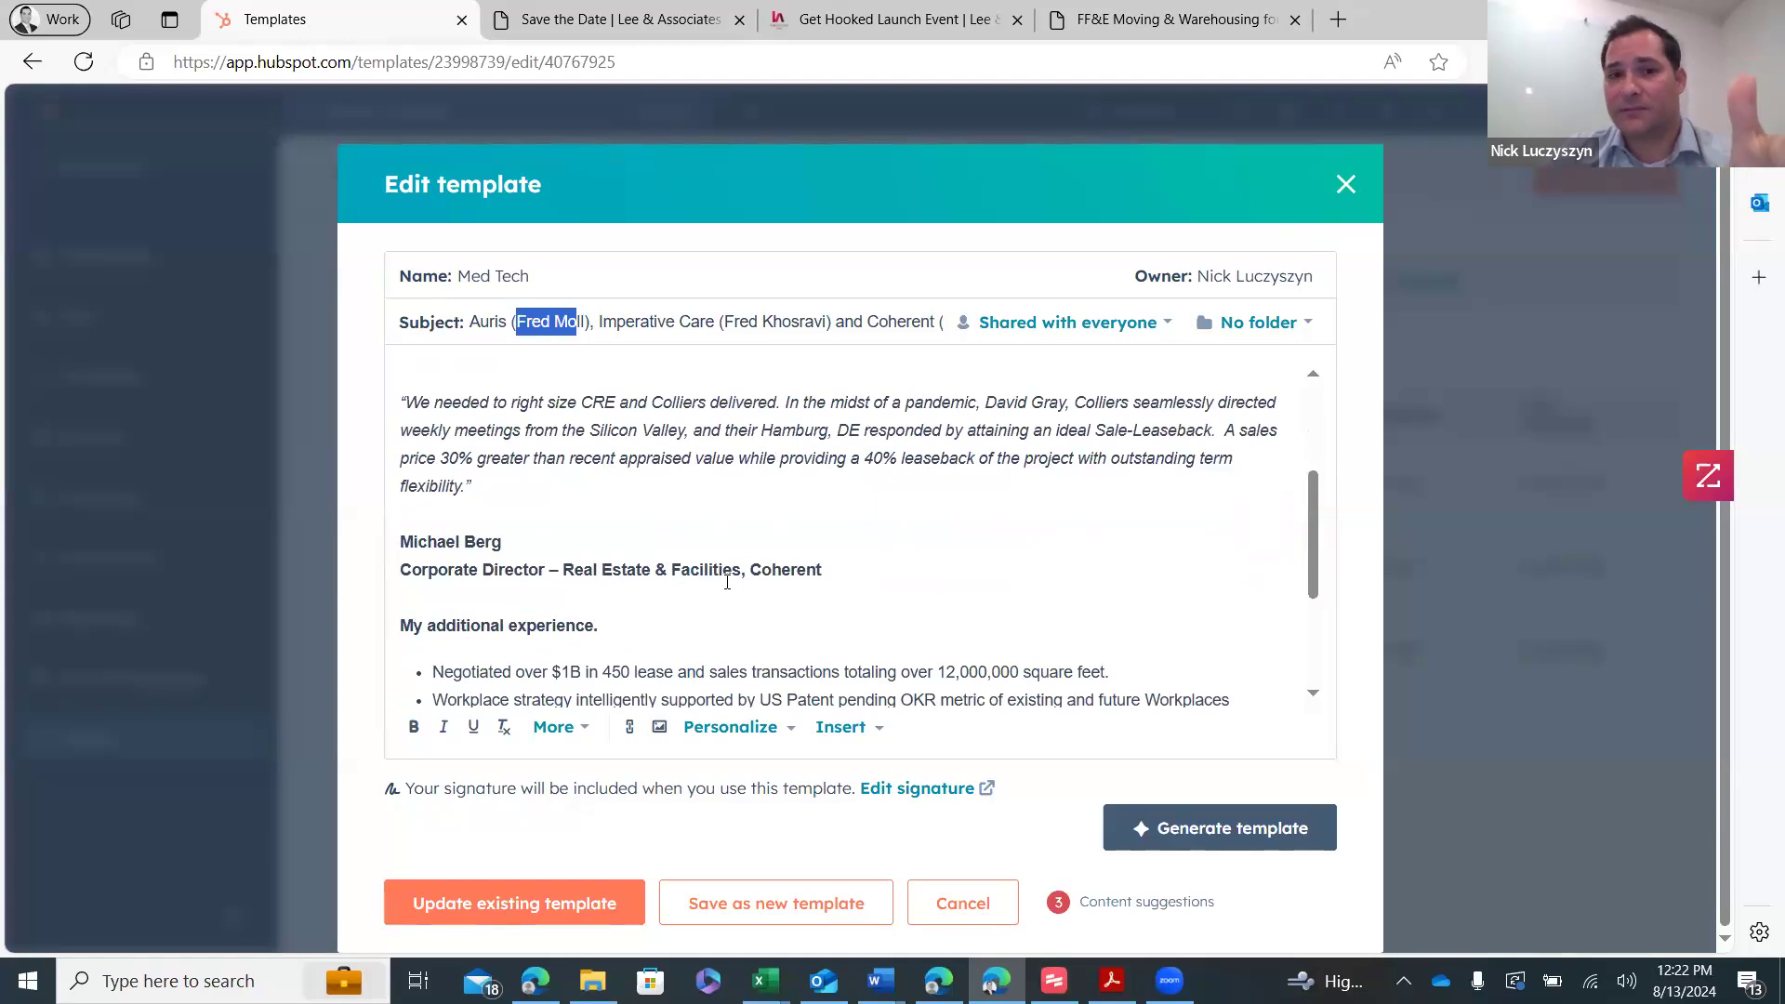
{"action": "scroll", "coordinate": [717, 581], "scroll_direction": "down", "scroll_amount": 1}
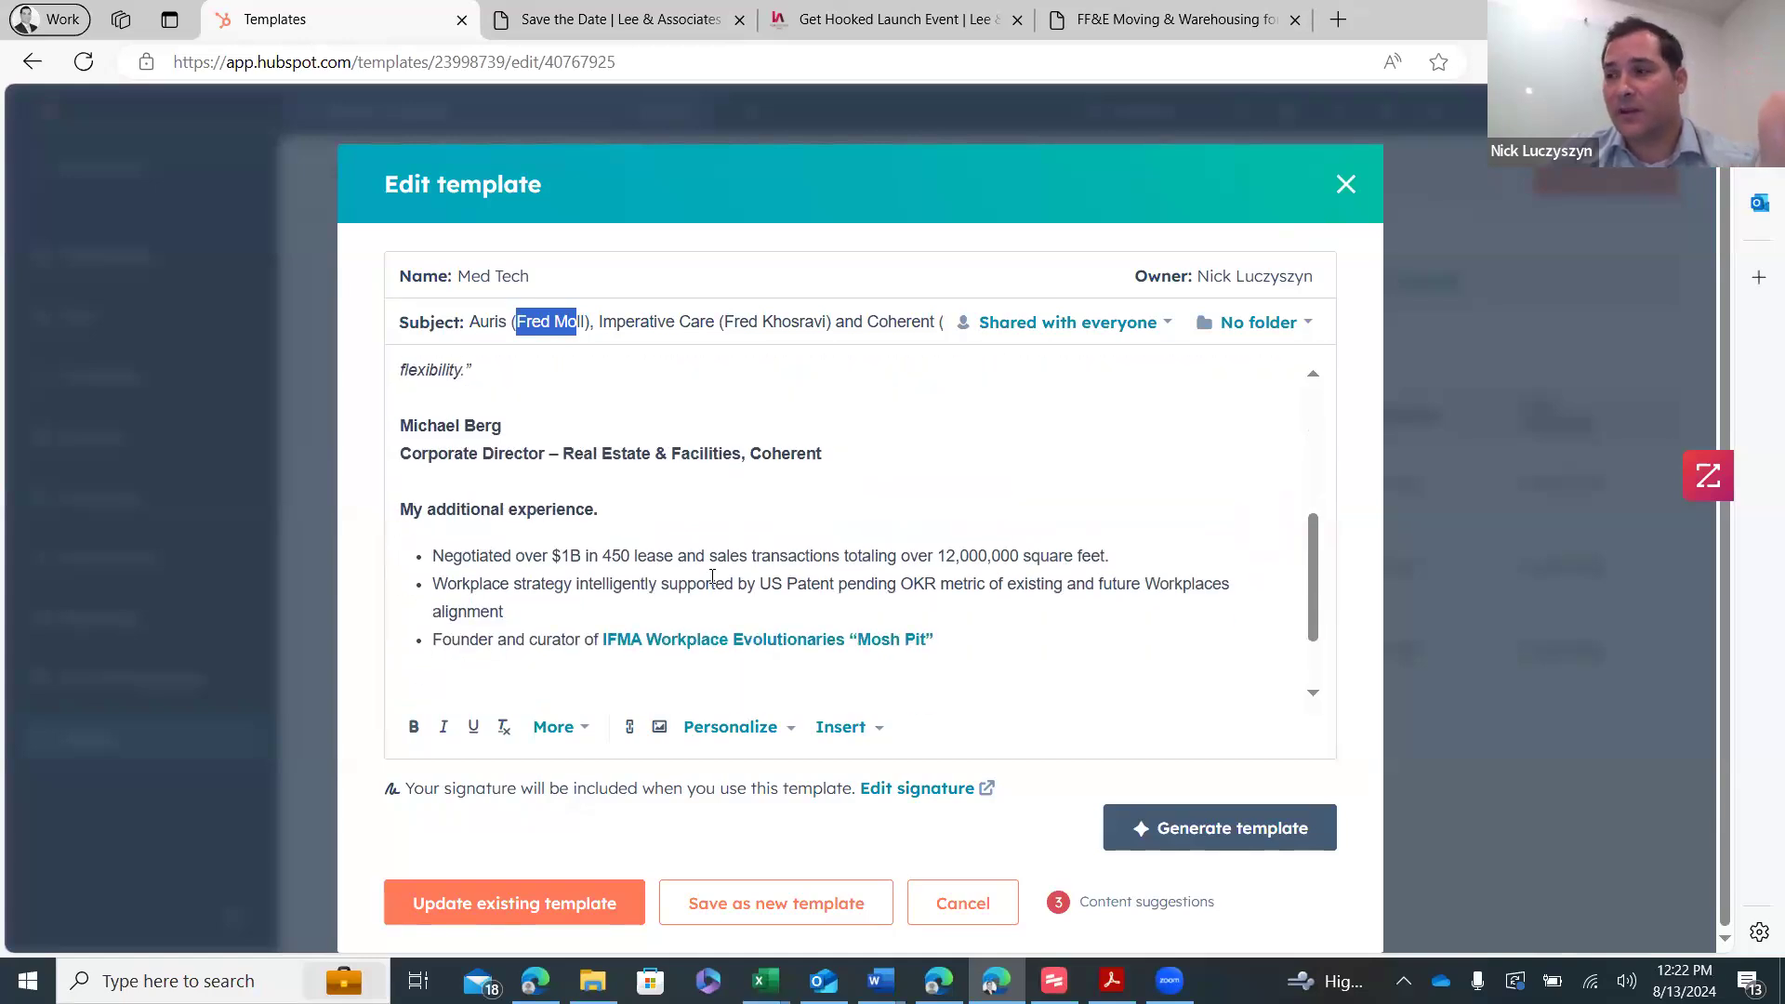
{"action": "scroll", "coordinate": [683, 571], "scroll_direction": "down", "scroll_amount": 1}
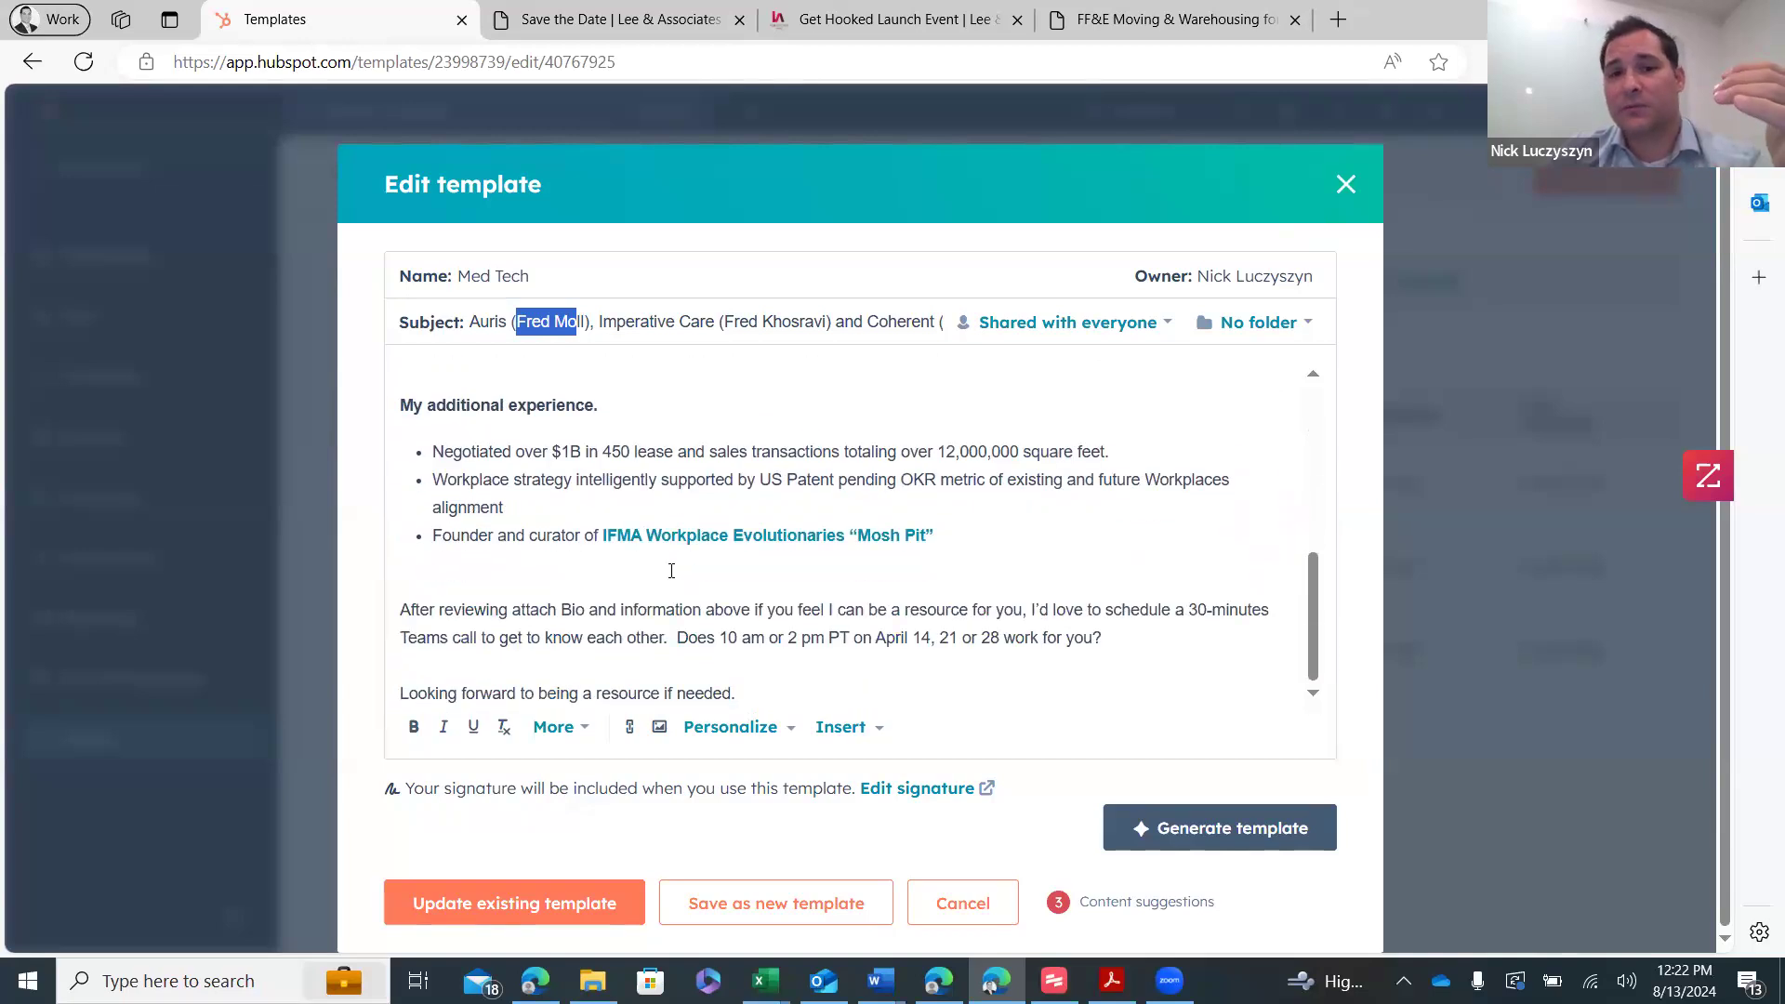
{"action": "scroll", "coordinate": [669, 558], "scroll_direction": "up", "scroll_amount": 6}
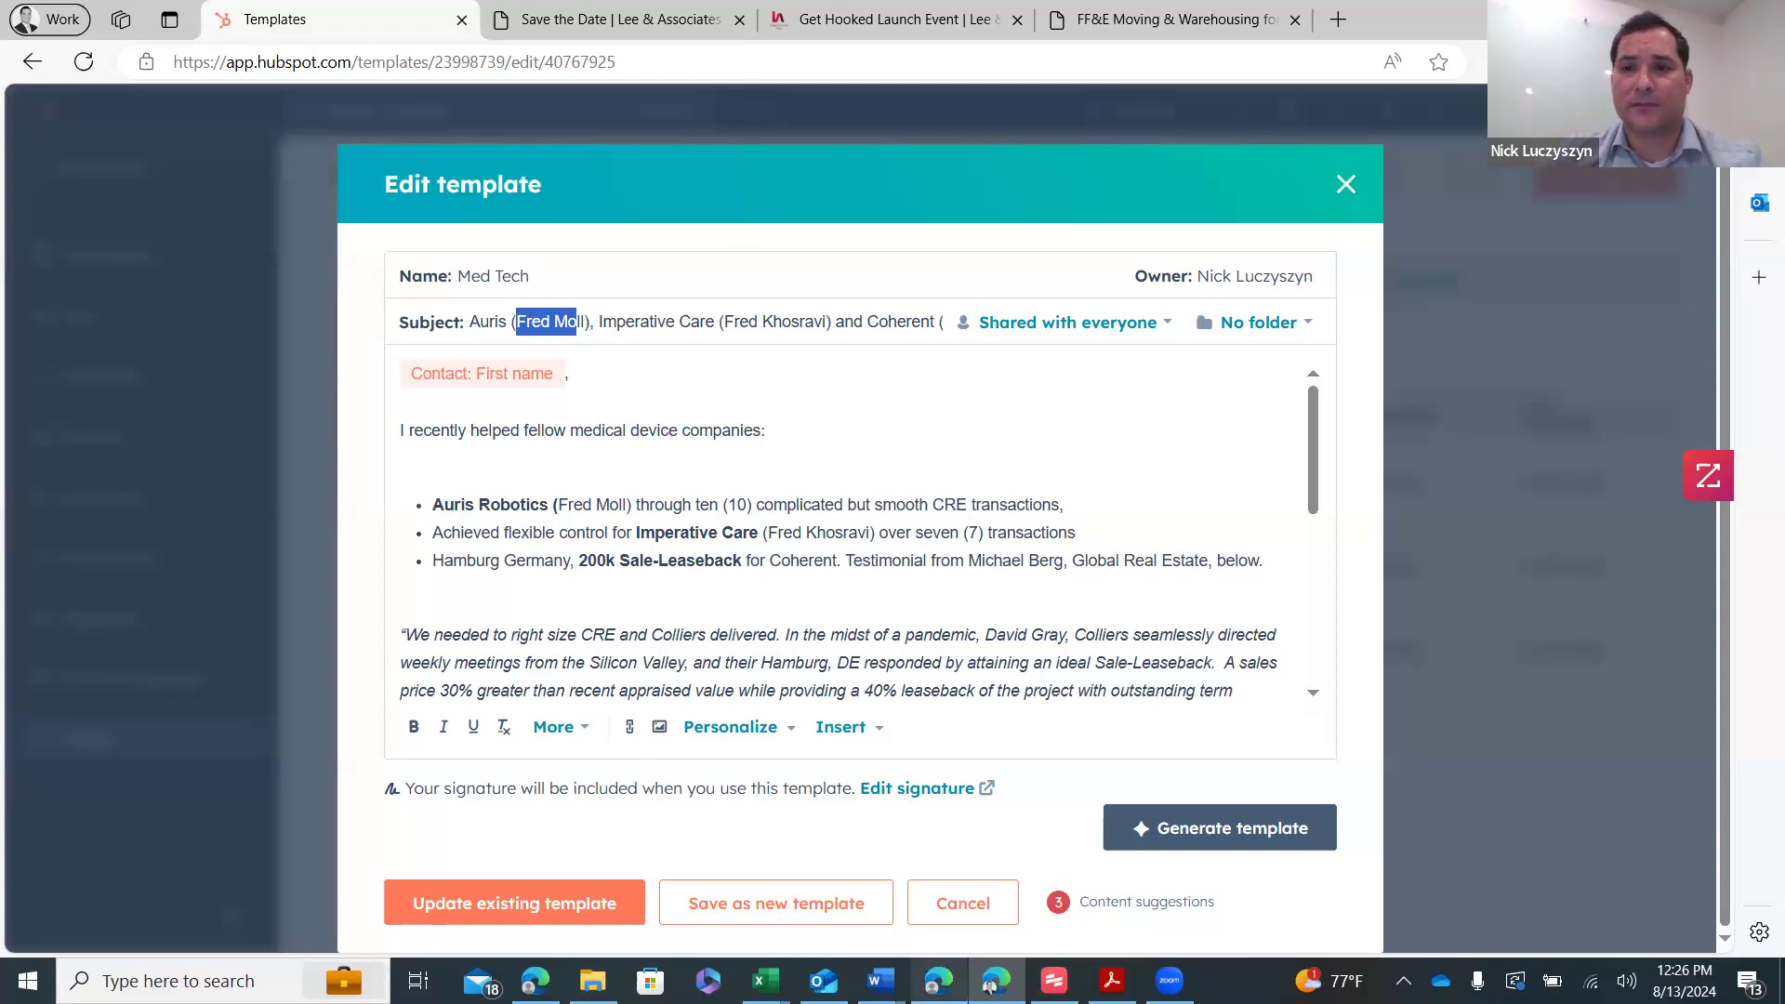
- Return to the window holding the Direct Marketing template draft
{"action": "mouse_move", "coordinate": [939, 984]}
{"action": "left_click", "coordinate": [939, 883]}
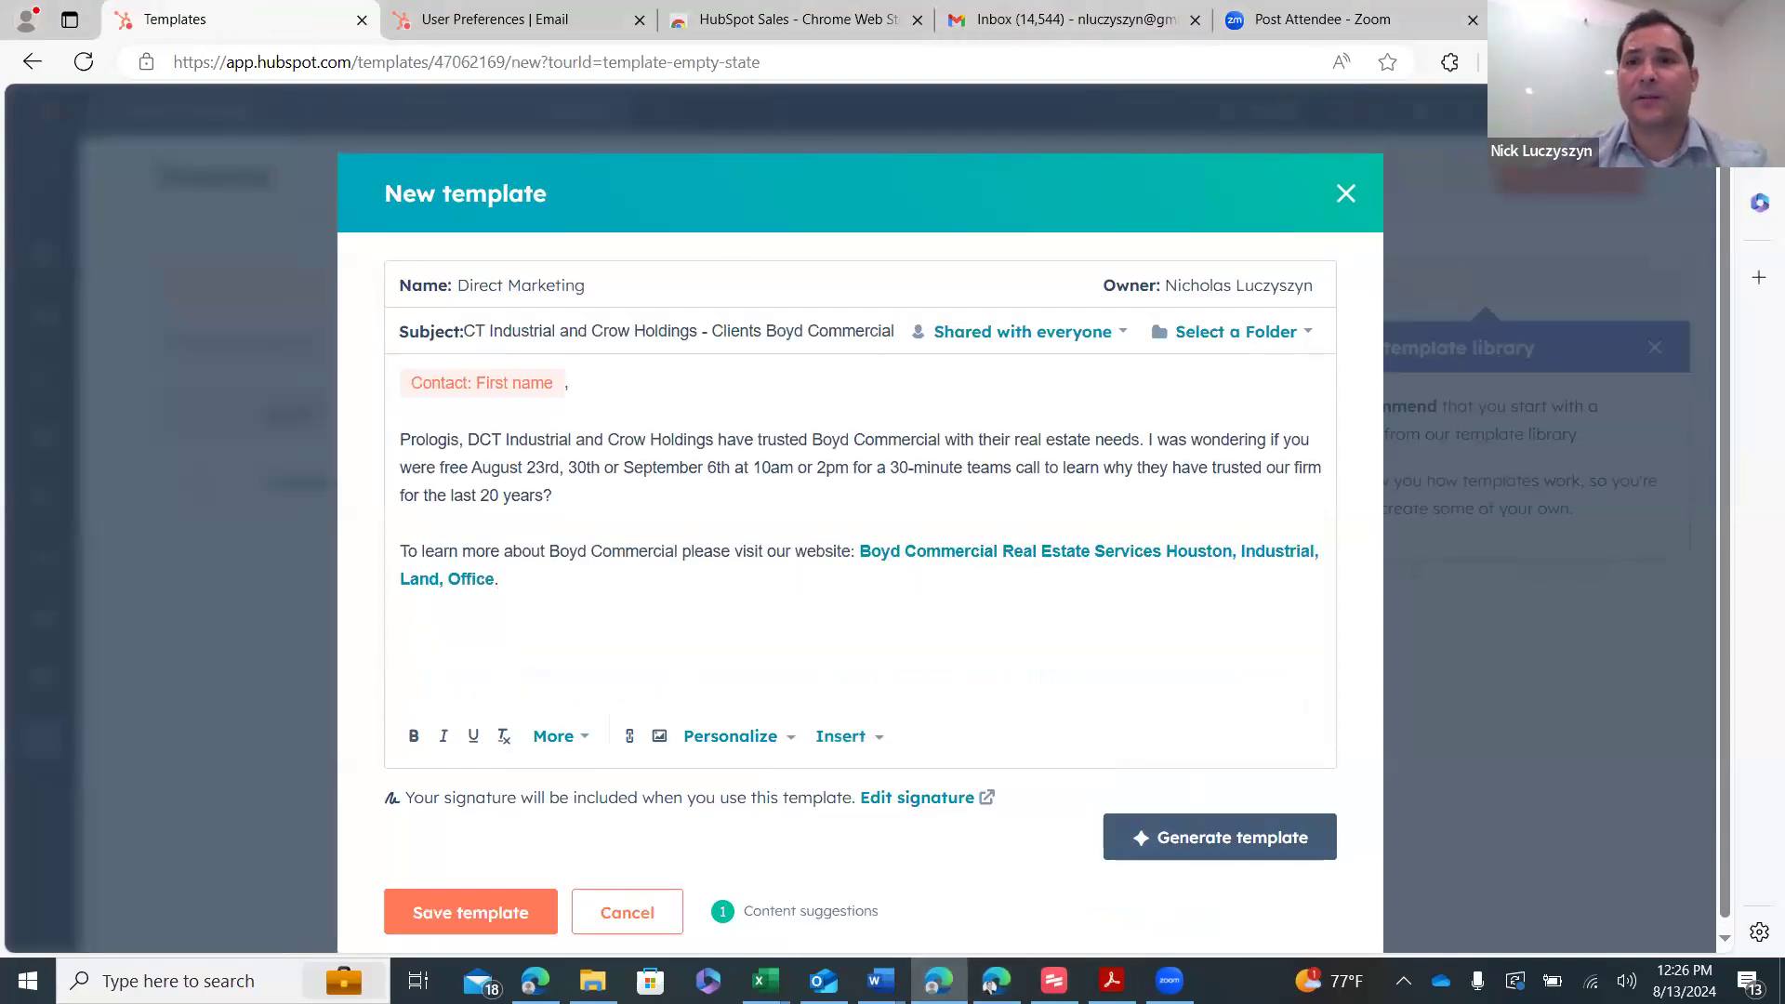
- Bring the Work browser window forward to the All contacts list
{"action": "left_click", "coordinate": [992, 984]}
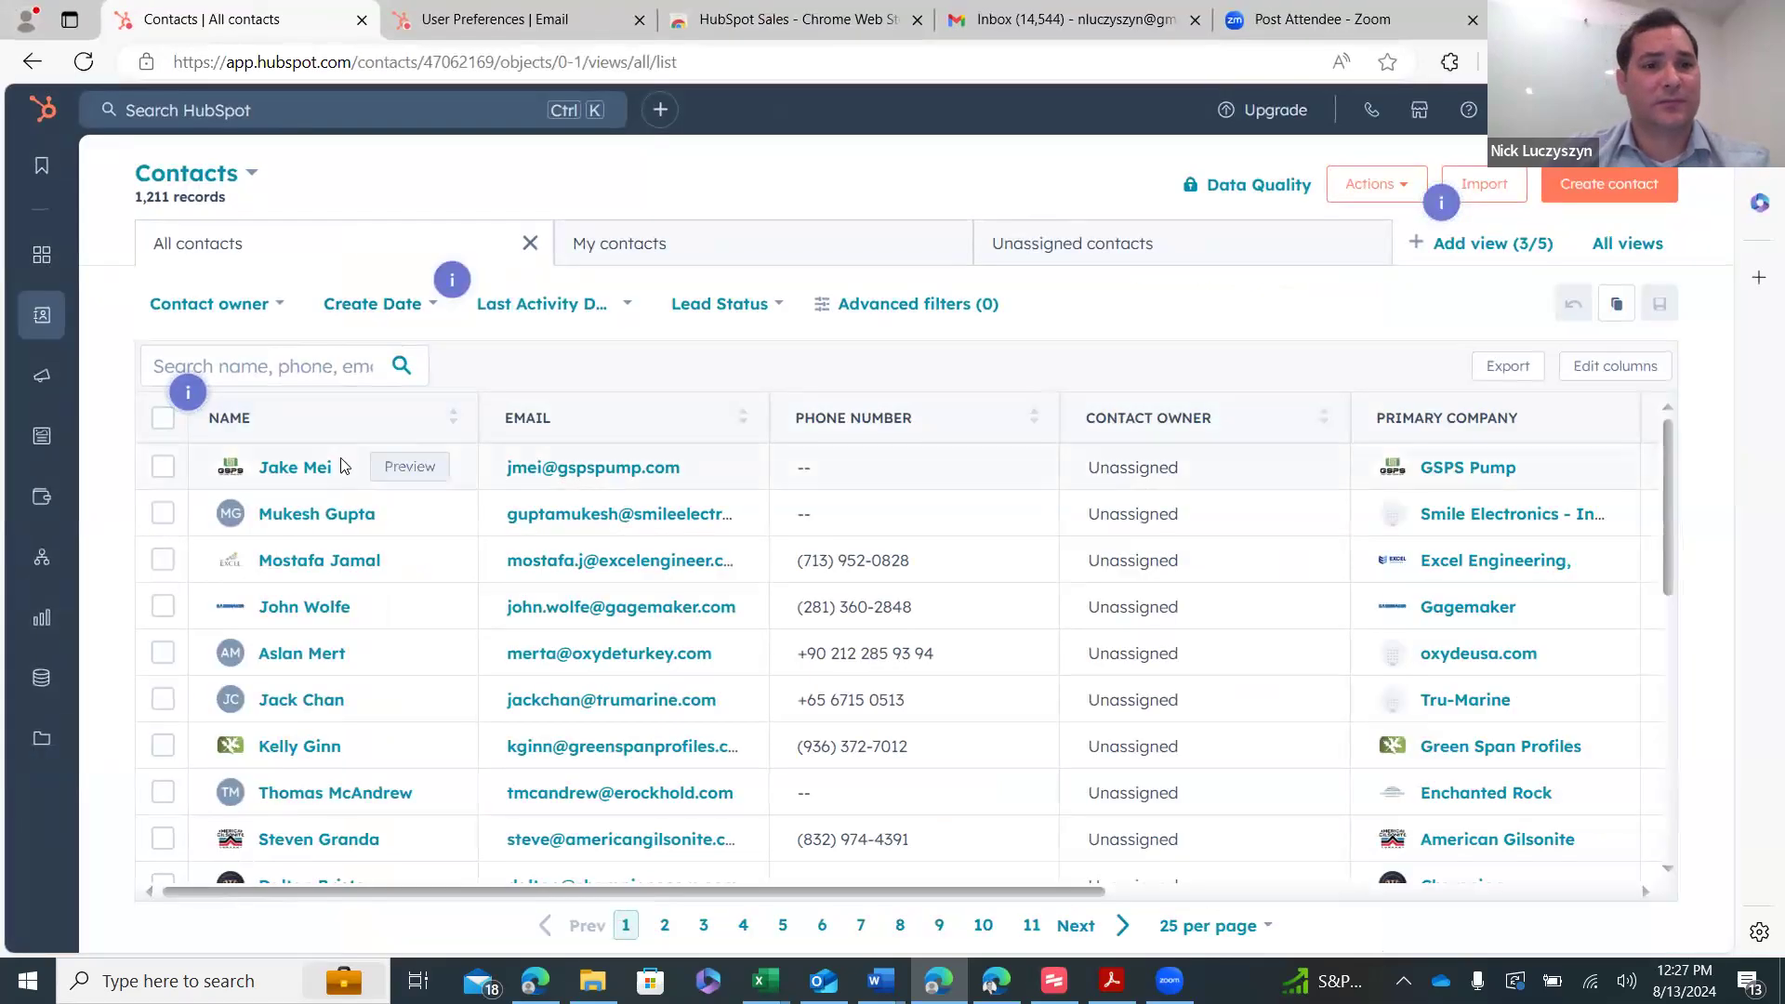
- Replace the test contact's primary email with the tester's address and save it
{"action": "left_click", "coordinate": [327, 466]}
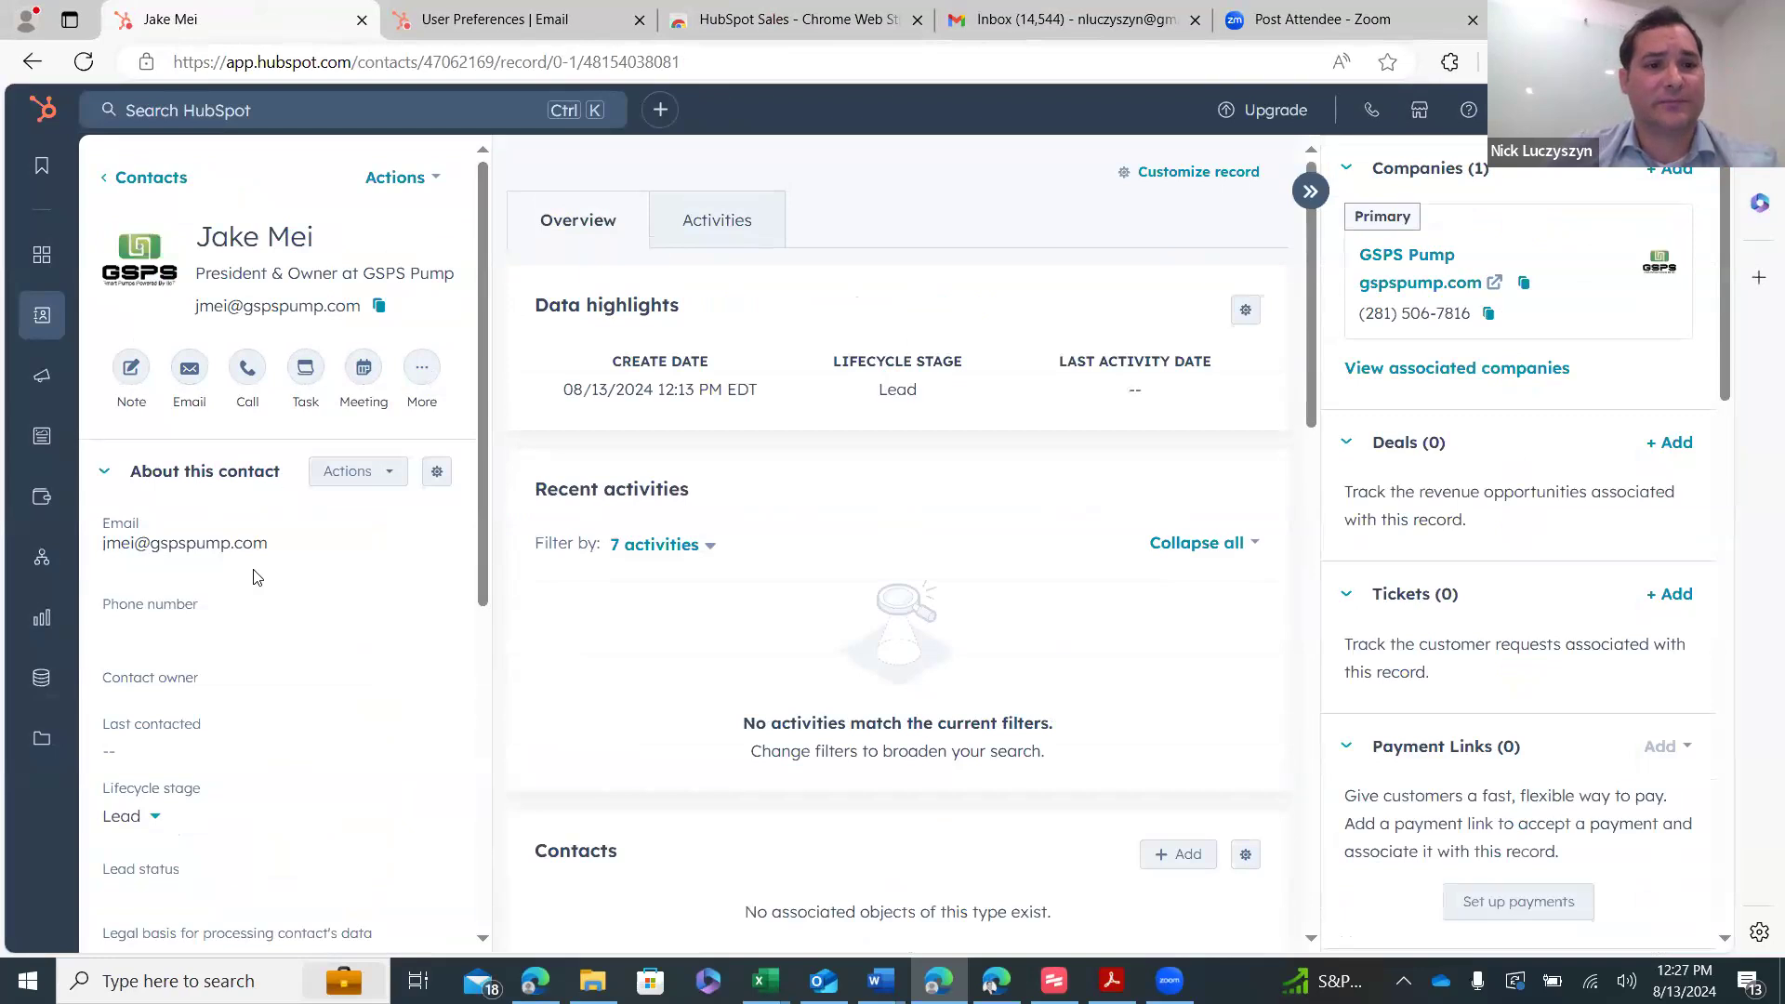
{"action": "left_click", "coordinate": [316, 536]}
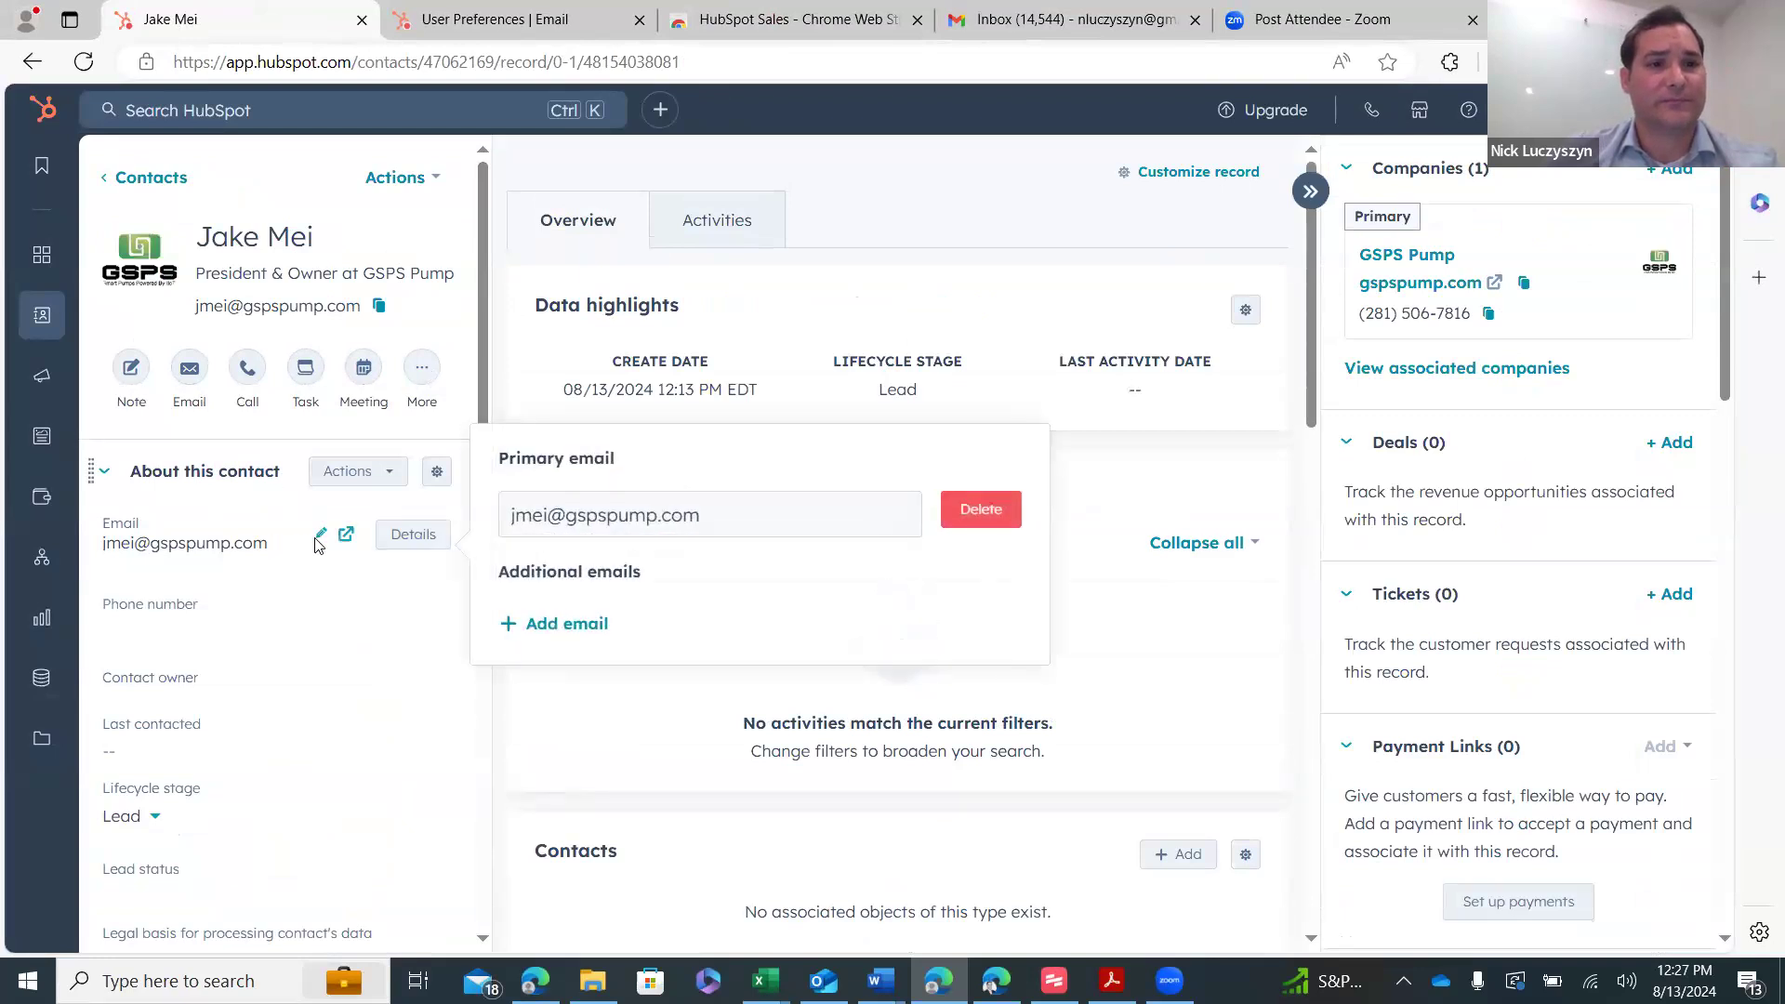
{"action": "left_click", "coordinate": [725, 527]}
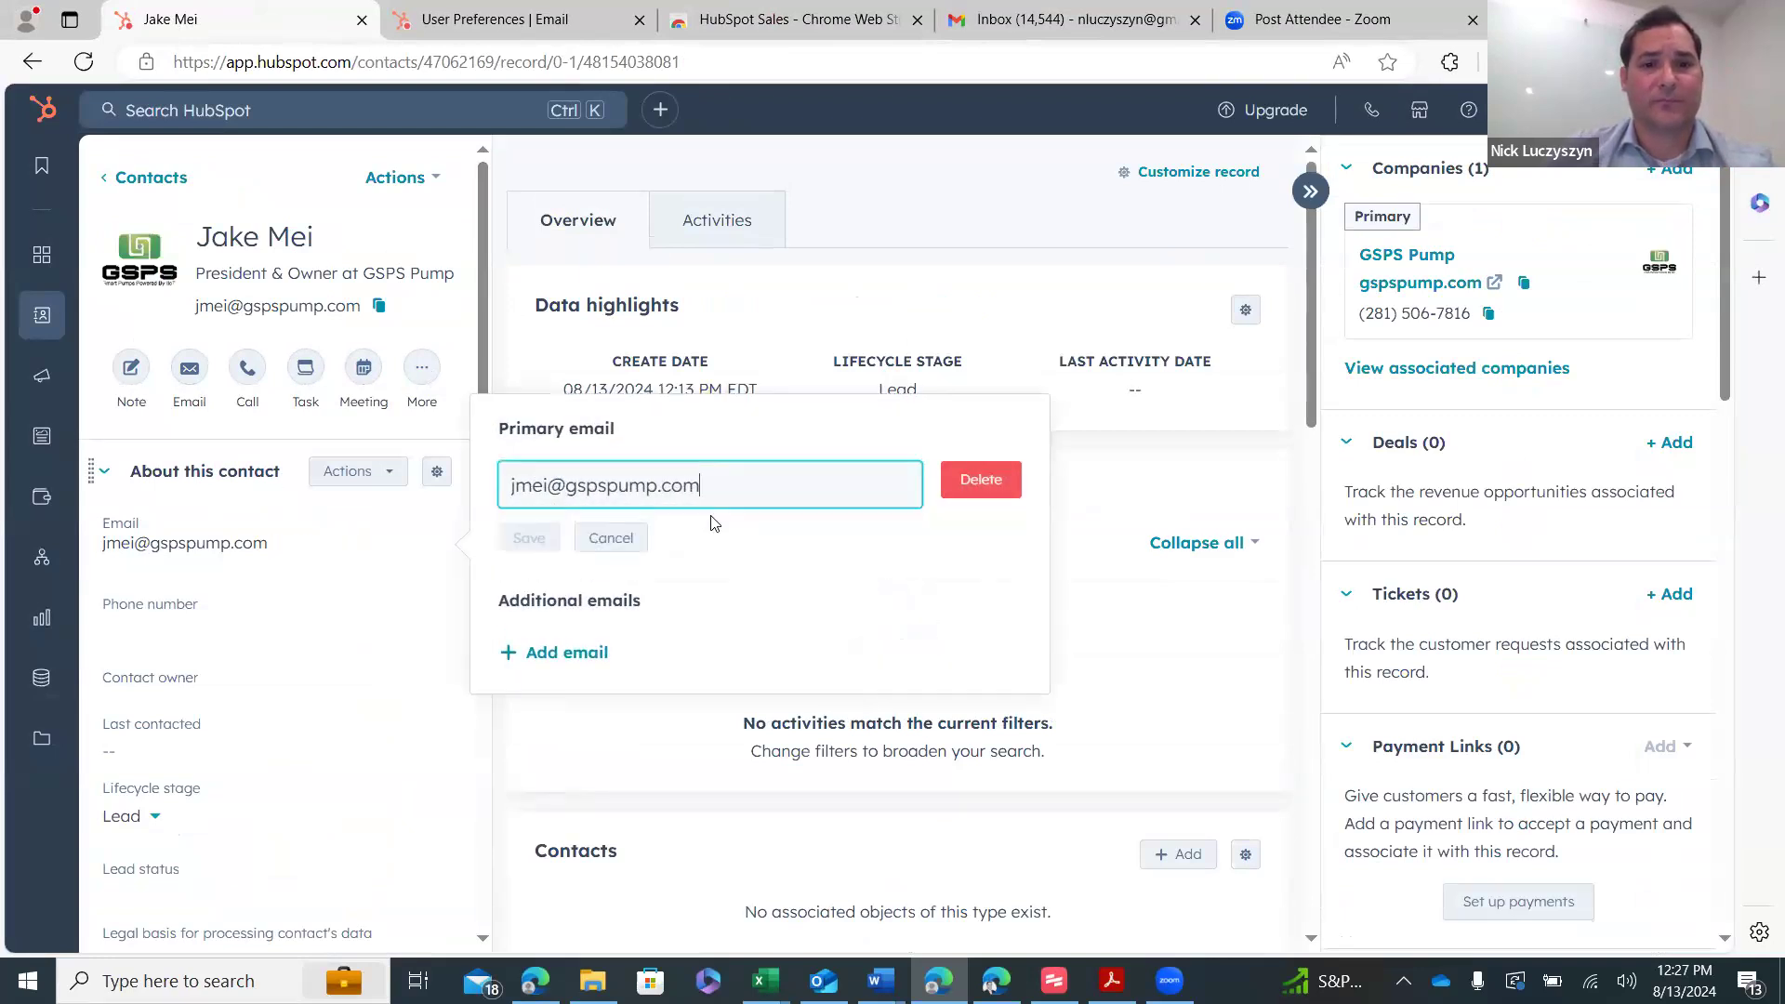
{"action": "key", "text": "BackSpace"}
{"action": "key", "text": "BackSpace"}
{"action": "key", "text": "BackSpace"}
{"action": "key", "text": "BackSpace"}
{"action": "key", "text": "BackSpace"}
{"action": "key", "text": "BackSpace"}
{"action": "key", "text": "BackSpace"}
{"action": "key", "text": "BackSpace"}
{"action": "key", "text": "BackSpace"}
{"action": "key", "text": "BackSpace"}
{"action": "key", "text": "BackSpace"}
{"action": "key", "text": "BackSpace"}
{"action": "key", "text": "BackSpace"}
{"action": "key", "text": "BackSpace"}
{"action": "key", "text": "BackSpace"}
{"action": "key", "text": "BackSpace"}
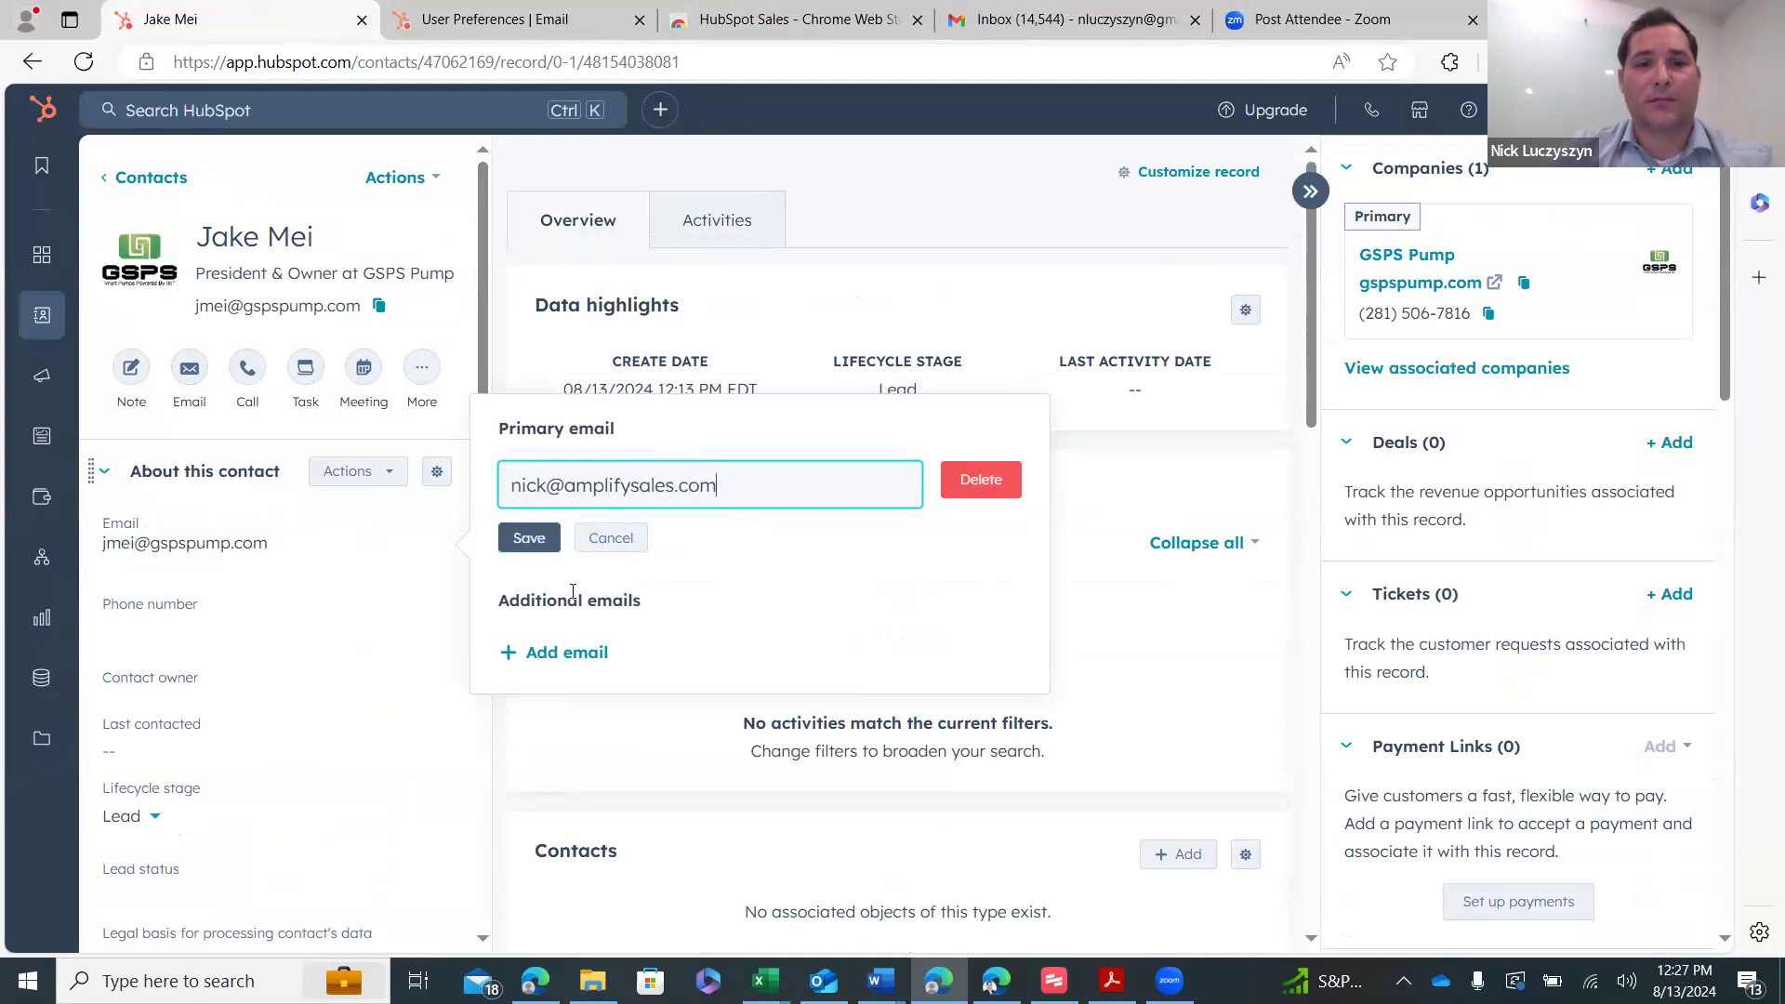
{"action": "left_click", "coordinate": [525, 538]}
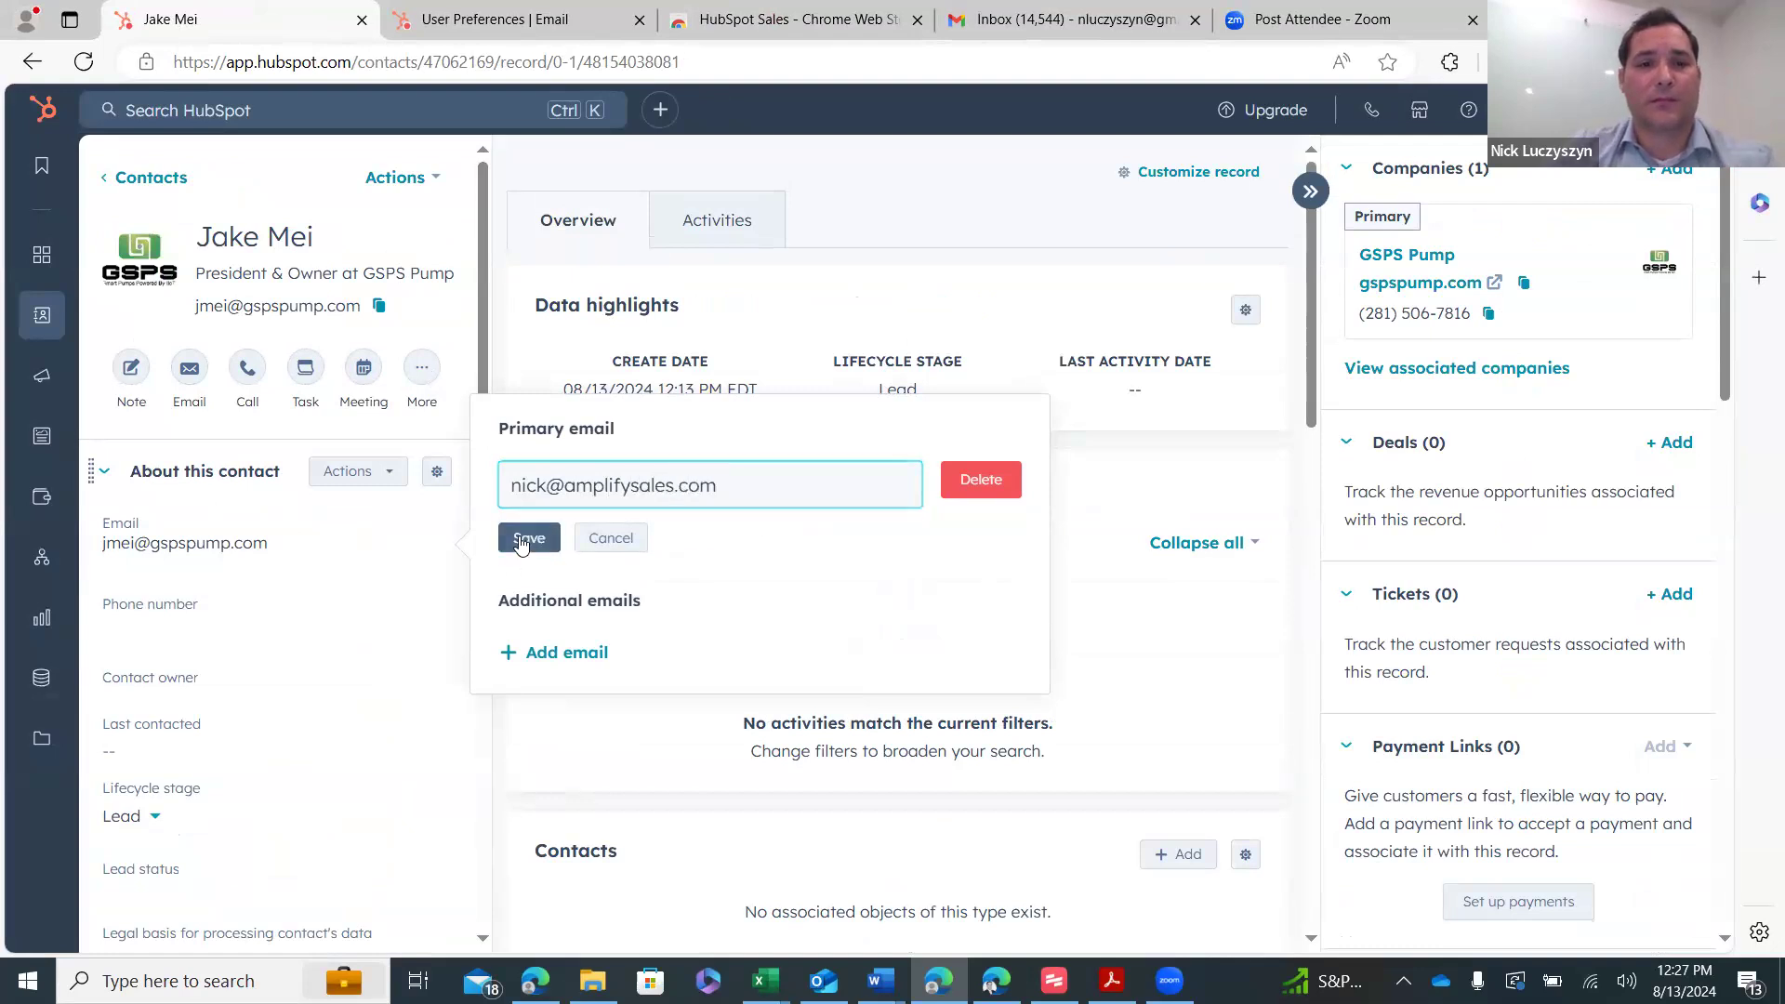
{"action": "scroll", "coordinate": [344, 520], "scroll_direction": "down", "scroll_amount": 4}
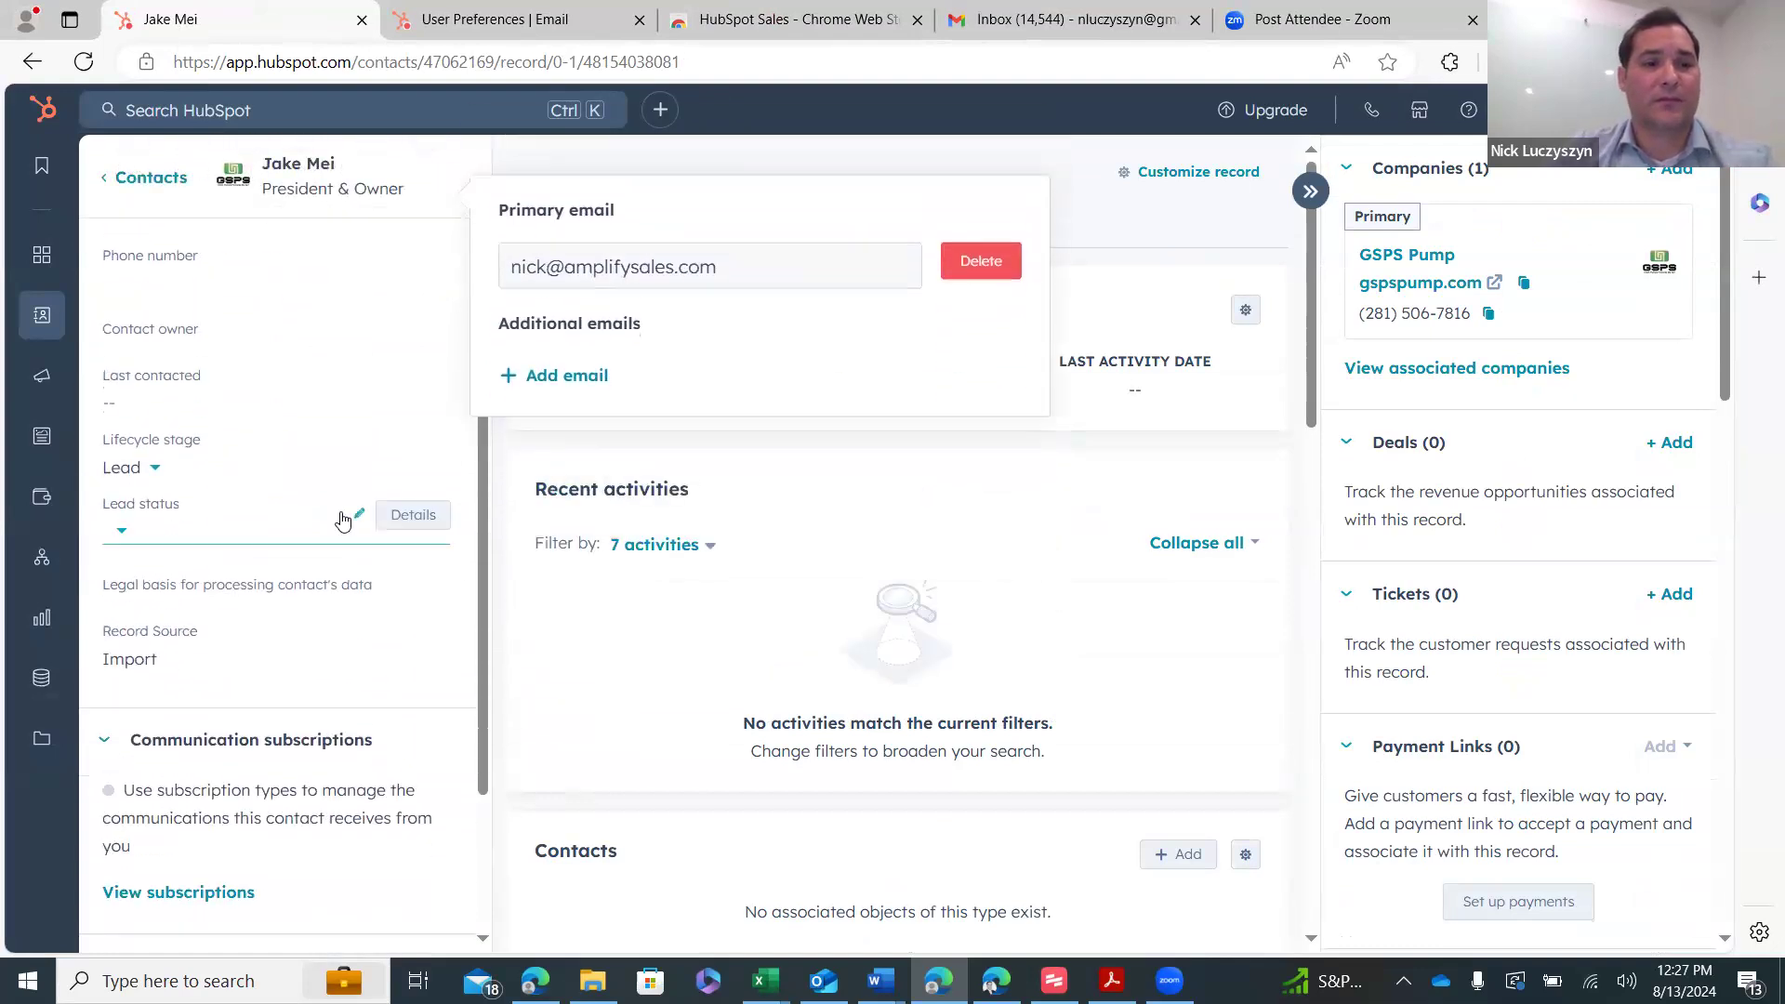
{"action": "scroll", "coordinate": [353, 535], "scroll_direction": "up", "scroll_amount": 4}
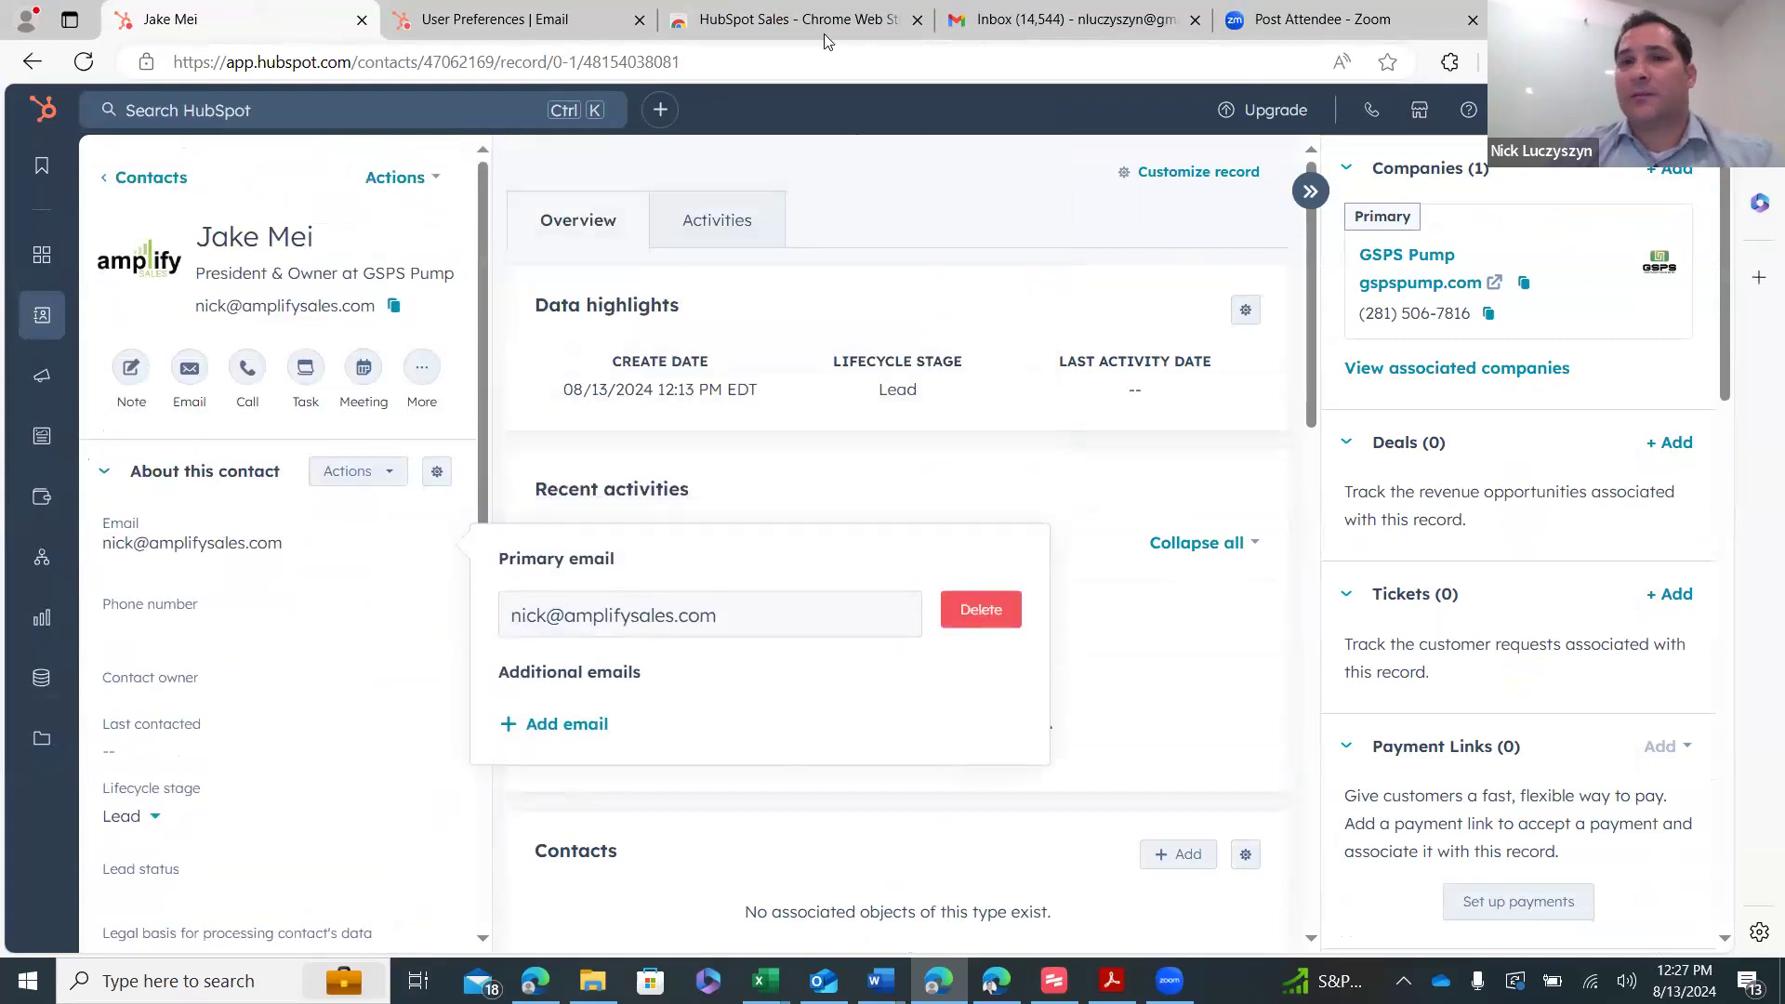
- Look up the test contact in the Gmail draft's HubSpot sidebar
{"action": "left_click", "coordinate": [1060, 28]}
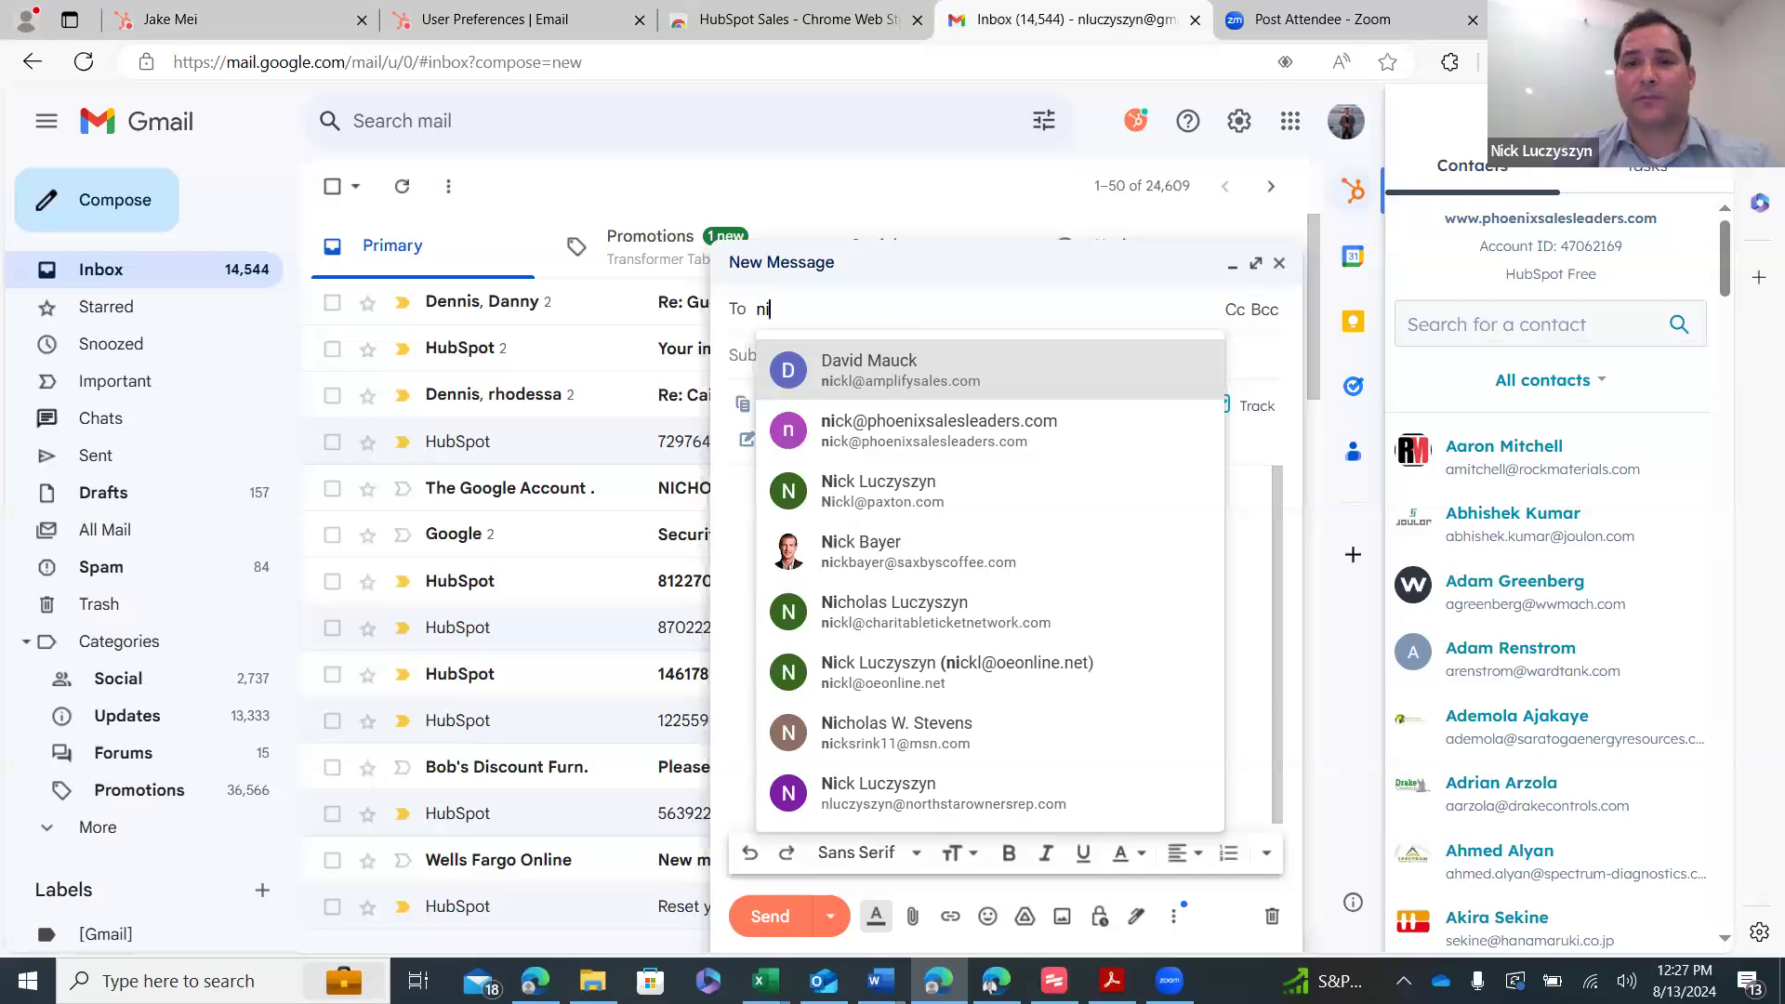
{"action": "key", "text": "BackSpace"}
{"action": "key", "text": "BackSpace"}
{"action": "type", "text": "a"}
{"action": "left_click", "coordinate": [1545, 332]}
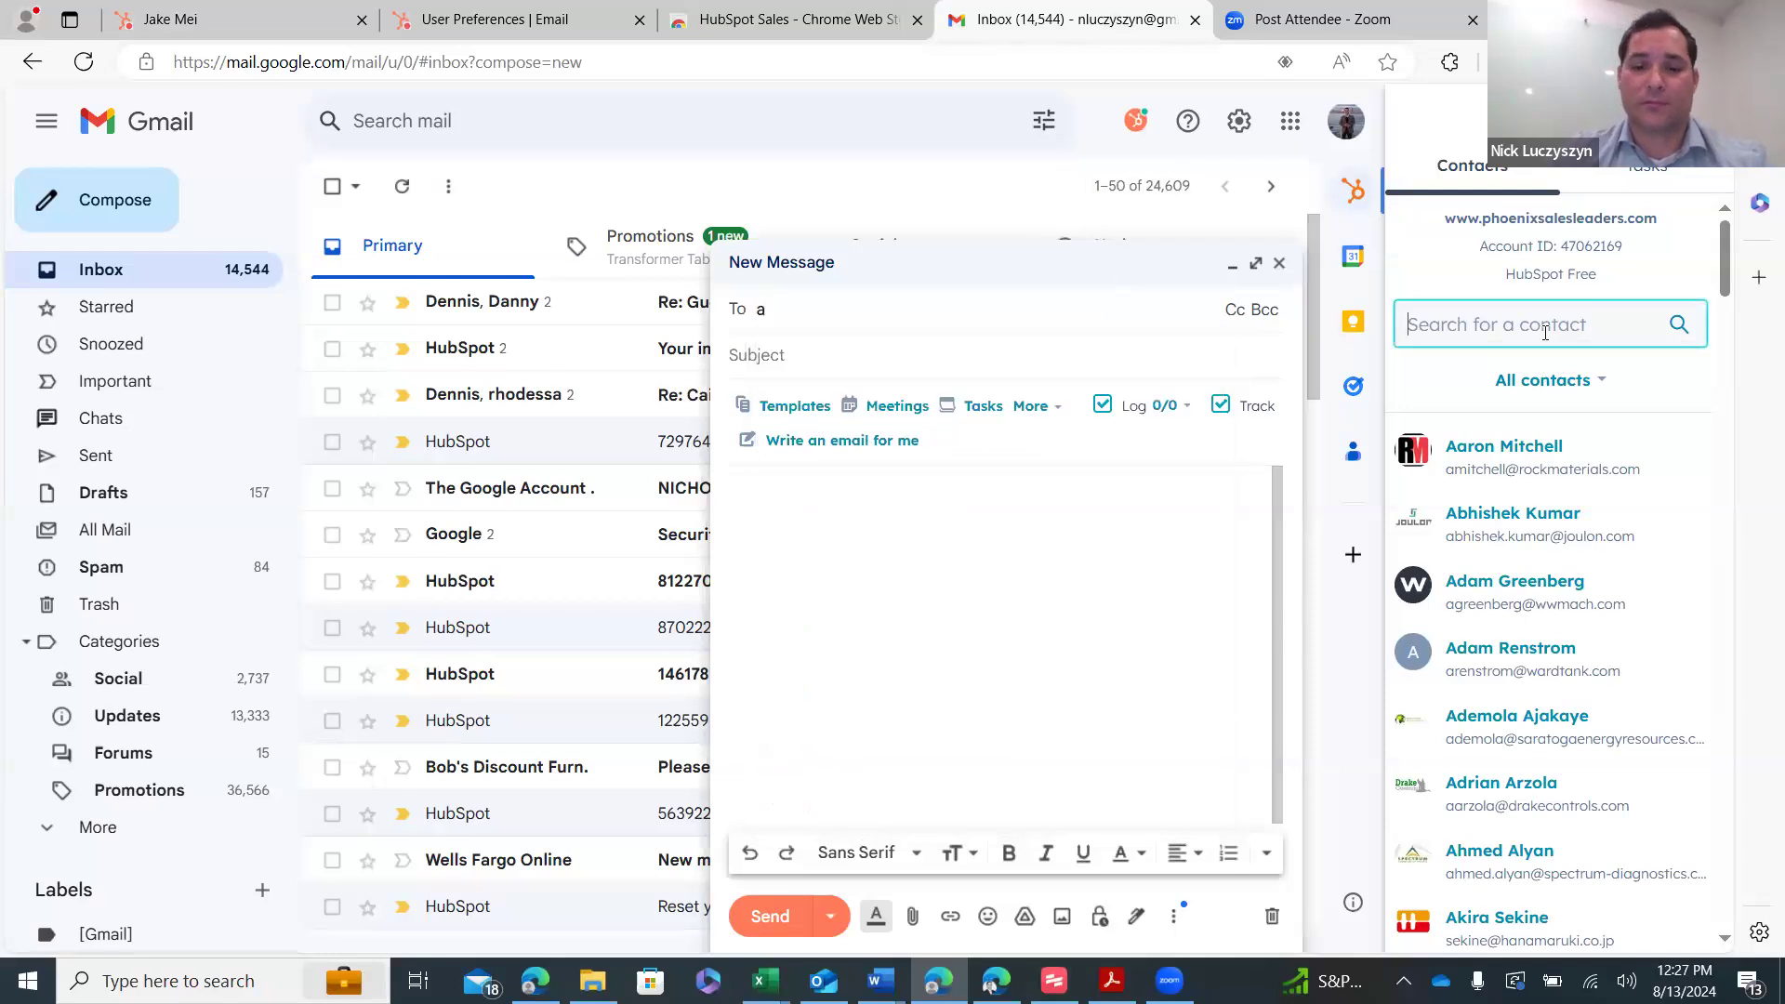
{"action": "type", "text": "zaby"}
{"action": "left_click", "coordinate": [1529, 385]}
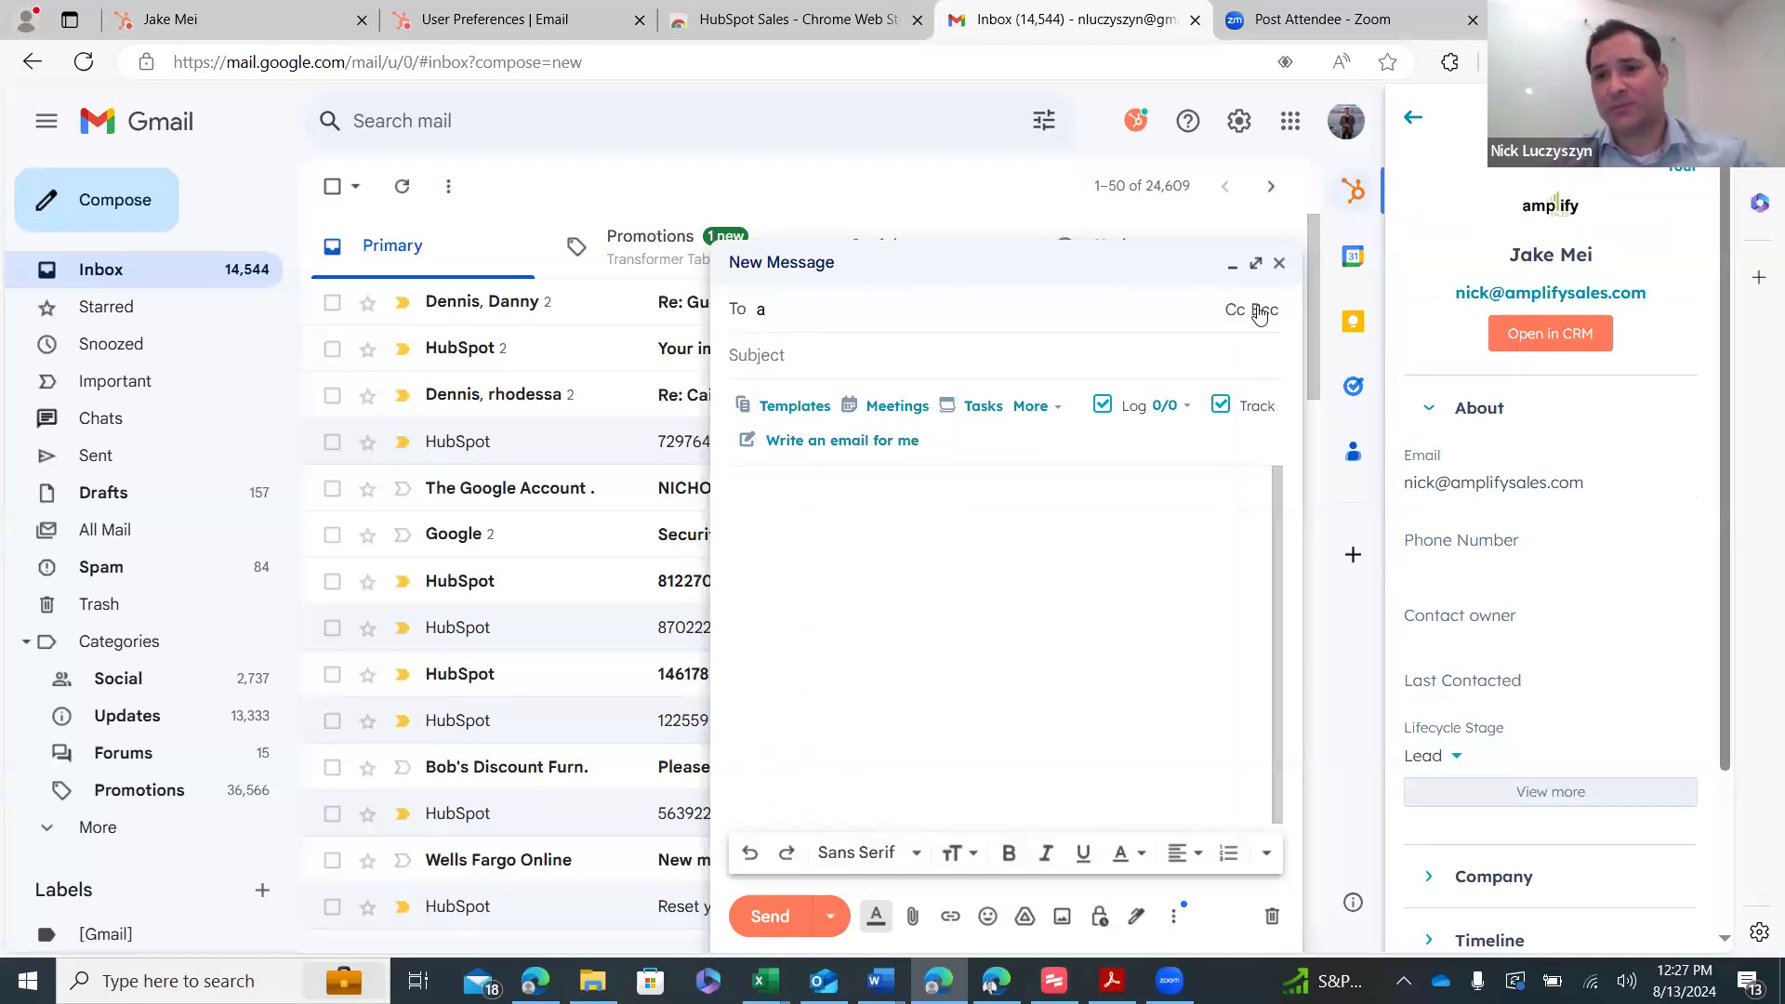
- Copy the contact's email from the sidebar into the draft's To field
{"action": "left_click", "coordinate": [1586, 483]}
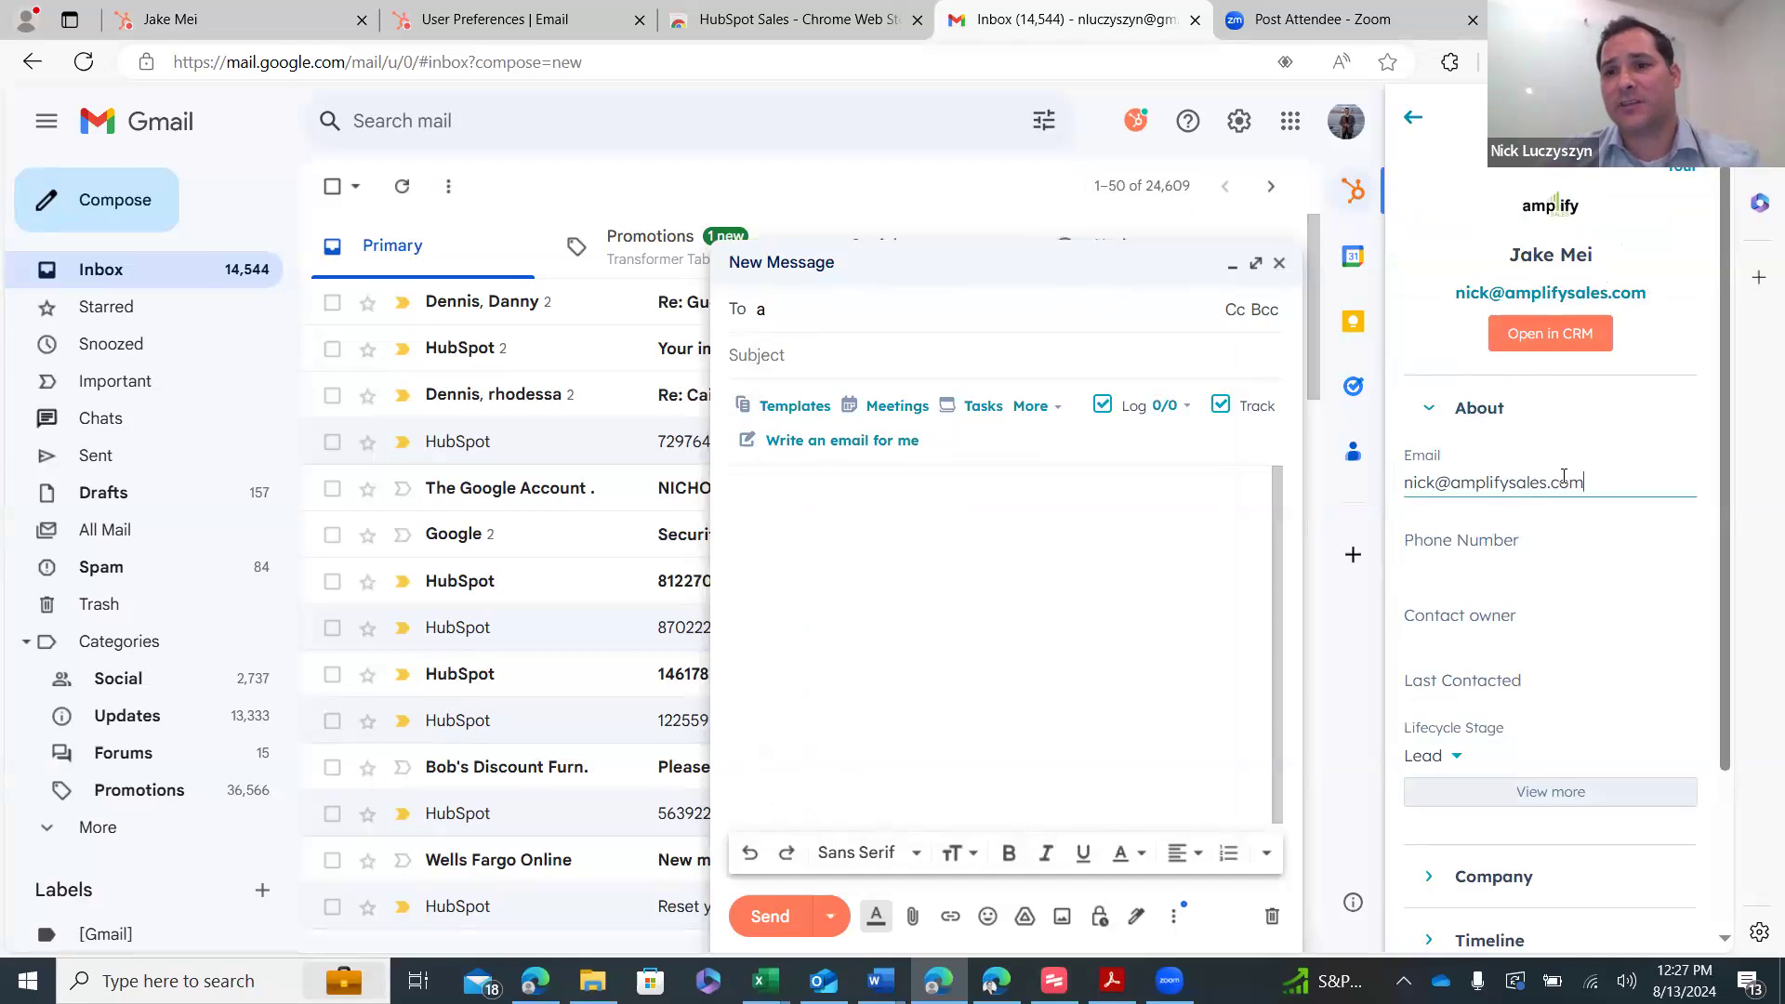
{"action": "left_click_drag", "start_coordinate": [1585, 482], "coordinate": [1398, 477]}
{"action": "key", "text": "ctrl+c"}
{"action": "left_click", "coordinate": [985, 327]}
{"action": "key", "text": "BackSpace"}
{"action": "key", "text": "ctrl+v"}
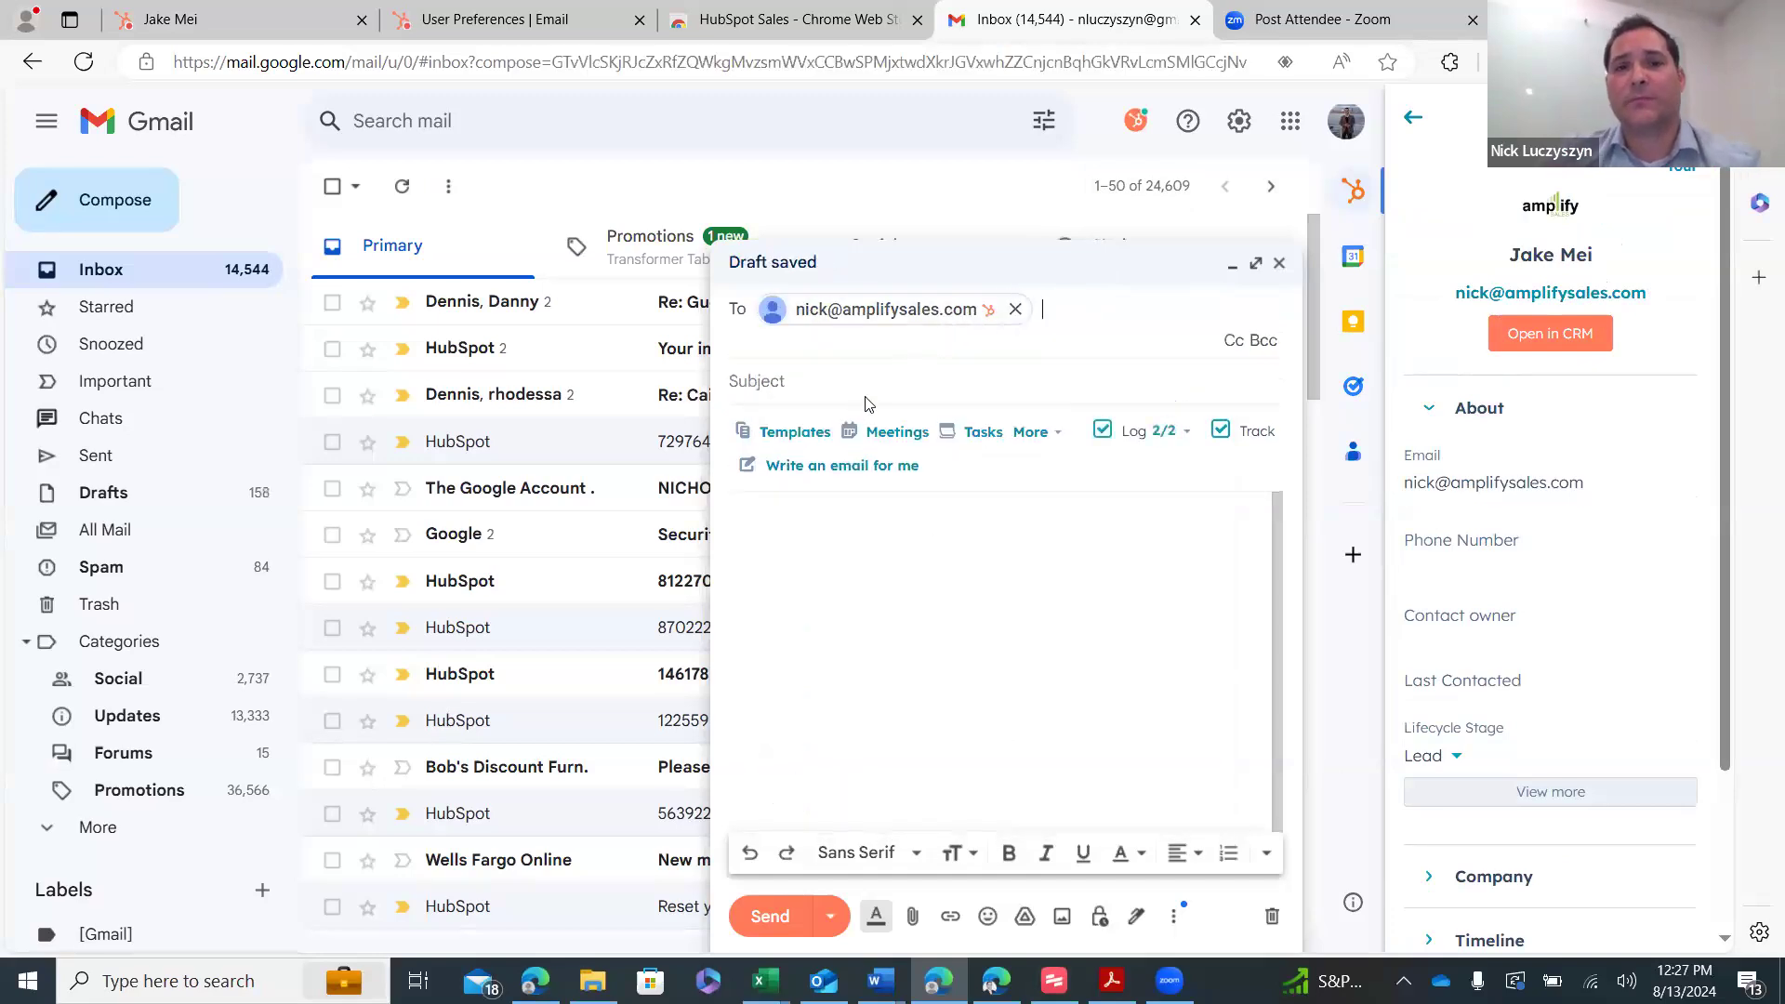
{"action": "left_click", "coordinate": [800, 435]}
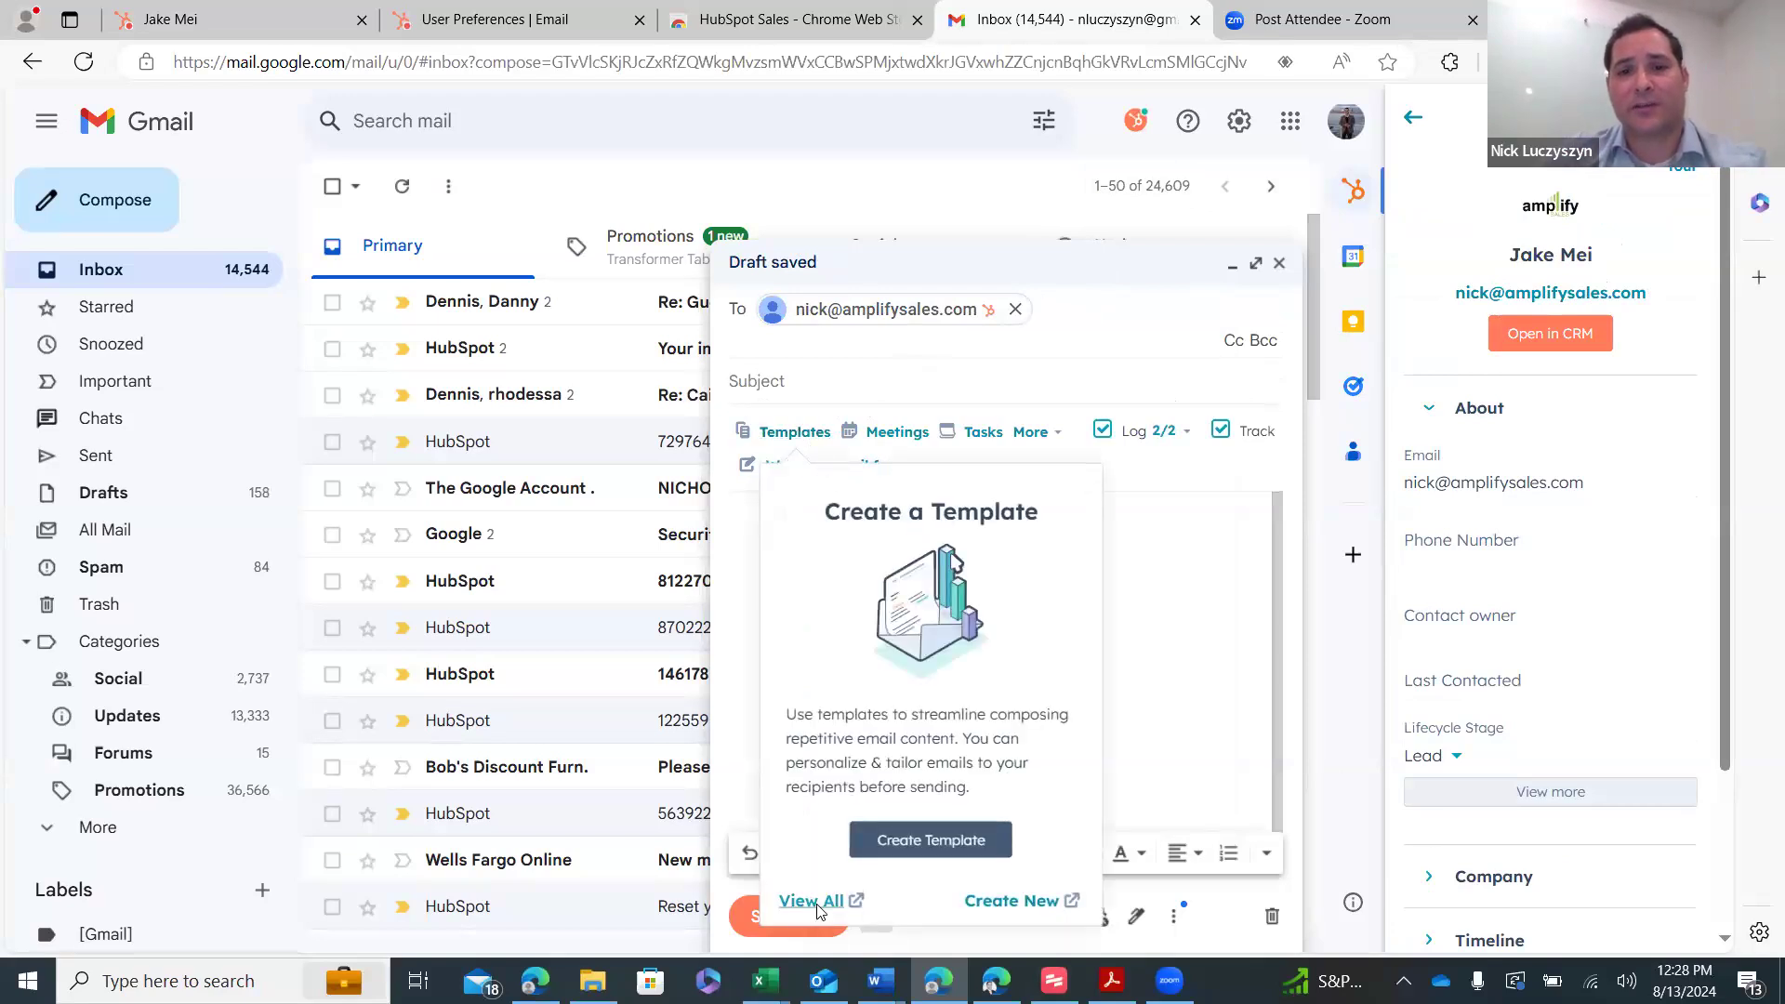
- Insert the Direct Marketing template from the full template list, then return to ZoomInfo
{"action": "left_click", "coordinate": [810, 901]}
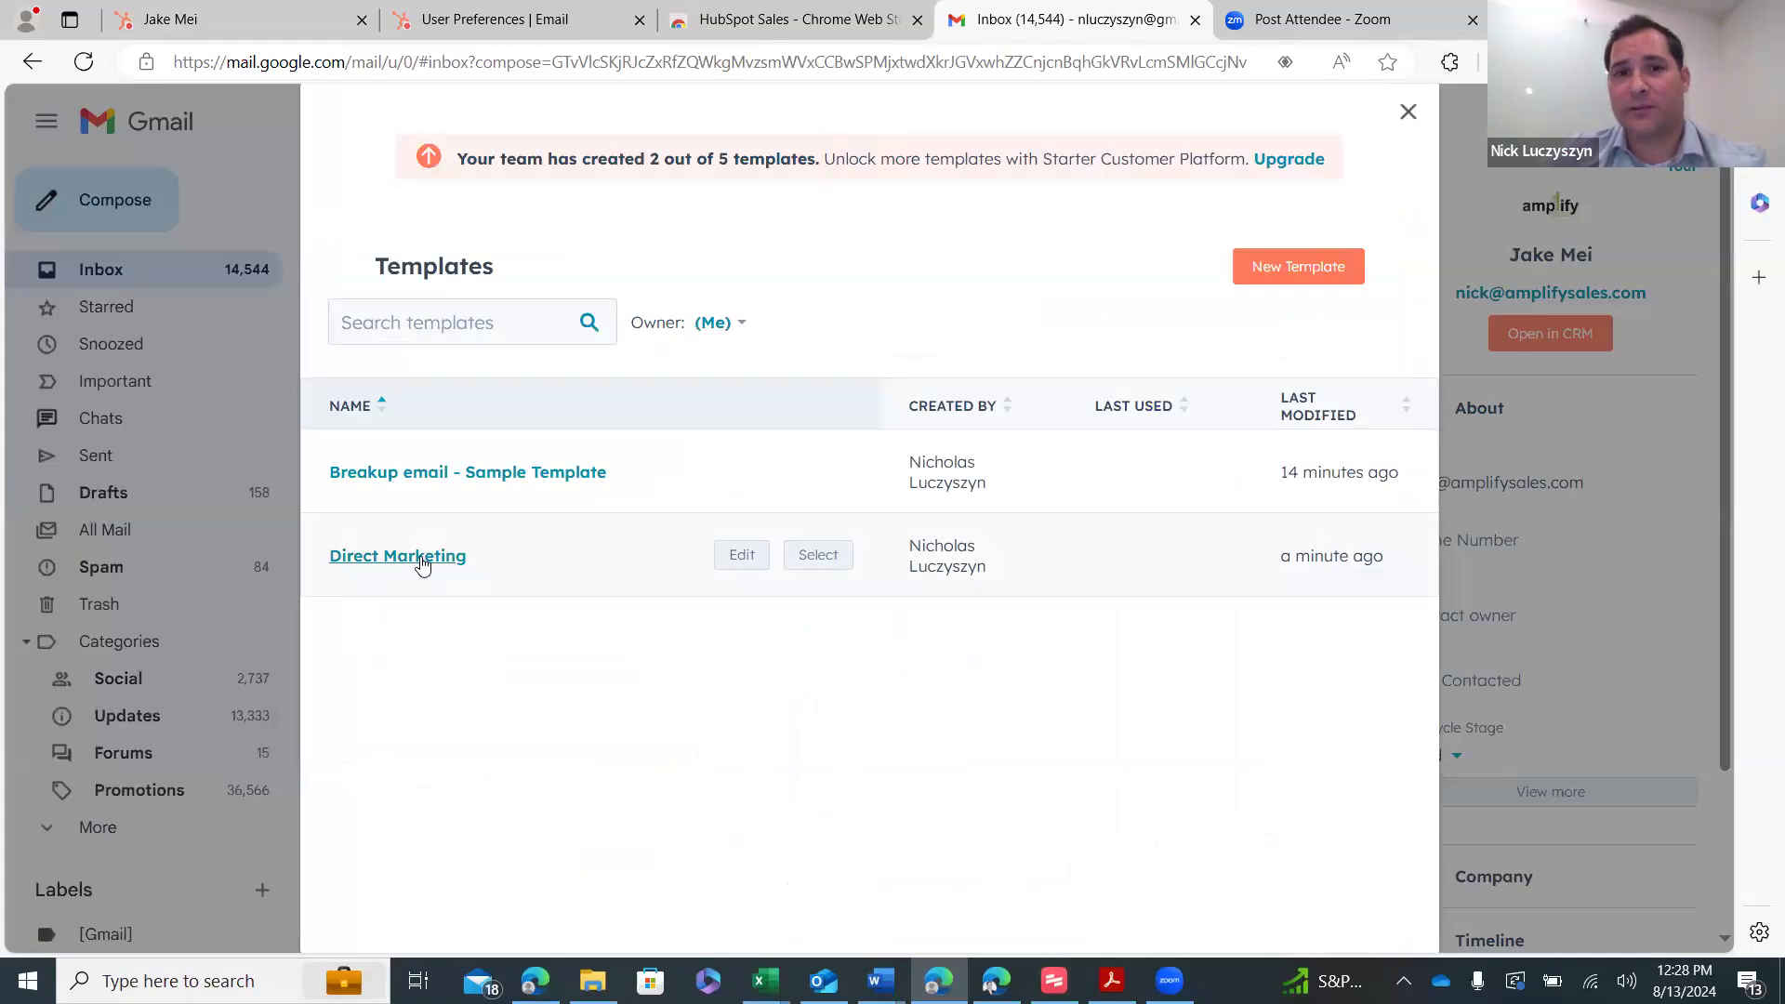
{"action": "left_click", "coordinate": [422, 562]}
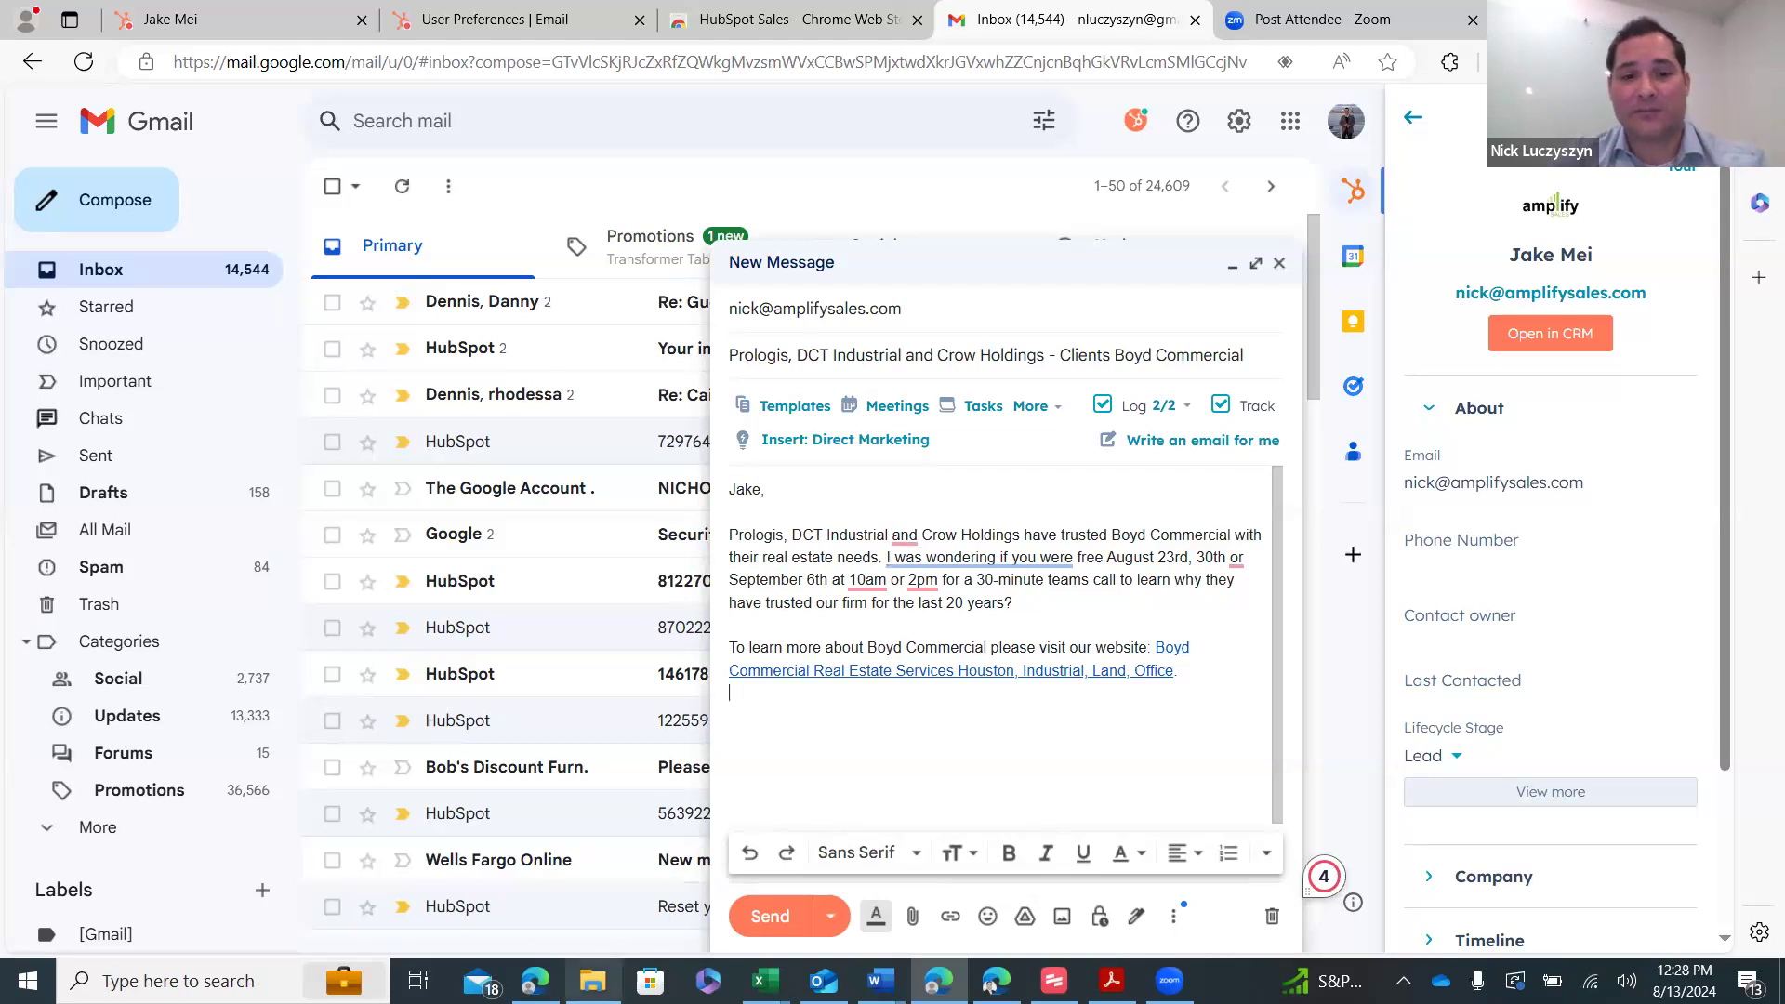
{"action": "left_click", "coordinate": [536, 981]}
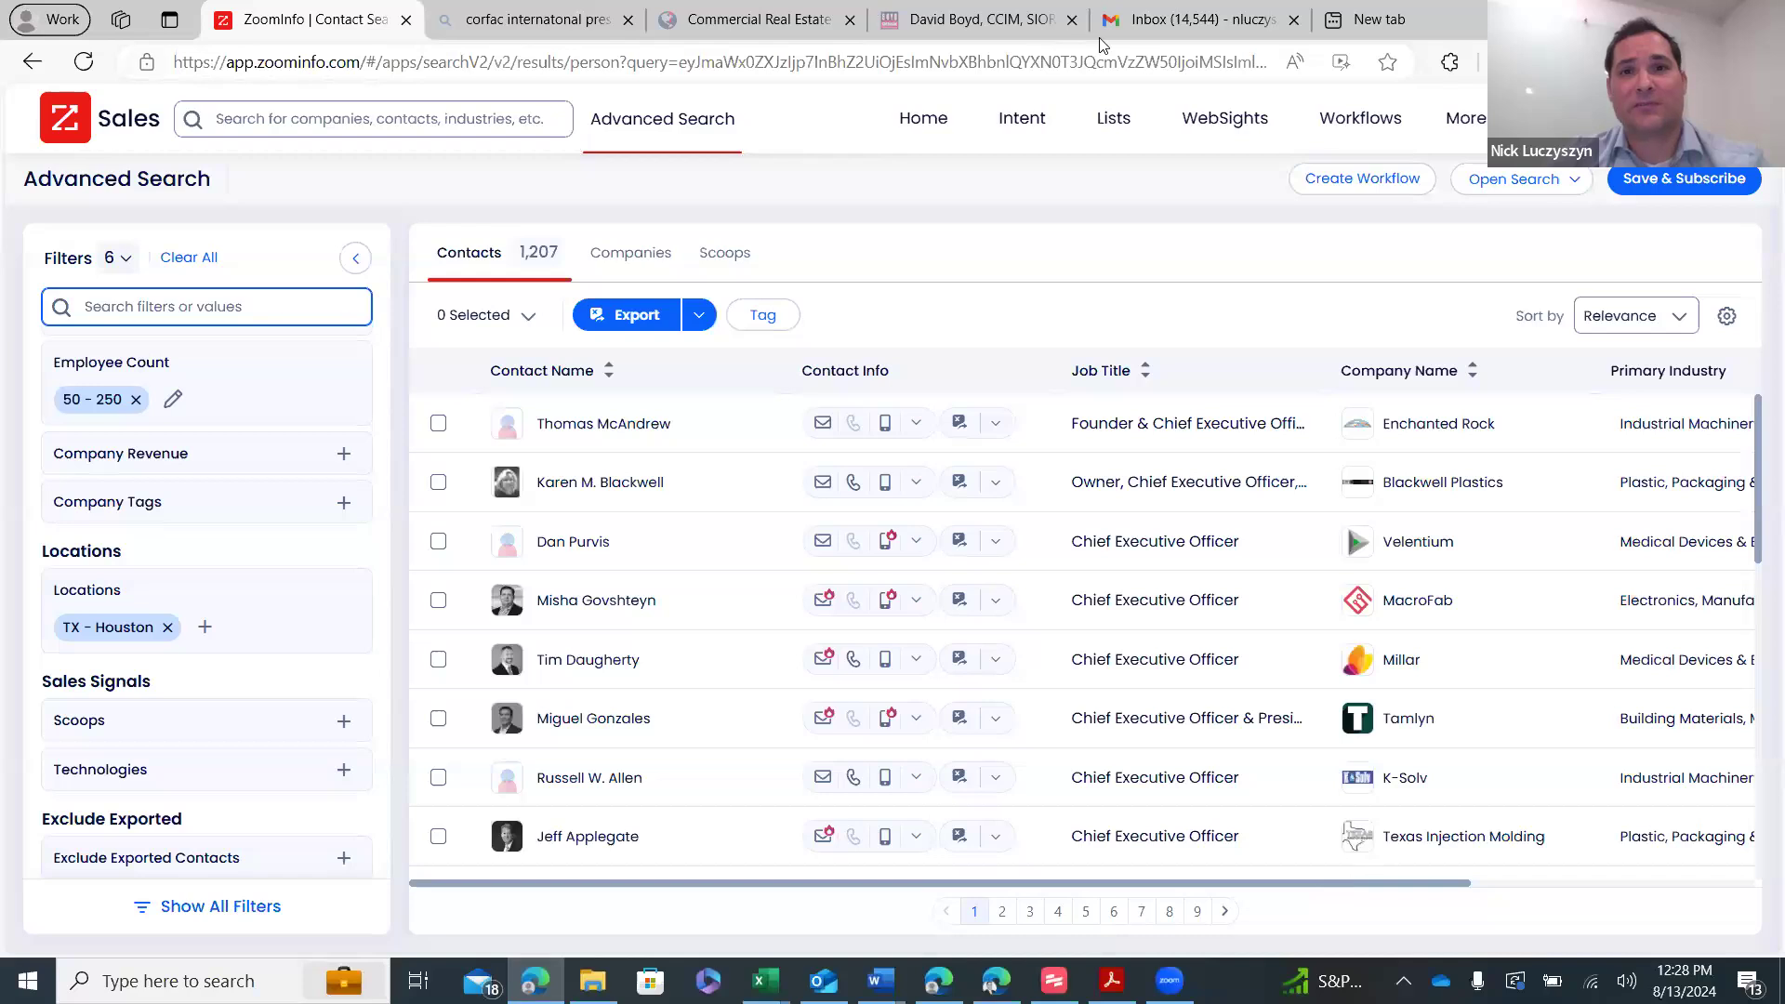
- Go from the contact's HubSpot record to the Marketing Email page
{"action": "left_click", "coordinate": [939, 980]}
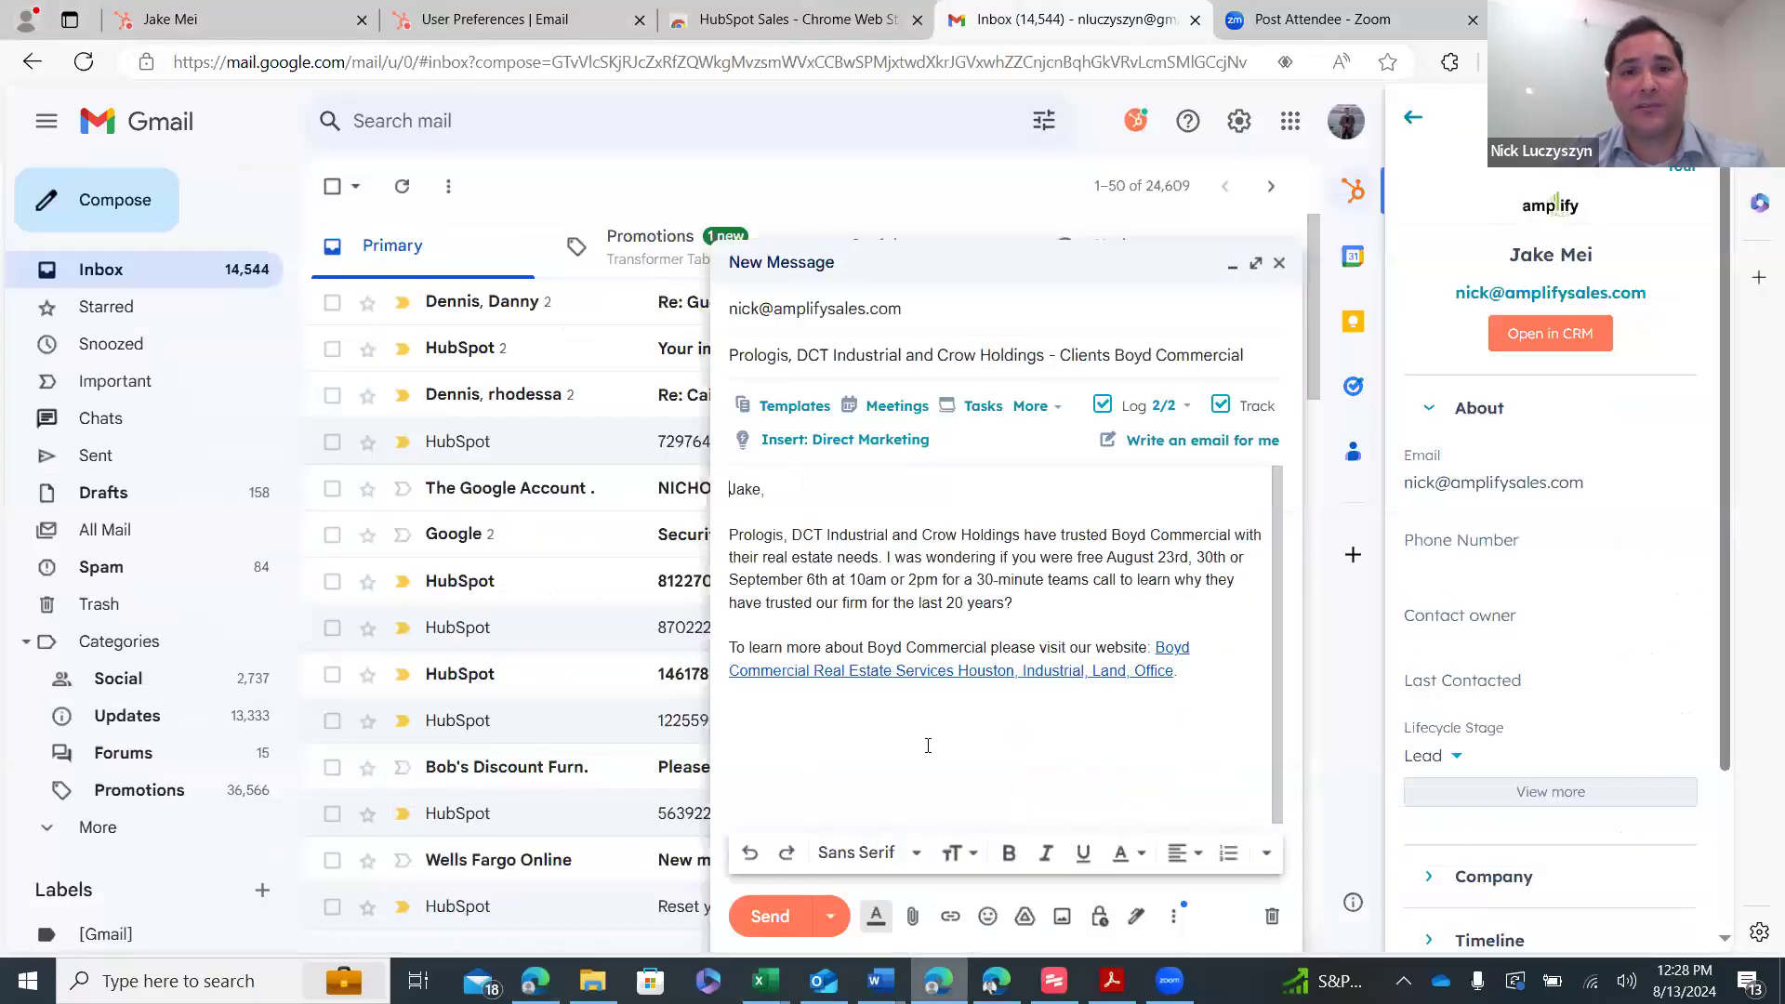
{"action": "left_click", "coordinate": [479, 20]}
{"action": "left_click", "coordinate": [177, 19]}
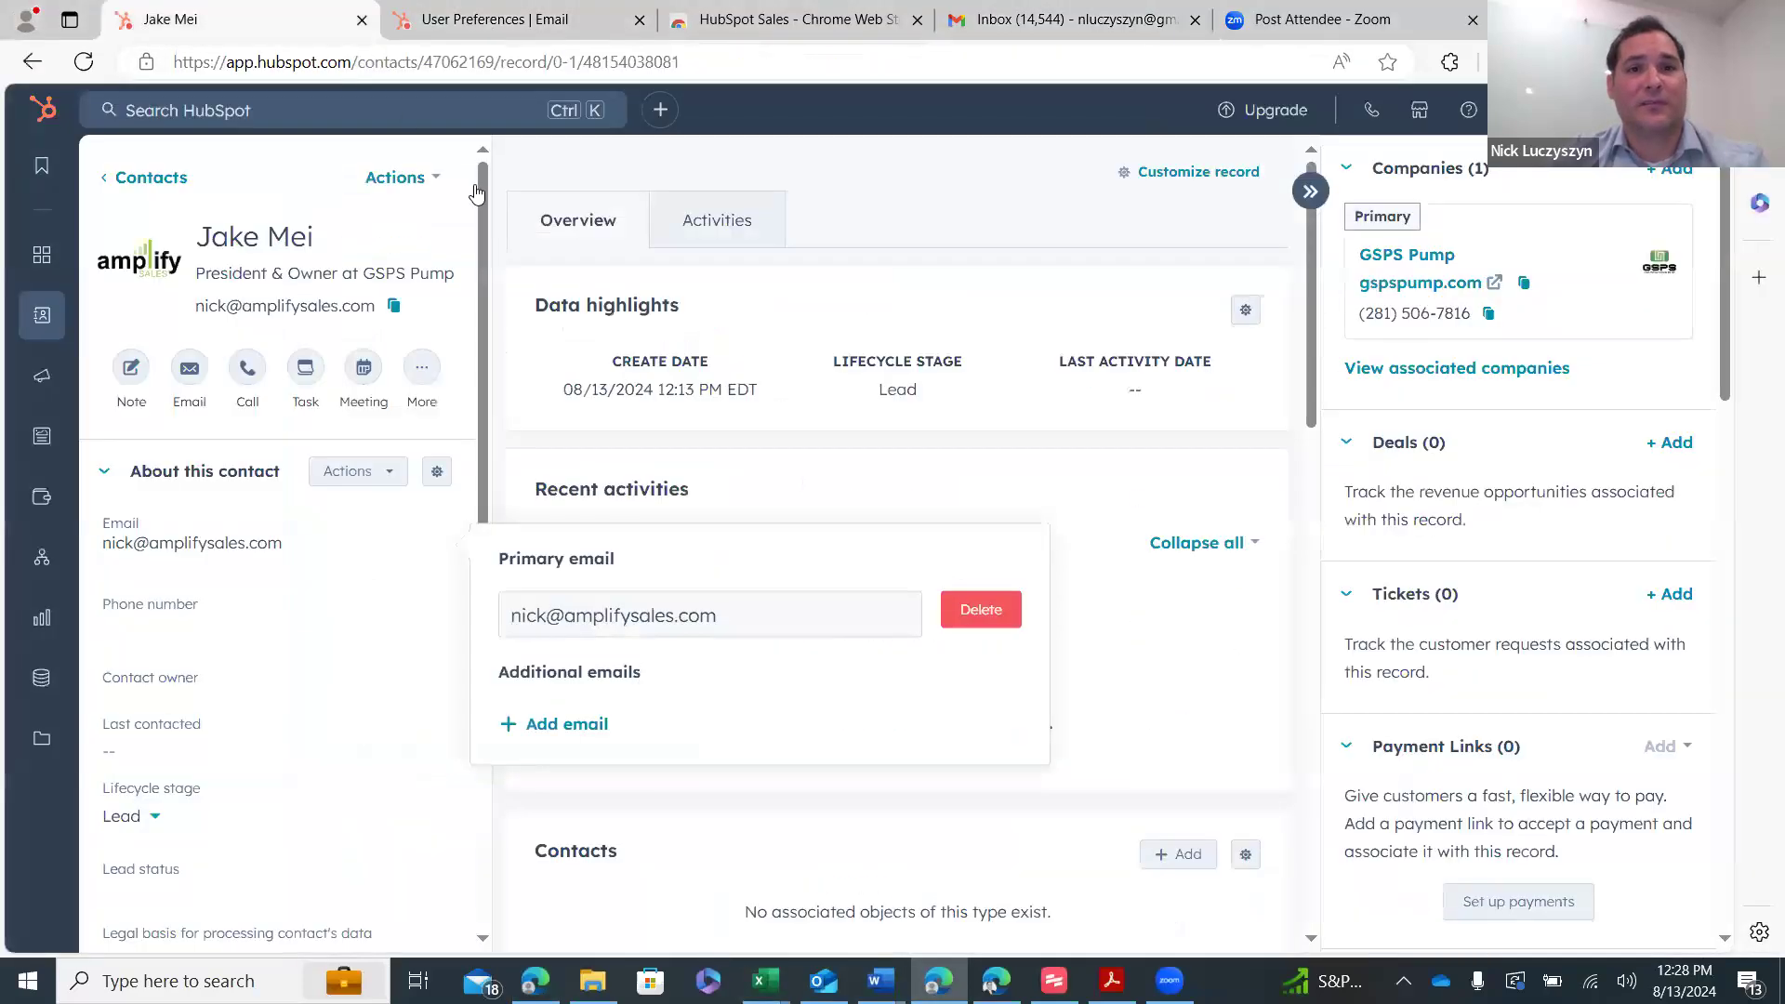
{"action": "mouse_move", "coordinate": [68, 372]}
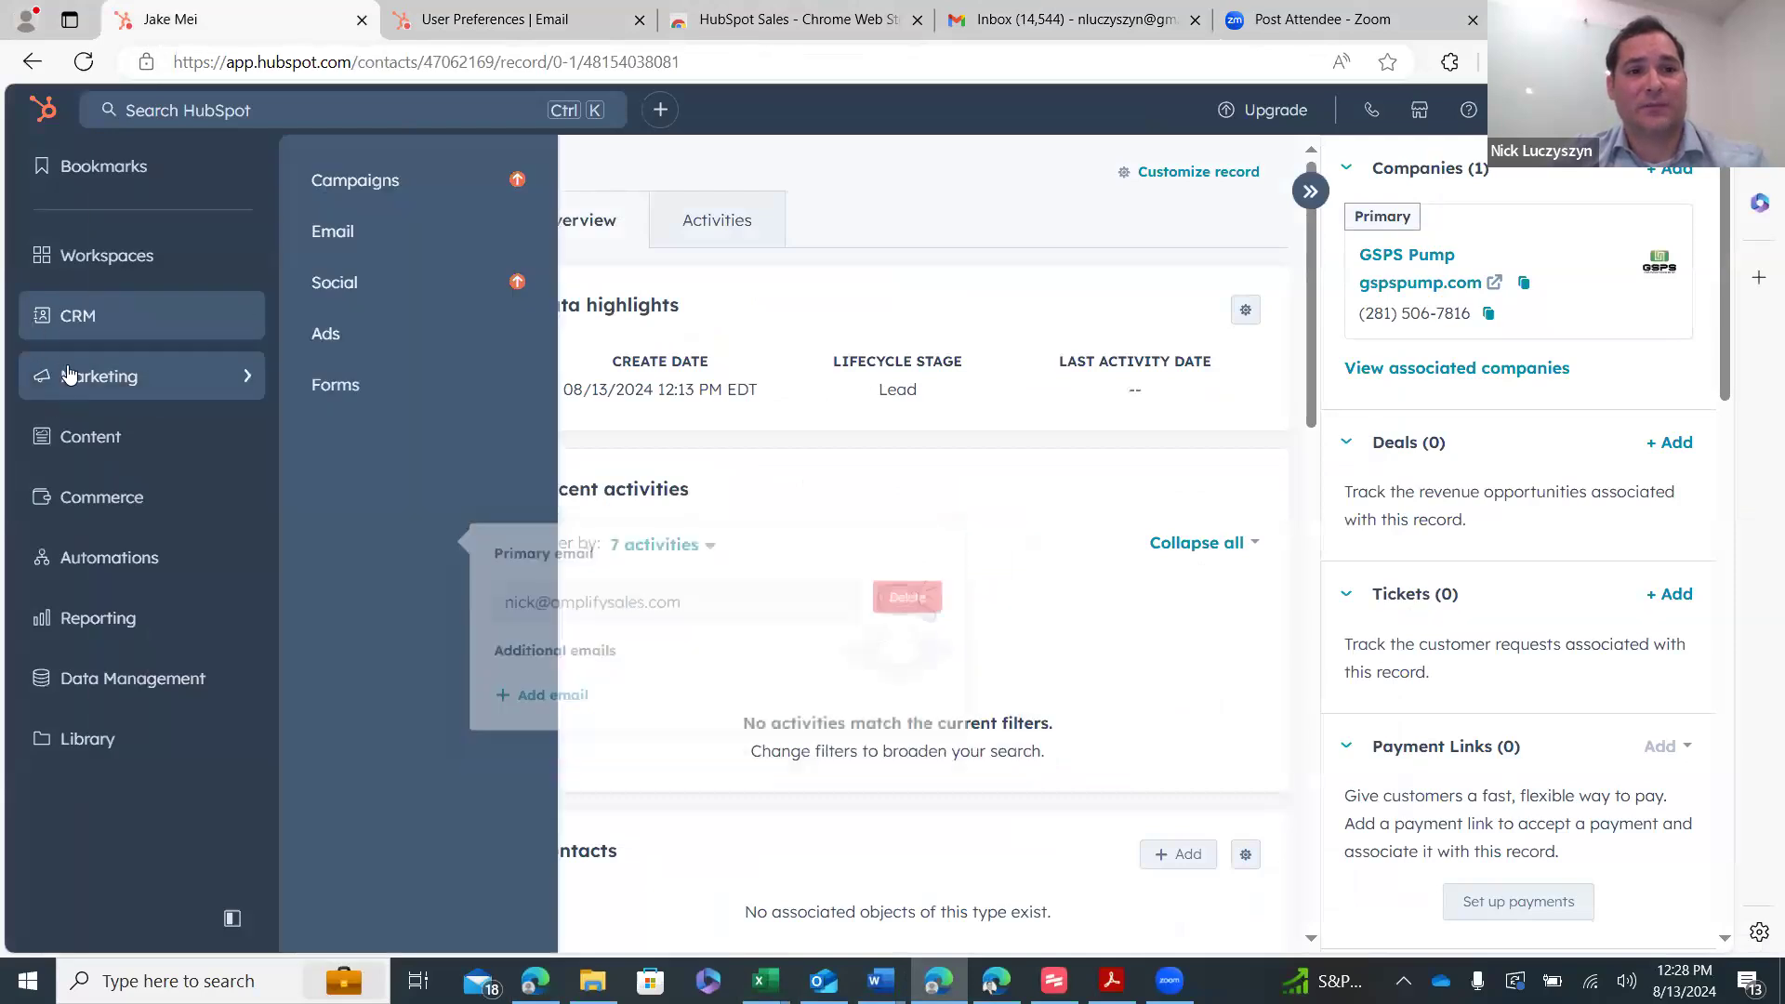
{"action": "left_click", "coordinate": [344, 249]}
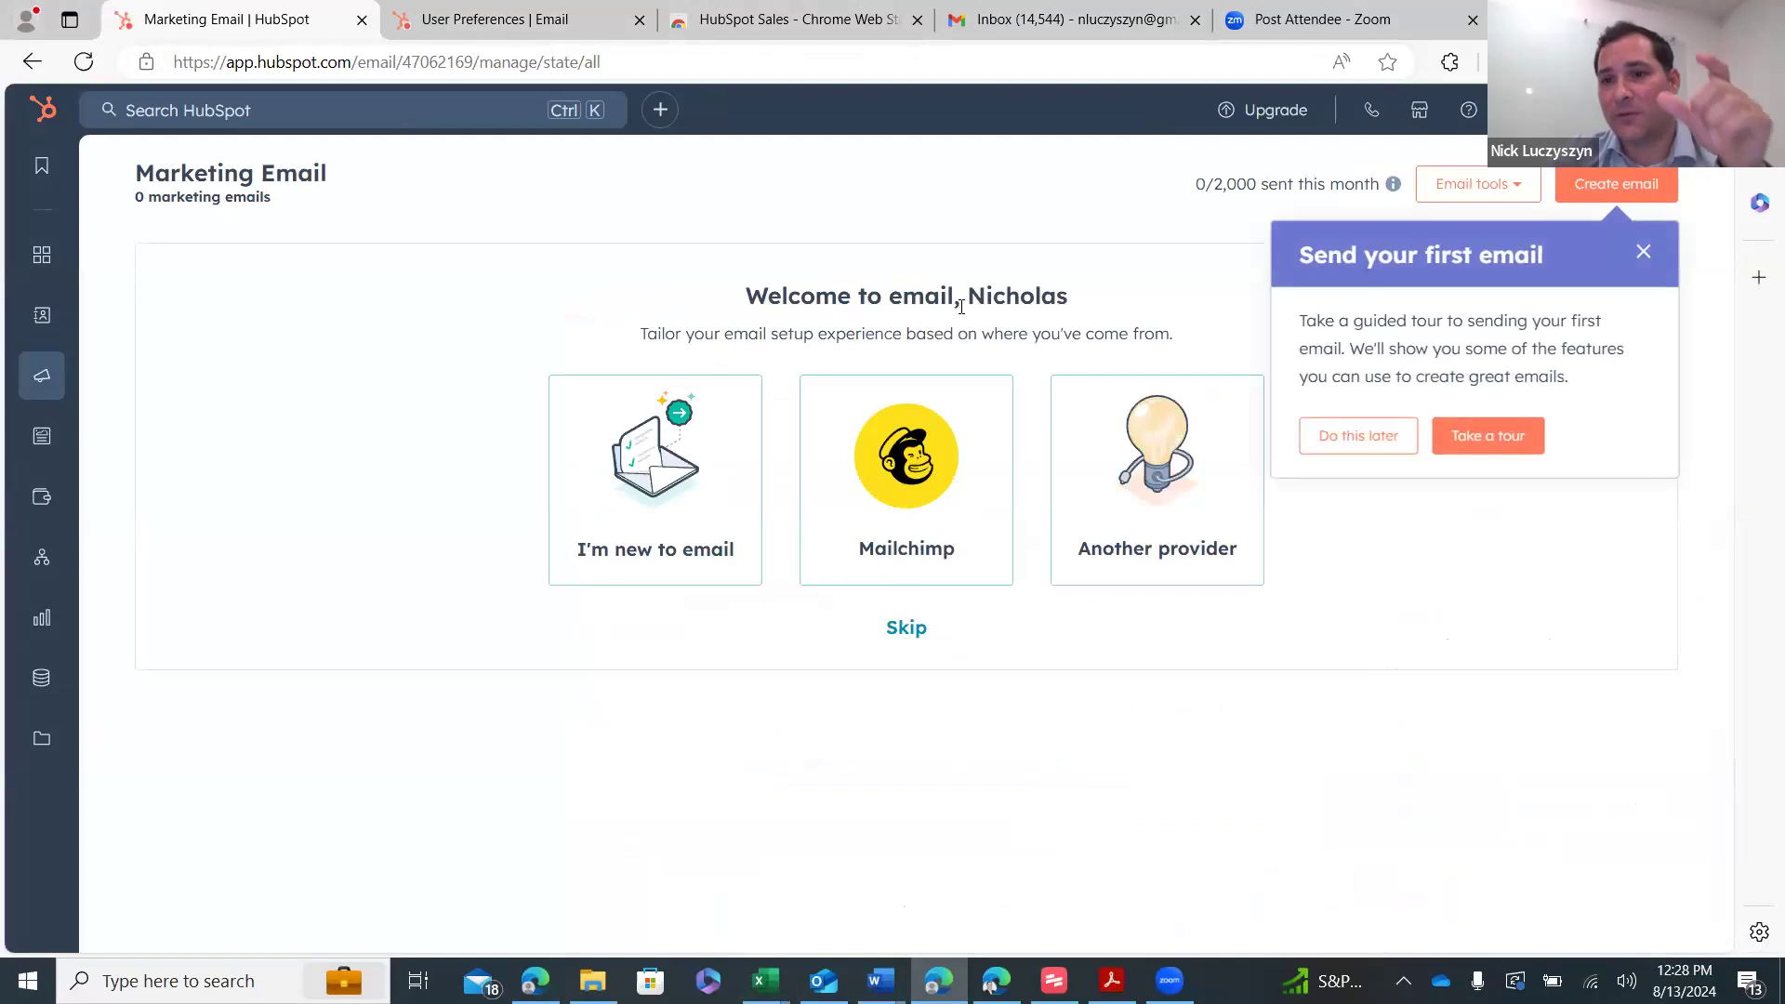
- Dismiss the email creation tour and start an email from the Promotion template
{"action": "left_click", "coordinate": [1534, 432]}
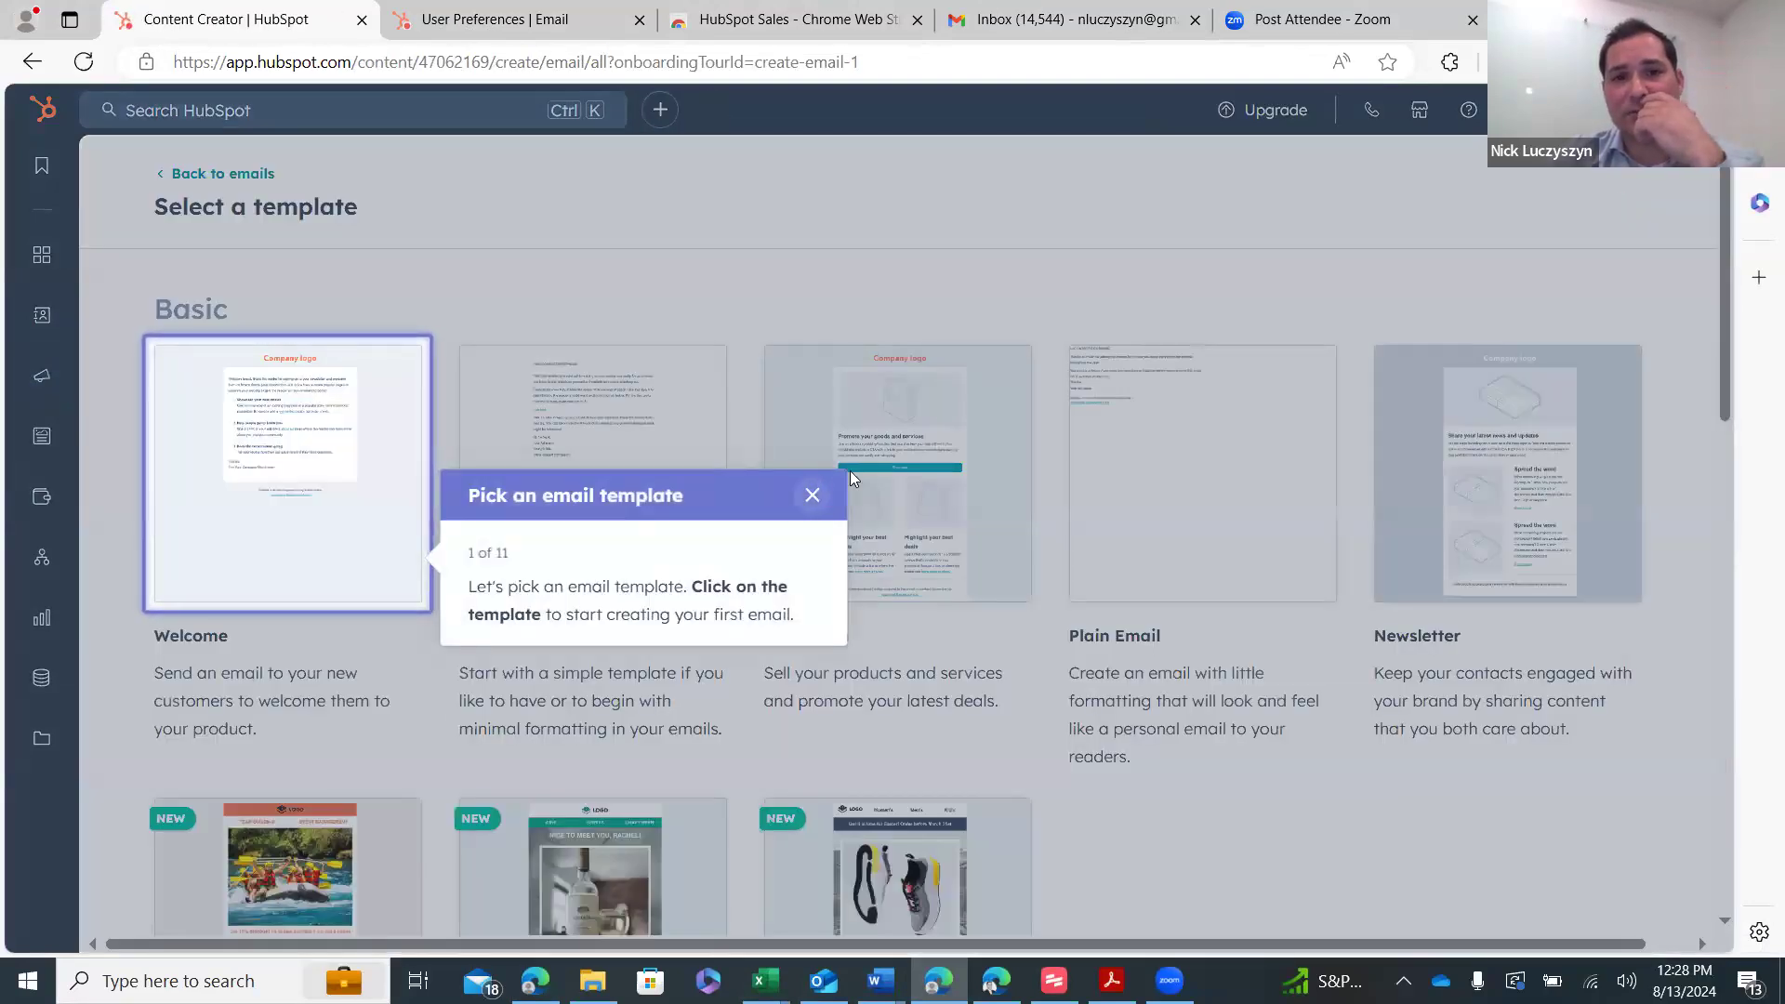
{"action": "left_click", "coordinate": [812, 494]}
{"action": "left_click", "coordinate": [755, 278]}
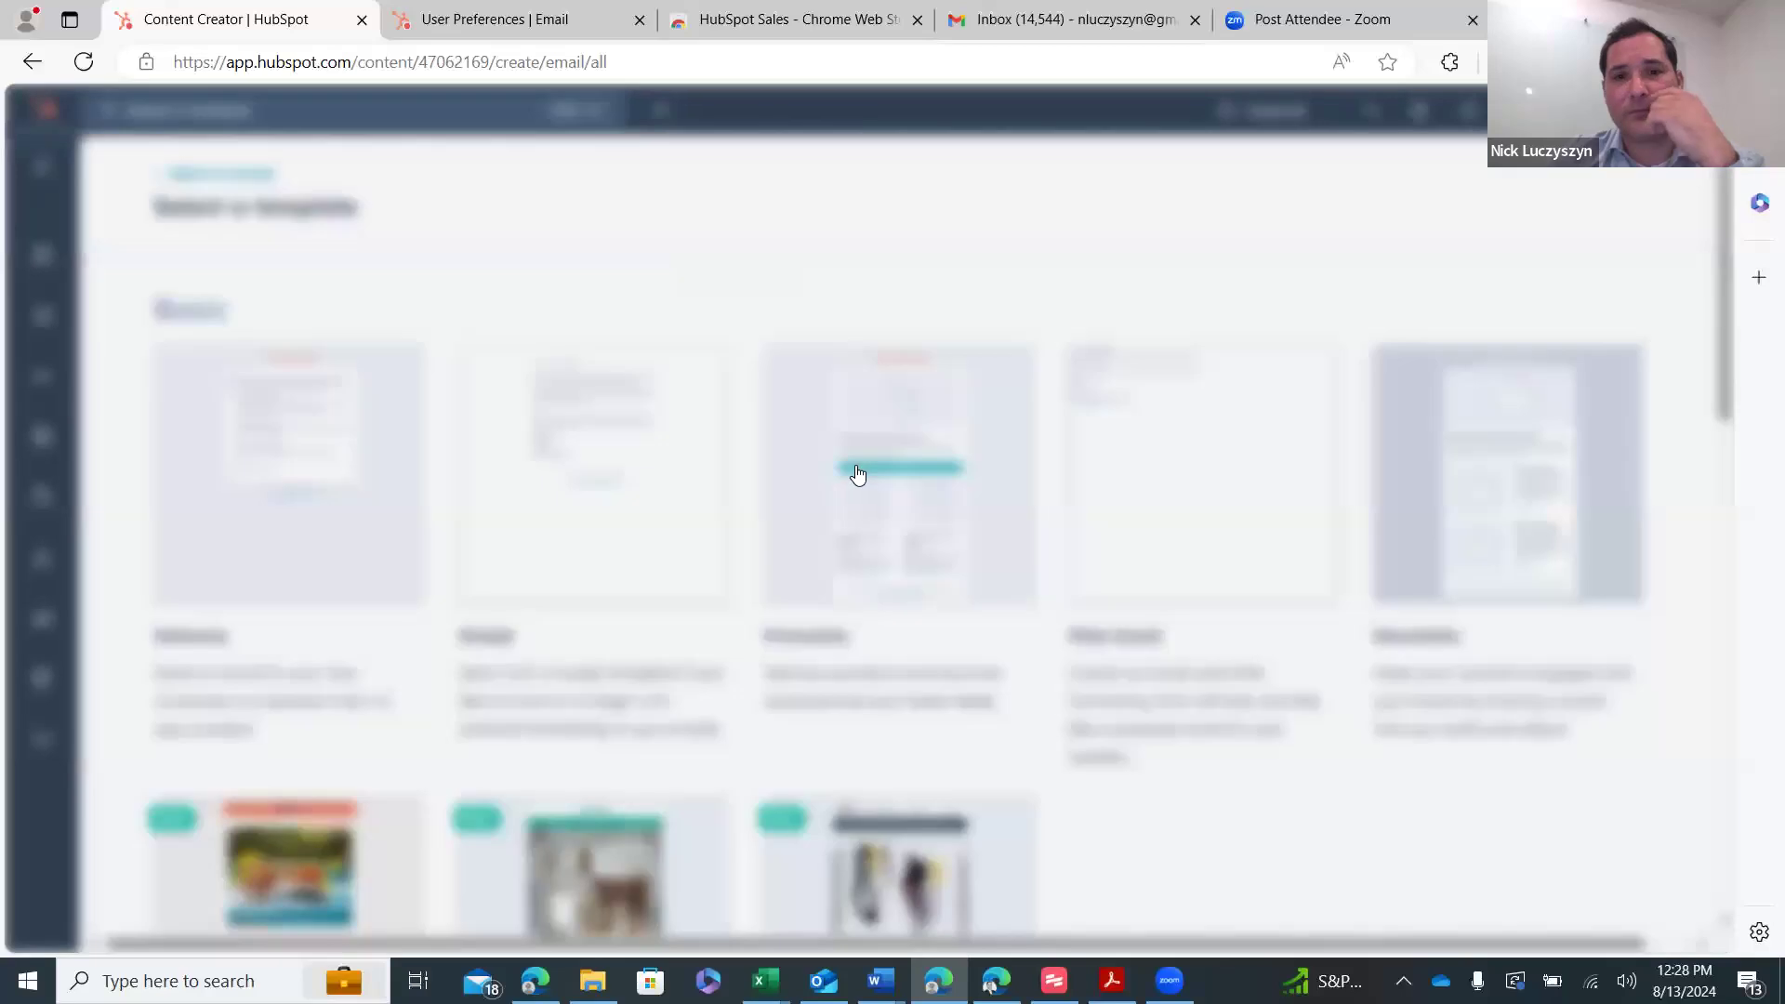
{"action": "left_click", "coordinate": [857, 474]}
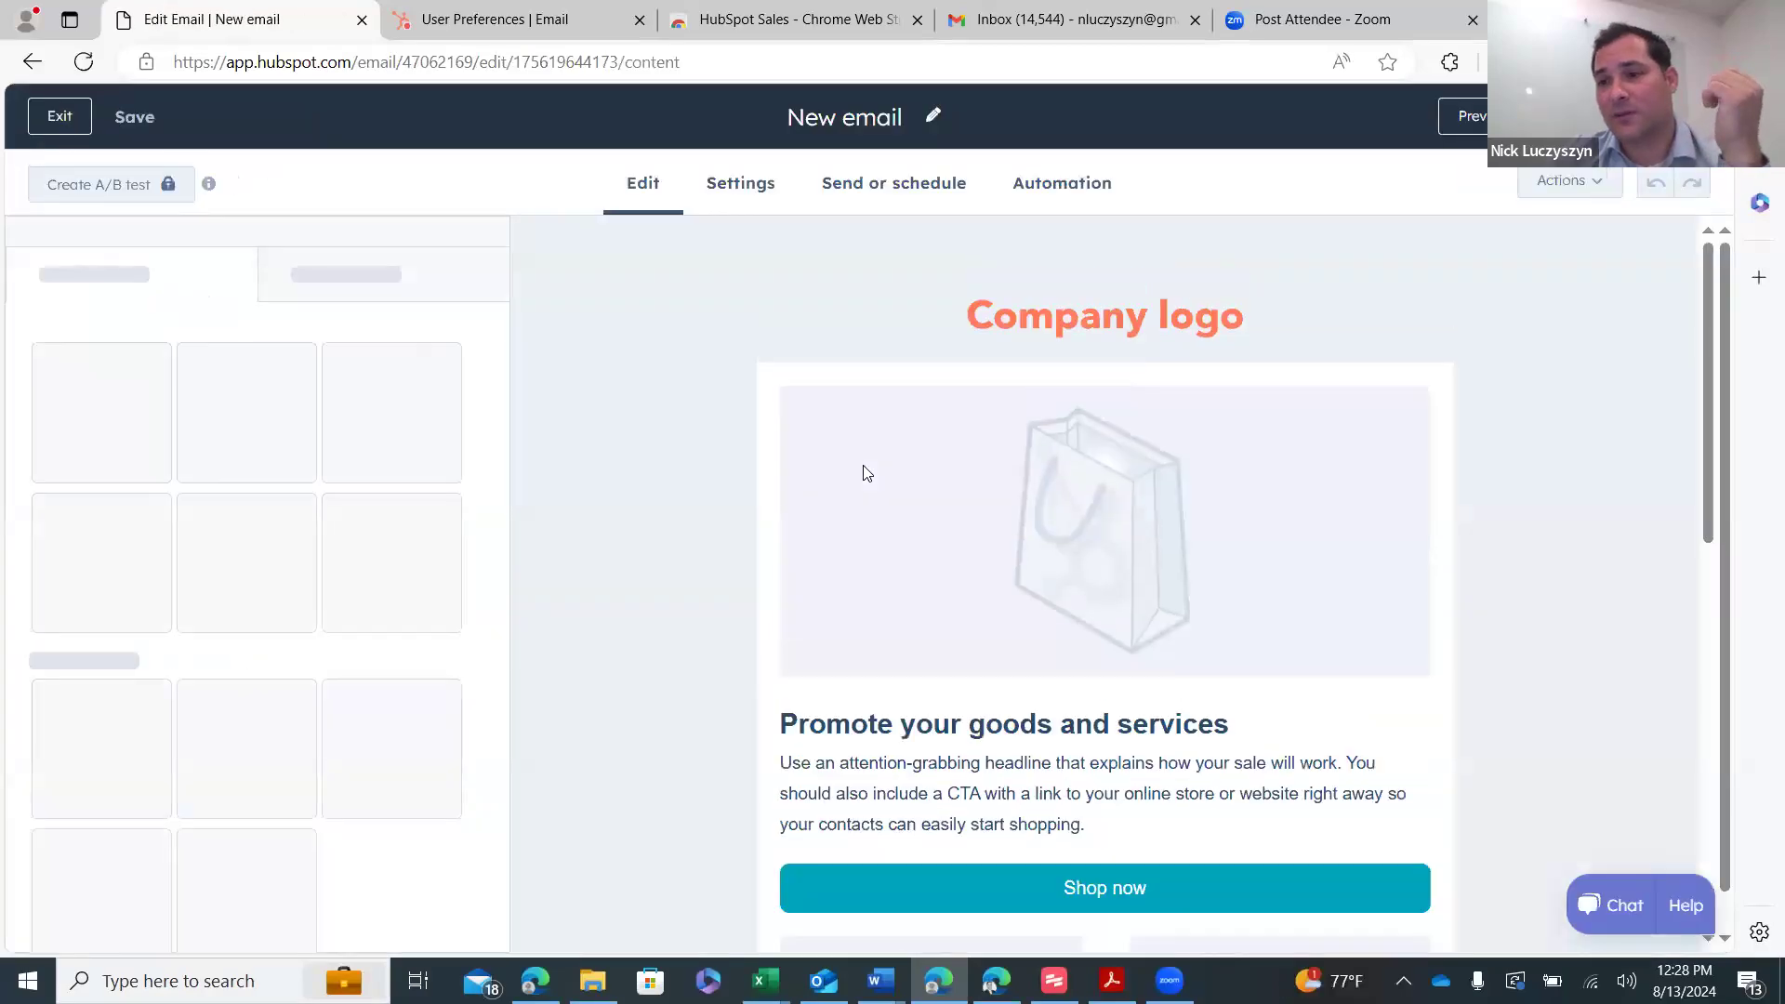
- Scroll through the Promotion email draft, then check the ZoomInfo search window
{"action": "scroll", "coordinate": [984, 486], "scroll_direction": "down", "scroll_amount": 5}
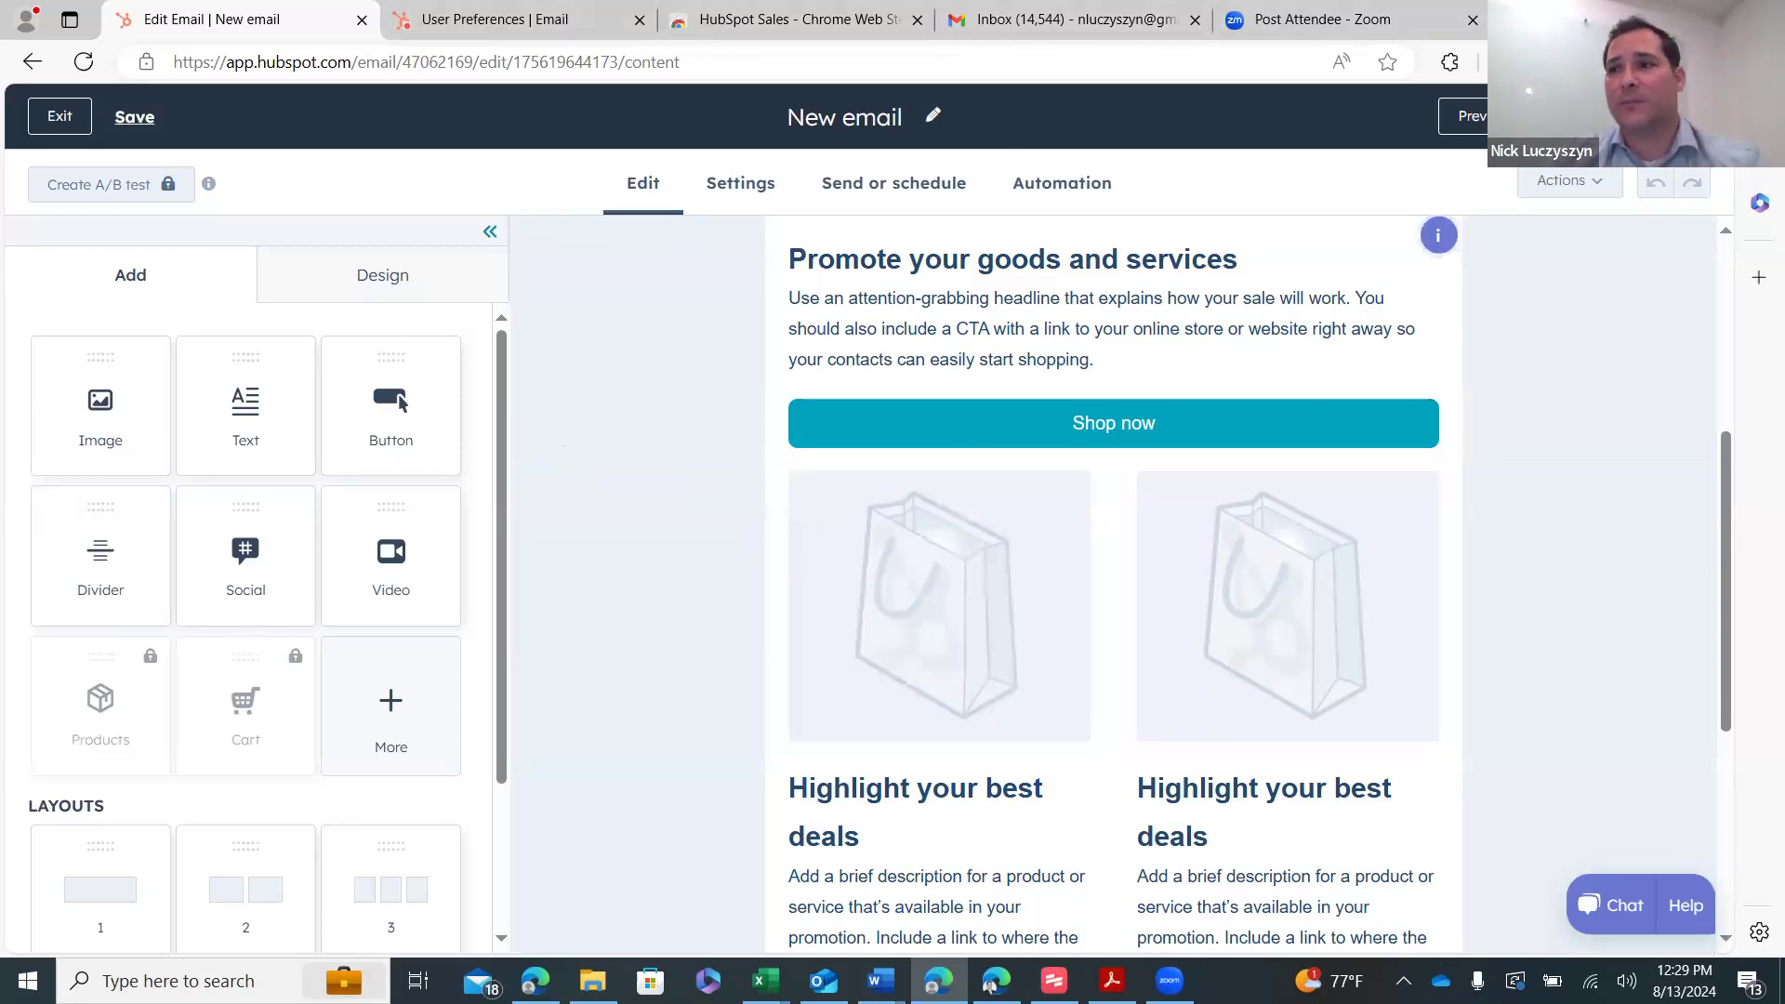
{"action": "key", "text": "alt+Tab"}
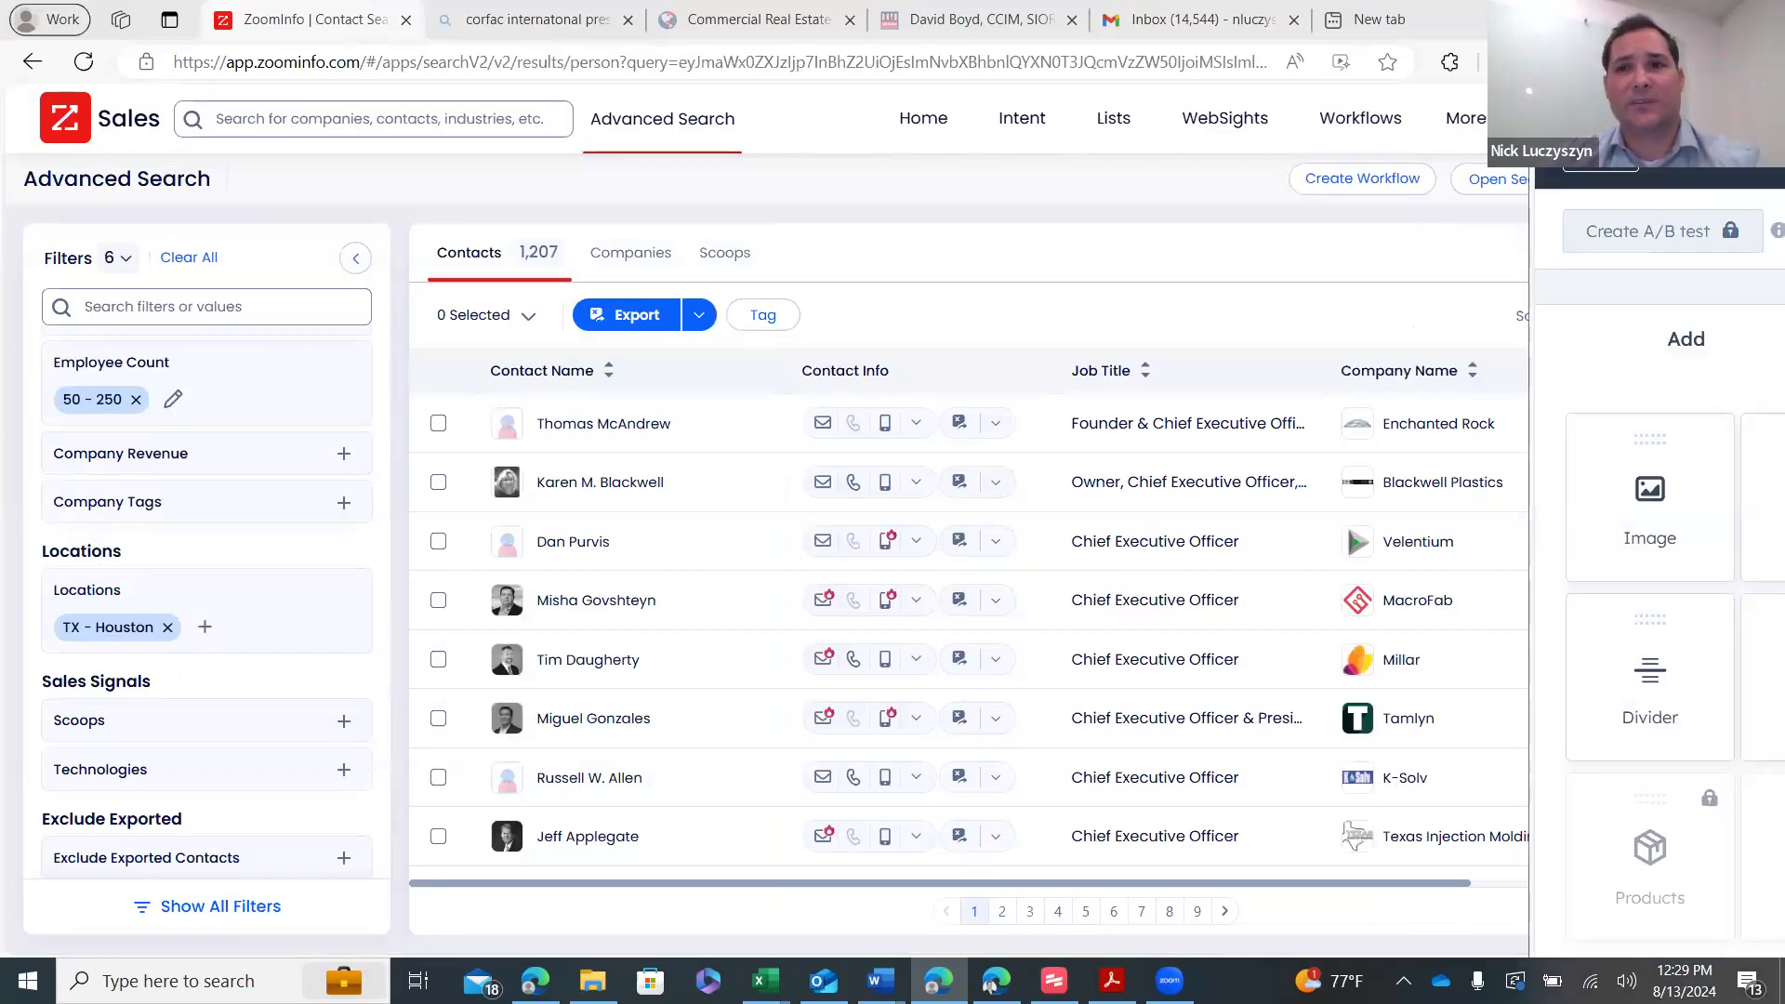
{"action": "key", "text": "alt+Tab"}
- Return to the Gmail draft of the Direct Marketing email, via the HubSpot Sales extension page
{"action": "left_click", "coordinate": [555, 25]}
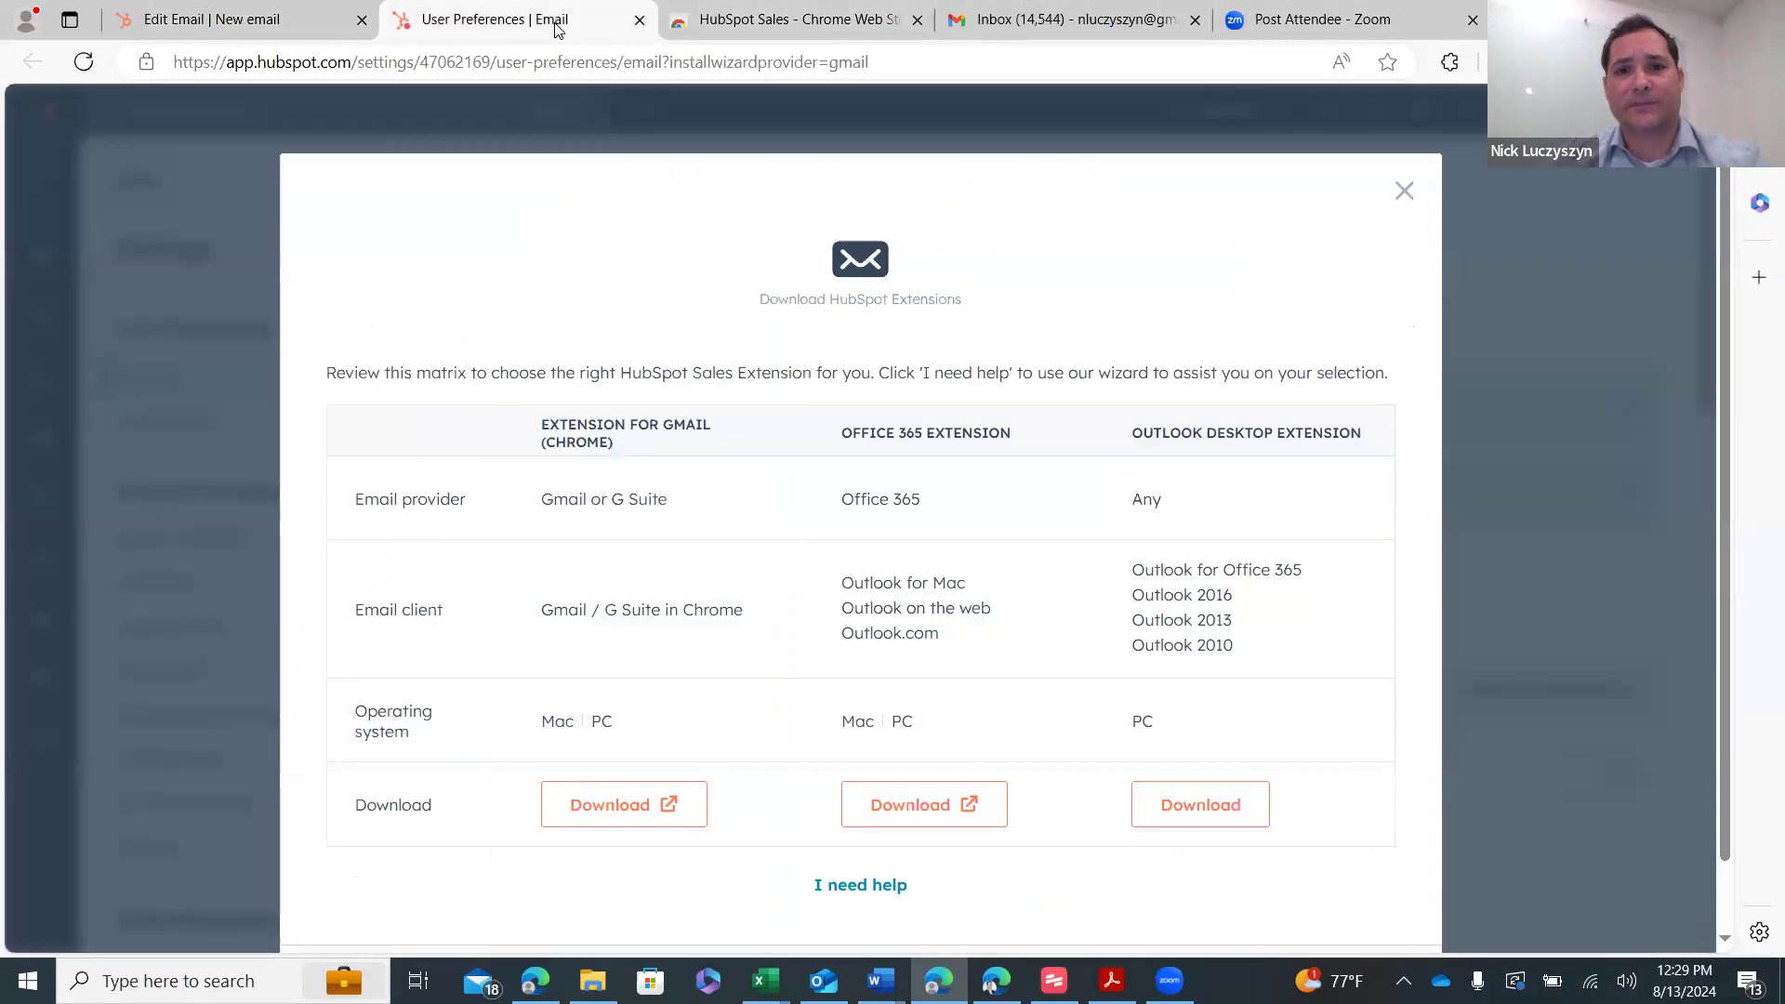
{"action": "left_click", "coordinate": [744, 23]}
{"action": "left_click", "coordinate": [1078, 24]}
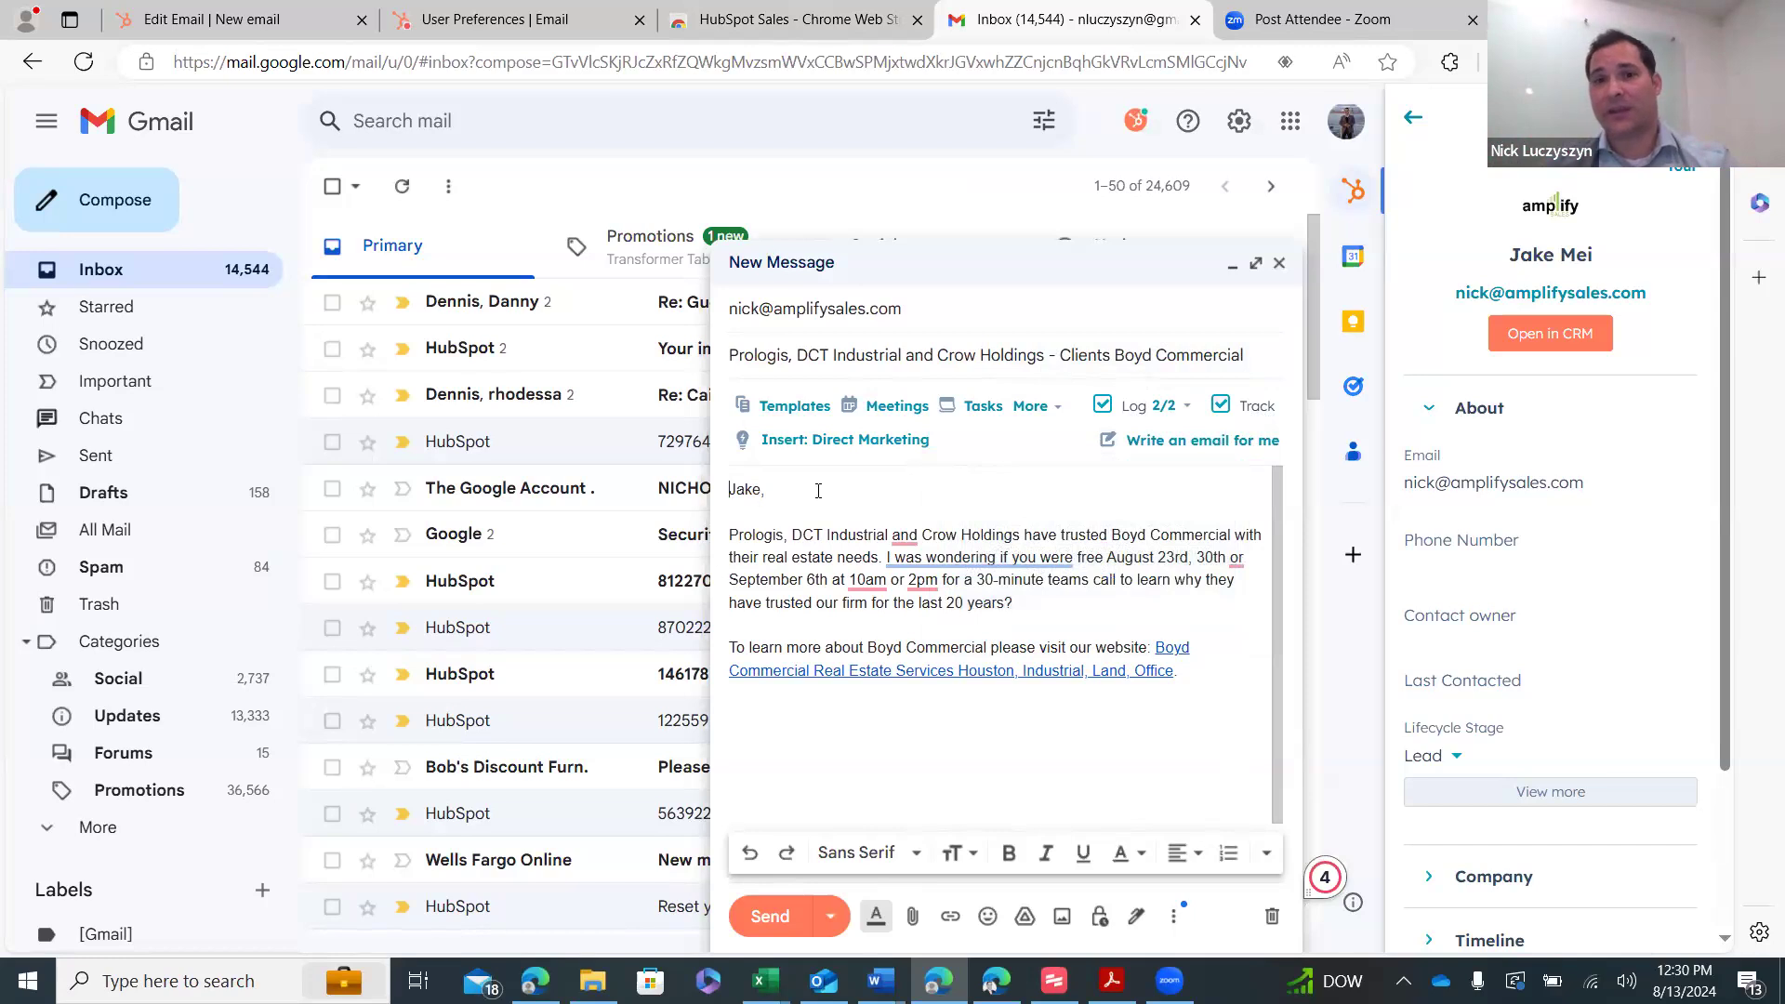
{"action": "left_click", "coordinate": [1179, 442]}
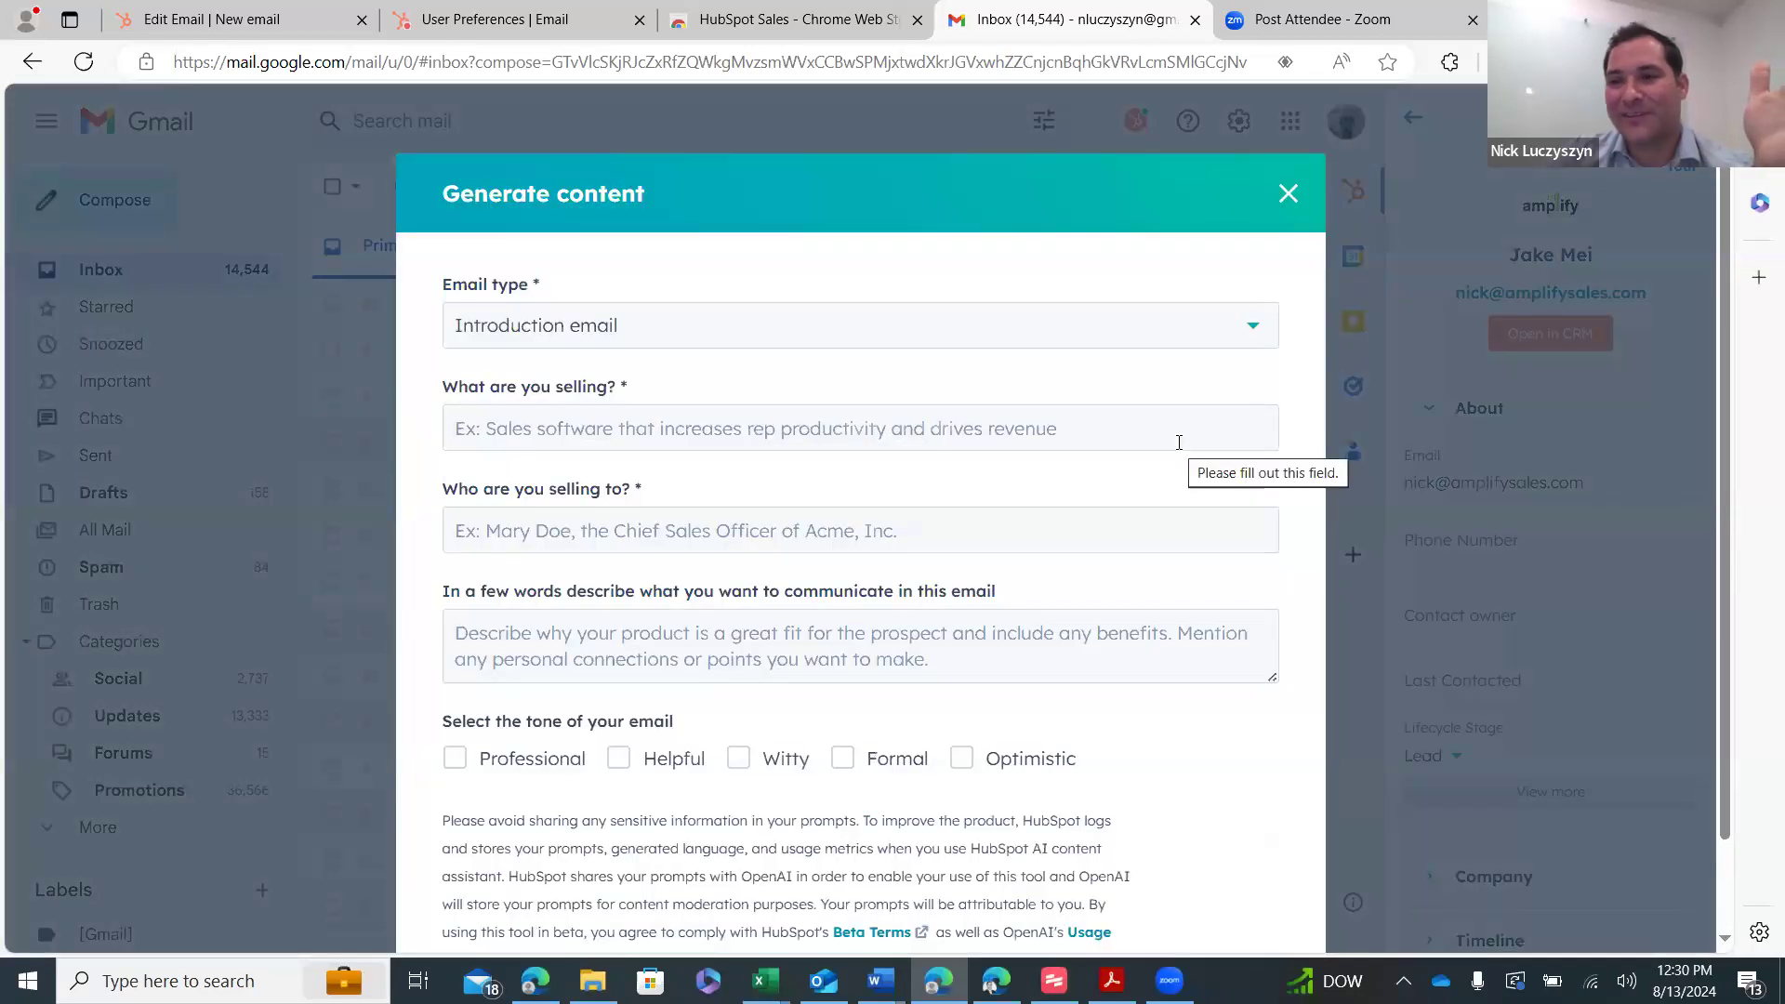
{"action": "left_click", "coordinate": [677, 323]}
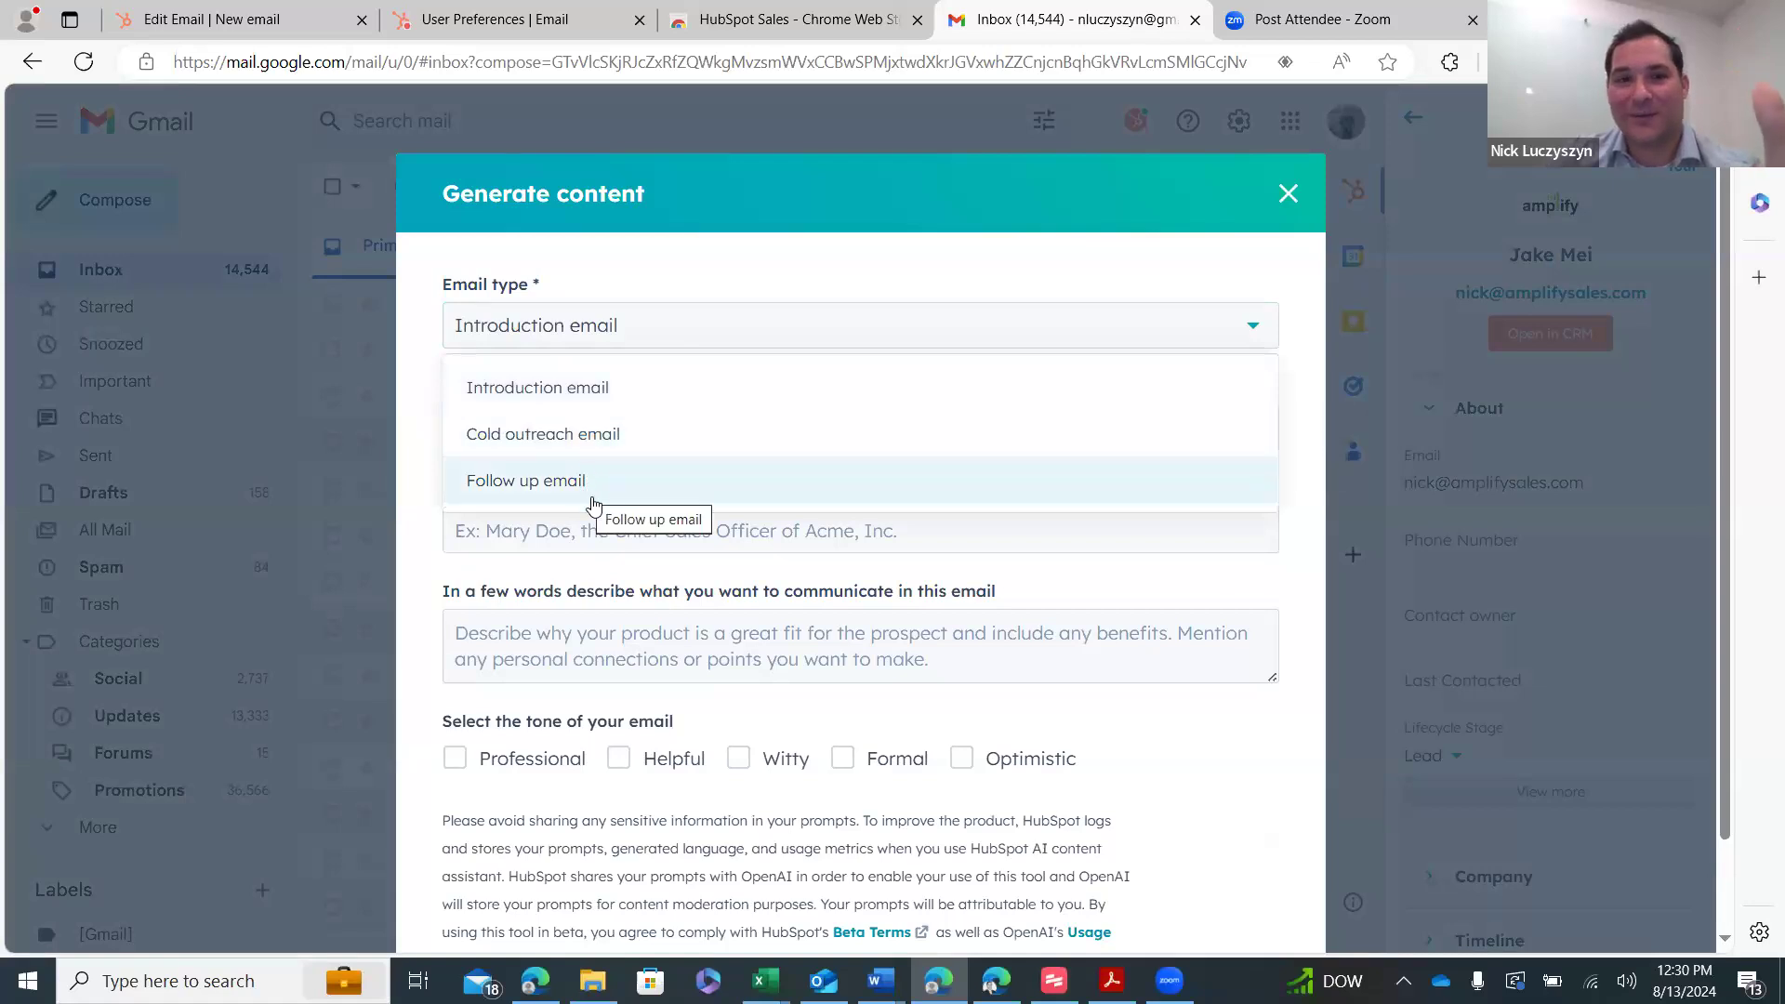
{"action": "left_click", "coordinate": [678, 534]}
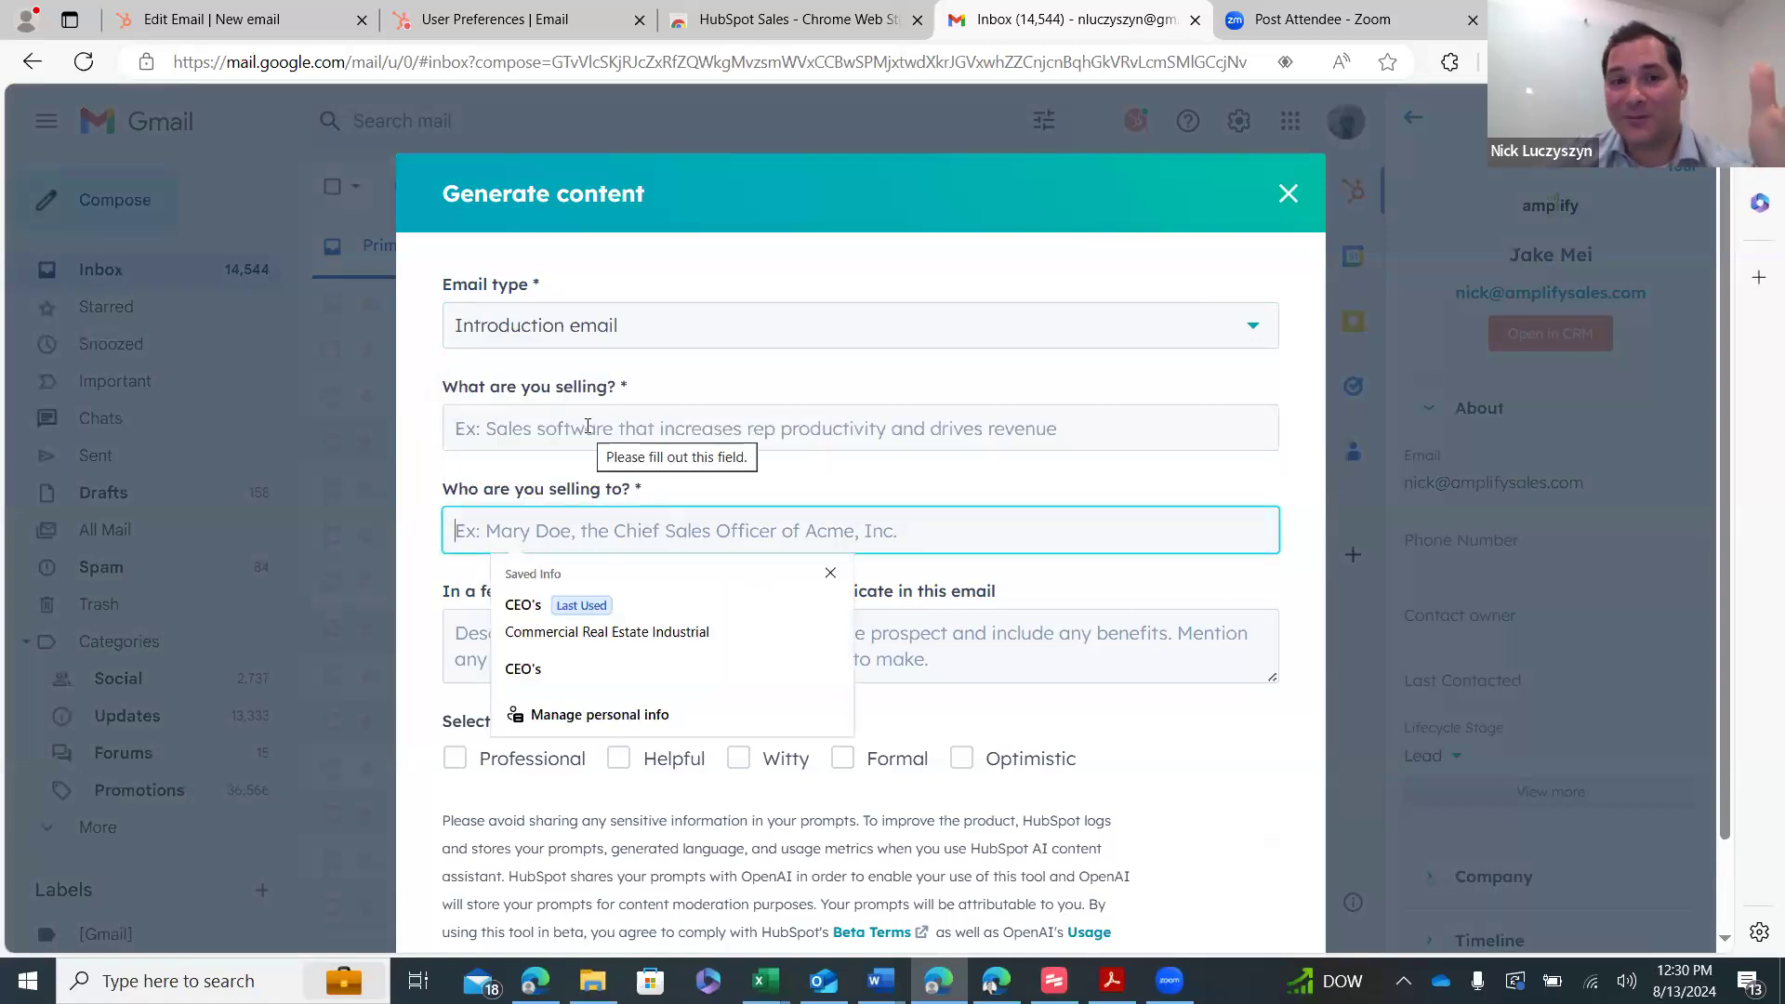
{"action": "left_click", "coordinate": [938, 662]}
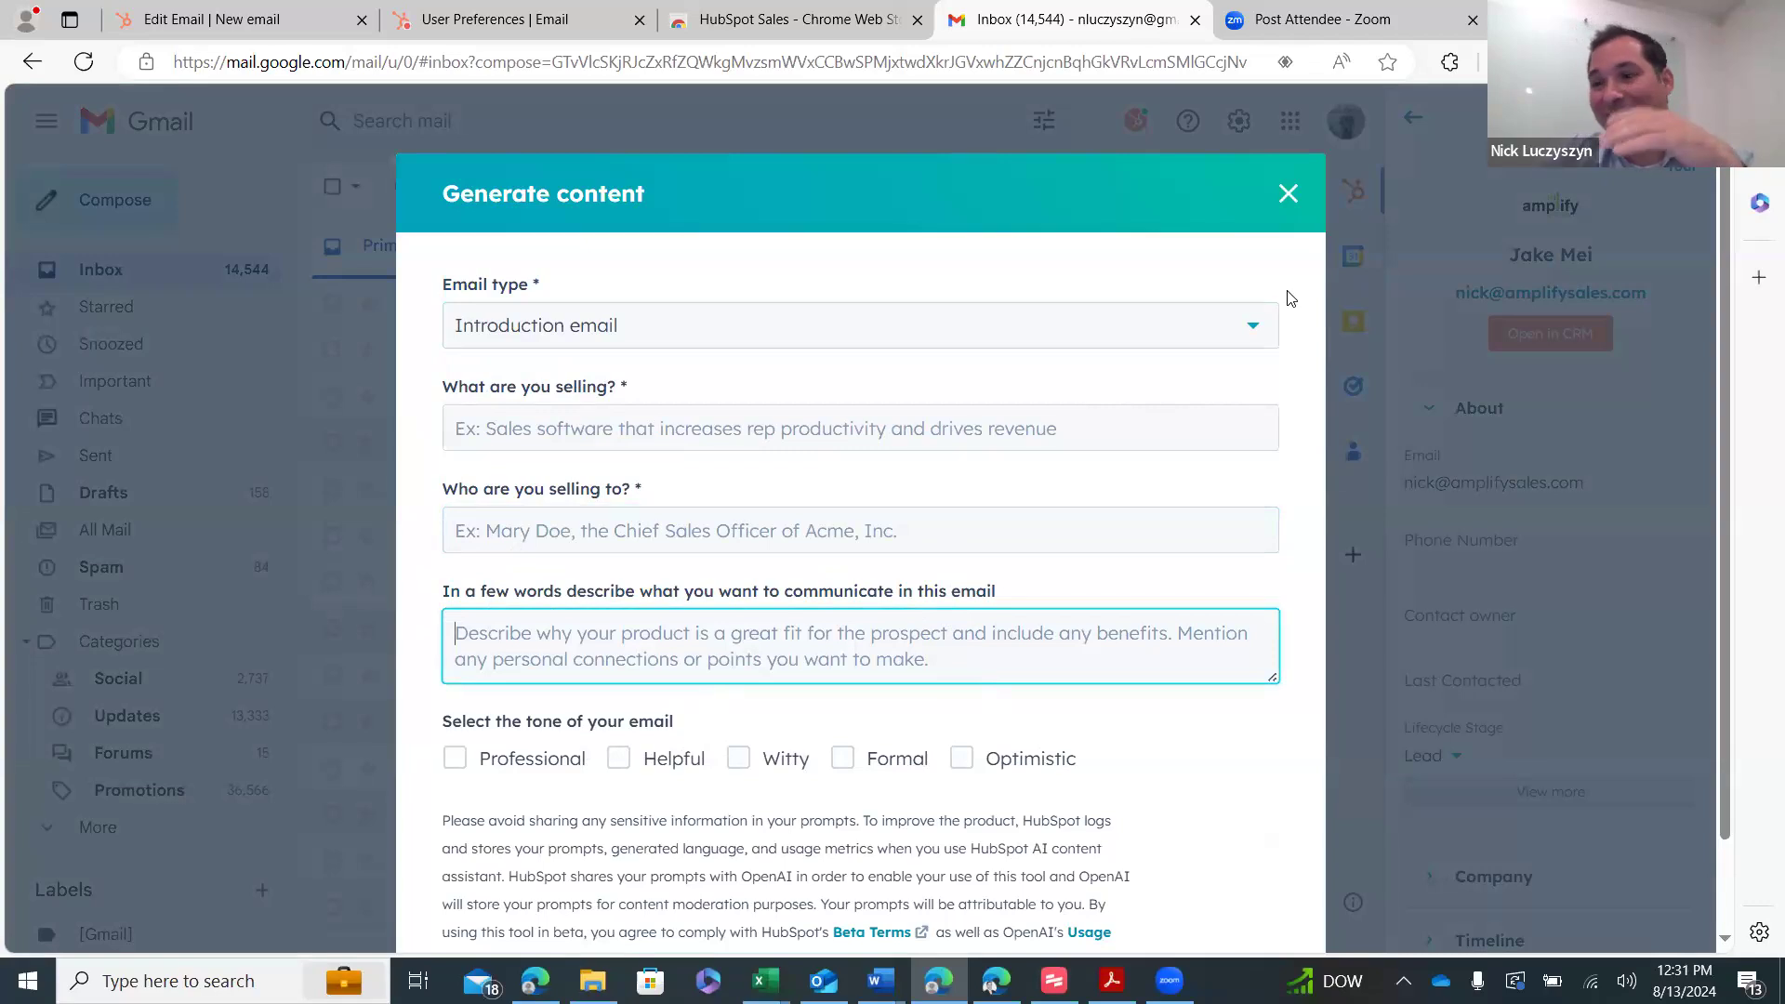
{"action": "left_click", "coordinate": [1283, 193]}
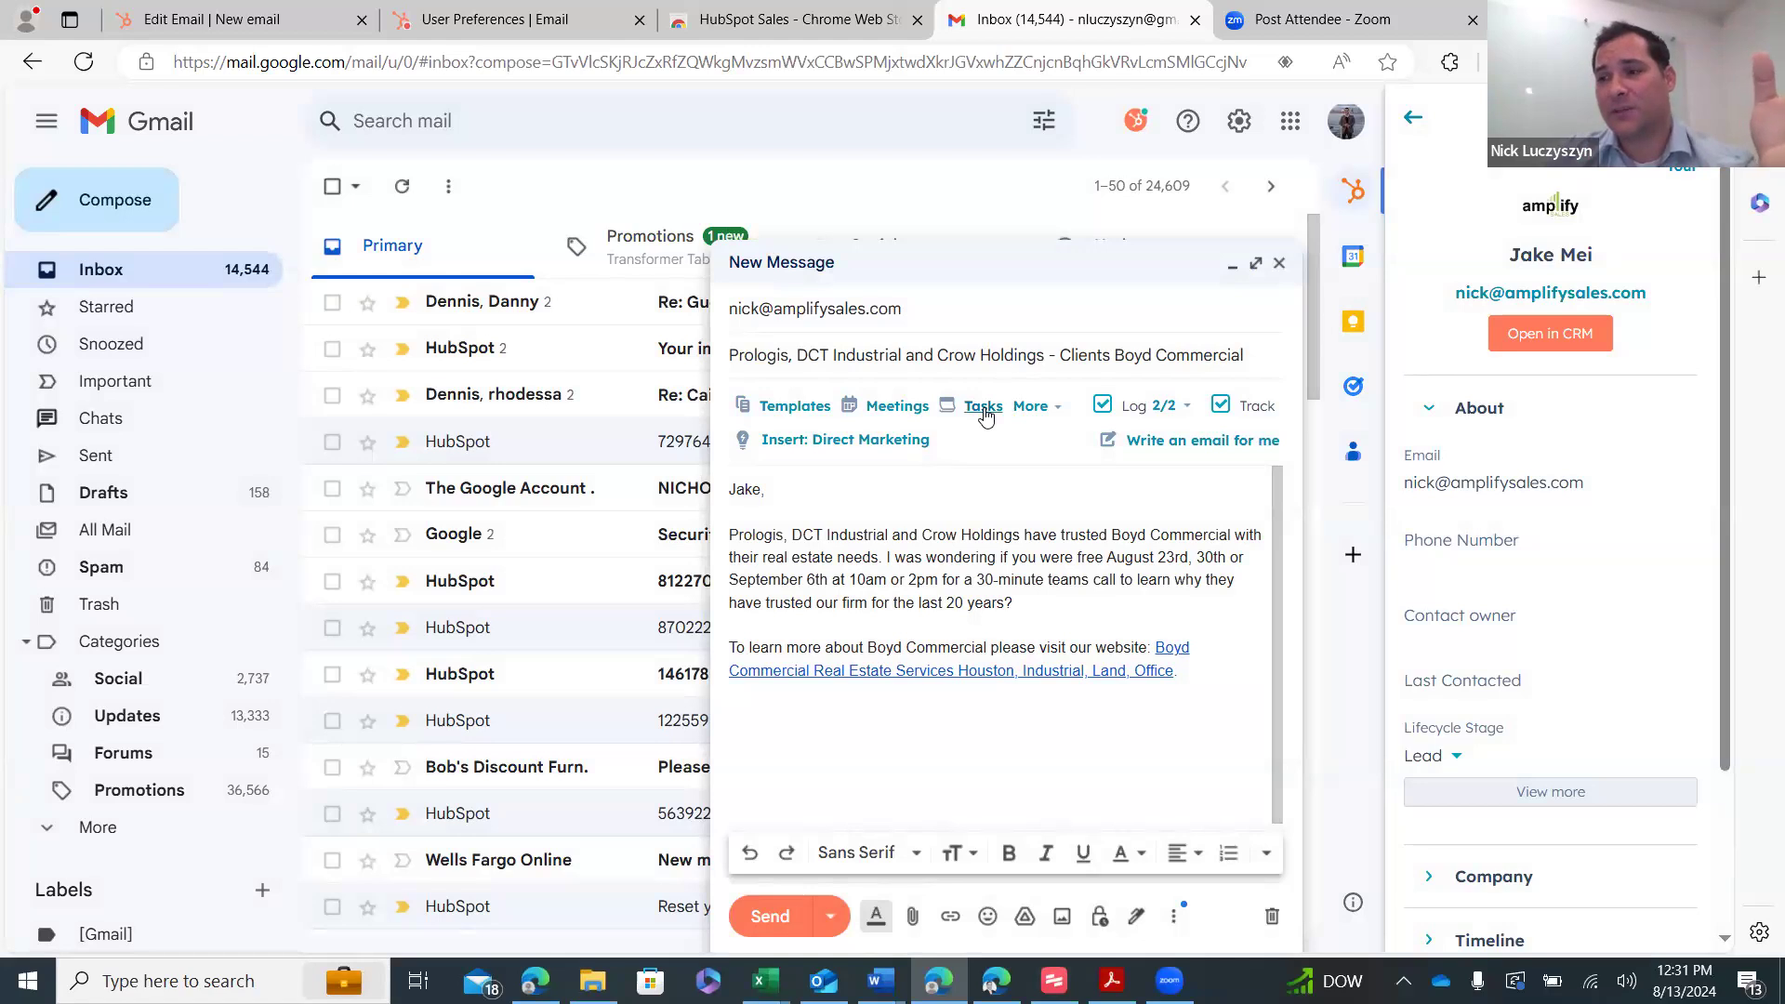
- Start a custom follow-up task for this email from the HubSpot Tasks menu
{"action": "left_click", "coordinate": [984, 407]}
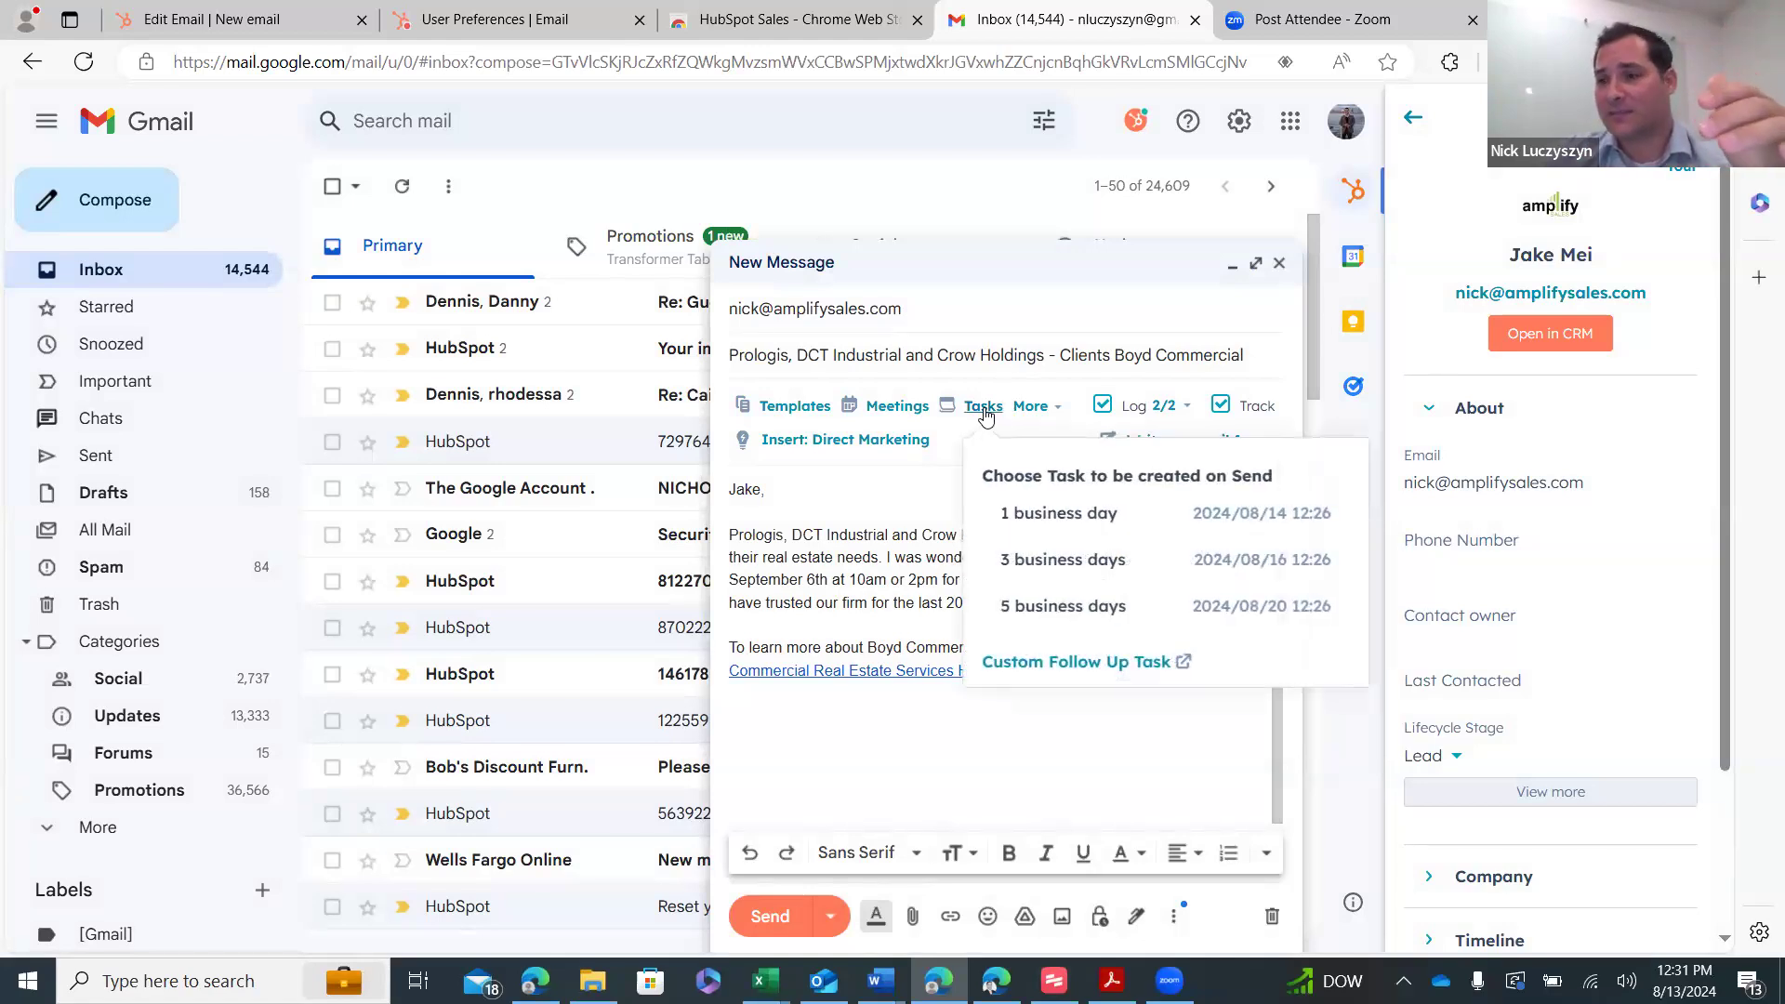
{"action": "left_click", "coordinate": [1070, 661]}
{"action": "left_click", "coordinate": [859, 337]}
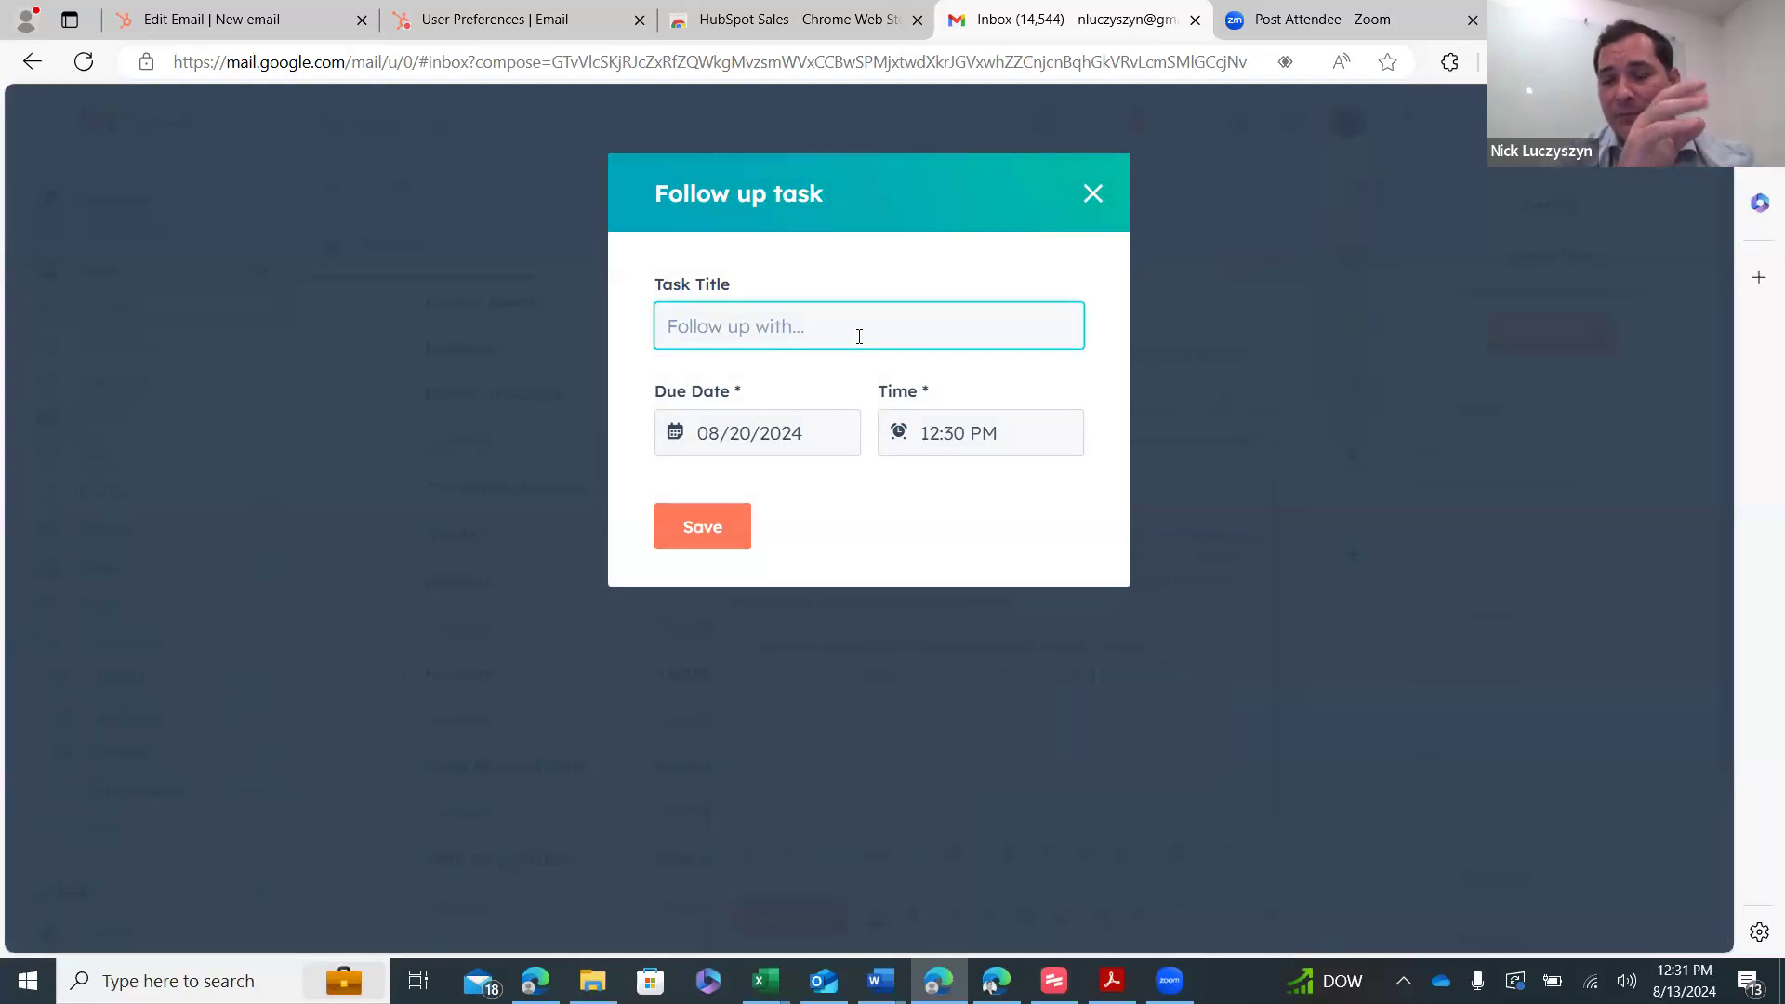
- Title the follow-up task 'Set Meeting With' followed by the contact's first name
{"action": "type", "text": "Set Meeting"}
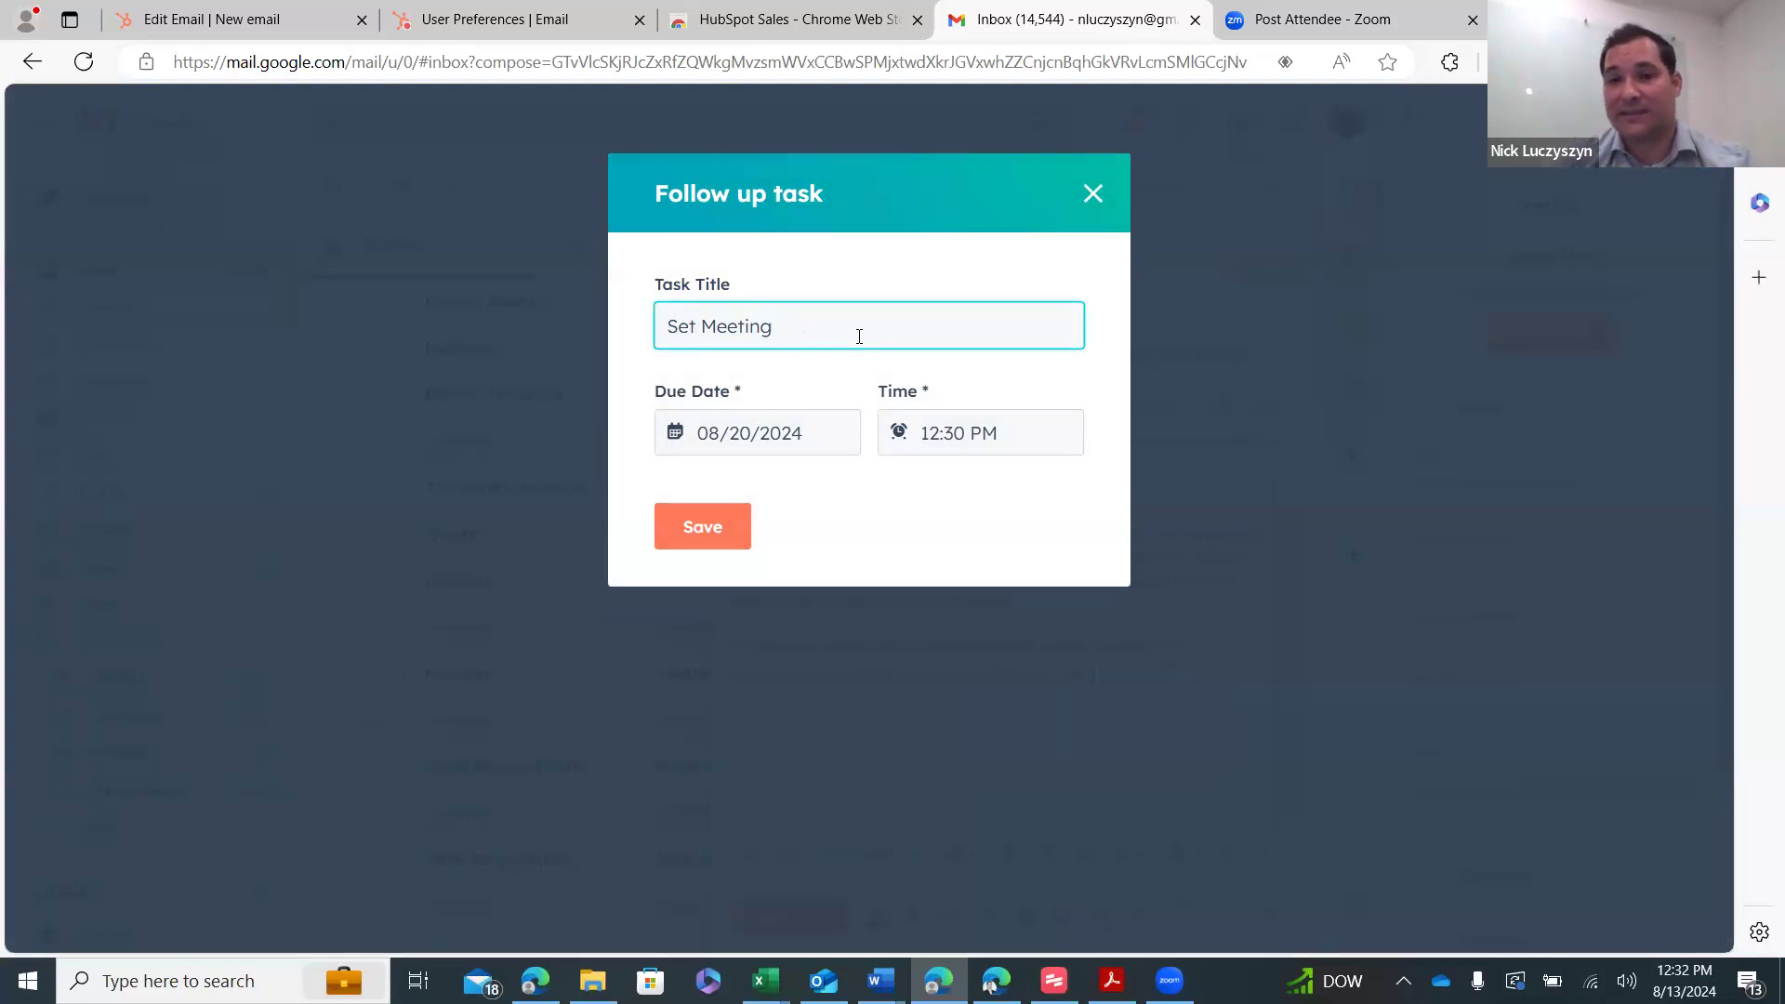
{"action": "type", "text": "With Jke"}
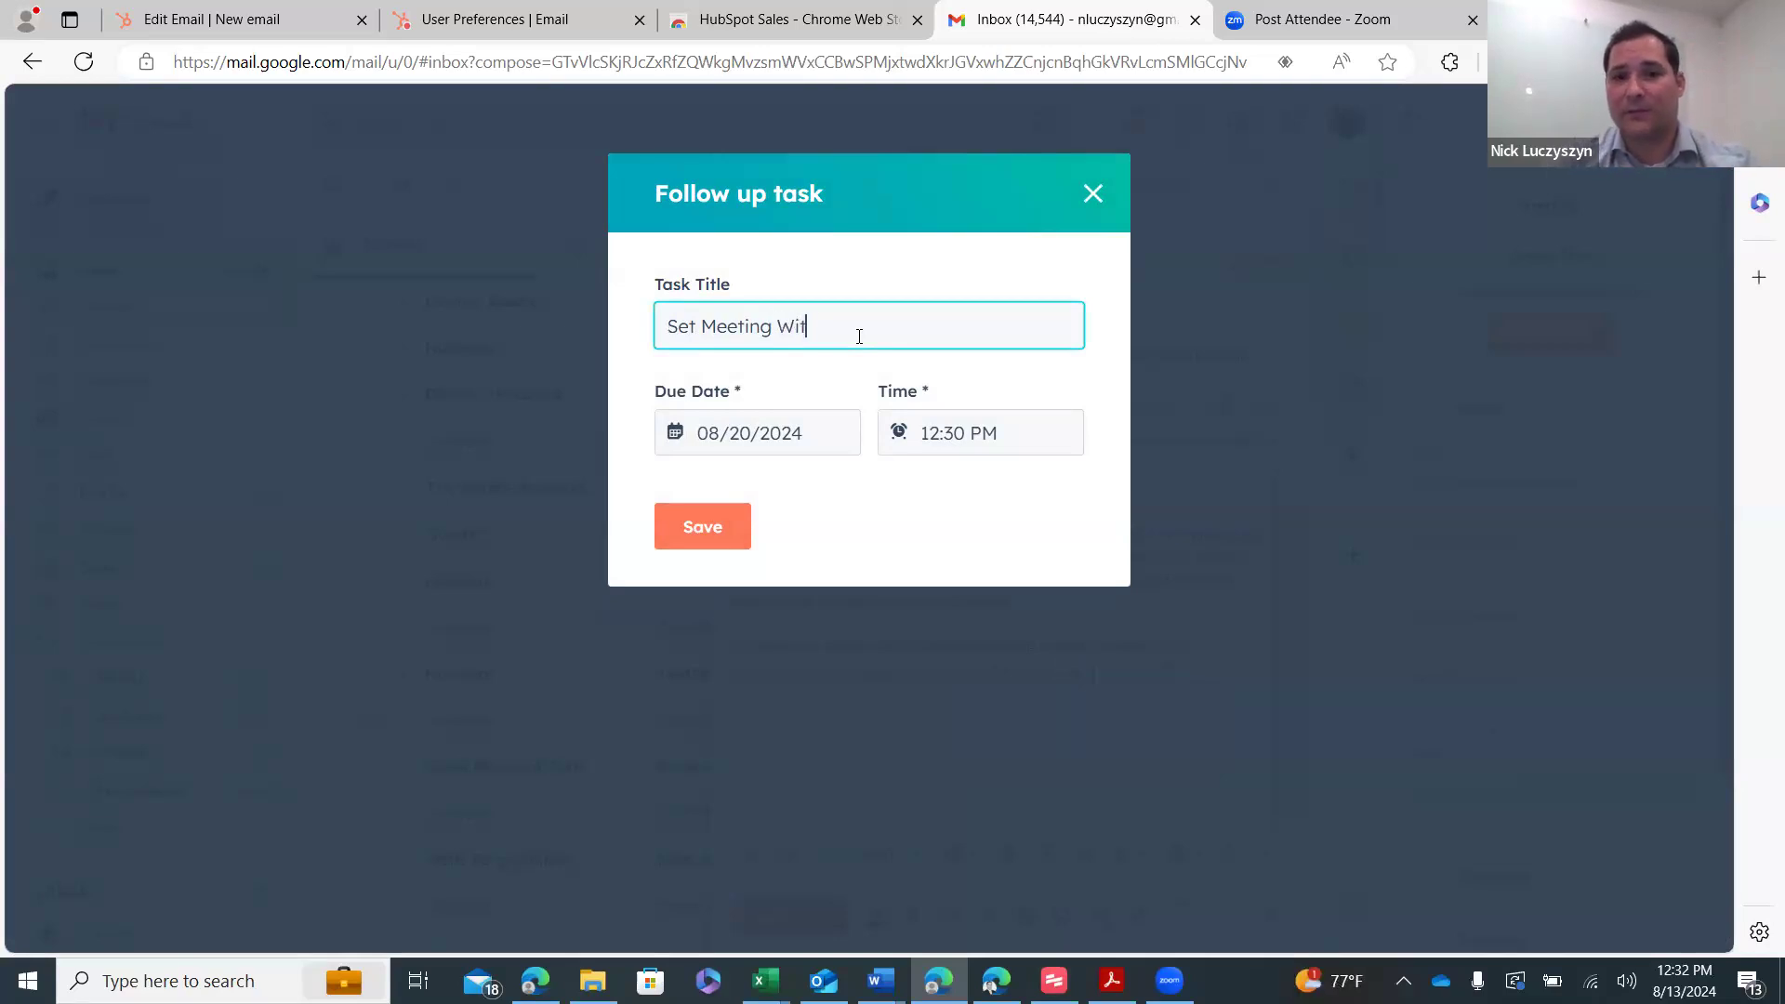
{"action": "key", "text": "BackSpace"}
{"action": "key", "text": "BackSpace"}
{"action": "type", "text": "ake"}
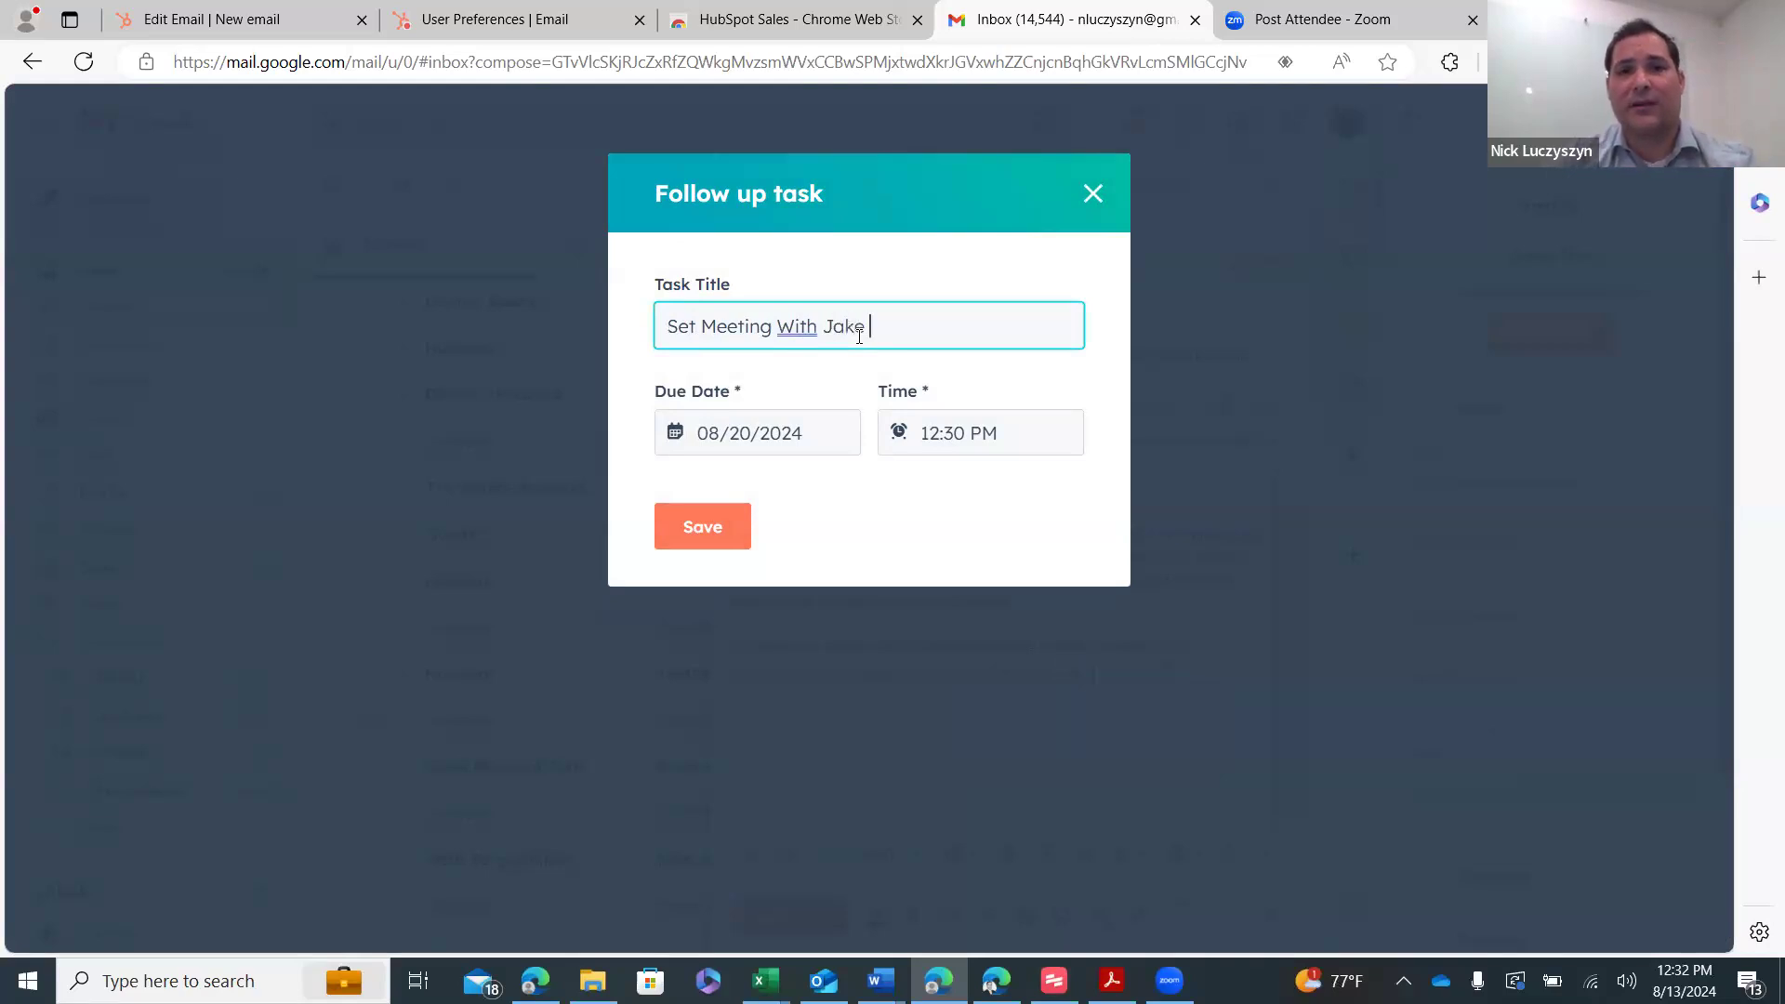
- Make the task due 09/30/2024, save it, and send the email
{"action": "left_click", "coordinate": [764, 429]}
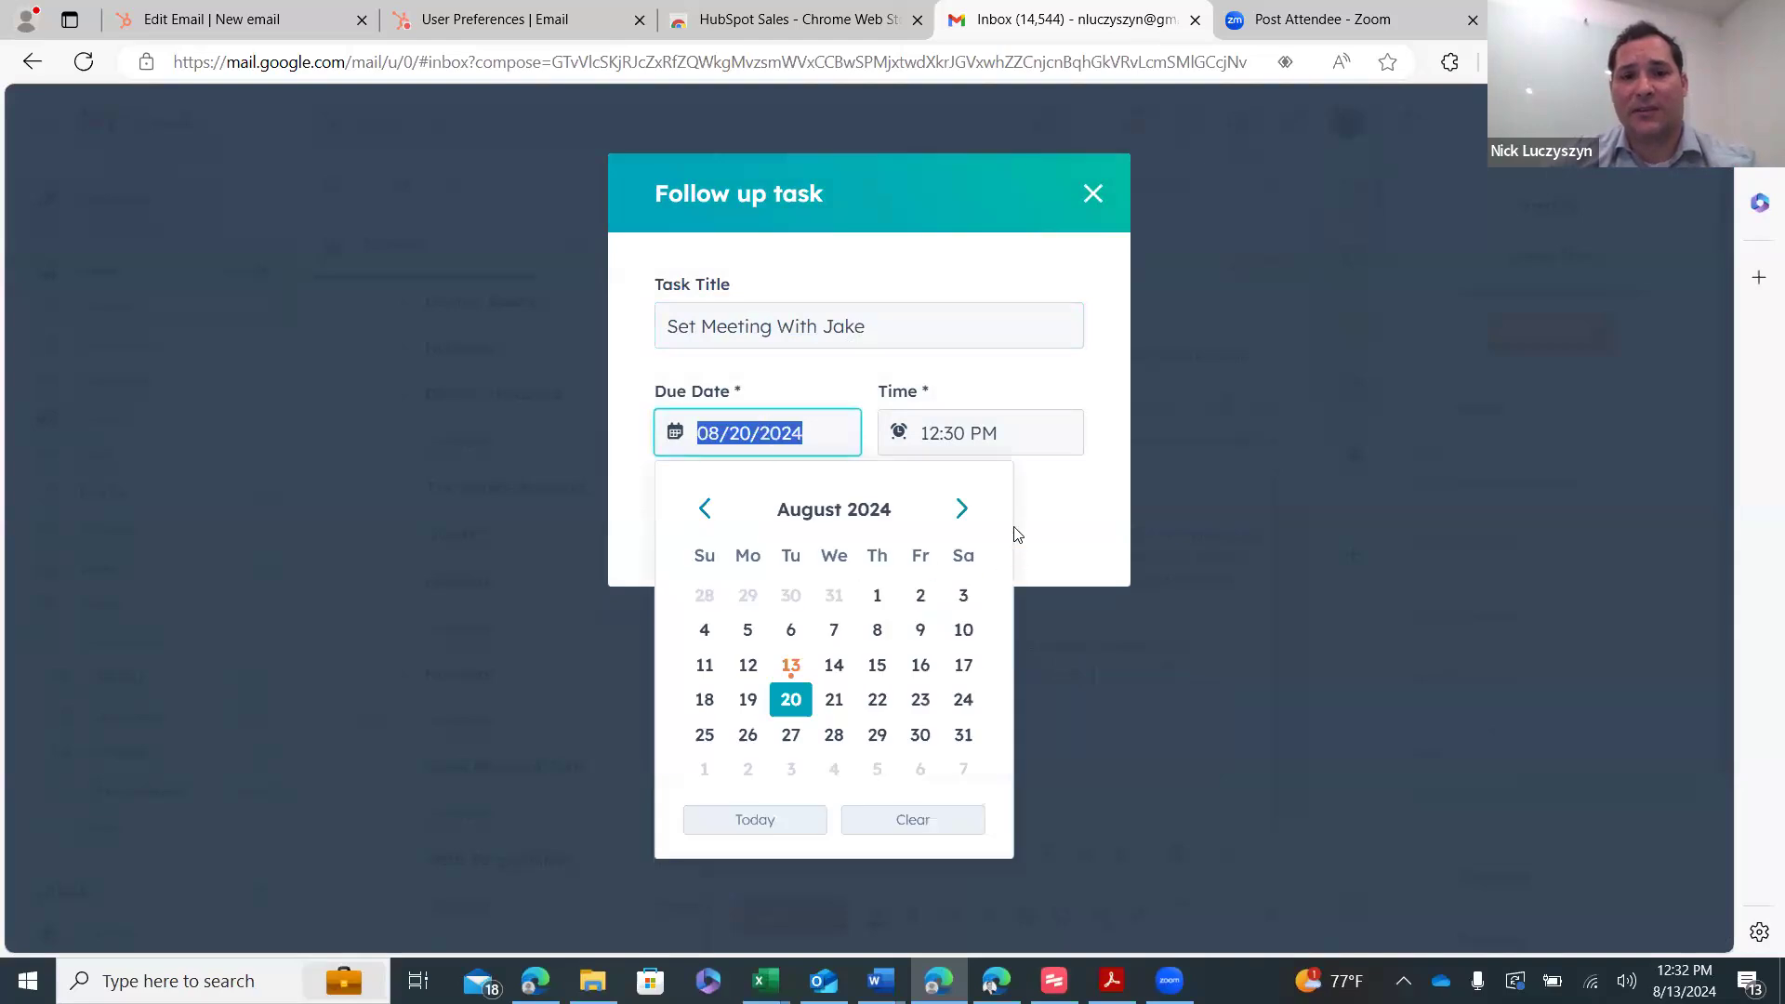
{"action": "left_click", "coordinate": [963, 509]}
{"action": "left_click", "coordinate": [749, 733]}
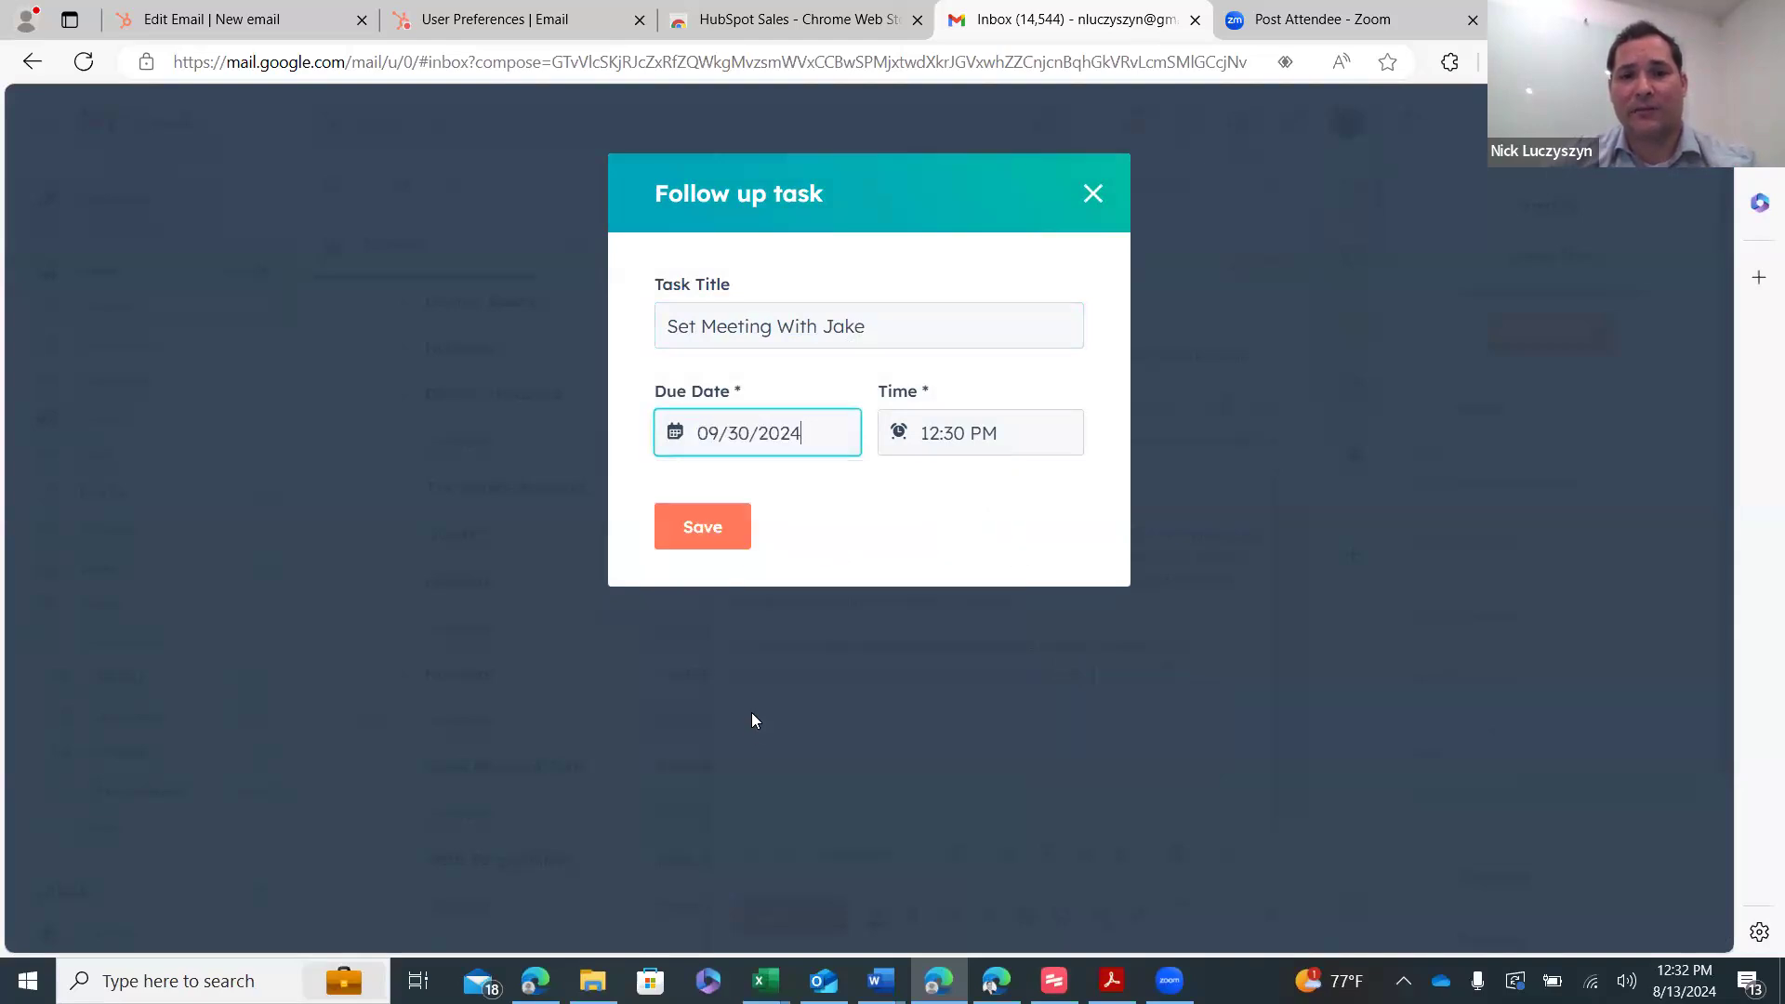
{"action": "left_click", "coordinate": [703, 538]}
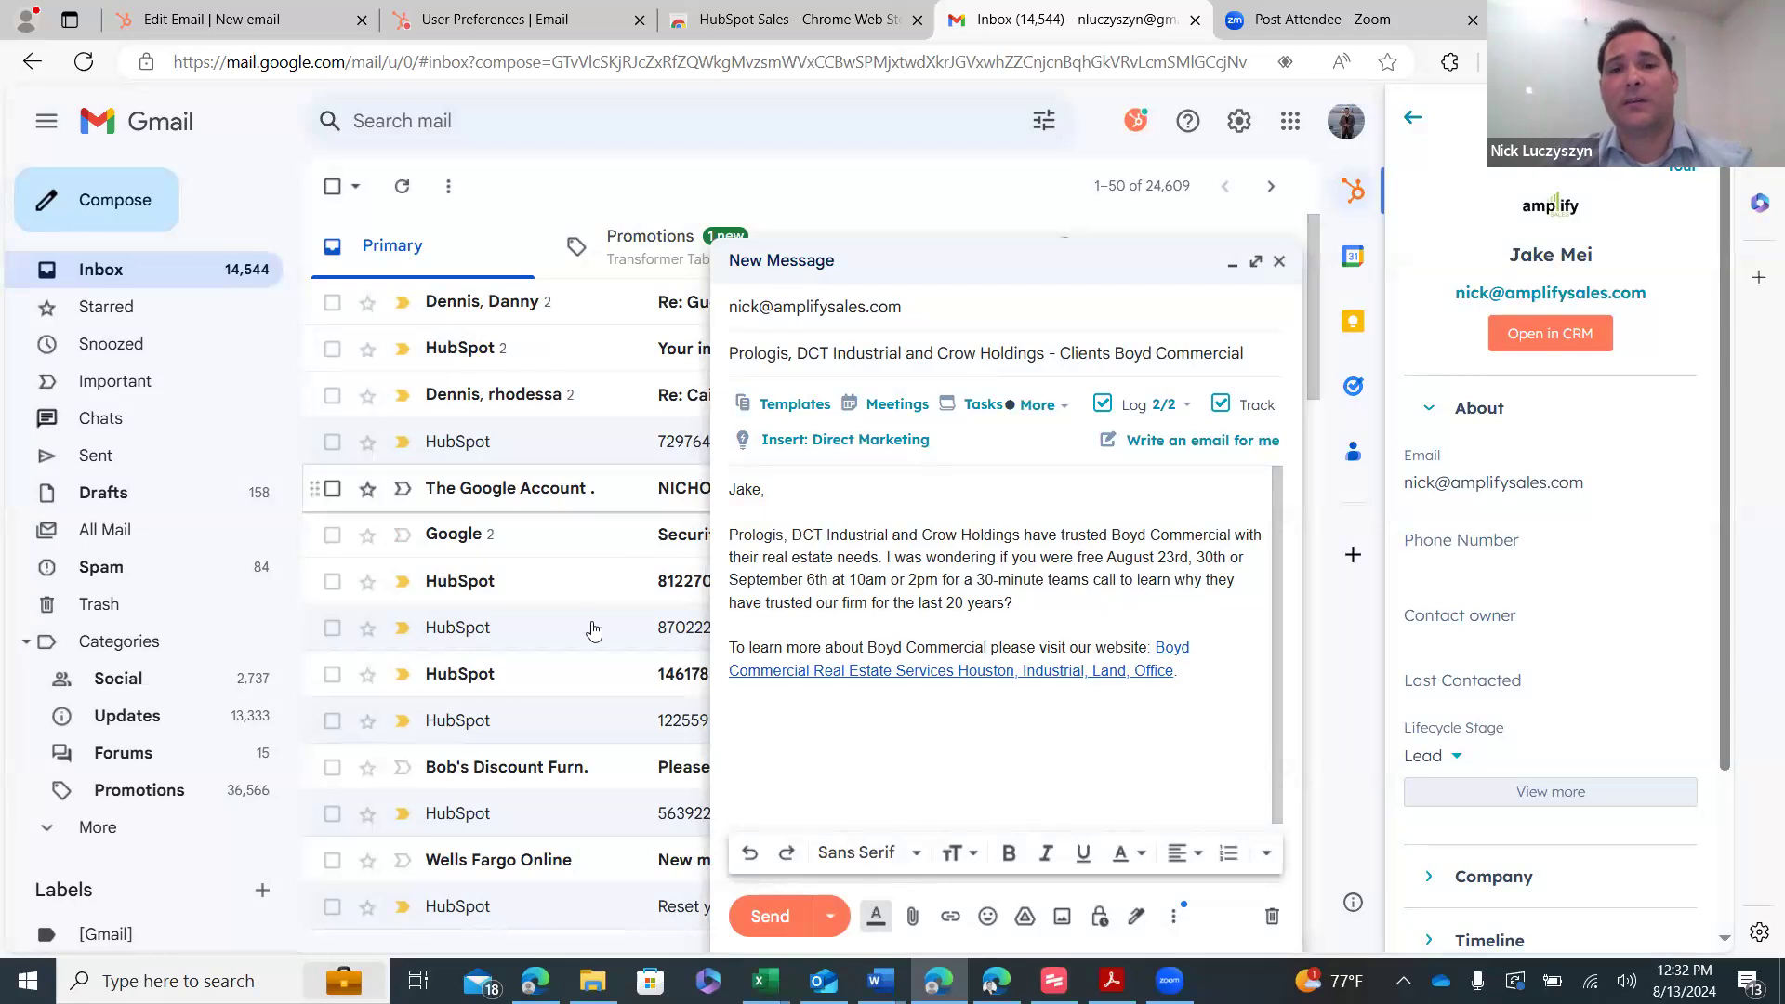
{"action": "left_click", "coordinate": [780, 909]}
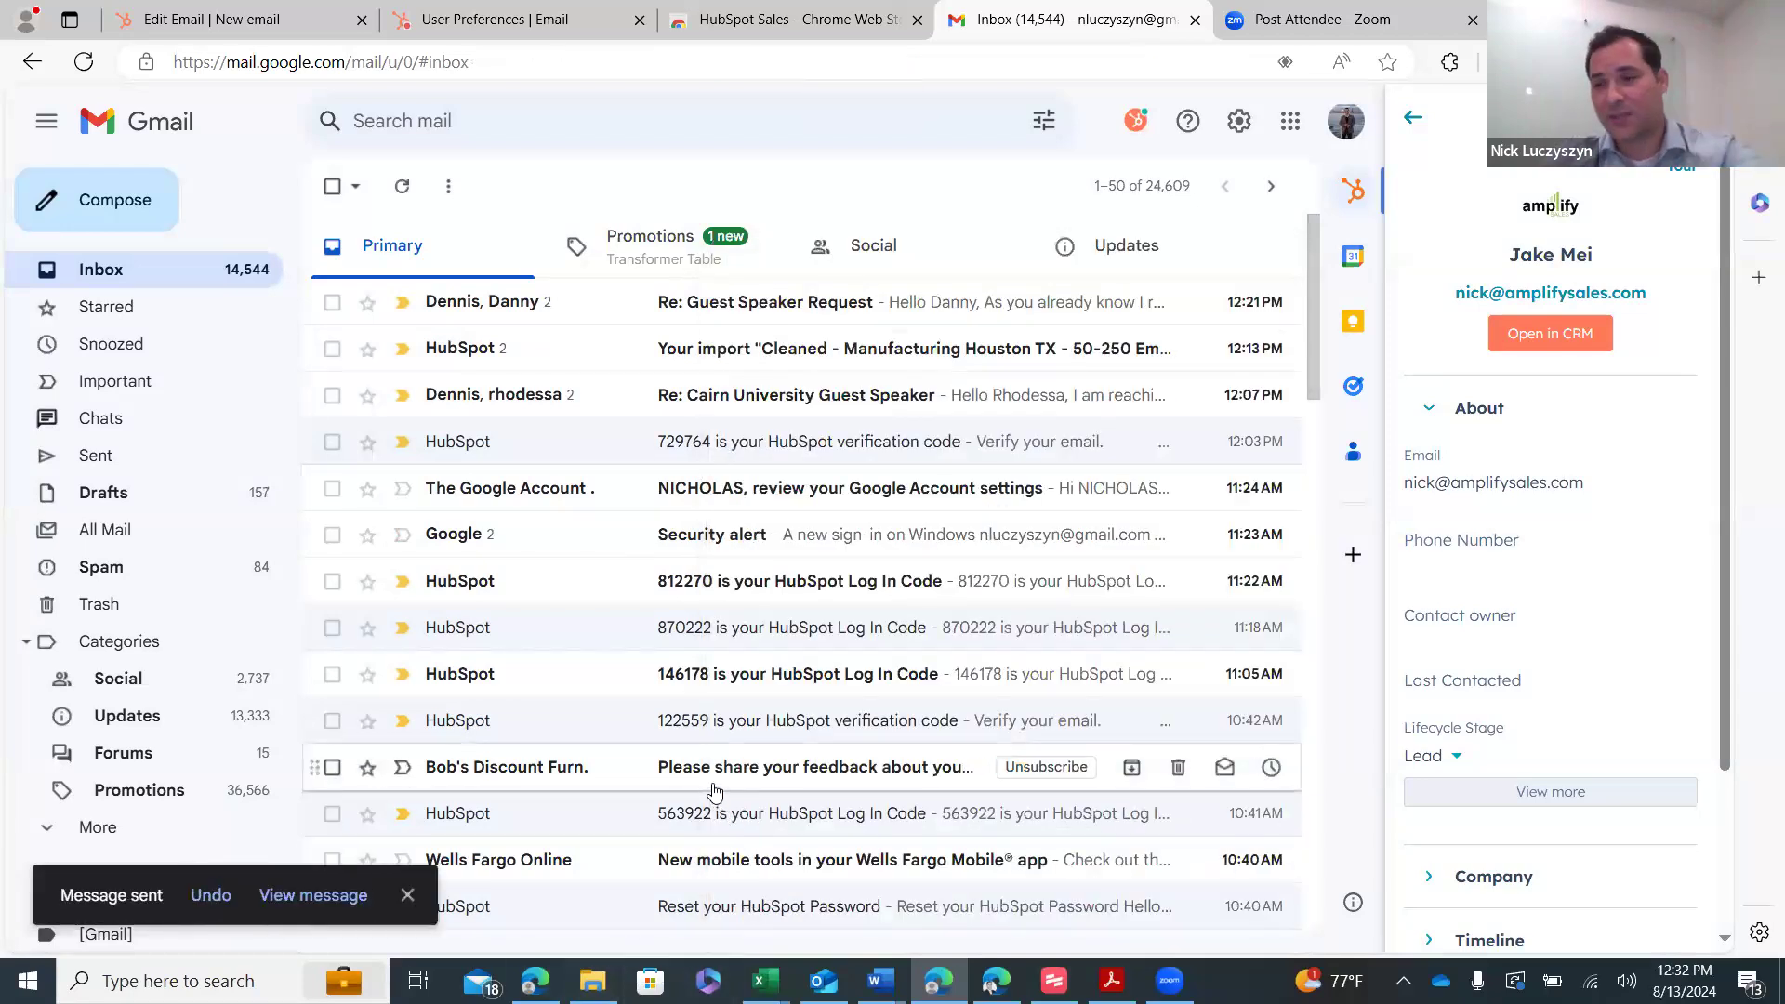
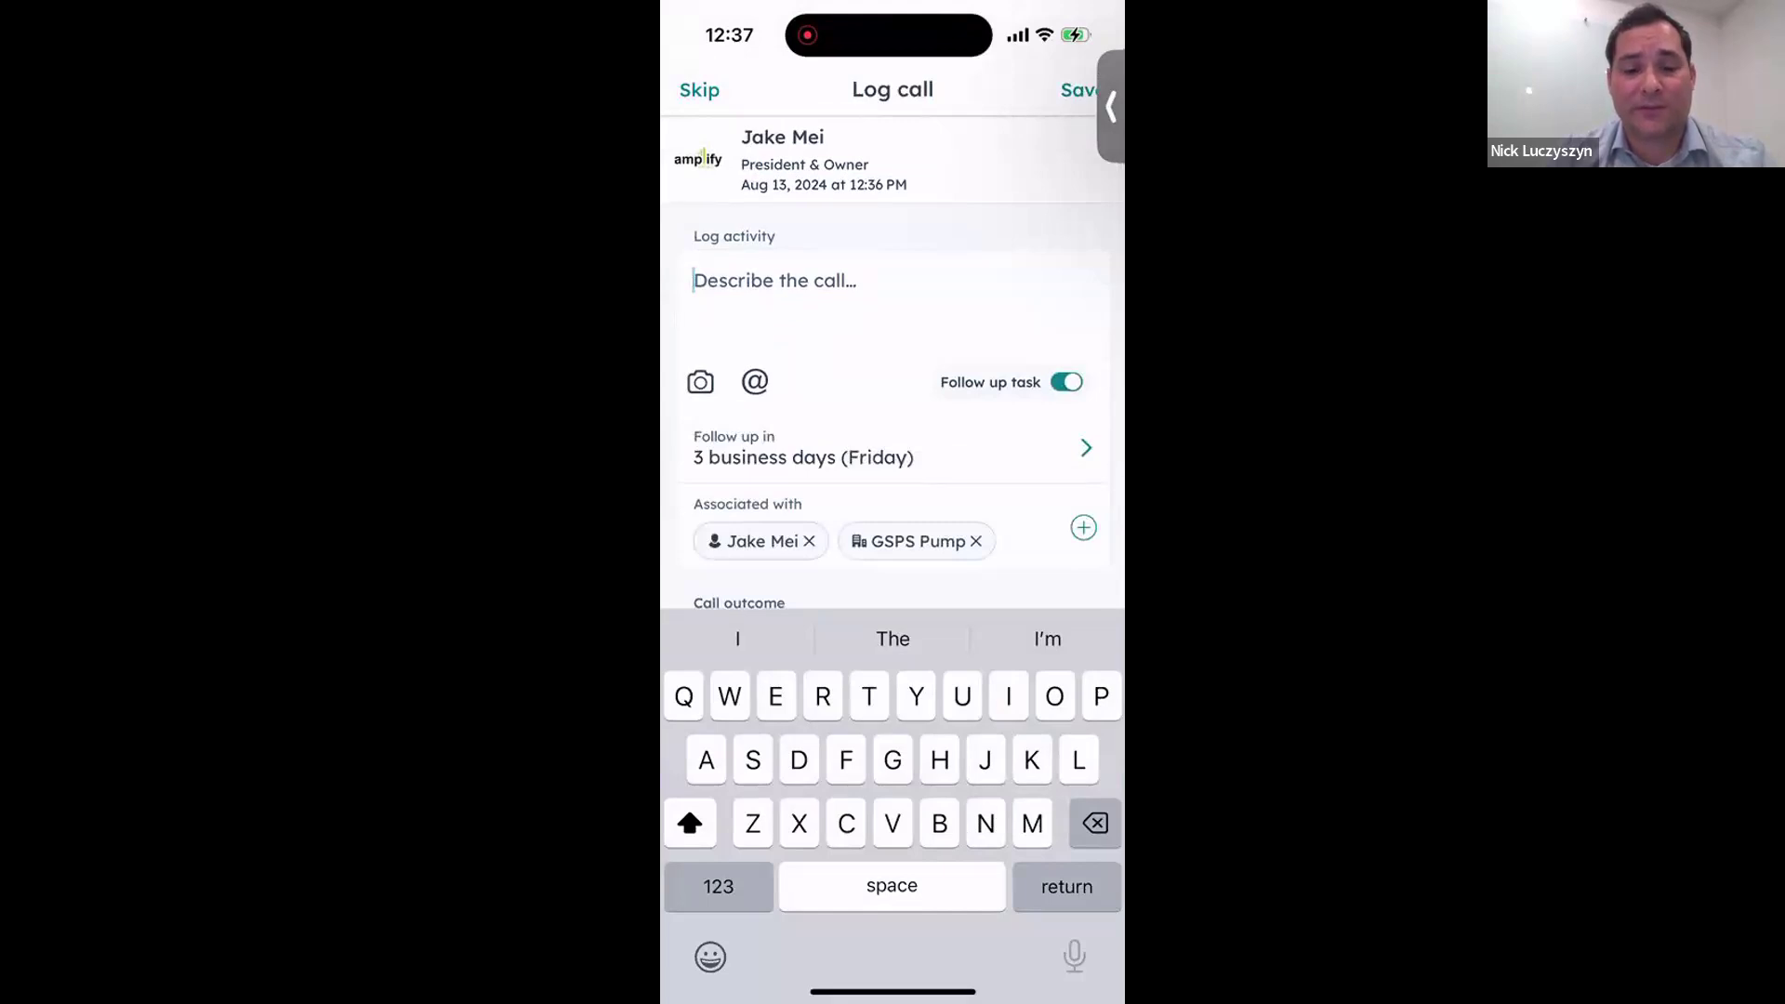
- Log the call as Left voicemail with a 1-month follow-up task due Sep 13, 2024
{"action": "left_click", "coordinate": [892, 448]}
{"action": "left_click", "coordinate": [781, 433]}
{"action": "left_click", "coordinate": [1077, 114]}
{"action": "scroll", "coordinate": [892, 371], "scroll_direction": "down", "scroll_amount": 5}
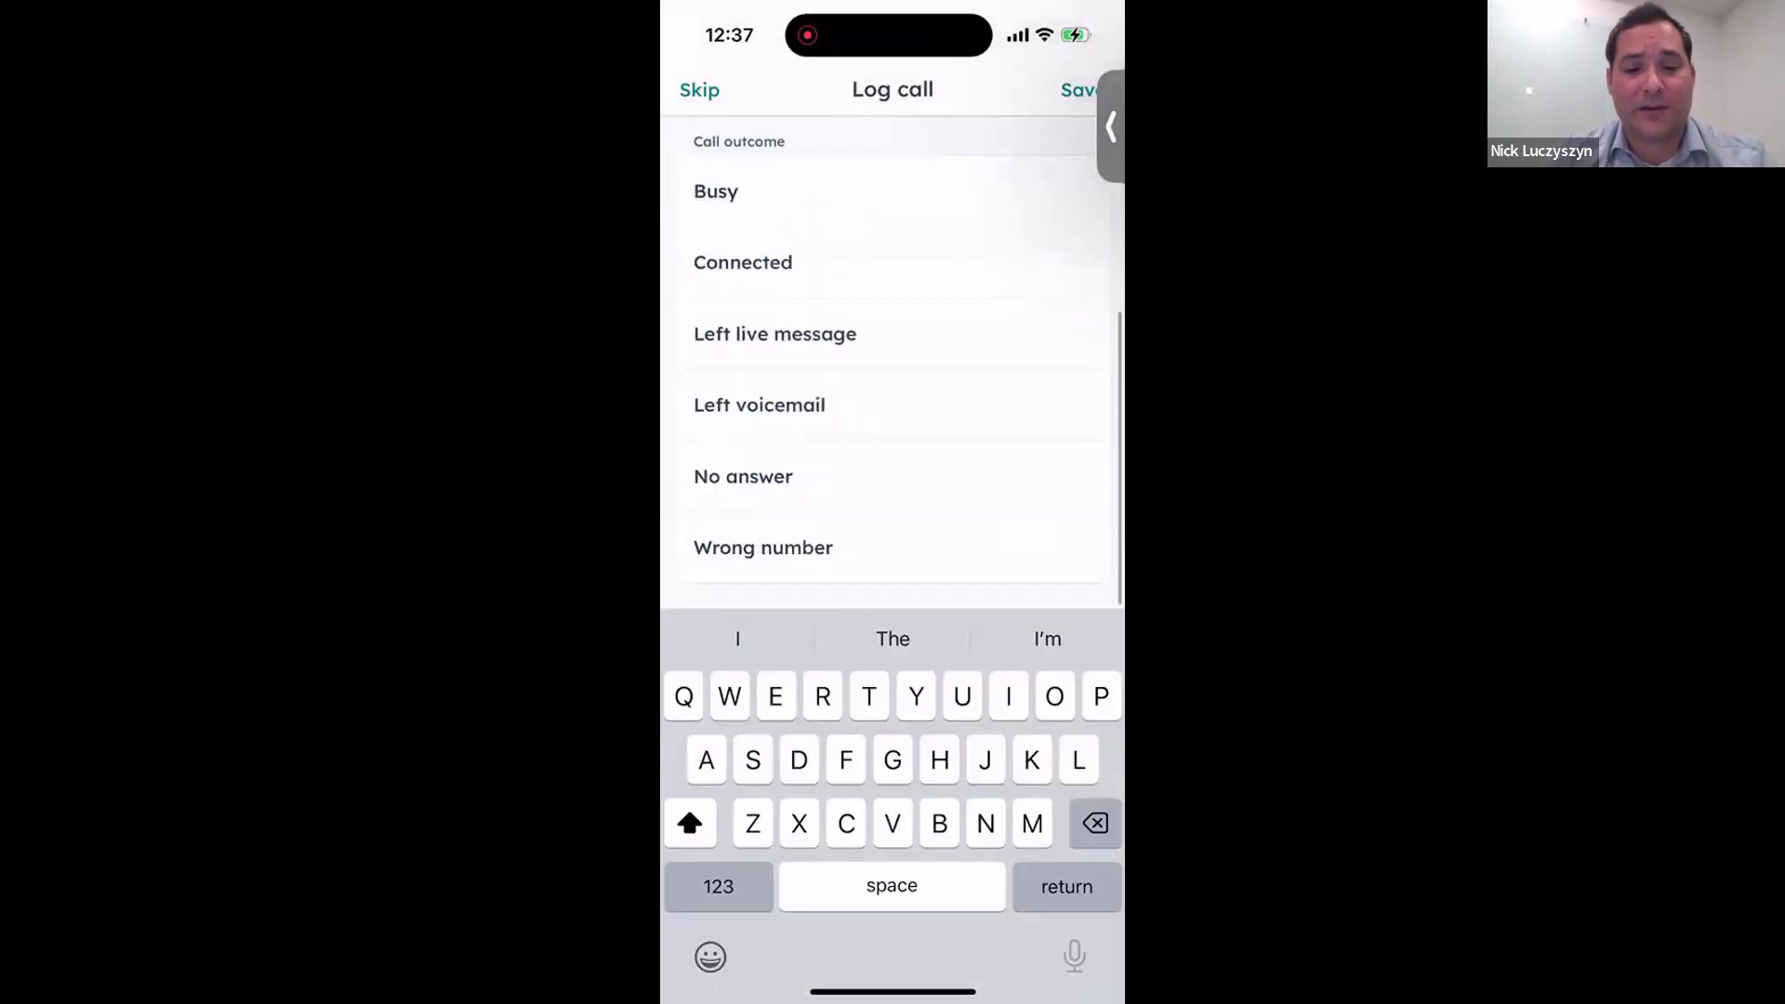
{"action": "left_click", "coordinate": [760, 404]}
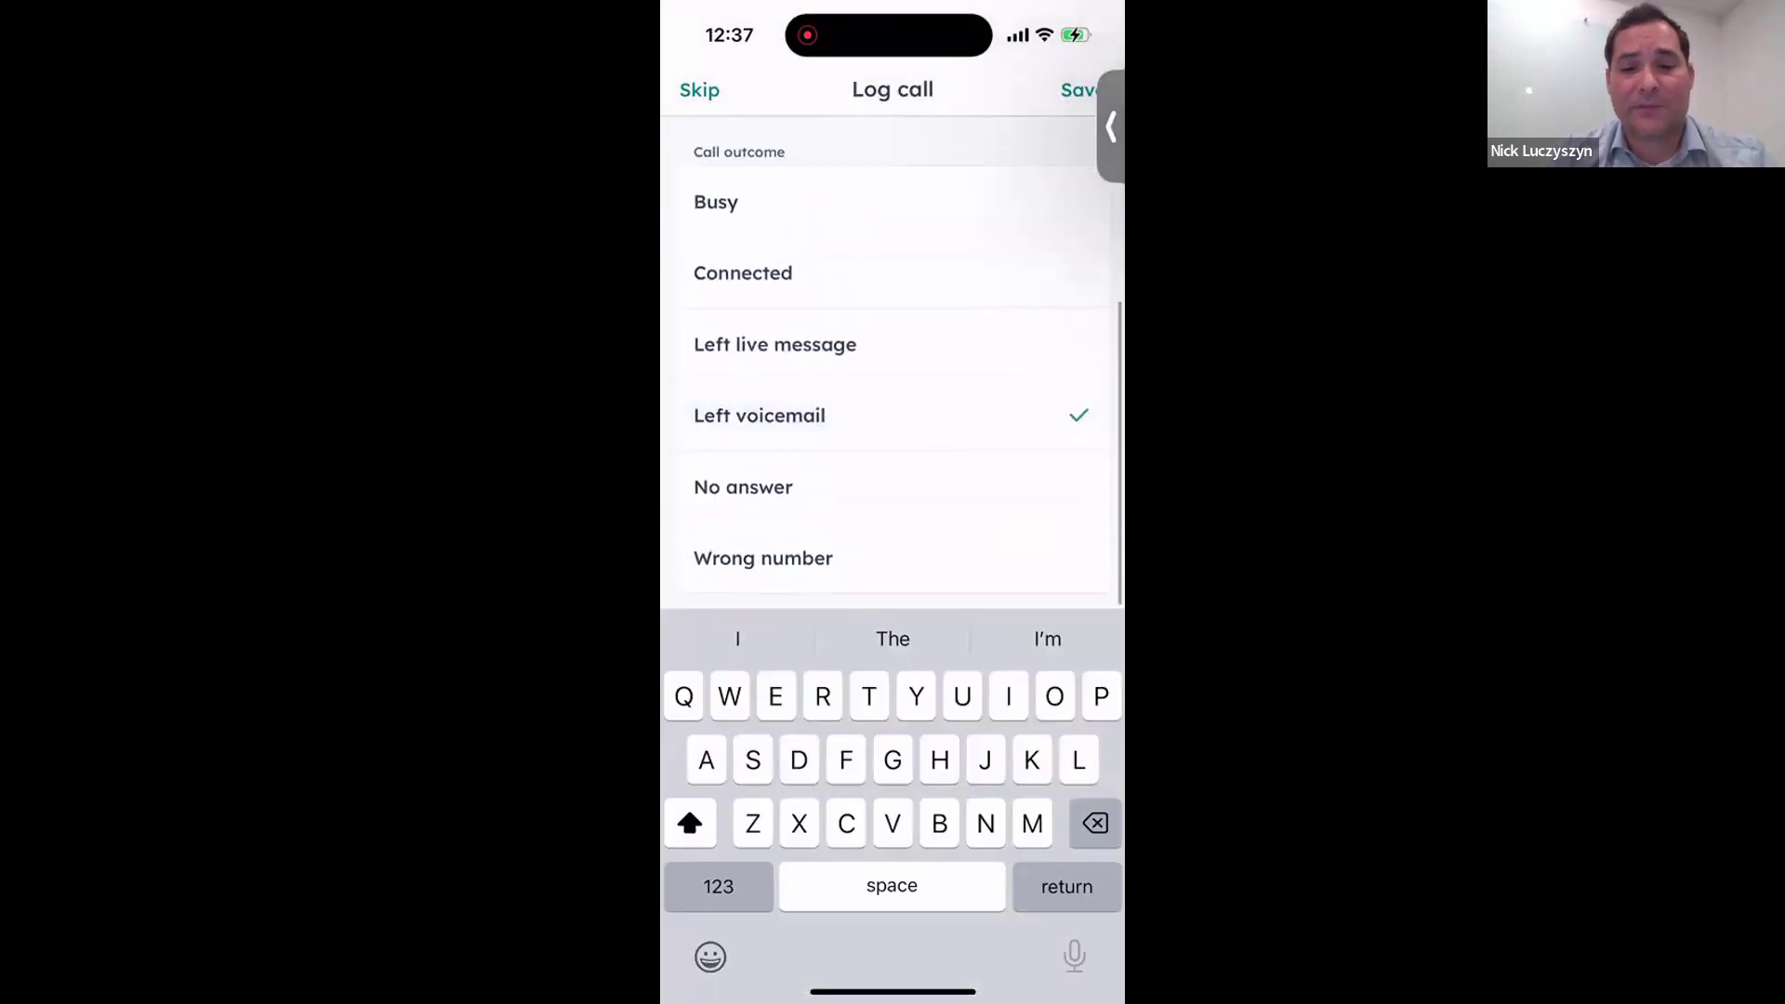
{"action": "left_click", "coordinate": [1077, 89]}
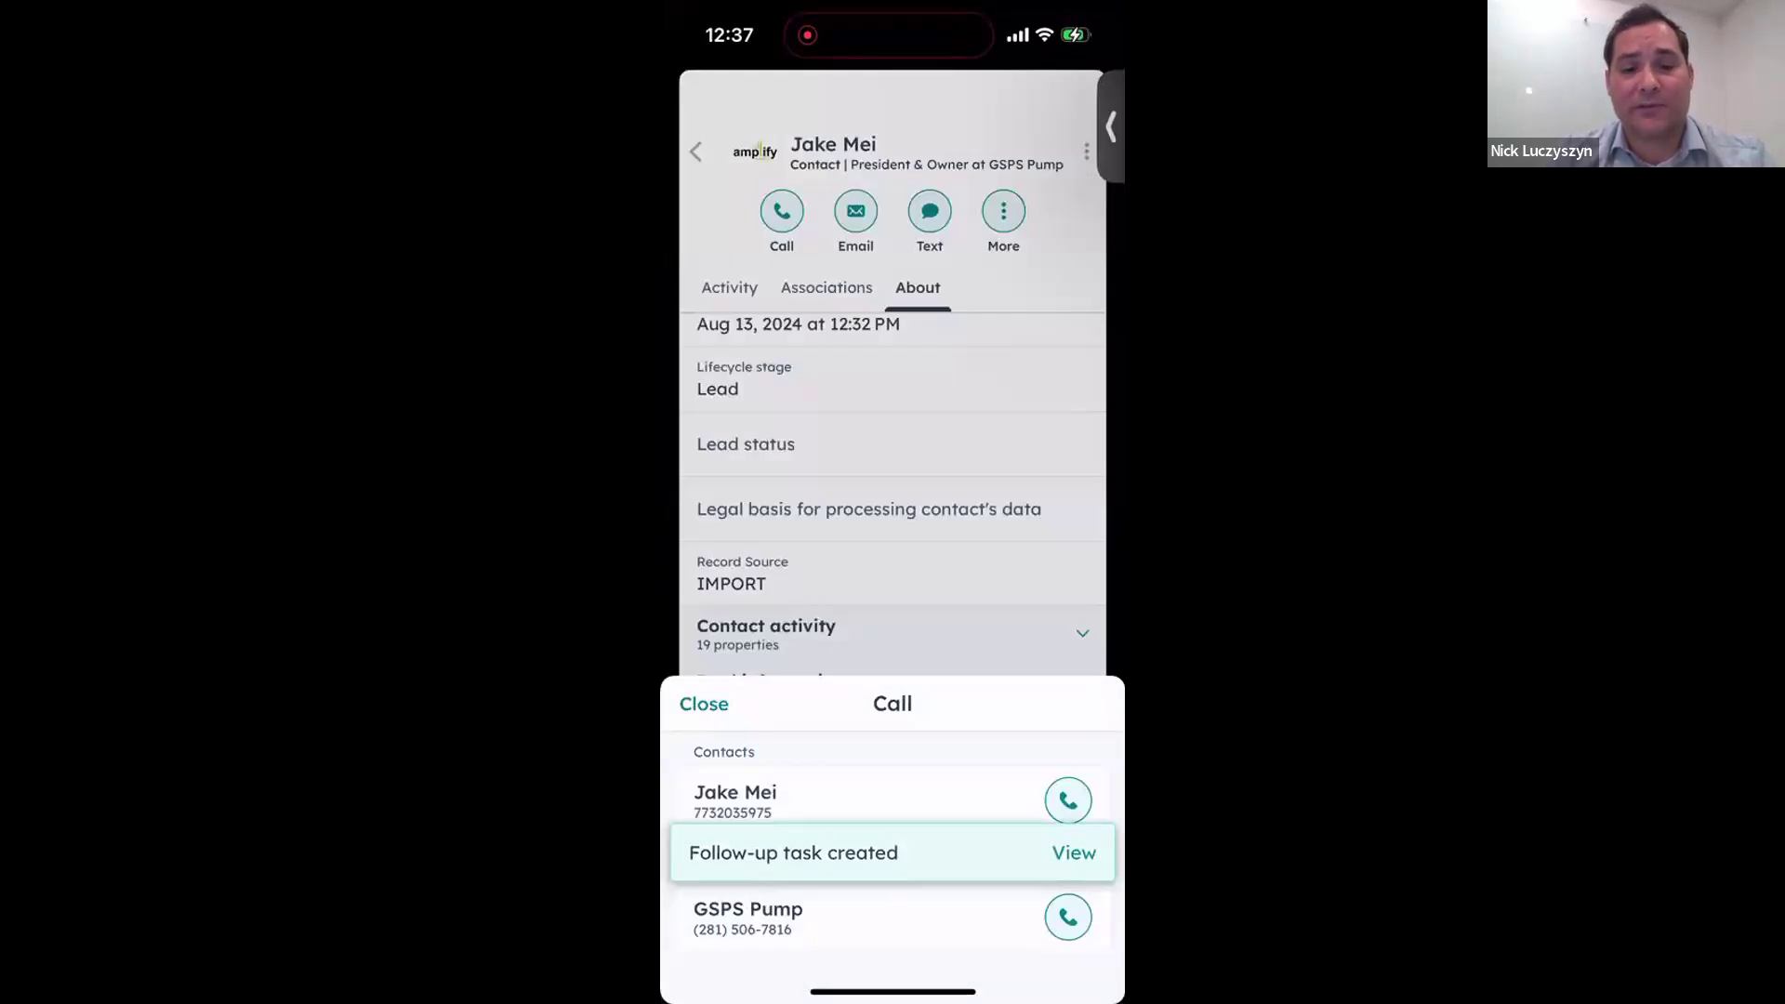
- Review the contact's activity feed and start logging another activity
{"action": "left_click", "coordinate": [704, 704]}
{"action": "left_click", "coordinate": [715, 237]}
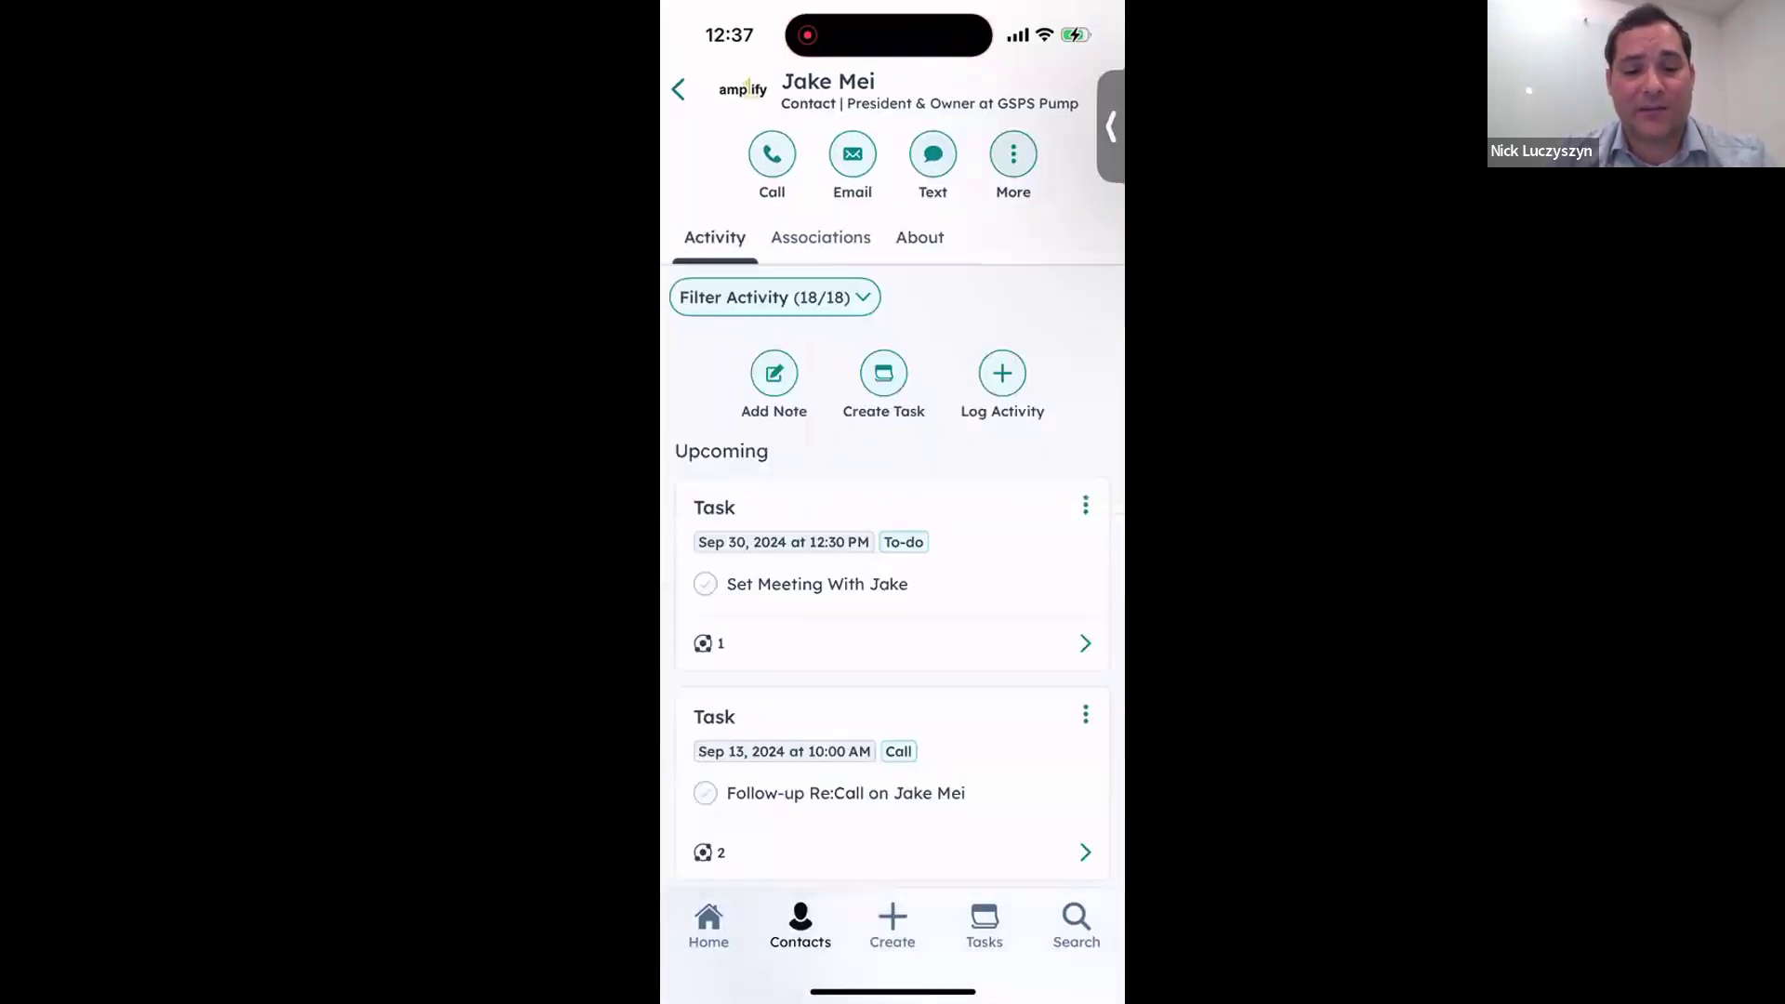
{"action": "scroll", "coordinate": [893, 605], "scroll_direction": "down", "scroll_amount": 7}
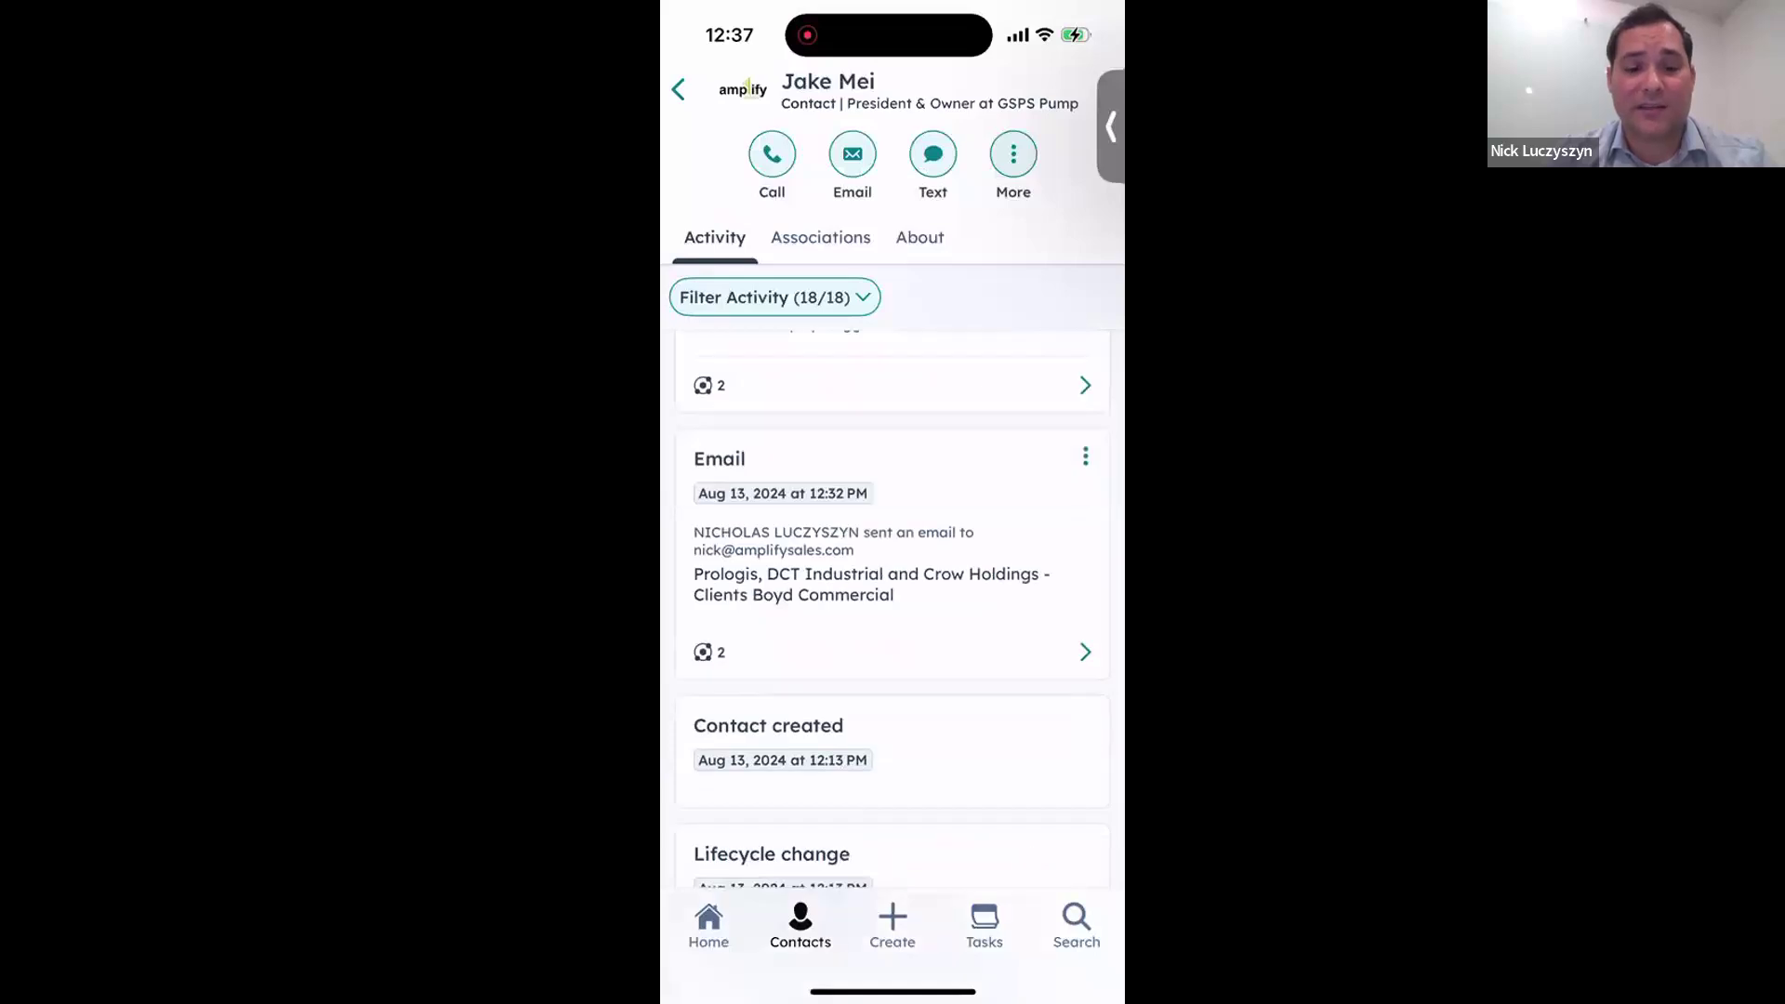
{"action": "scroll", "coordinate": [892, 604], "scroll_direction": "down", "scroll_amount": 2}
{"action": "scroll", "coordinate": [893, 605], "scroll_direction": "up", "scroll_amount": 5}
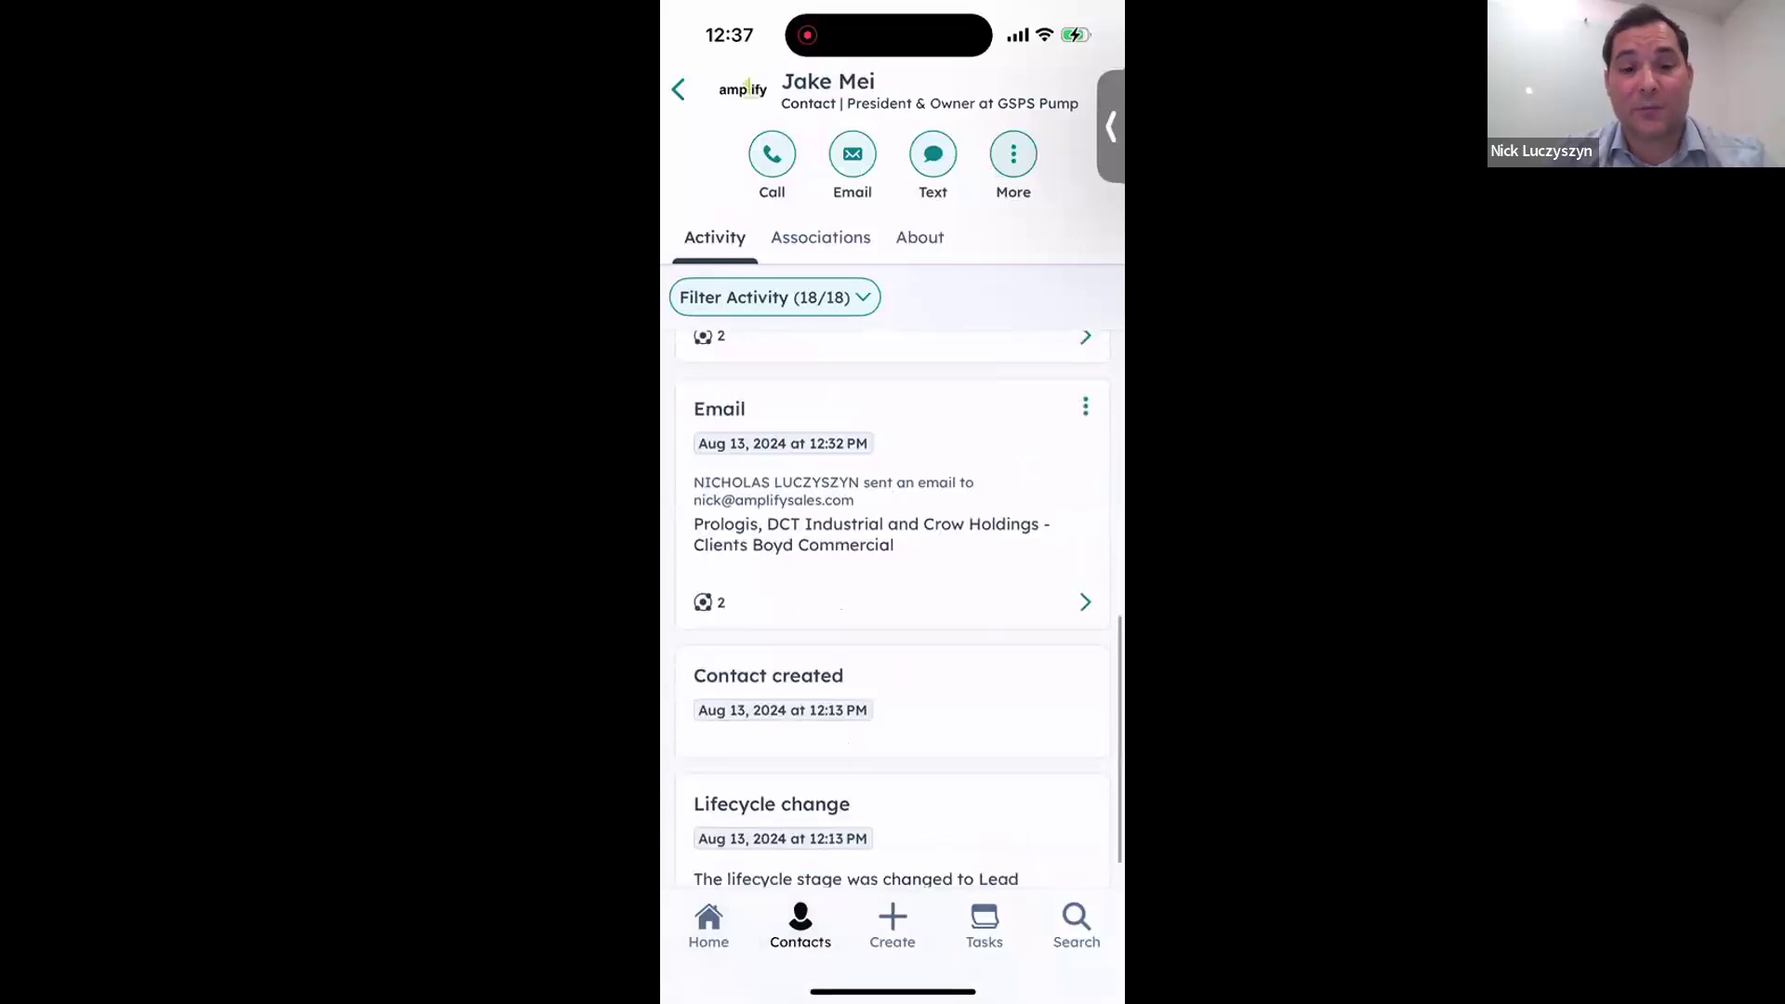
{"action": "scroll", "coordinate": [893, 604], "scroll_direction": "up", "scroll_amount": 5}
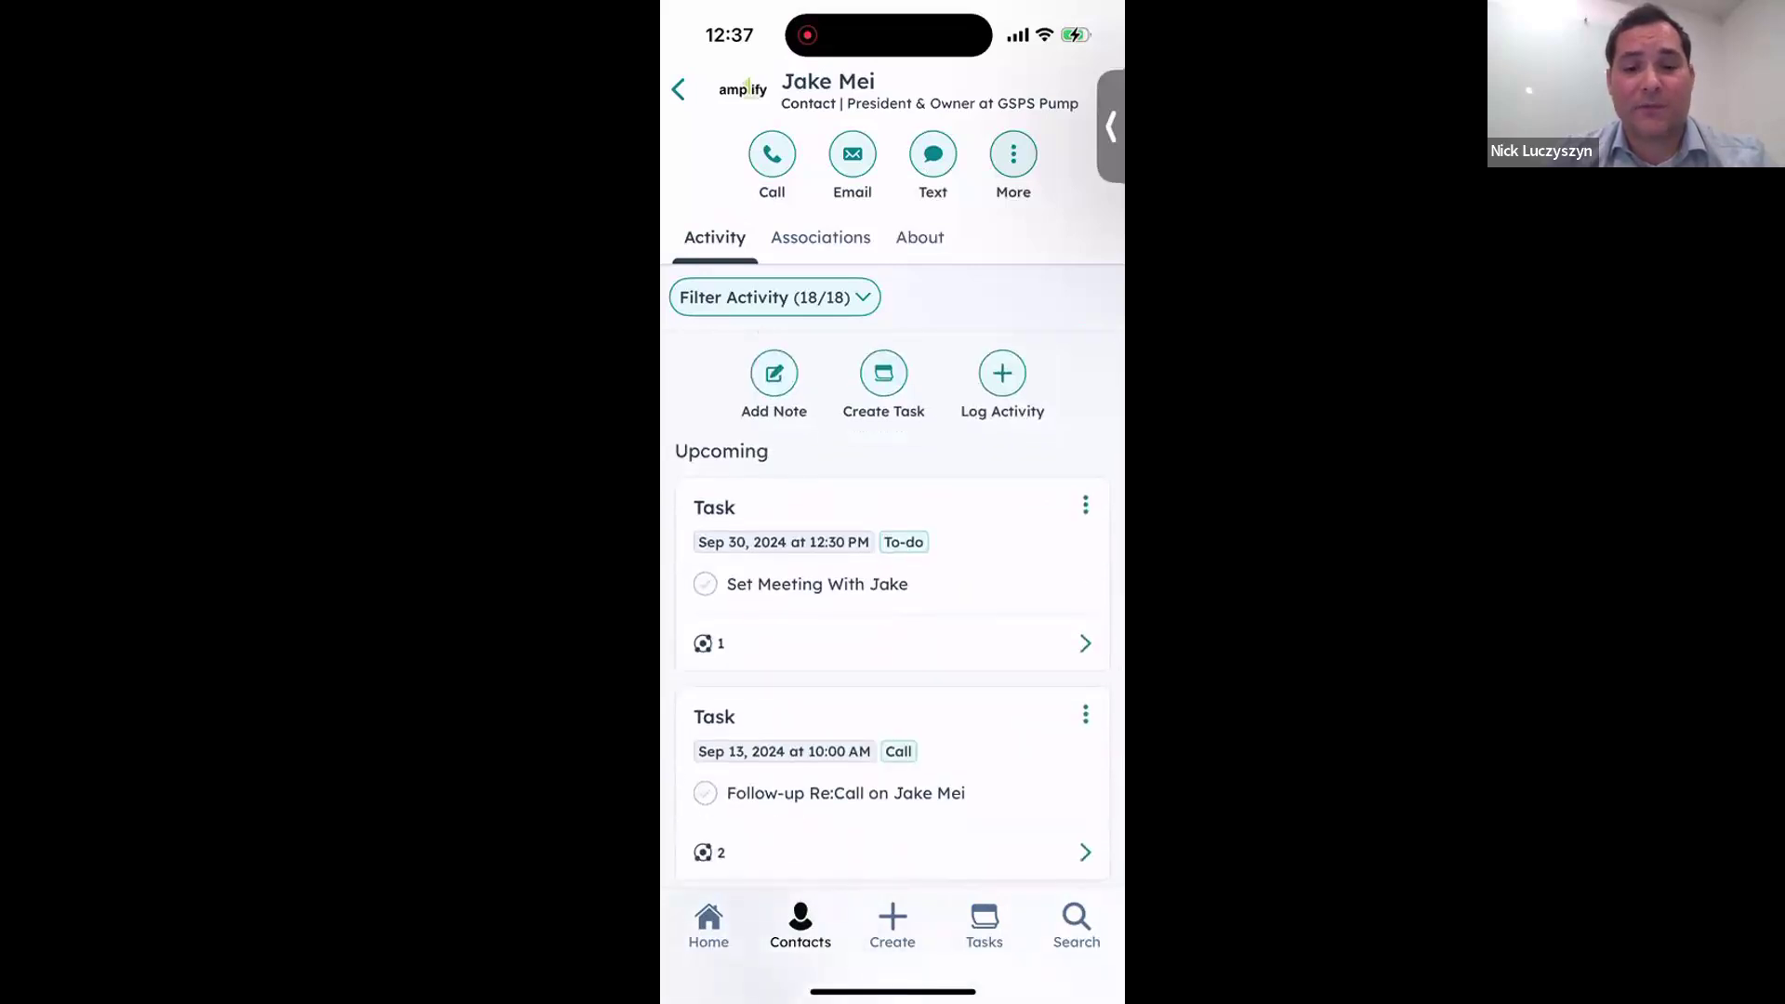
{"action": "left_click", "coordinate": [1002, 373]}
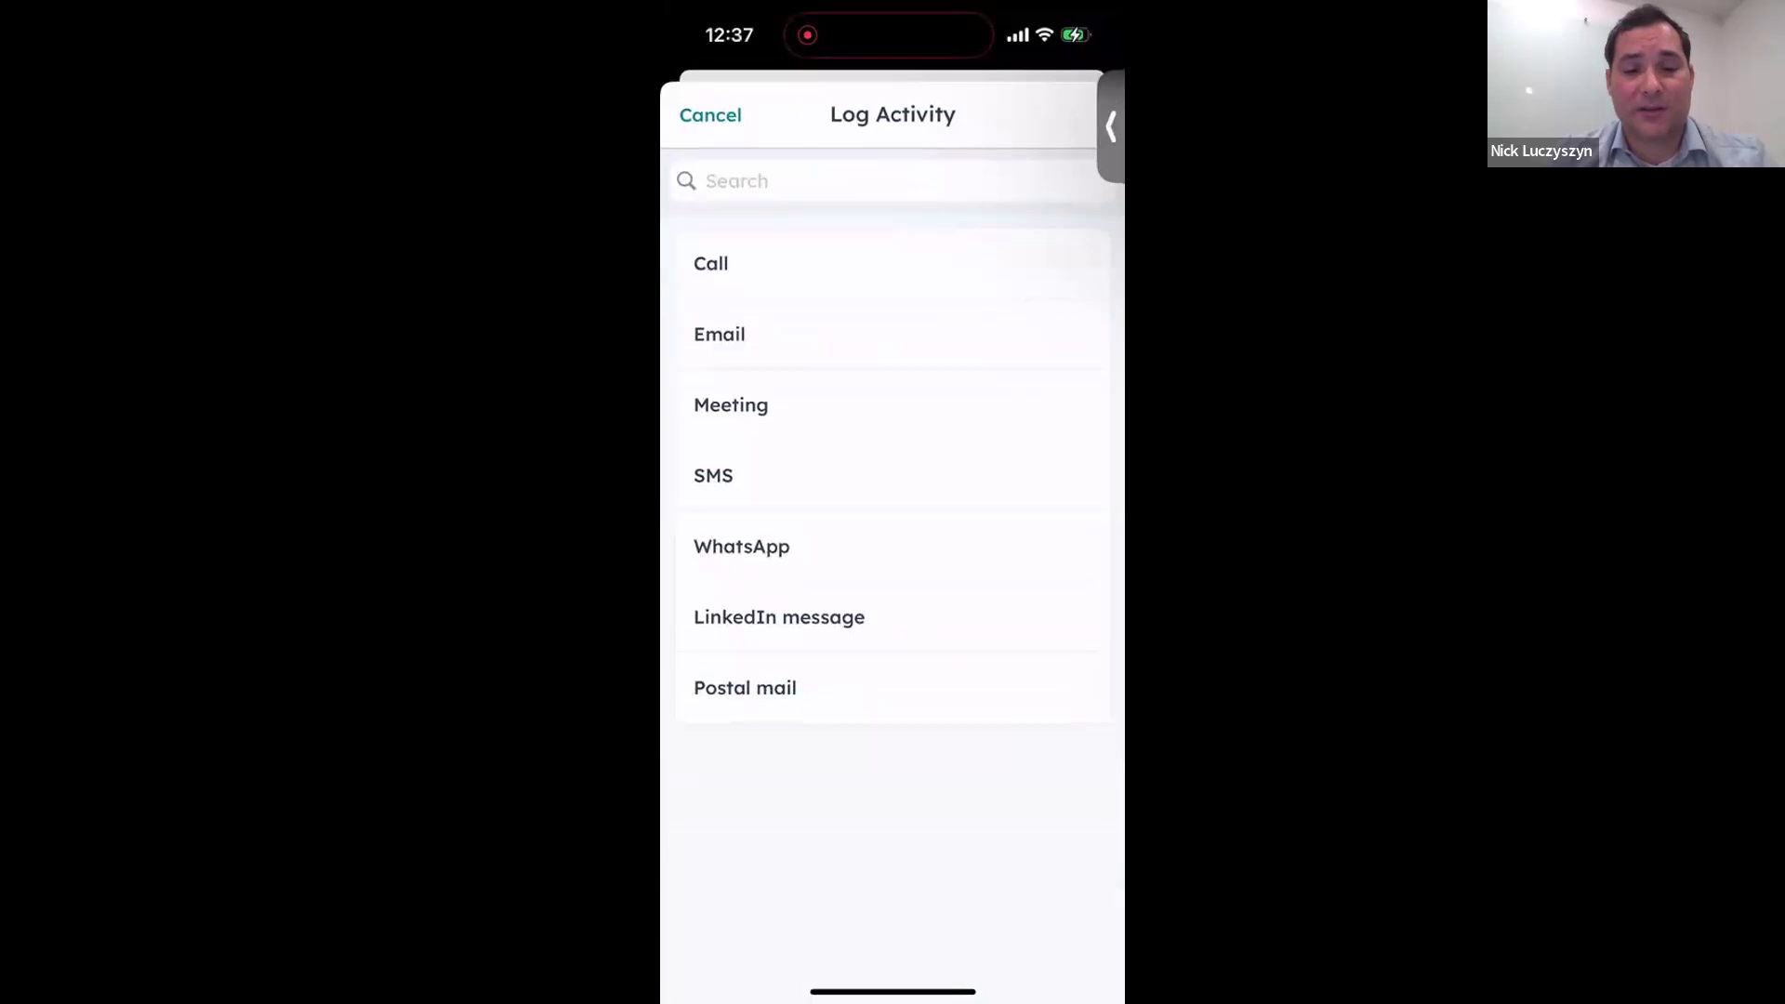
- Draft a meeting log with outcome Completed, keeping it open instead of discarding
{"action": "left_click", "coordinate": [731, 404]}
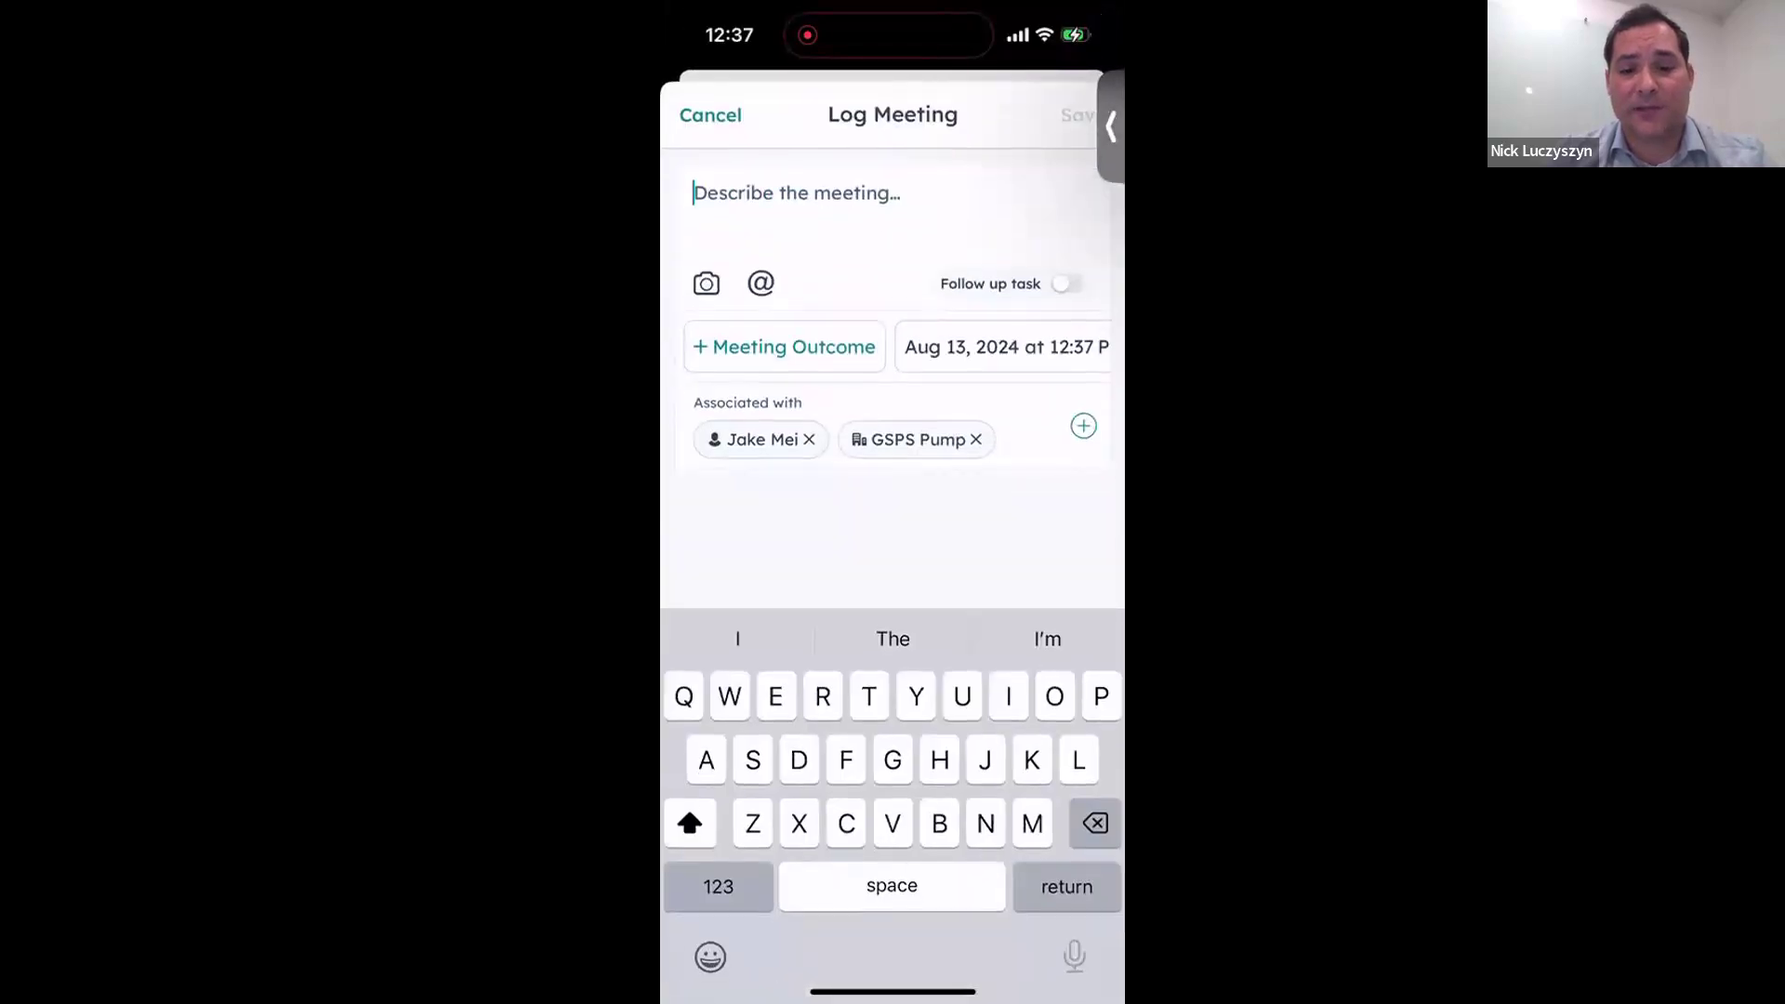
{"action": "left_click", "coordinate": [785, 347]}
{"action": "left_click", "coordinate": [744, 266]}
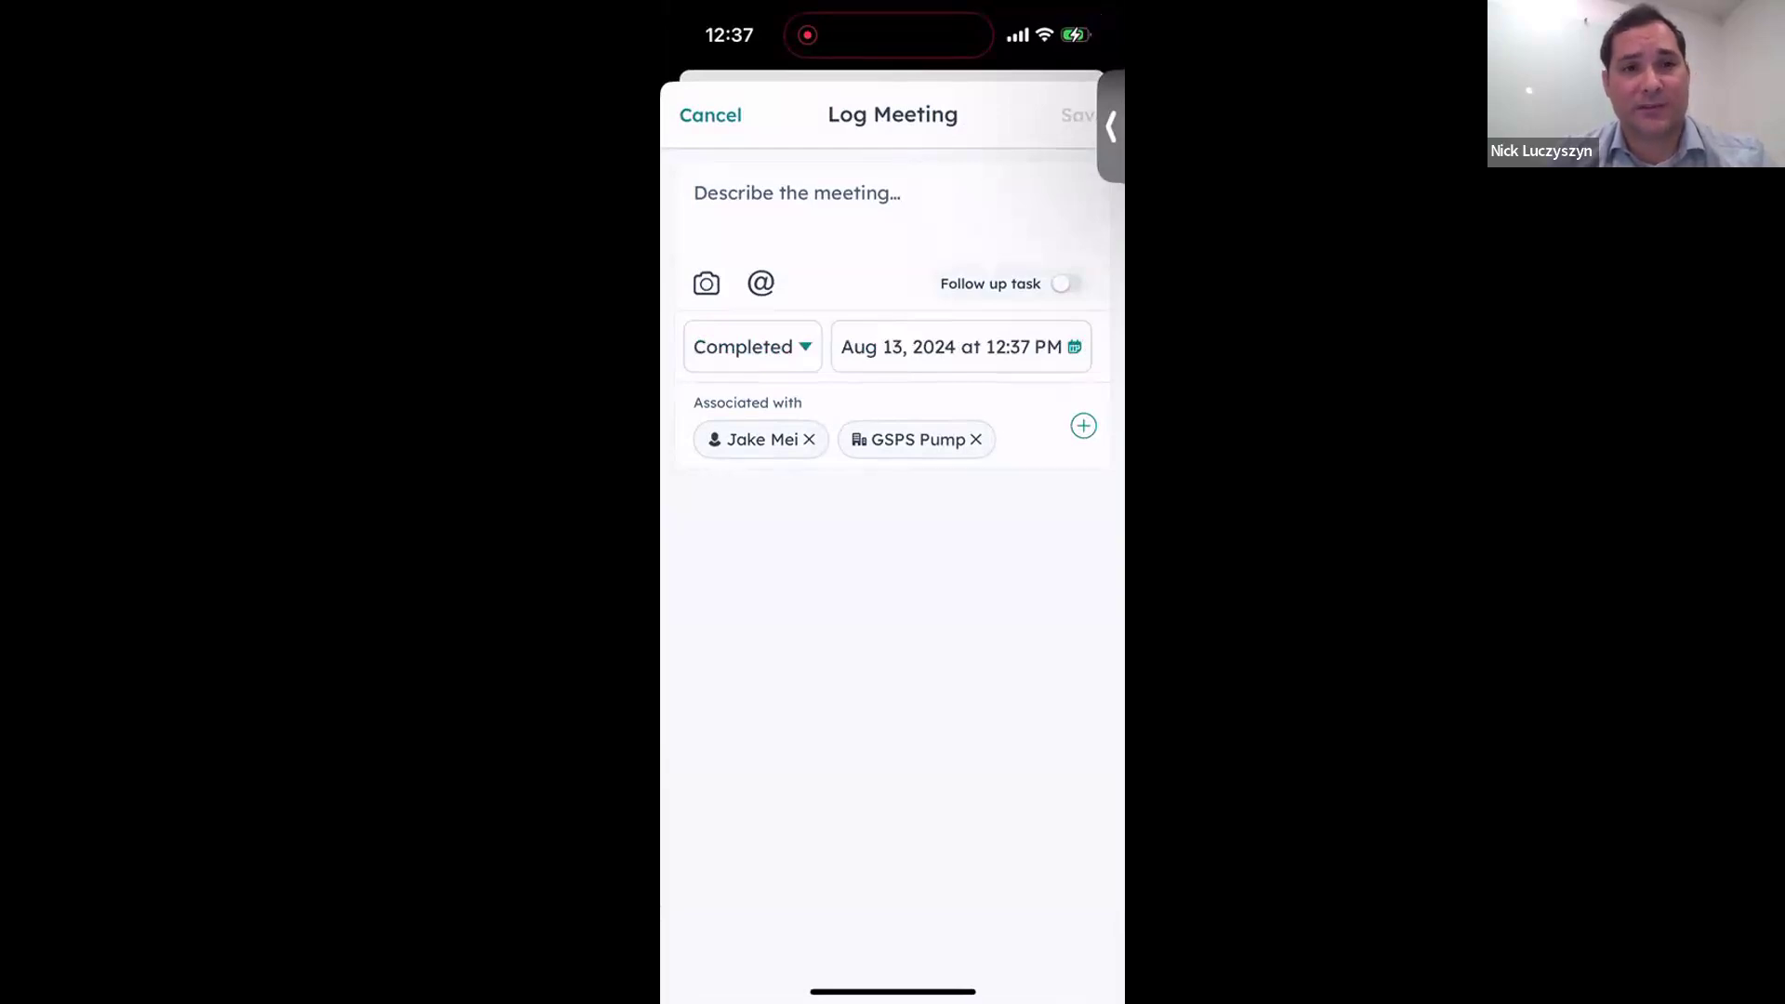
{"action": "left_click", "coordinate": [711, 115]}
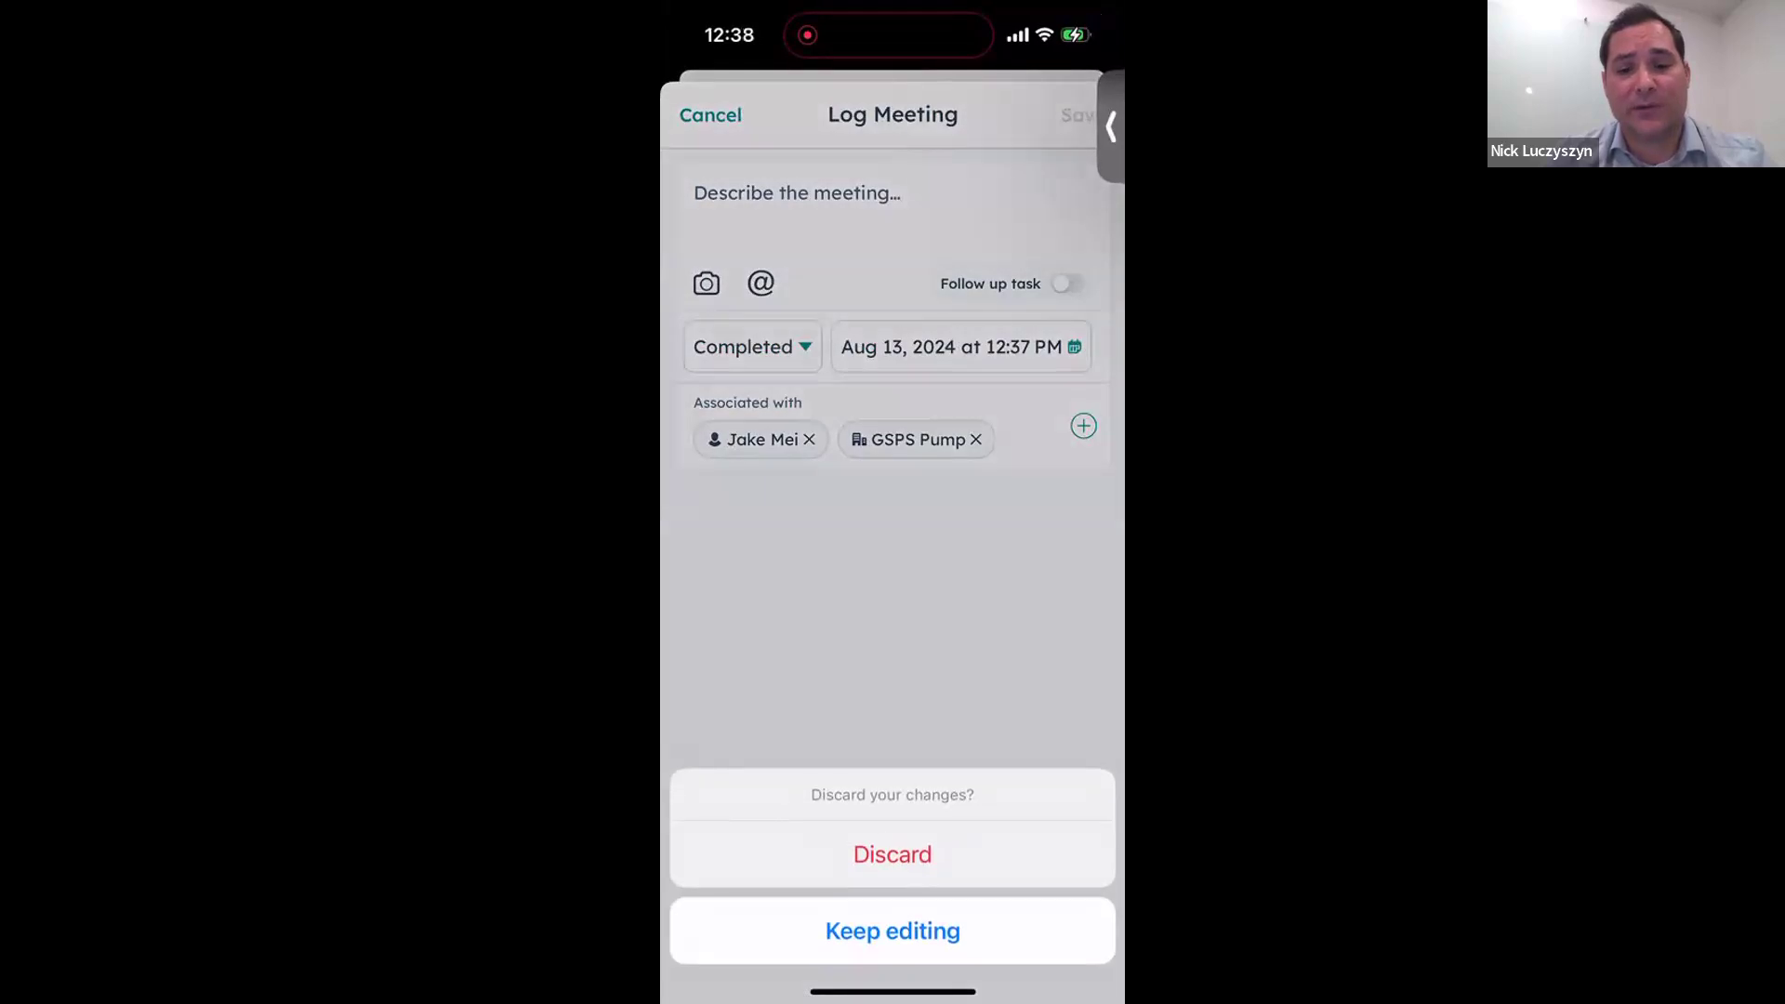
{"action": "left_click", "coordinate": [893, 928]}
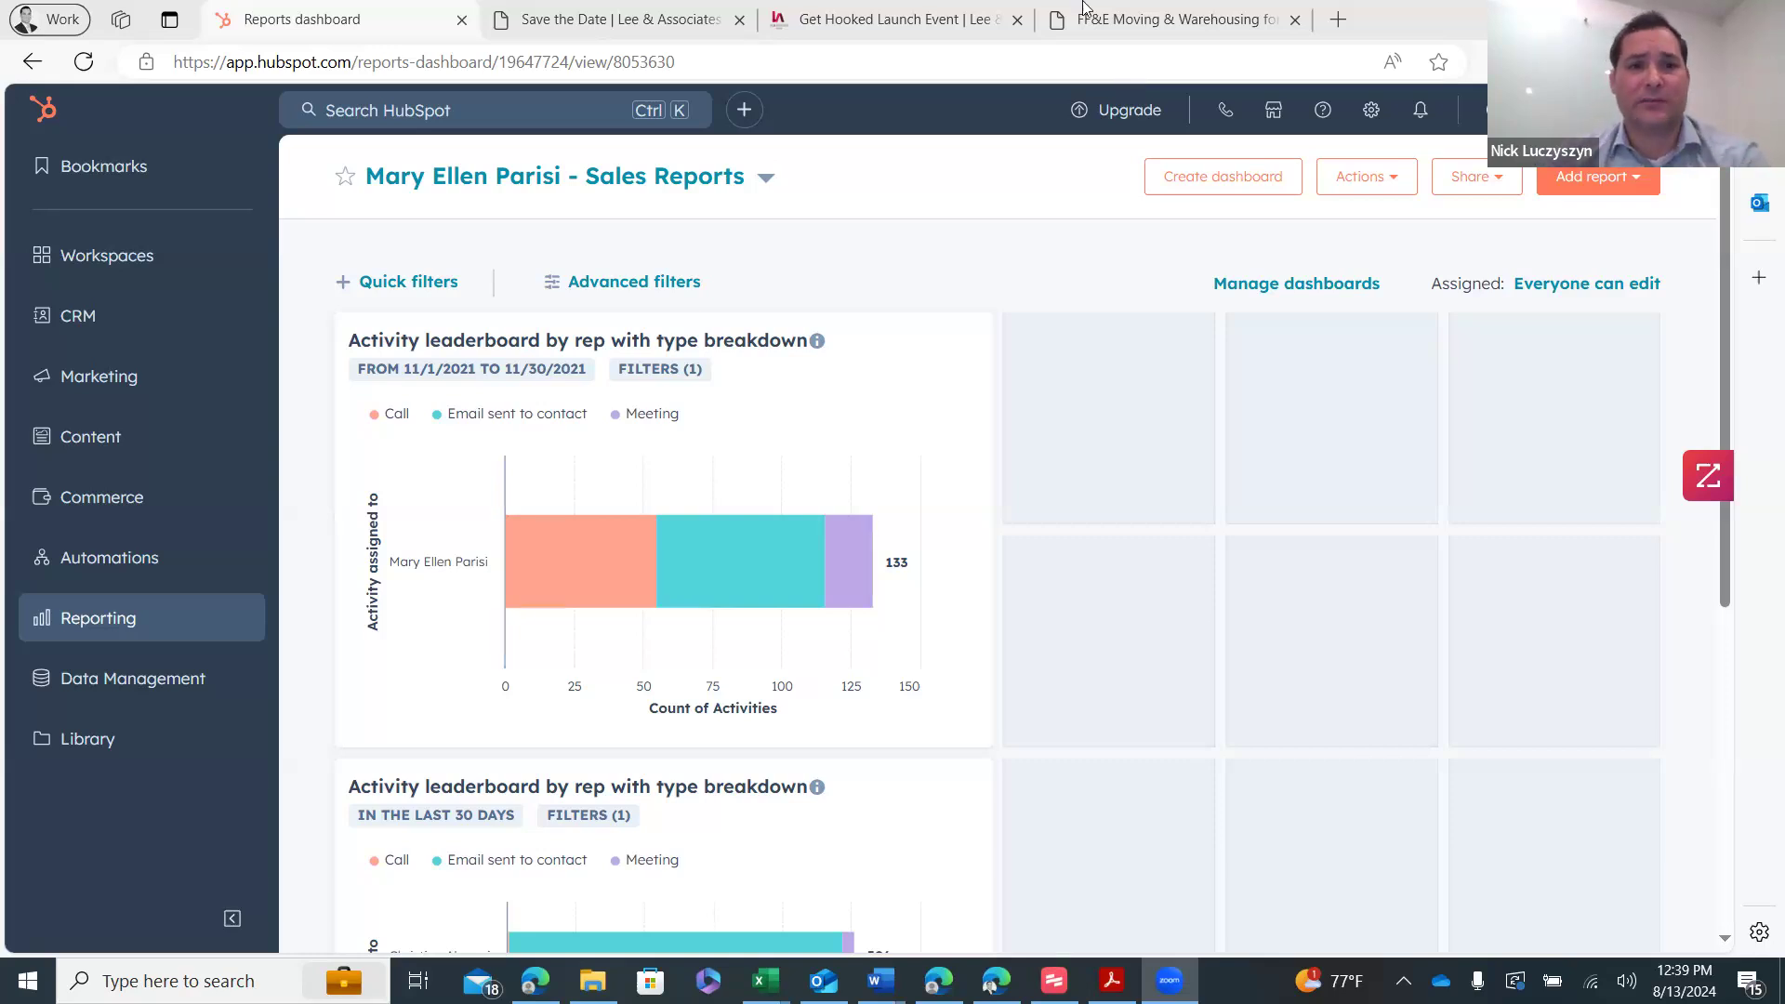
{"action": "scroll", "coordinate": [703, 609], "scroll_direction": "down", "scroll_amount": 3}
{"action": "mouse_move", "coordinate": [703, 609]}
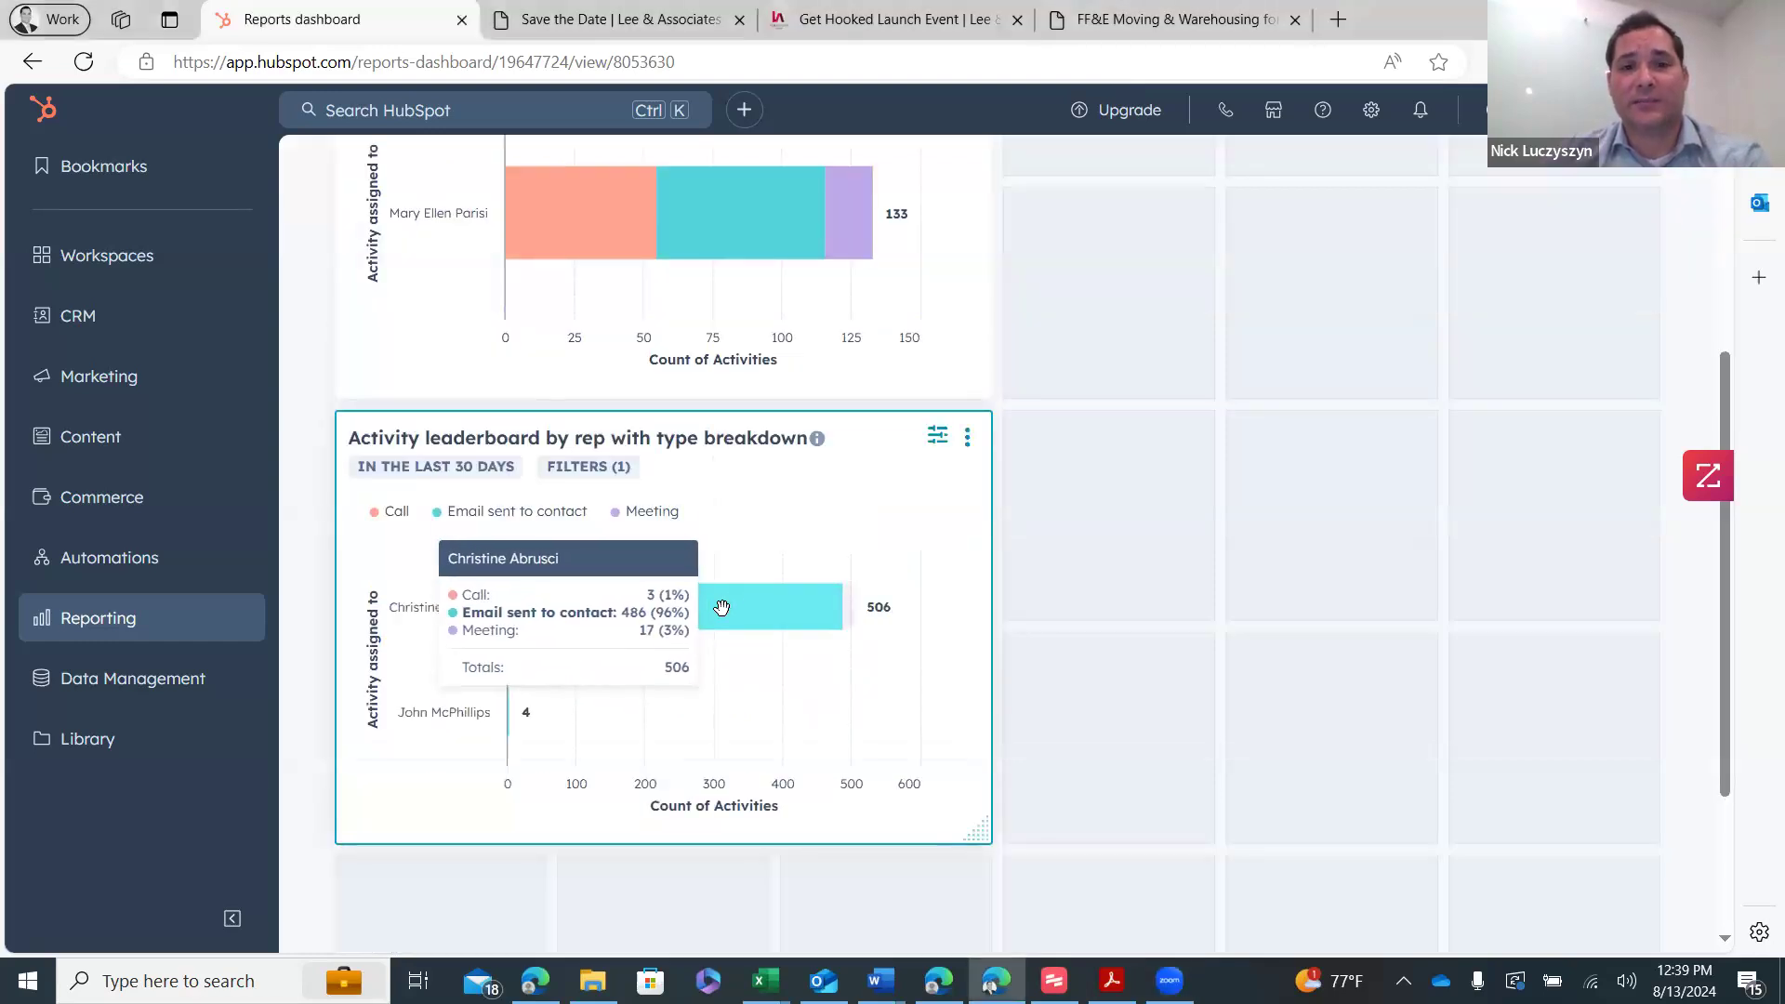
{"action": "left_click", "coordinate": [744, 612]}
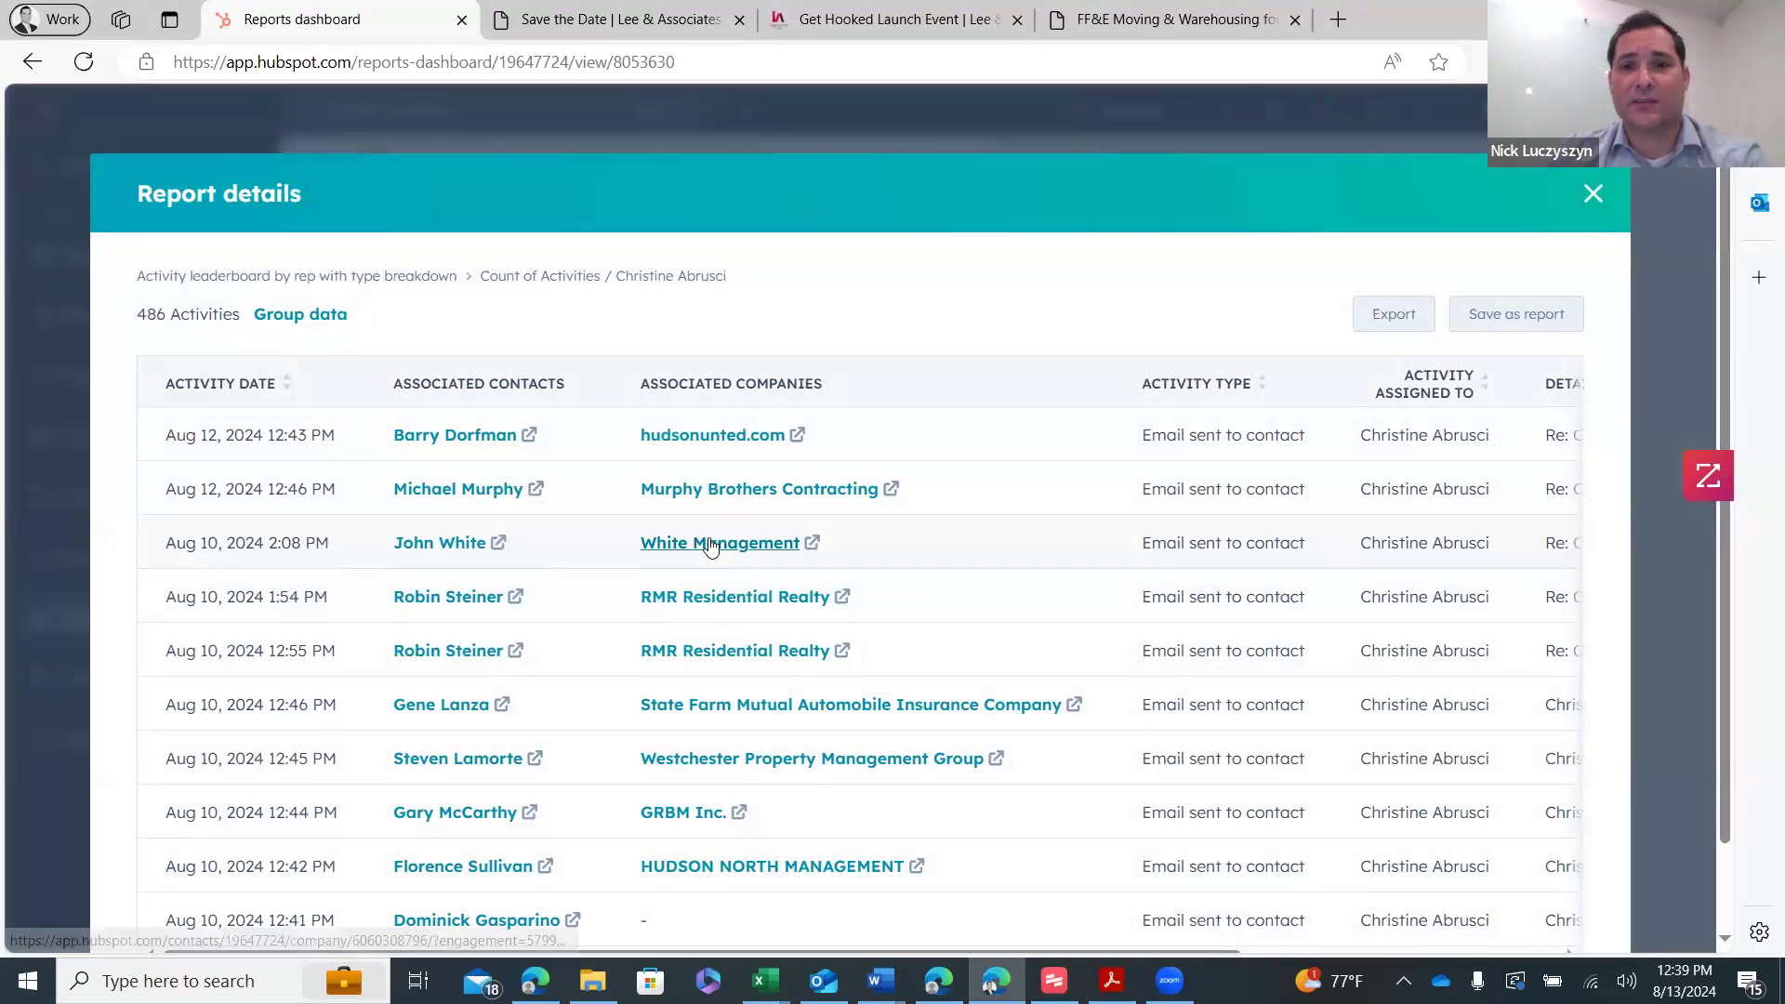
{"action": "scroll", "coordinate": [744, 605], "scroll_direction": "down", "scroll_amount": 1}
{"action": "left_click", "coordinate": [818, 890]}
{"action": "left_click", "coordinate": [855, 890]}
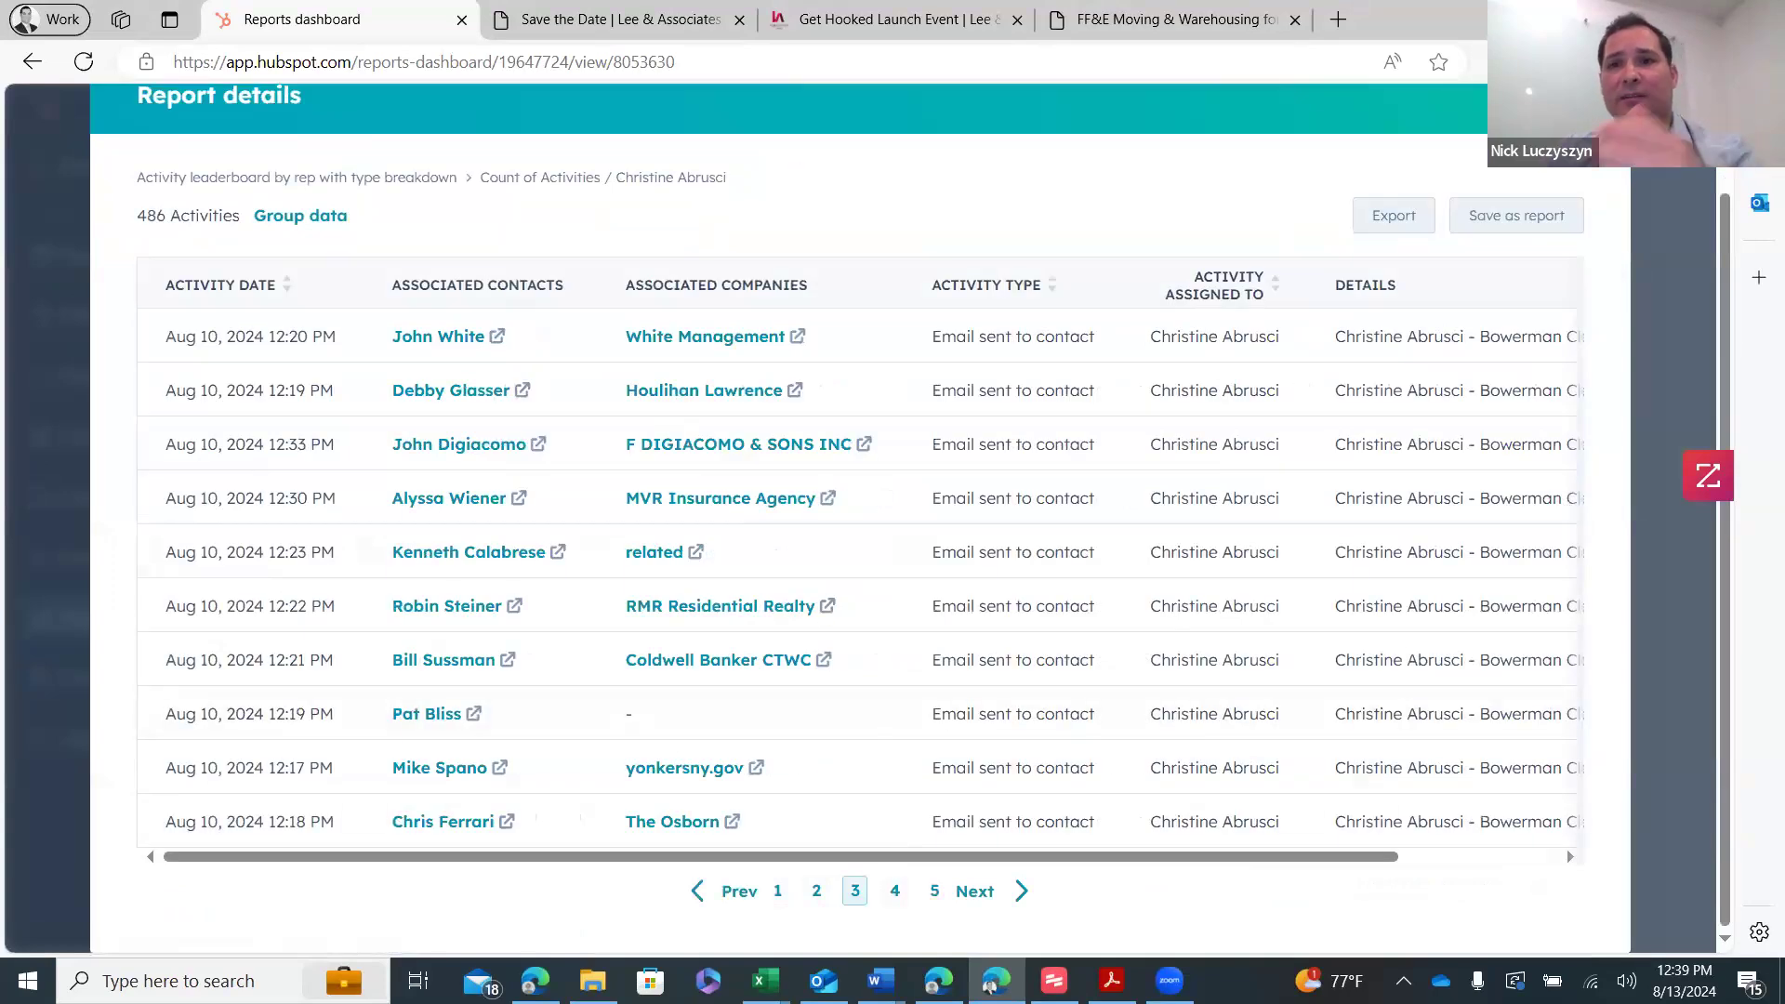
{"action": "scroll", "coordinate": [1412, 238], "scroll_direction": "up", "scroll_amount": 1}
{"action": "key", "text": "Escape"}
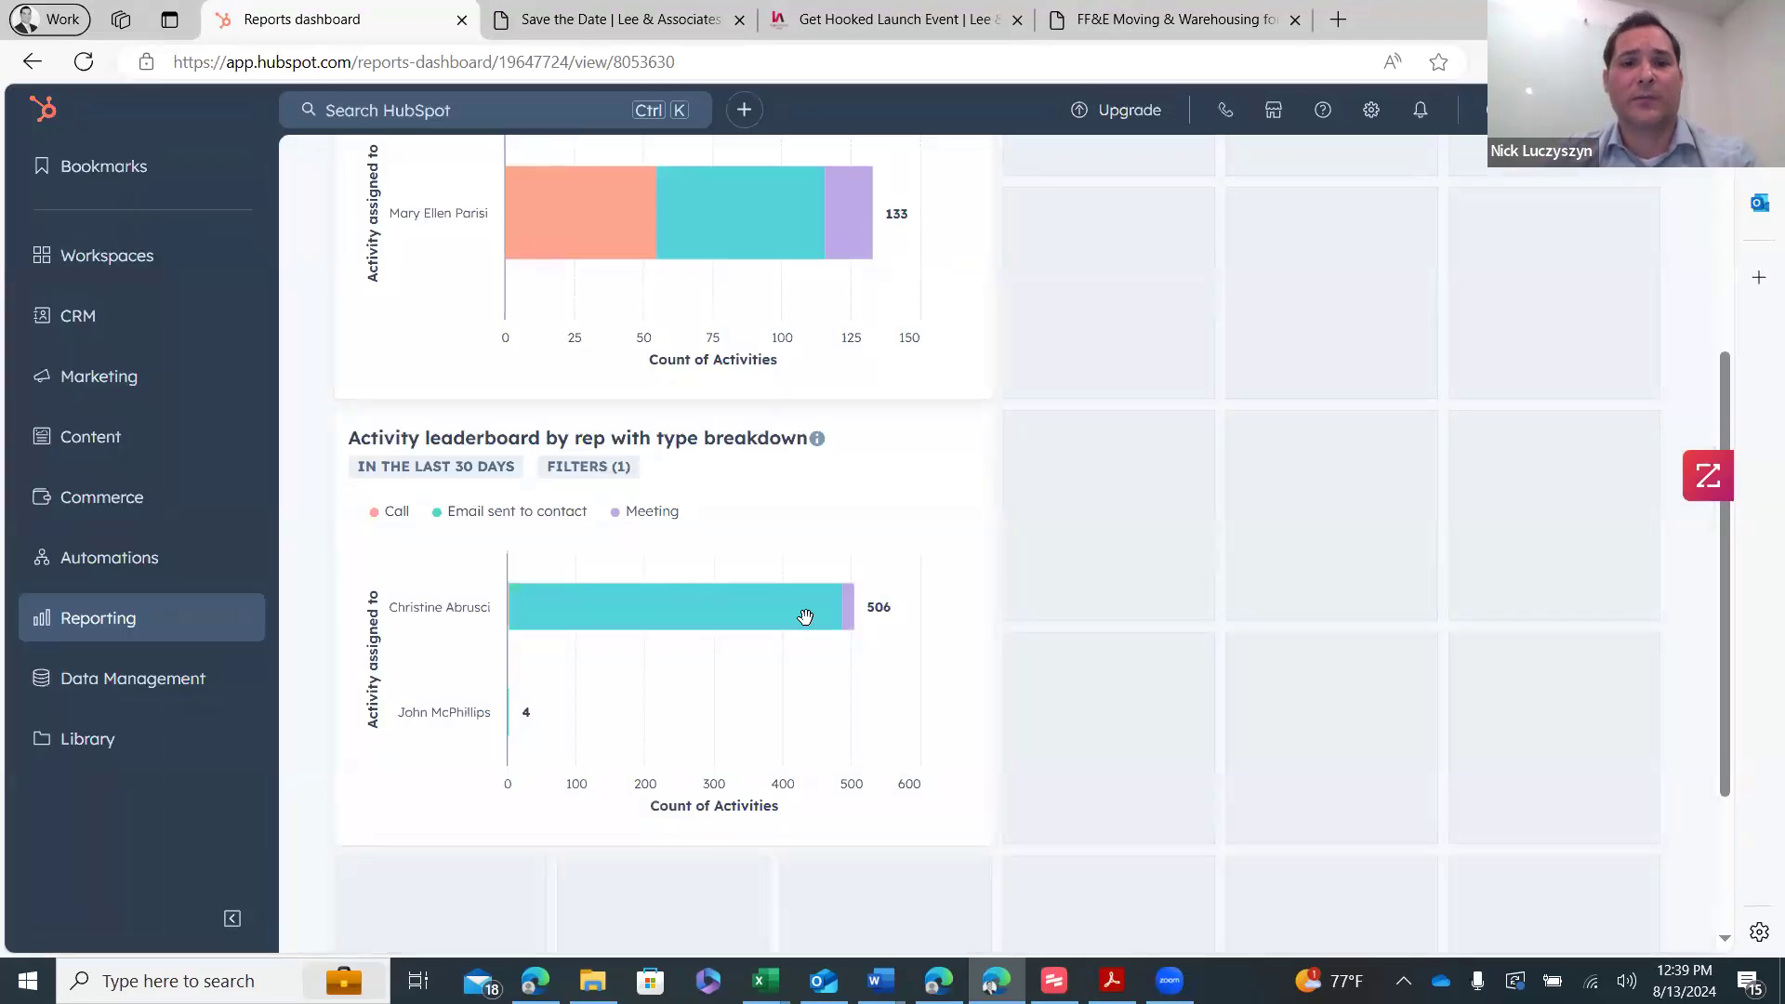
{"action": "left_click", "coordinate": [849, 610]}
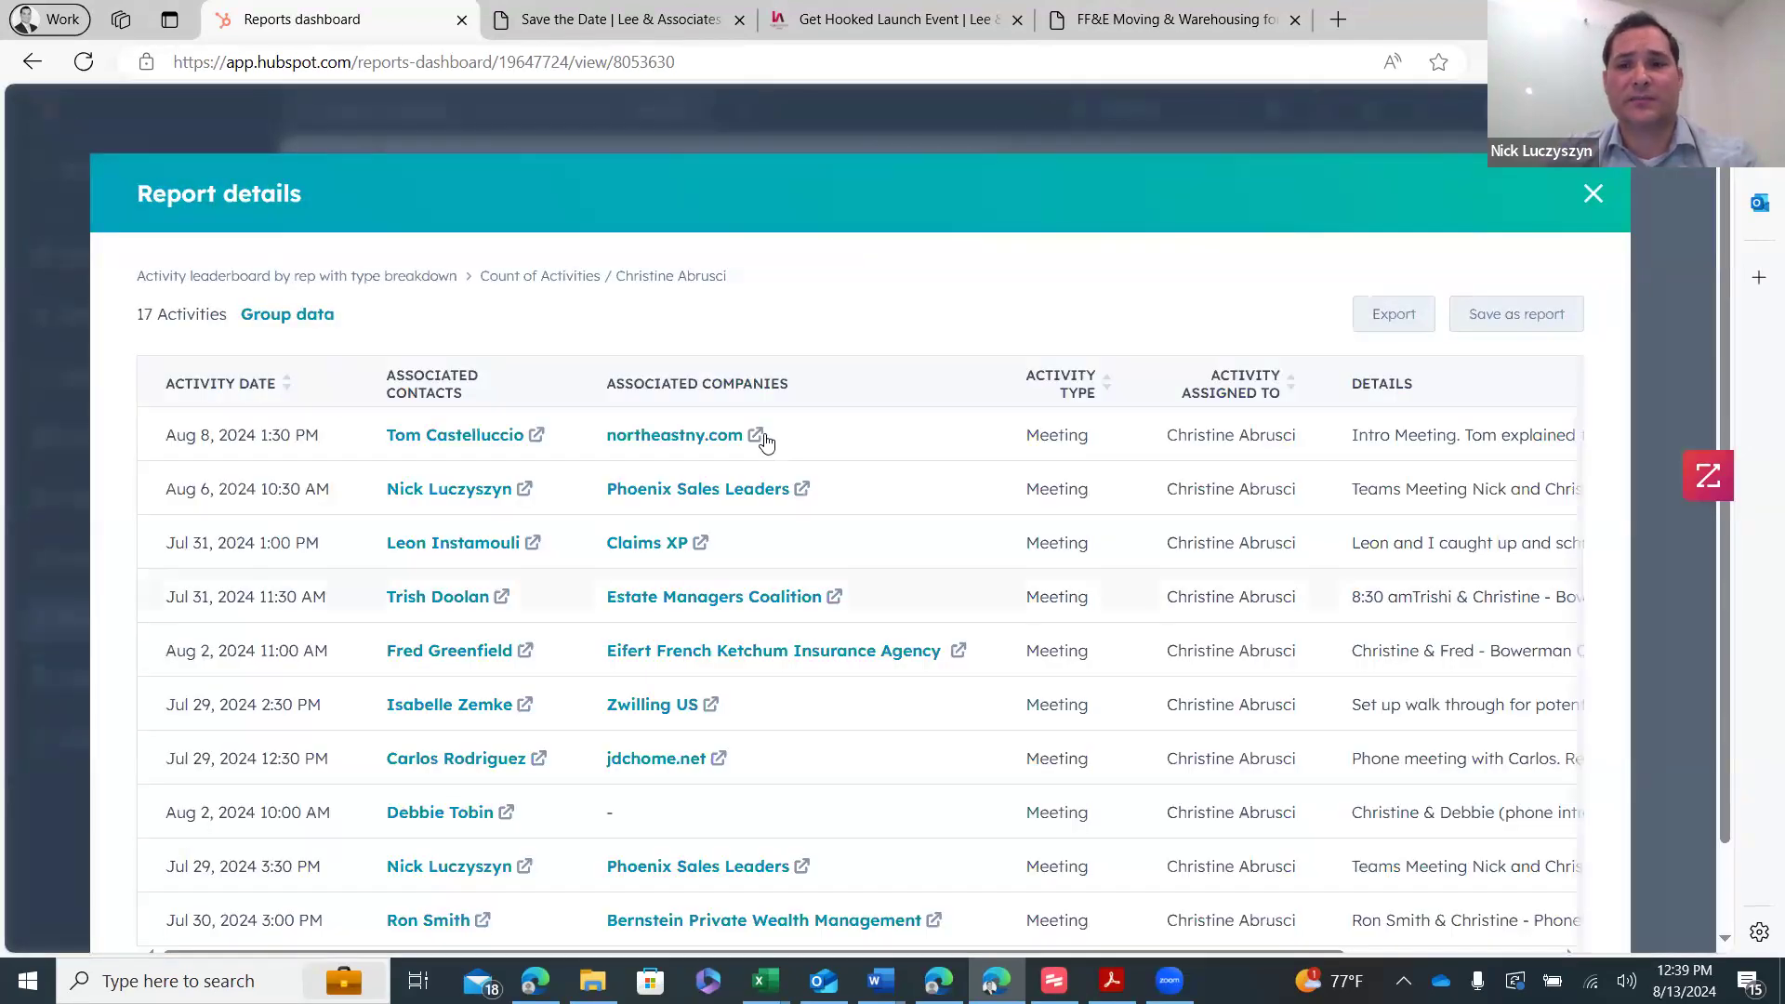
{"action": "scroll", "coordinate": [781, 576], "scroll_direction": "down", "scroll_amount": 1}
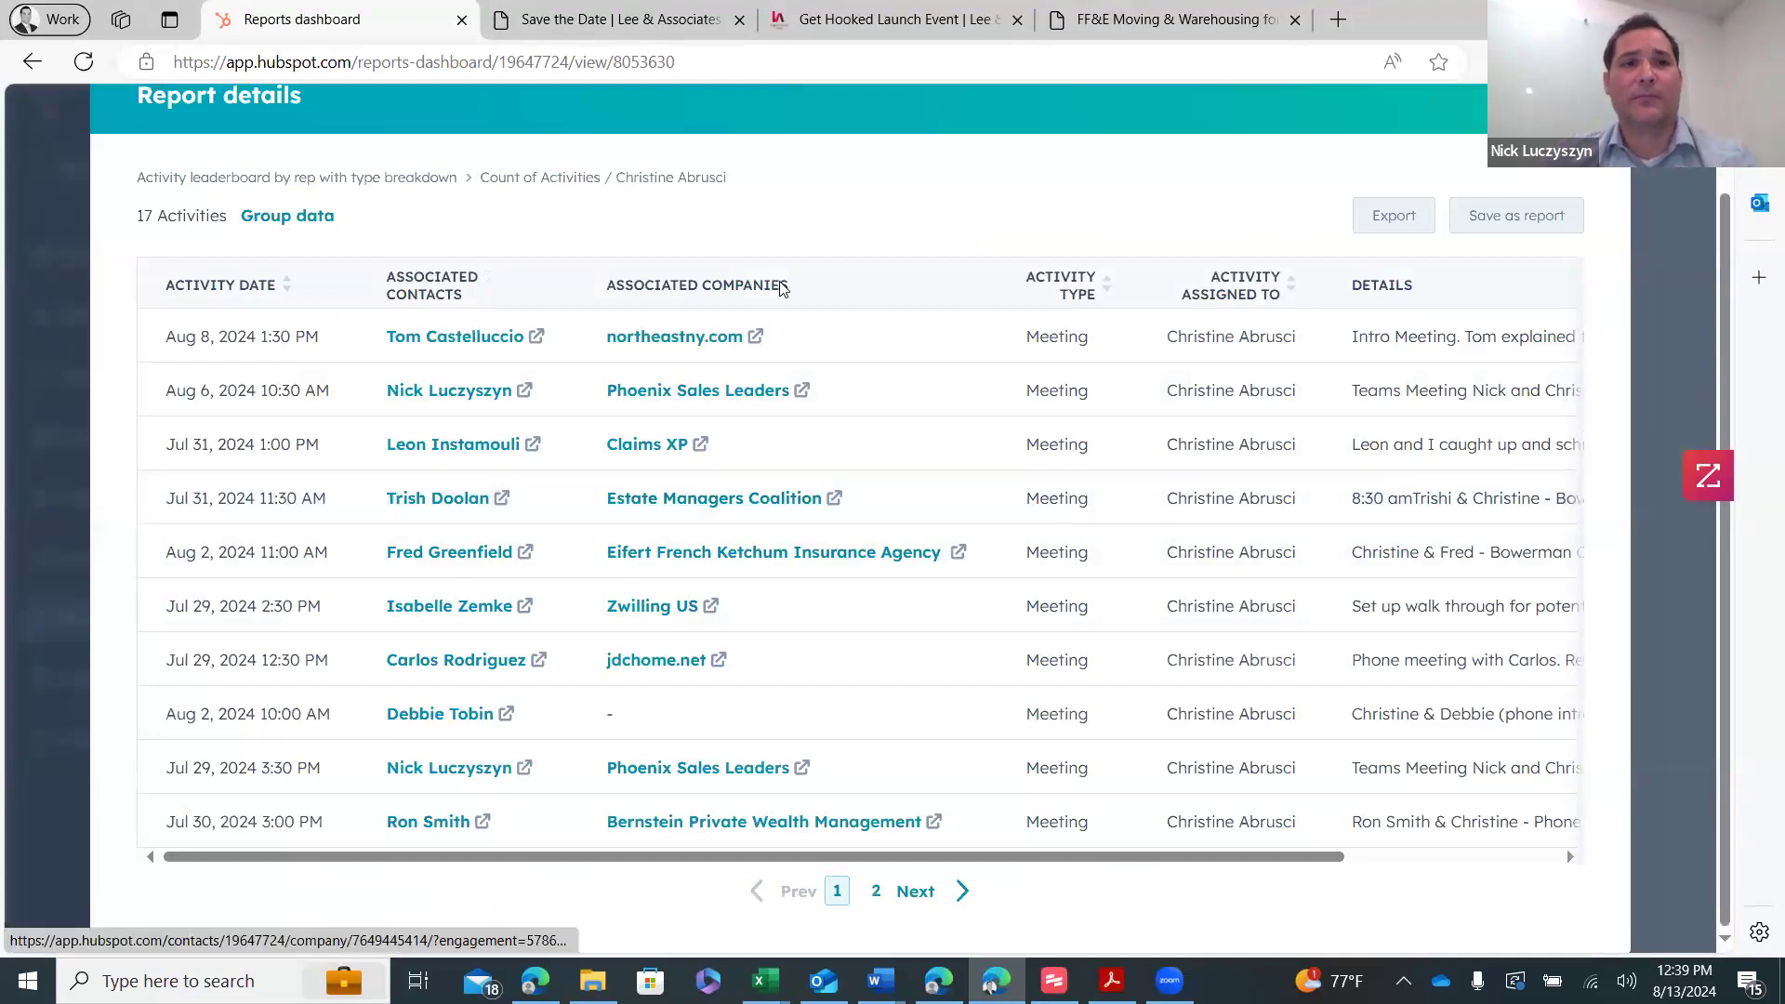
{"action": "left_click", "coordinate": [34, 61]}
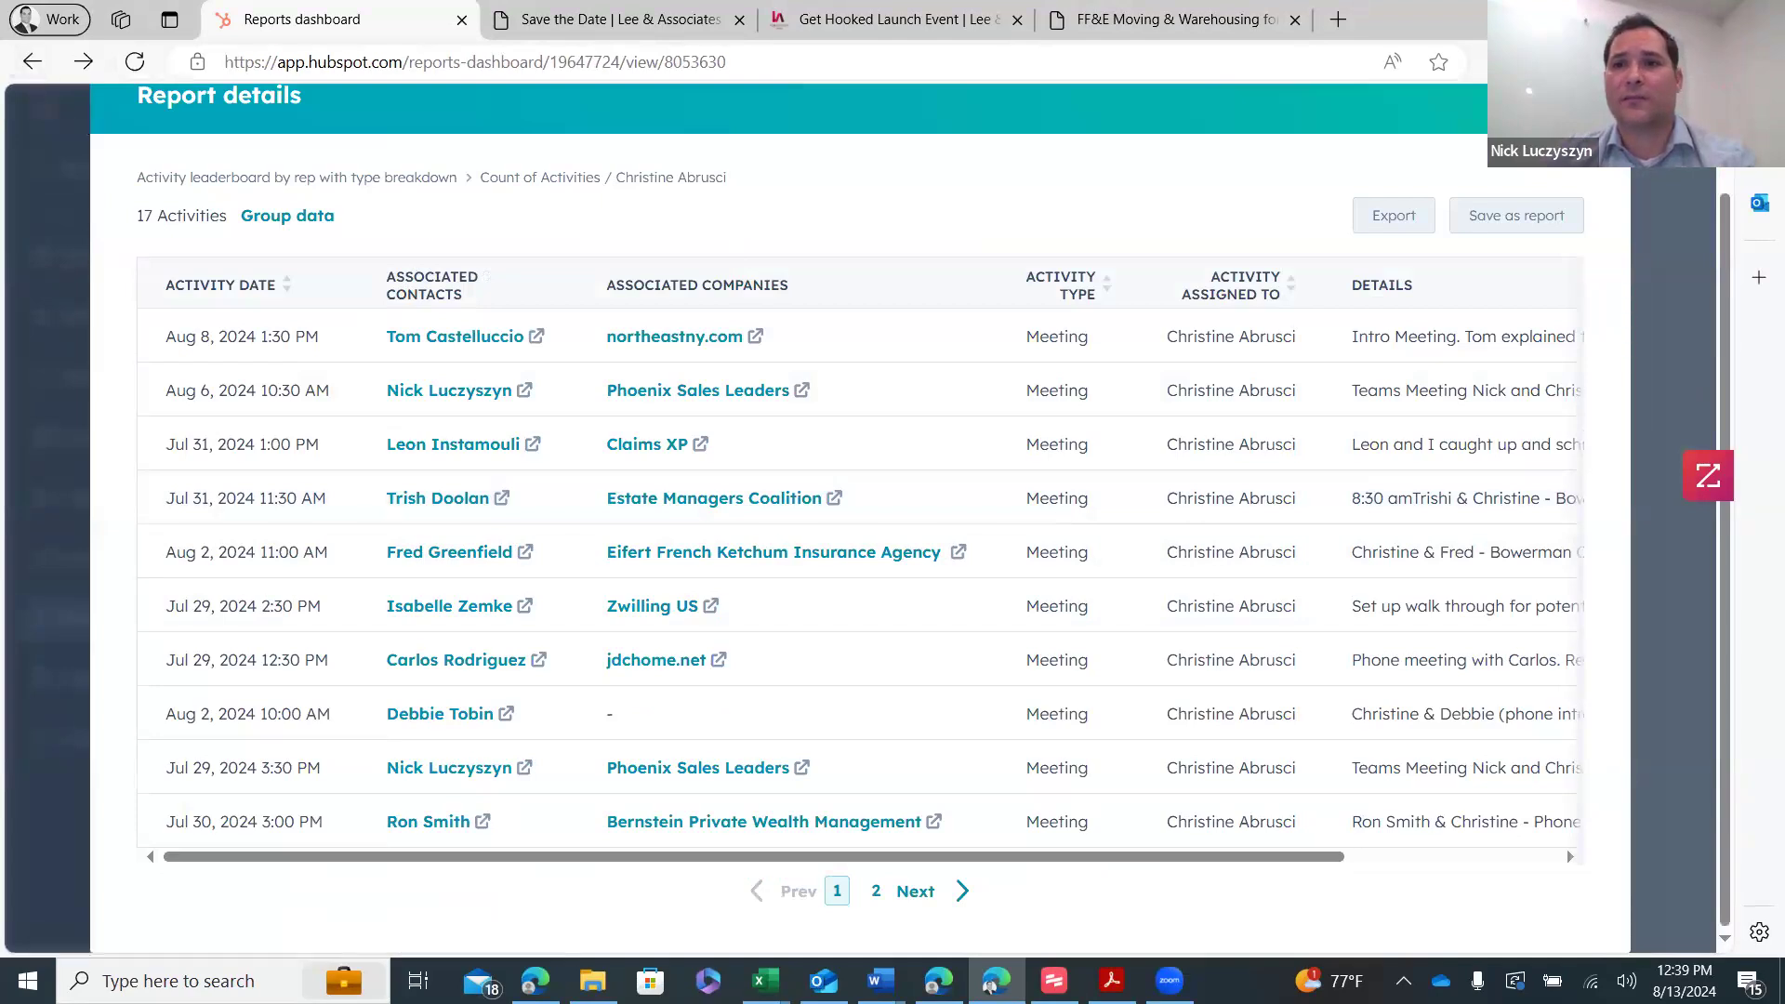
{"action": "key", "text": "Escape"}
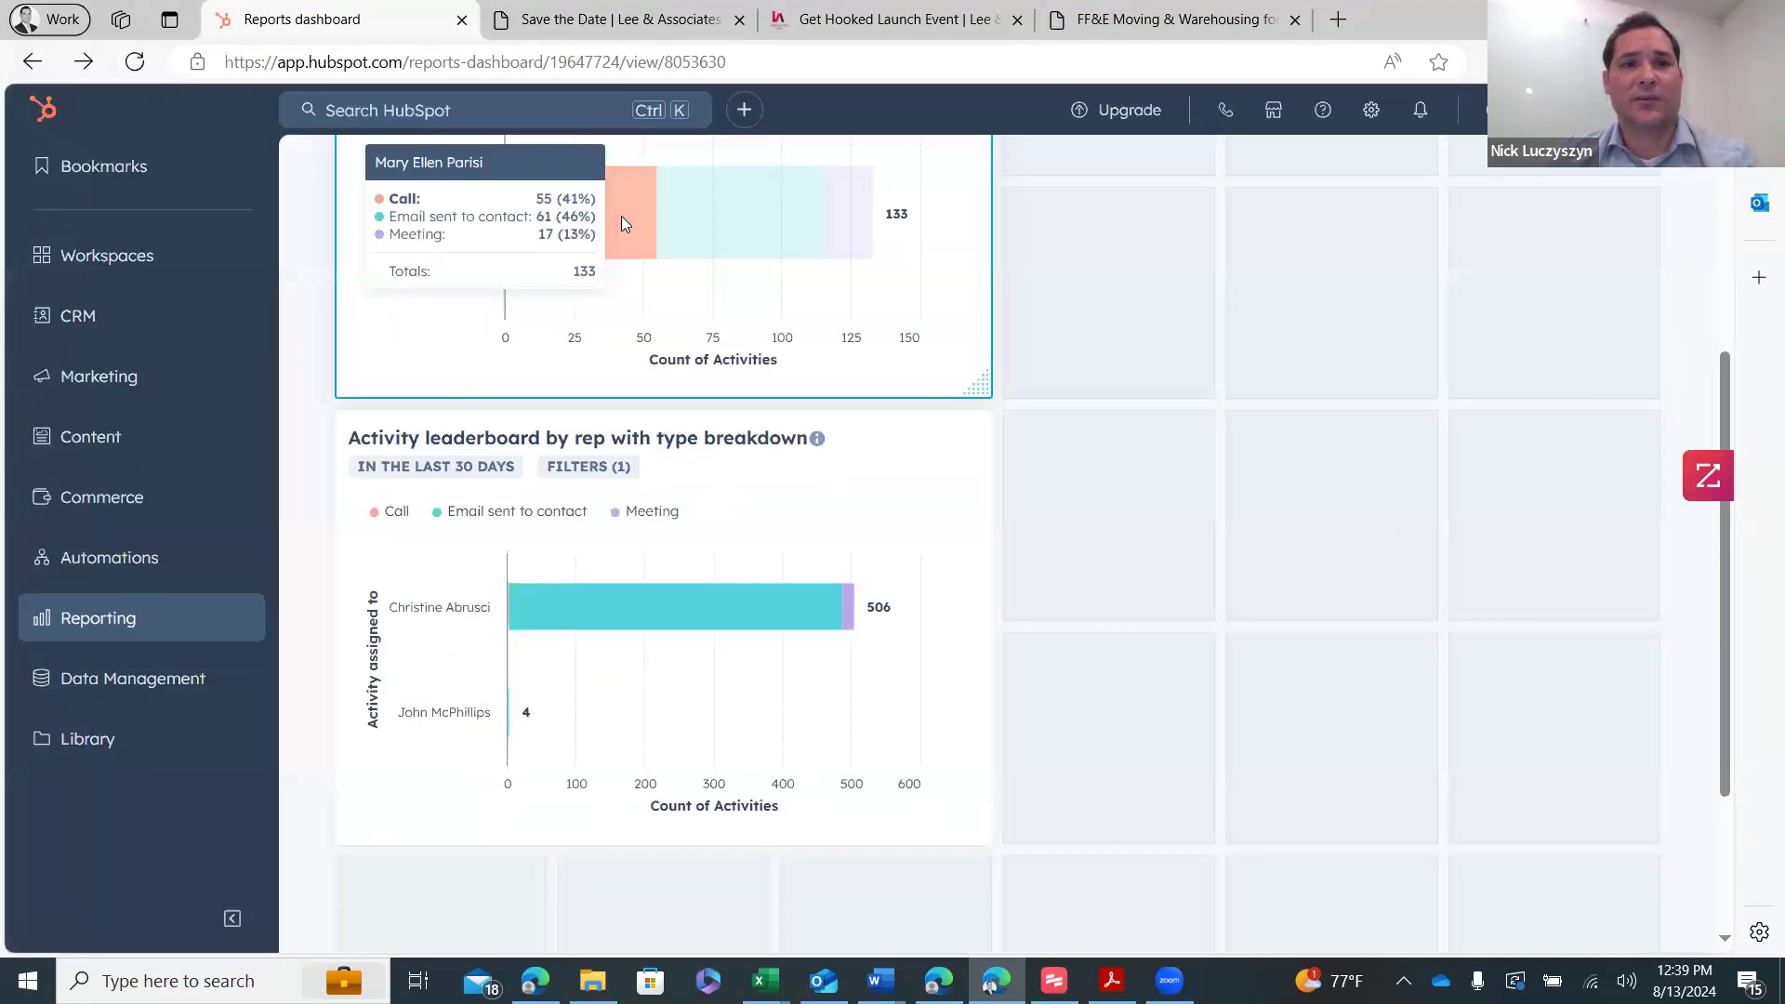
{"action": "left_click", "coordinate": [621, 216]}
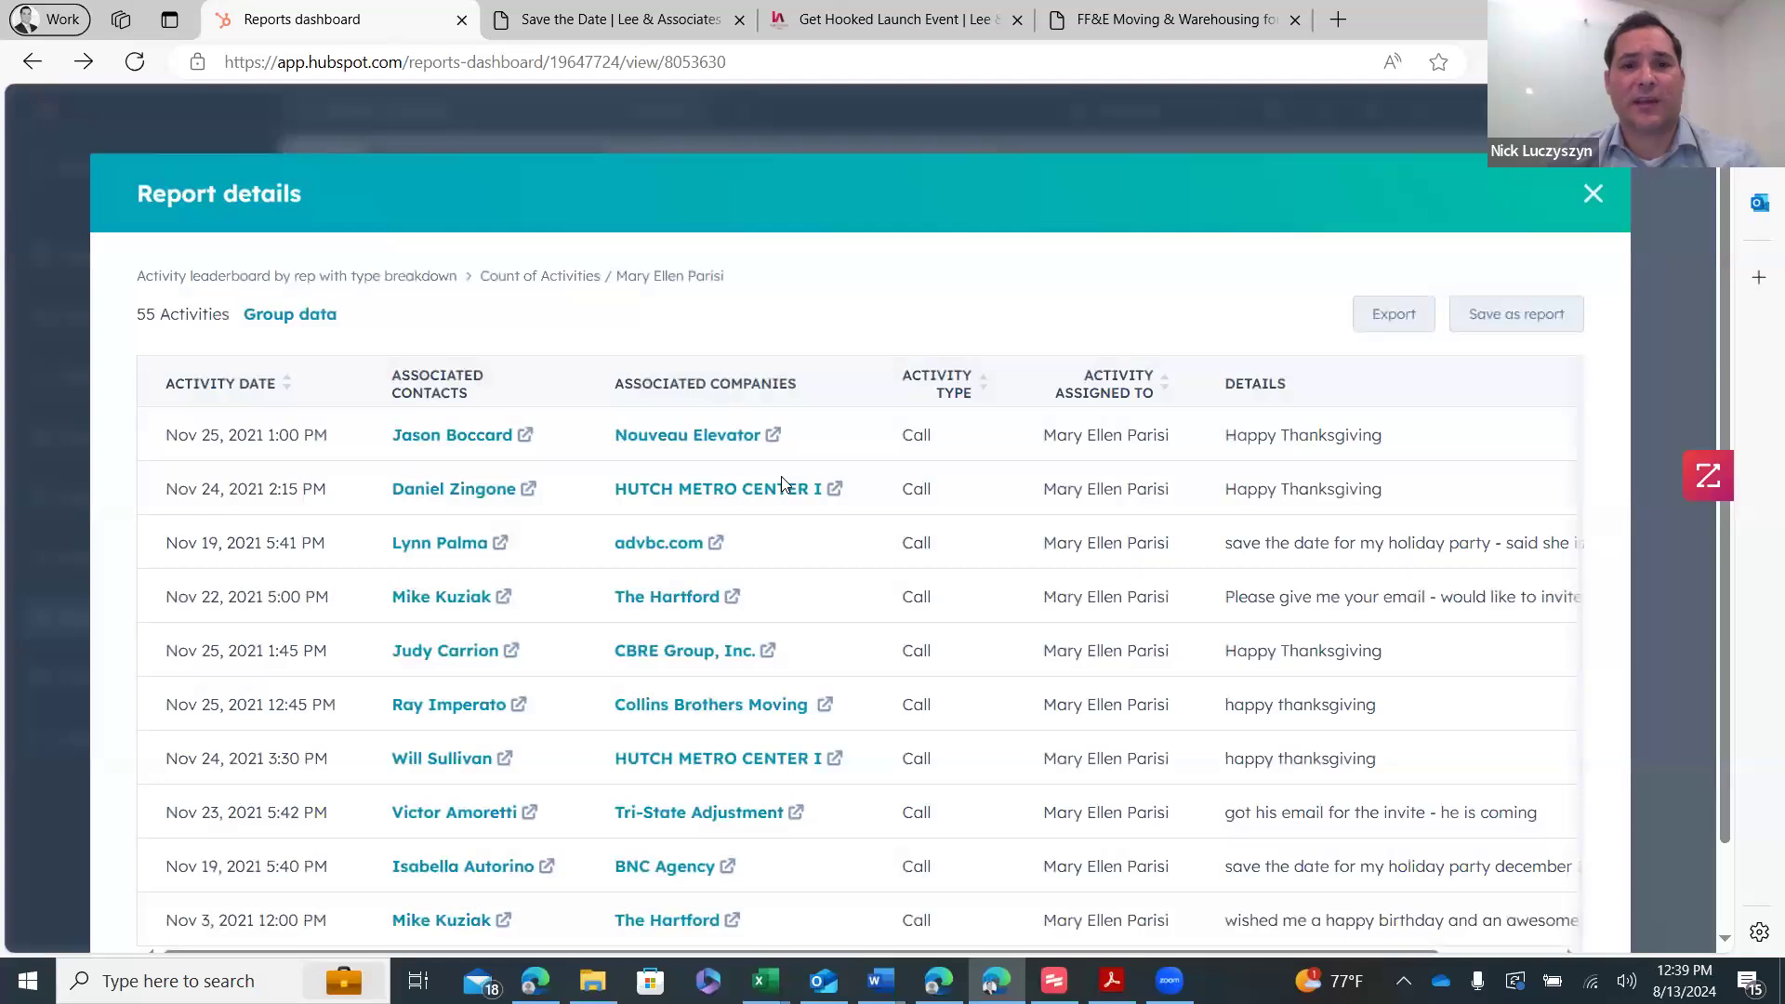
{"action": "scroll", "coordinate": [558, 465], "scroll_direction": "down", "scroll_amount": 2}
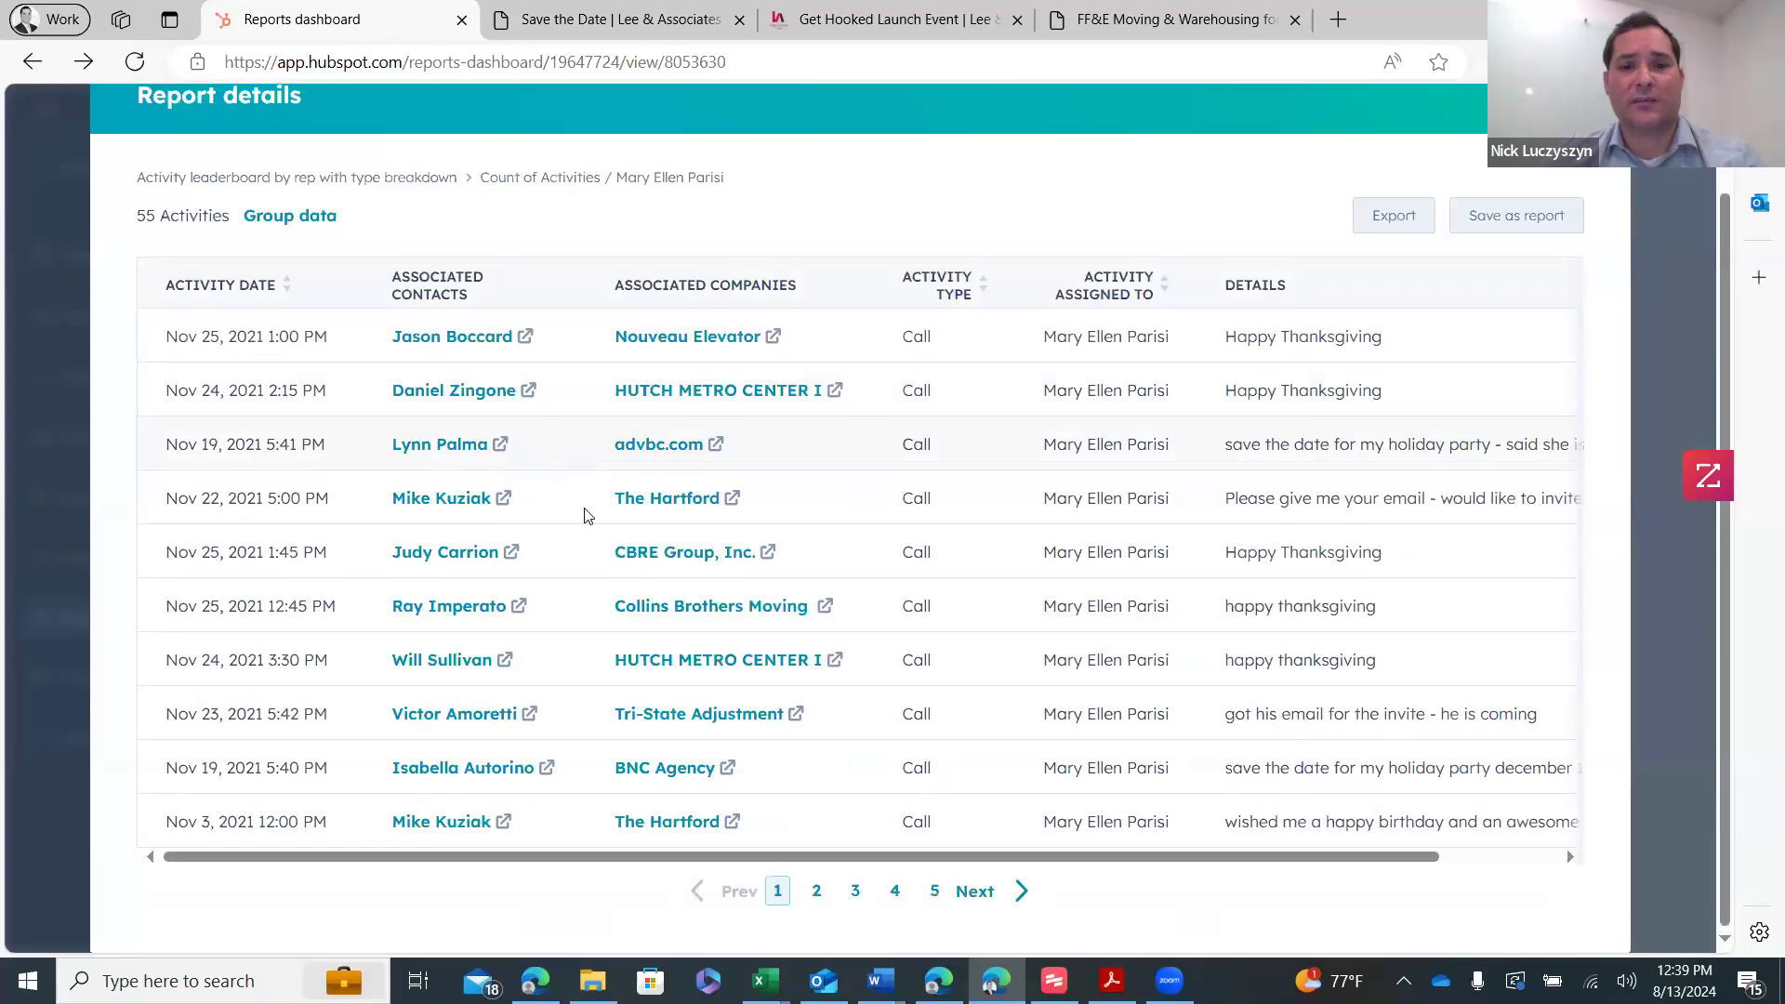
{"action": "left_click", "coordinate": [854, 890]}
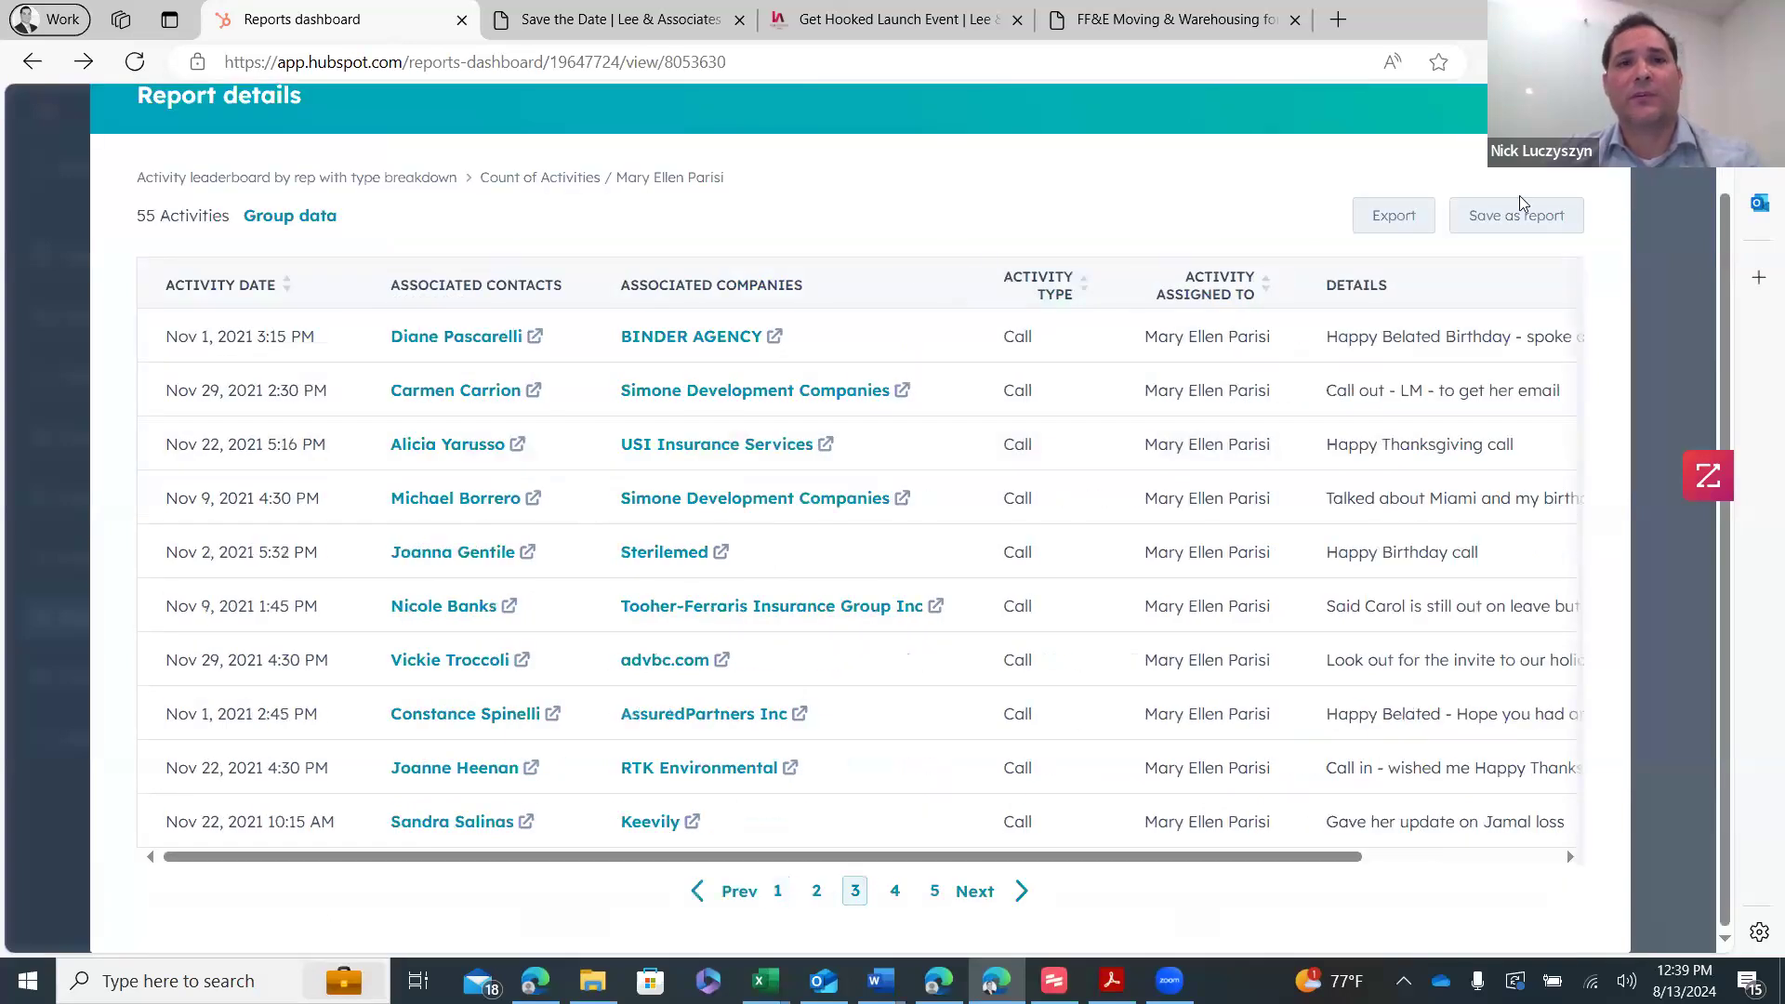
{"action": "key", "text": "Escape"}
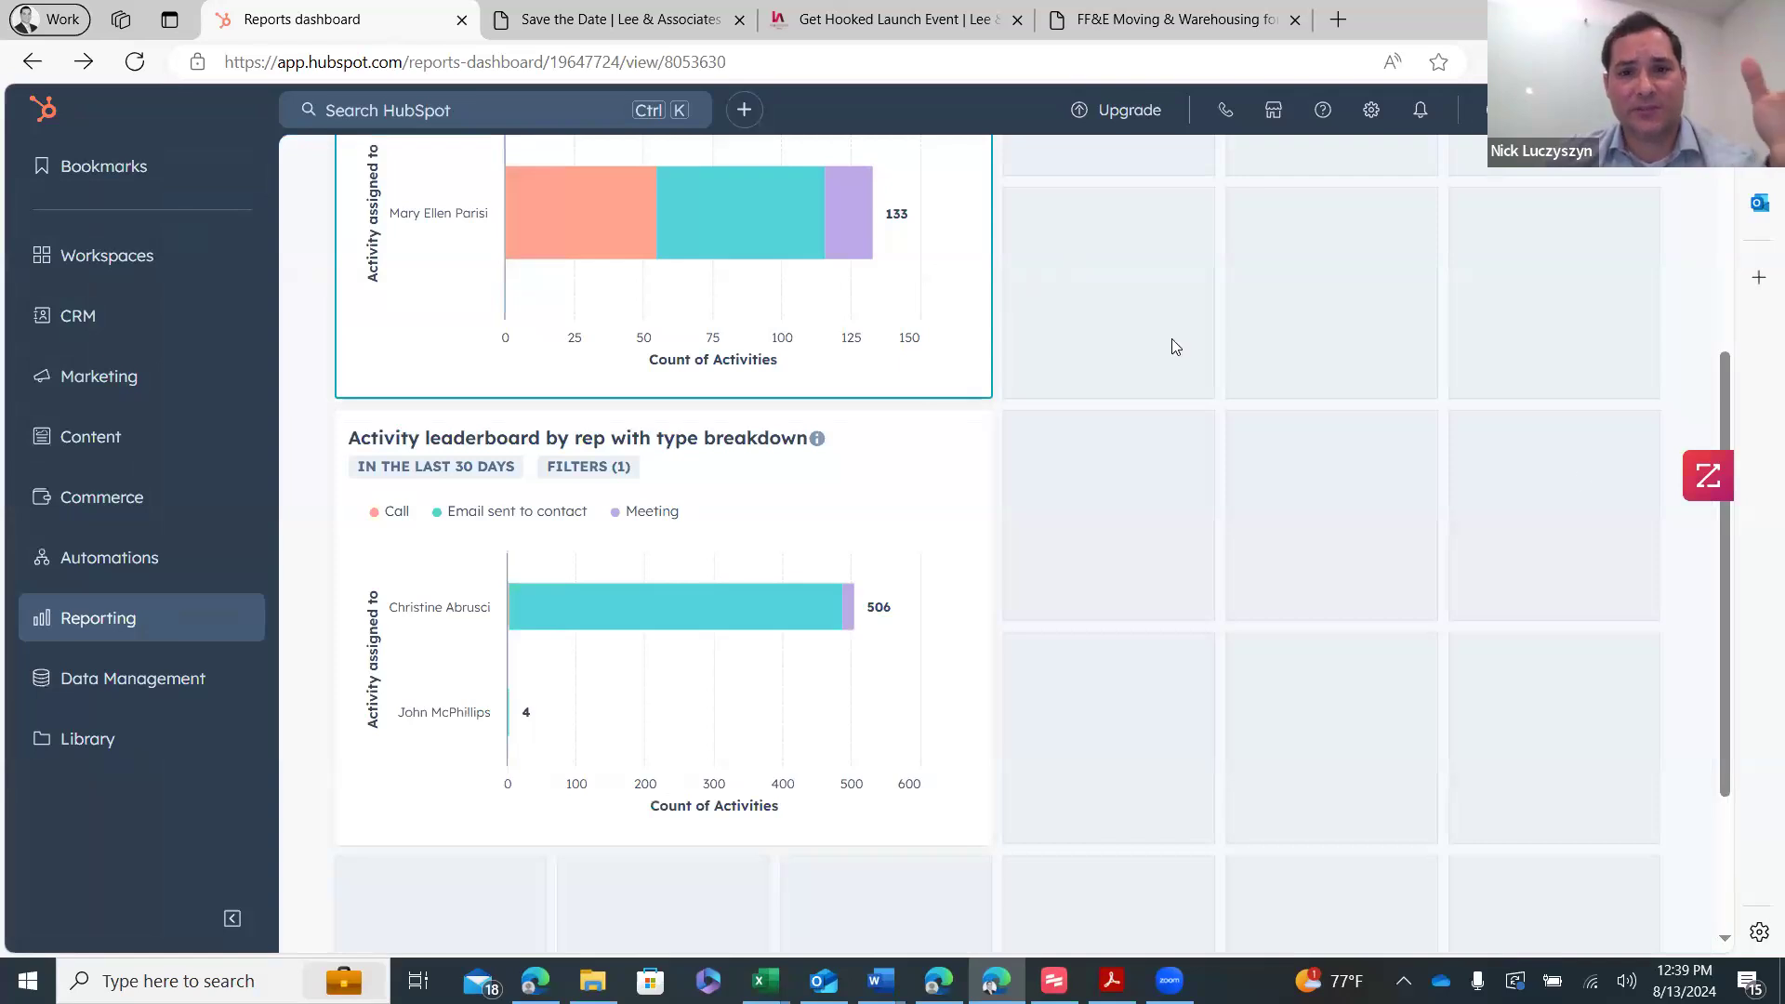
- Move from the HubSpot dashboard to the ZoomInfo search of Houston contacts at 50–250-employee companies
{"action": "scroll", "coordinate": [842, 420], "scroll_direction": "up", "scroll_amount": 2}
{"action": "mouse_move", "coordinate": [842, 420]}
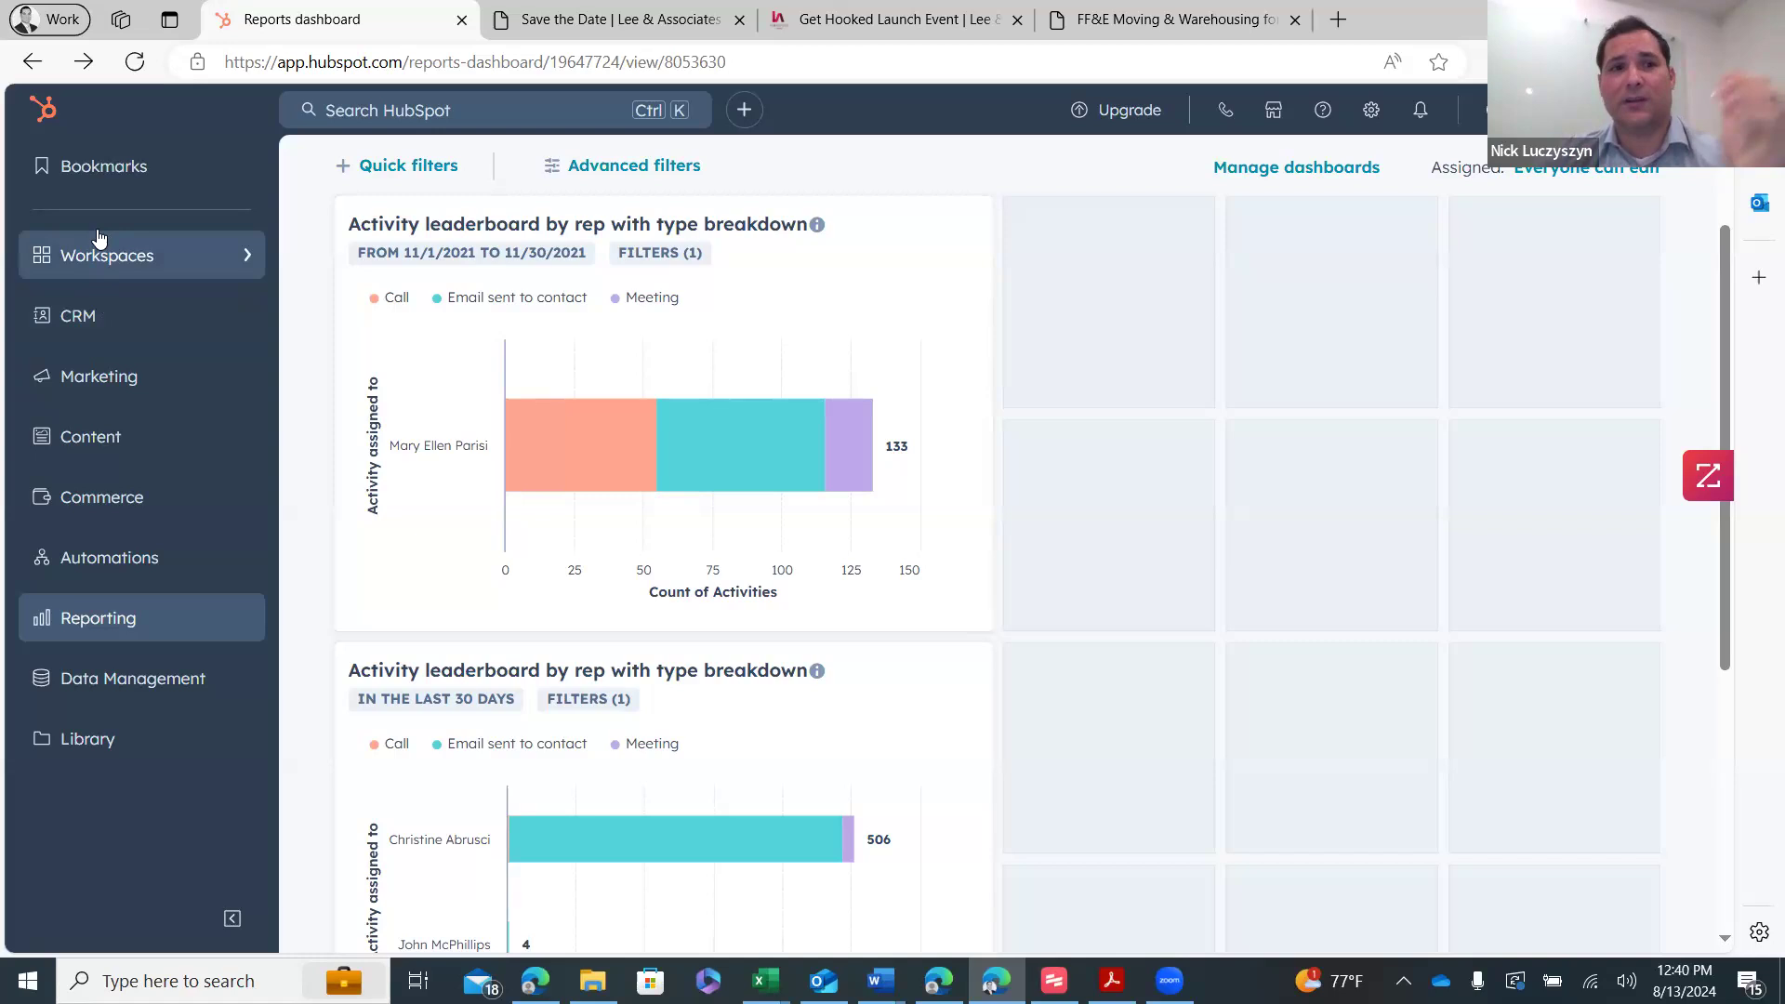
{"action": "mouse_move", "coordinate": [131, 321]}
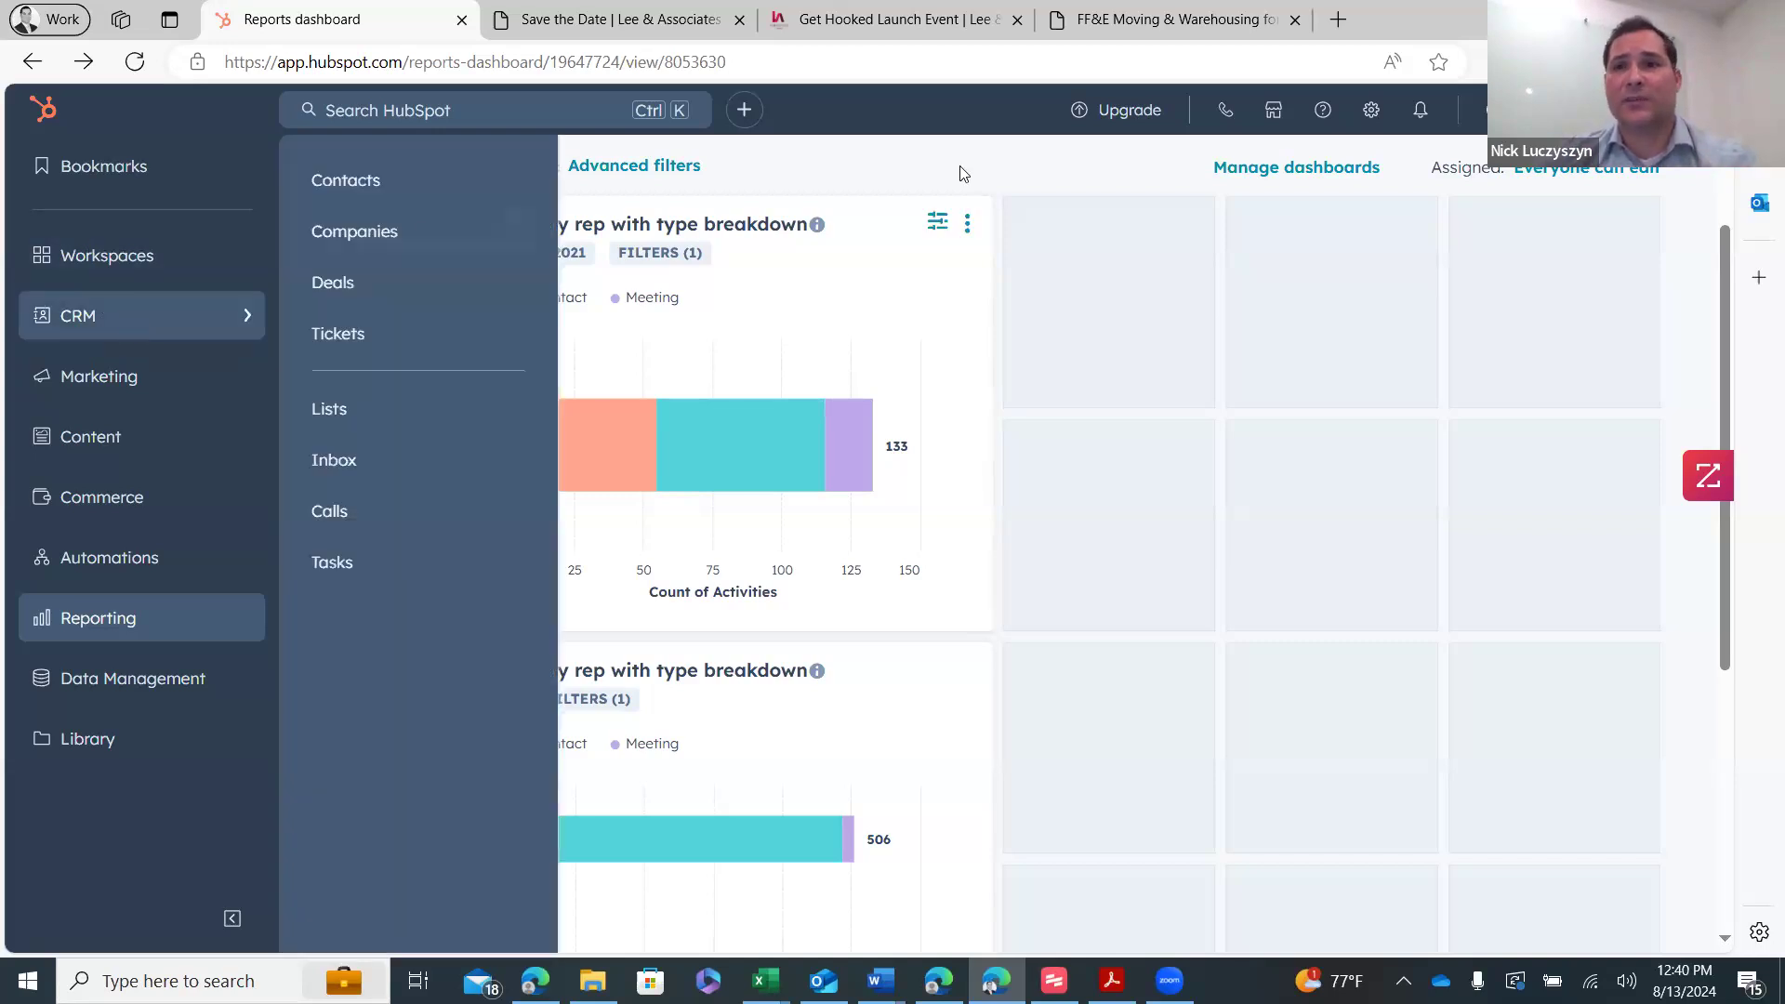
{"action": "left_click", "coordinate": [1488, 110]}
{"action": "key", "text": "alt+Tab"}
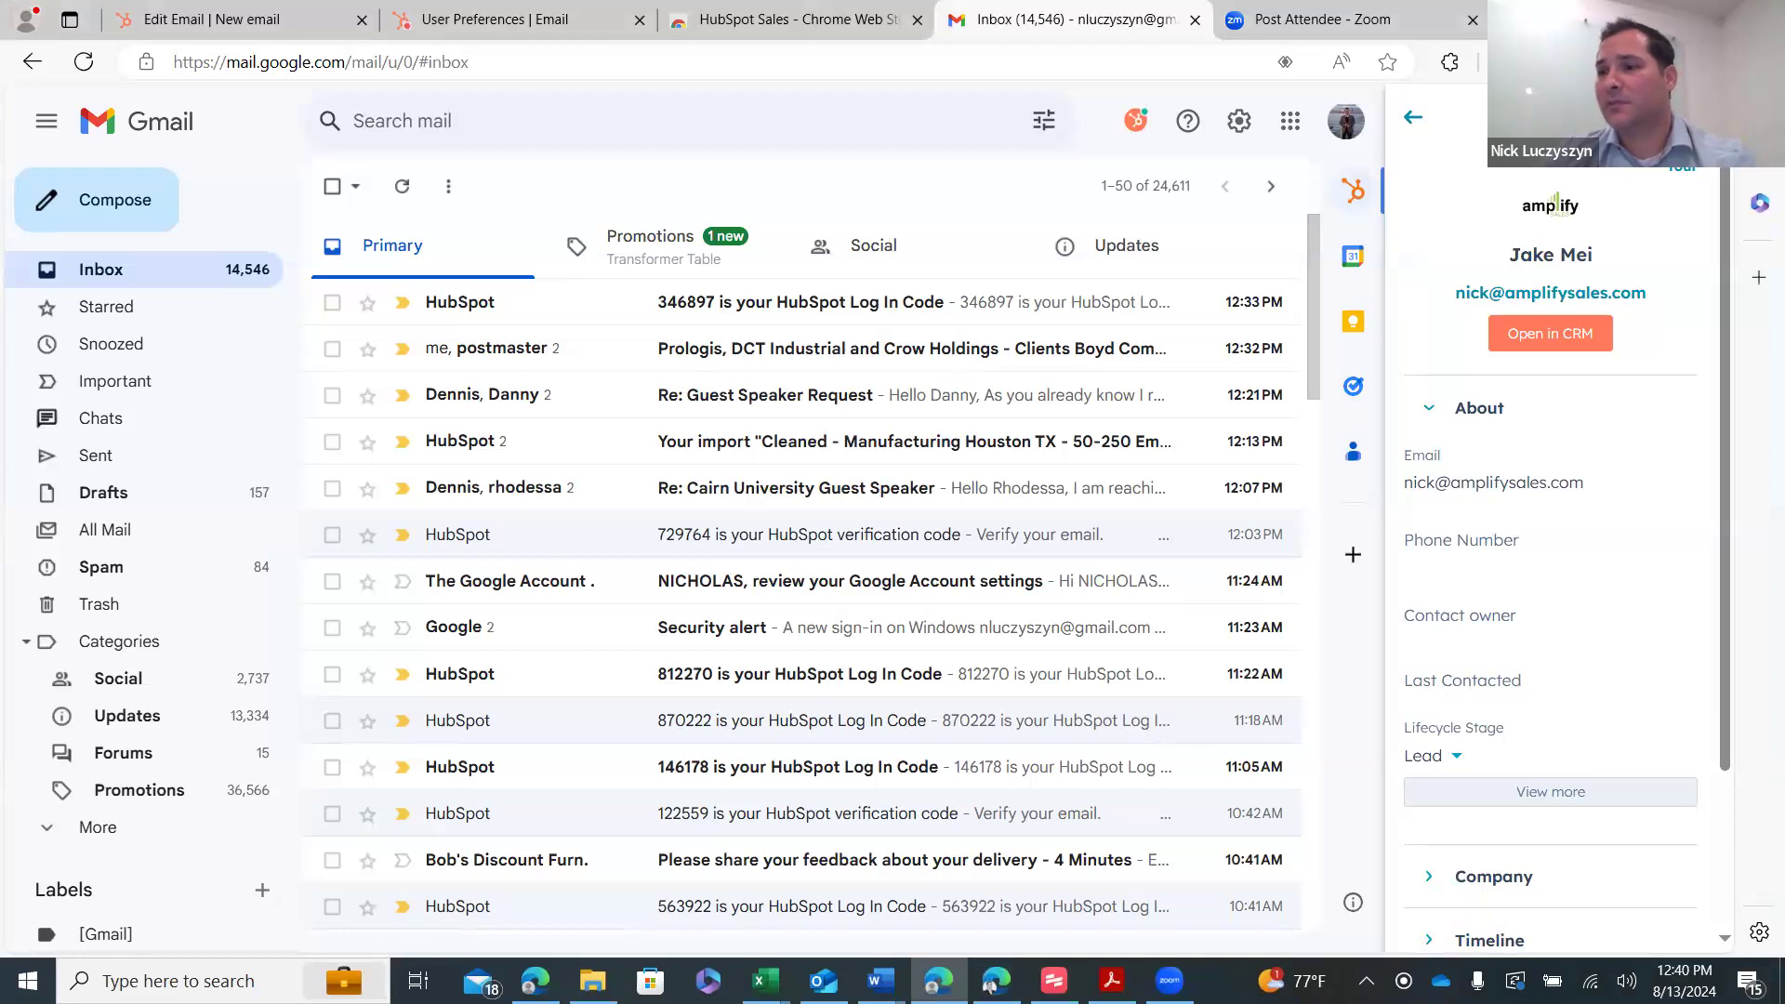
{"action": "left_click", "coordinate": [993, 982]}
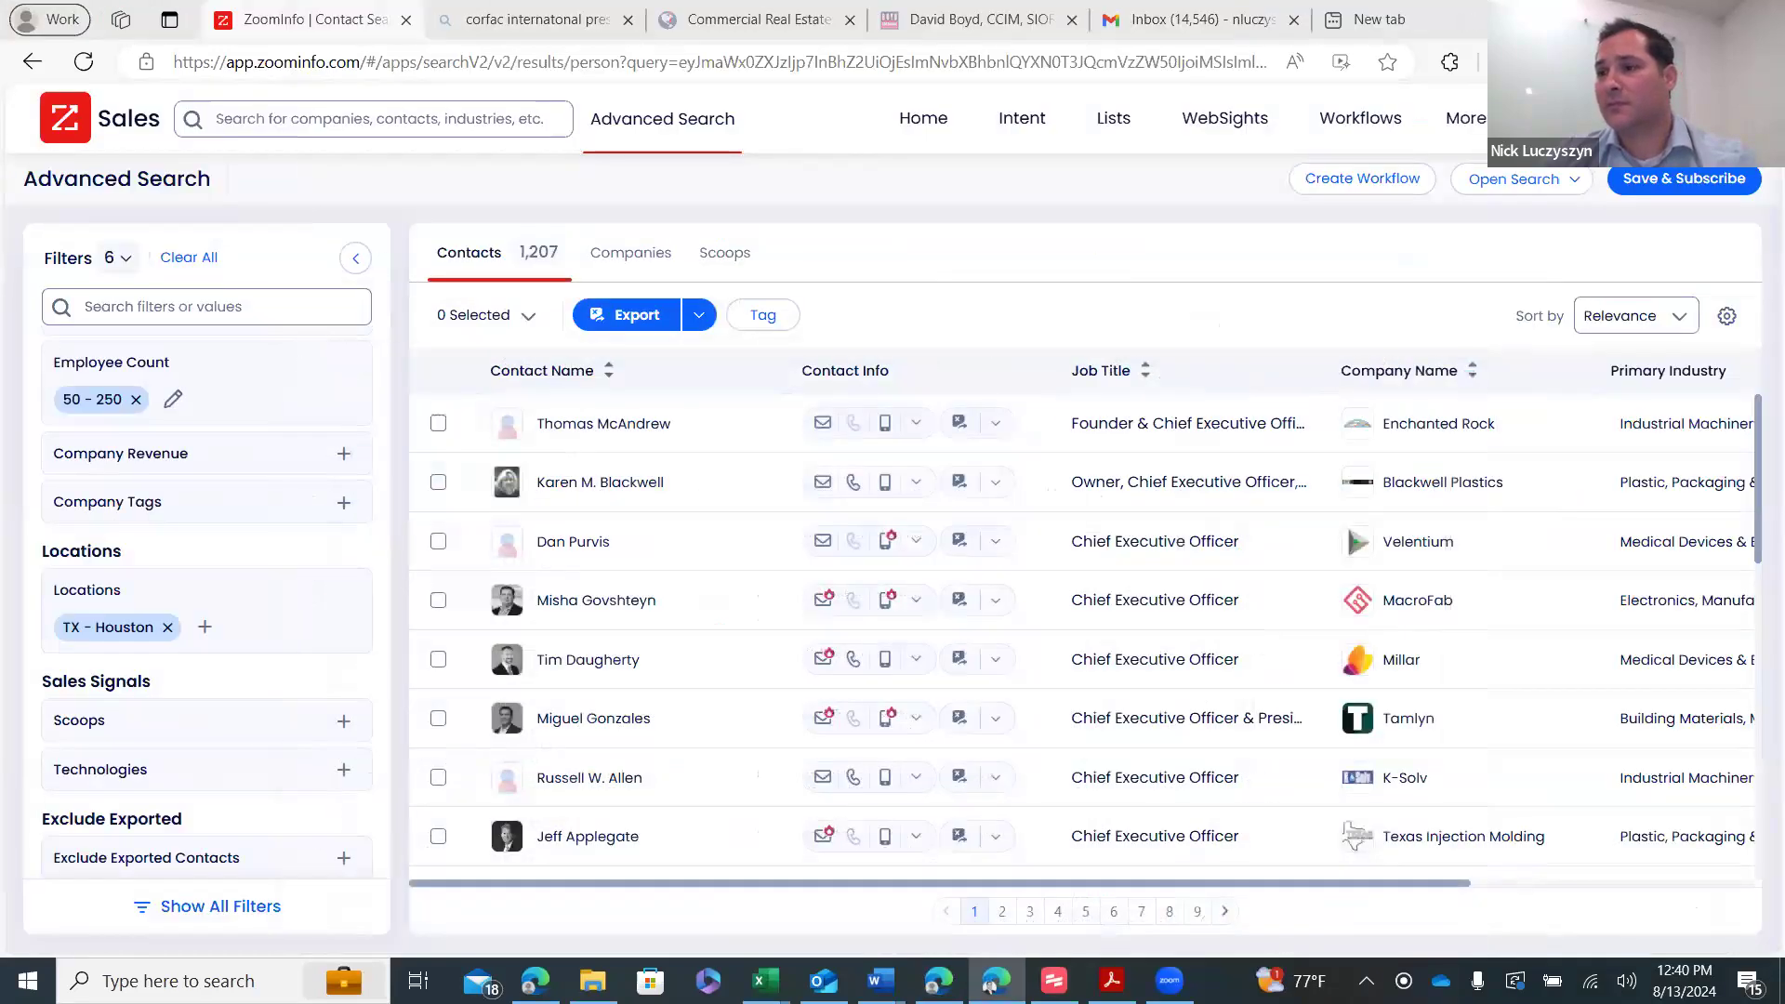
- Exit the HubSpot email editor to the marketing email dashboard and dismiss the tour popup
{"action": "left_click", "coordinate": [940, 980]}
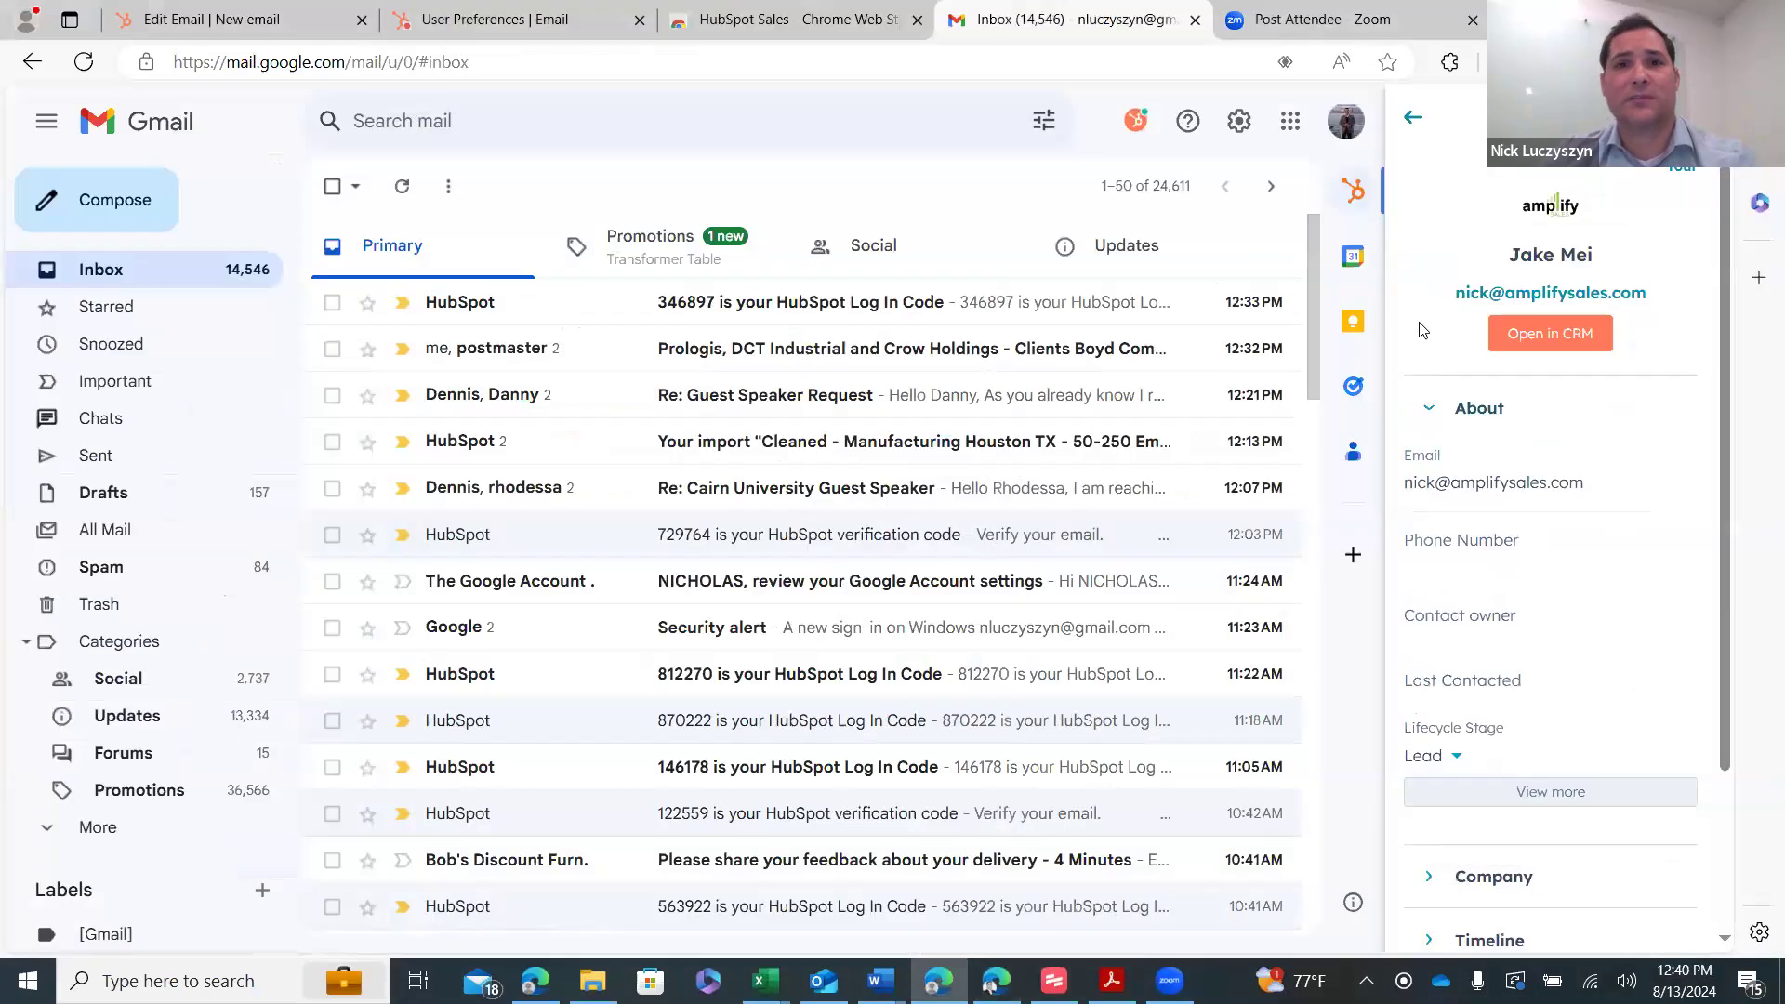
{"action": "left_click", "coordinate": [462, 12]}
{"action": "left_click", "coordinate": [223, 18]}
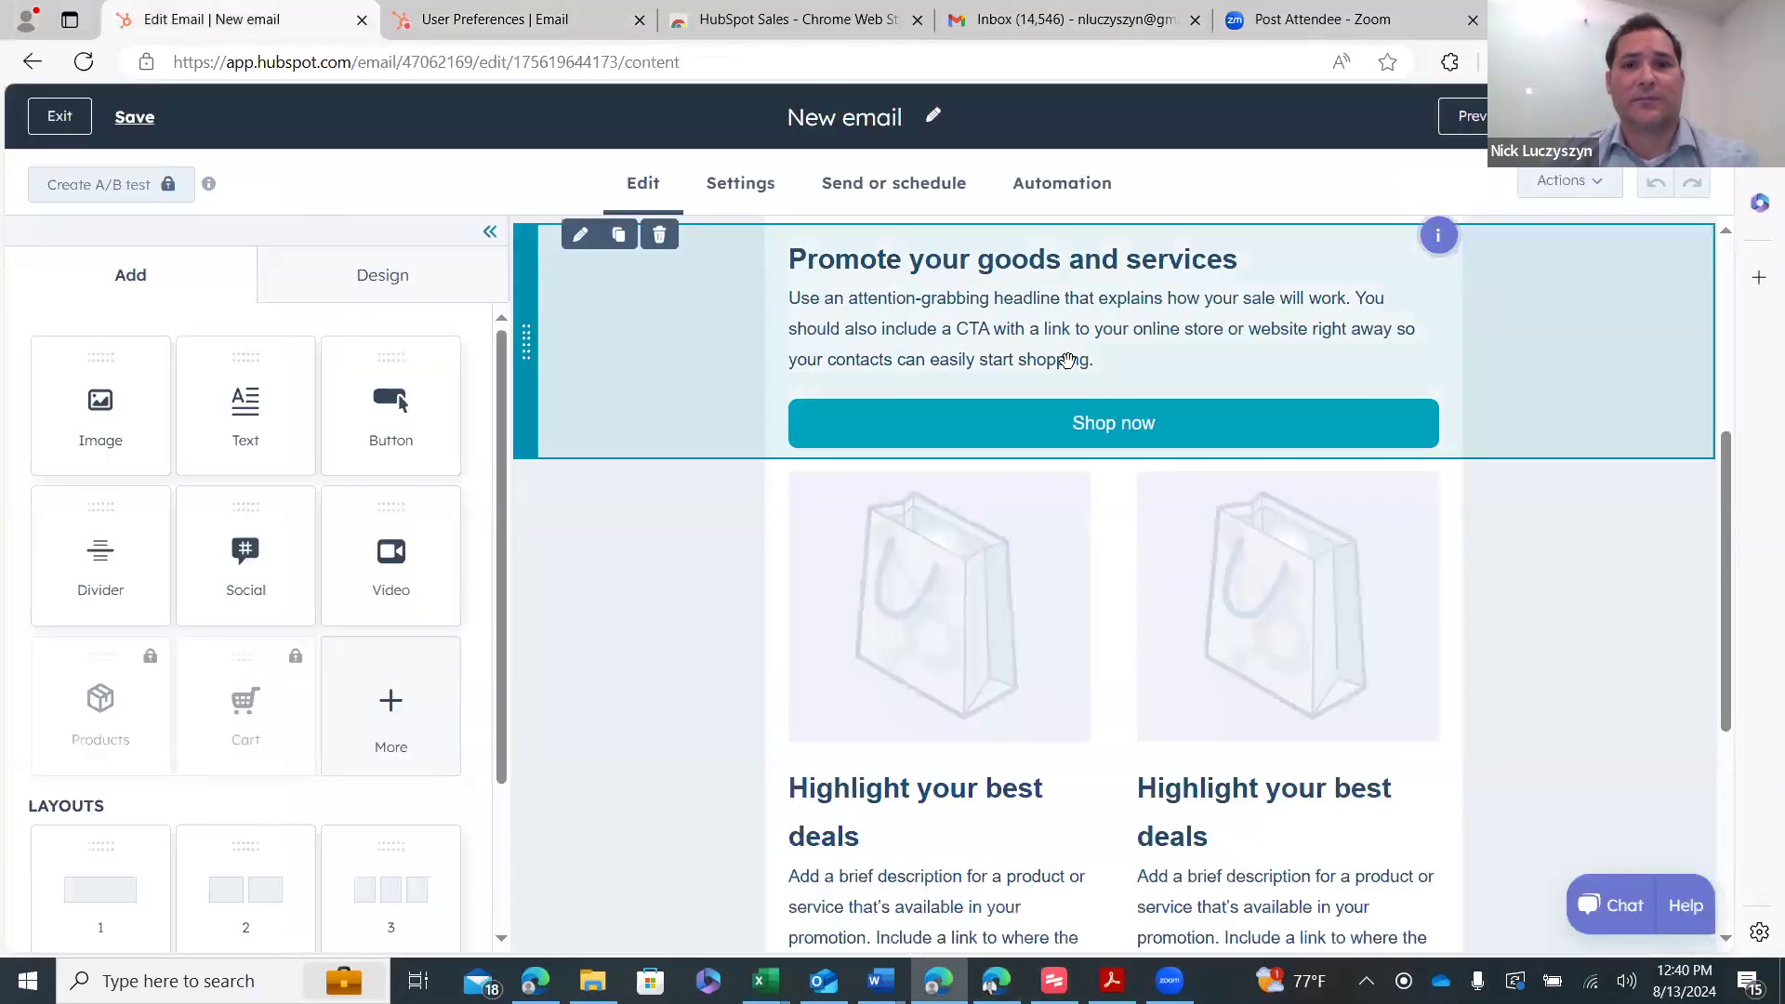
{"action": "left_click", "coordinate": [83, 118]}
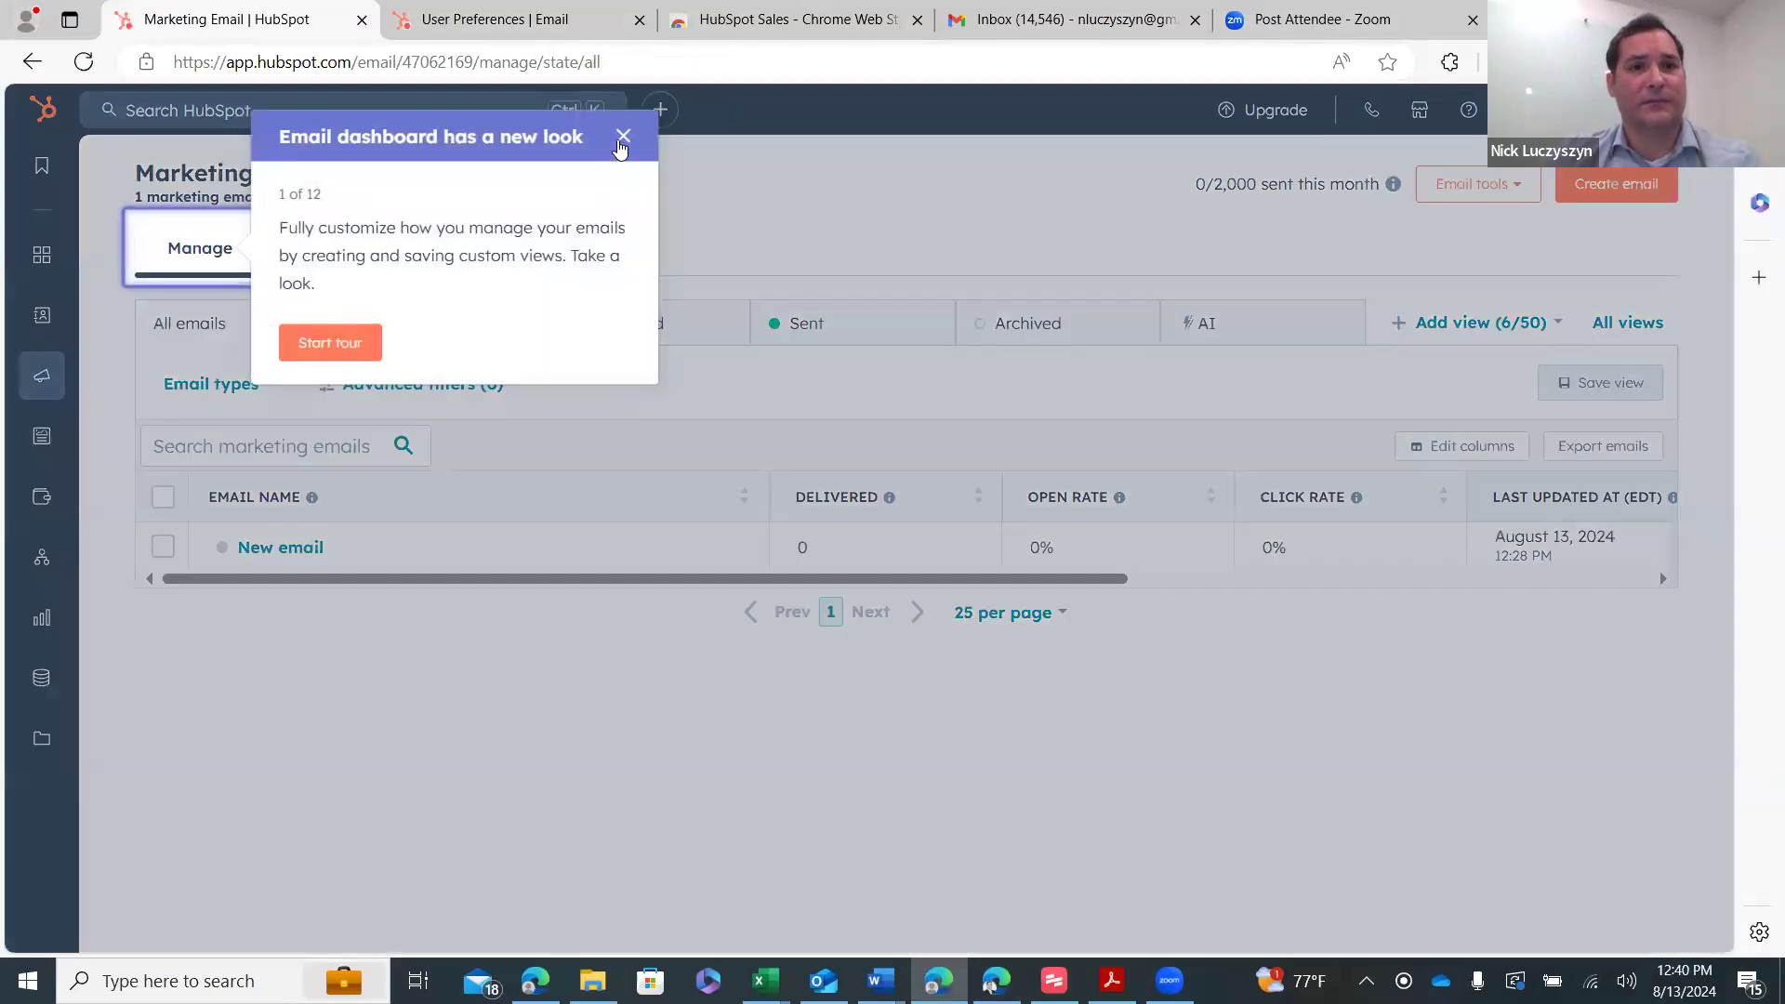
{"action": "left_click", "coordinate": [622, 138]}
{"action": "left_click", "coordinate": [734, 279]}
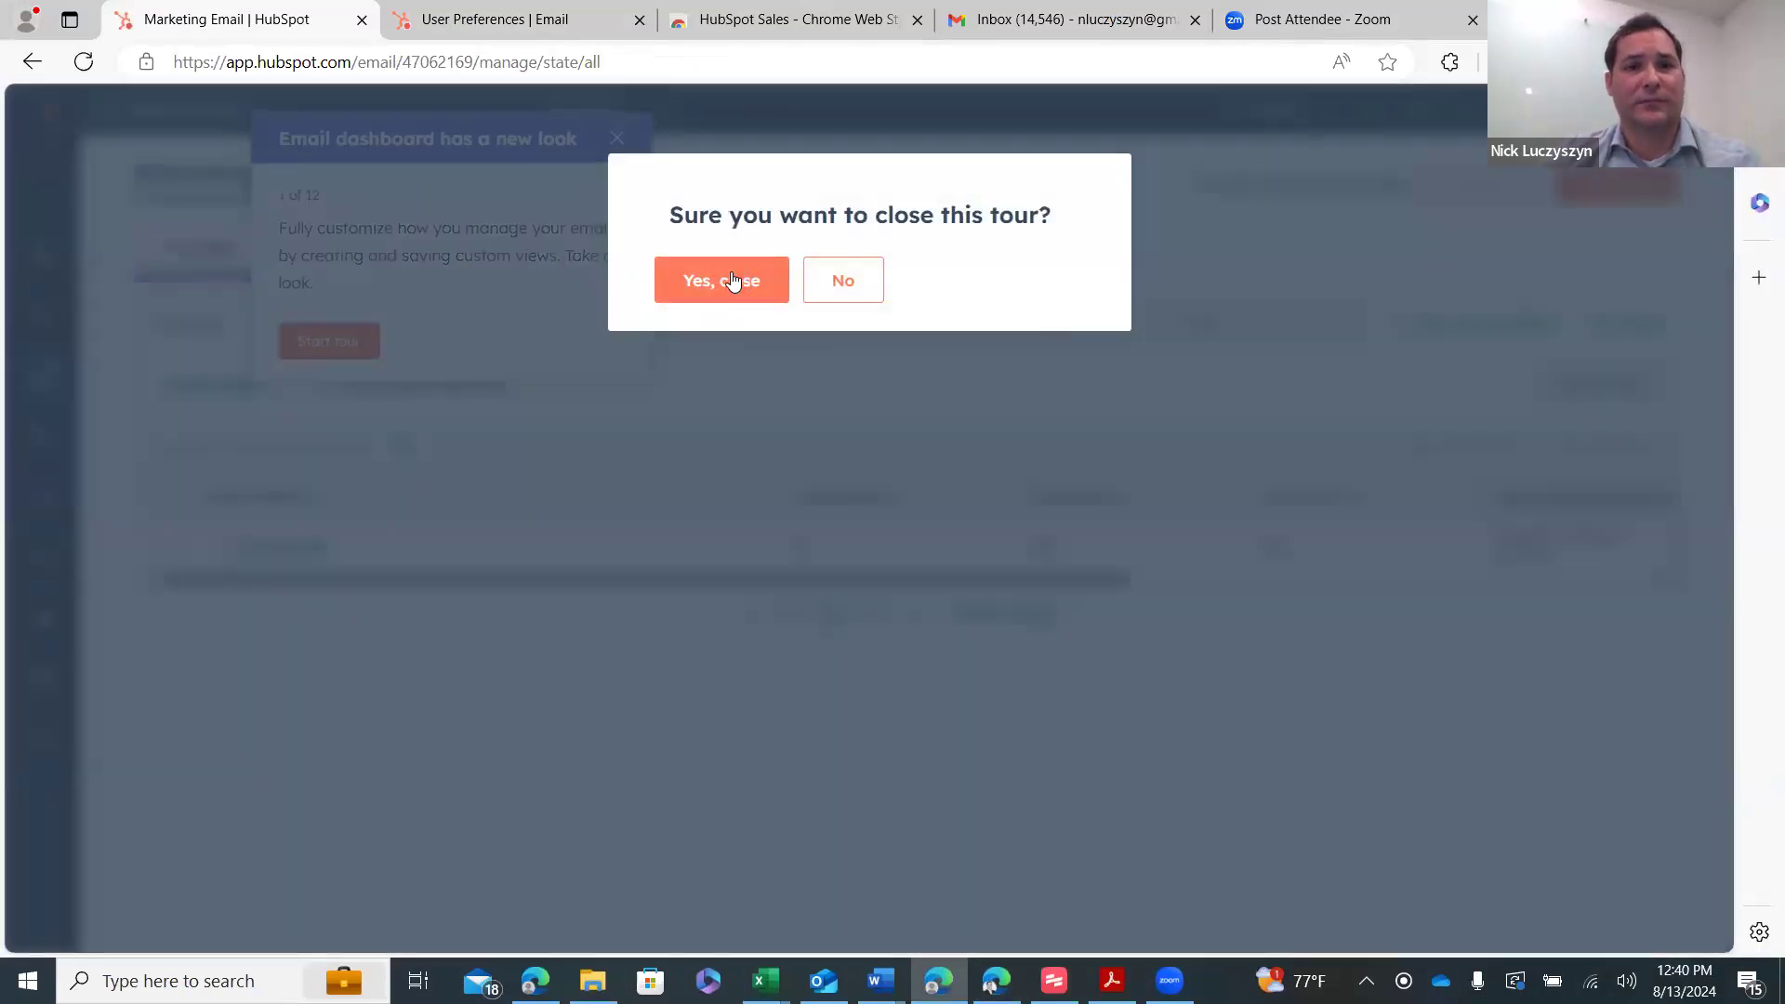
- Open the first contact's record, GSPS Pump's president, from the Contacts list
{"action": "mouse_move", "coordinate": [73, 327]}
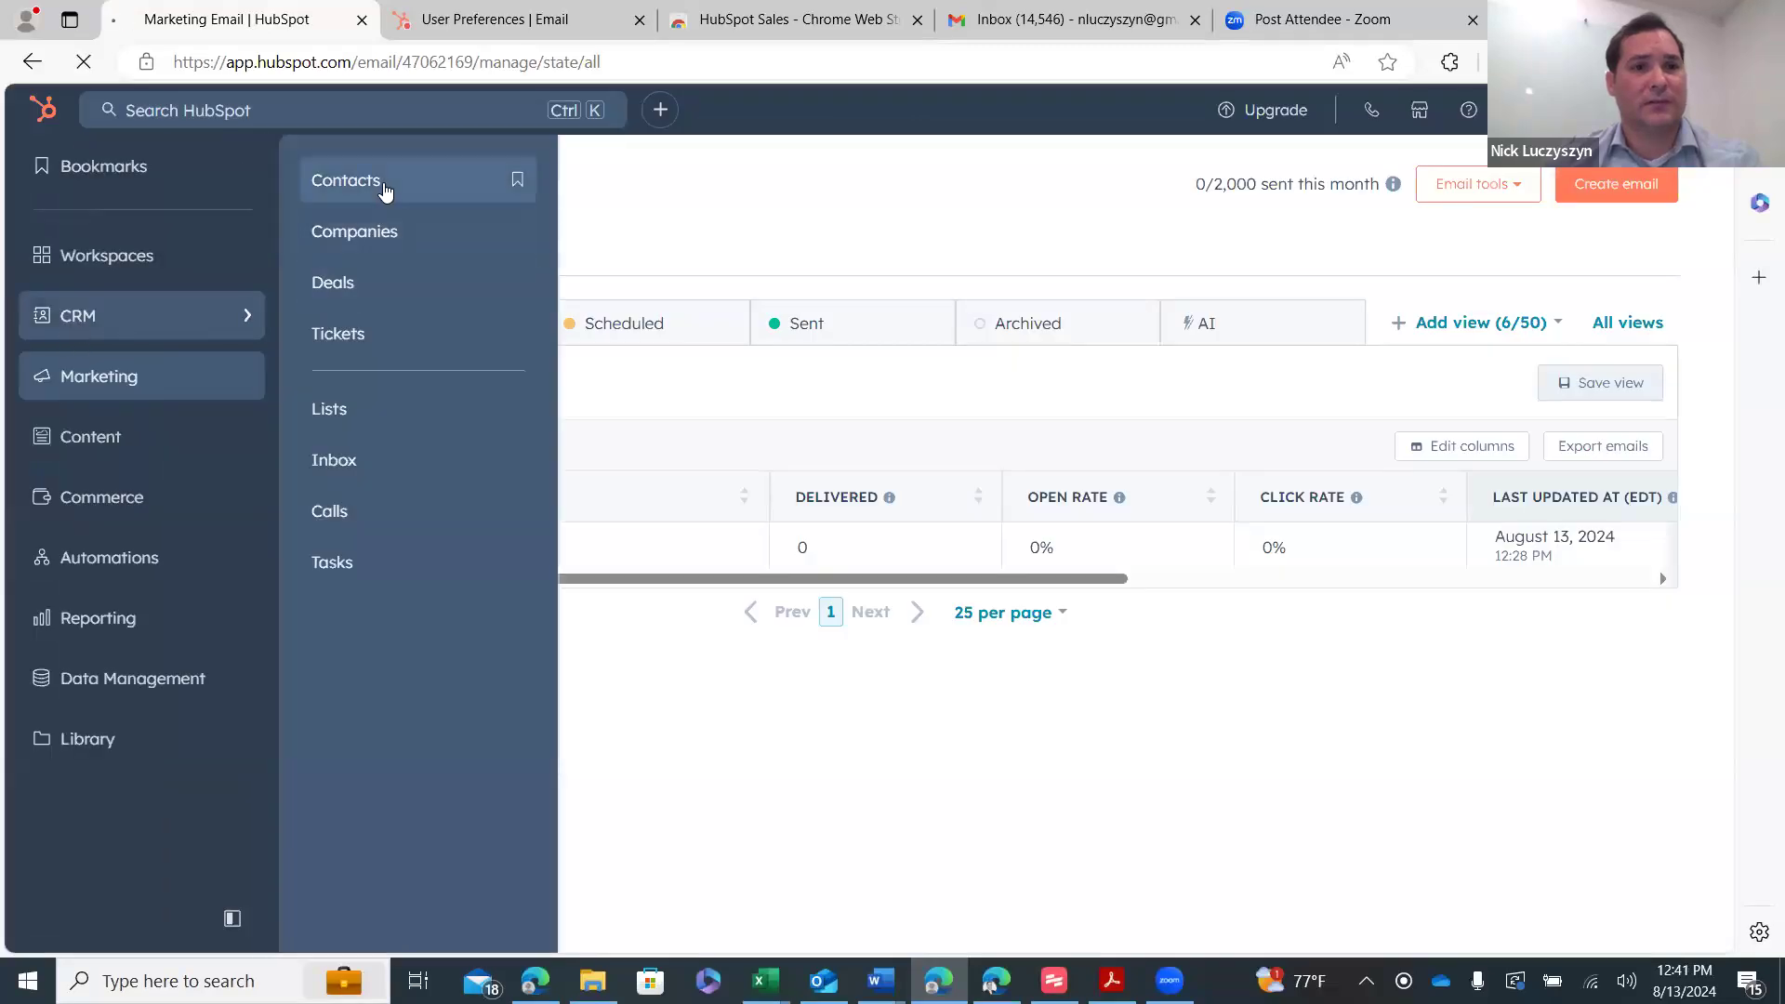
{"action": "left_click", "coordinate": [387, 187]}
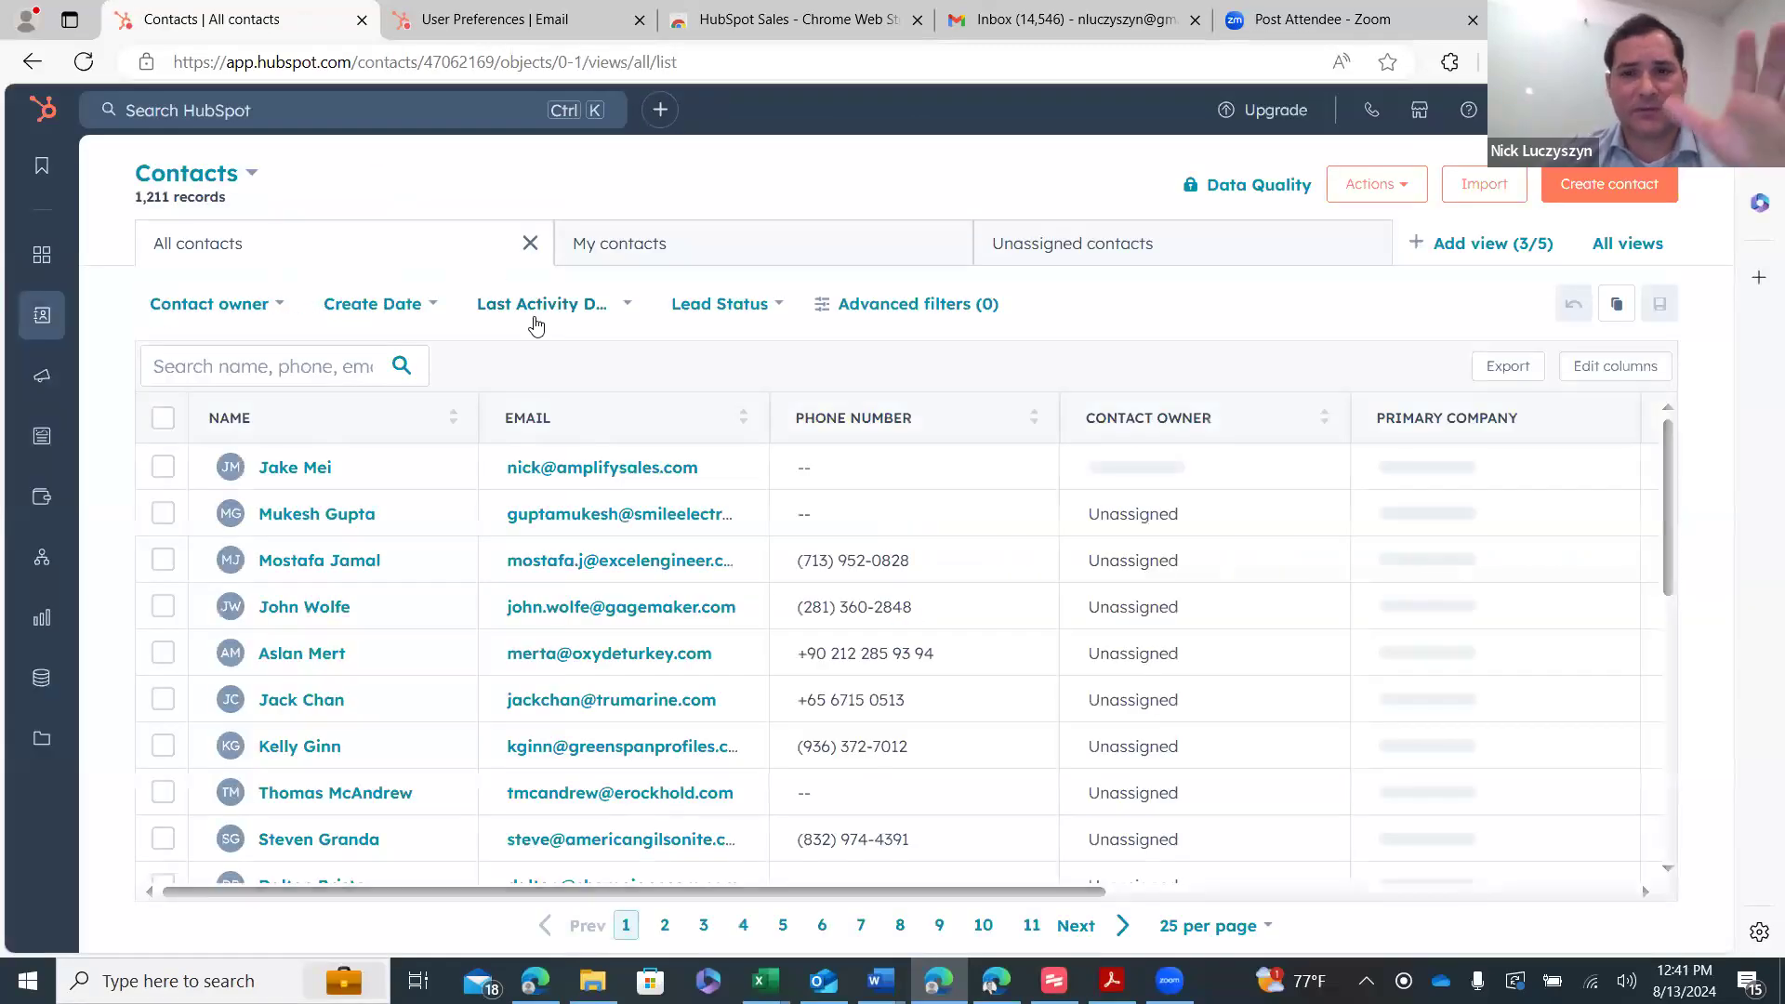
{"action": "left_click", "coordinate": [294, 467]}
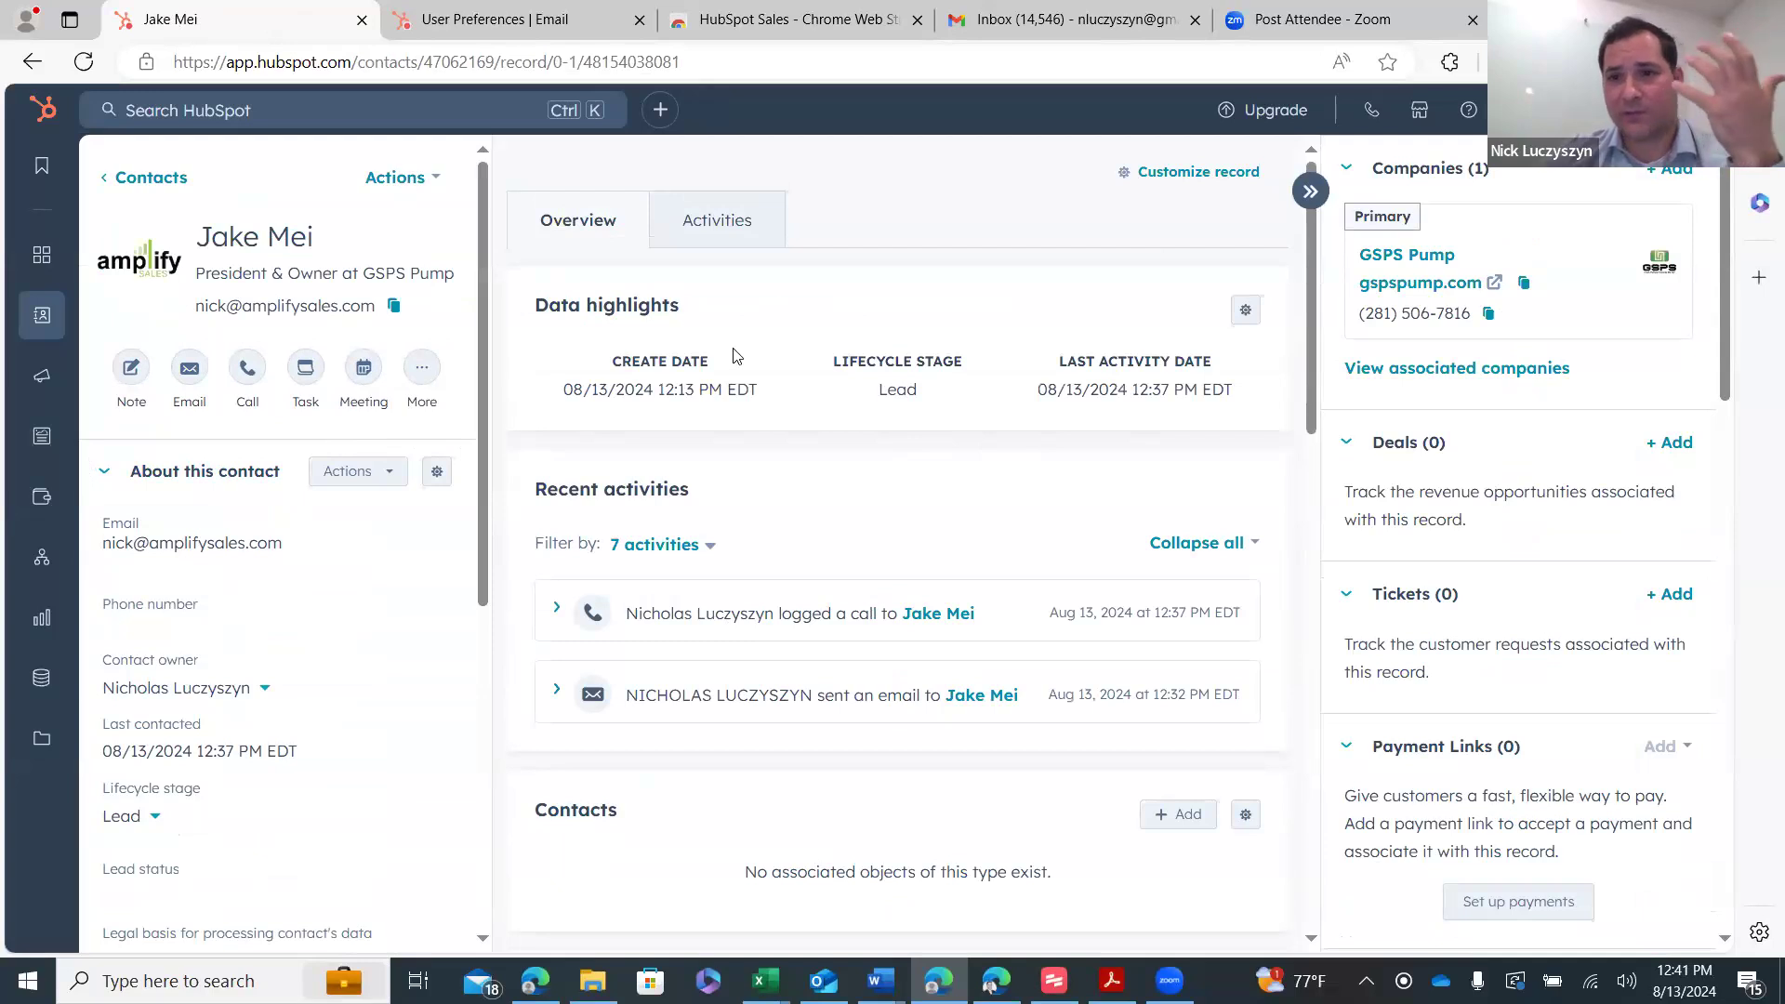
{"action": "left_click", "coordinate": [424, 371]}
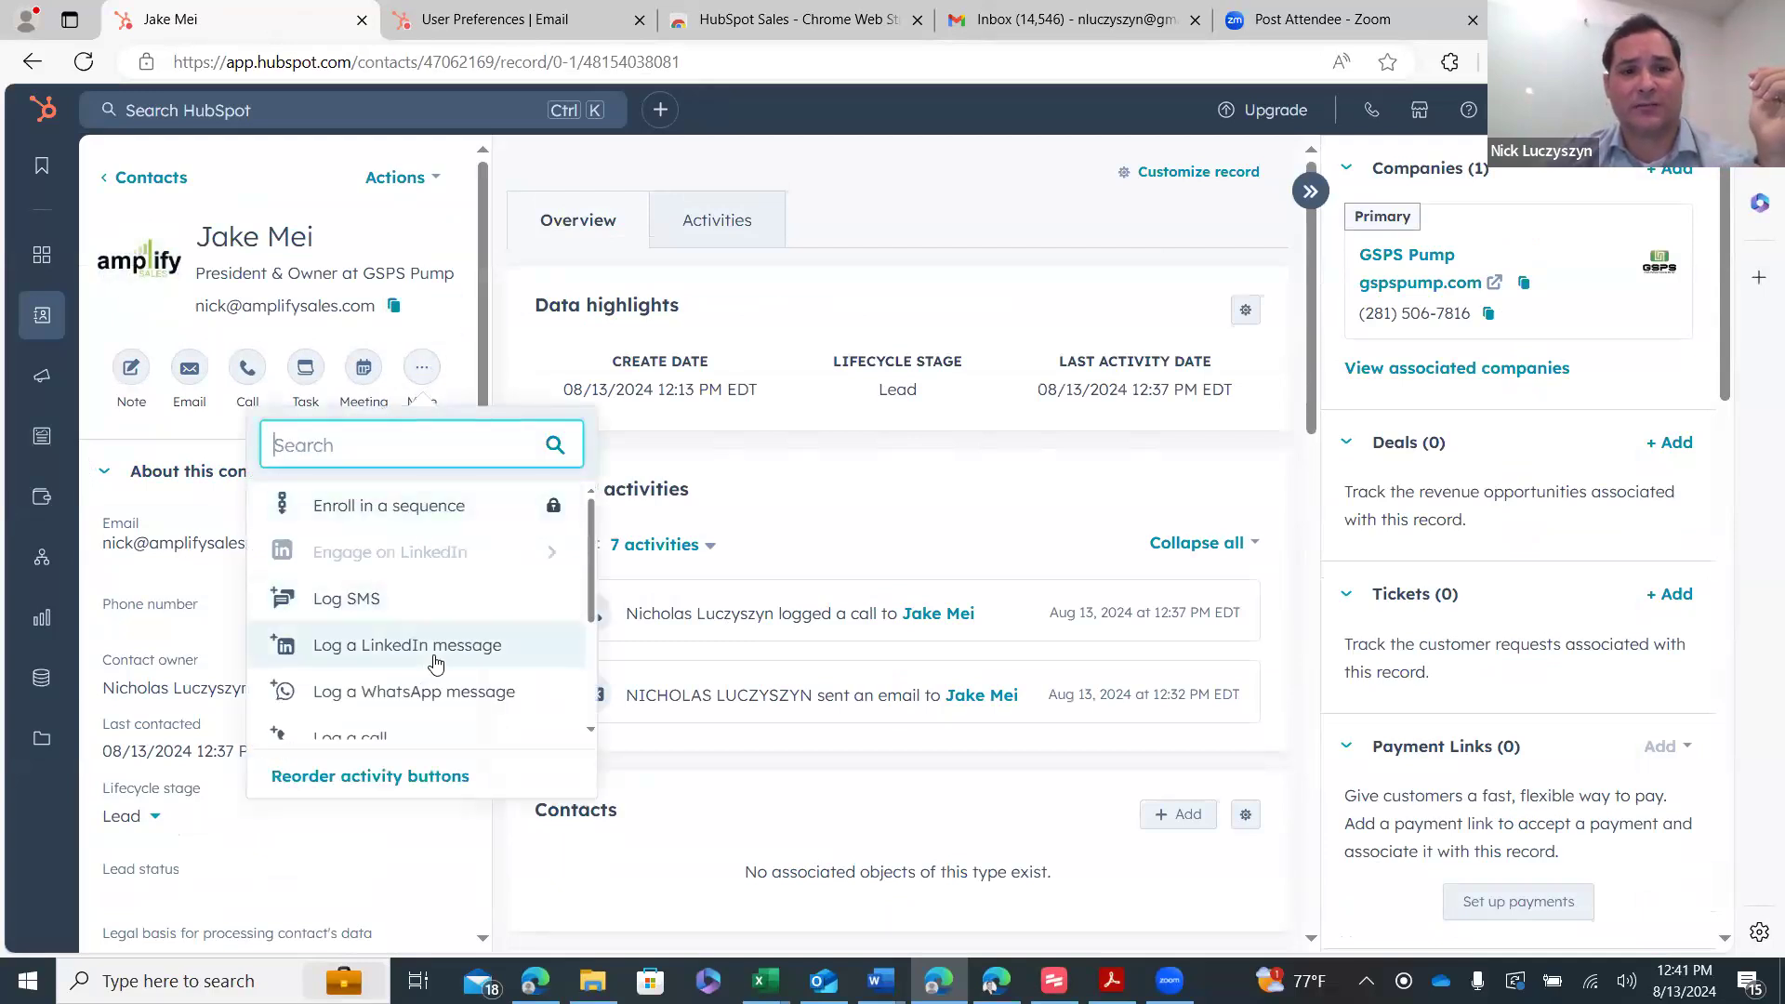
{"action": "scroll", "coordinate": [390, 669], "scroll_direction": "down", "scroll_amount": 1}
{"action": "left_click", "coordinate": [399, 623]}
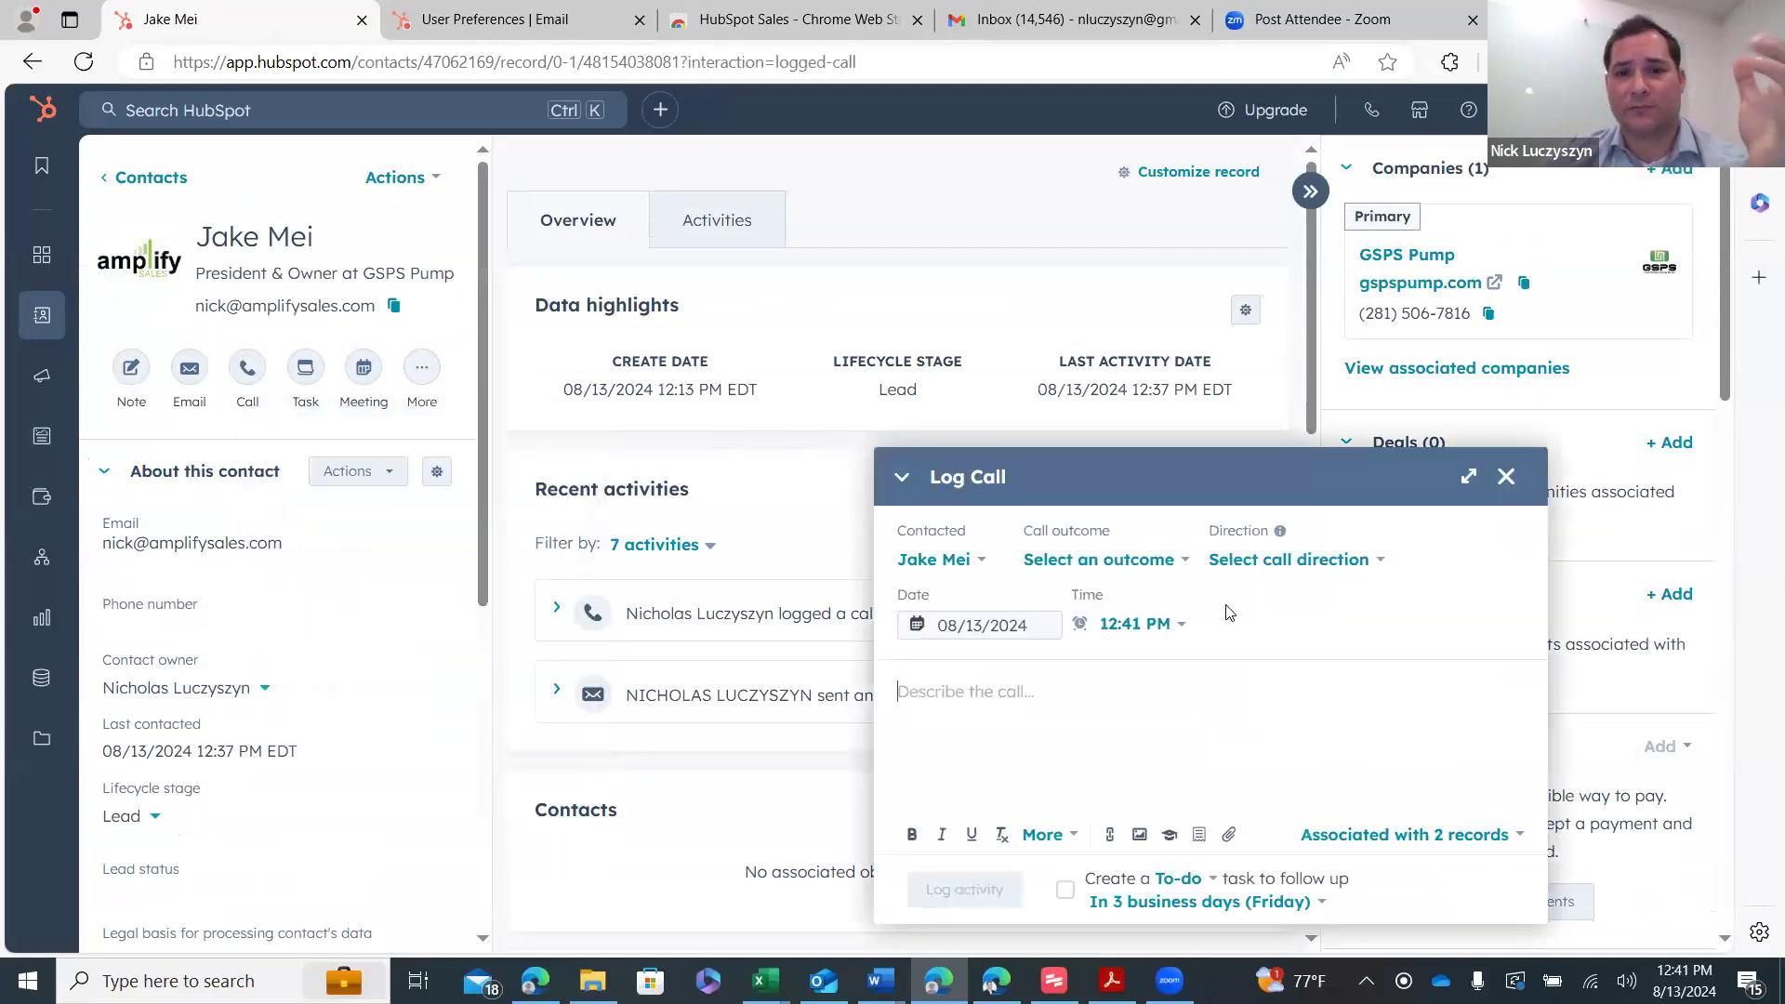
{"action": "left_click", "coordinate": [1106, 559]}
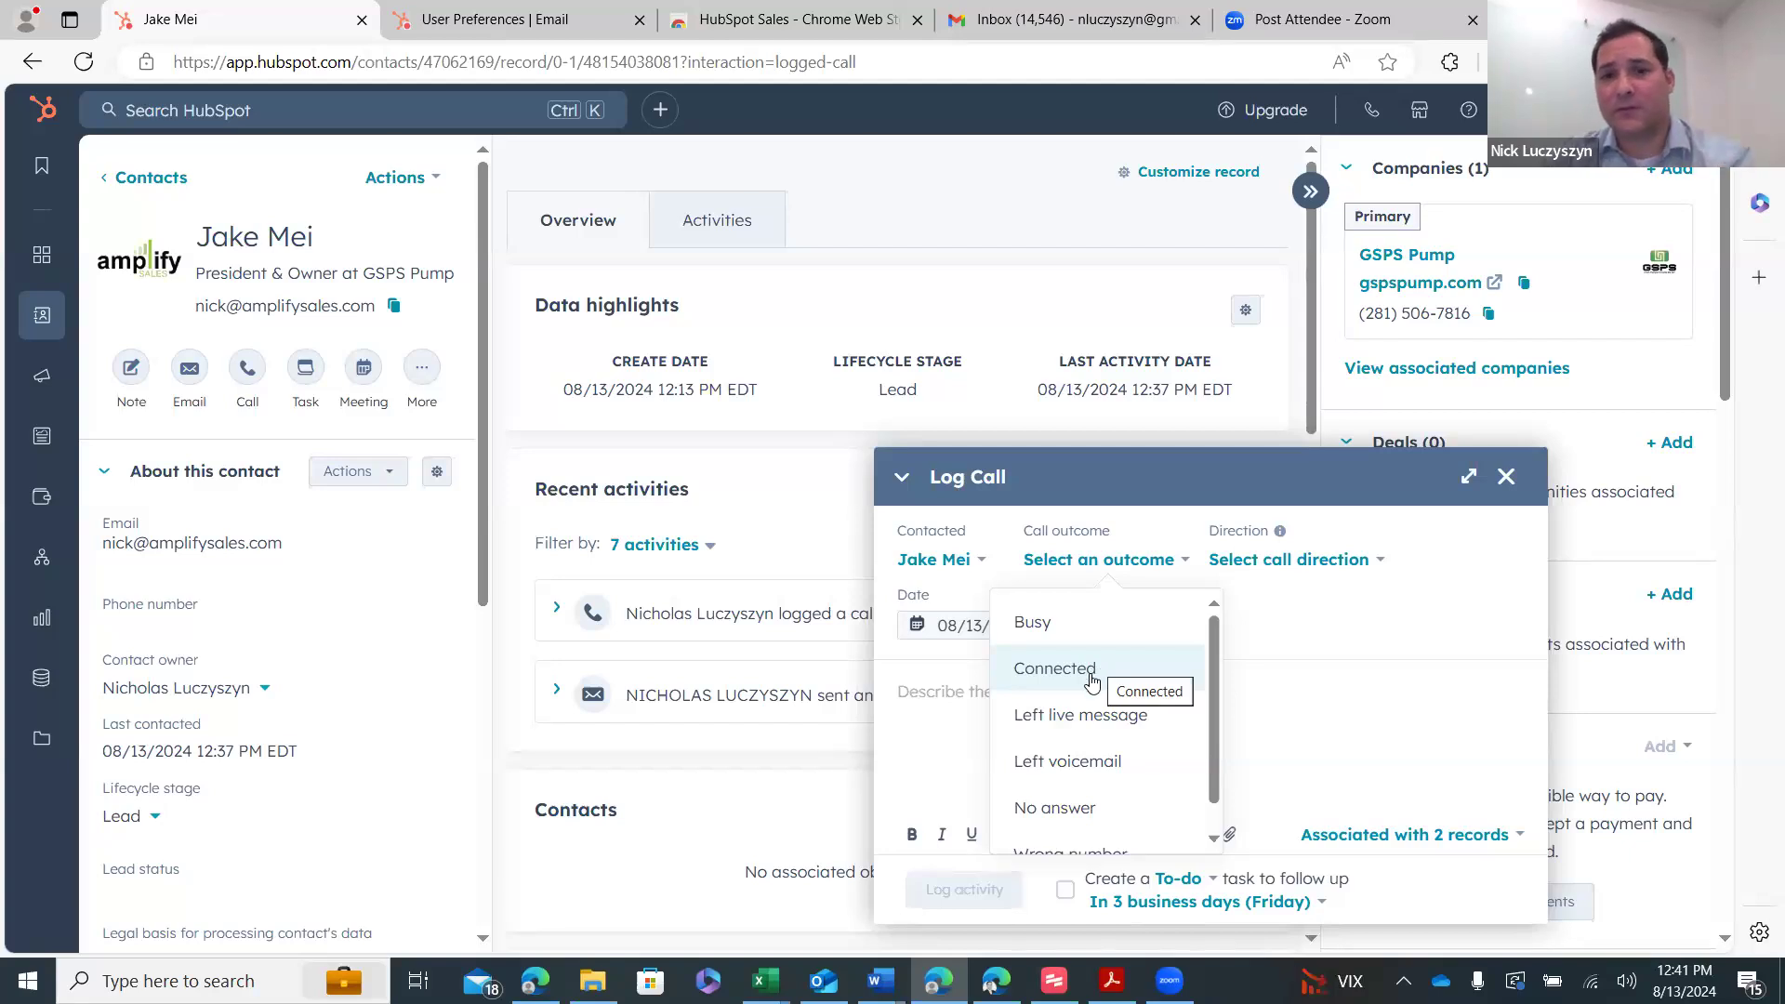
{"action": "left_click", "coordinate": [1092, 684]}
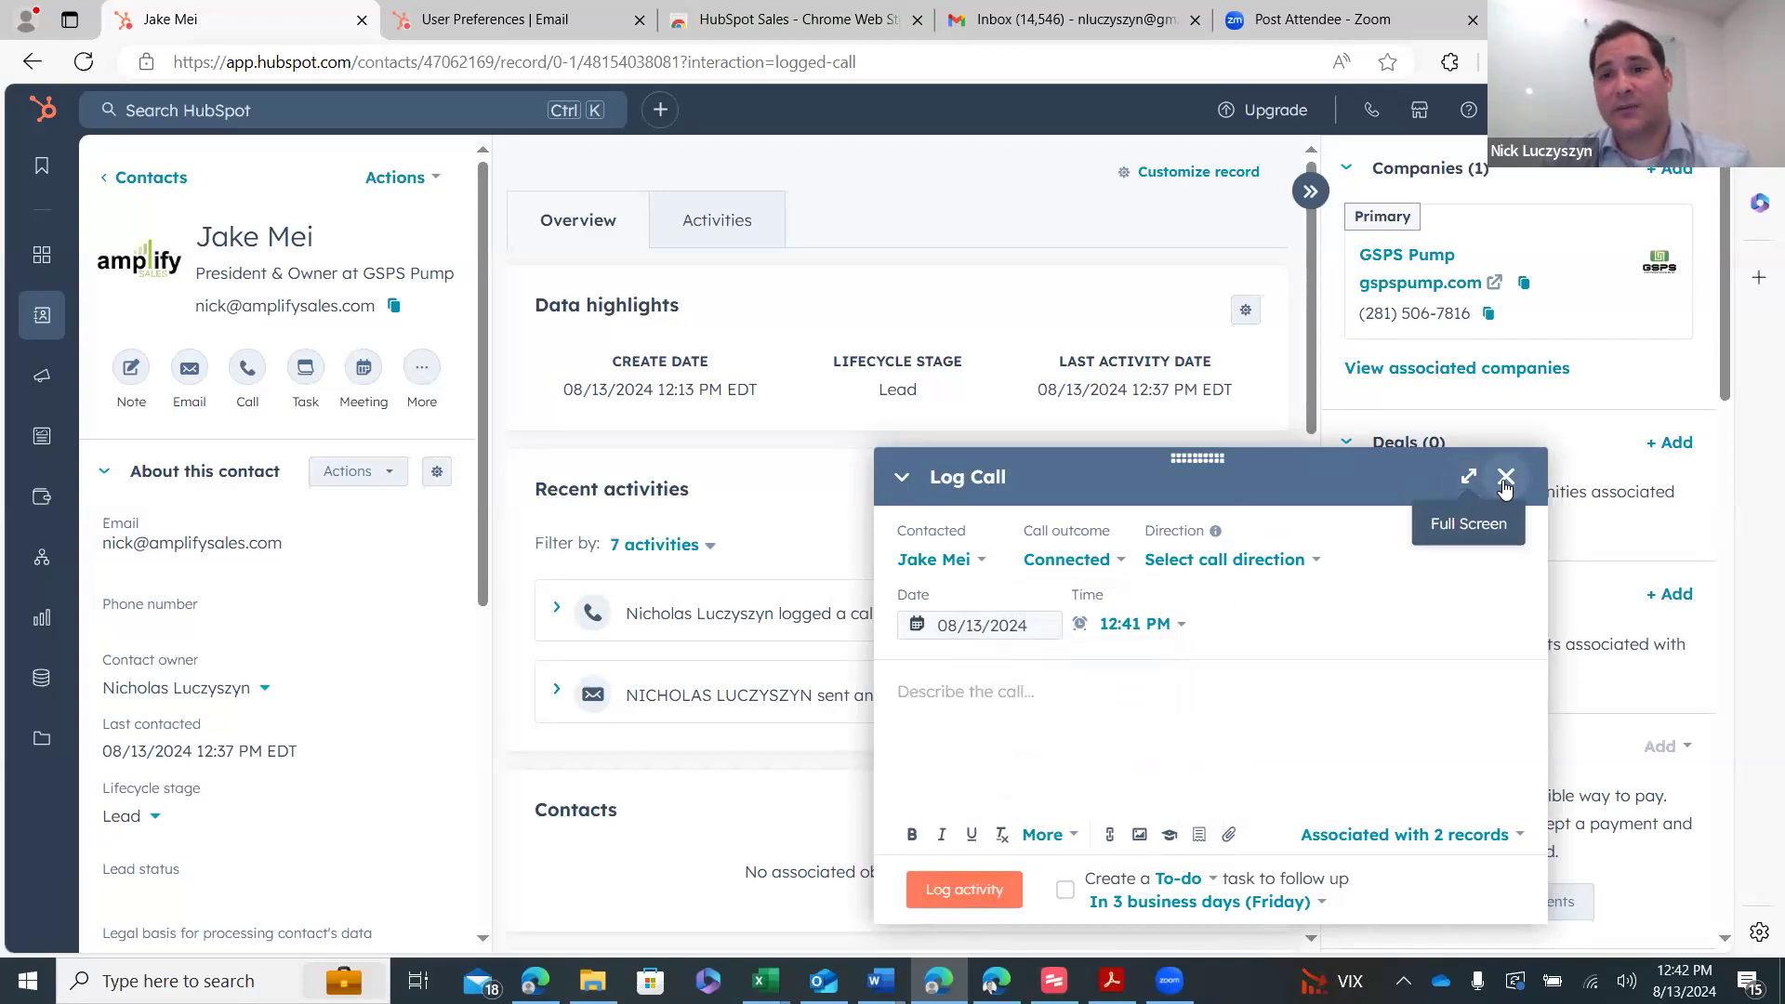
{"action": "left_click", "coordinate": [1506, 478]}
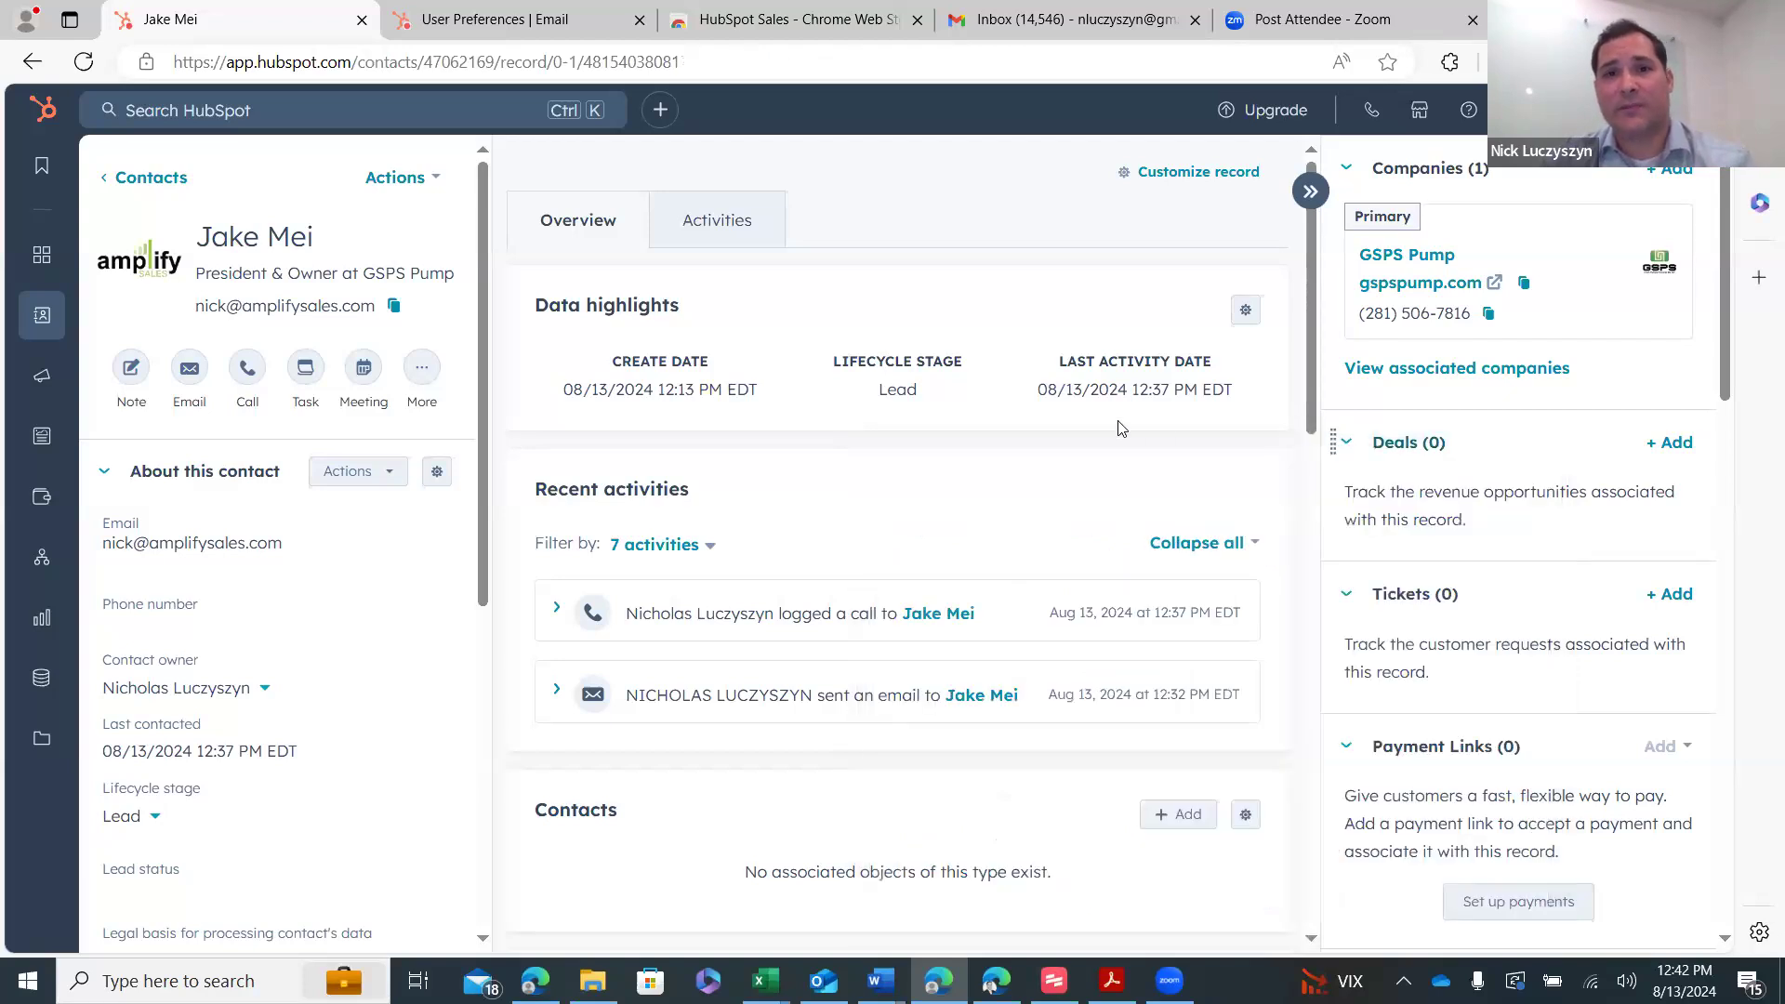
- Log a Completed meeting with the note 'dssfsd' from the contact's Meetings activities
{"action": "left_click", "coordinate": [727, 241]}
{"action": "left_click", "coordinate": [1058, 367]}
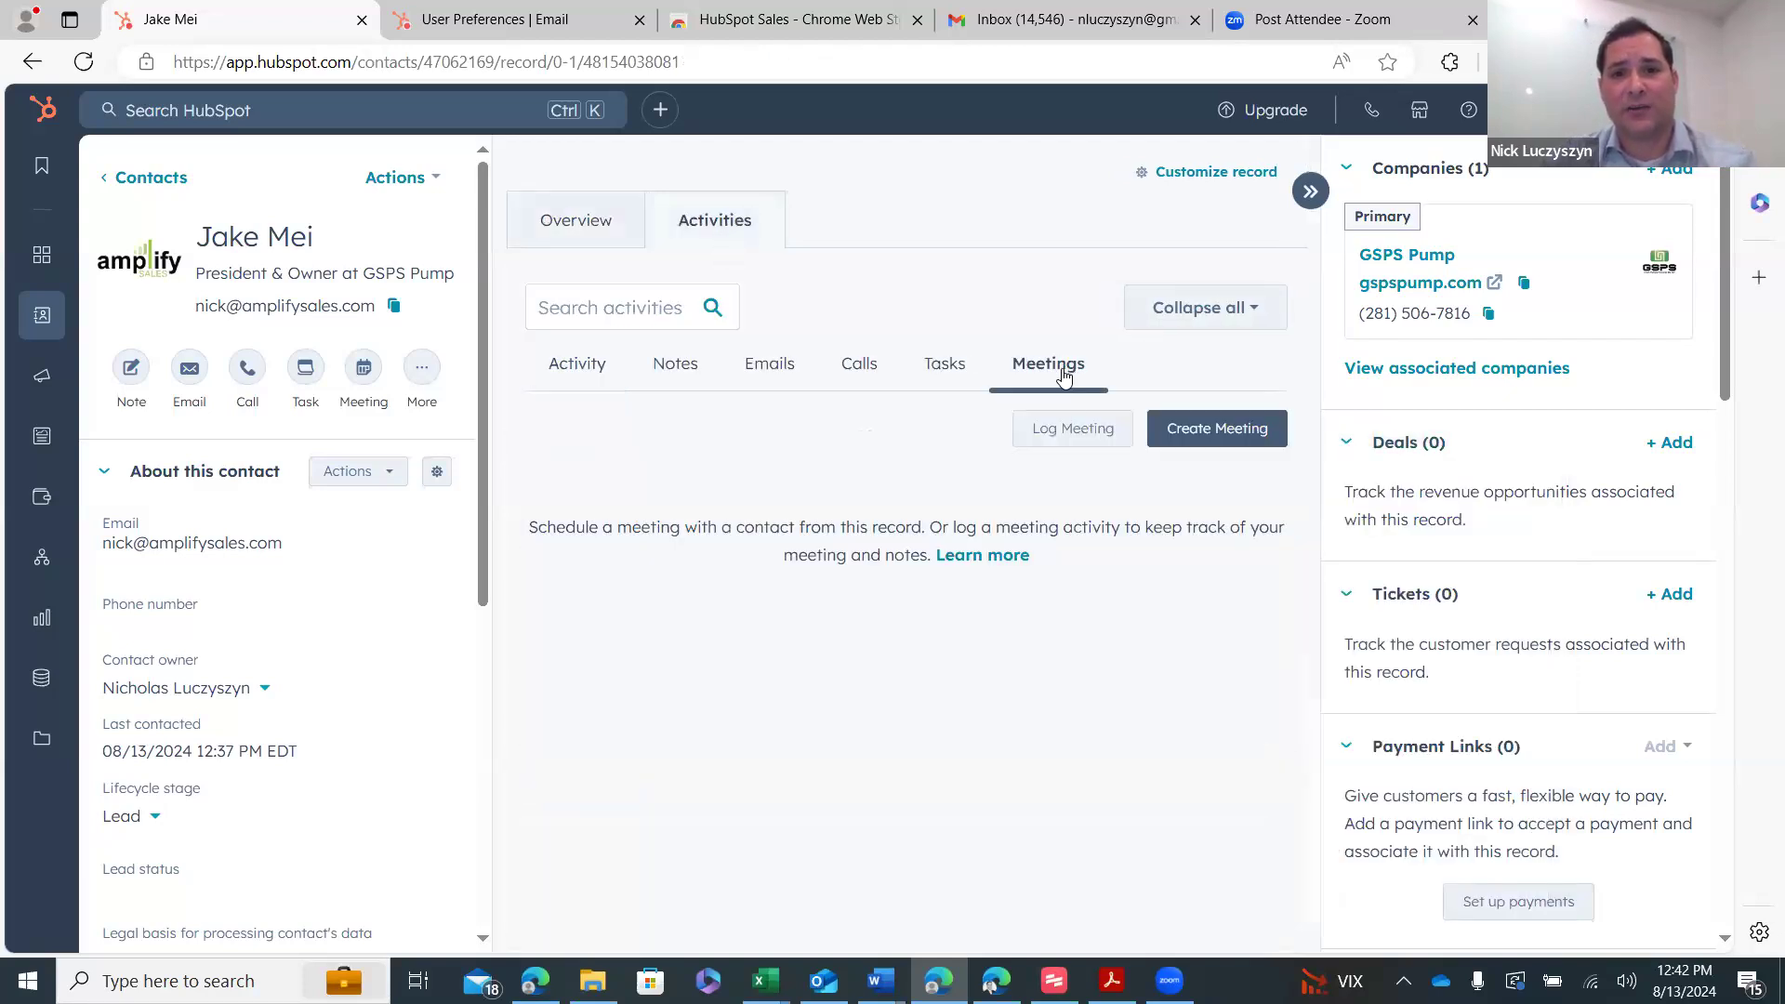
{"action": "left_click", "coordinate": [1084, 429]}
{"action": "left_click", "coordinate": [1130, 560]}
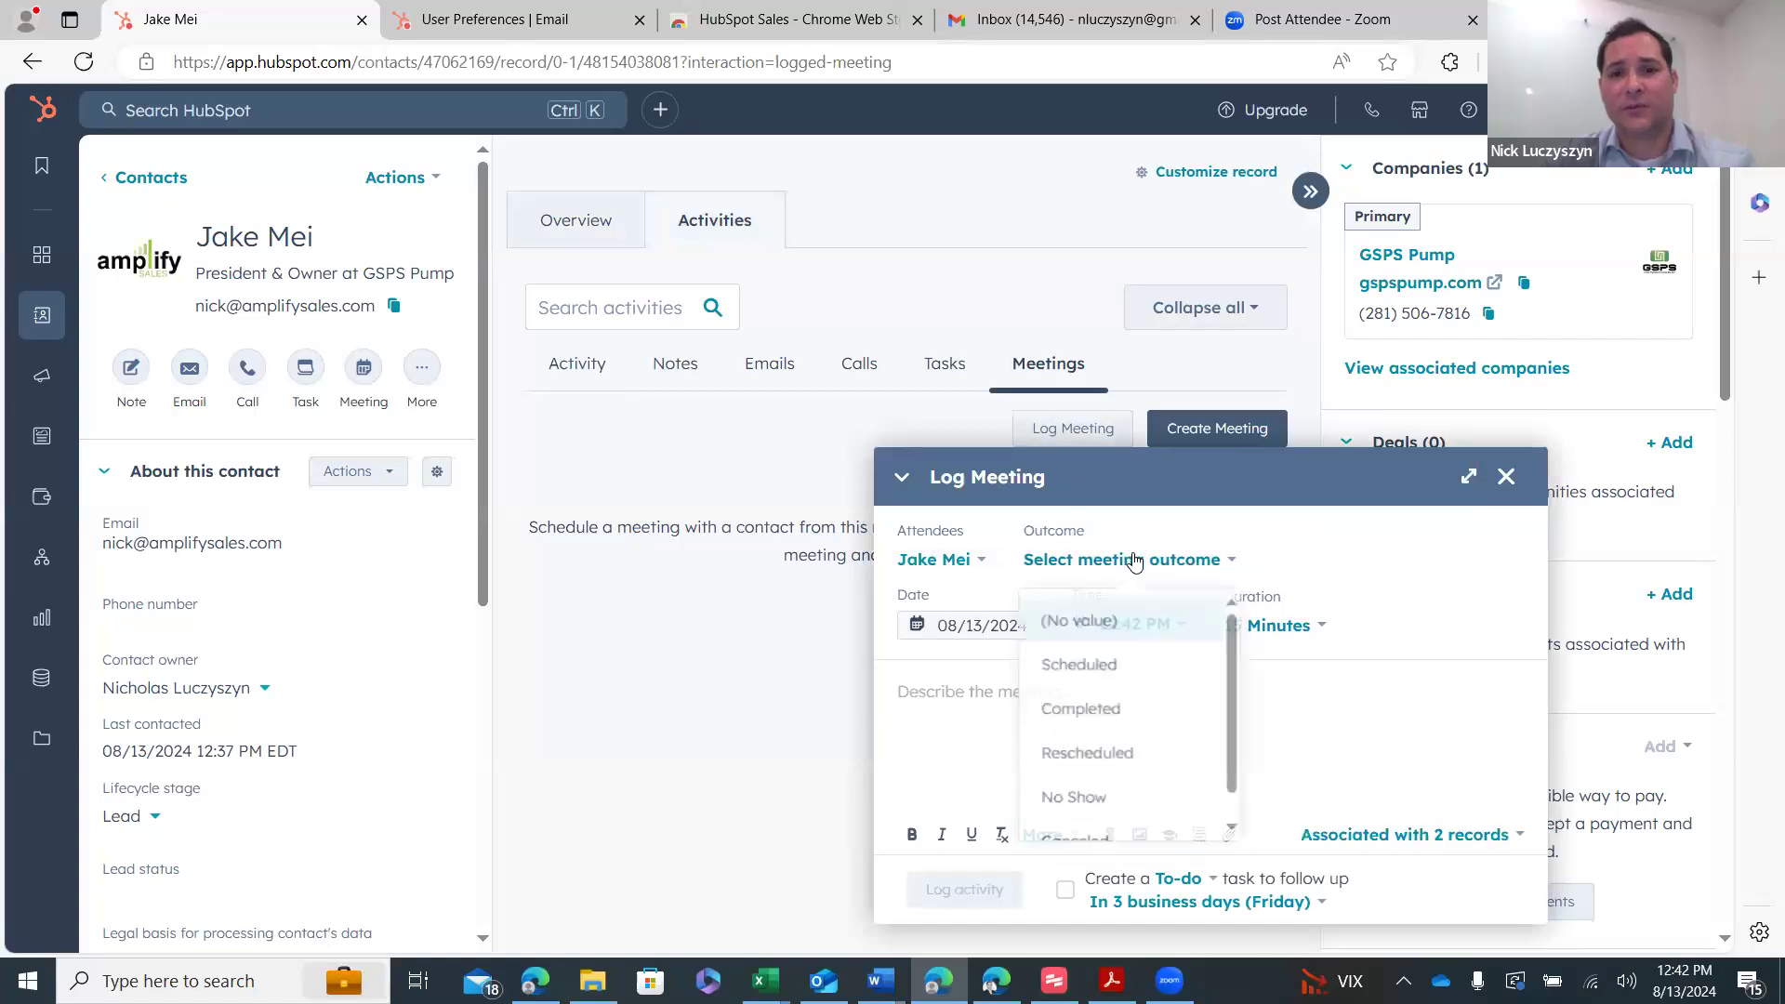
{"action": "left_click", "coordinate": [1141, 737]}
{"action": "type", "text": "dssfsd"}
{"action": "left_click", "coordinate": [960, 888]}
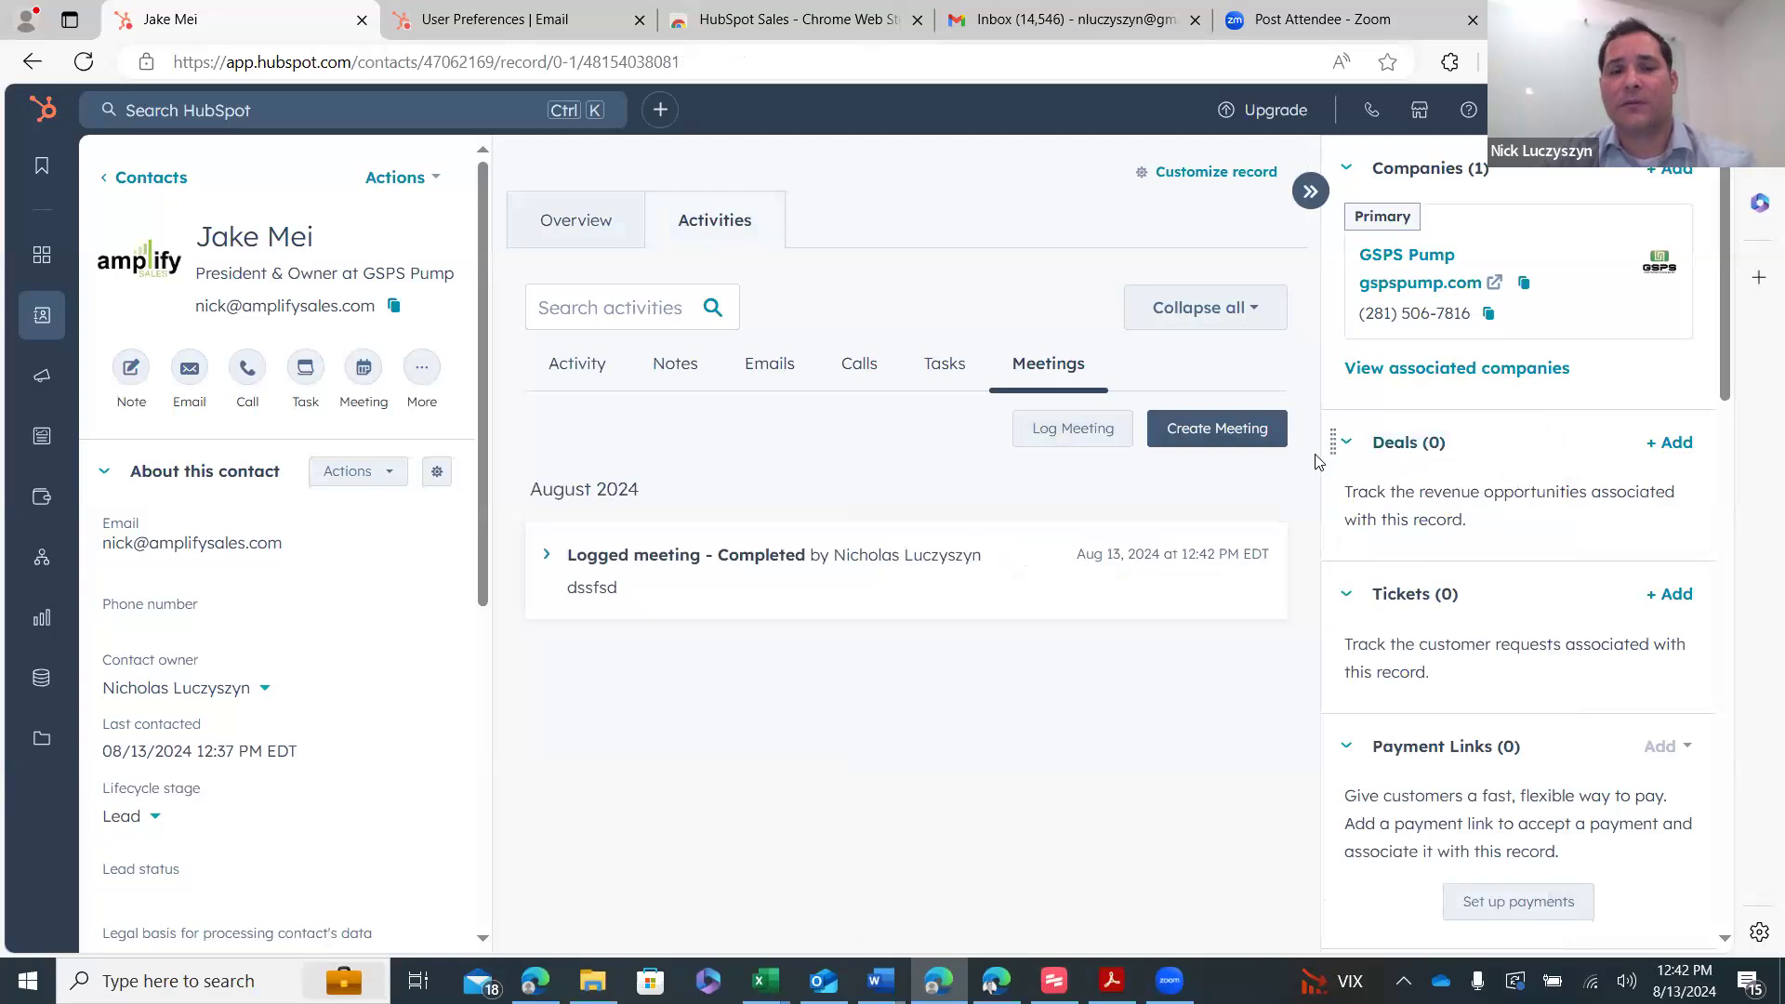
- Fill a new deal form with stage Closed Won, then close it without creating it
{"action": "left_click", "coordinate": [1653, 451]}
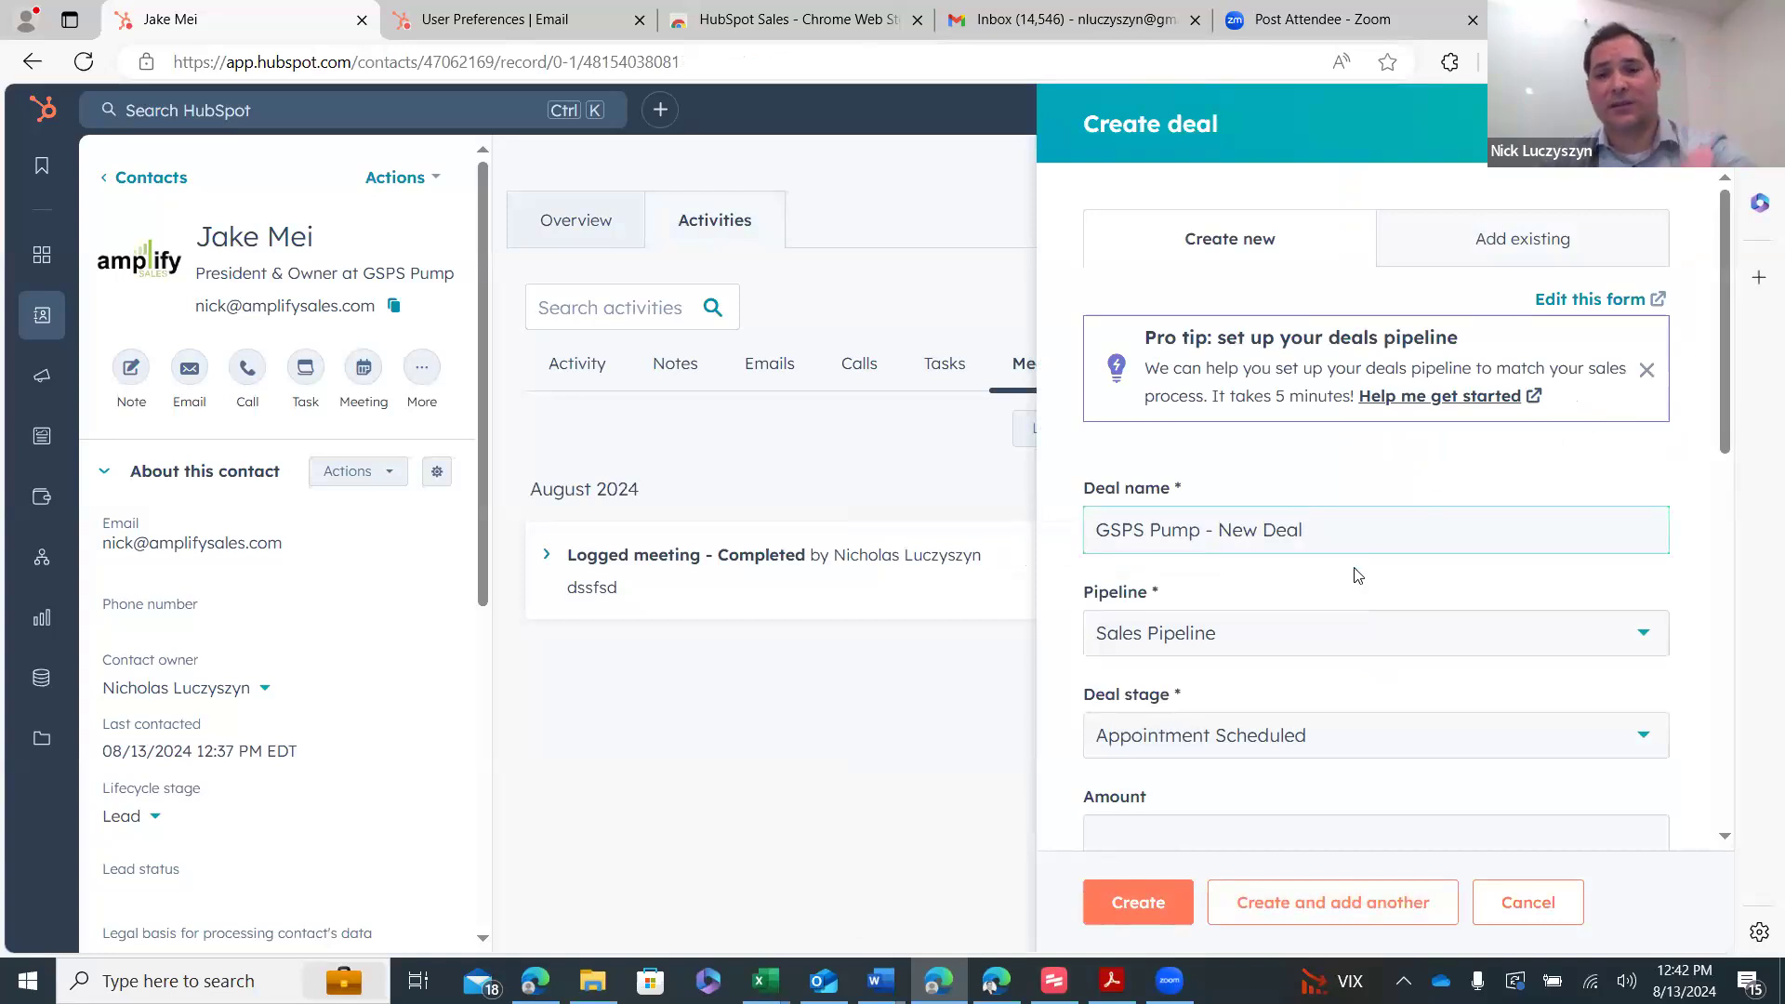
{"action": "left_click", "coordinate": [1304, 739]}
{"action": "scroll", "coordinate": [1207, 684], "scroll_direction": "down", "scroll_amount": 1}
{"action": "left_click", "coordinate": [1200, 645]}
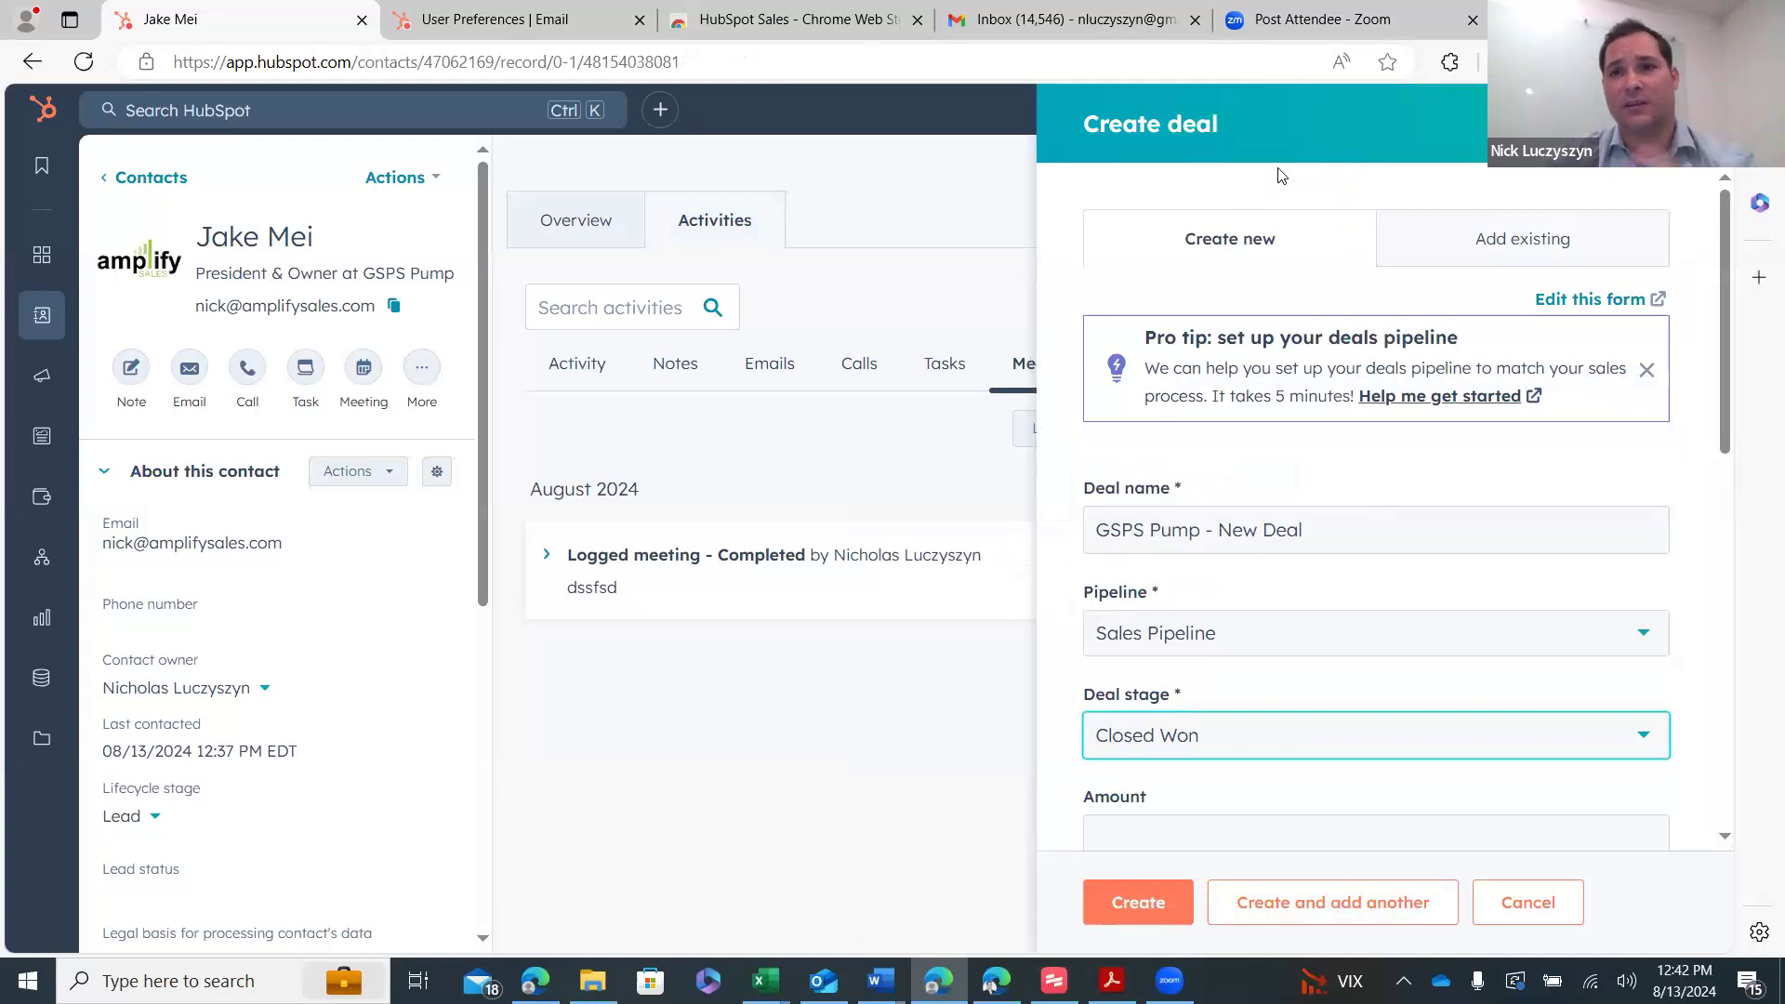
{"action": "left_click", "coordinate": [1746, 123]}
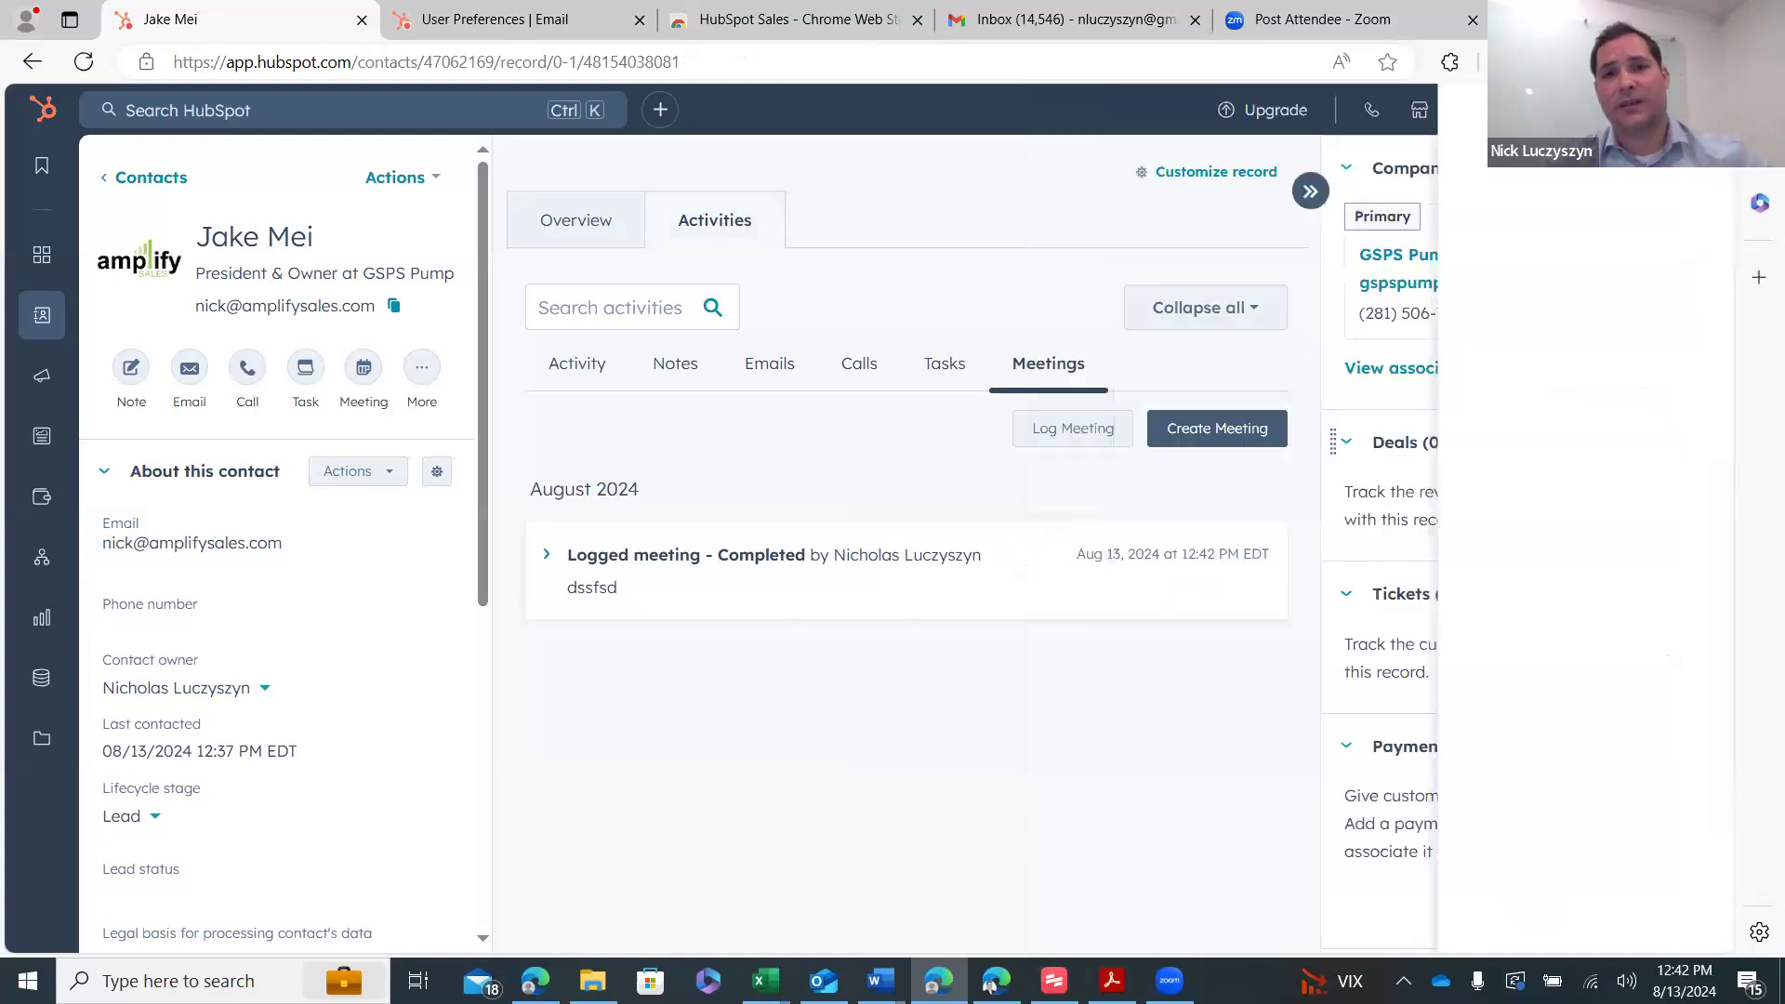
- Show the contact's empty Notes list, then bring the Get Hooked launch page forward
{"action": "left_click", "coordinate": [572, 369]}
{"action": "left_click", "coordinate": [679, 368]}
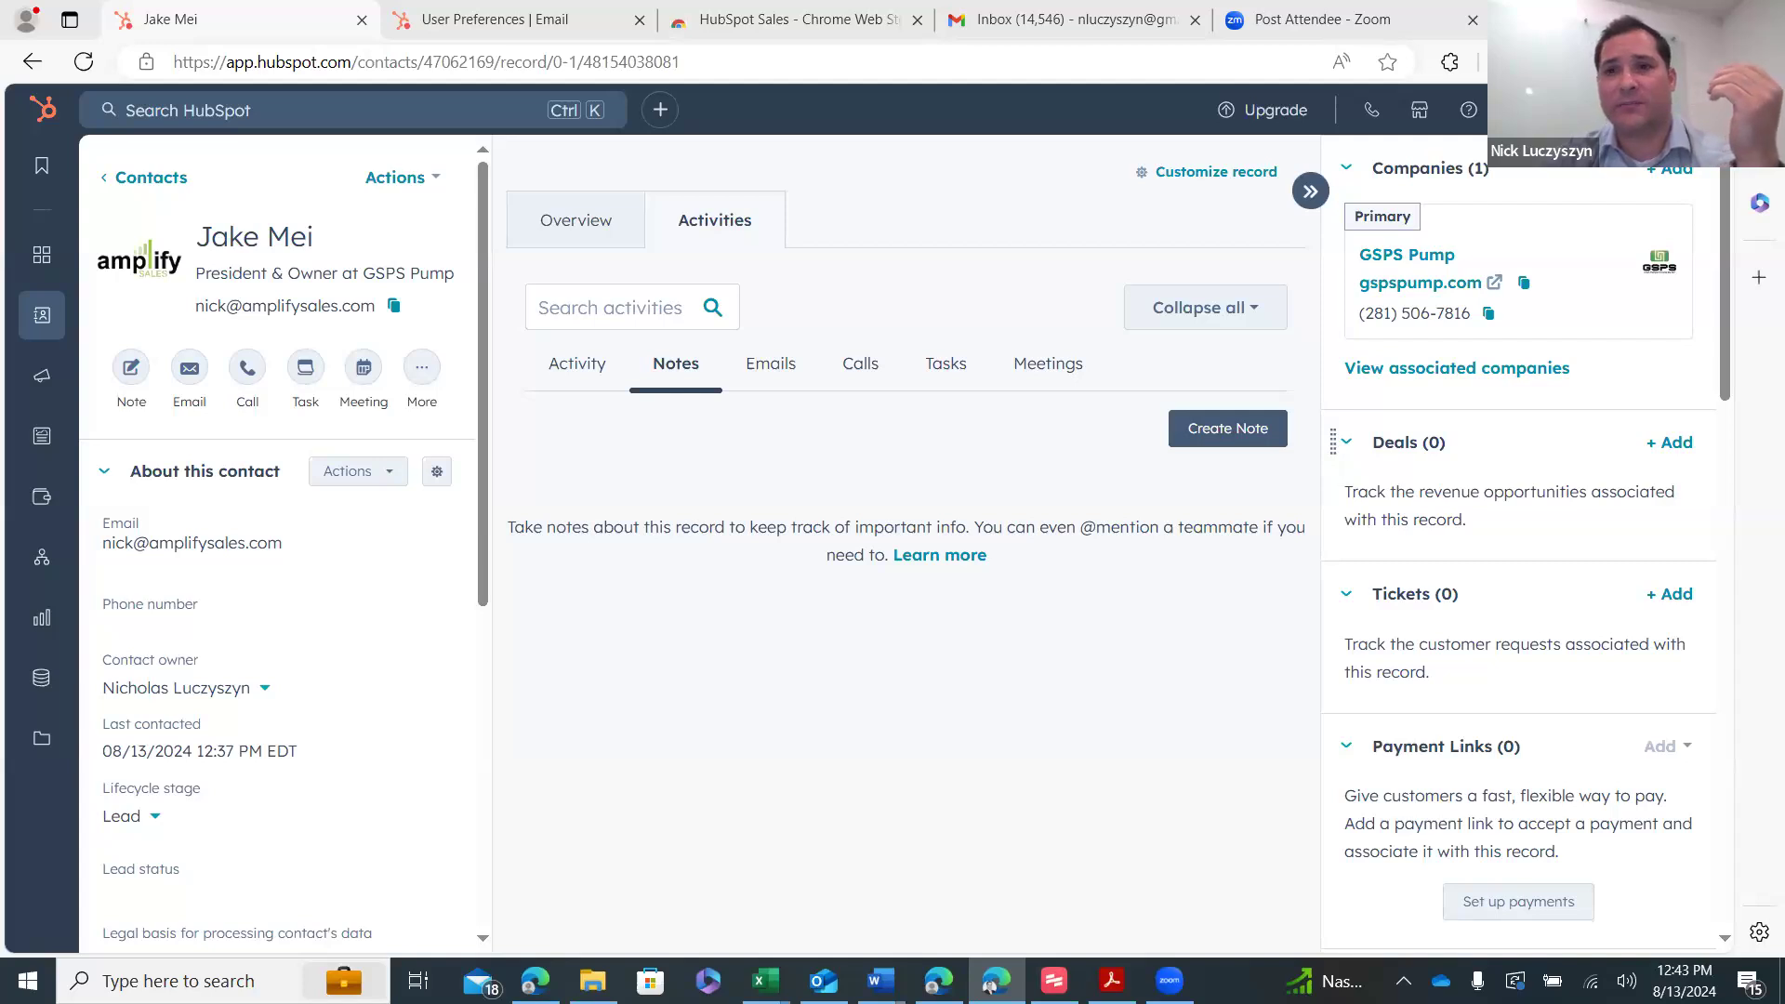
{"action": "left_click", "coordinate": [991, 985]}
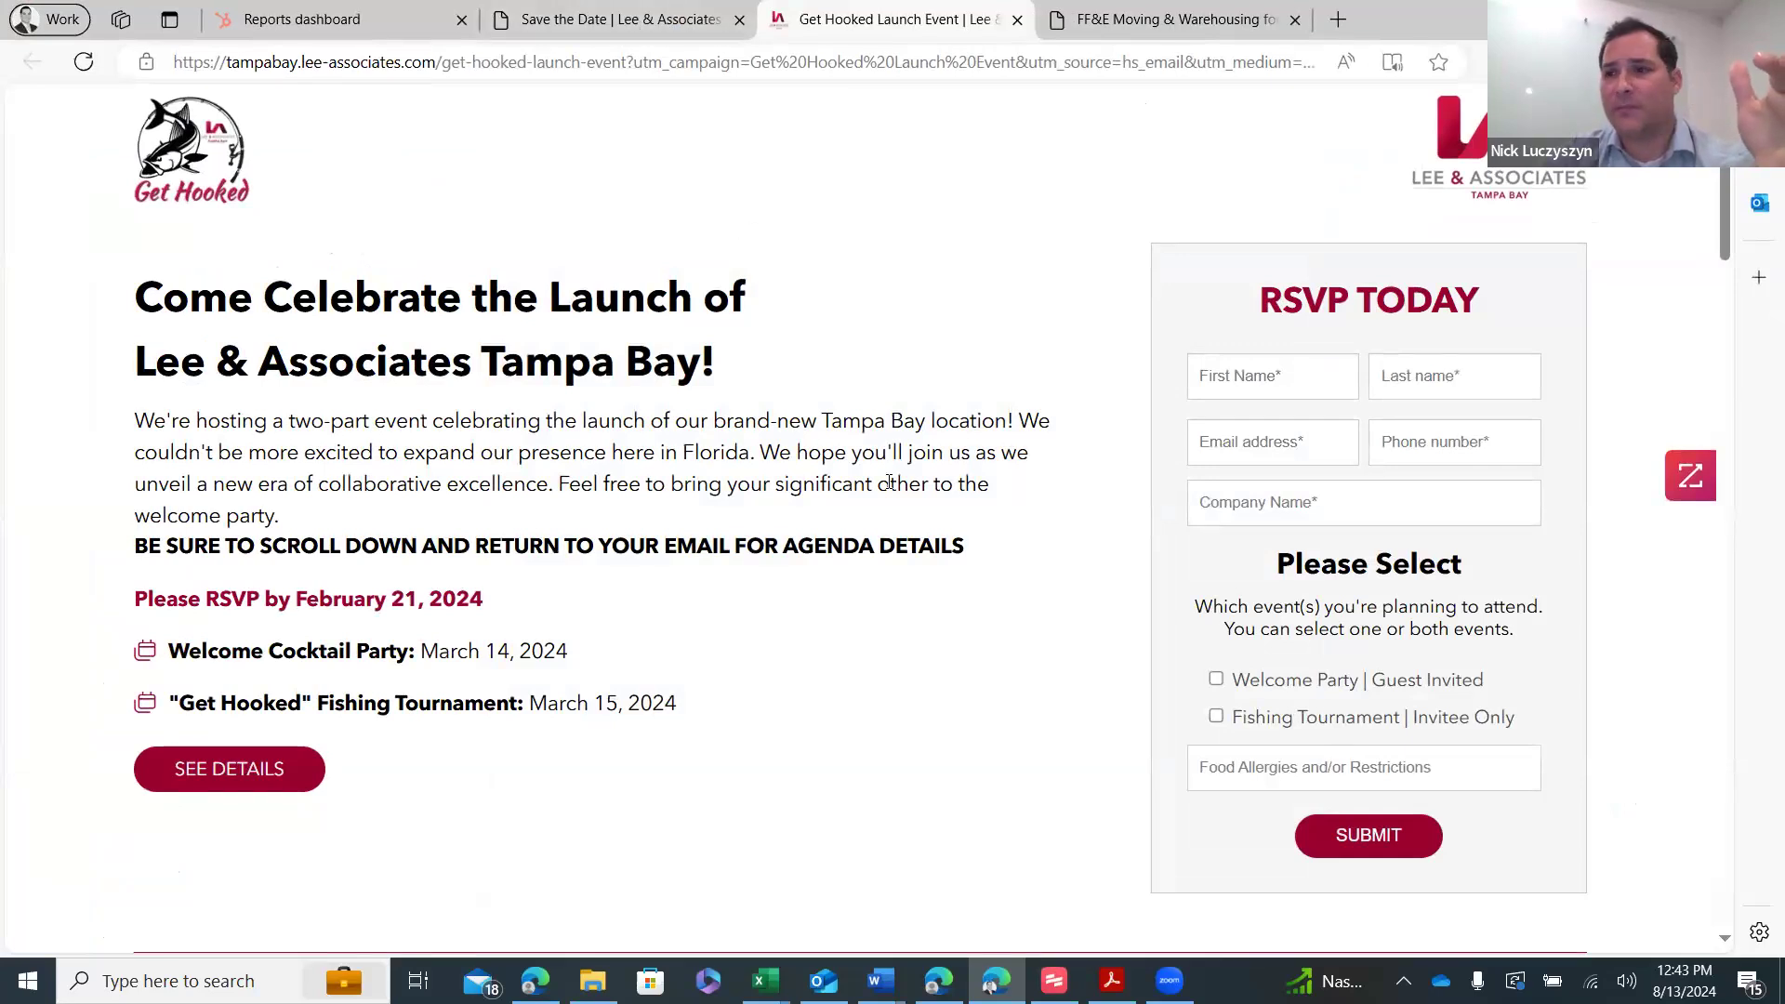
- Review the Get Hooked landing page, then close the FF&E Moving & Warehousing tab
{"action": "scroll", "coordinate": [678, 420], "scroll_direction": "down", "scroll_amount": 4}
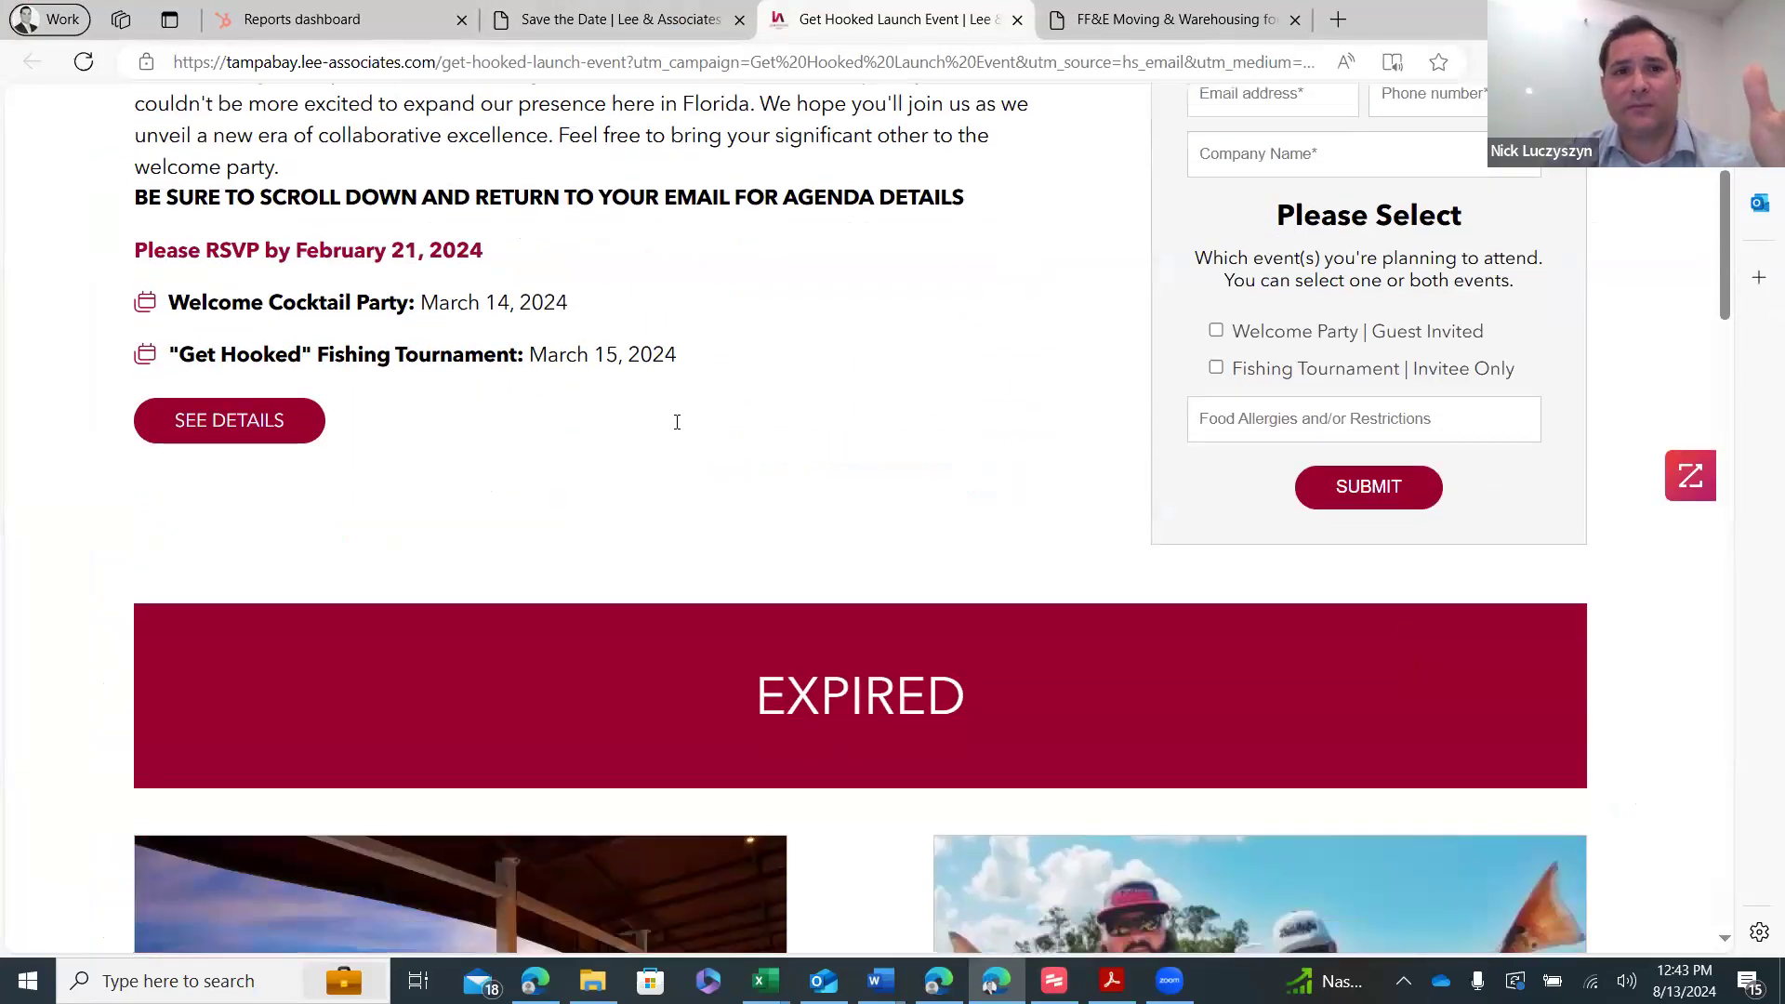
{"action": "scroll", "coordinate": [678, 421], "scroll_direction": "up", "scroll_amount": 4}
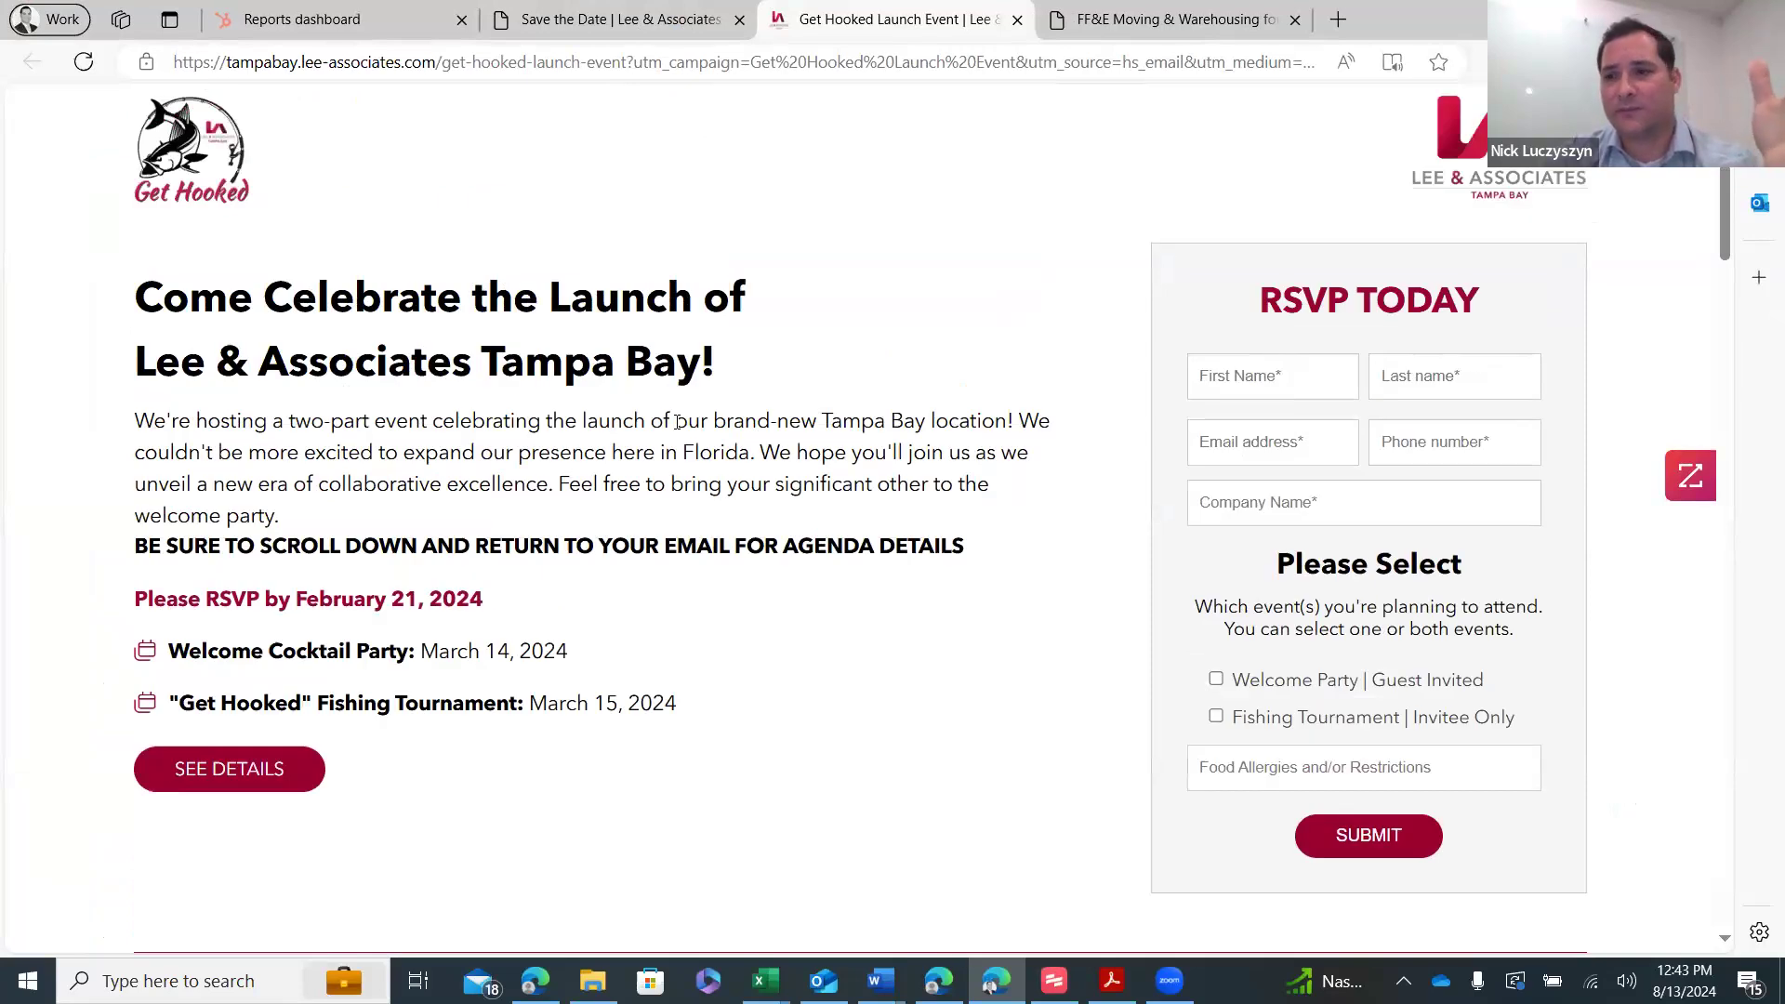
{"action": "scroll", "coordinate": [677, 419], "scroll_direction": "down", "scroll_amount": 10}
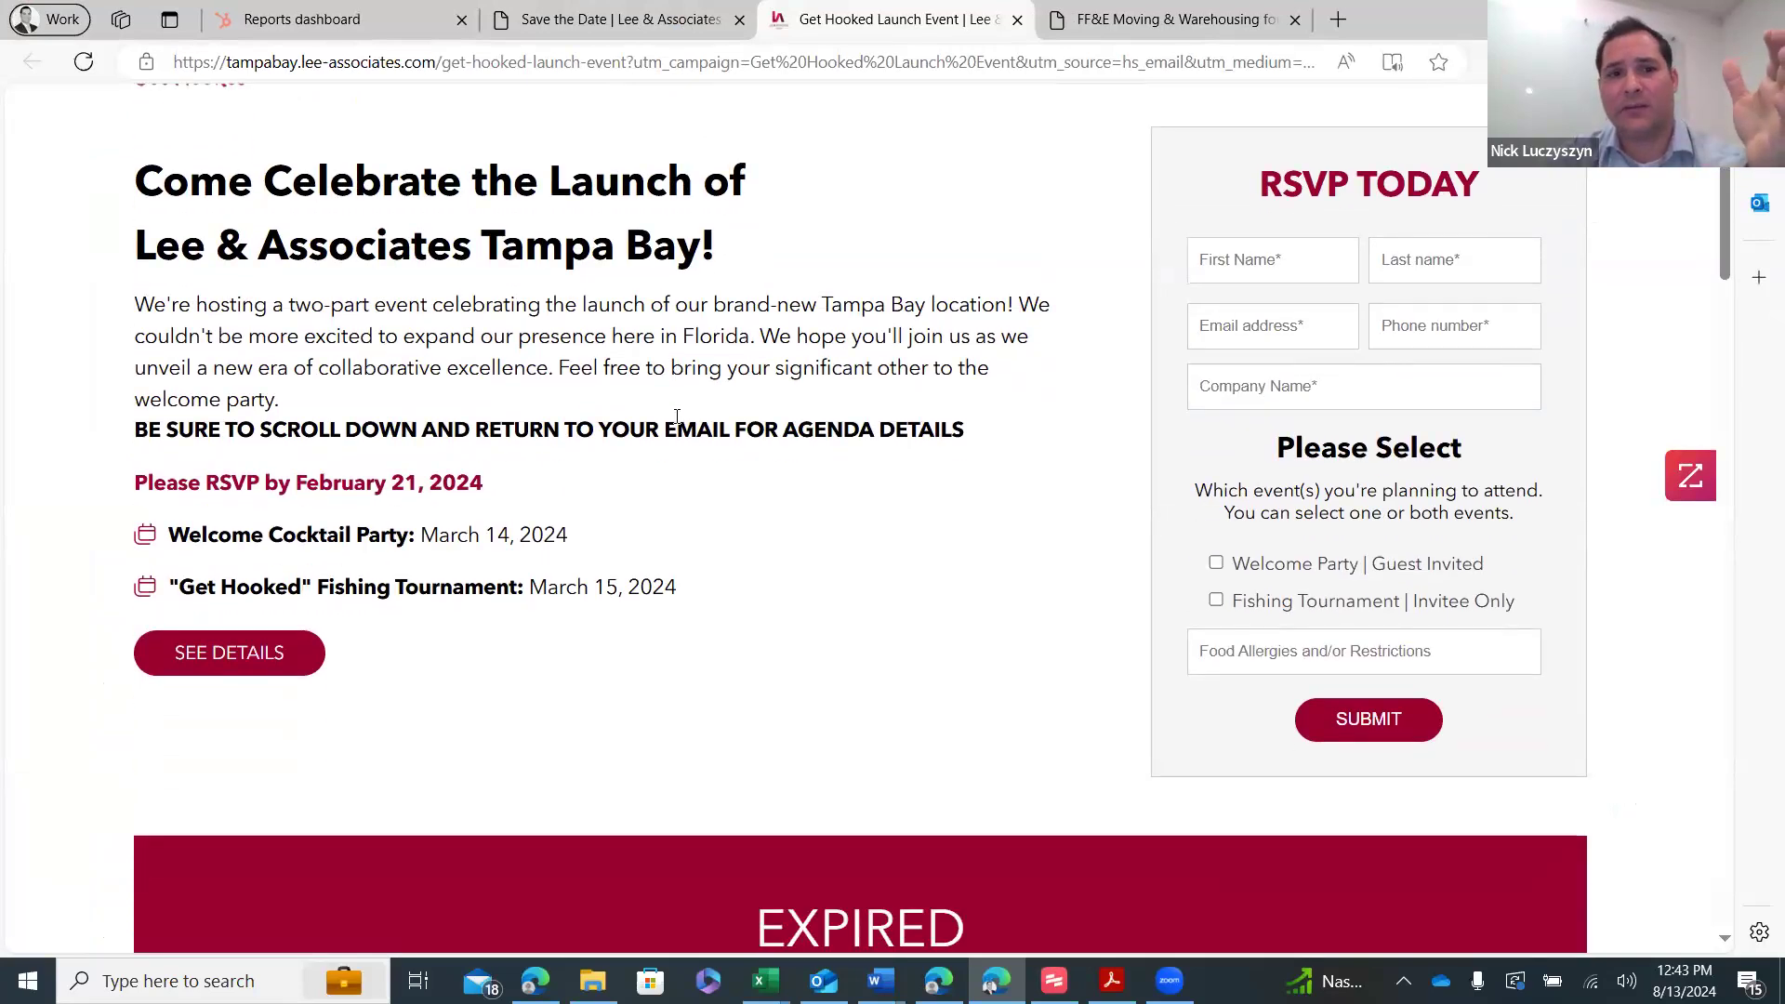
{"action": "scroll", "coordinate": [677, 409], "scroll_direction": "down", "scroll_amount": 3}
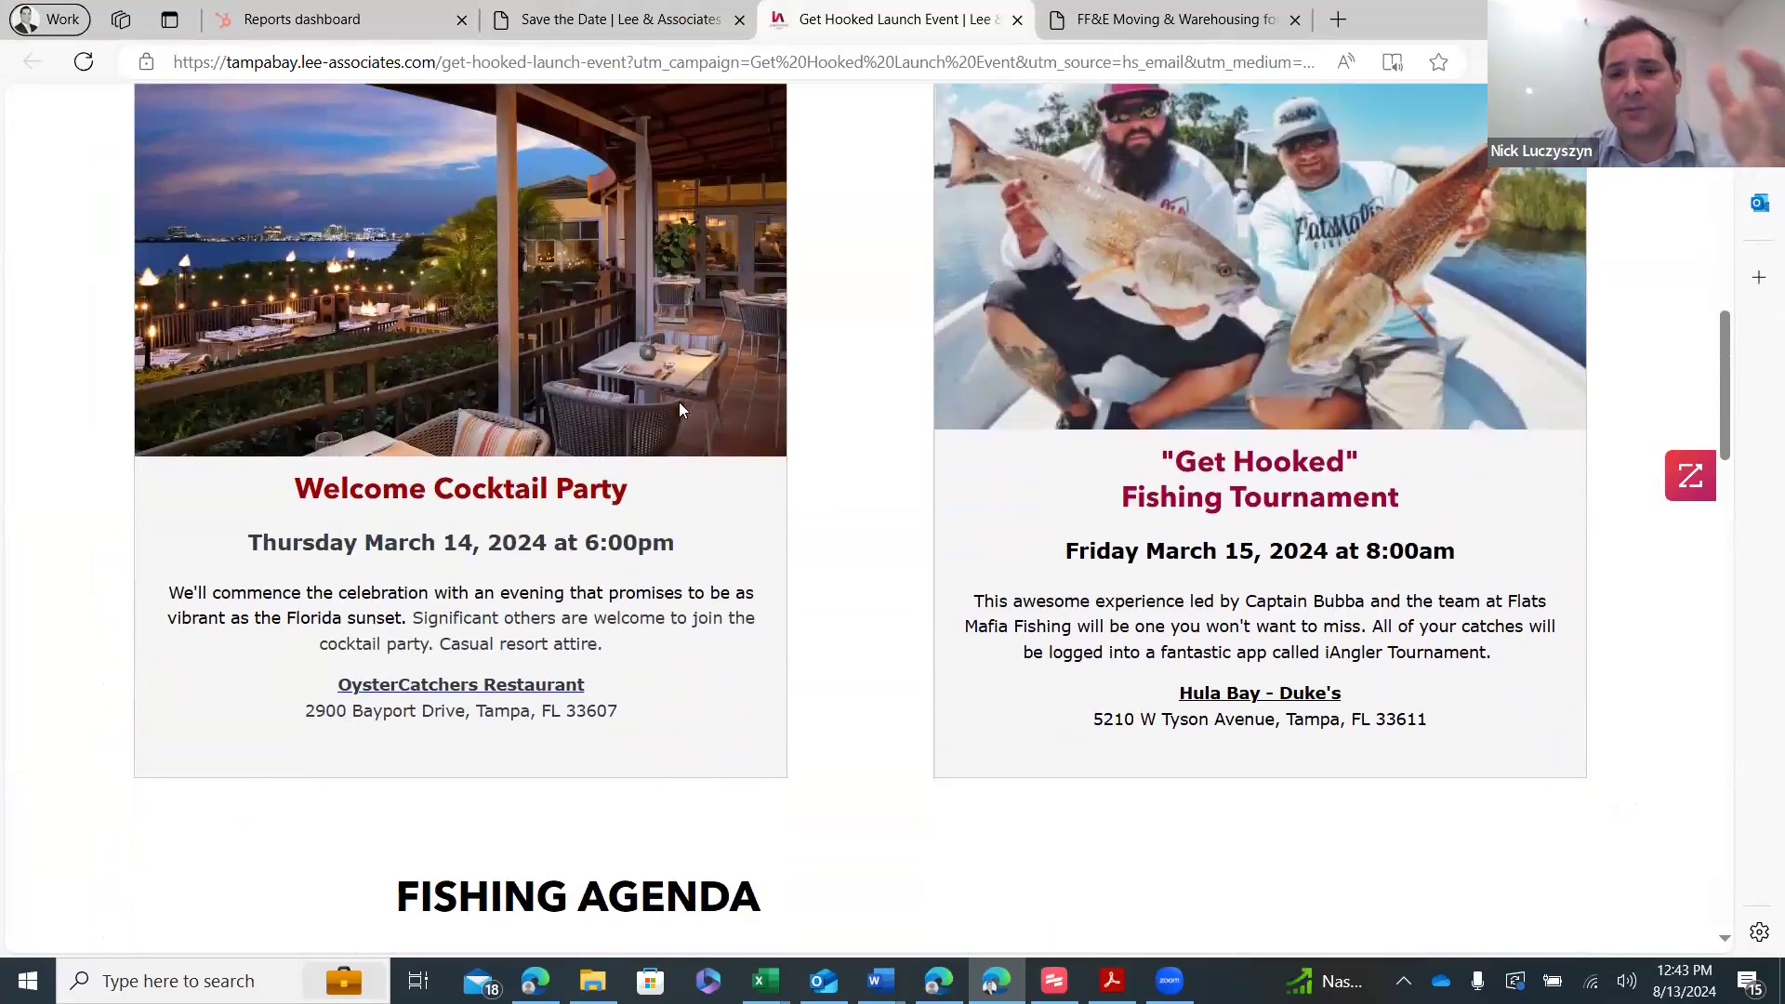
{"action": "scroll", "coordinate": [795, 541], "scroll_direction": "down", "scroll_amount": 4}
{"action": "scroll", "coordinate": [795, 539], "scroll_direction": "down", "scroll_amount": 4}
{"action": "scroll", "coordinate": [781, 521], "scroll_direction": "down", "scroll_amount": 12}
{"action": "scroll", "coordinate": [777, 514], "scroll_direction": "down", "scroll_amount": 10}
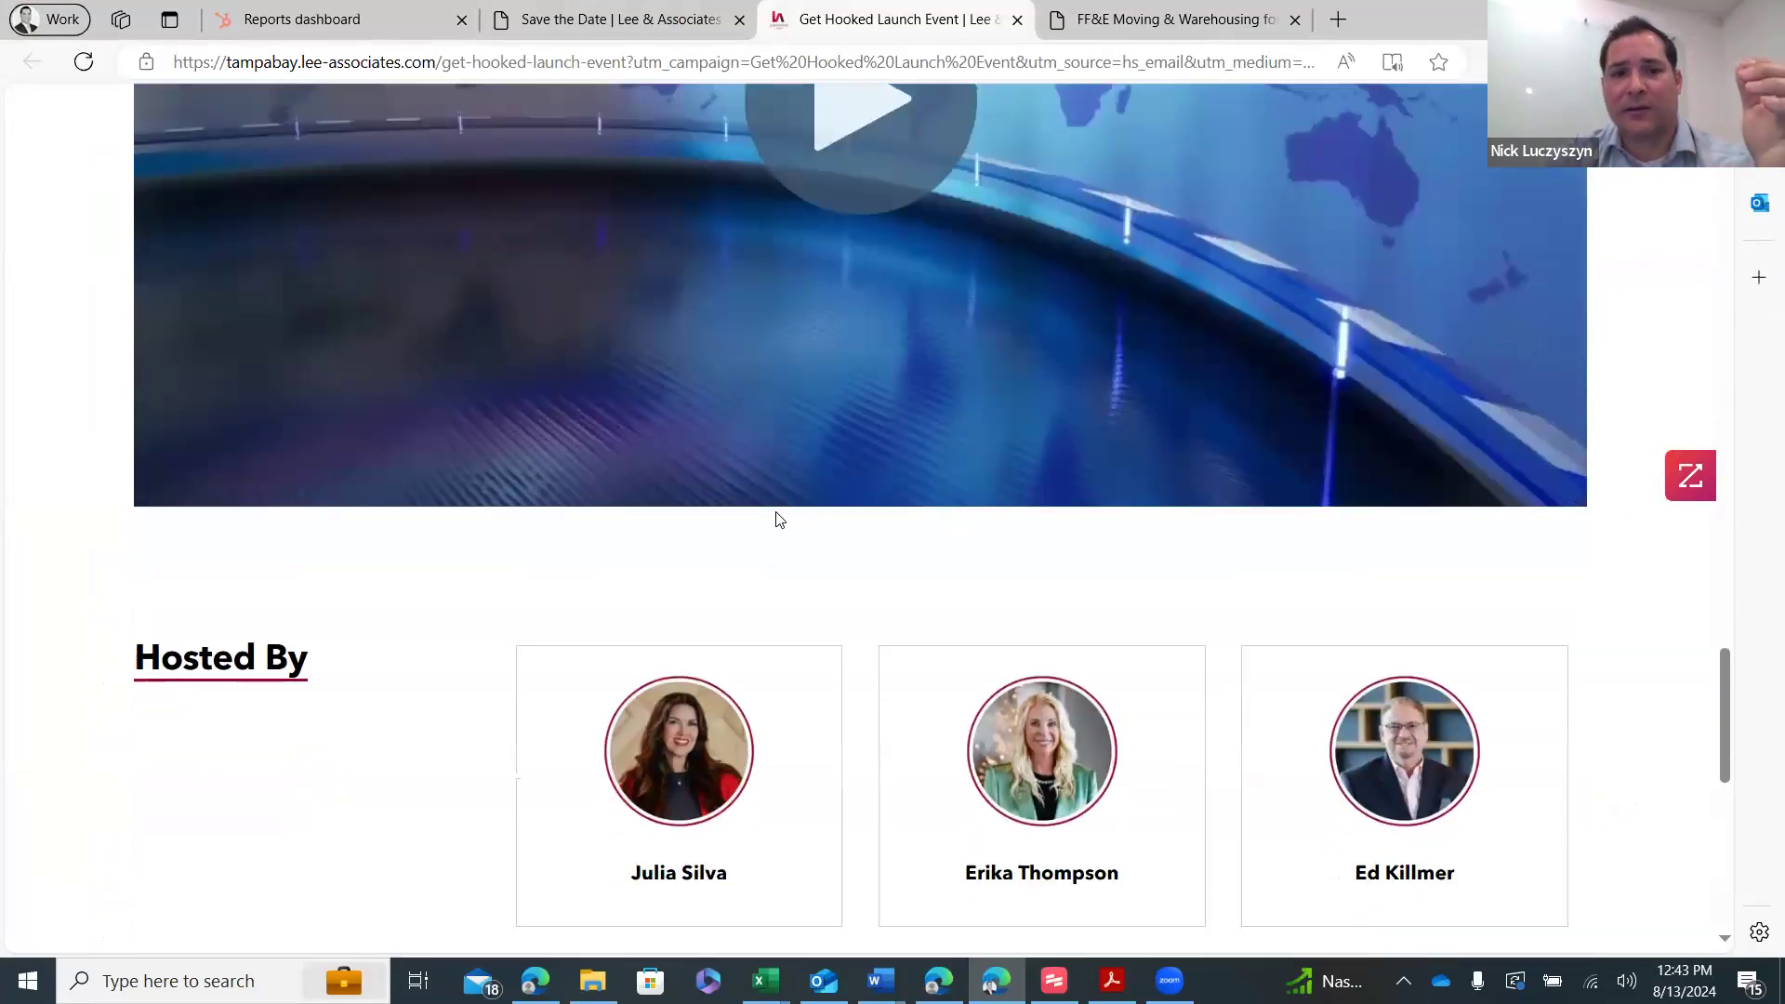
{"action": "scroll", "coordinate": [779, 512], "scroll_direction": "up", "scroll_amount": 20}
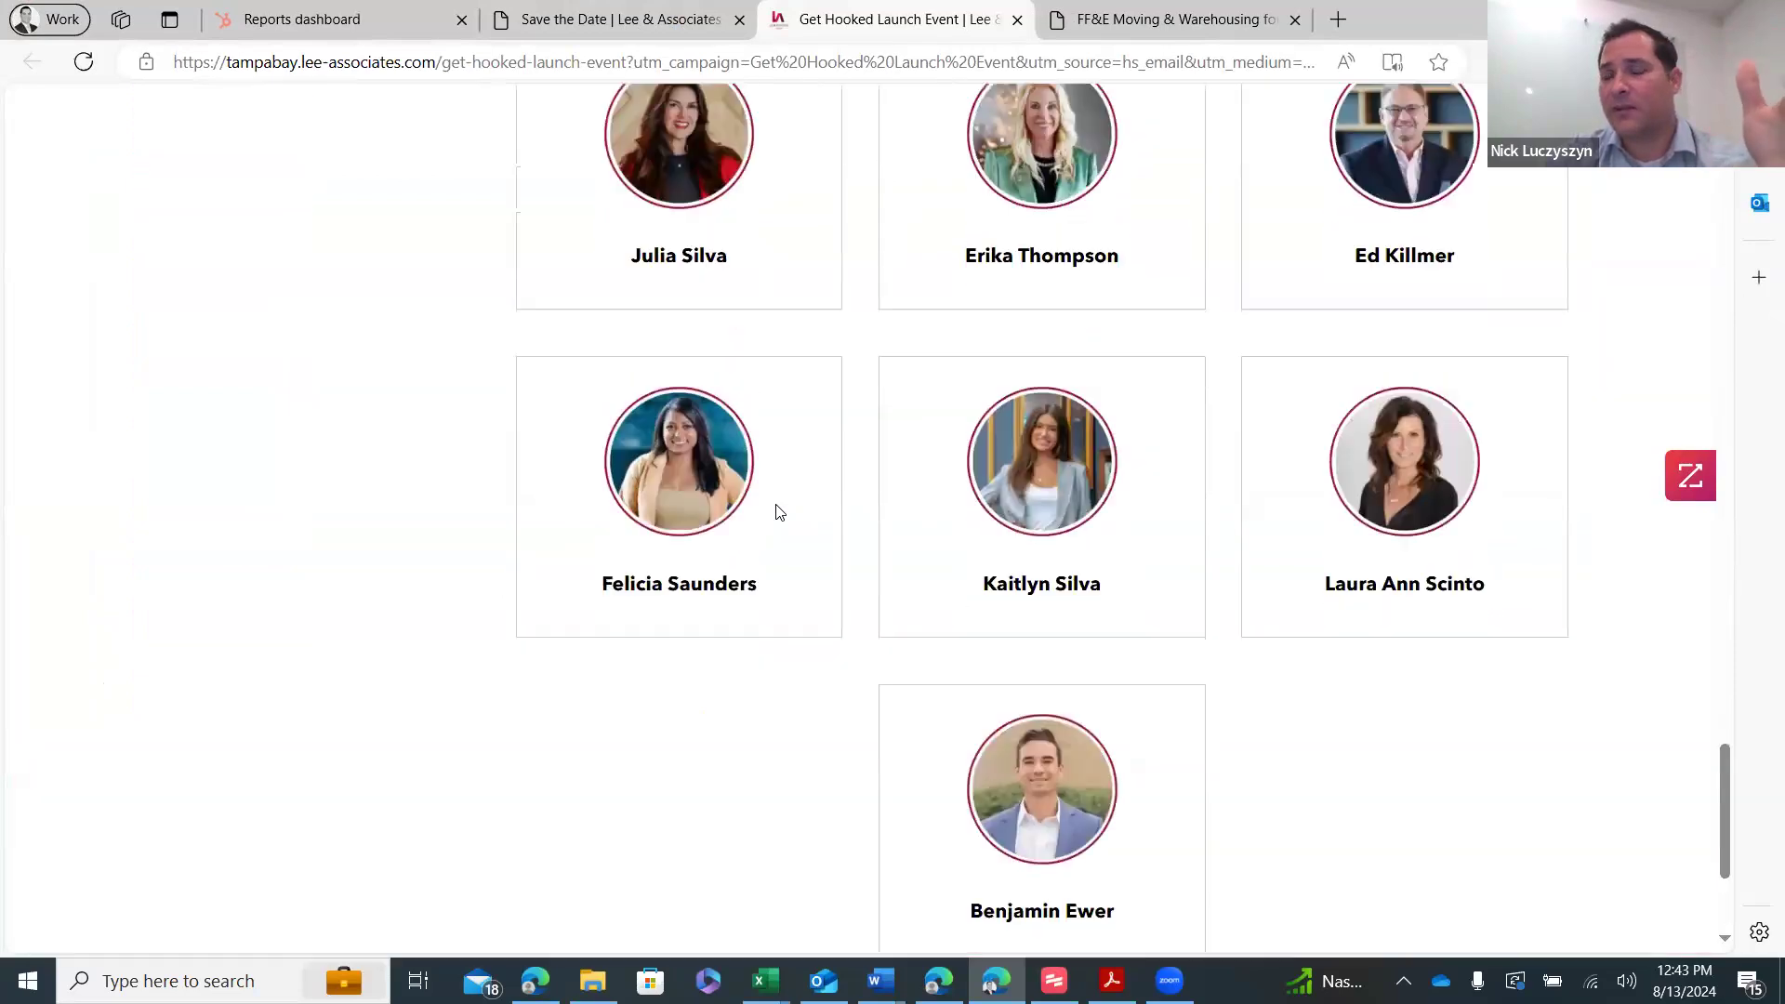
{"action": "scroll", "coordinate": [779, 512], "scroll_direction": "up", "scroll_amount": 3}
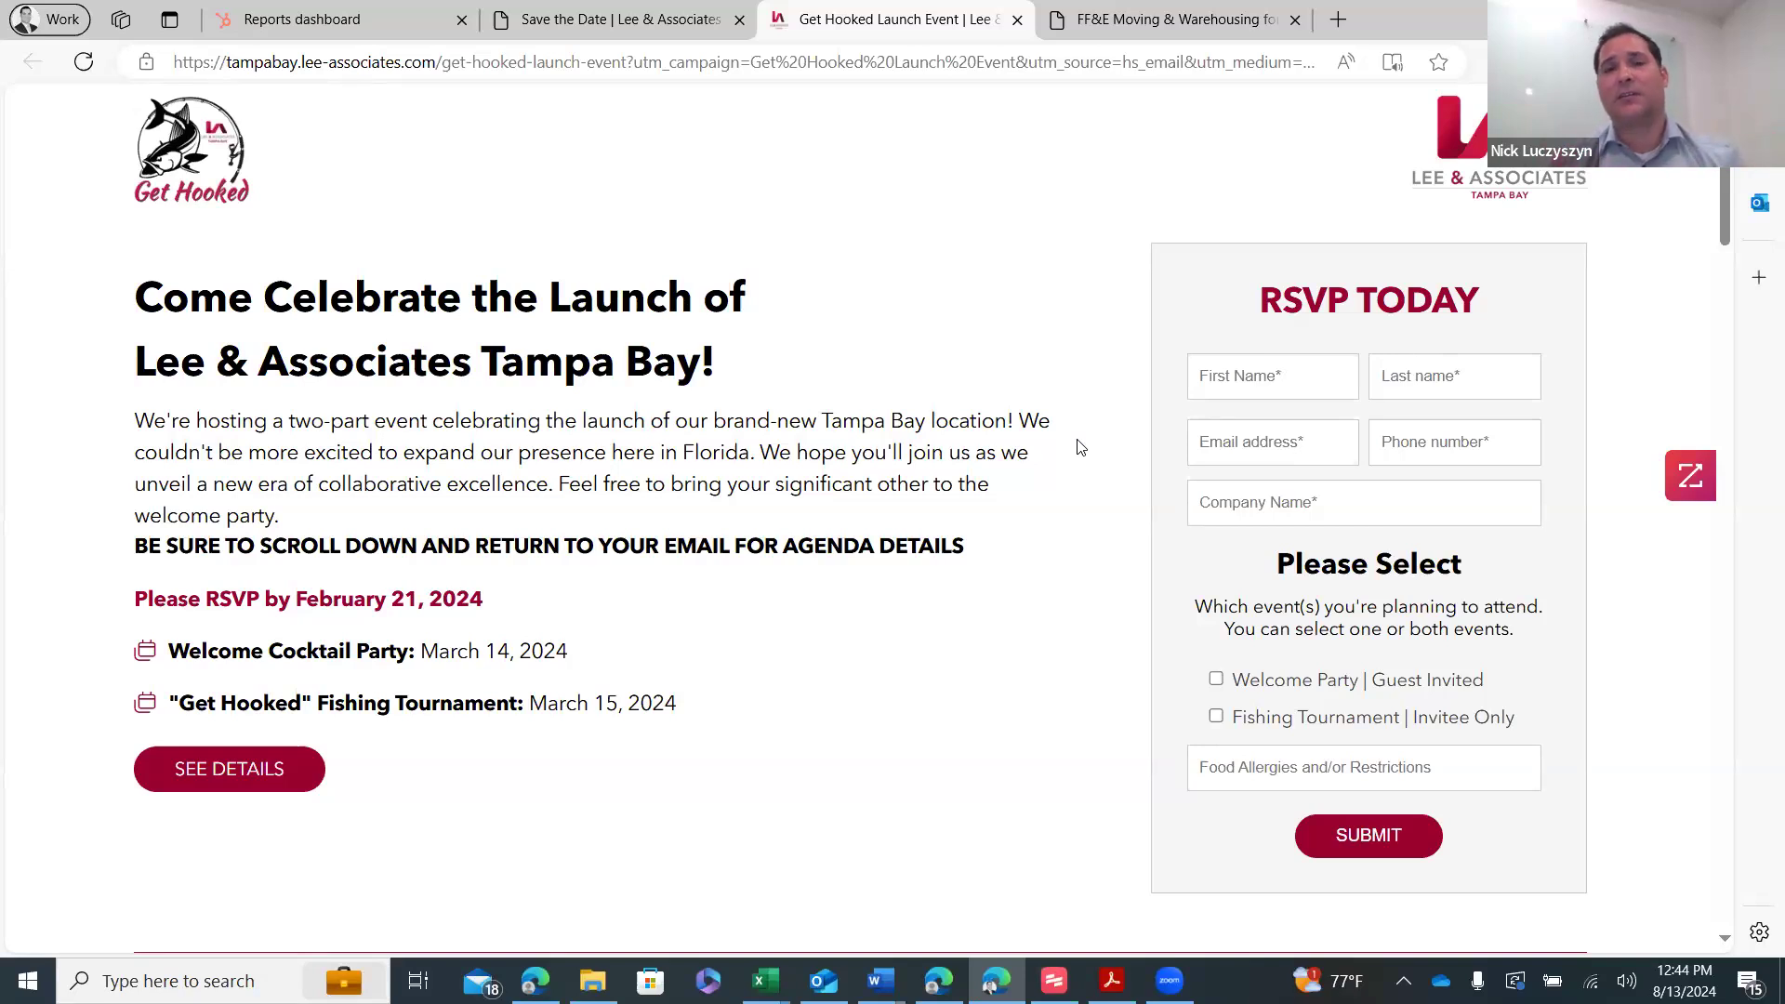
{"action": "mouse_move", "coordinate": [1136, 7]}
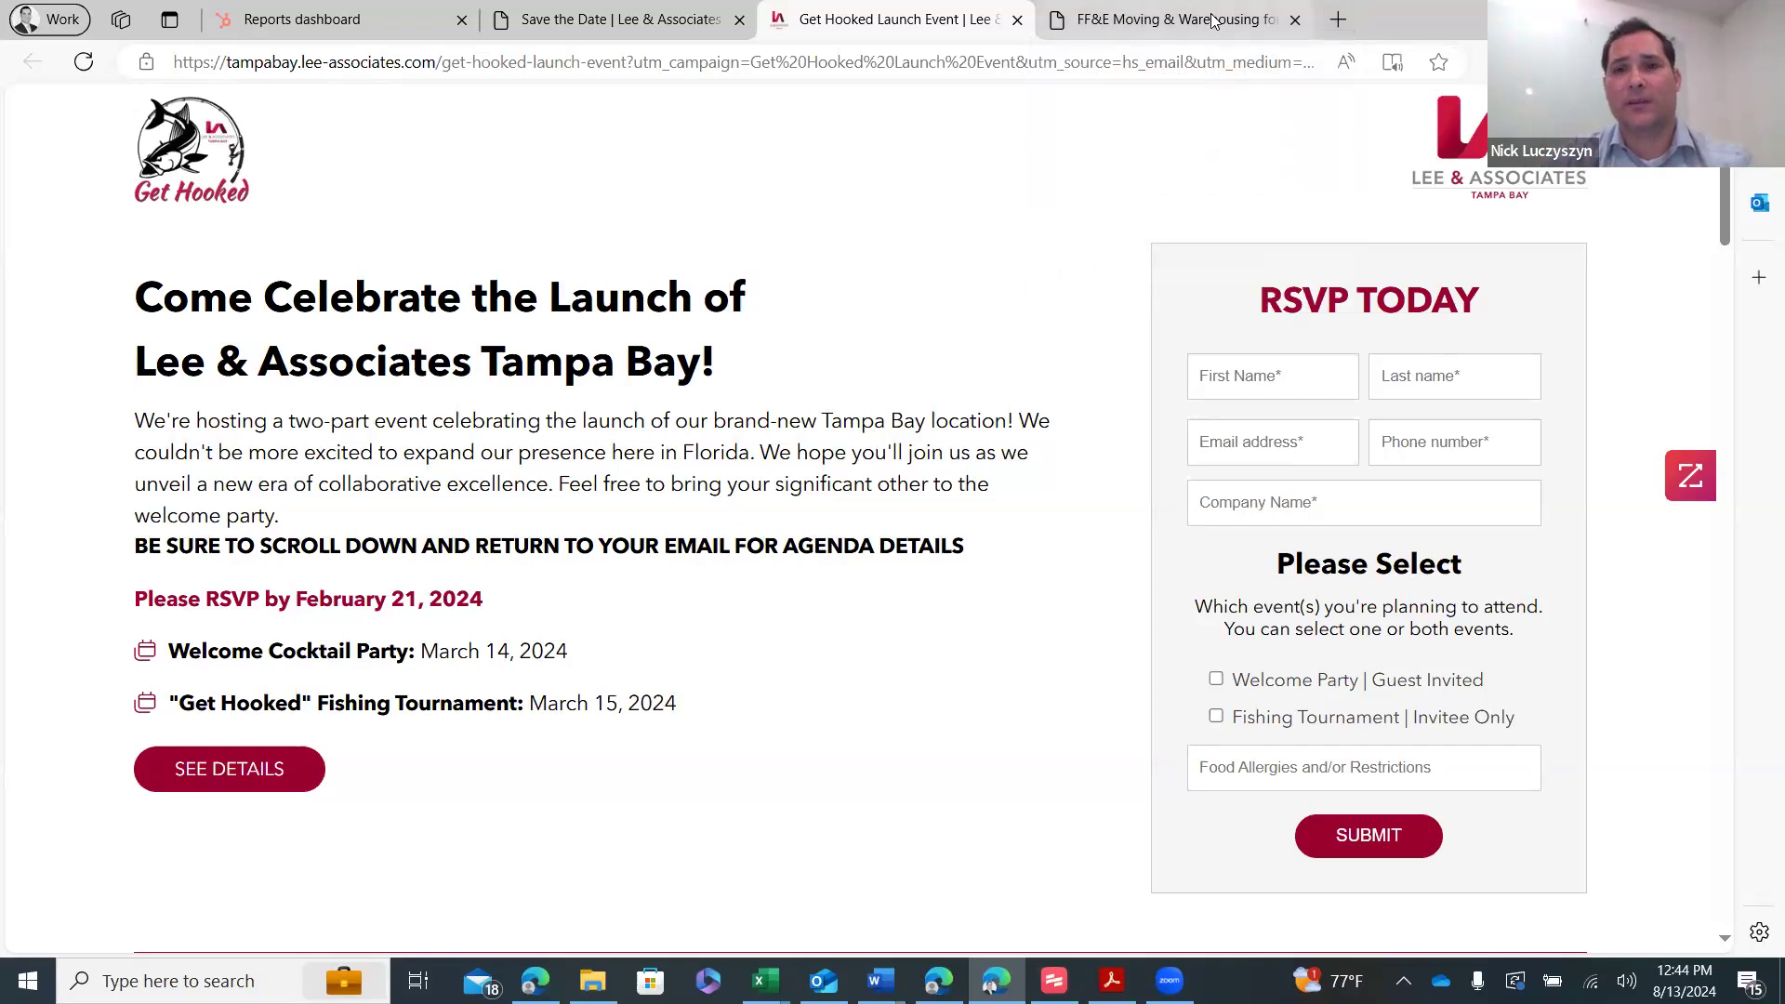
{"action": "left_click", "coordinate": [1295, 19]}
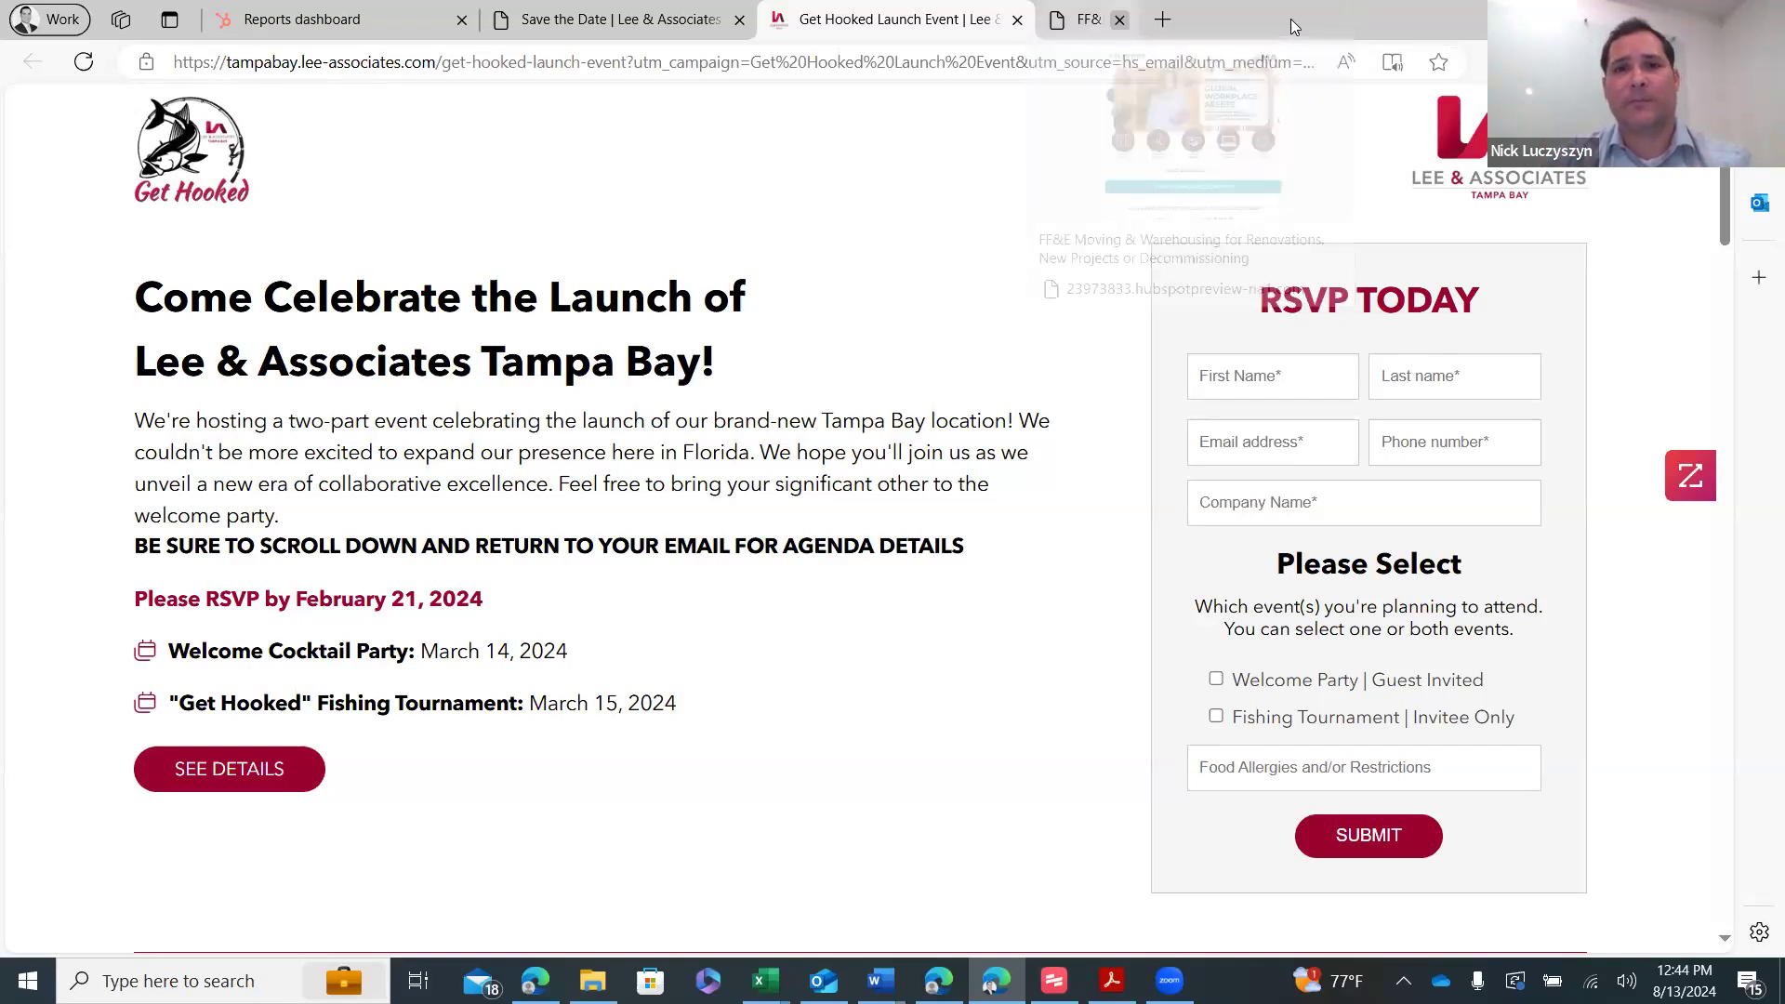